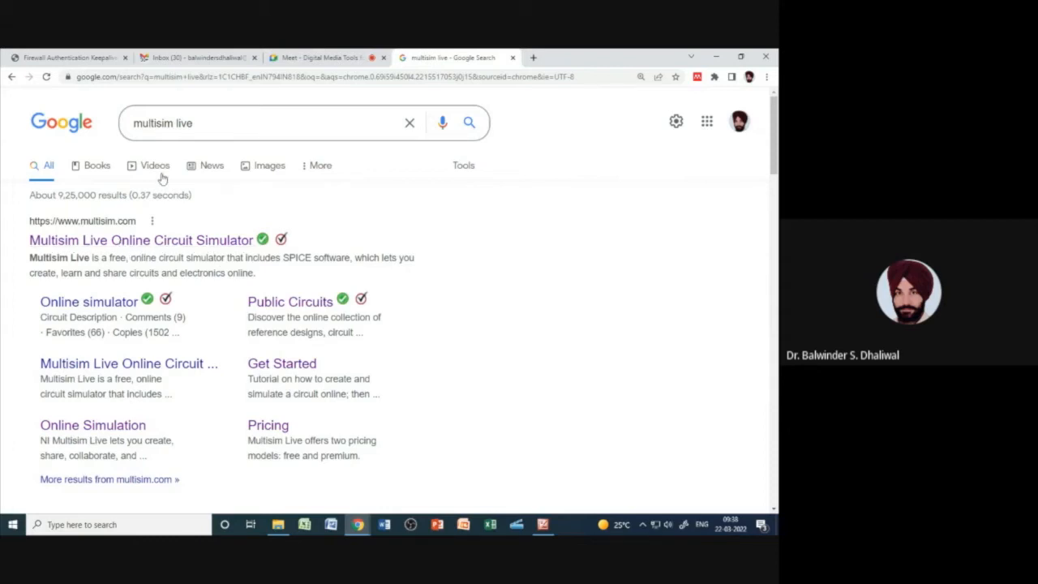
# Open the Multisim Live Online Circuit Simulator site from the search results and log out of the current account
pyautogui.click(118, 242)
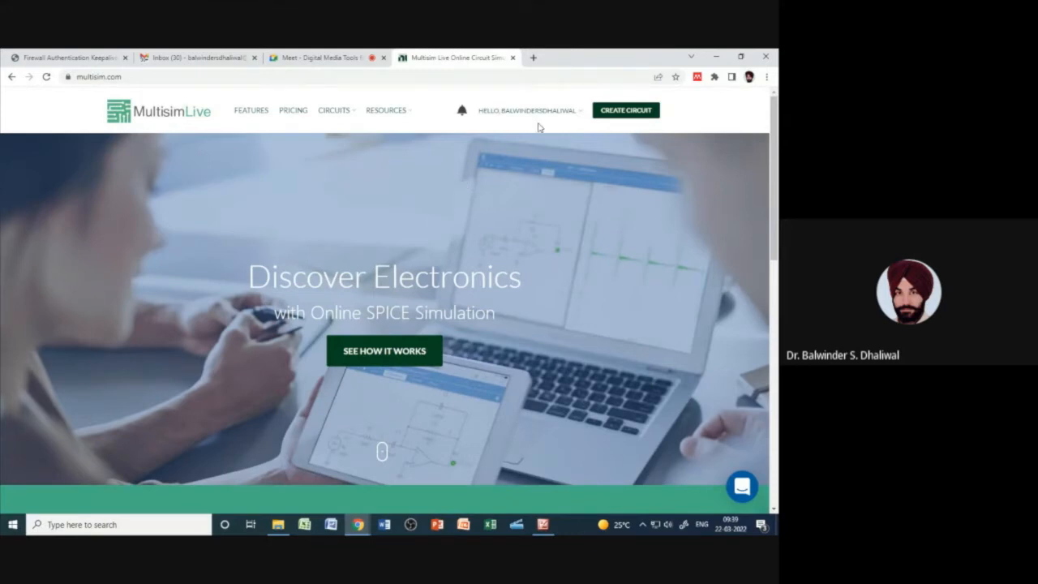
pyautogui.moveTo(538, 112)
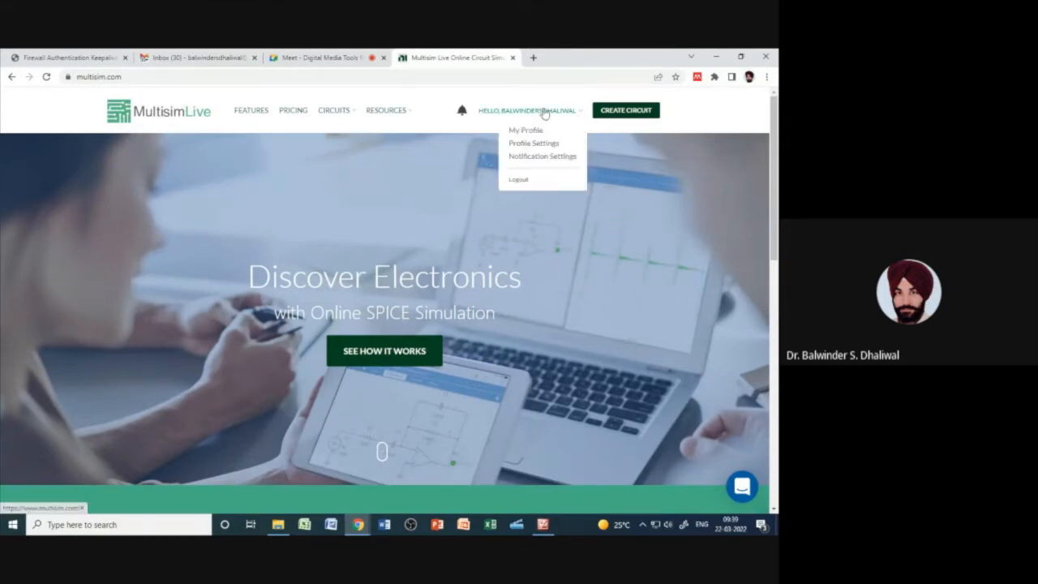
pyautogui.click(517, 180)
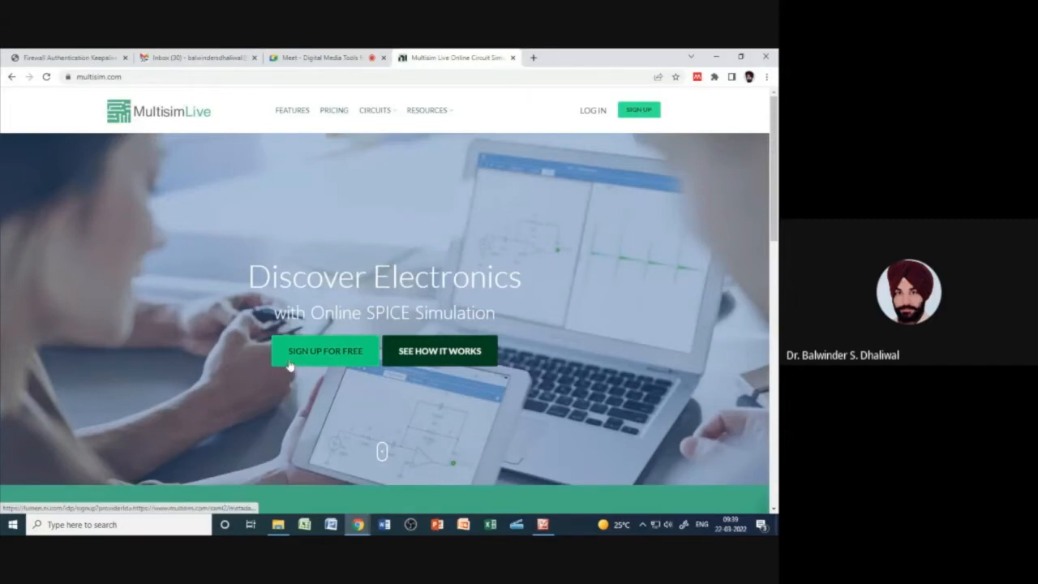
# Open the free sign-up form, accept the cookies and review the fields required to create an NI user account
pyautogui.click(344, 367)
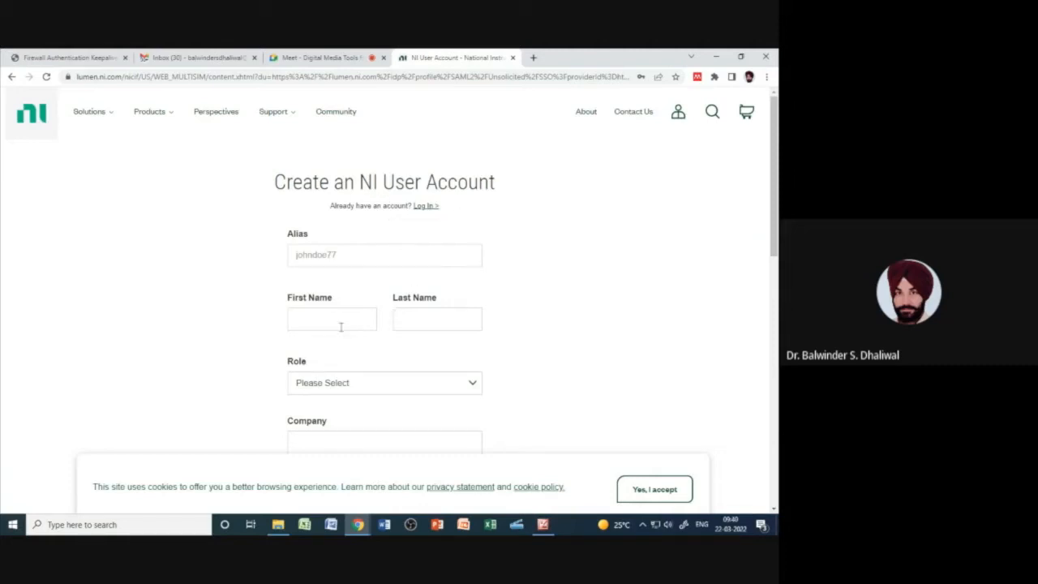
pyautogui.click(663, 489)
pyautogui.moveTo(775, 243); pyautogui.dragTo(774, 348)
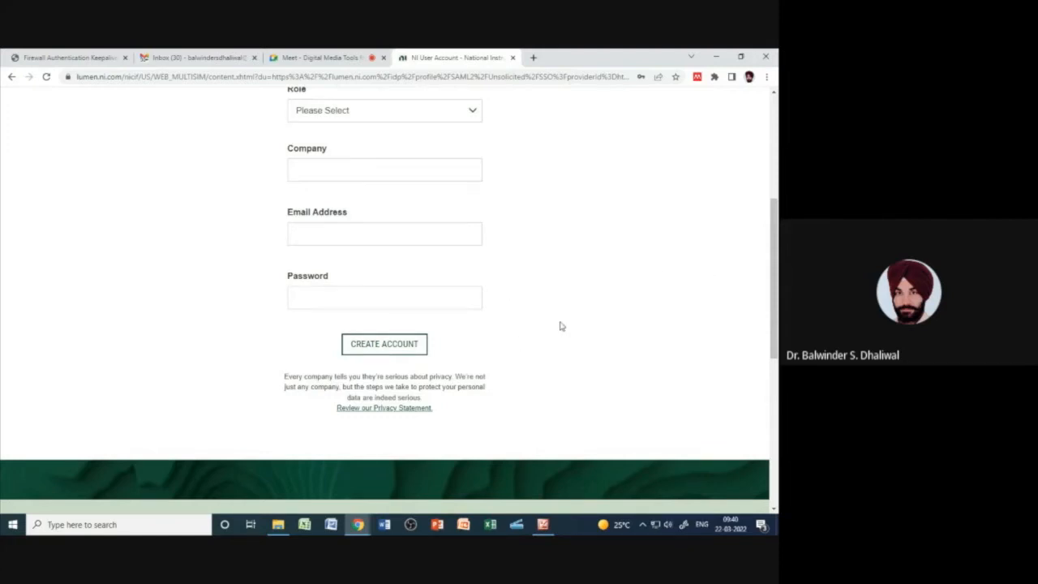
pyautogui.scroll(2, 559, 326)
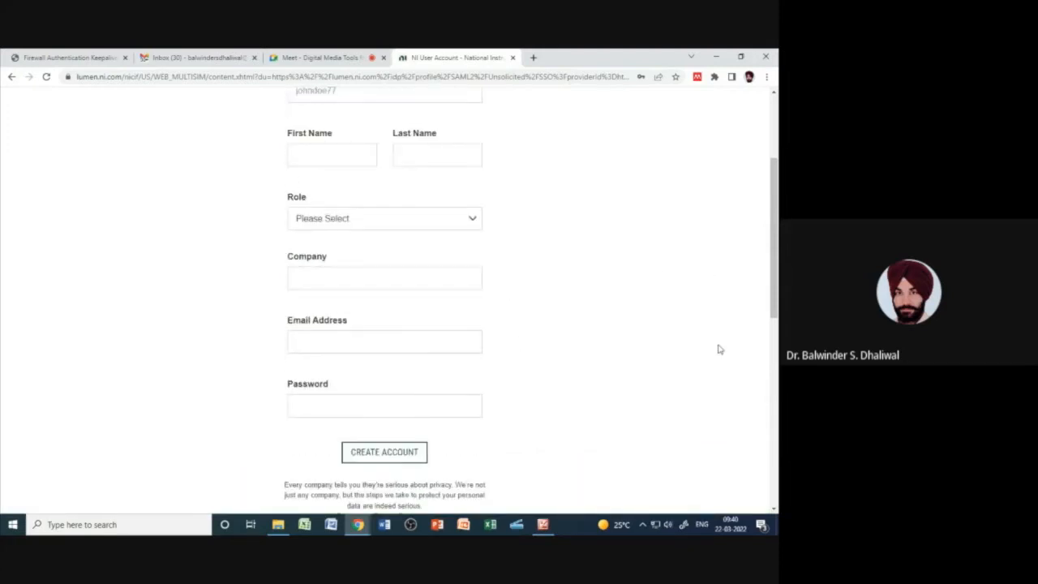
pyautogui.scroll(2, 287, 242)
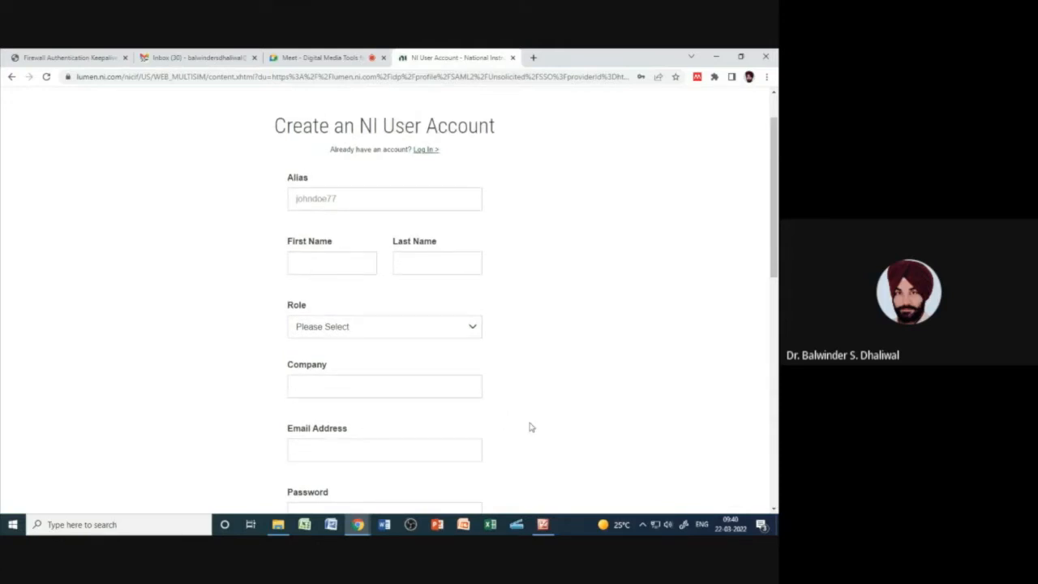
pyautogui.moveTo(774, 260); pyautogui.dragTo(770, 205)
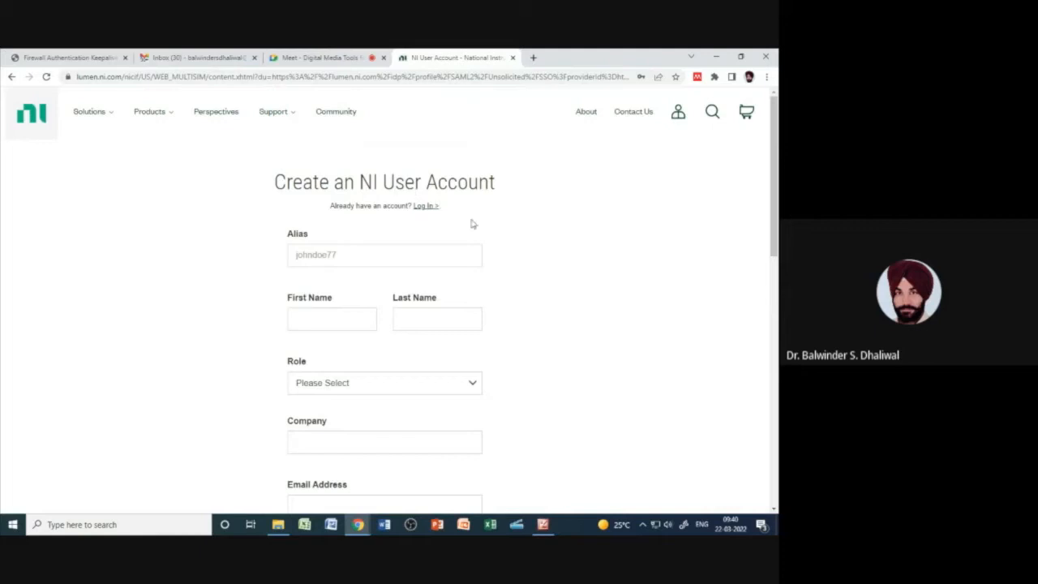
# Log in to the existing NI user account with the saved e-mail, re-enter the account password, and dismiss the antivirus notification
pyautogui.click(426, 208)
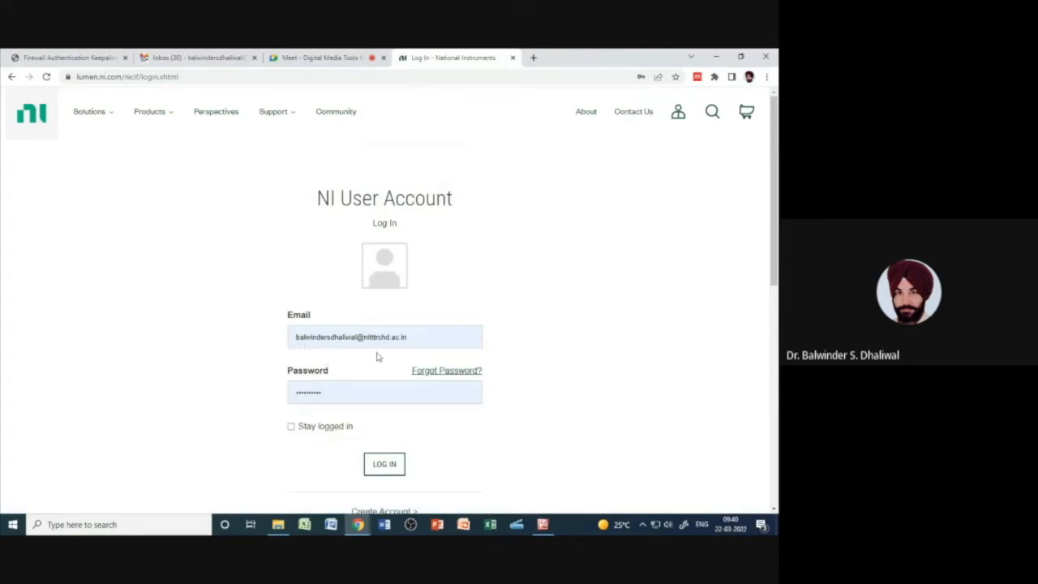
pyautogui.click(388, 467)
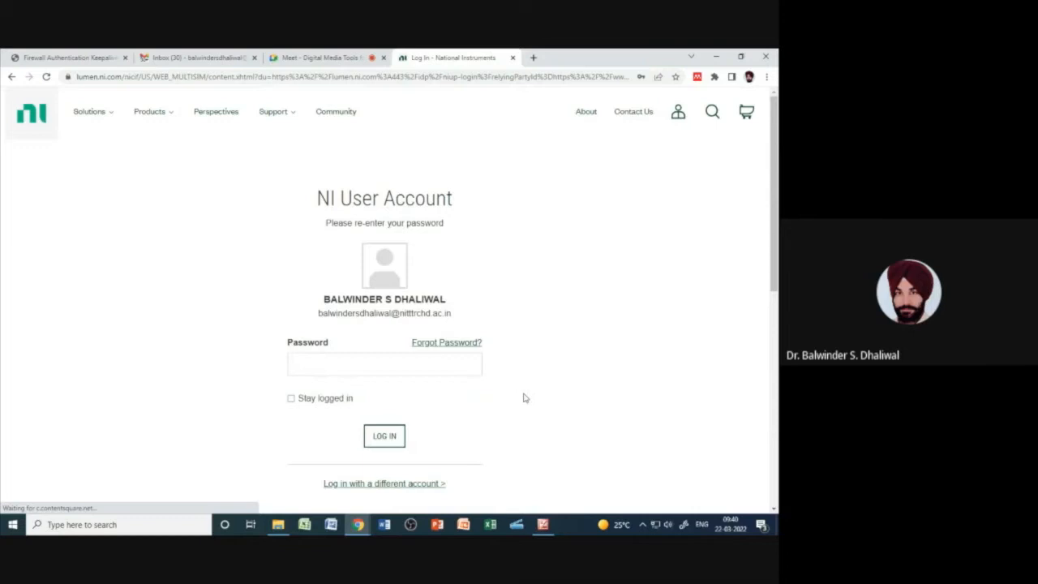
pyautogui.click(374, 367)
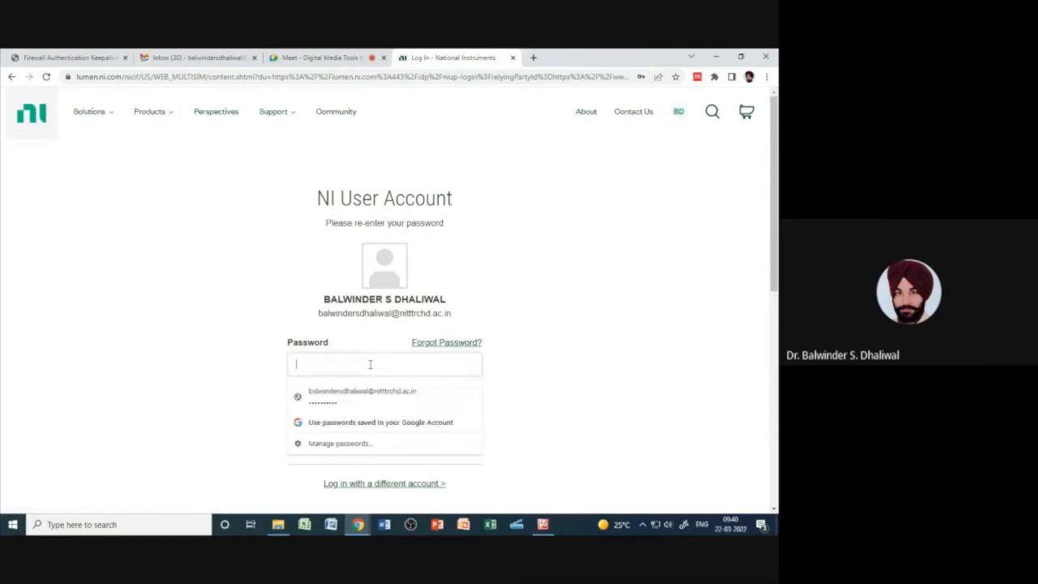
pyautogui.write('••')
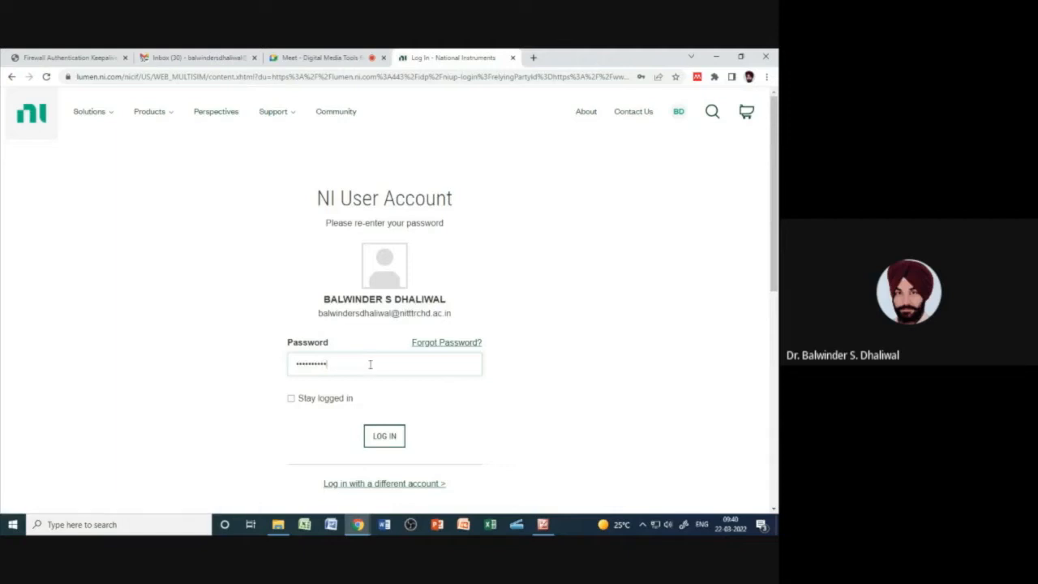
pyautogui.click(384, 436)
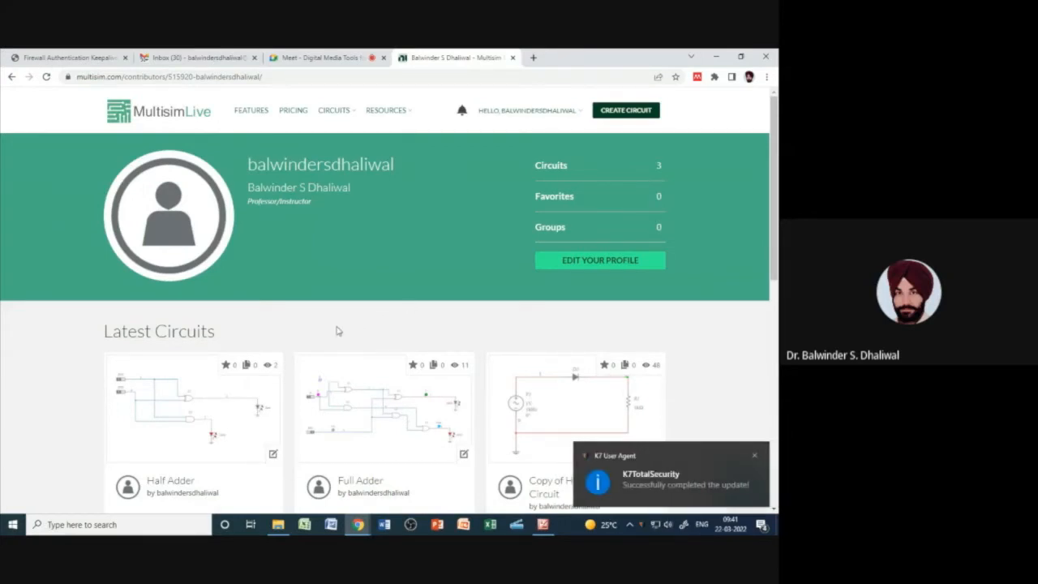
pyautogui.click(755, 455)
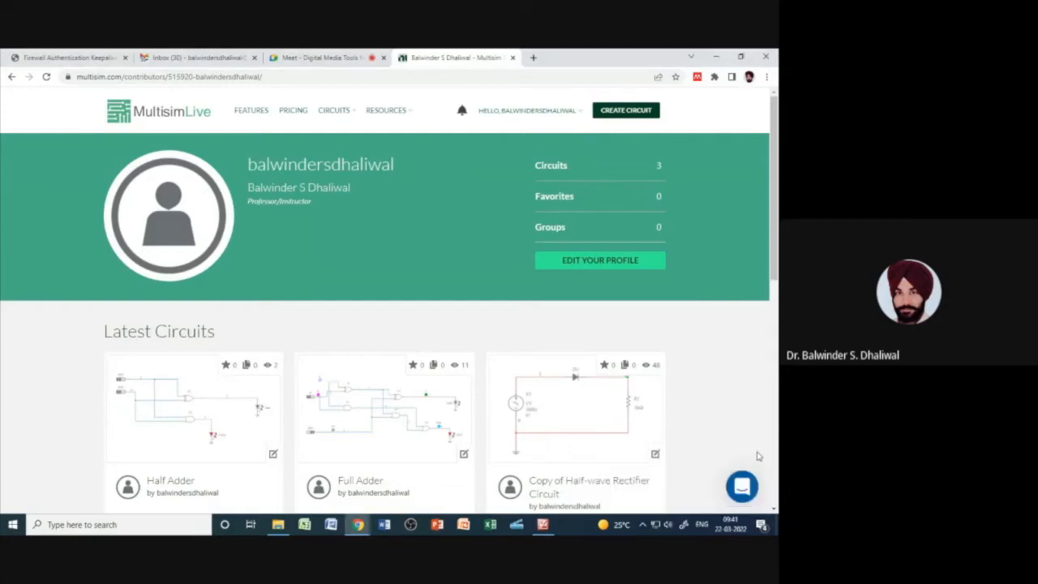
# Open the Features page and read the sections on expanding the Multisim experience and creating circuit schematics on any platform
pyautogui.click(243, 112)
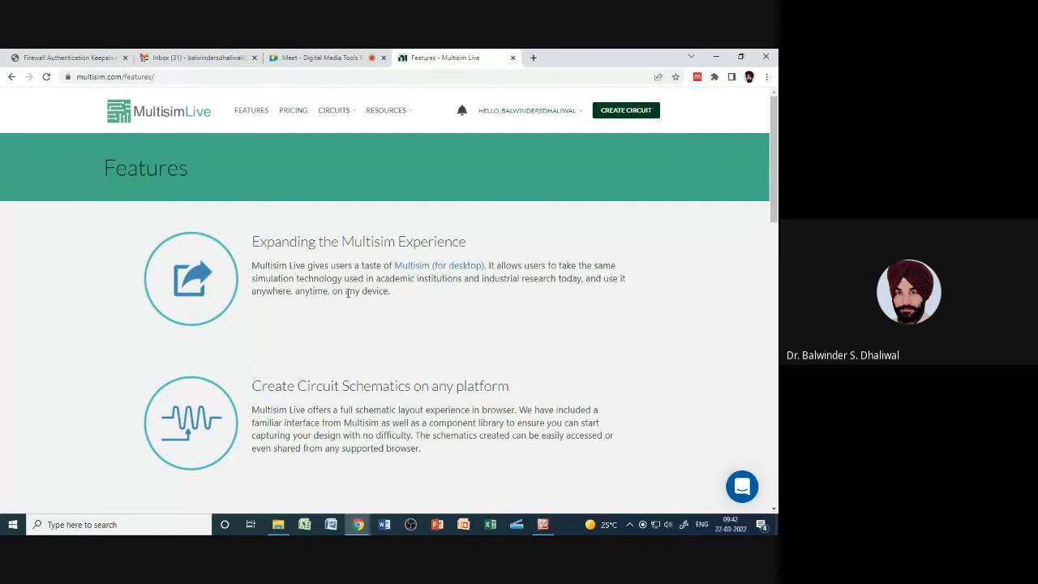
pyautogui.moveTo(391, 293); pyautogui.dragTo(252, 302)
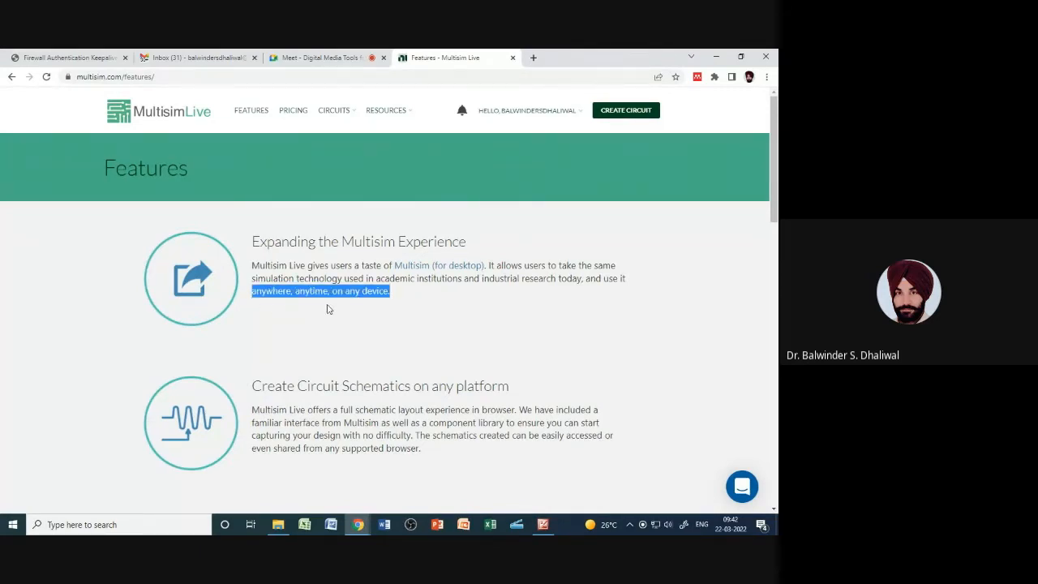
pyautogui.click(402, 318)
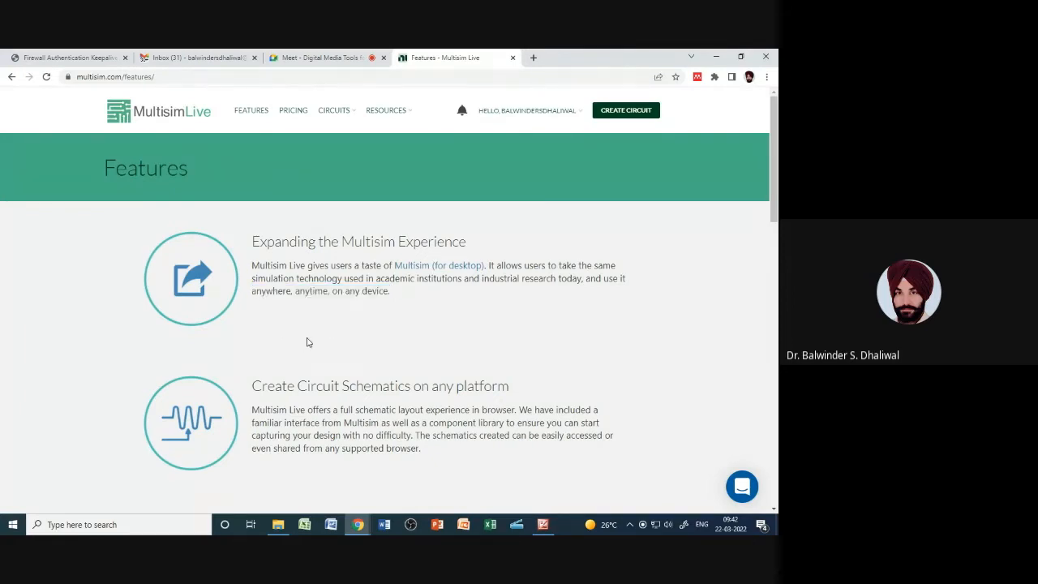
pyautogui.scroll(-1, 340, 347)
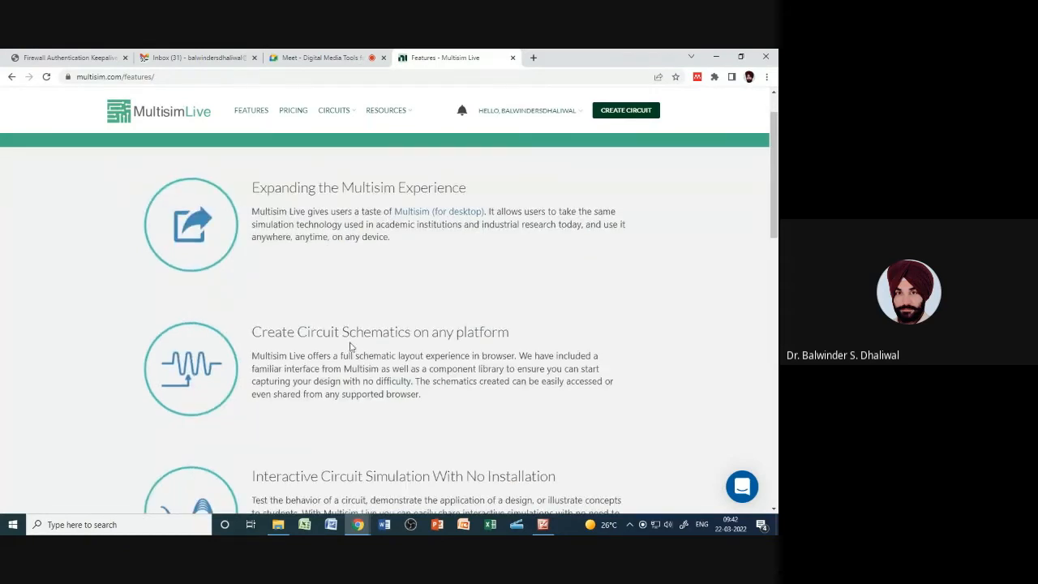
pyautogui.scroll(-1, 358, 331)
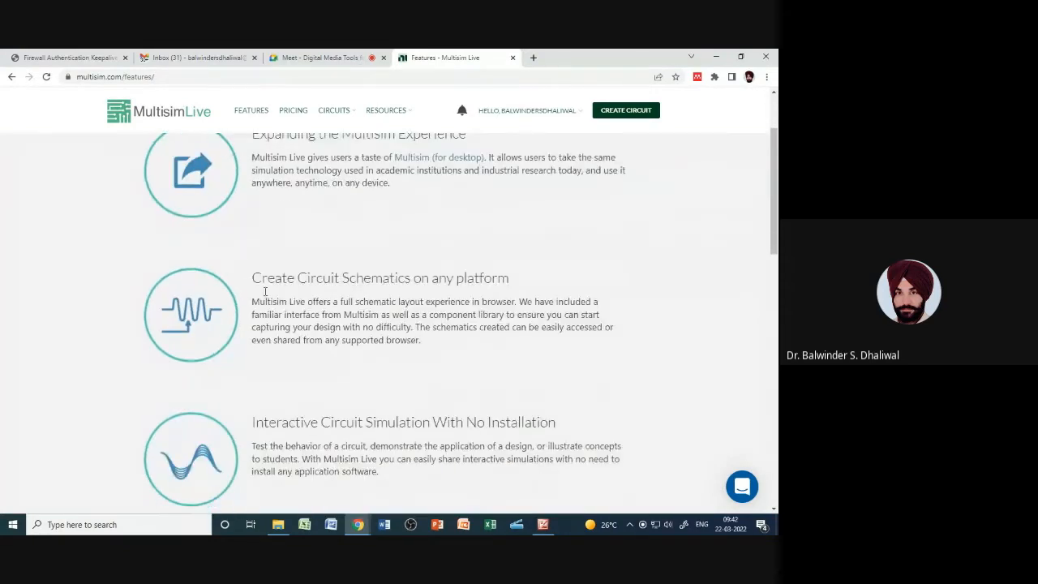
pyautogui.moveTo(256, 278); pyautogui.dragTo(519, 278)
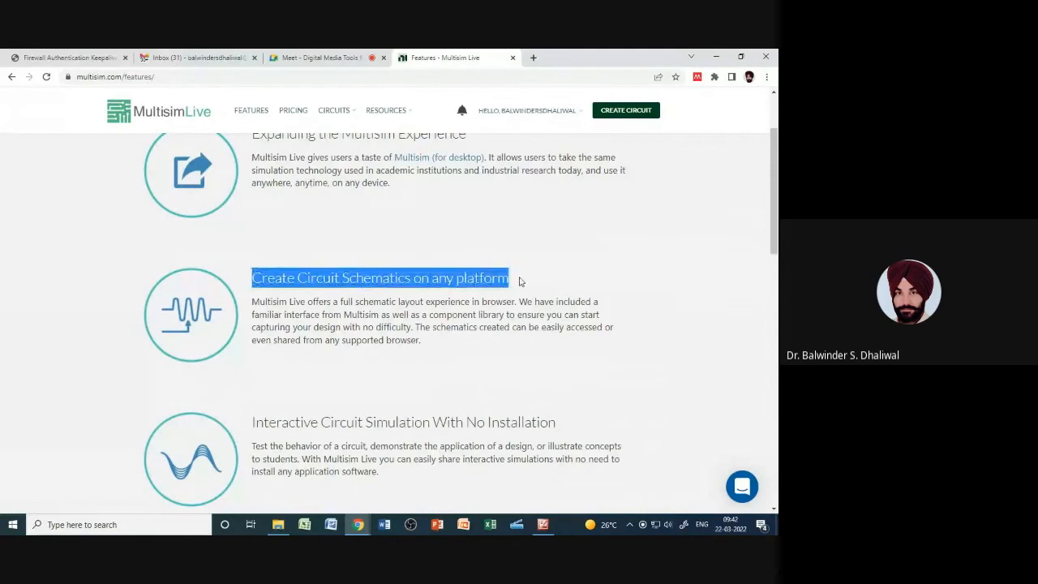
pyautogui.click(479, 372)
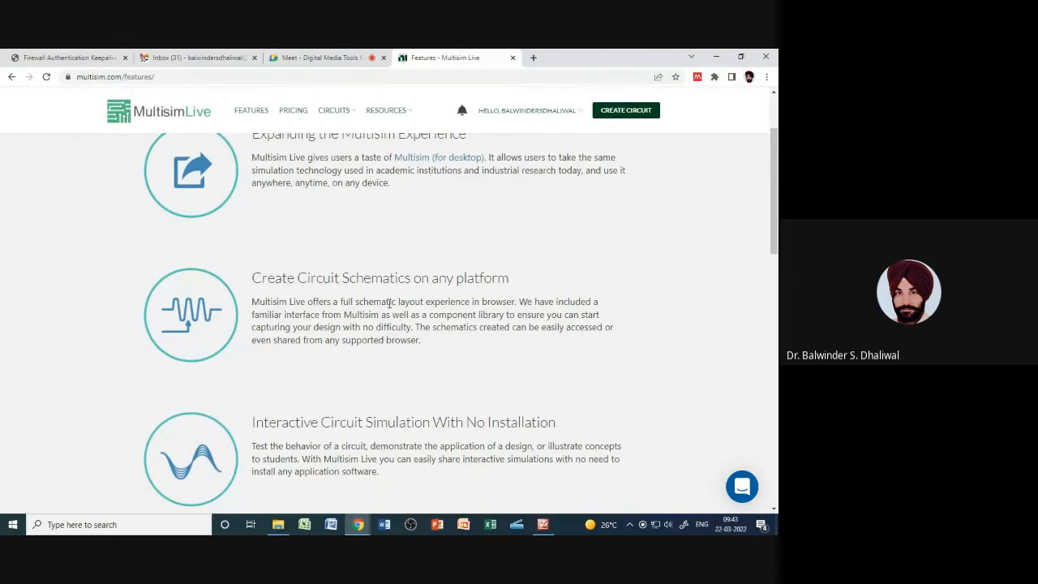
pyautogui.moveTo(483, 301); pyautogui.dragTo(516, 302)
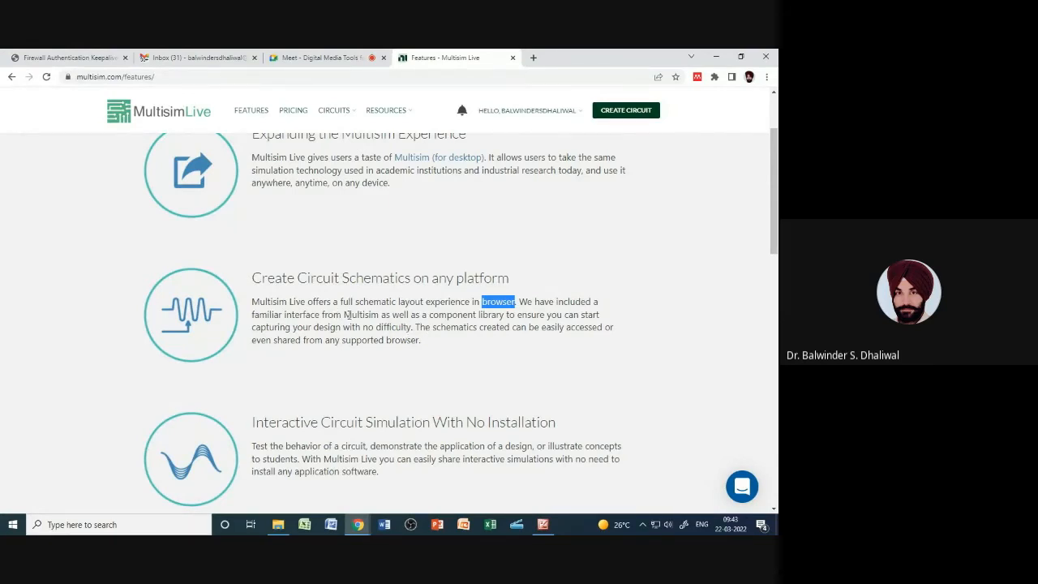
pyautogui.moveTo(345, 317); pyautogui.dragTo(505, 316)
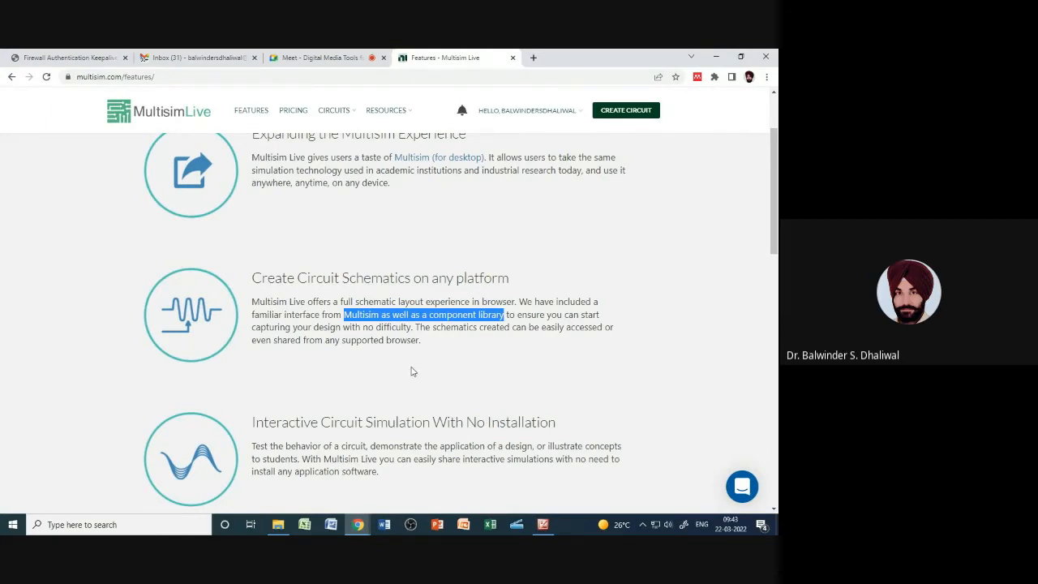
pyautogui.click(509, 378)
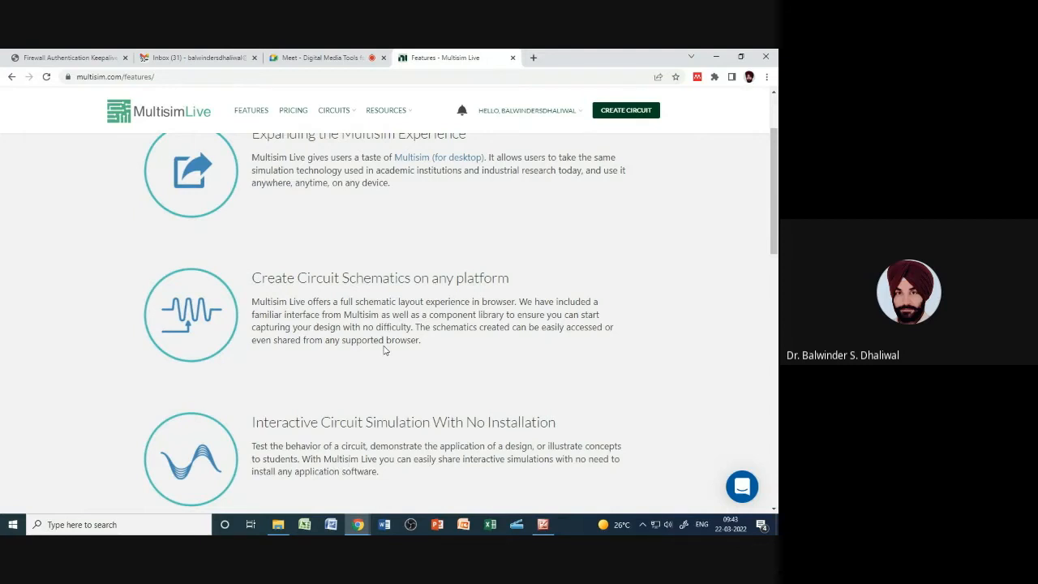
# Read the Features sections on interactive circuit simulation with no installation and industry-standard SPICE simulation, continuing to Share Your Circuit Brilliance
pyautogui.scroll(-4, 442, 405)
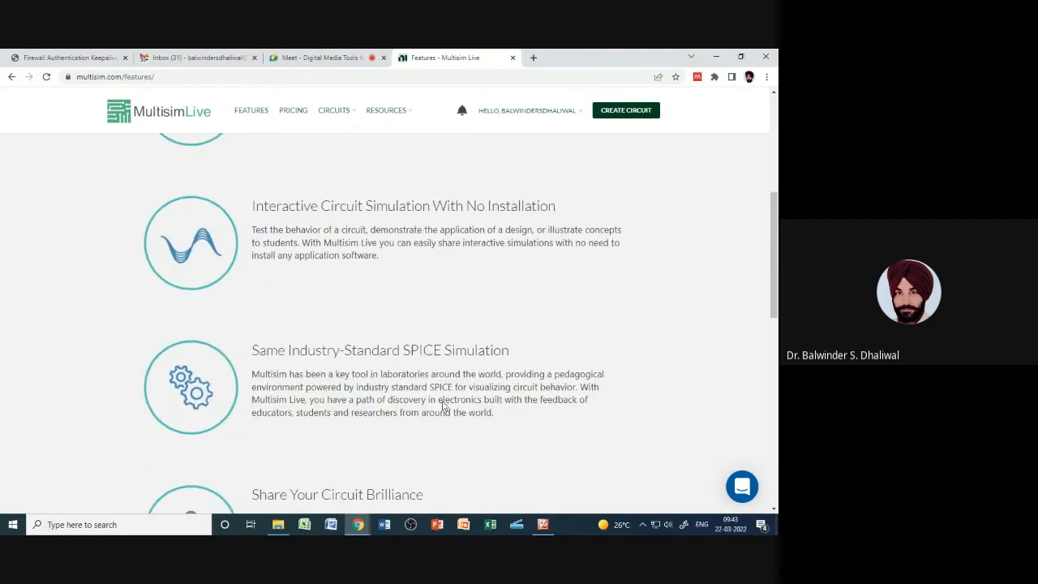
pyautogui.moveTo(253, 205); pyautogui.dragTo(558, 205)
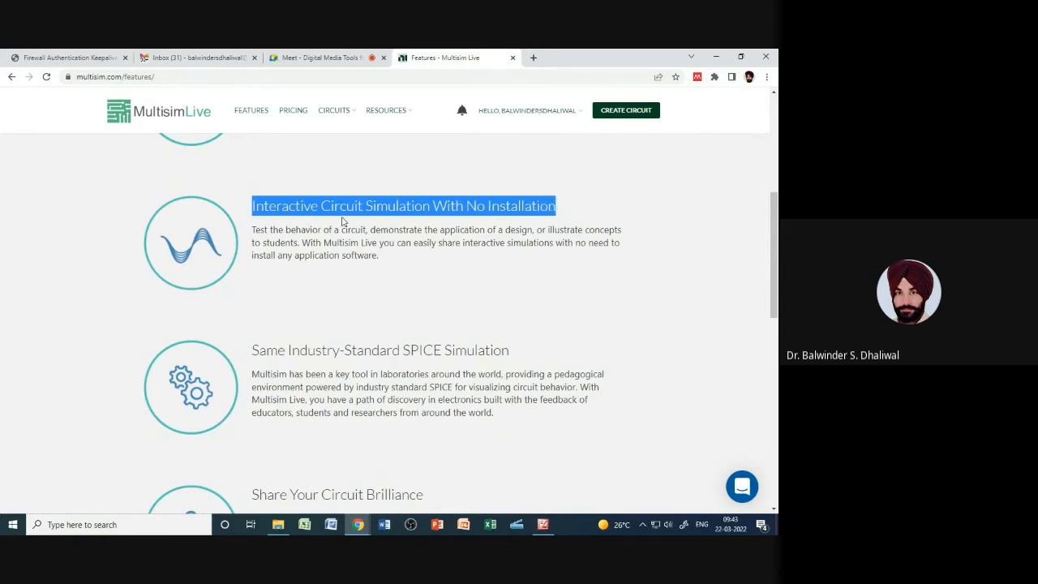
pyautogui.click(490, 211)
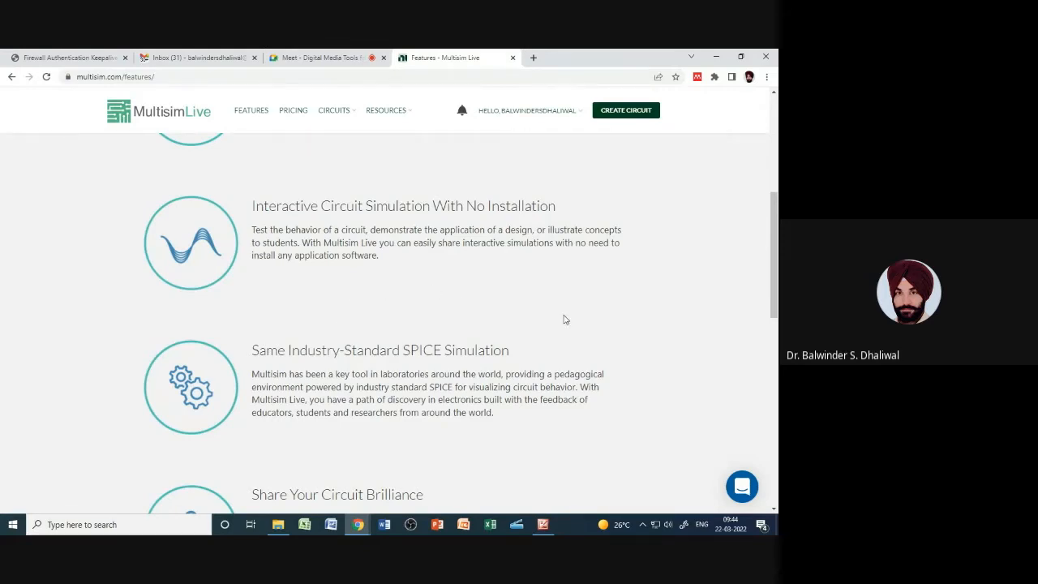
pyautogui.scroll(-1, 649, 324)
pyautogui.scroll(-2, 644, 356)
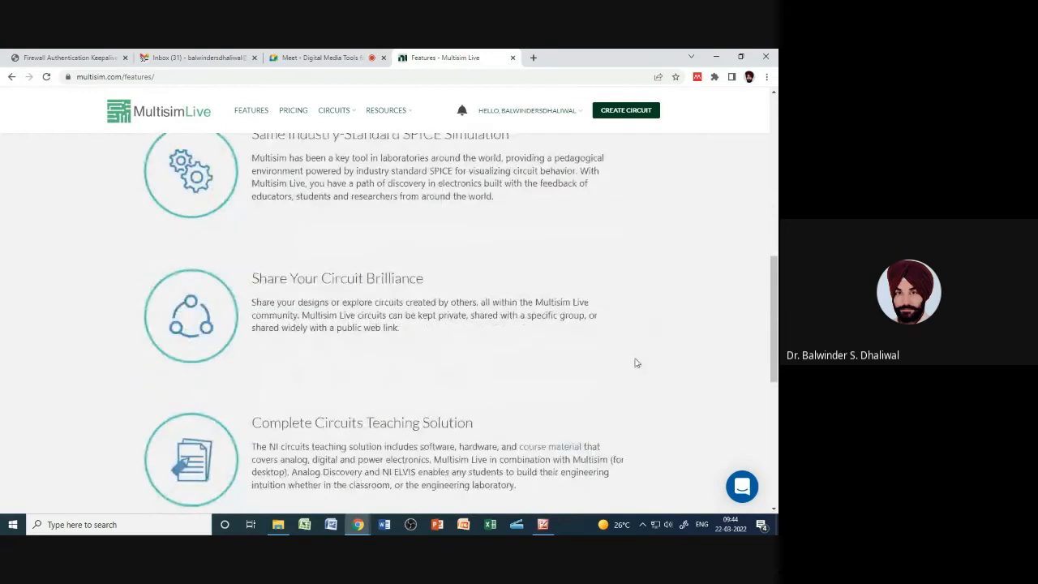
pyautogui.scroll(2, 739, 327)
pyautogui.moveTo(252, 296); pyautogui.dragTo(510, 300)
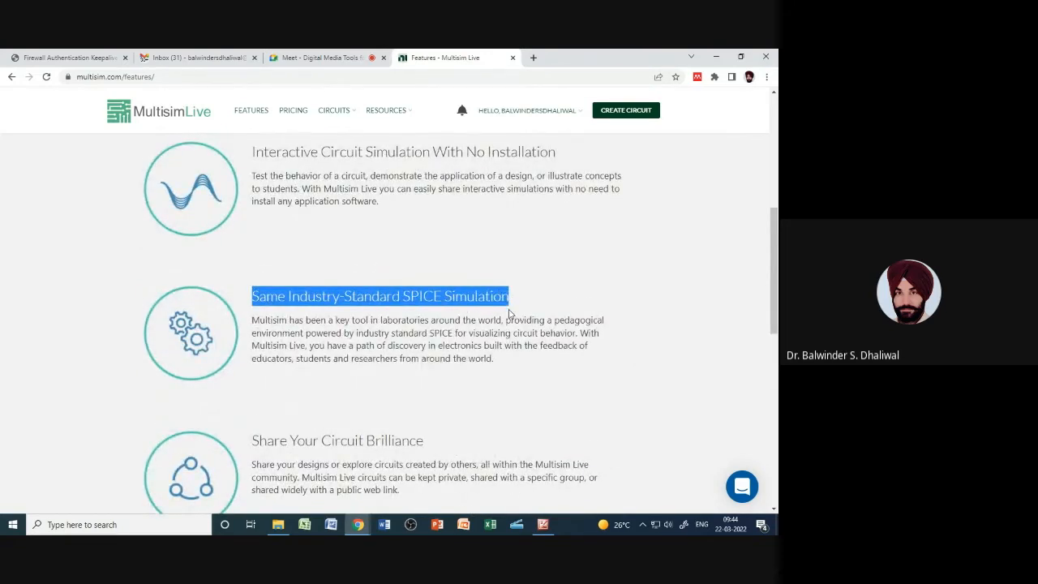
pyautogui.click(491, 379)
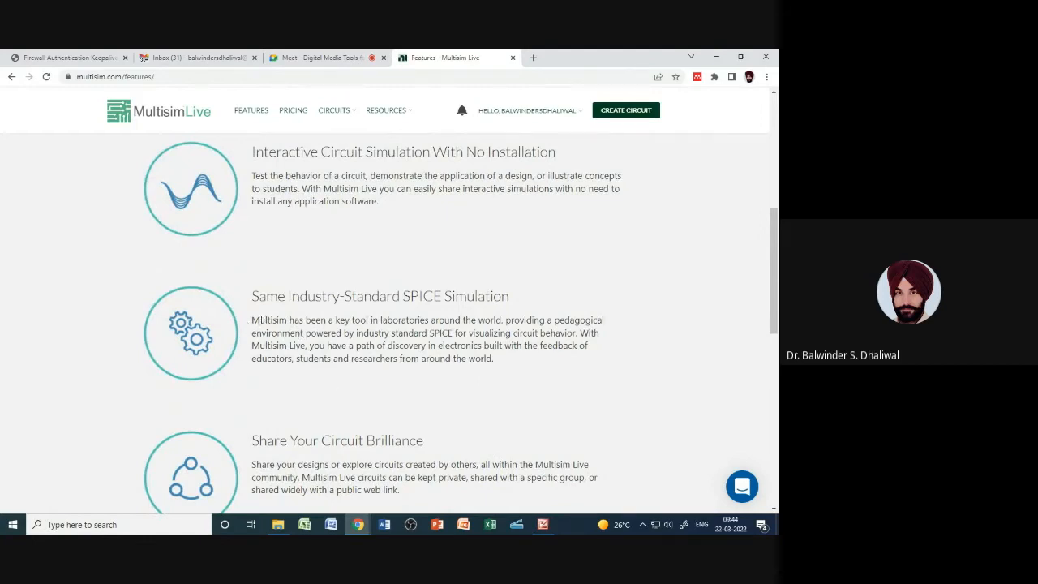
pyautogui.moveTo(253, 321); pyautogui.dragTo(426, 321)
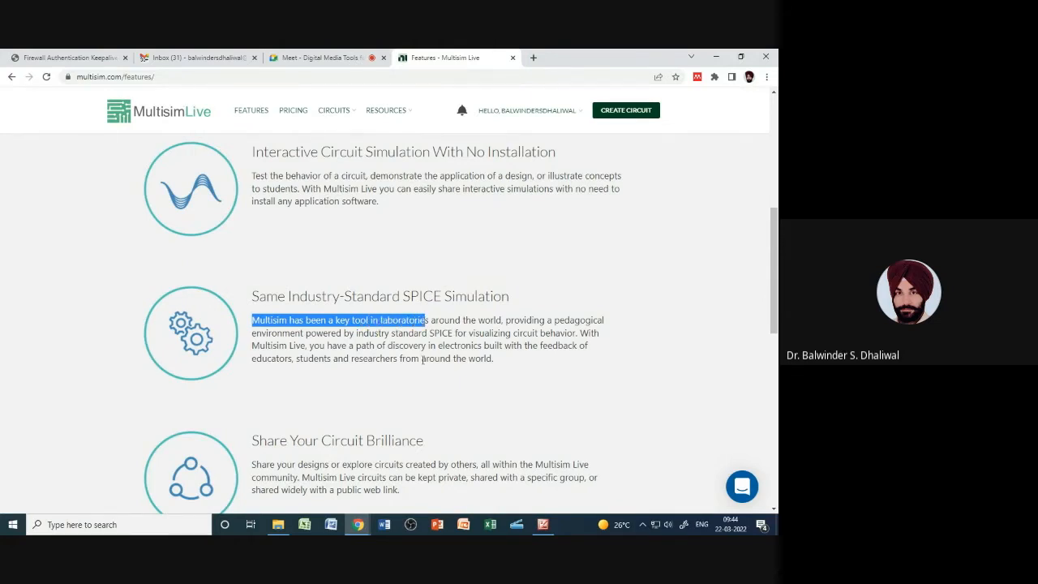
pyautogui.click(420, 384)
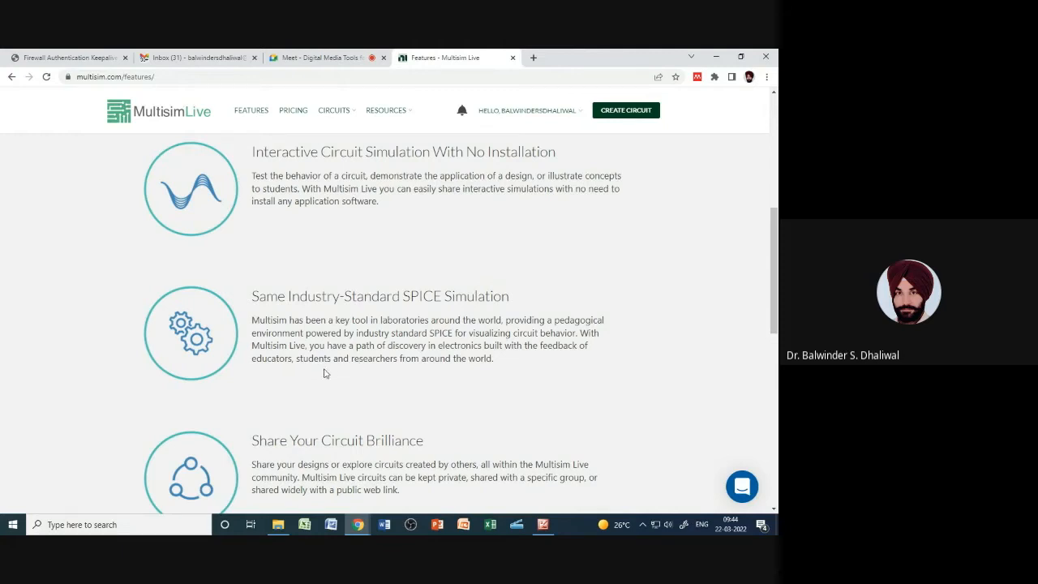
pyautogui.doubleClick(381, 320)
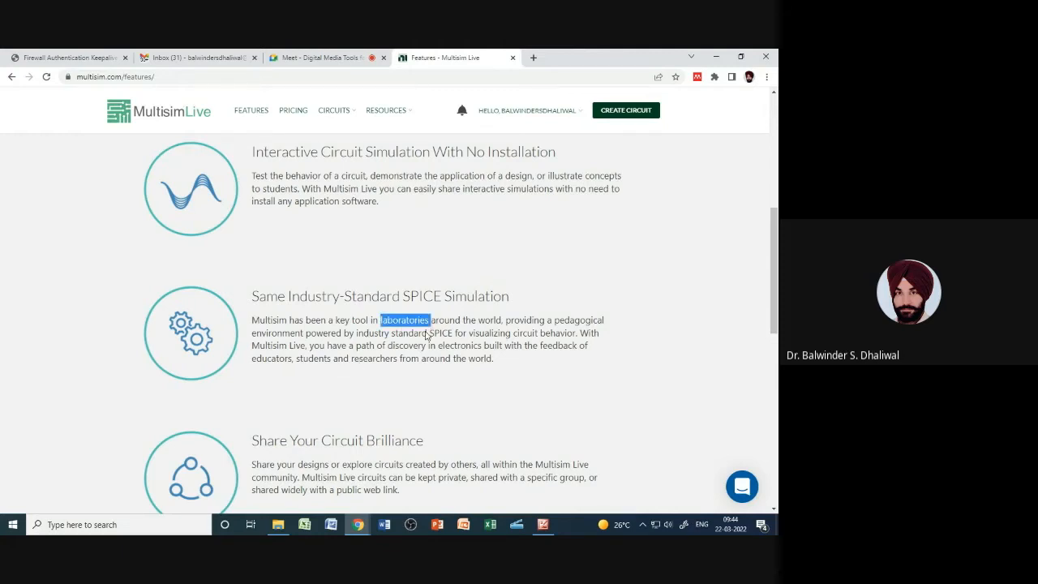
pyautogui.click(384, 377)
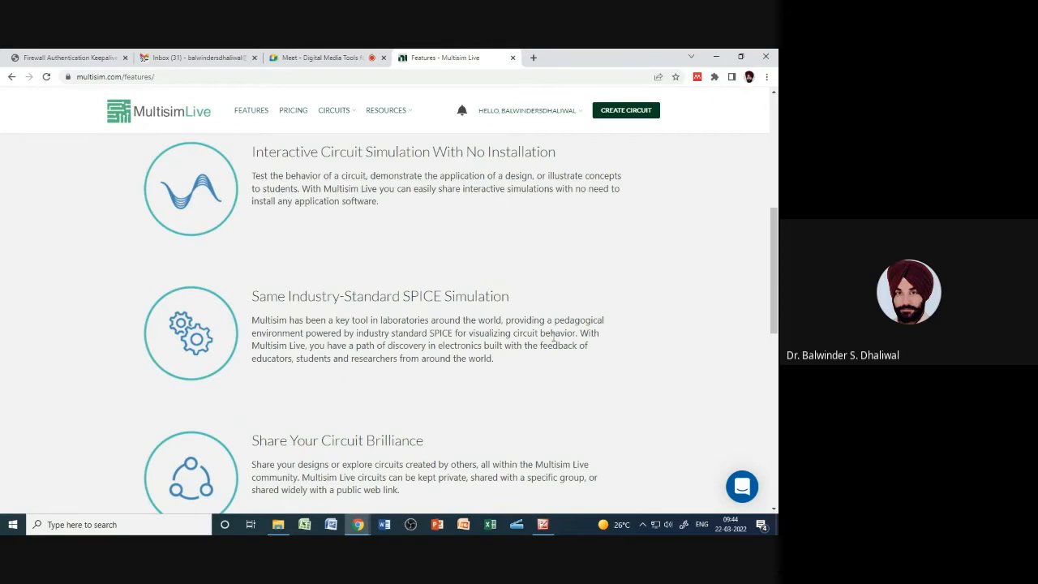
pyautogui.moveTo(554, 323); pyautogui.dragTo(408, 334)
pyautogui.click(427, 354)
pyautogui.scroll(-2, 378, 411)
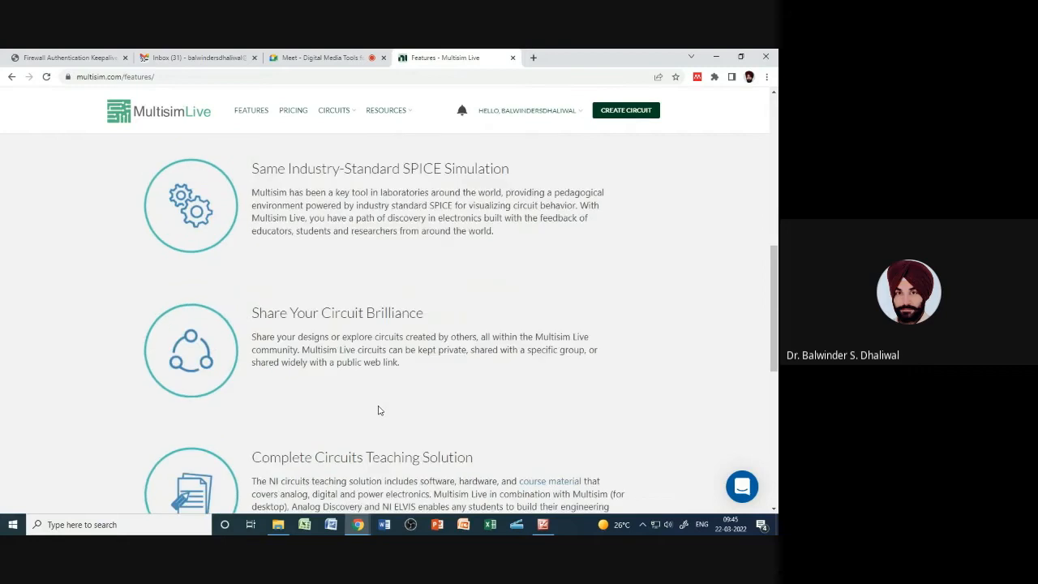
# Read the Share Your Circuit Brilliance section, highlighting the sentence on private, group and public-link sharing of circuits
pyautogui.moveTo(258, 283); pyautogui.dragTo(435, 284)
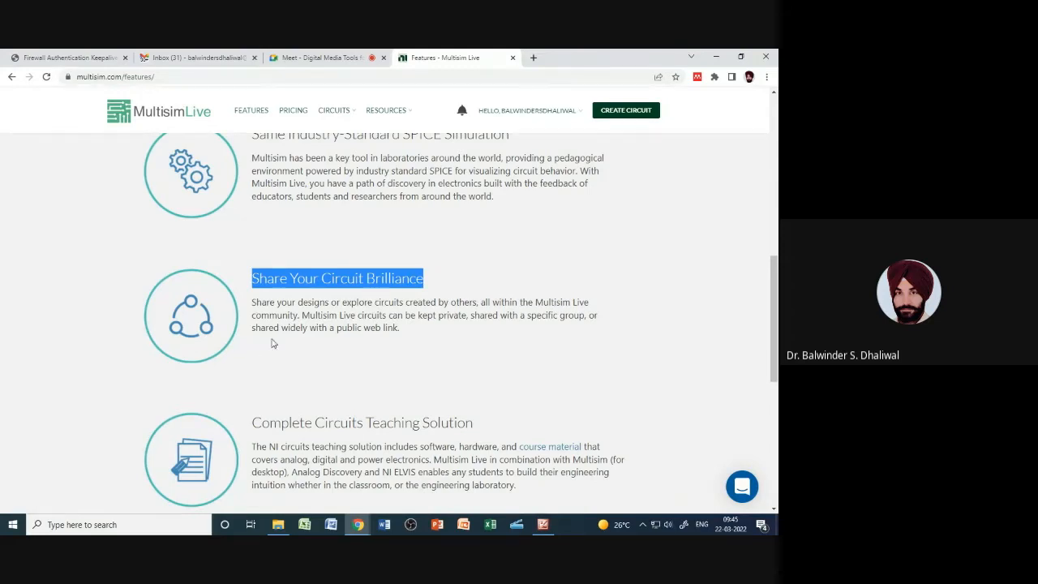
pyautogui.moveTo(299, 315); pyautogui.dragTo(249, 307)
pyautogui.click(394, 366)
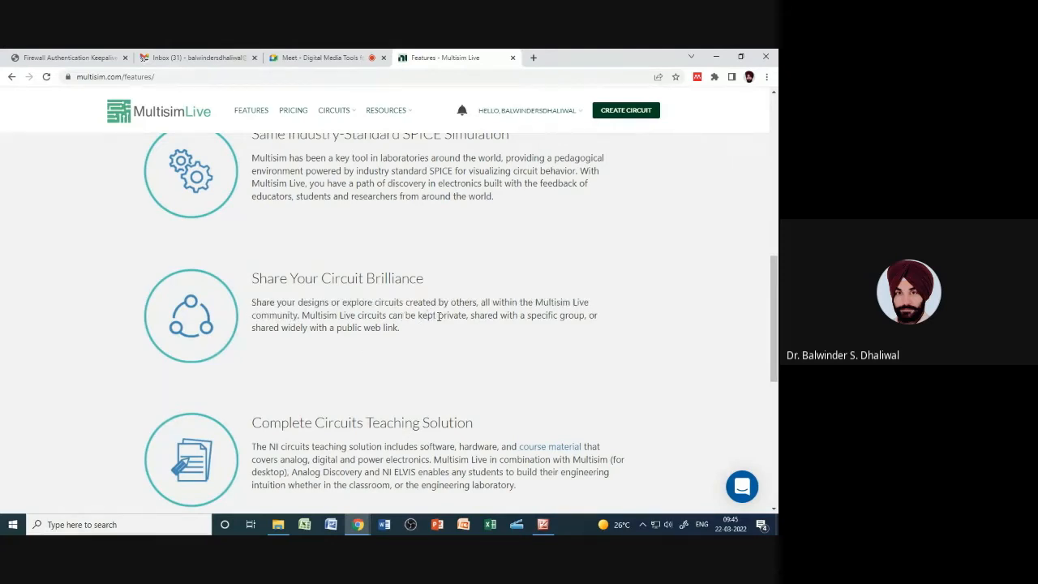
pyautogui.moveTo(438, 317); pyautogui.dragTo(471, 321)
pyautogui.click(522, 334)
pyautogui.moveTo(302, 318); pyautogui.dragTo(392, 327)
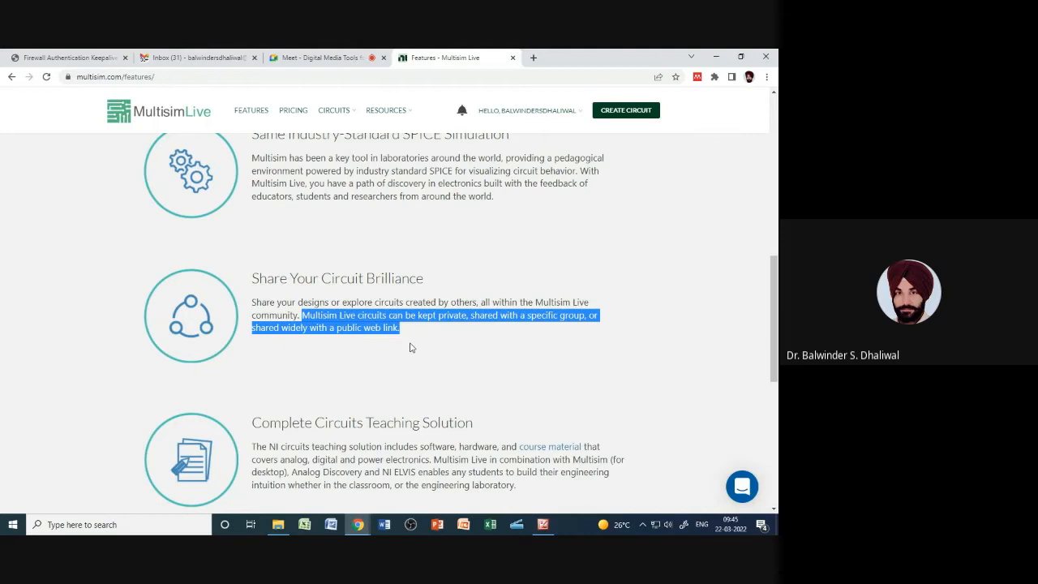
pyautogui.click(442, 364)
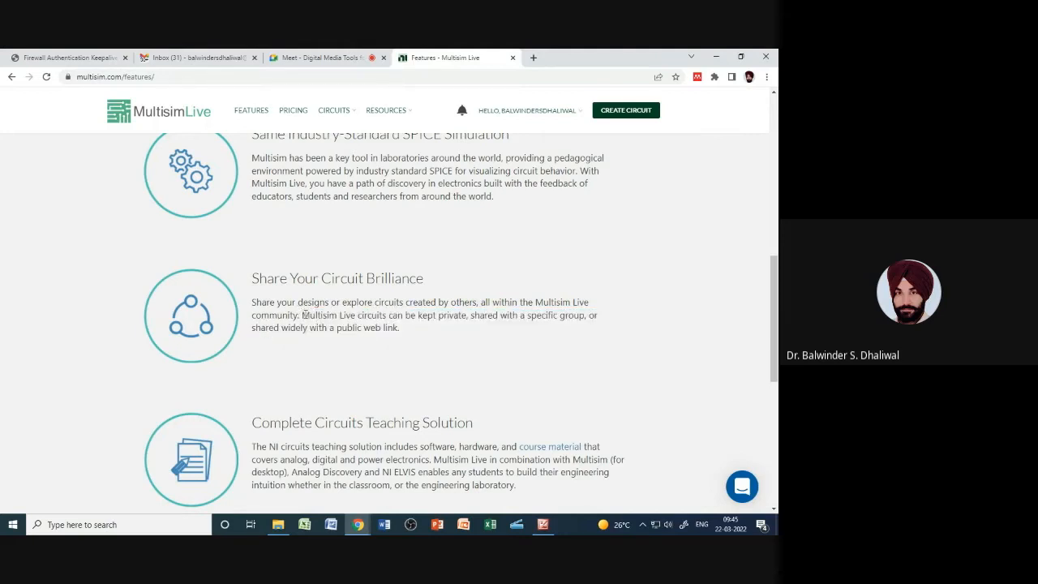
pyautogui.moveTo(304, 315); pyautogui.dragTo(406, 338)
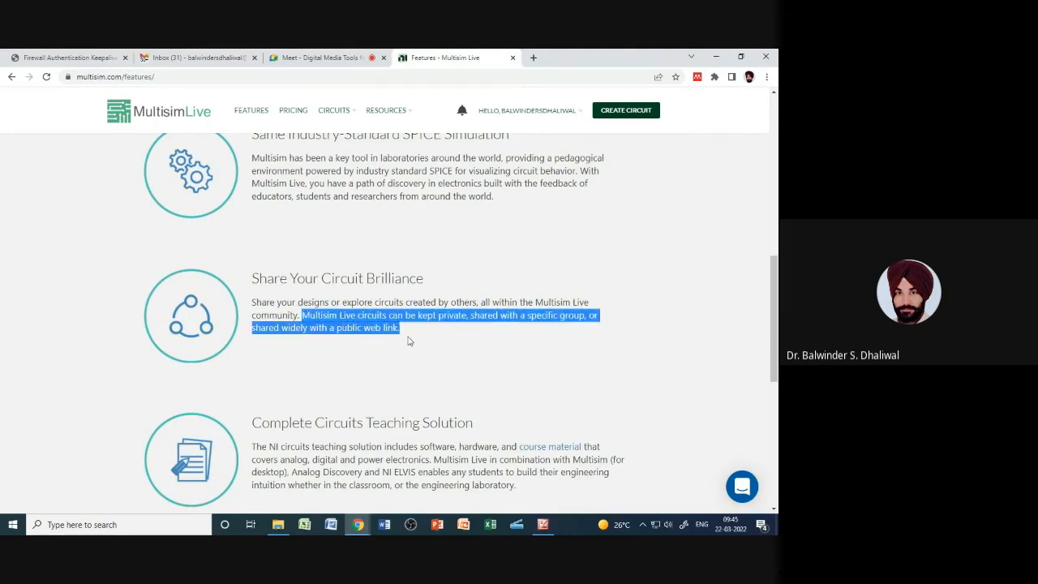
pyautogui.click(408, 352)
# Read the Features sections Complete Circuits Teaching Solution and New Features All the Time
pyautogui.scroll(-2, 436, 410)
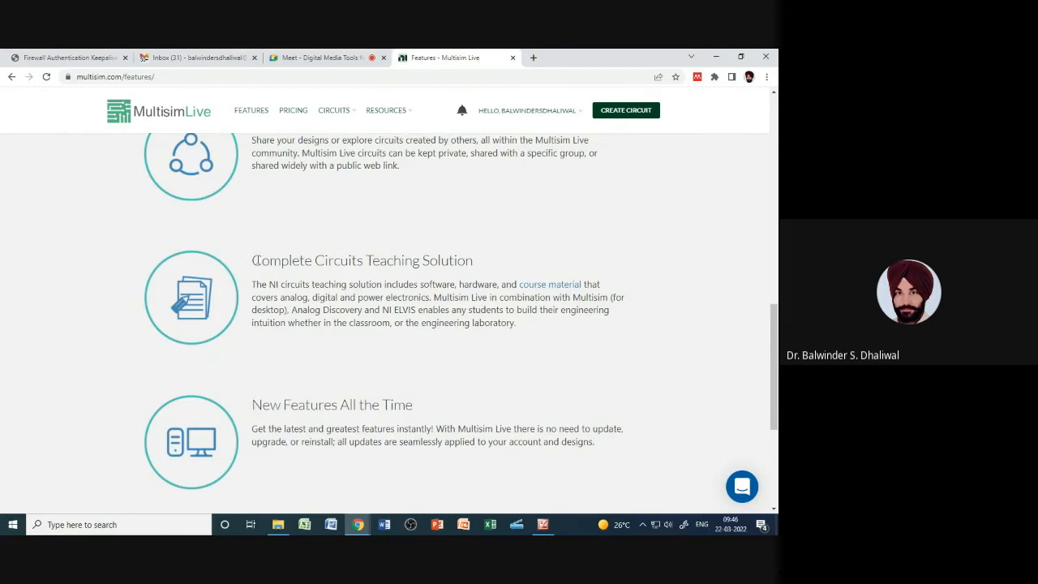
pyautogui.moveTo(252, 262); pyautogui.dragTo(480, 268)
pyautogui.click(481, 336)
pyautogui.scroll(-2, 418, 377)
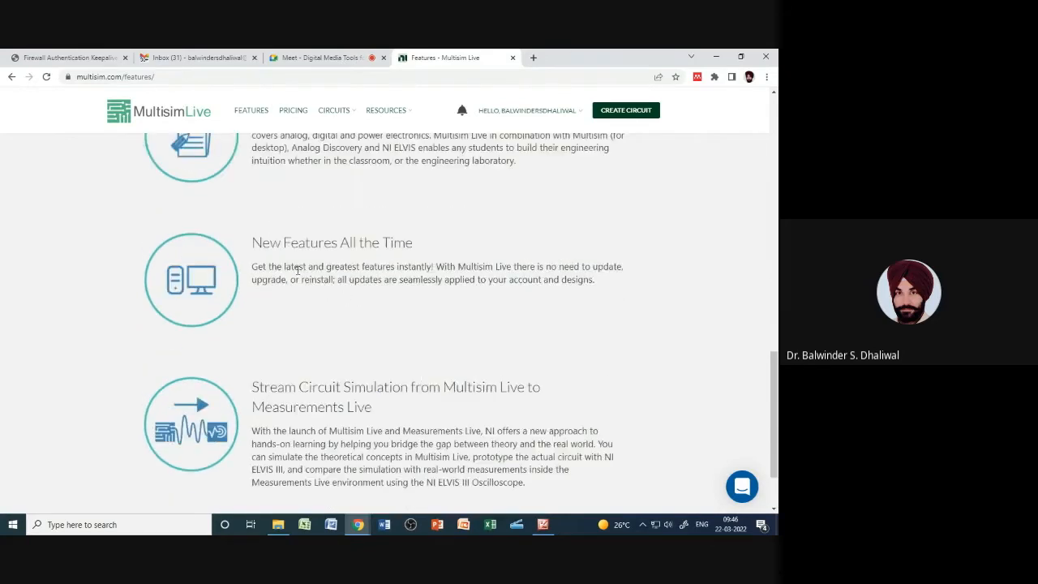
pyautogui.scroll(-2, 337, 338)
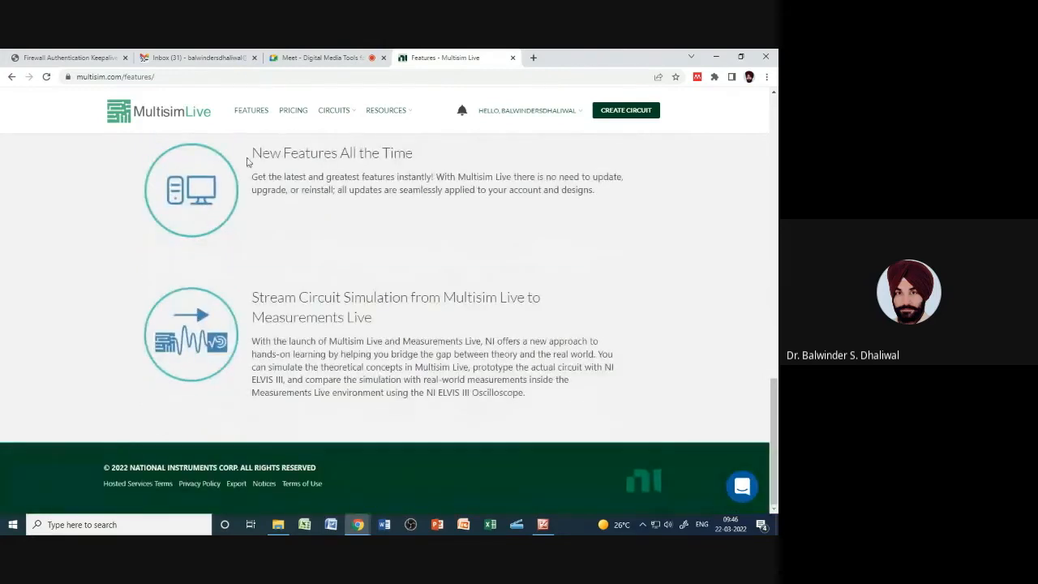
pyautogui.moveTo(253, 152); pyautogui.dragTo(417, 159)
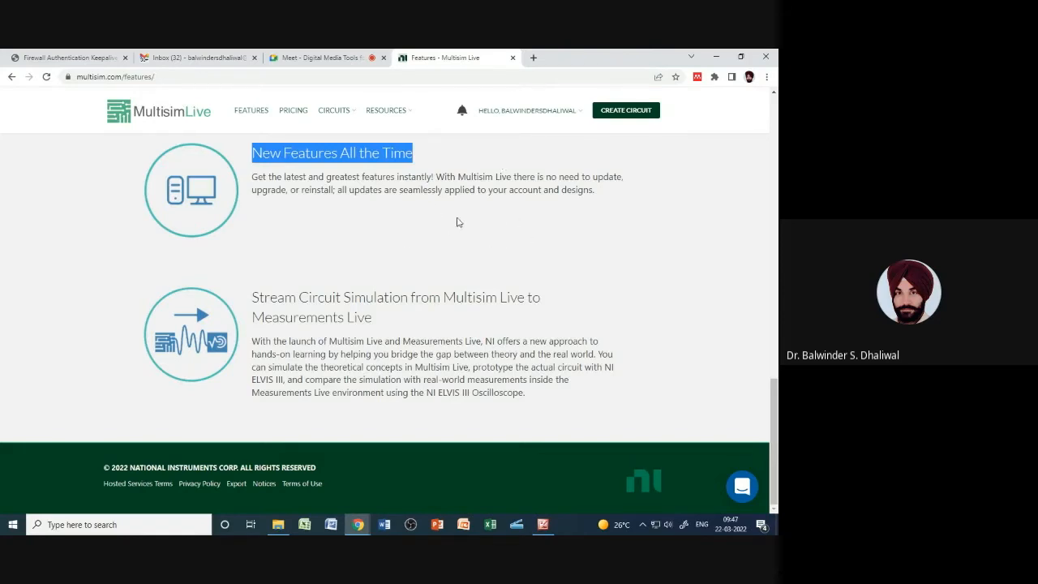
pyautogui.click(376, 203)
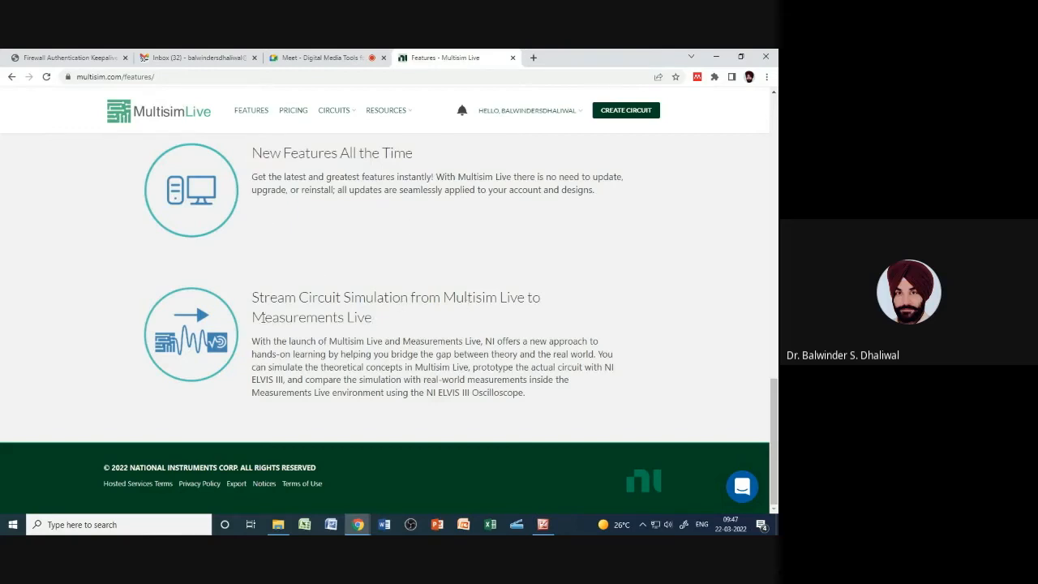
# Read the section on streaming circuit simulation to Measurements Live, highlighting the name Measurements Live in its heading
pyautogui.moveTo(253, 318); pyautogui.dragTo(384, 323)
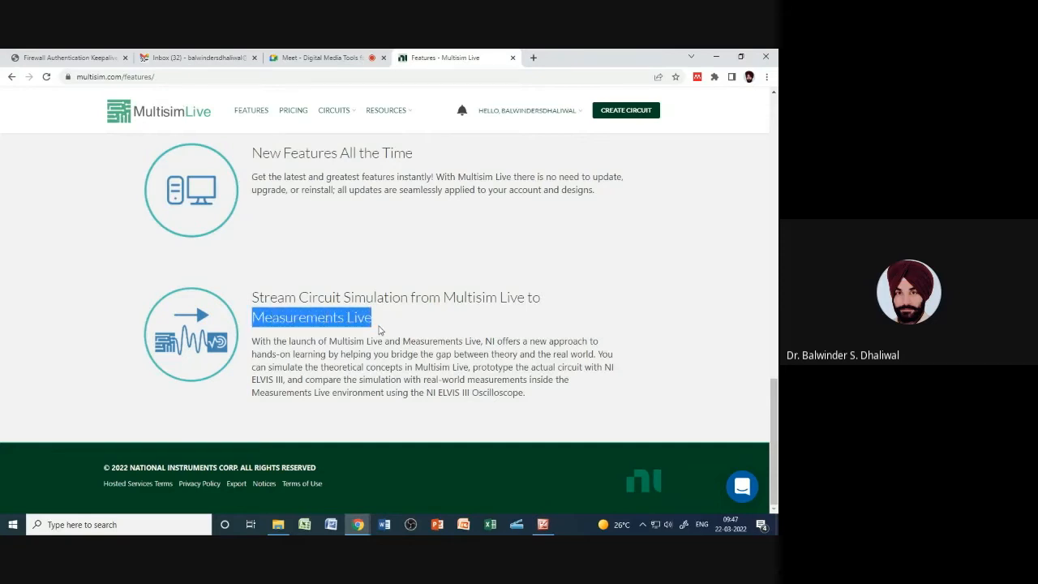
pyautogui.click(381, 331)
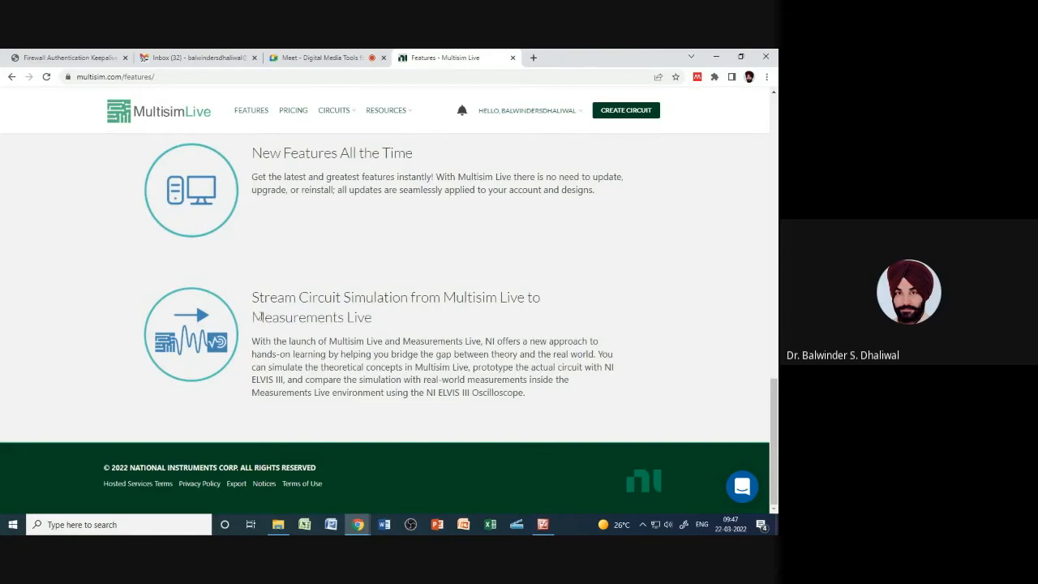
pyautogui.moveTo(255, 317); pyautogui.dragTo(393, 322)
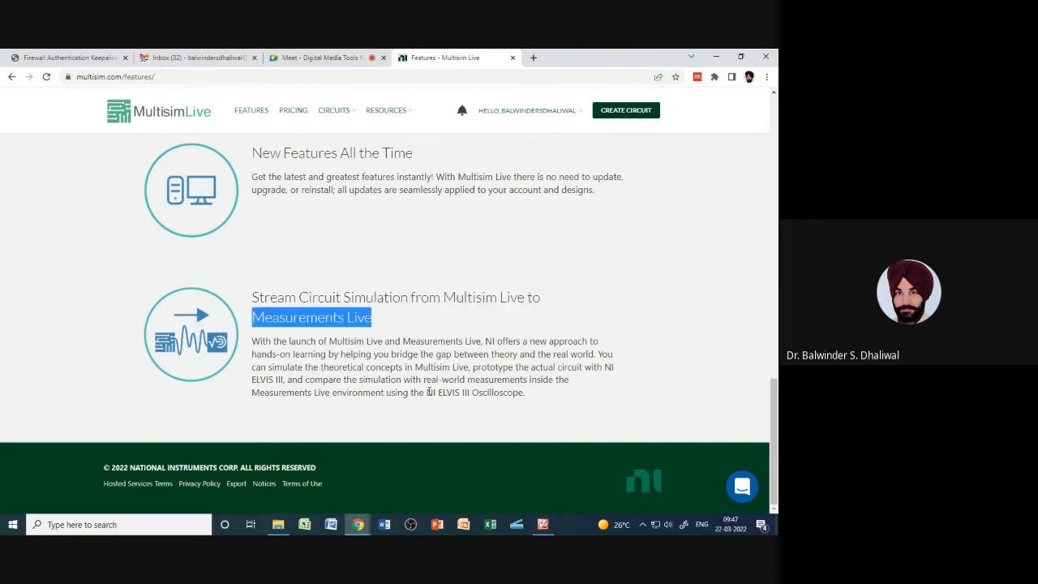
# Open the Pricing page and compare the Free and Premium plans' access, simulation types, digital features and components
pyautogui.scroll(10, 498, 397)
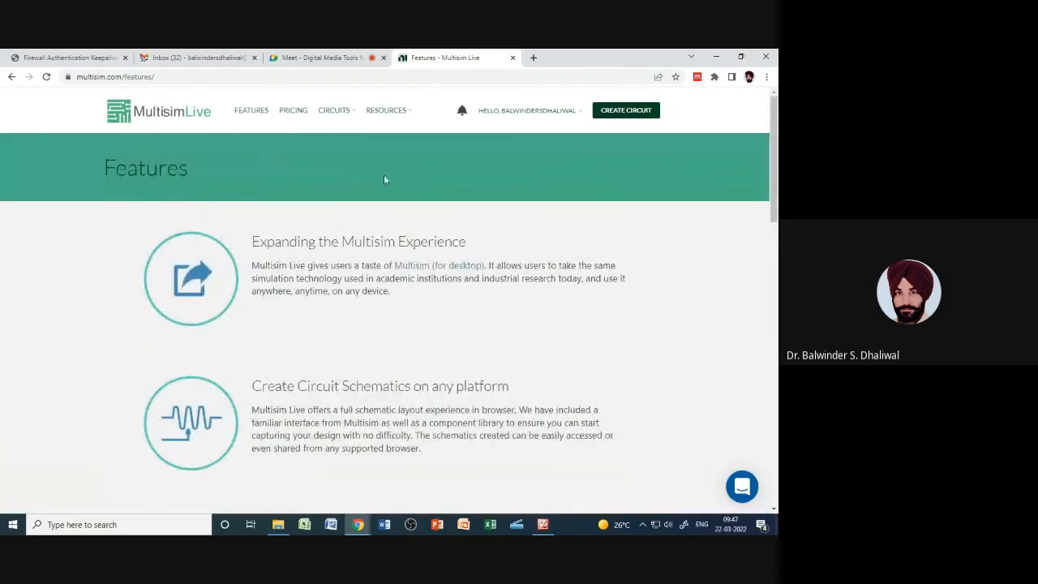
pyautogui.click(294, 113)
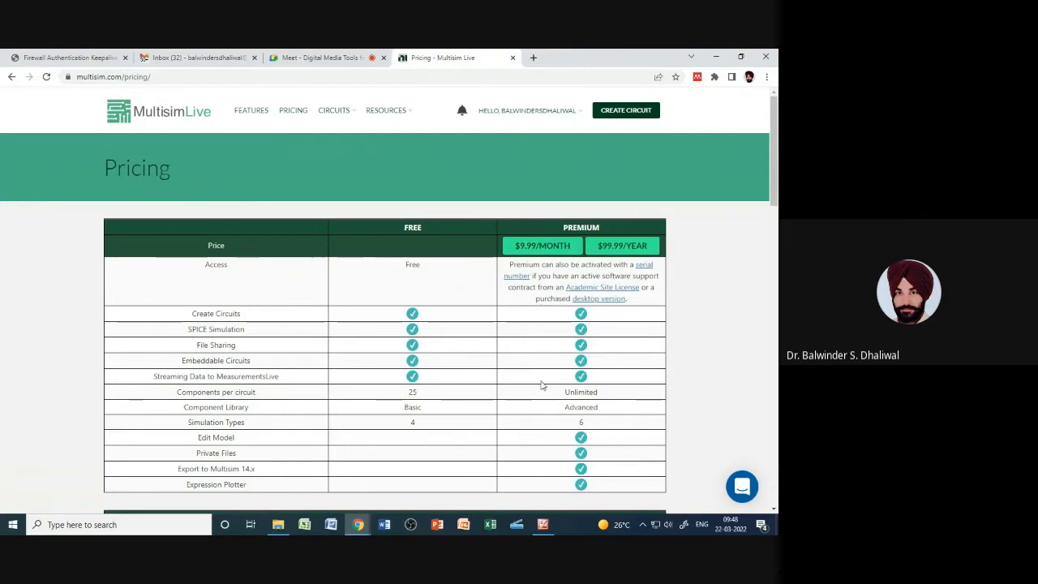
pyautogui.scroll(-1, 452, 425)
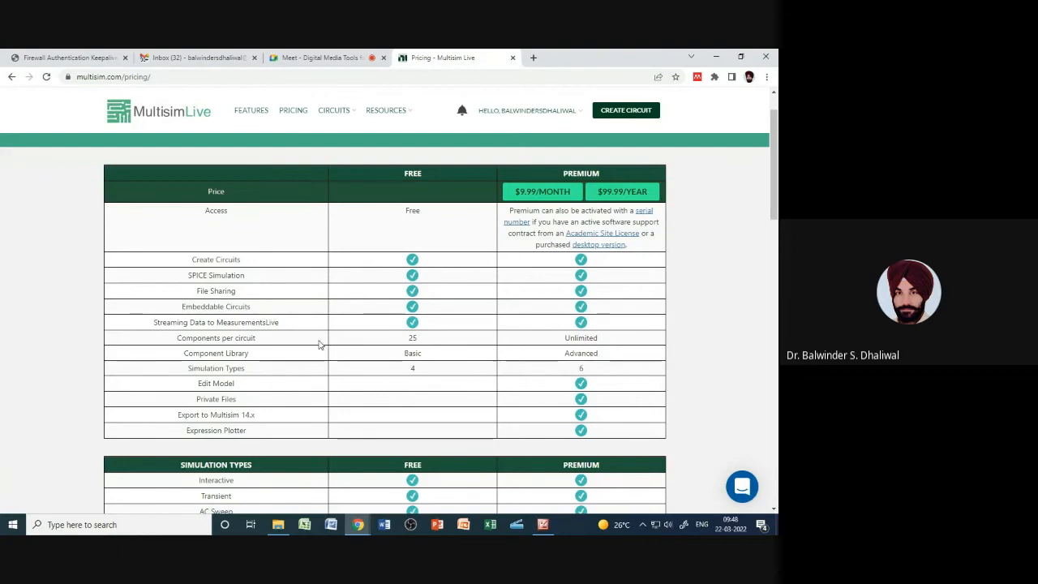
pyautogui.scroll(-2, 323, 347)
pyautogui.scroll(-2, 378, 466)
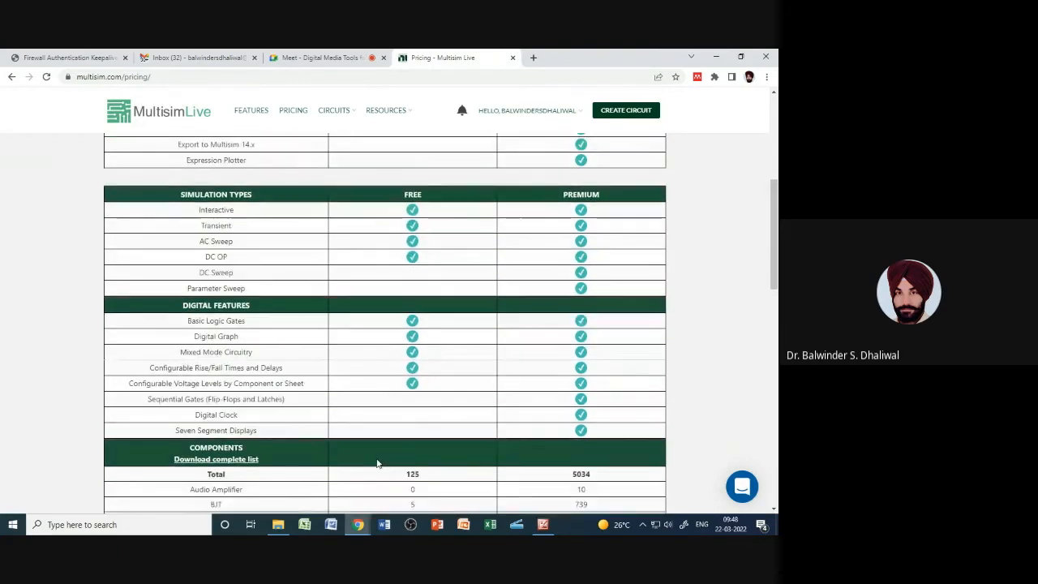
pyautogui.scroll(4, 359, 398)
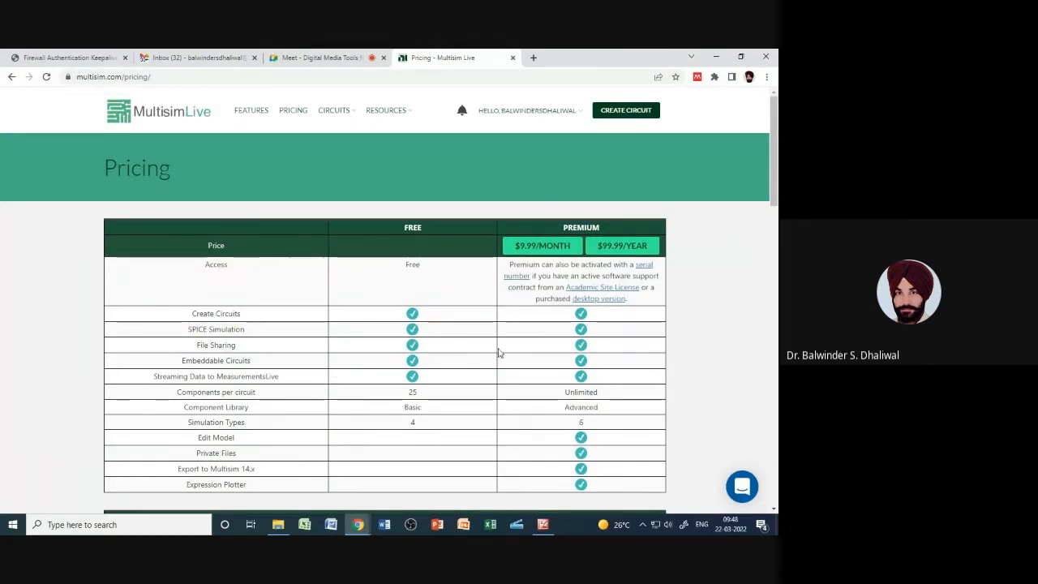
pyautogui.moveTo(777, 185); pyautogui.dragTo(776, 144)
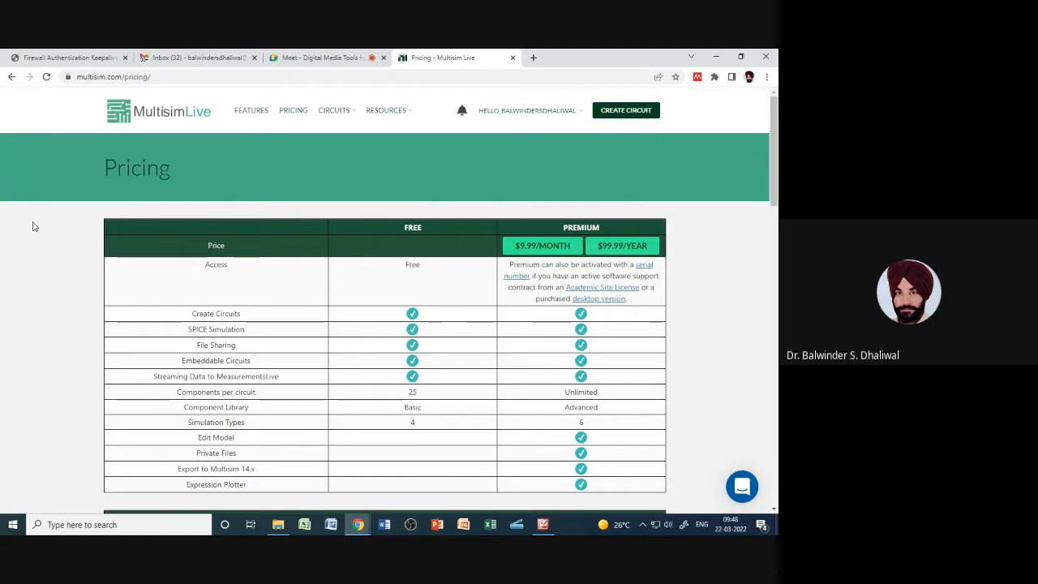
# Open the My Circuits page, check the other circuit categories on offer, and look over the saved circuits
pyautogui.click(339, 114)
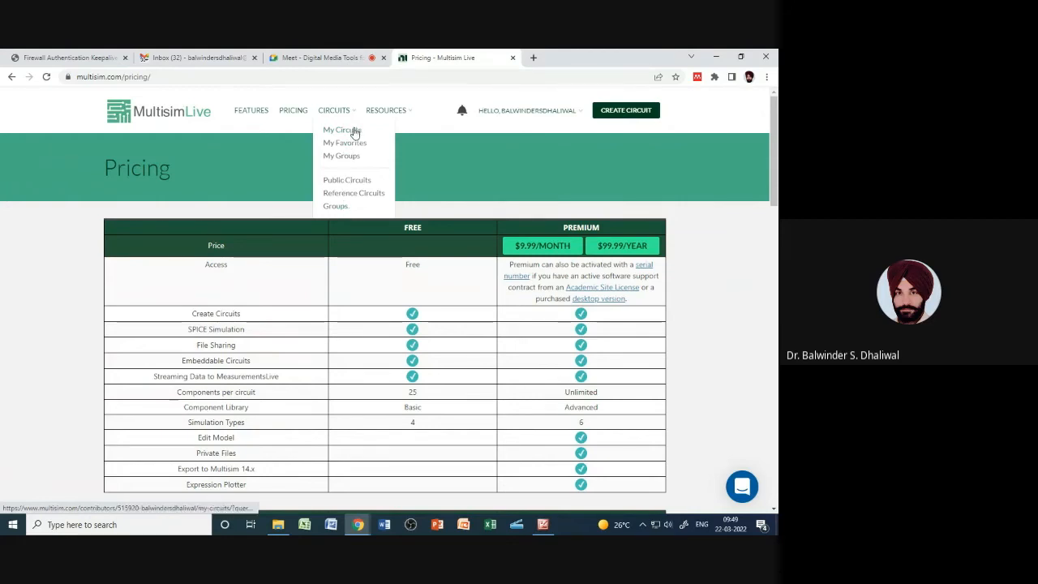
pyautogui.click(340, 132)
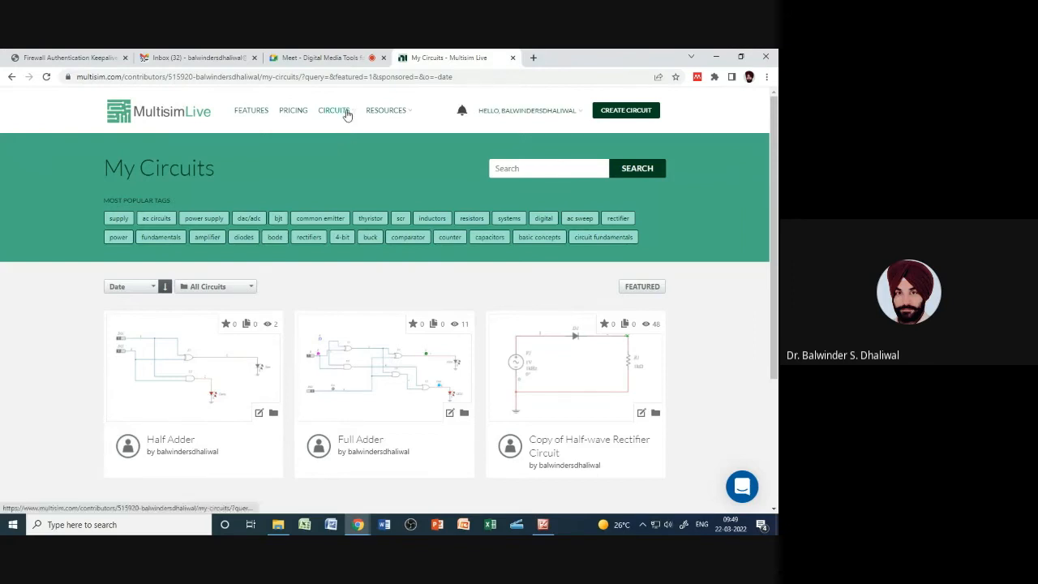
pyautogui.moveTo(347, 114)
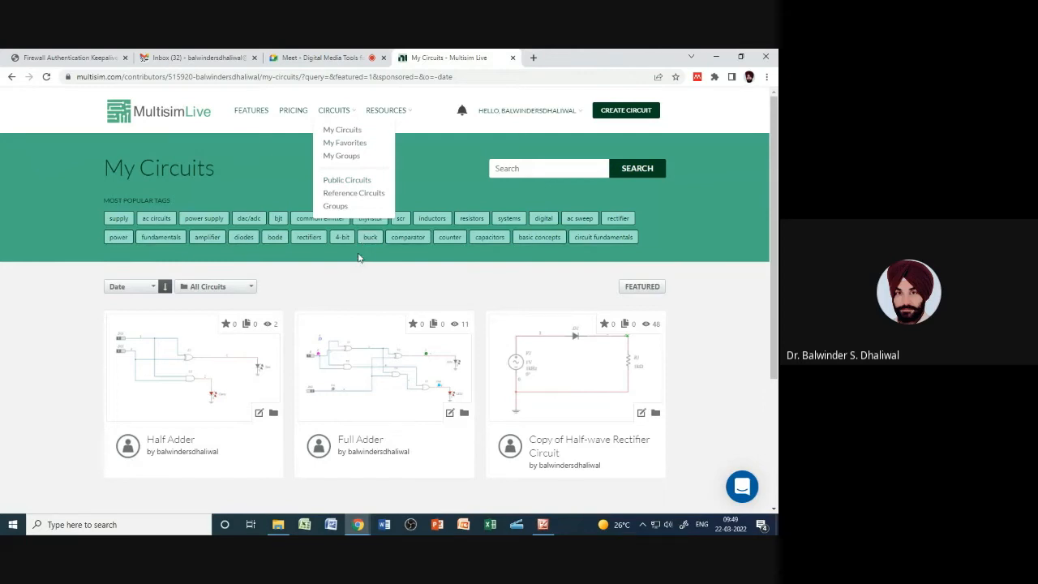
pyautogui.click(309, 291)
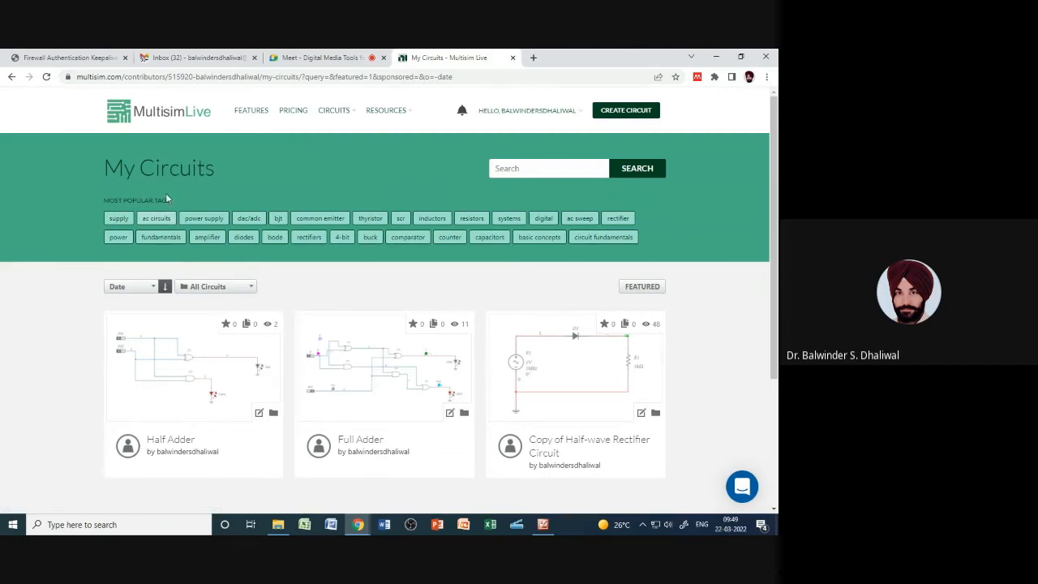
pyautogui.moveTo(775, 393); pyautogui.dragTo(775, 446)
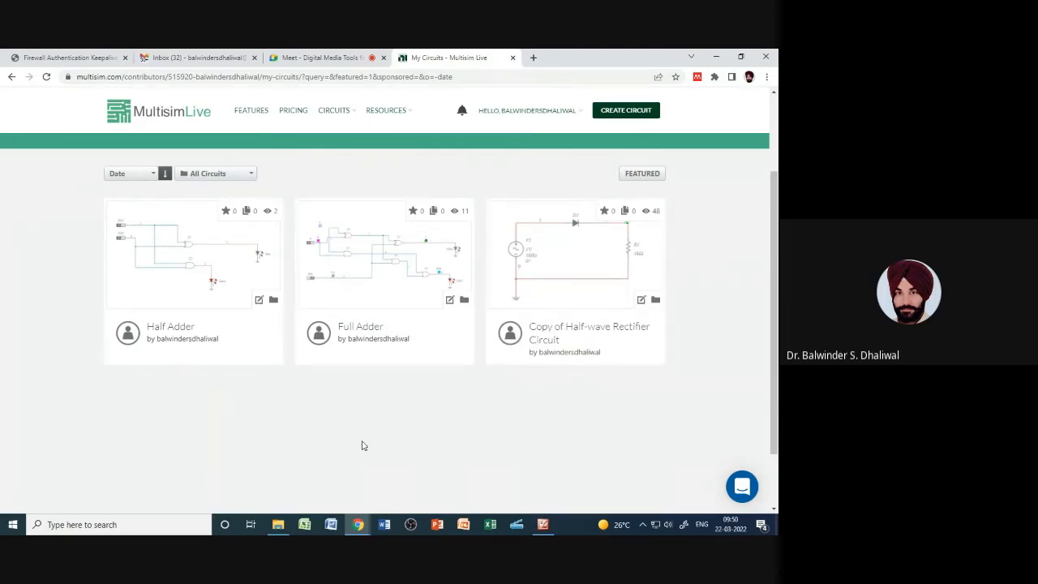
# Open the Half Adder circuit's page and review its schematic, tags, description and comments
pyautogui.click(245, 334)
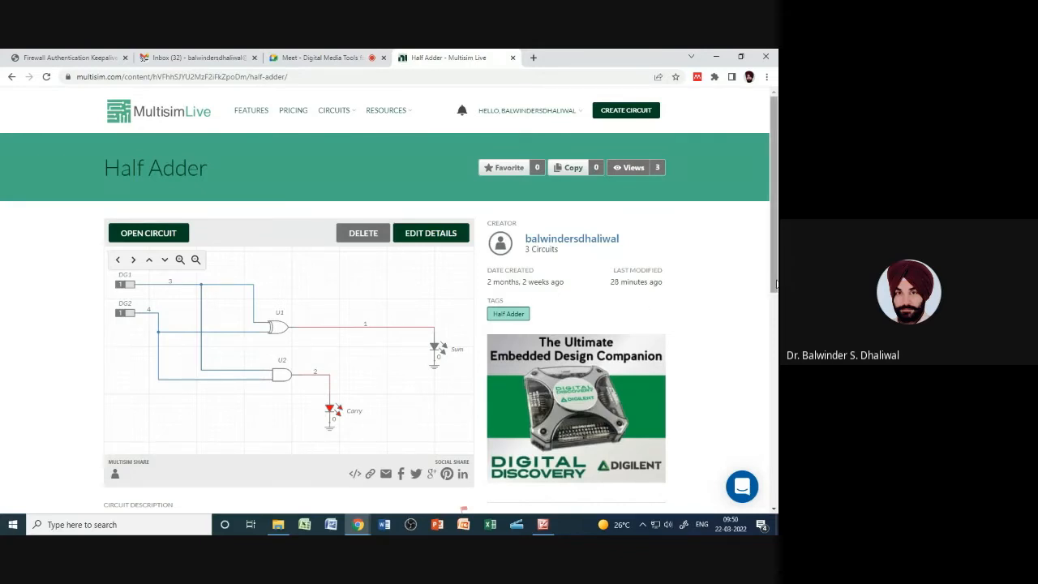
pyautogui.moveTo(776, 283); pyautogui.dragTo(776, 295)
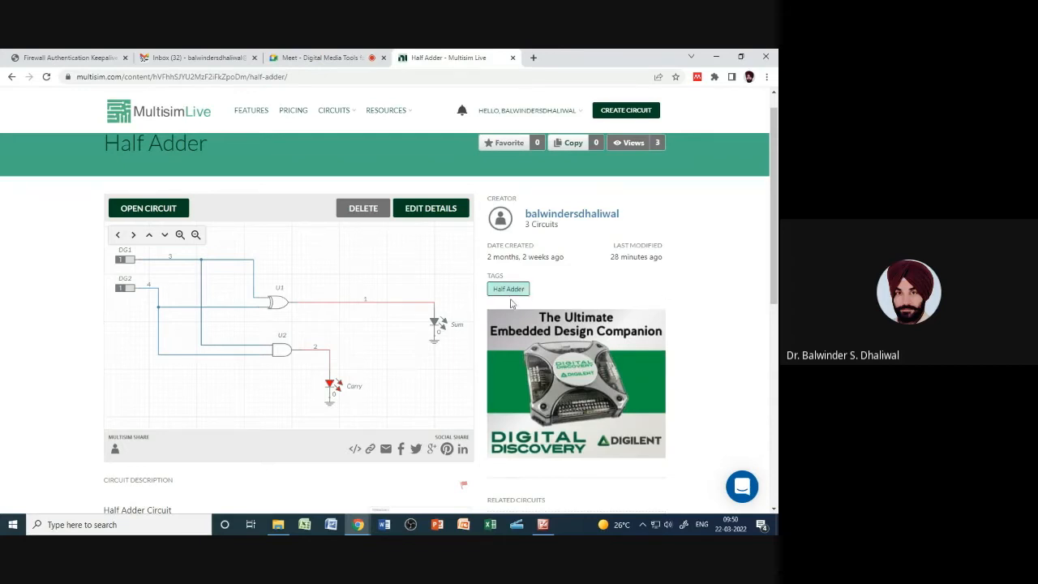
pyautogui.scroll(-2, 468, 339)
pyautogui.scroll(-2, 268, 380)
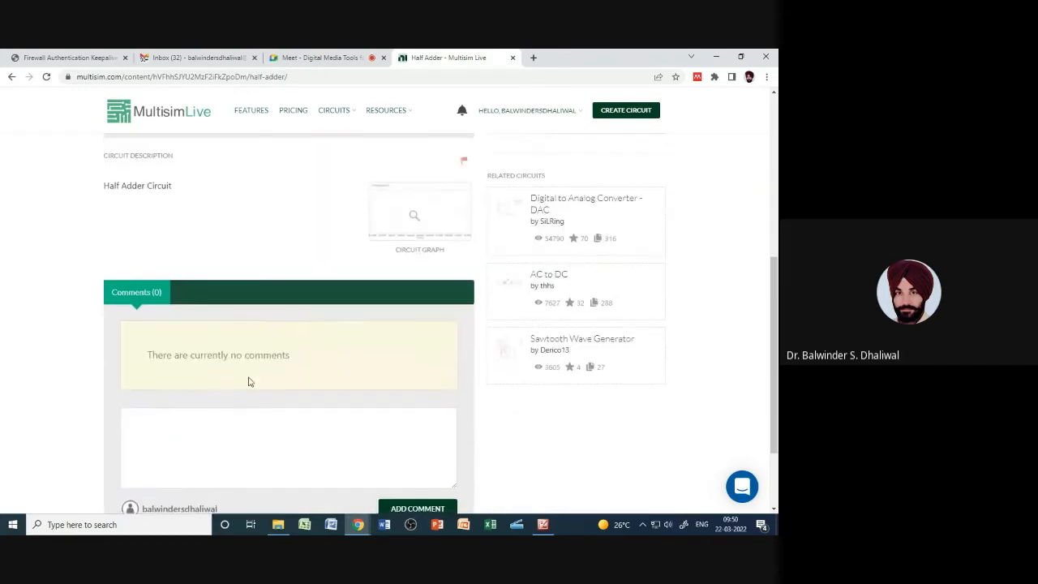
pyautogui.scroll(-1, 273, 352)
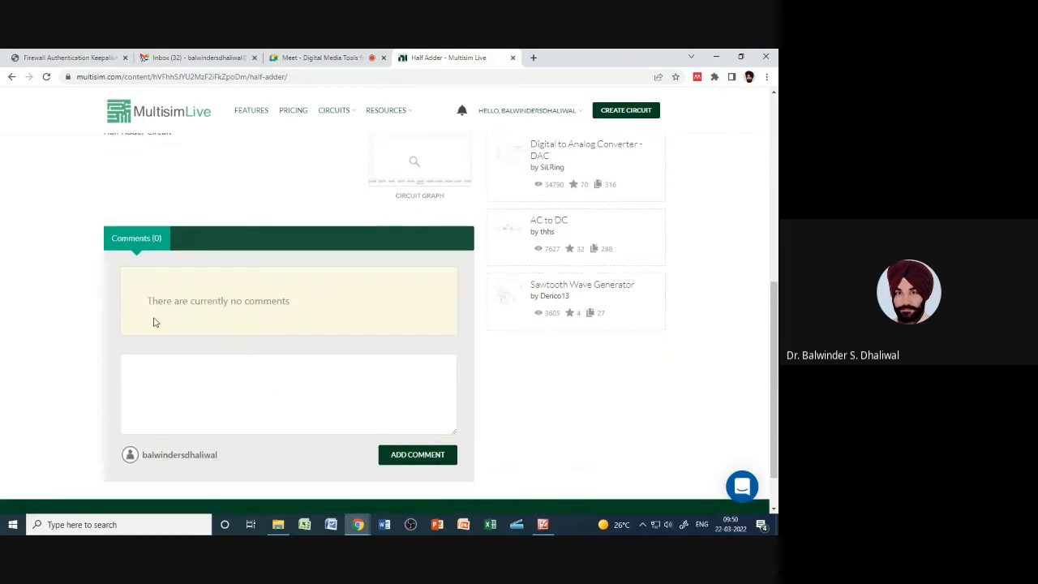
pyautogui.scroll(3, 294, 417)
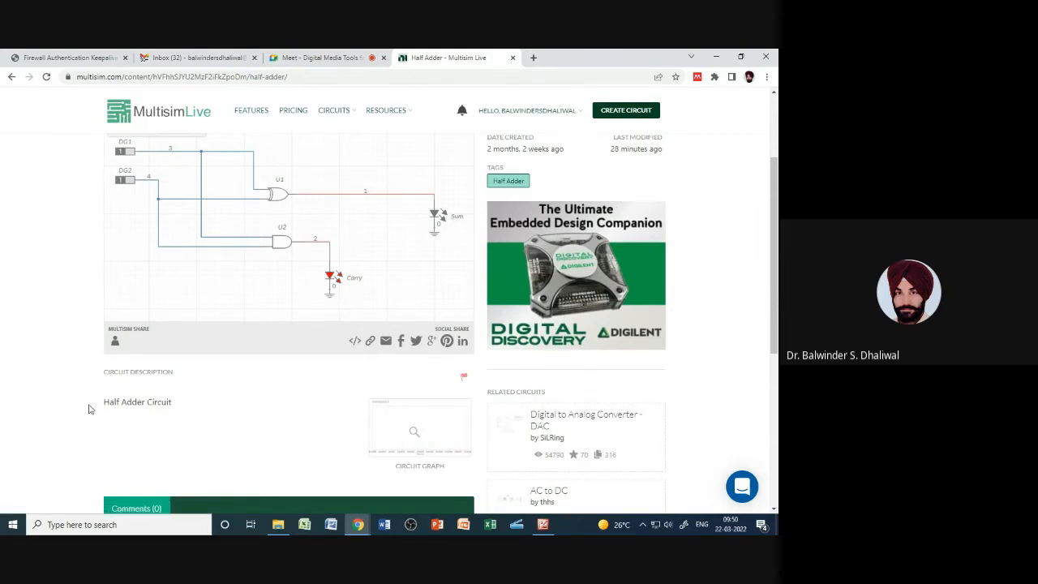
pyautogui.scroll(-2, 249, 428)
pyautogui.scroll(3, 589, 378)
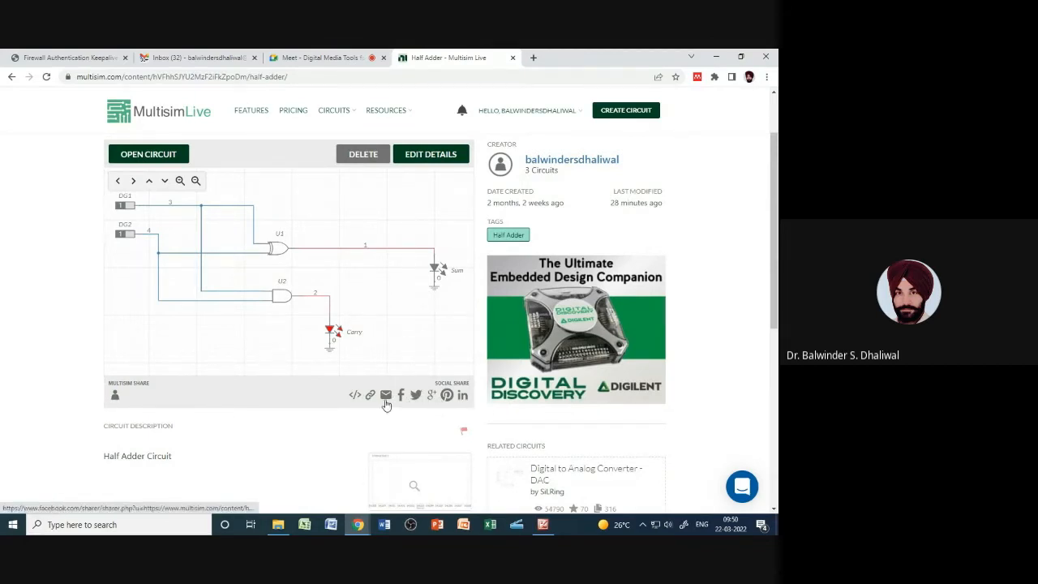
# Look through the Half Adder page's comment area, circuit graph and related circuits, returning to the schematic preview
pyautogui.moveTo(775, 291); pyautogui.dragTo(762, 456)
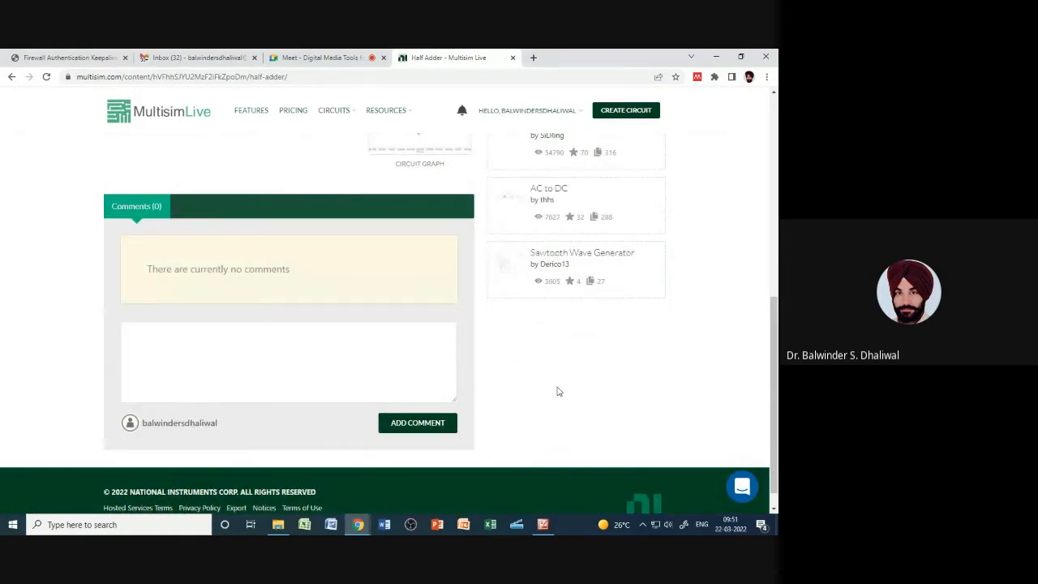
pyautogui.moveTo(774, 371); pyautogui.dragTo(776, 276)
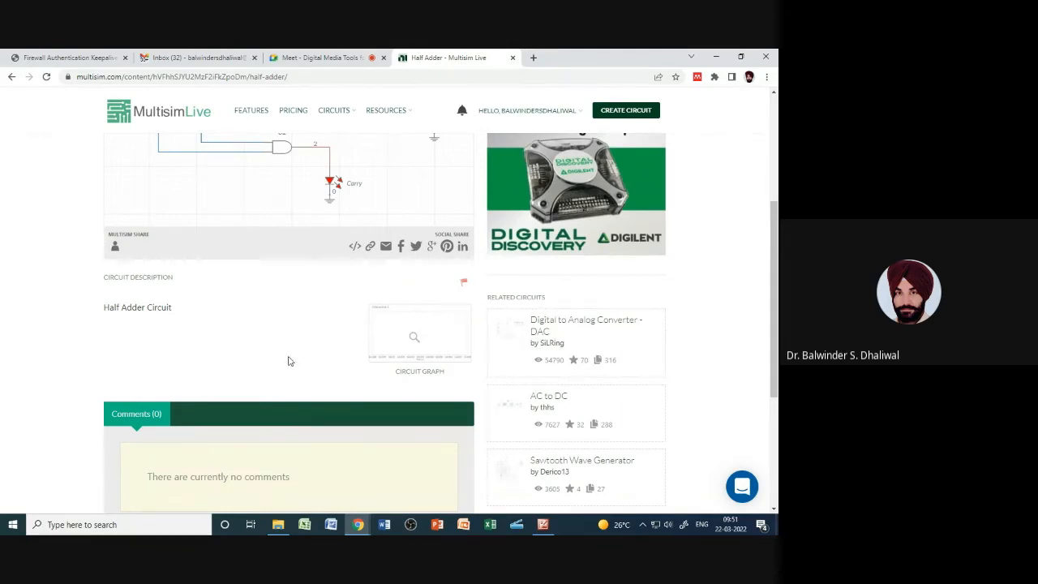
pyautogui.scroll(3, 268, 320)
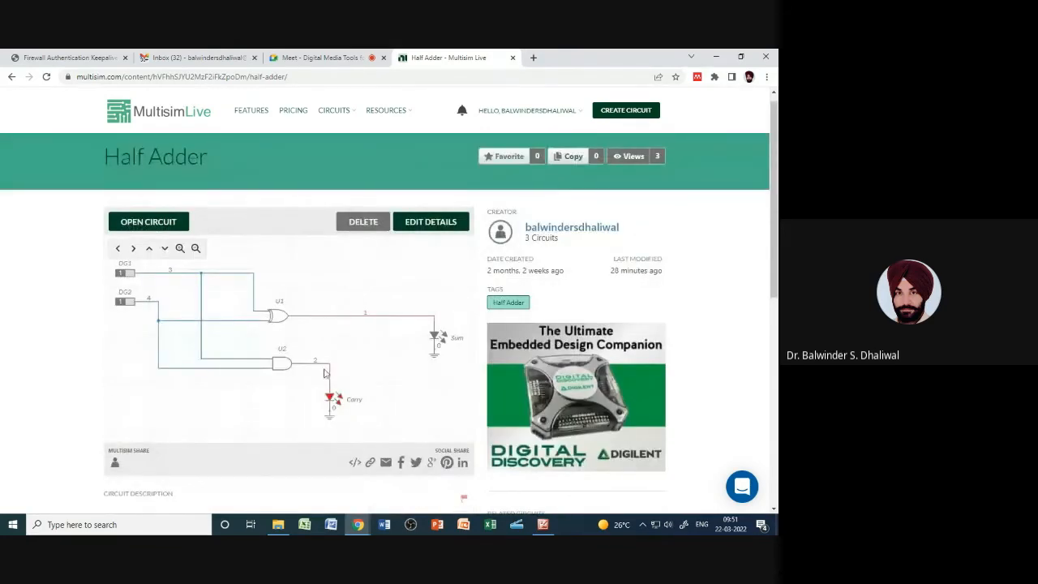
pyautogui.scroll(-3, 695, 435)
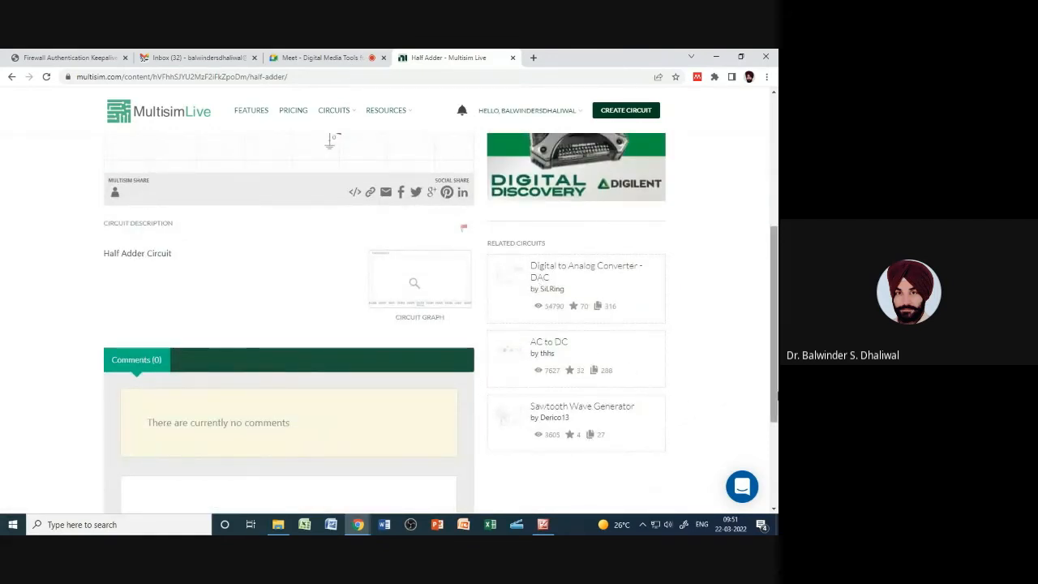
pyautogui.moveTo(772, 401); pyautogui.dragTo(775, 266)
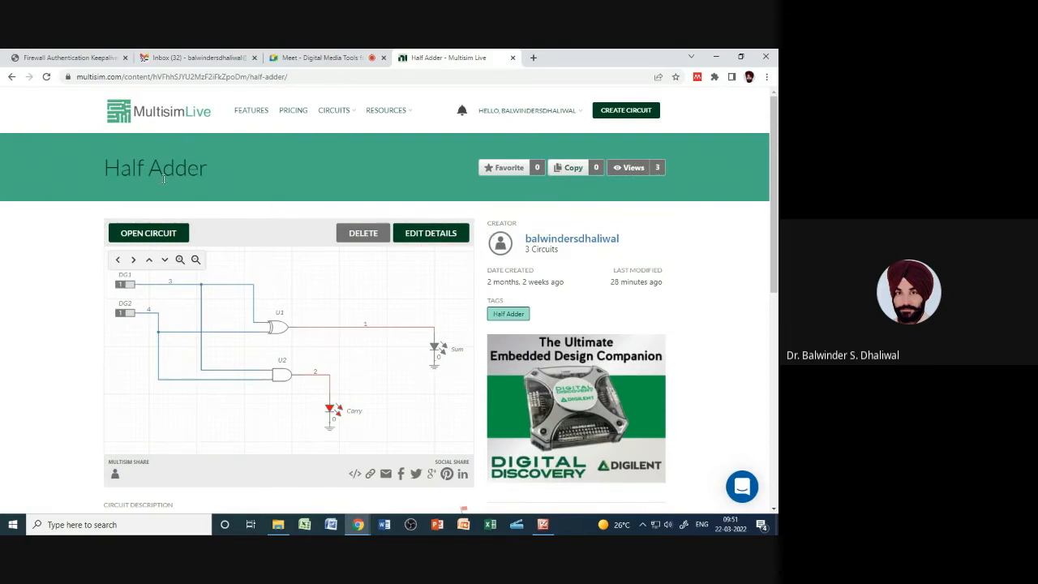
# Look over the My Favorites page and the saved circuits in My Circuits, returning to My Favorites
pyautogui.click(340, 115)
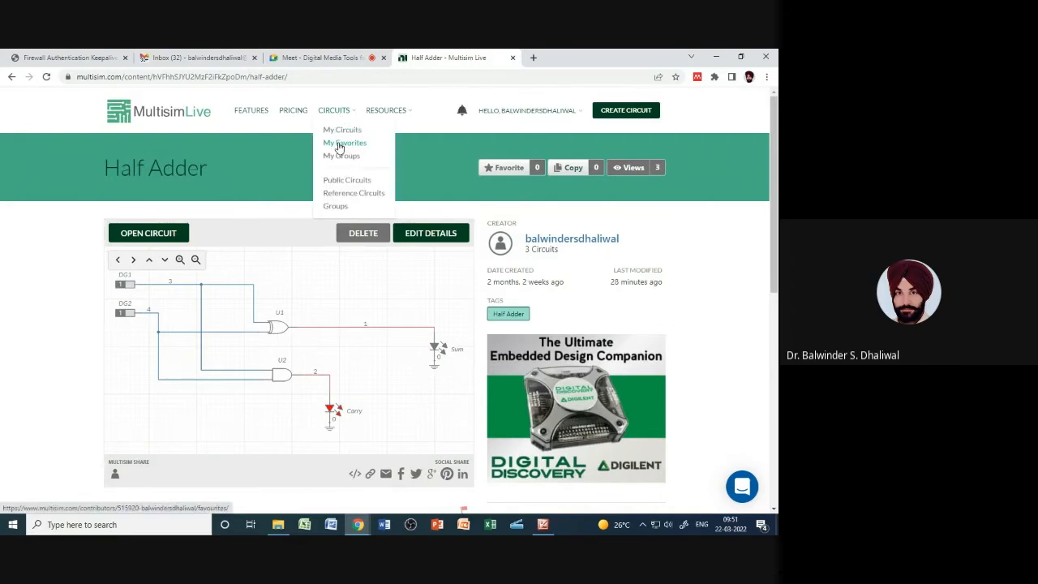
pyautogui.click(339, 144)
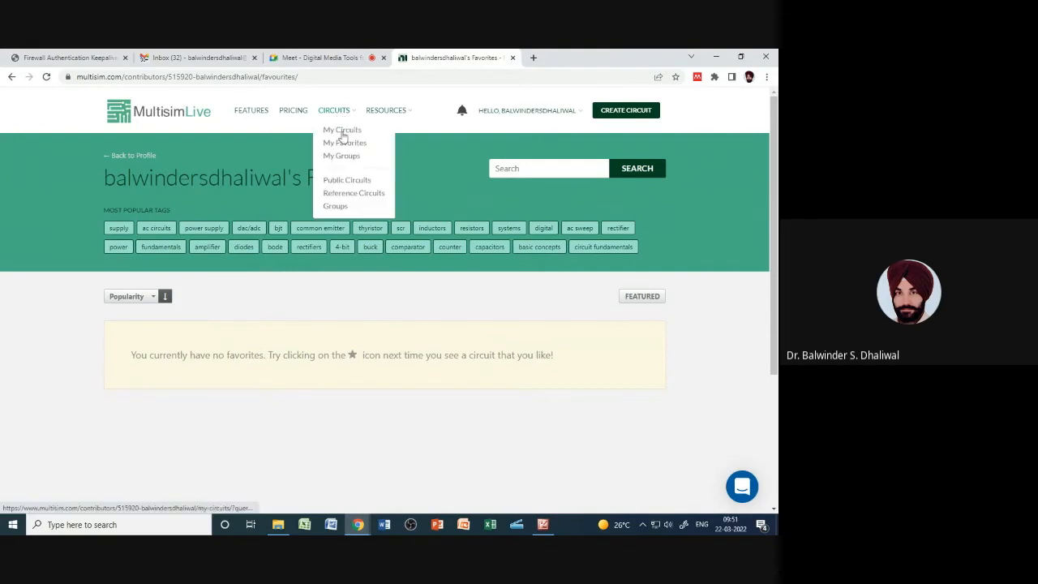
pyautogui.click(342, 132)
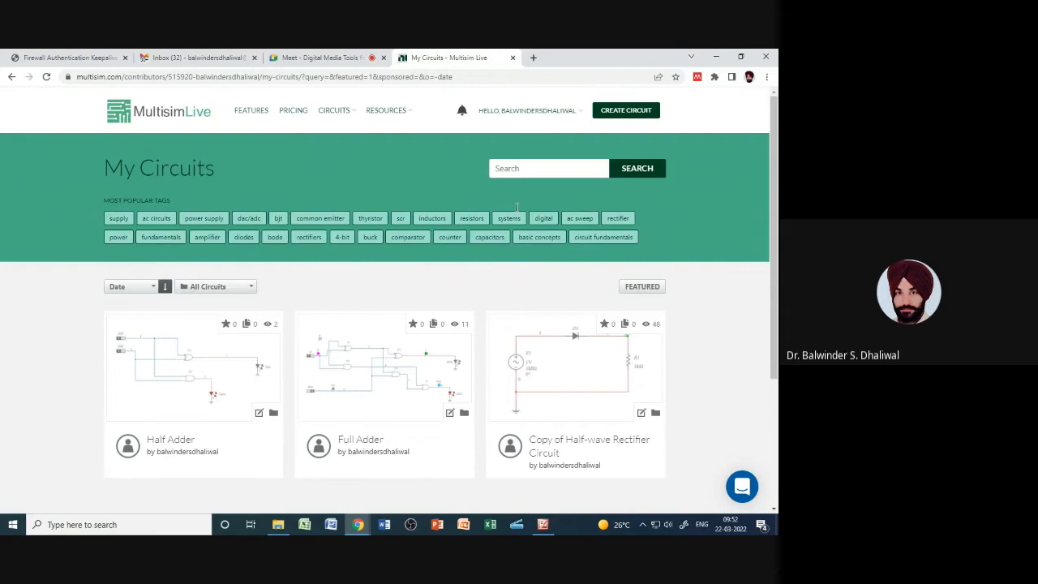
pyautogui.click(334, 111)
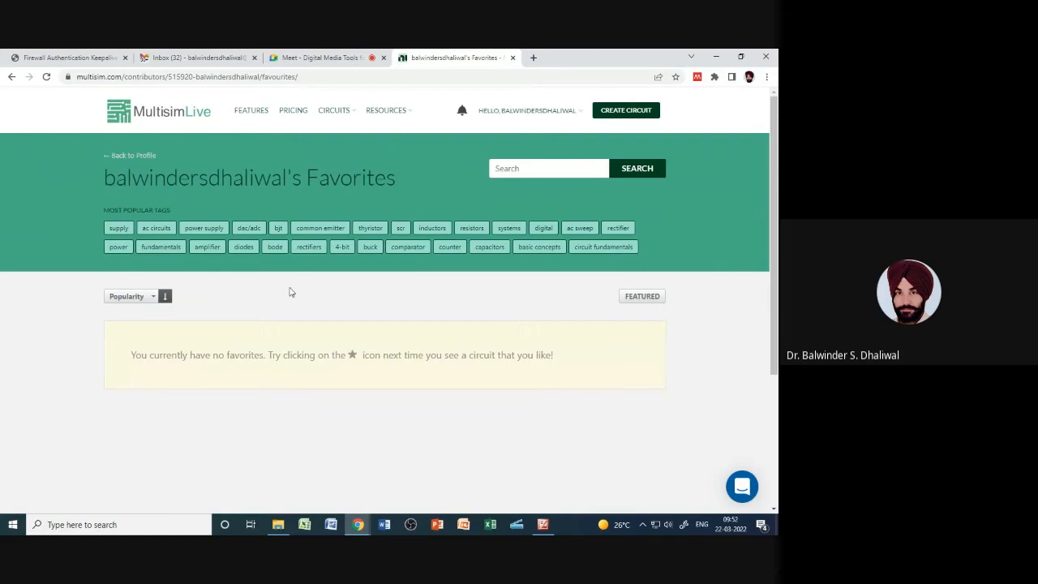
# Mark the Full Adder circuit from My Circuits as a favorite and check it in My Favorites
pyautogui.moveTo(336, 111)
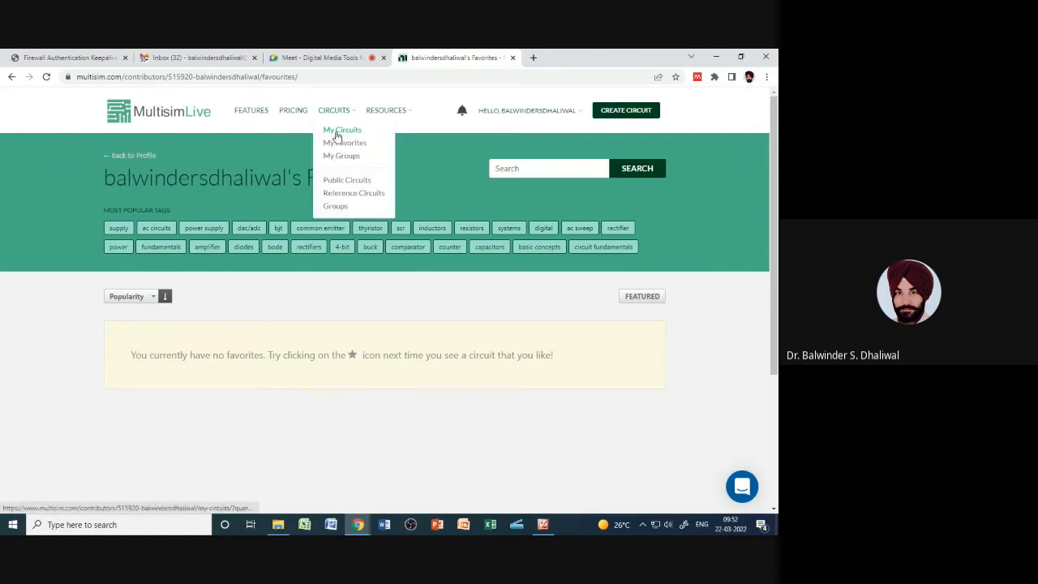
pyautogui.click(340, 131)
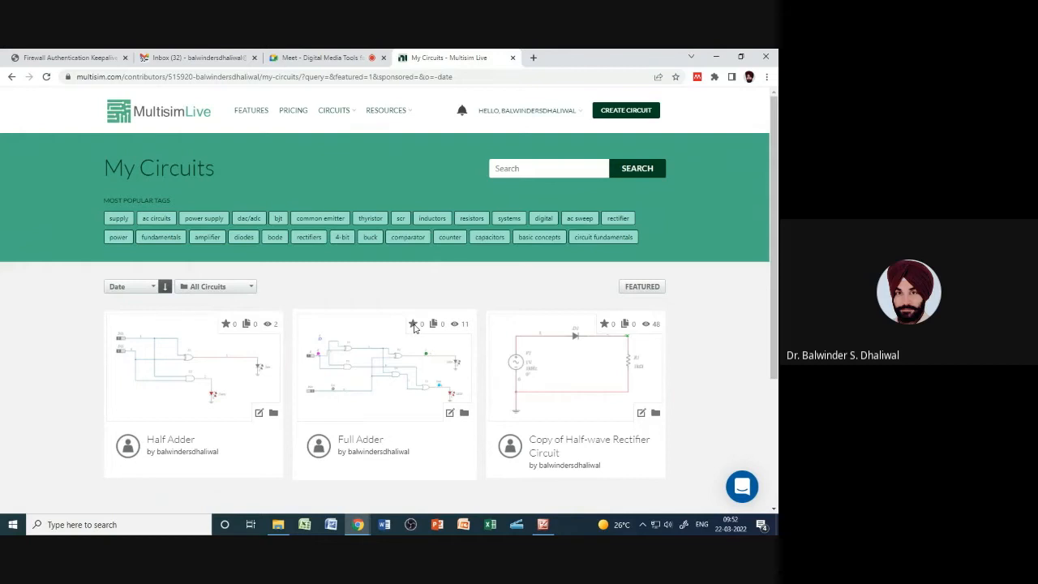
pyautogui.click(365, 339)
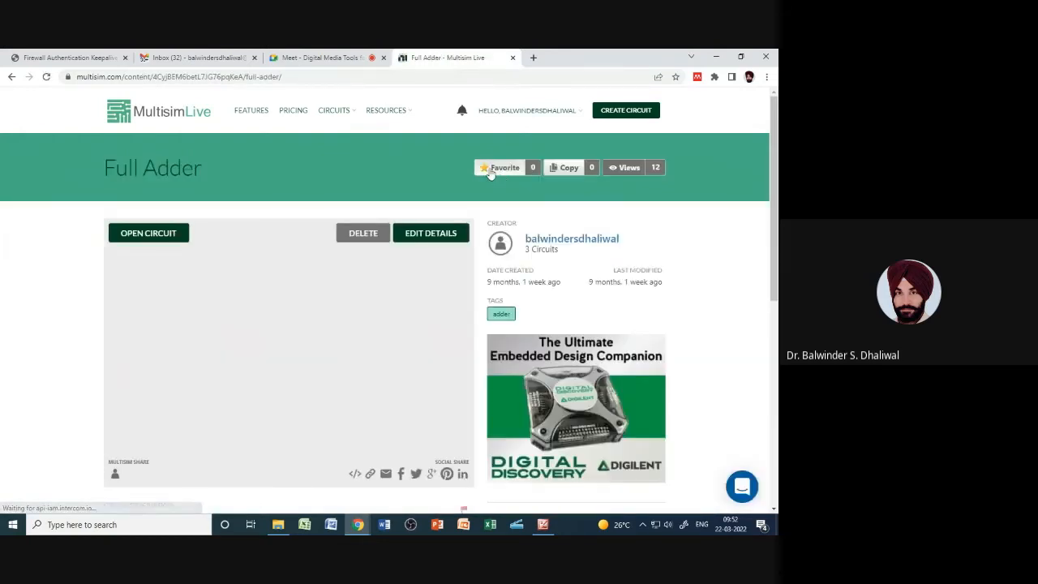
pyautogui.click(490, 169)
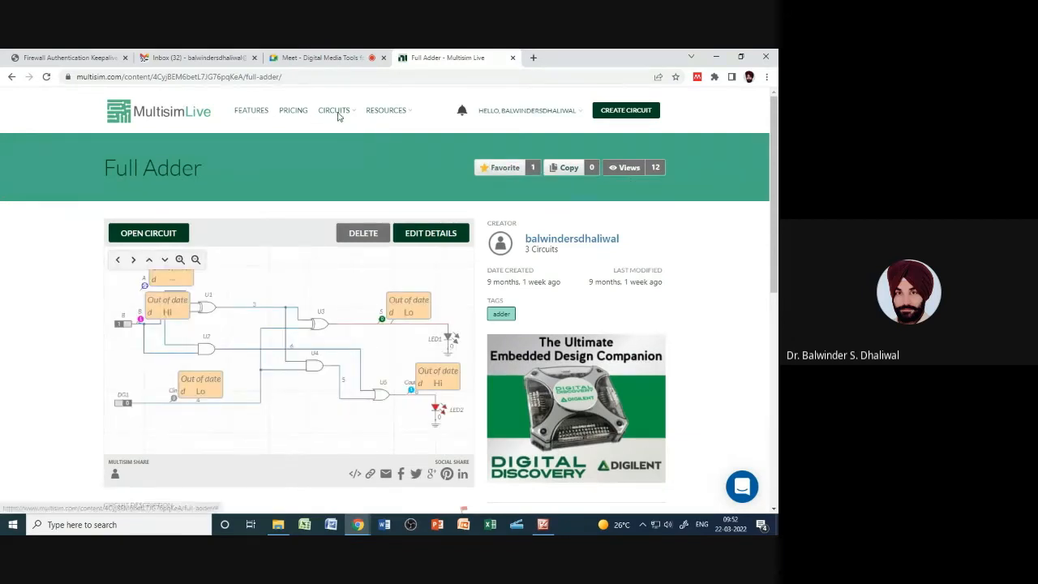
pyautogui.moveTo(339, 113)
pyautogui.click(358, 142)
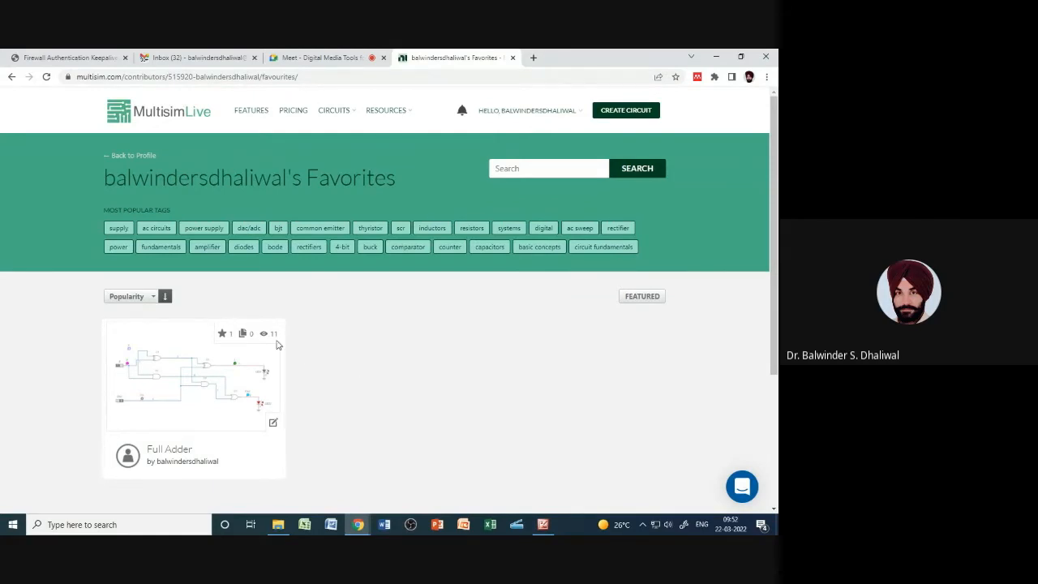
# View the My Groups page and go on to the Public Circuits page
pyautogui.click(328, 113)
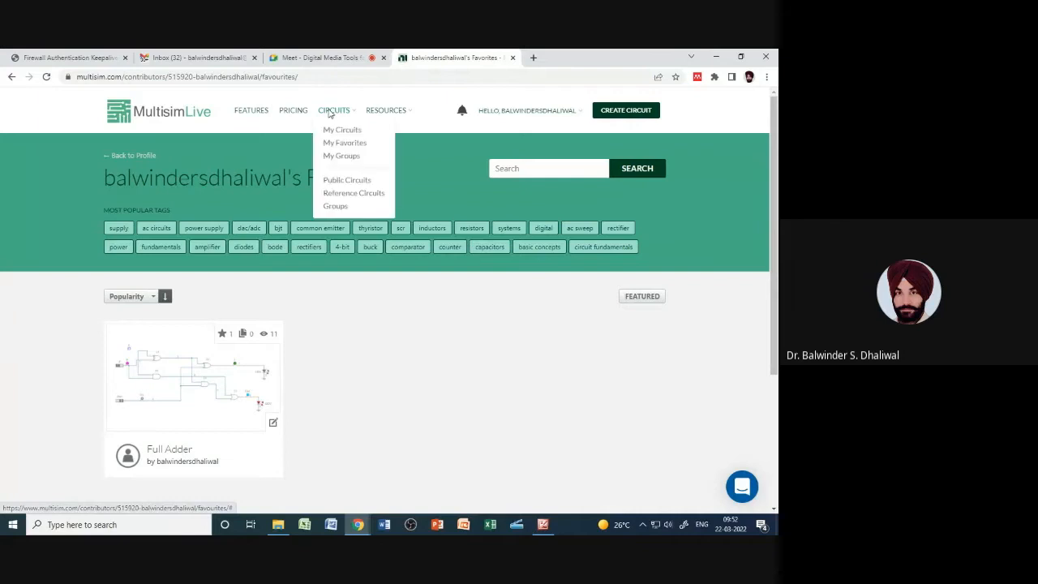
pyautogui.click(335, 158)
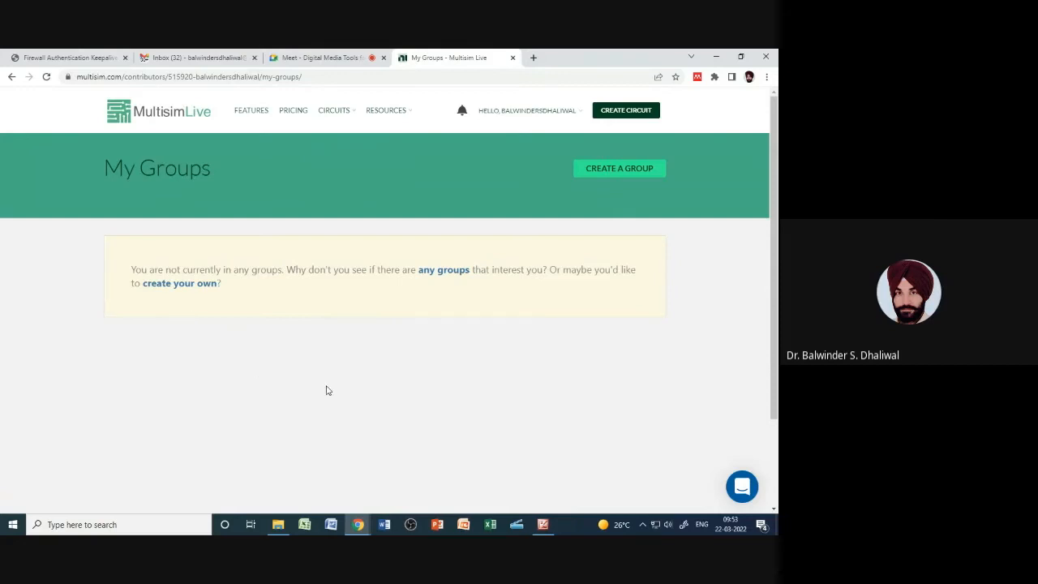
pyautogui.moveTo(335, 117)
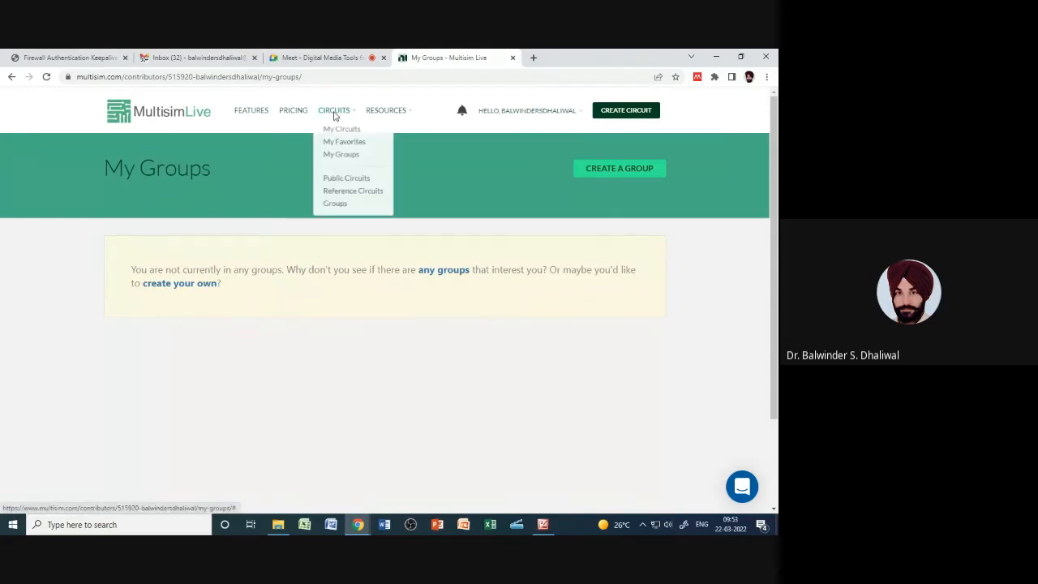
pyautogui.click(344, 182)
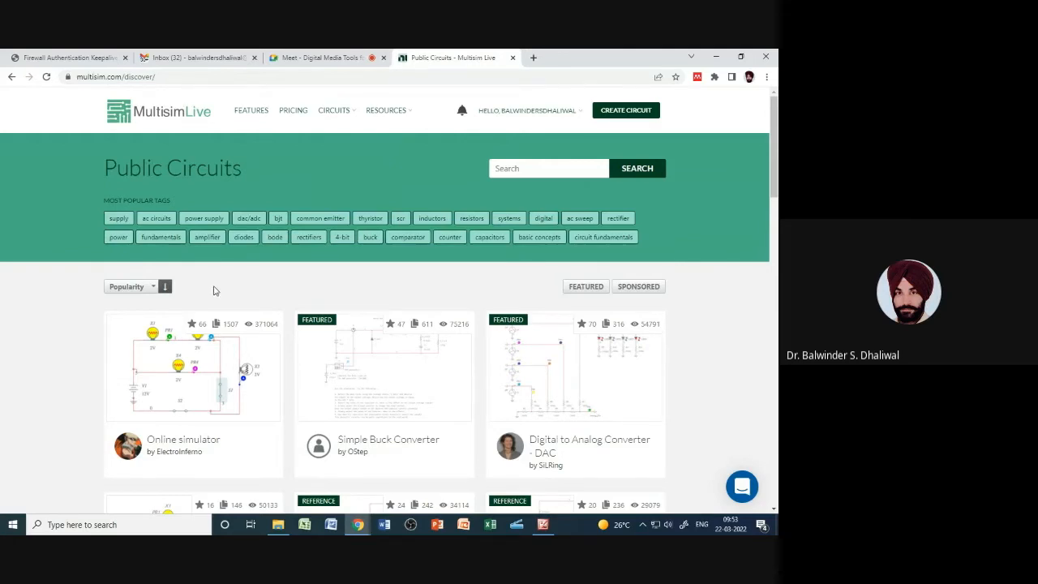
# Browse the Public Circuits listing down to the total page count at its end and return to the first circuits
pyautogui.scroll(-2, 301, 393)
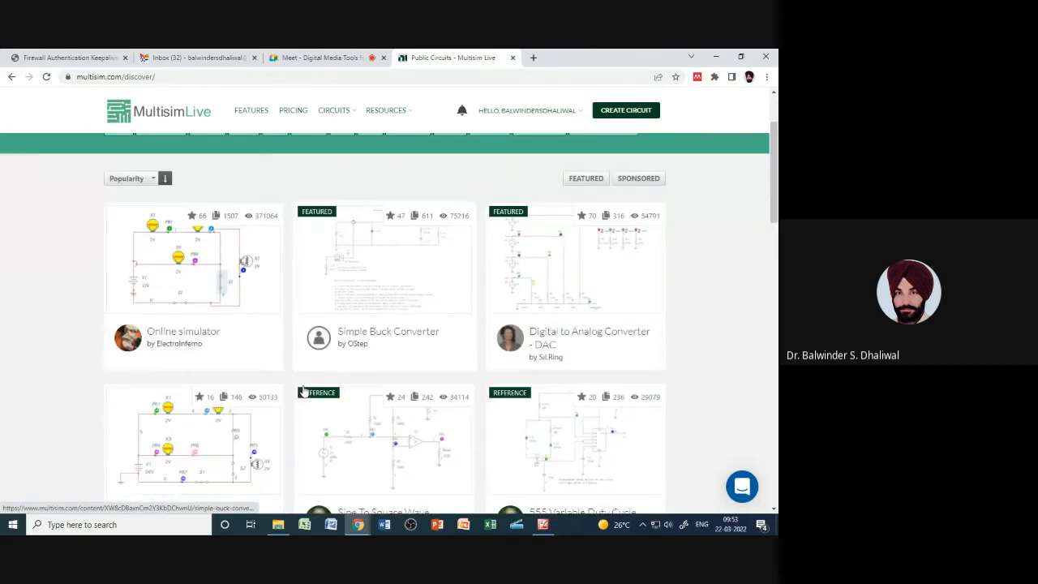
pyautogui.scroll(-4, 424, 386)
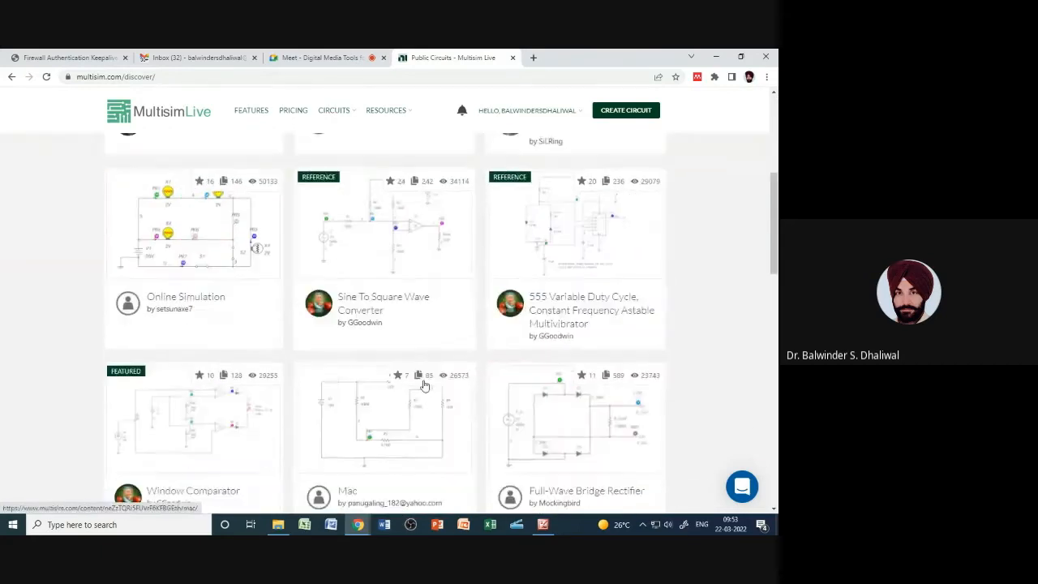
pyautogui.scroll(-15, 423, 386)
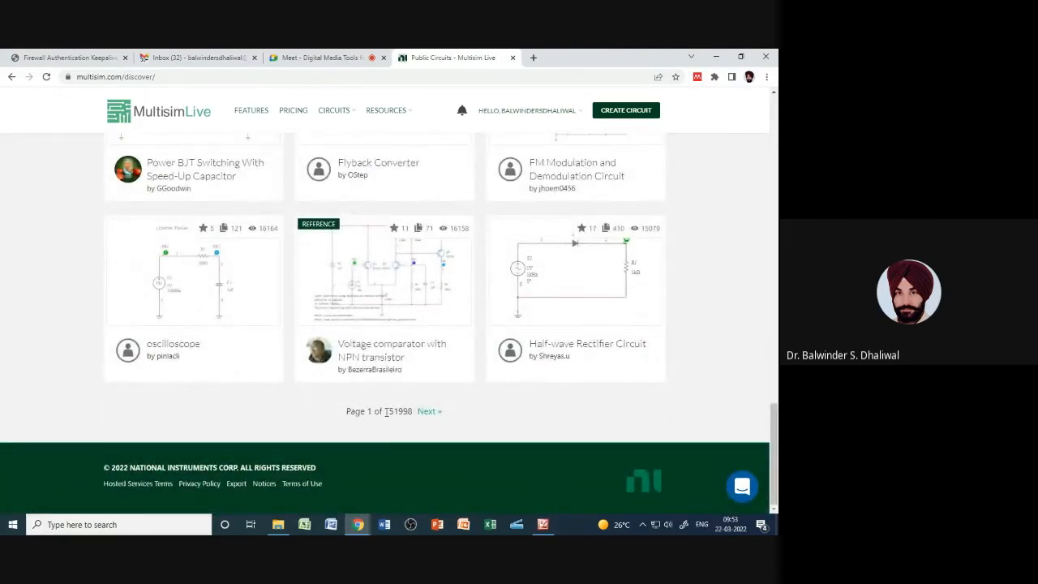
pyautogui.moveTo(395, 412); pyautogui.dragTo(415, 417)
pyautogui.scroll(5, 472, 416)
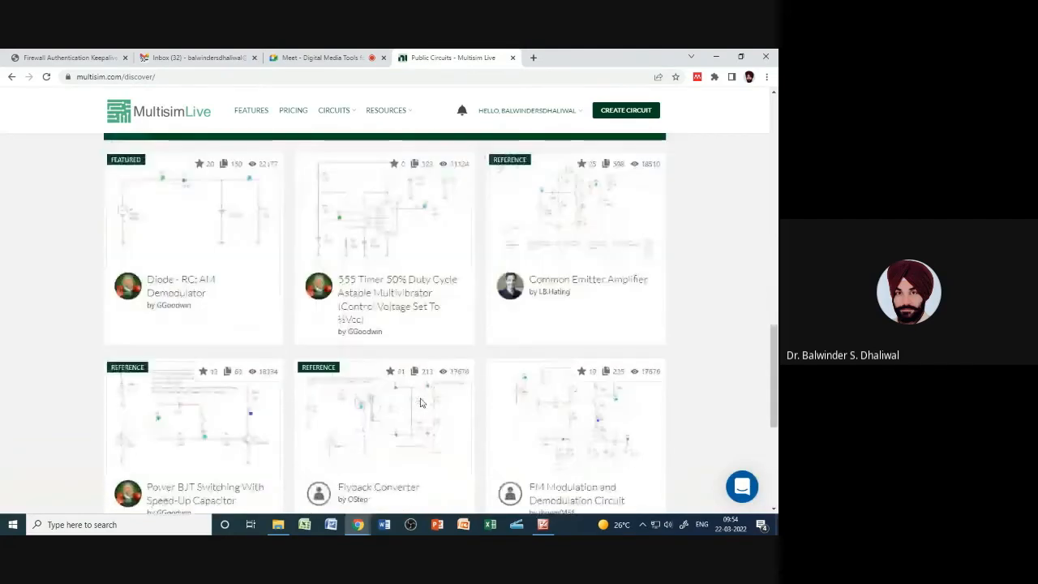
pyautogui.scroll(-5, 543, 389)
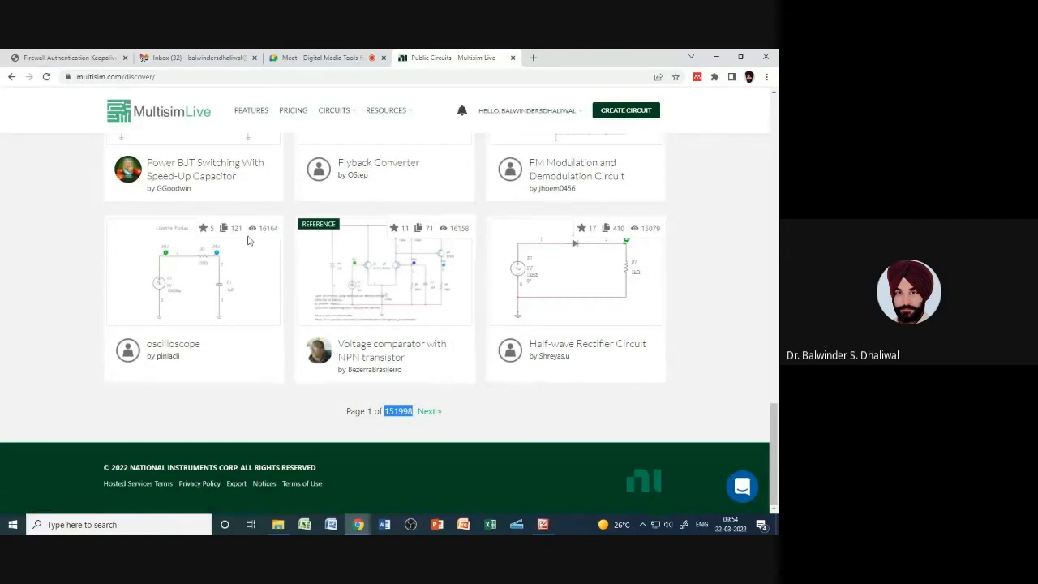
pyautogui.click(402, 421)
pyautogui.doubleClick(388, 412)
pyautogui.scroll(4, 528, 395)
pyautogui.scroll(7, 346, 360)
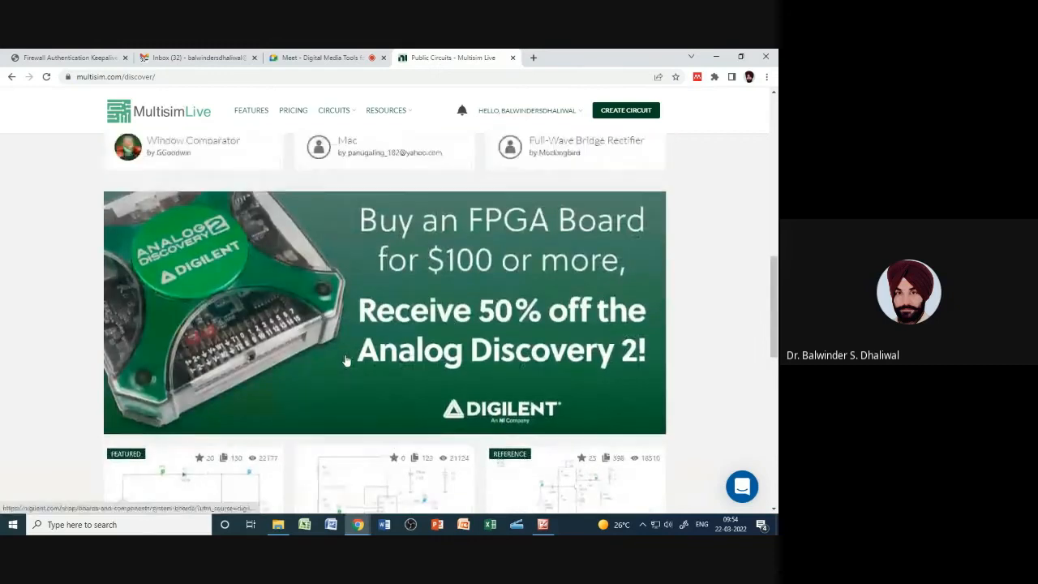
pyautogui.scroll(8, 348, 361)
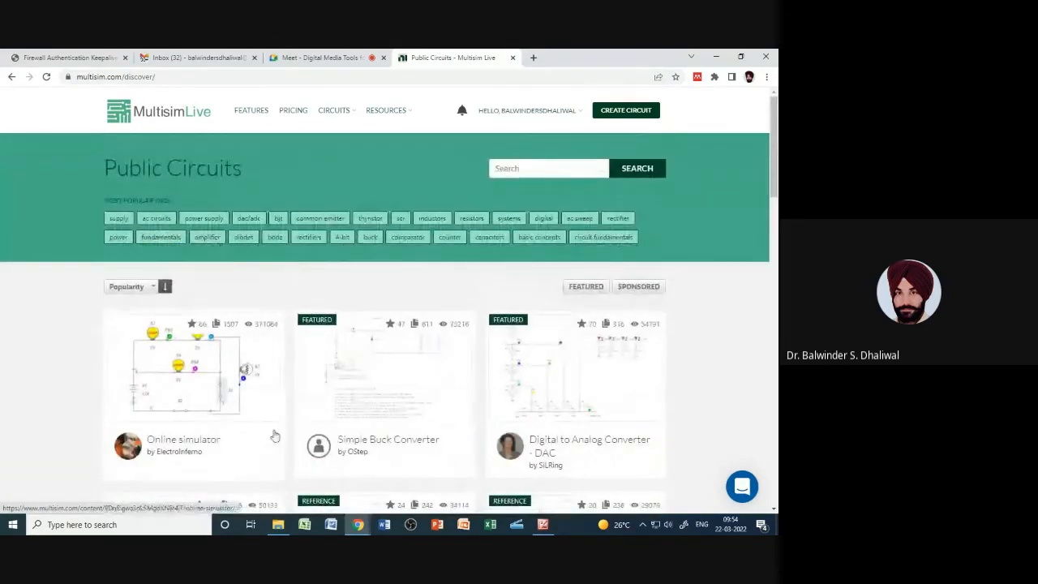
# Open the public Digital to Analog Converter - DAC circuit and review its schematic, tags, description and comments
pyautogui.scroll(-2, 570, 405)
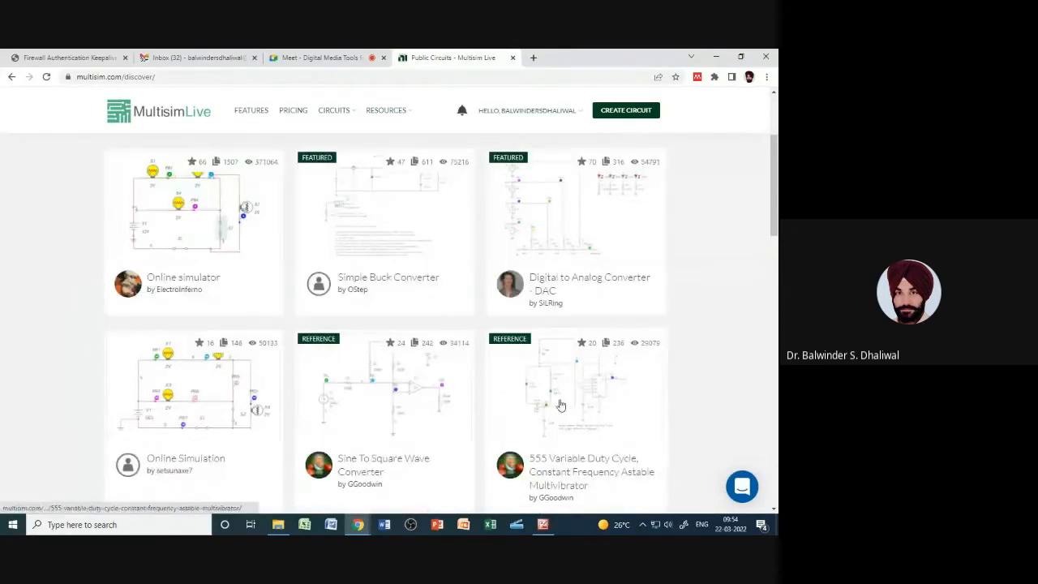
pyautogui.click(570, 225)
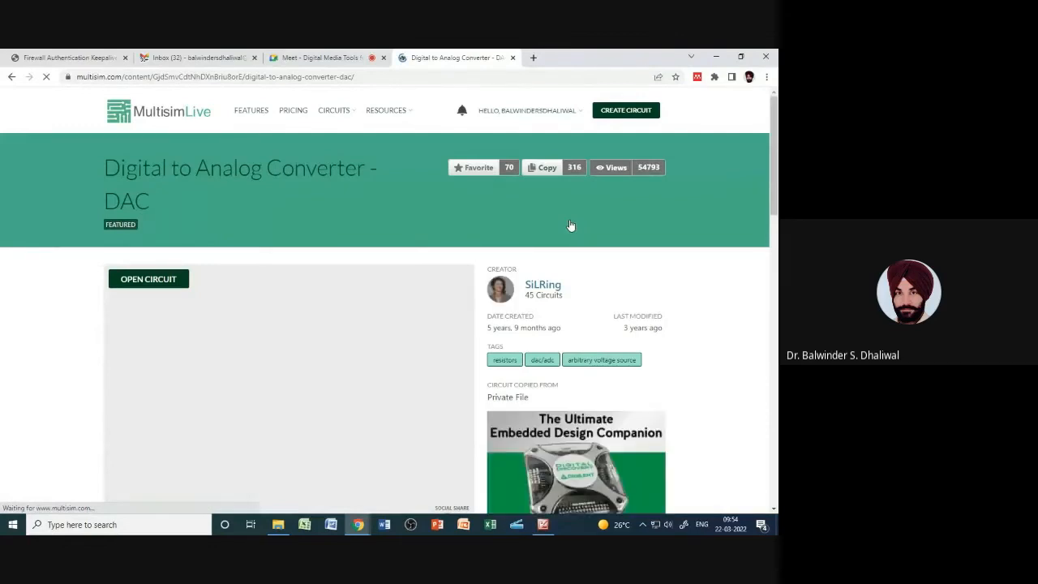
pyautogui.scroll(-1, 697, 347)
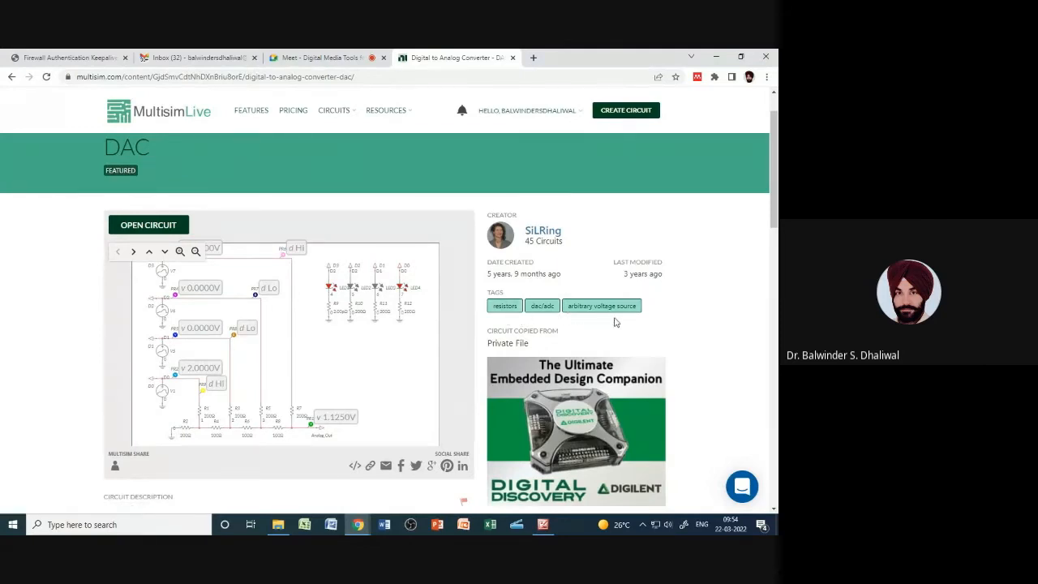
pyautogui.scroll(-3, 678, 330)
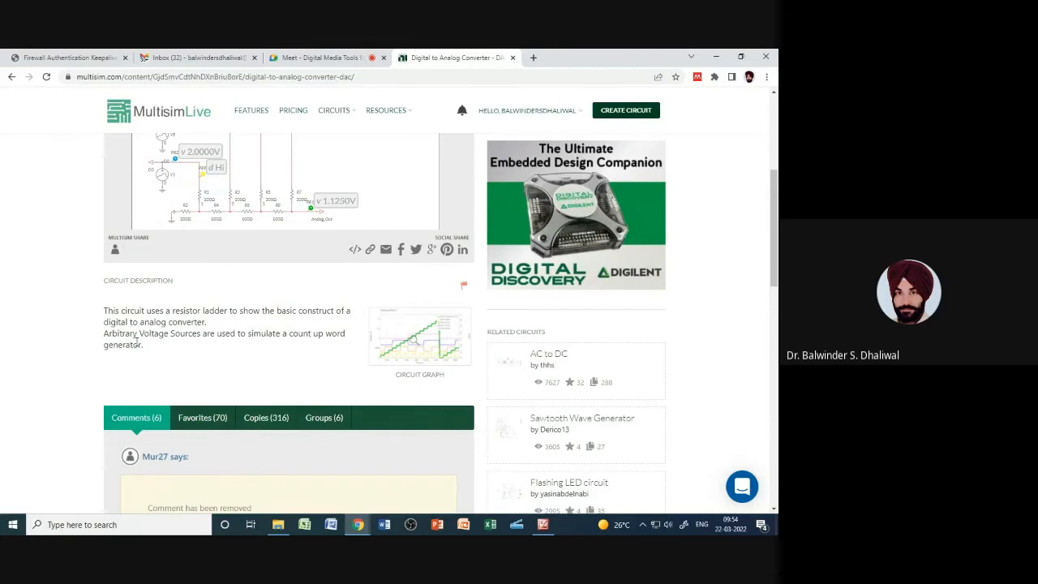
pyautogui.scroll(-2, 160, 354)
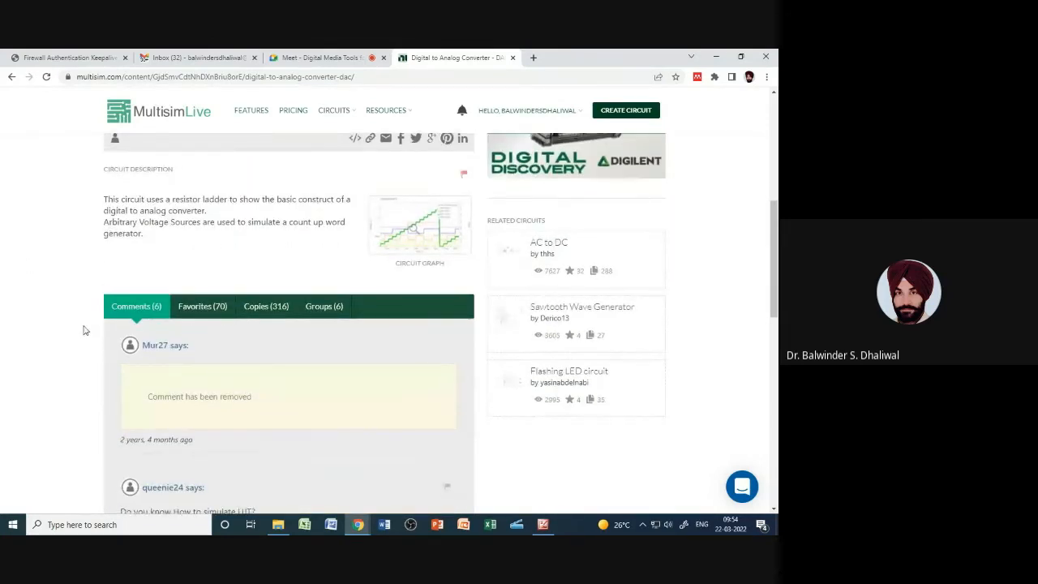
pyautogui.scroll(-5, 85, 330)
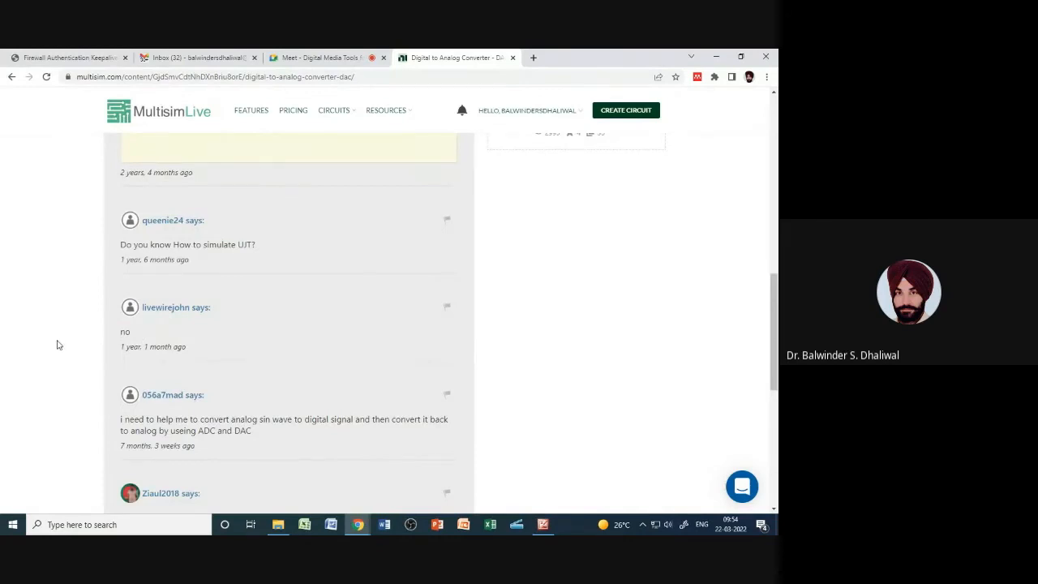
pyautogui.scroll(-4, 57, 345)
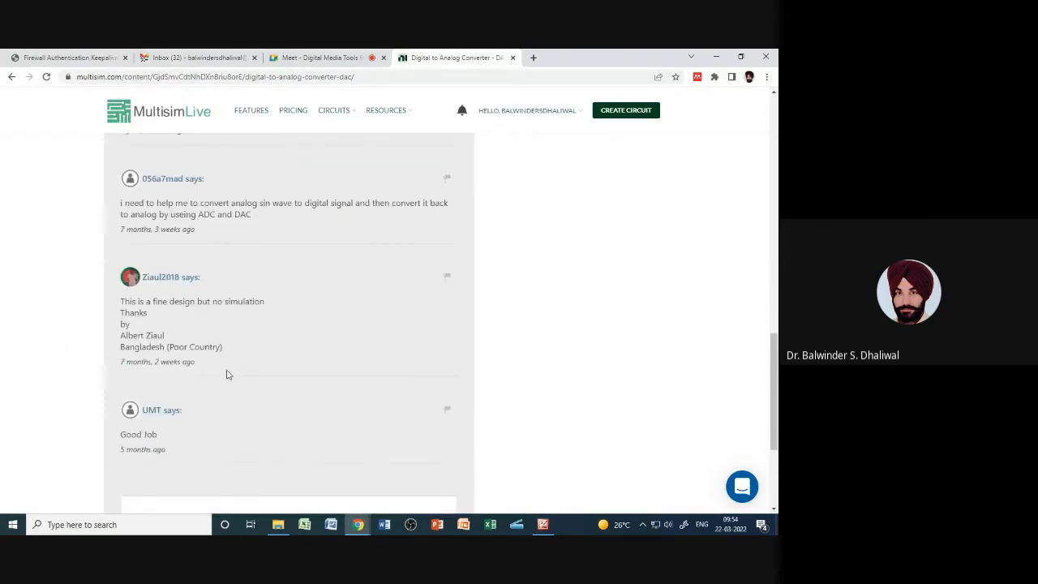
pyautogui.scroll(-3, 227, 371)
pyautogui.scroll(12, 227, 369)
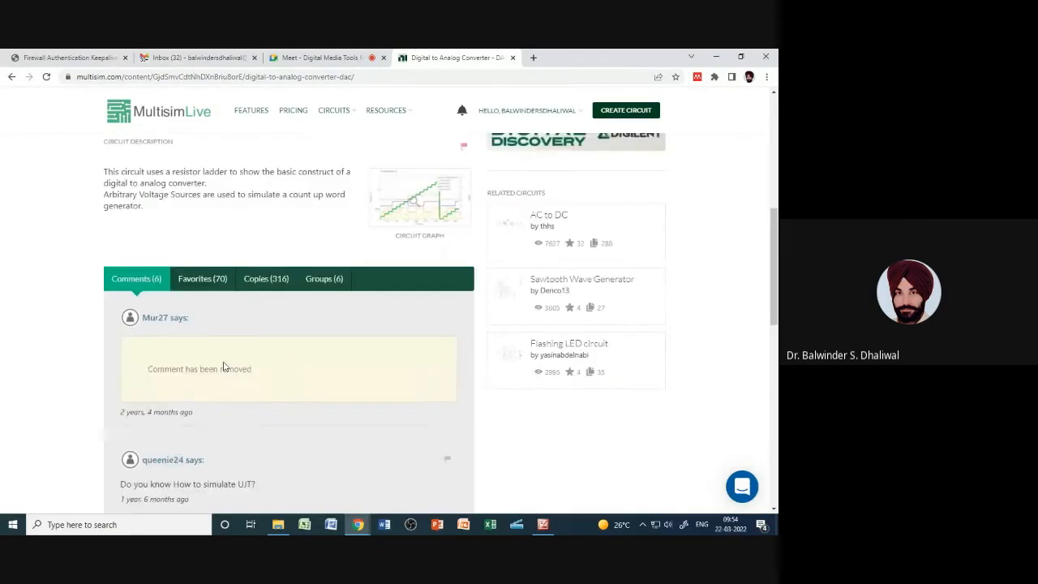
# Look through the DAC circuit's lists of favorites, copies and groups
pyautogui.click(207, 316)
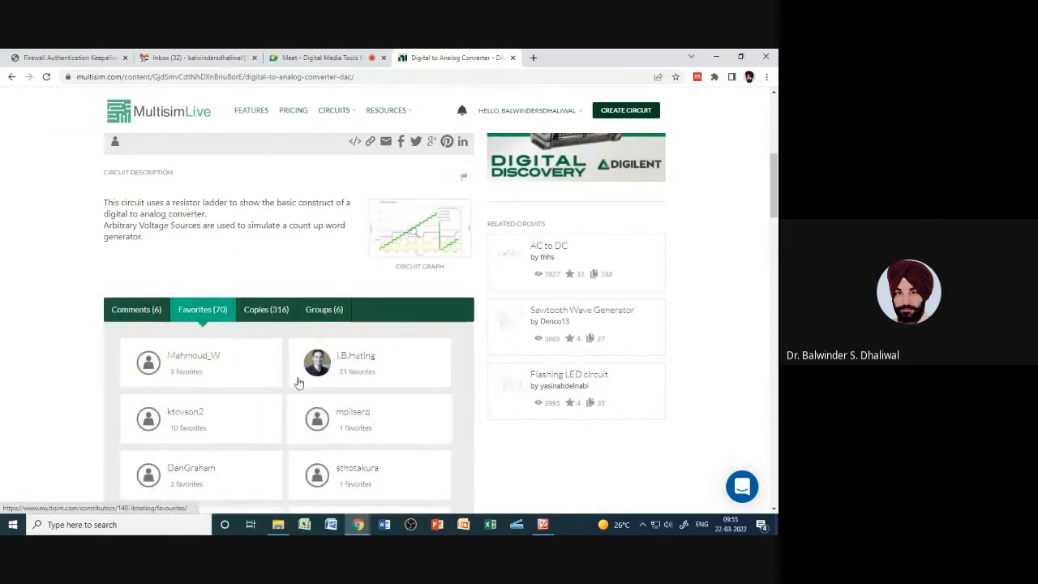
pyautogui.click(256, 315)
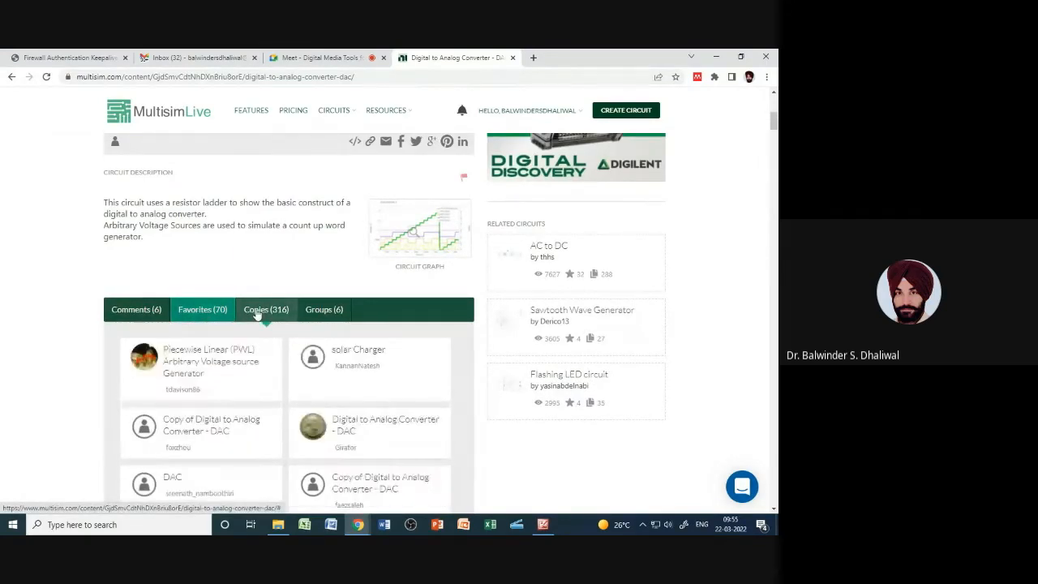
pyautogui.click(316, 313)
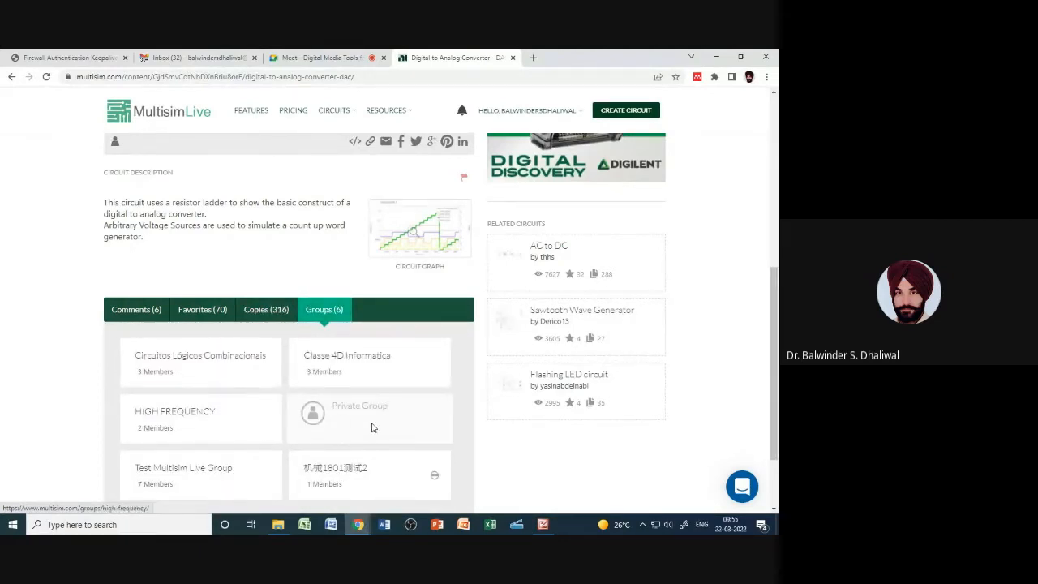
# Mark the Digital to Analog Converter - DAC circuit as a favorite and reopen it from My Favorites
pyautogui.scroll(6, 163, 375)
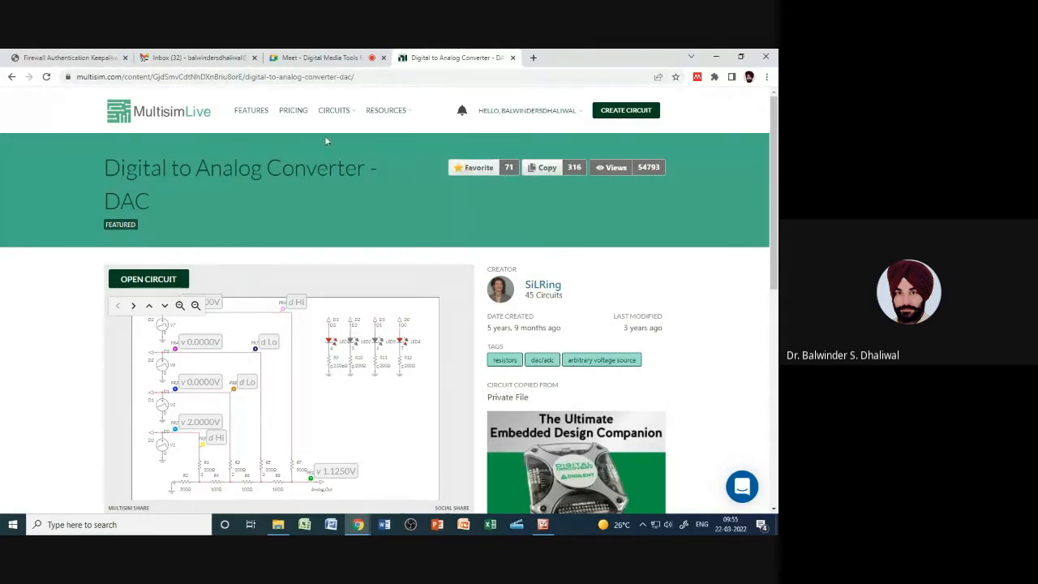
pyautogui.moveTo(335, 111)
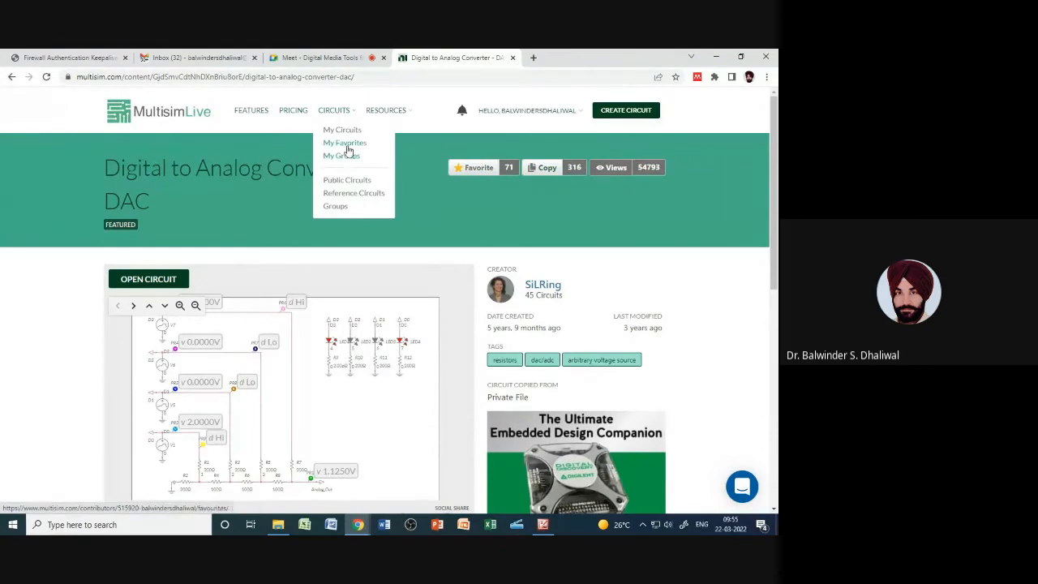
pyautogui.click(347, 144)
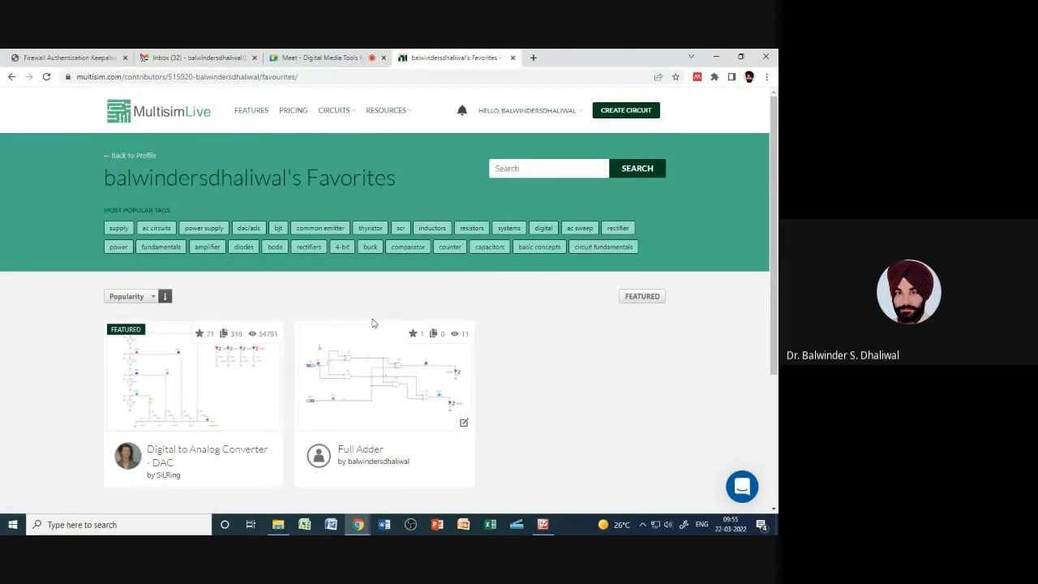
pyautogui.click(226, 371)
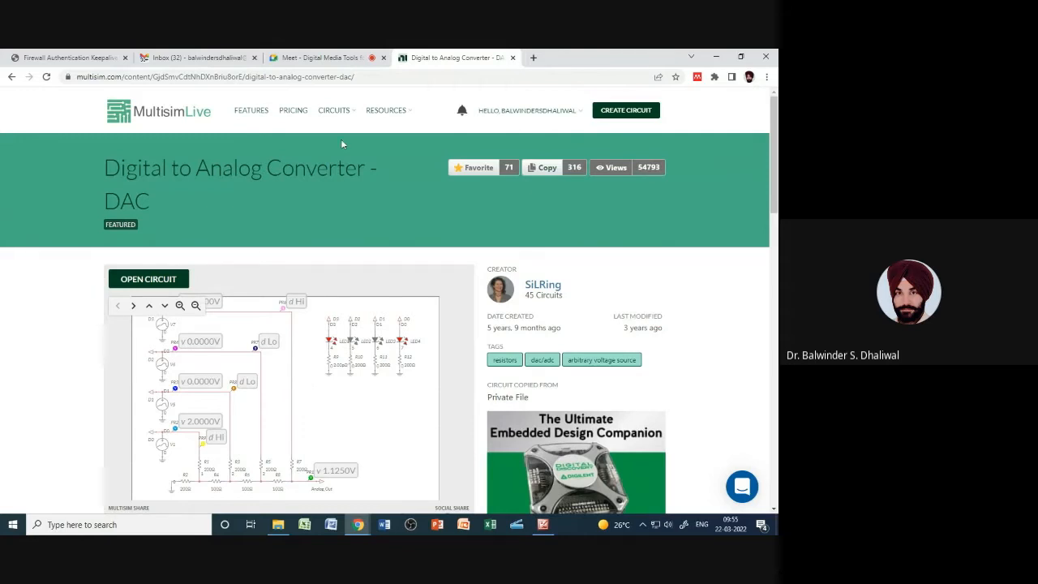
# Open the Public Circuits listing again, look through it down to its page count, and return to the popular tags
pyautogui.moveTo(337, 115)
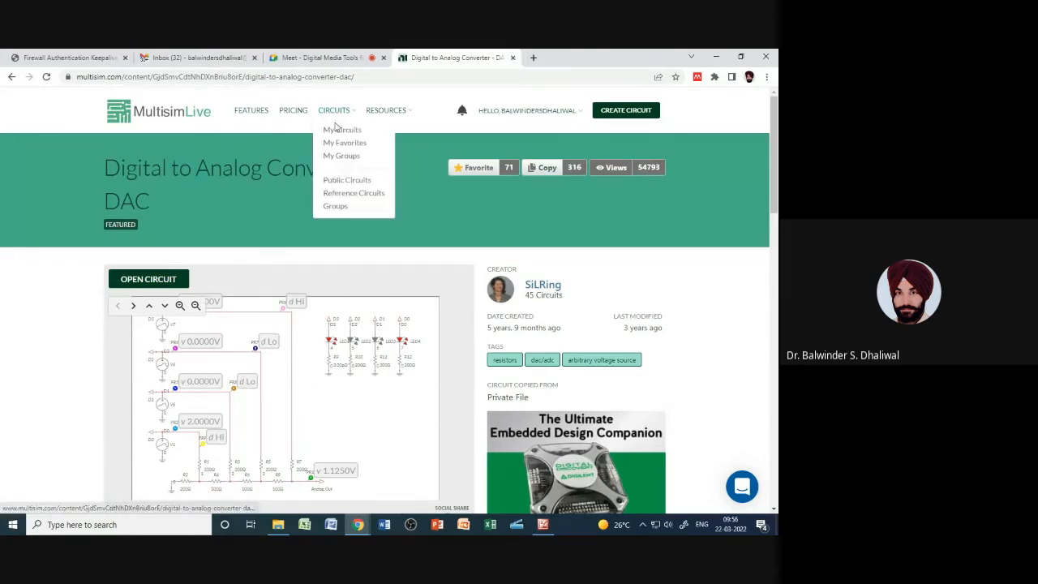
pyautogui.click(329, 180)
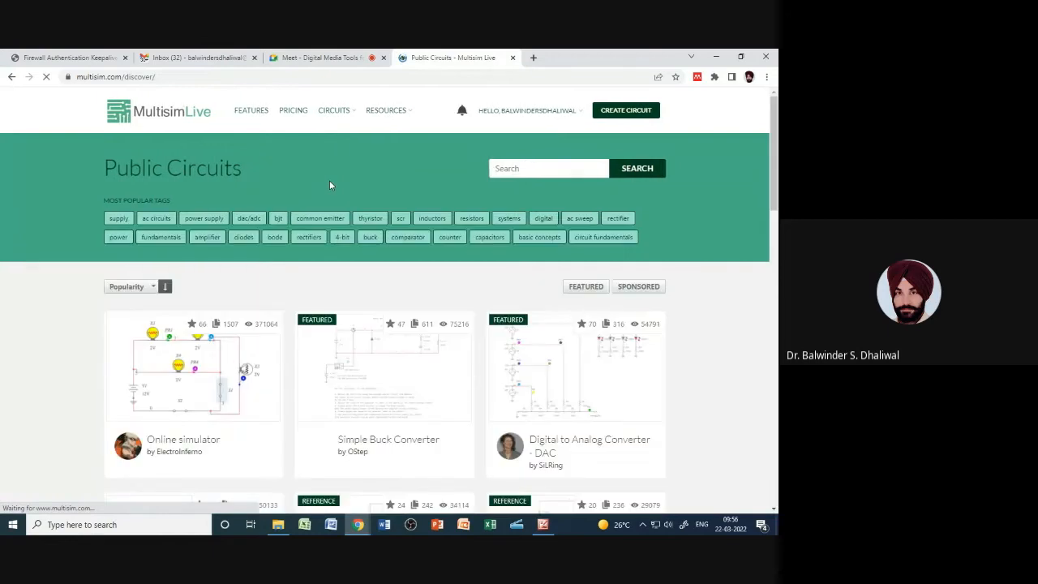
pyautogui.scroll(-10, 272, 316)
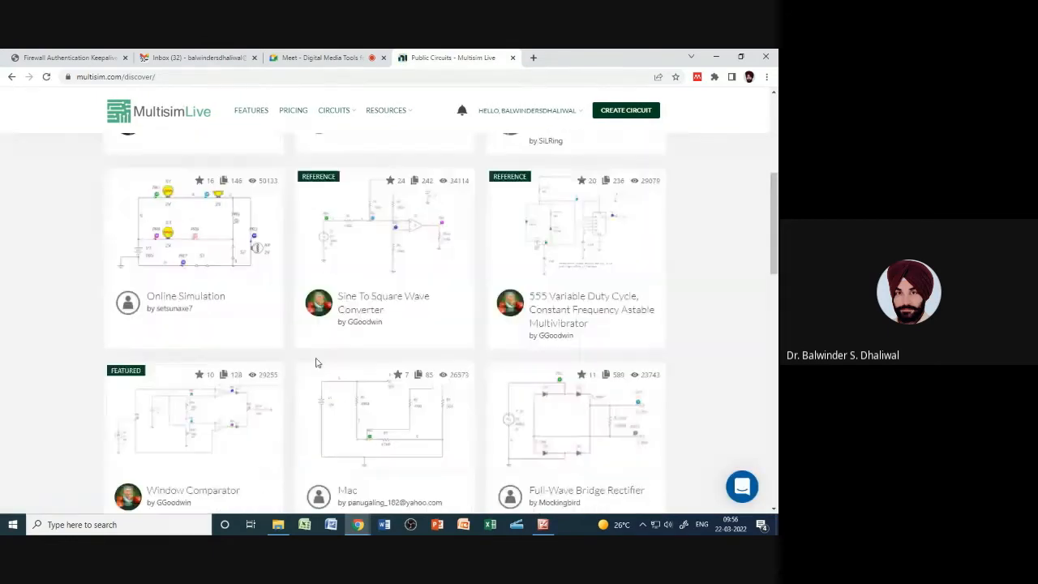
pyautogui.scroll(-8, 374, 390)
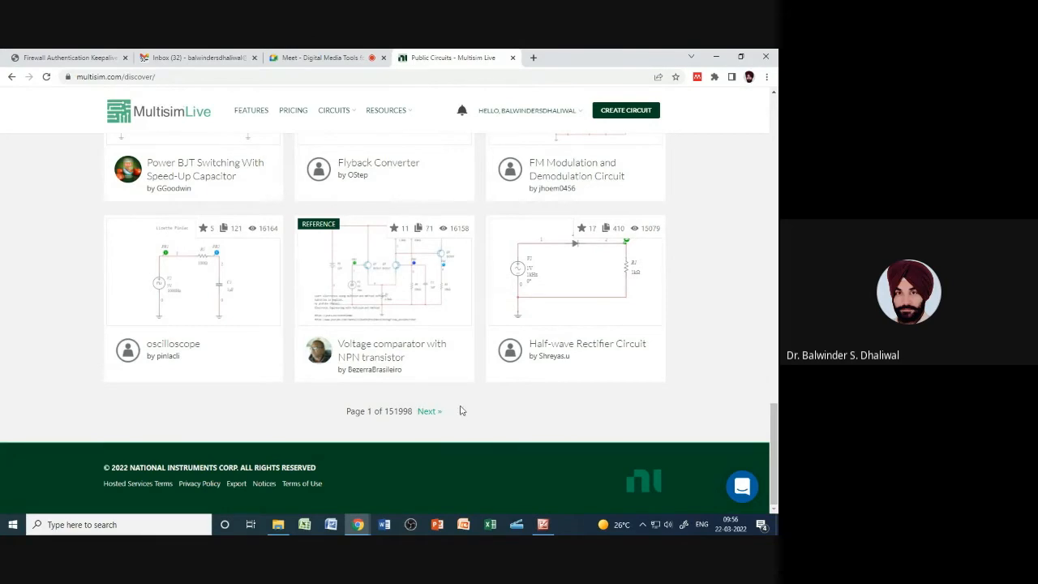
pyautogui.scroll(4, 460, 410)
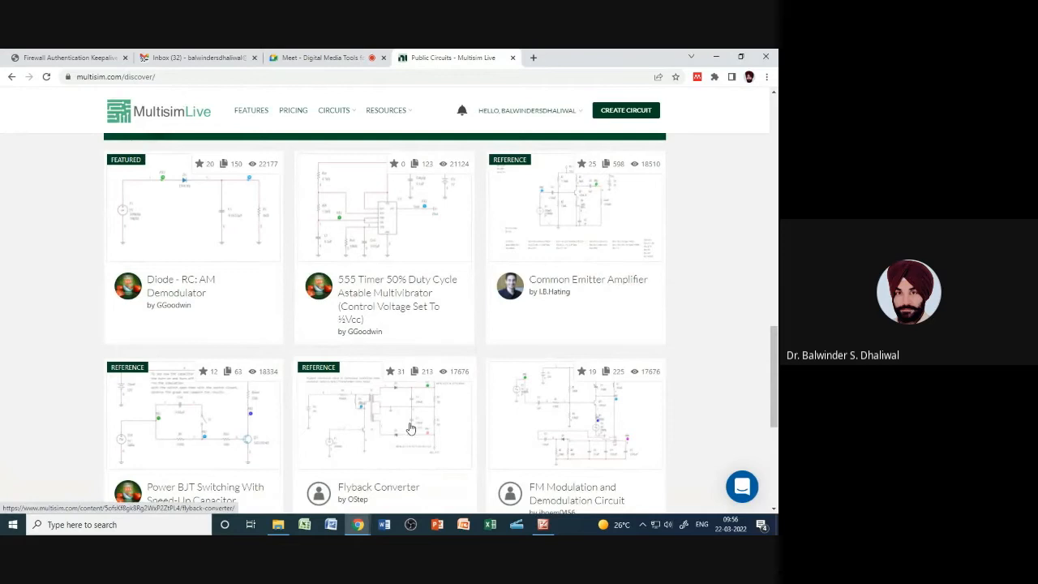
pyautogui.moveTo(774, 401); pyautogui.dragTo(774, 168)
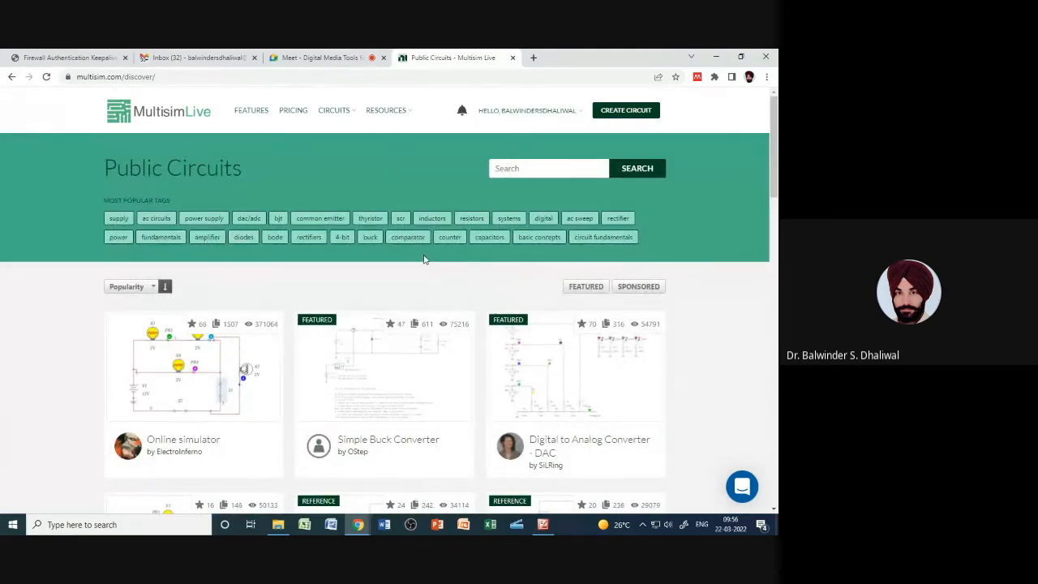
# Filter the public circuits by the common emitter tag and look through the matching circuits down to the page count
pyautogui.click(320, 218)
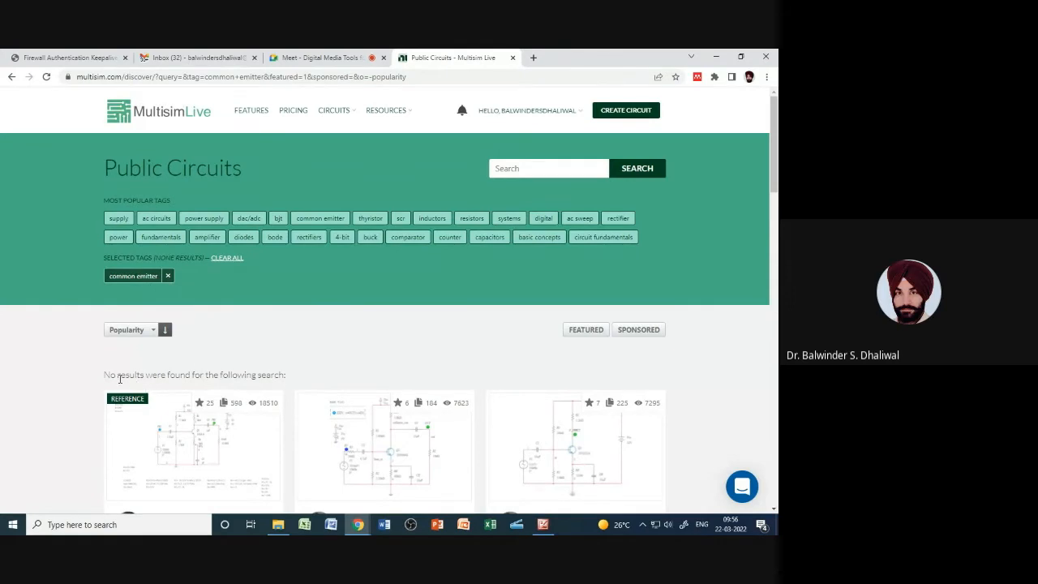
pyautogui.moveTo(105, 377); pyautogui.dragTo(314, 378)
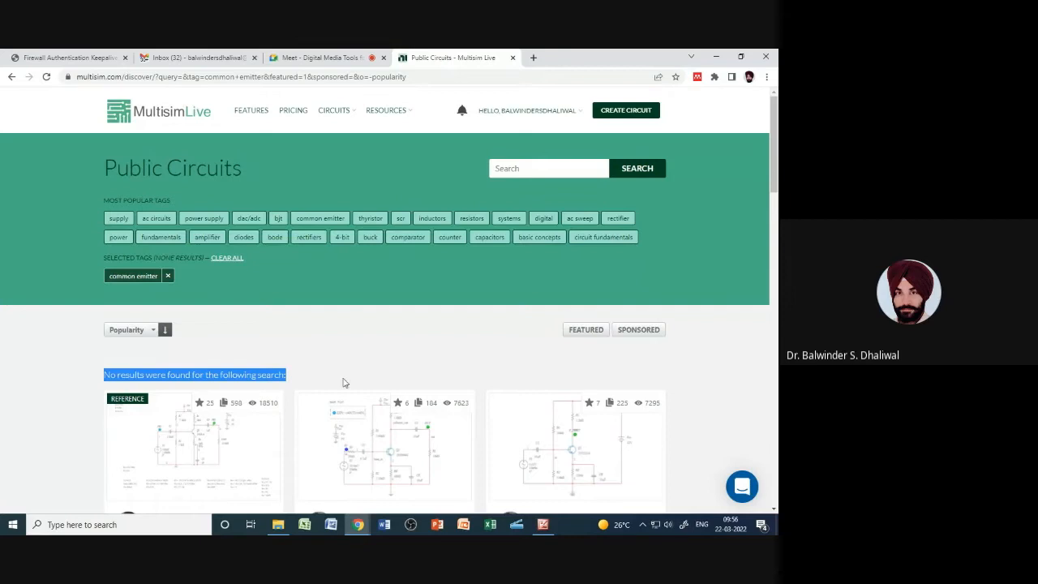
pyautogui.scroll(-2, 369, 387)
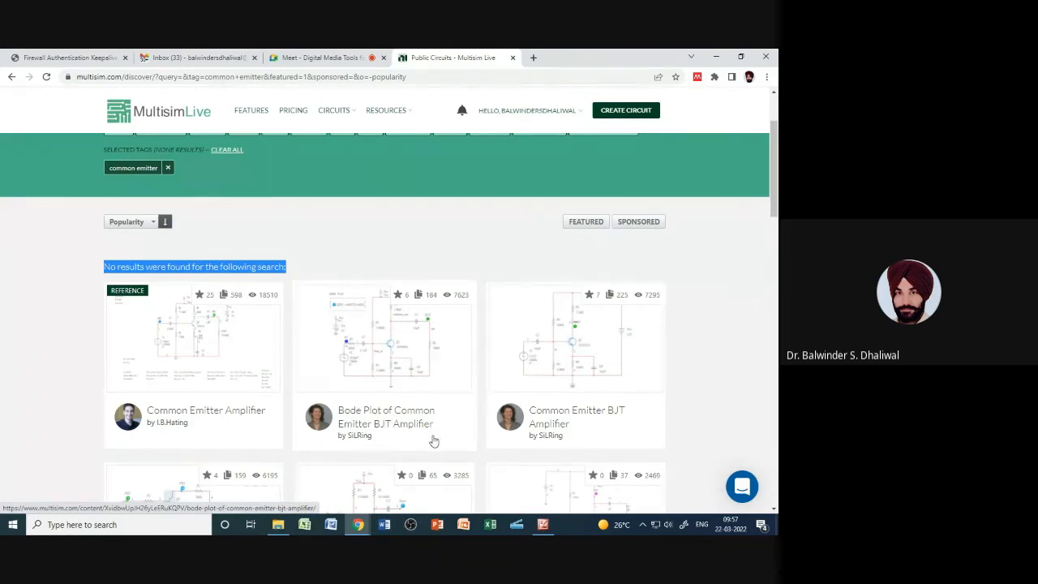
pyautogui.scroll(-1, 488, 455)
pyautogui.scroll(-2, 487, 455)
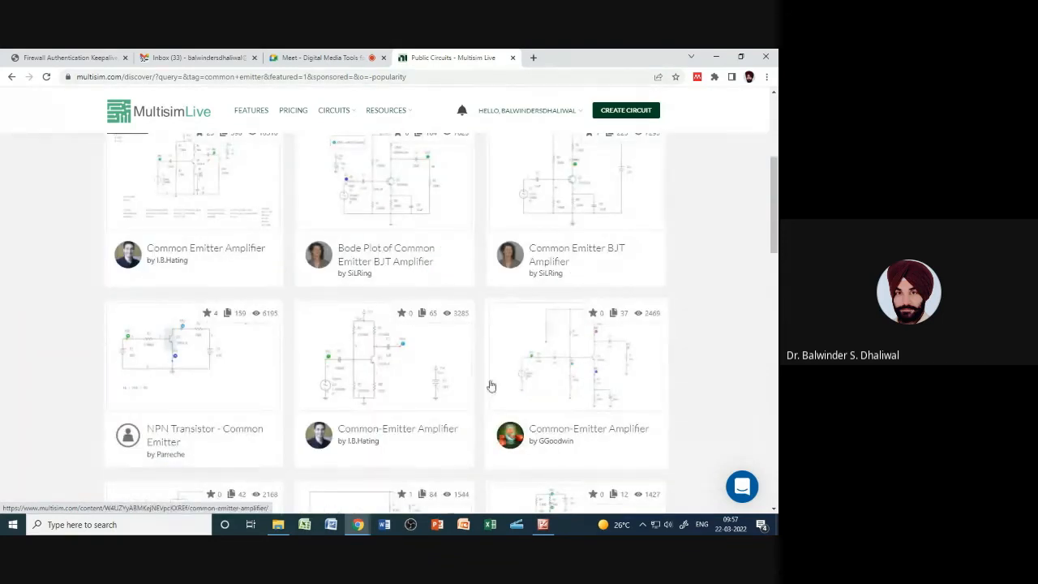
pyautogui.scroll(-3, 193, 450)
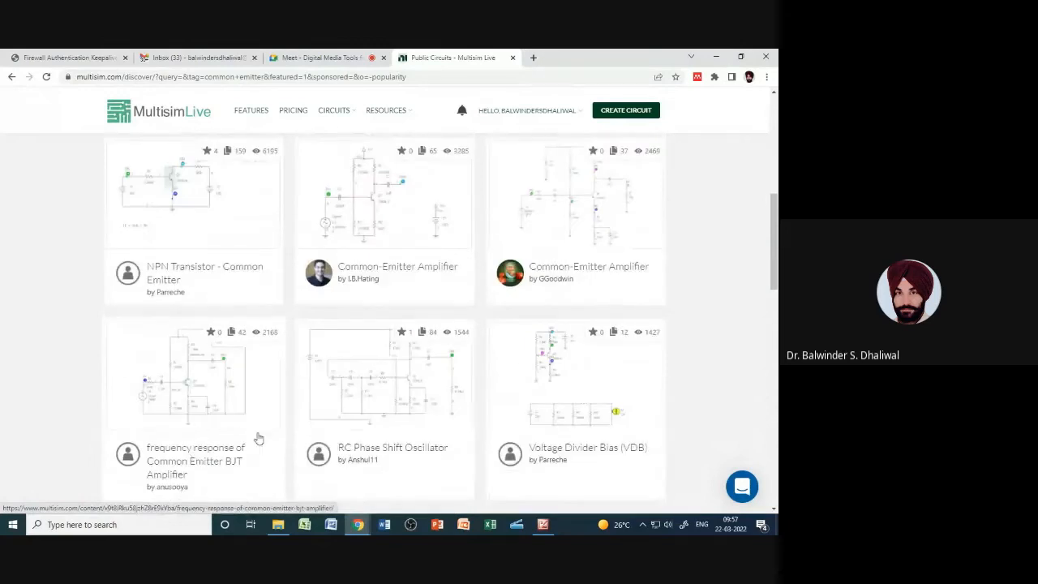
pyautogui.scroll(-1, 256, 436)
pyautogui.scroll(-15, 216, 419)
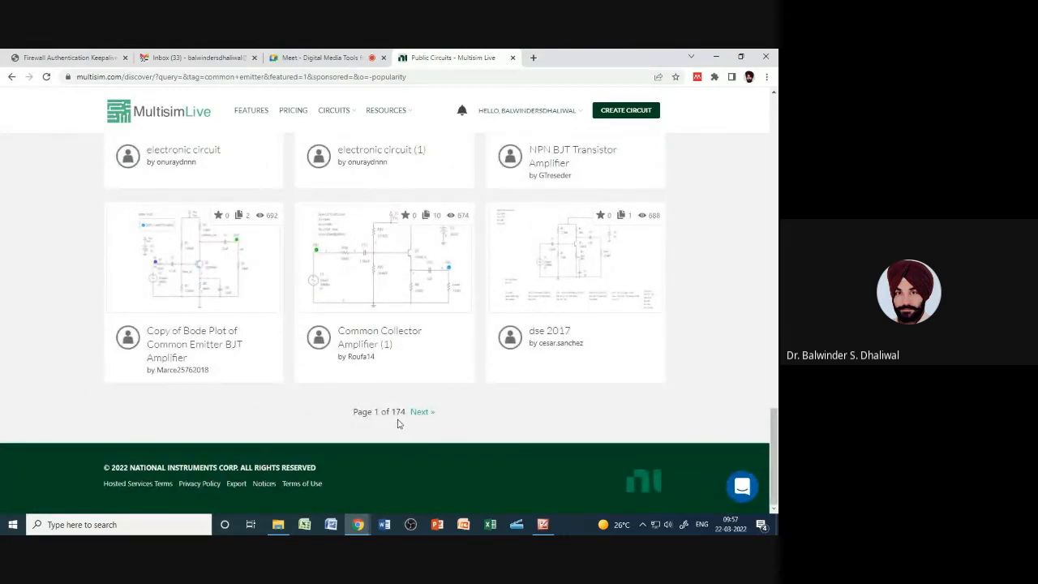
pyautogui.scroll(20, 456, 434)
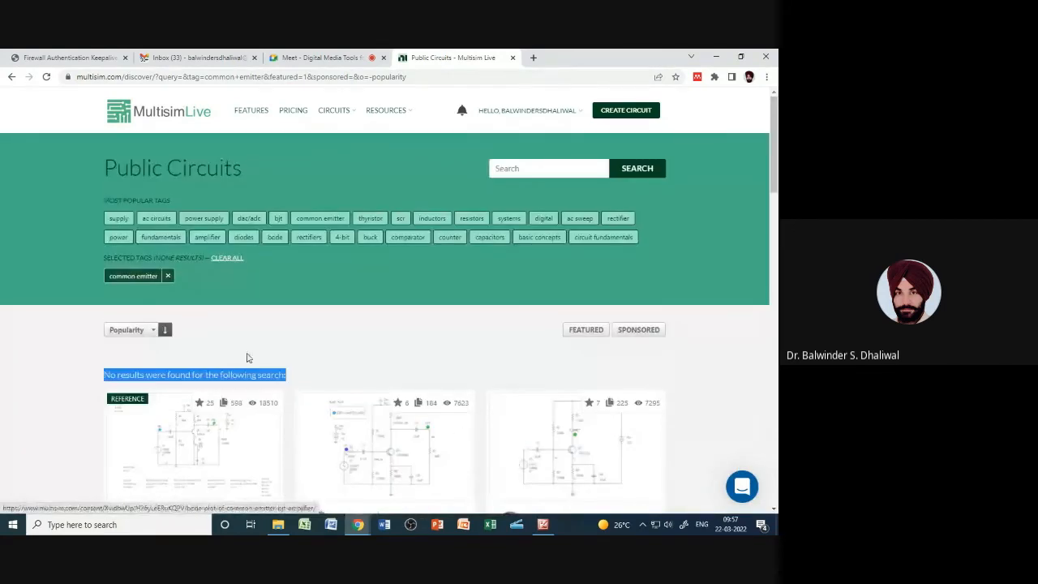
# Search the public circuits for "full adder" with the common emitter tag still selected and check the results
pyautogui.click(518, 168)
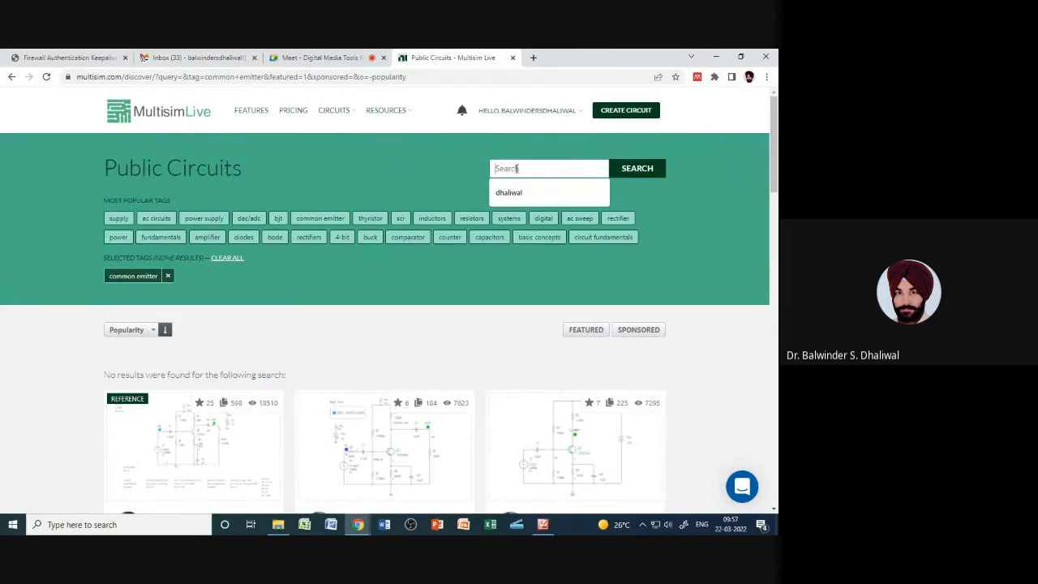
pyautogui.write('full adder')
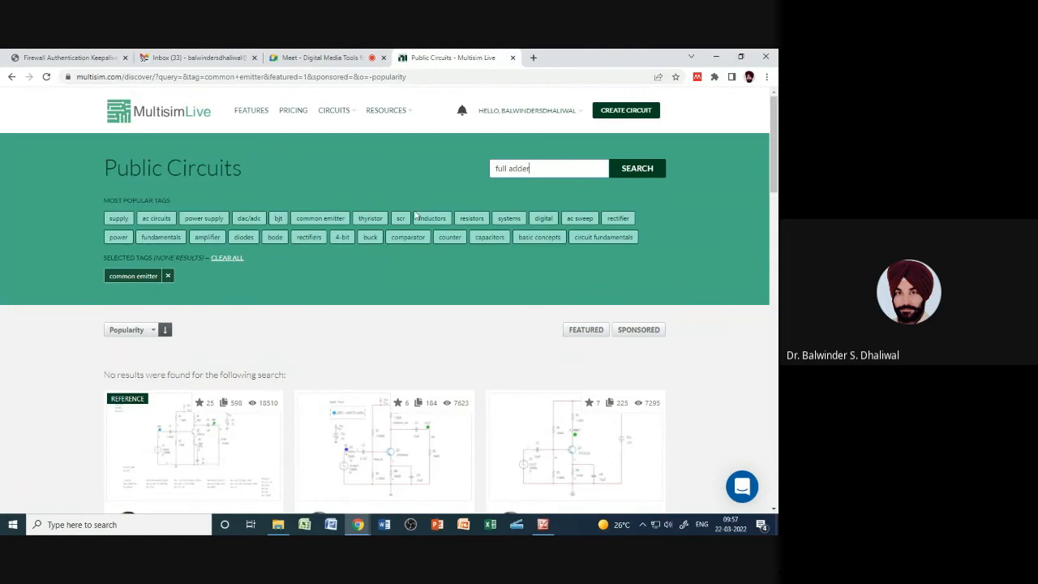
pyautogui.click(642, 169)
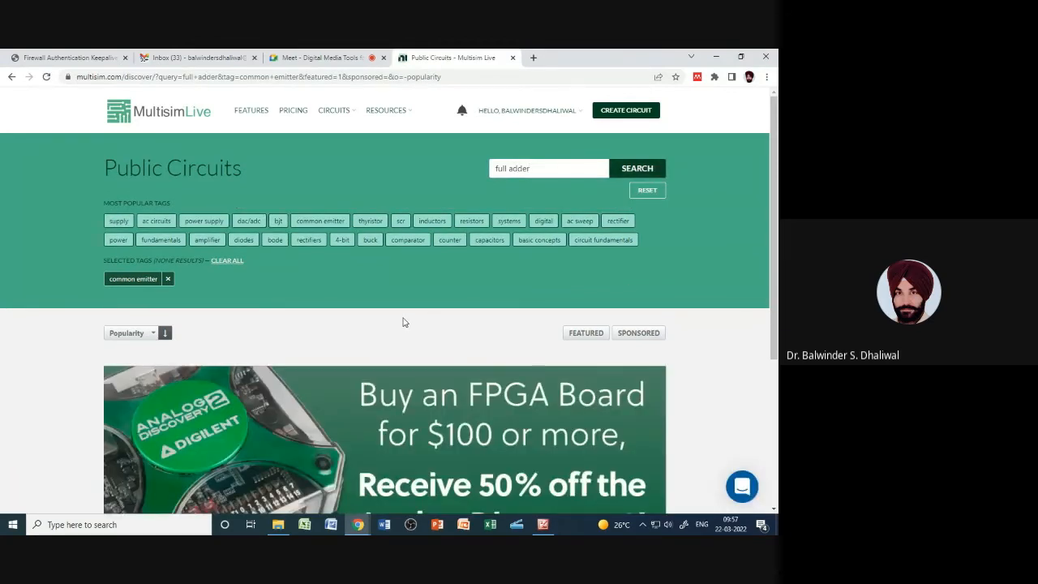
pyautogui.scroll(-3, 418, 326)
pyautogui.scroll(3, 421, 327)
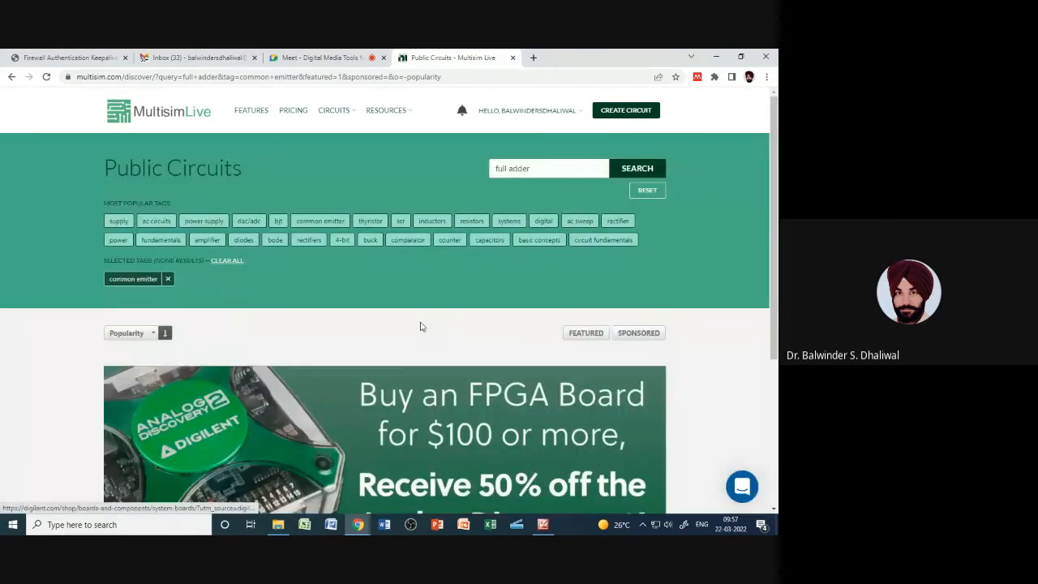
# Shorten the search term to "adder", rerun the search and clear the selected common emitter tag
pyautogui.moveTo(509, 167); pyautogui.dragTo(490, 170)
pyautogui.press('BackSpace')
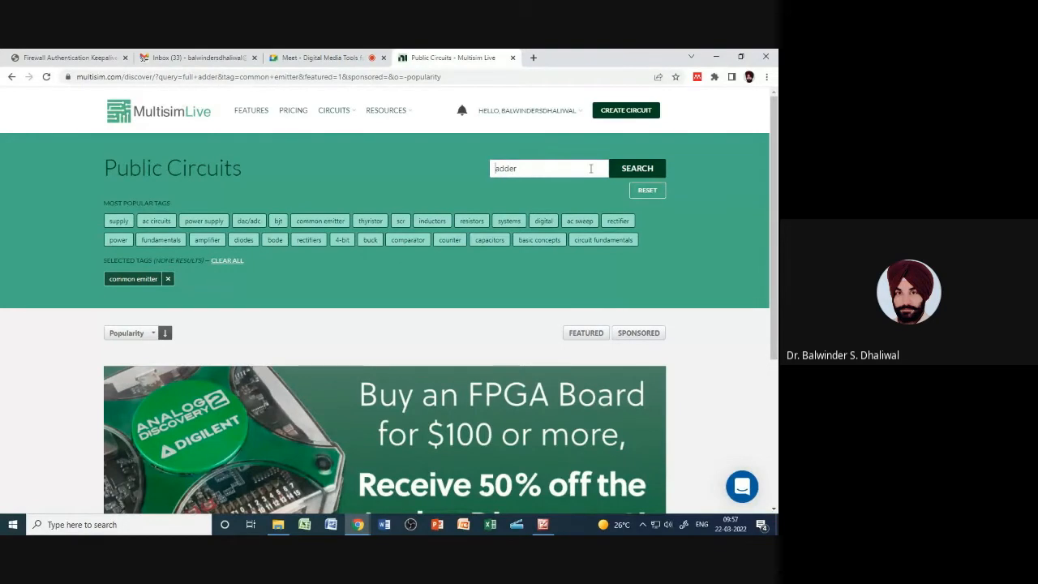
pyautogui.click(629, 168)
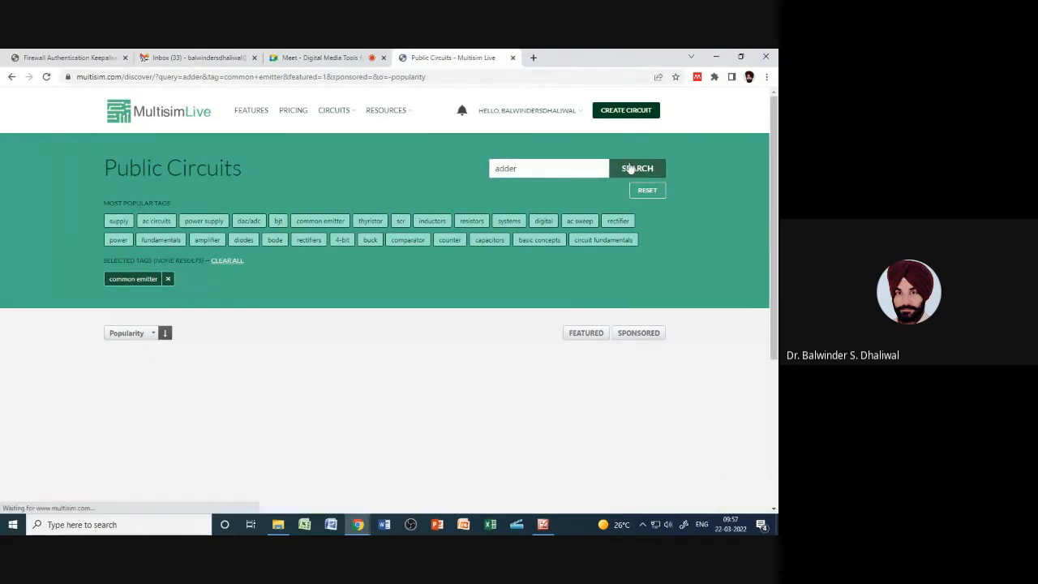
pyautogui.click(227, 261)
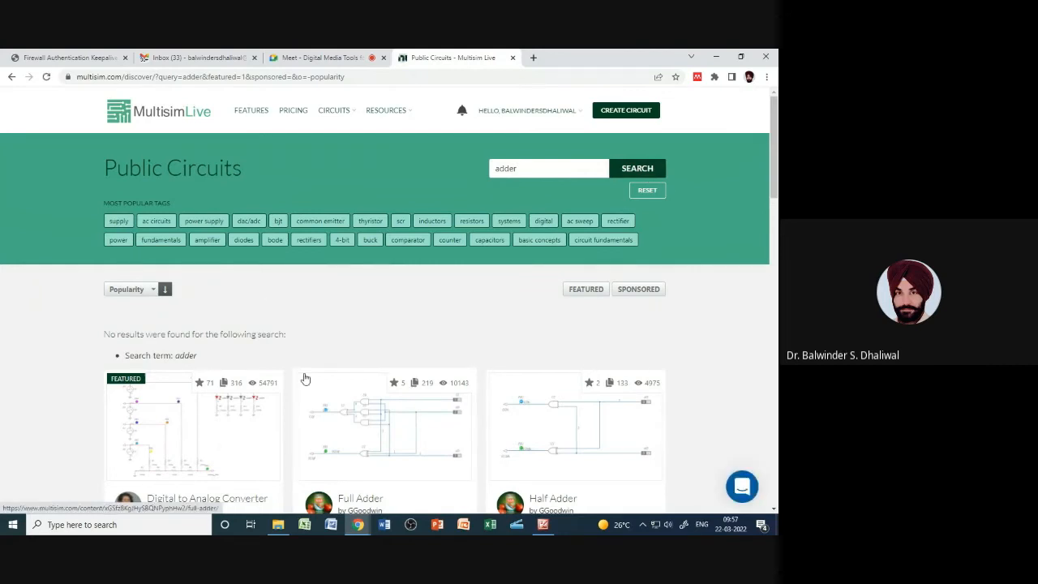
# Look through the adder search results down to the total page count and return to the first circuits
pyautogui.scroll(-1, 328, 395)
pyautogui.scroll(-5, 329, 395)
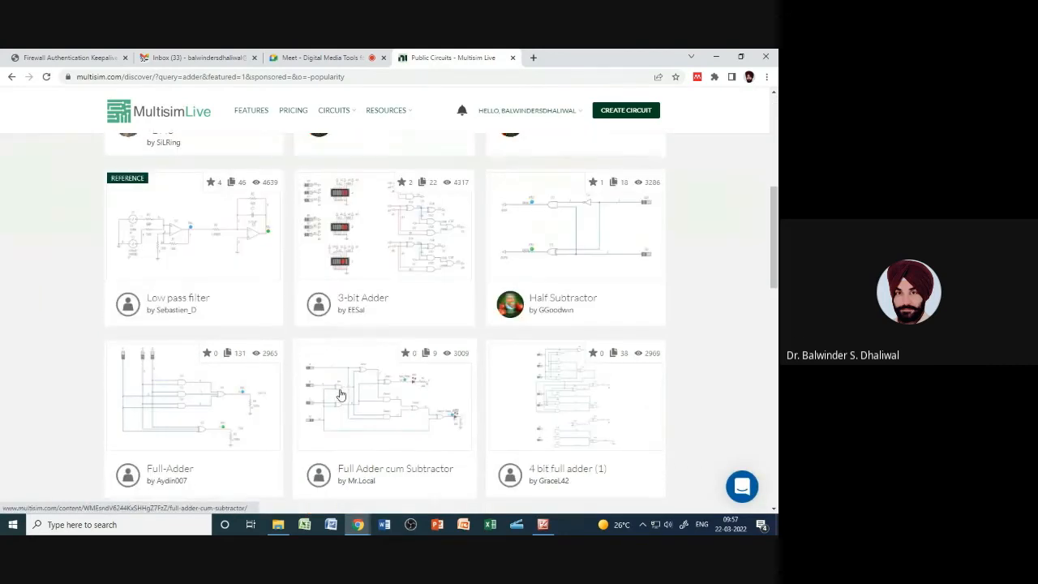
pyautogui.scroll(-5, 332, 395)
pyautogui.scroll(-3, 328, 415)
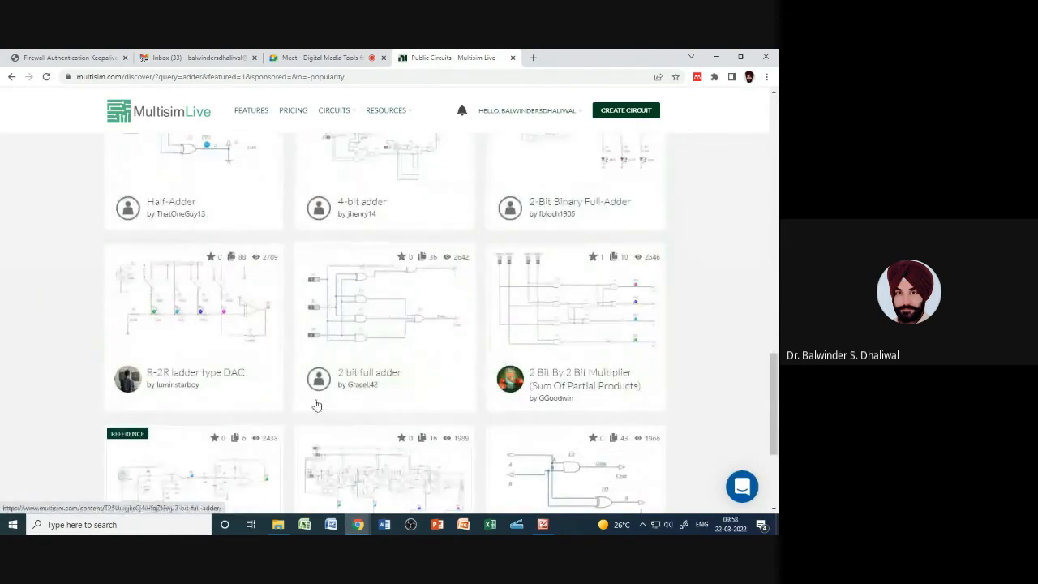
pyautogui.scroll(-1, 335, 417)
pyautogui.scroll(-3, 337, 415)
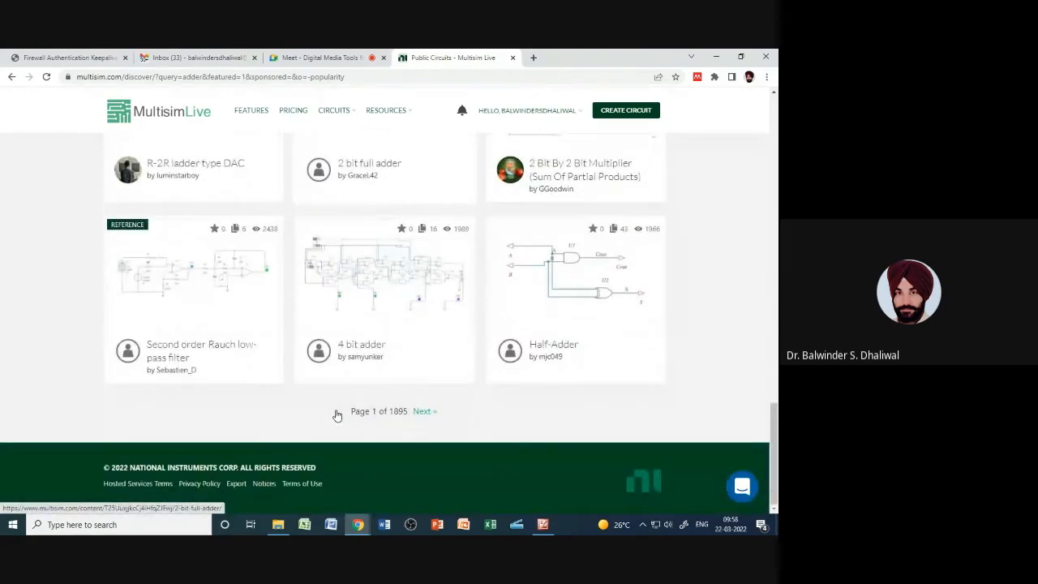
pyautogui.moveTo(408, 411); pyautogui.dragTo(383, 411)
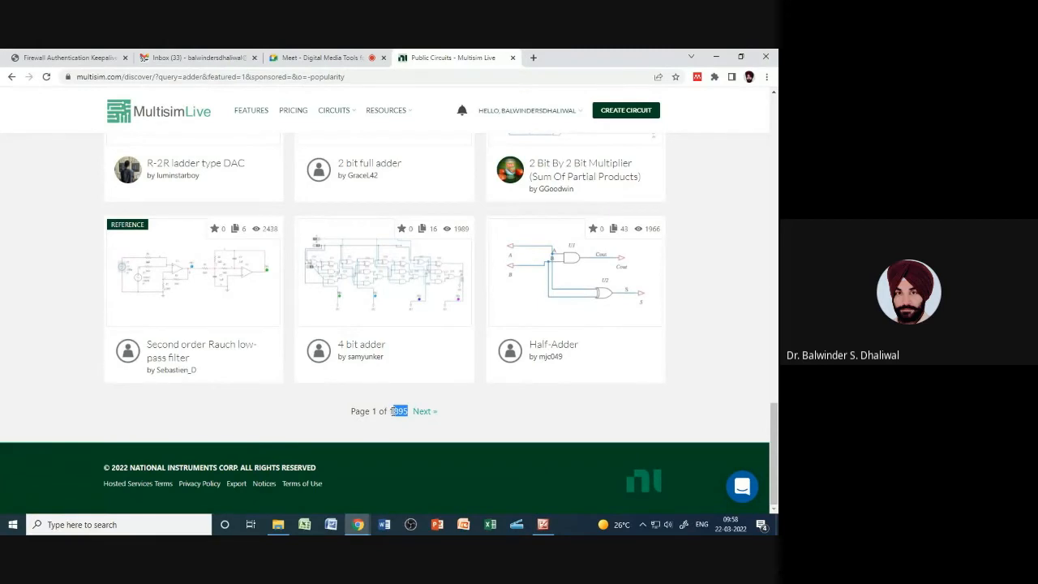
pyautogui.scroll(5, 251, 397)
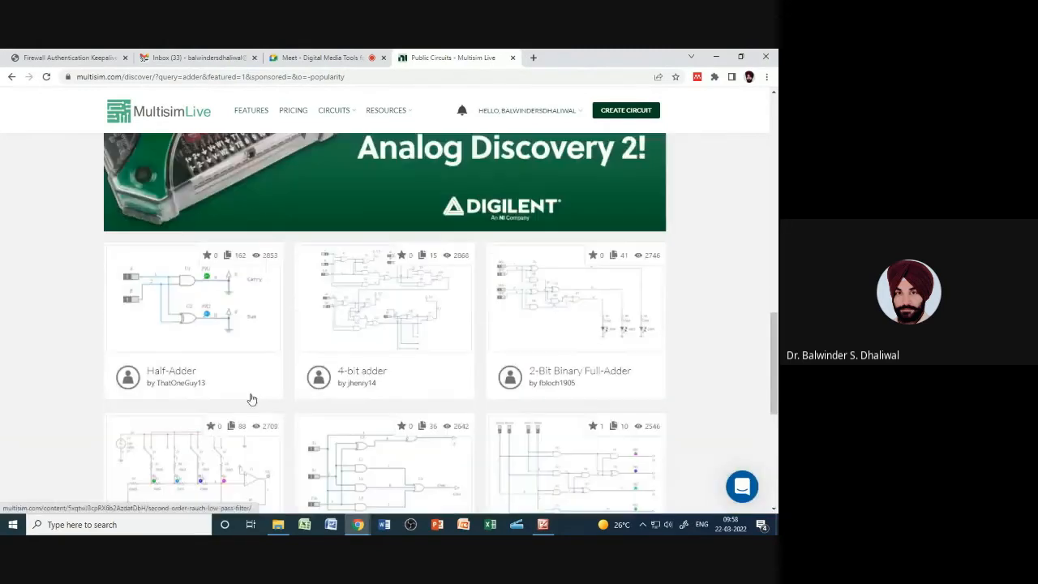
pyautogui.scroll(10, 256, 399)
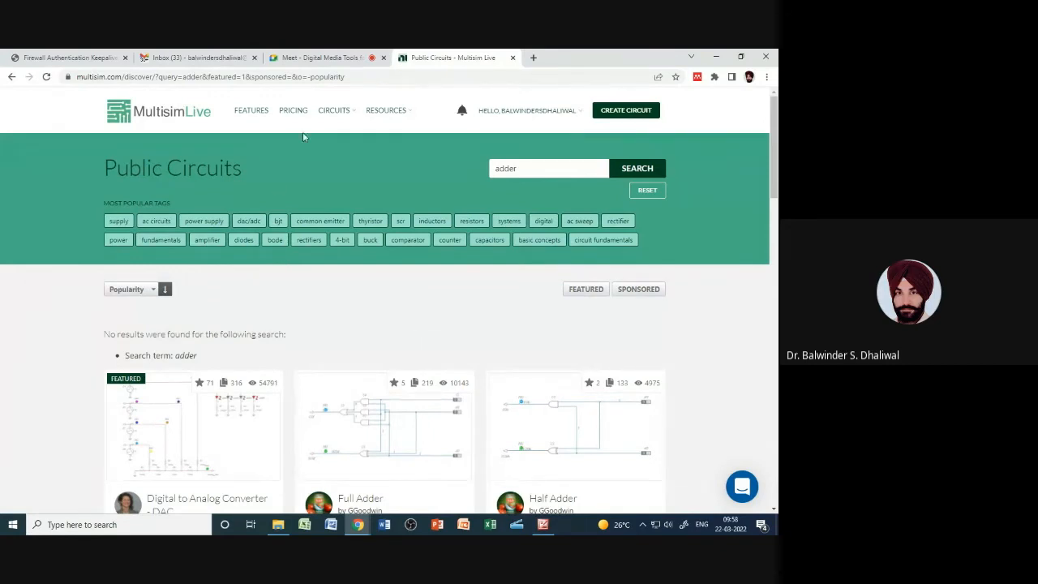
# Open the Reference Circuits page and read the introductory description of what reference circuits are for
pyautogui.moveTo(341, 110)
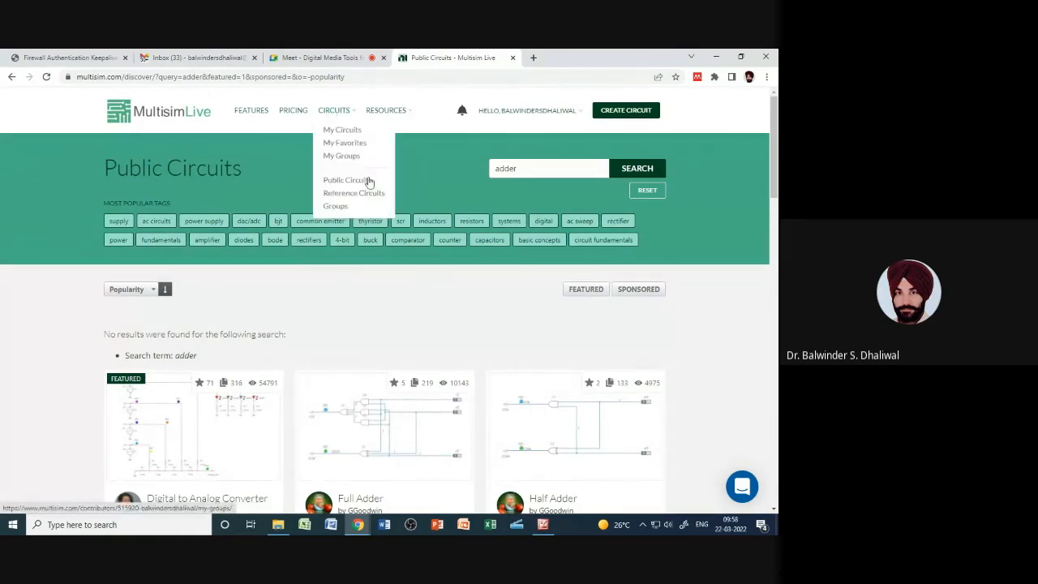
pyautogui.click(357, 194)
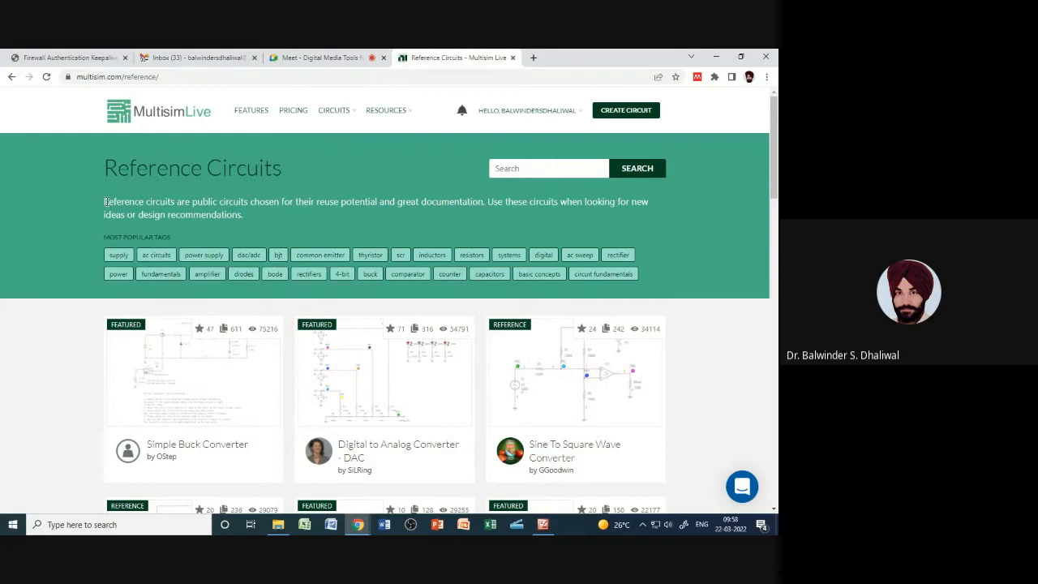
pyautogui.moveTo(106, 201); pyautogui.dragTo(215, 214)
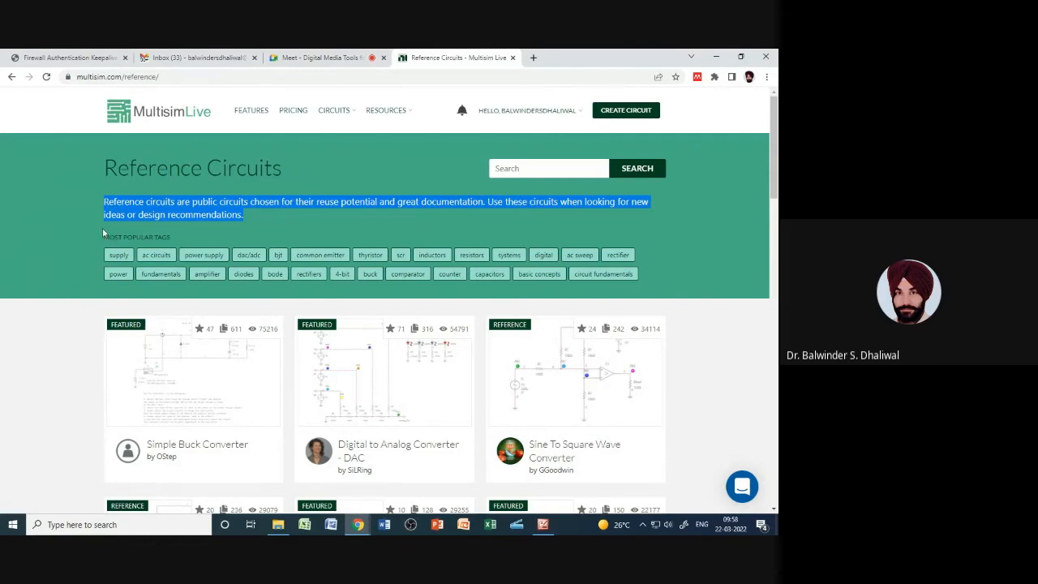
pyautogui.click(256, 215)
pyautogui.moveTo(231, 215); pyautogui.dragTo(80, 198)
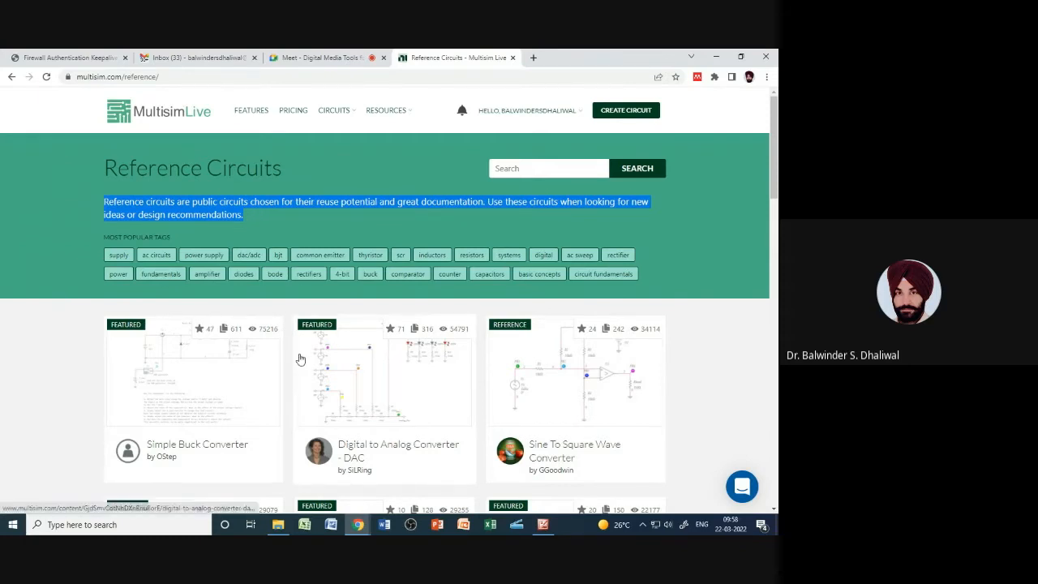
# Check the page count of the Reference Circuits listing, then look through its circuits from the first to the last
pyautogui.moveTo(776, 189); pyautogui.dragTo(775, 493)
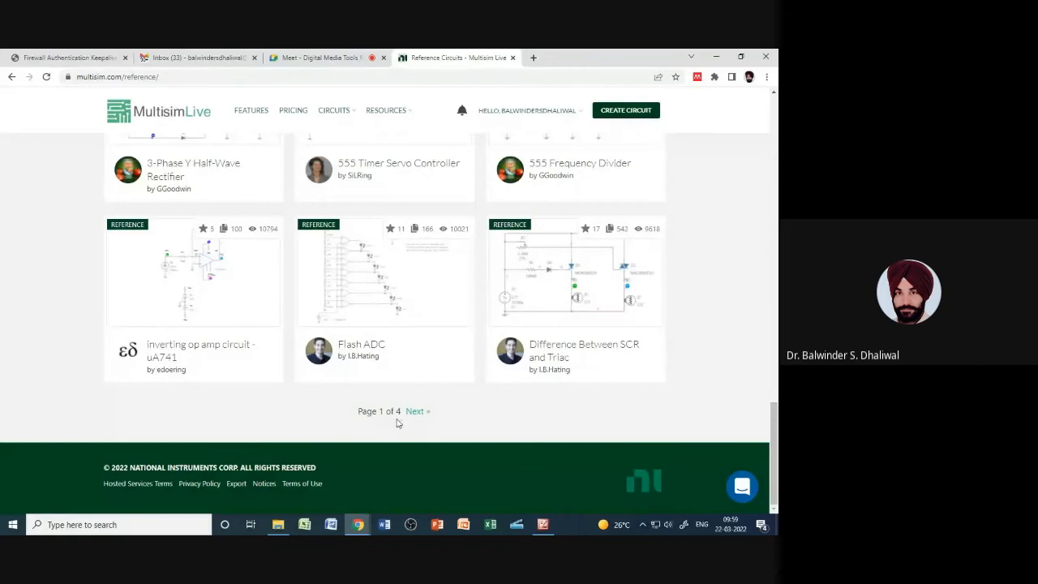
pyautogui.scroll(10, 479, 391)
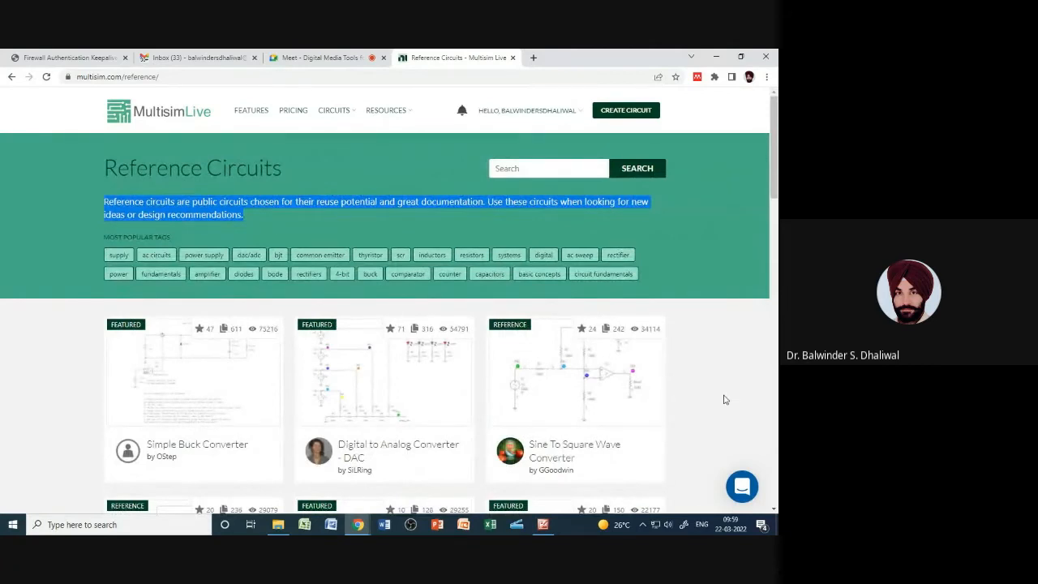
pyautogui.scroll(-5, 725, 399)
pyautogui.scroll(-5, 717, 405)
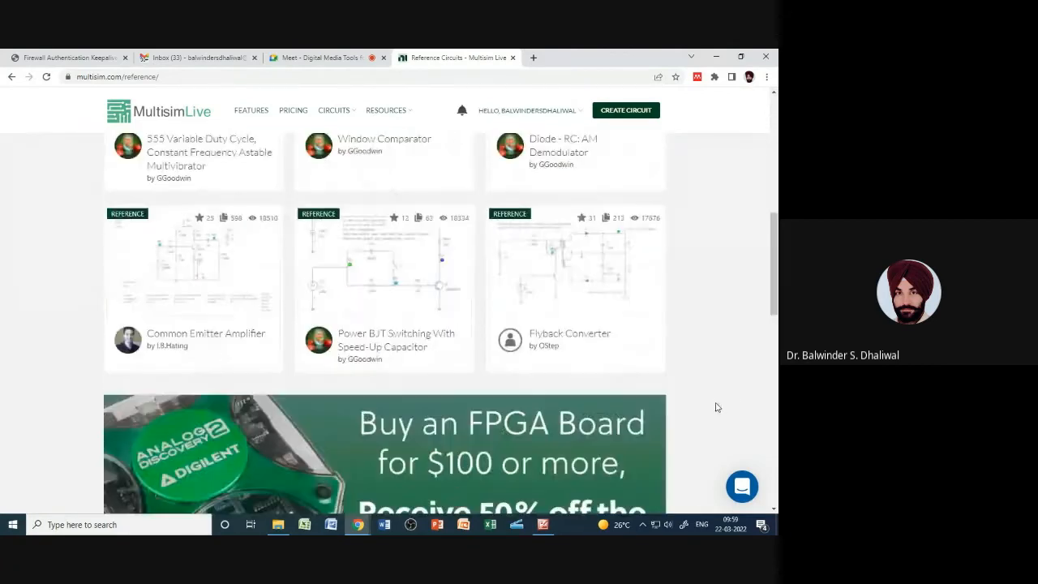
pyautogui.scroll(-5, 715, 407)
pyautogui.scroll(-5, 715, 407)
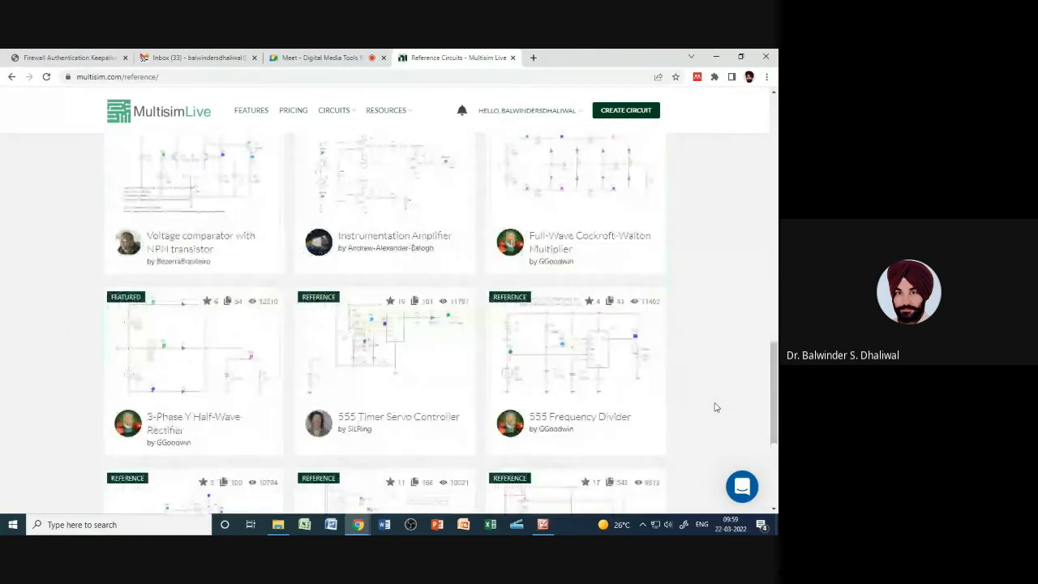
pyautogui.scroll(-2, 715, 409)
pyautogui.scroll(-3, 714, 412)
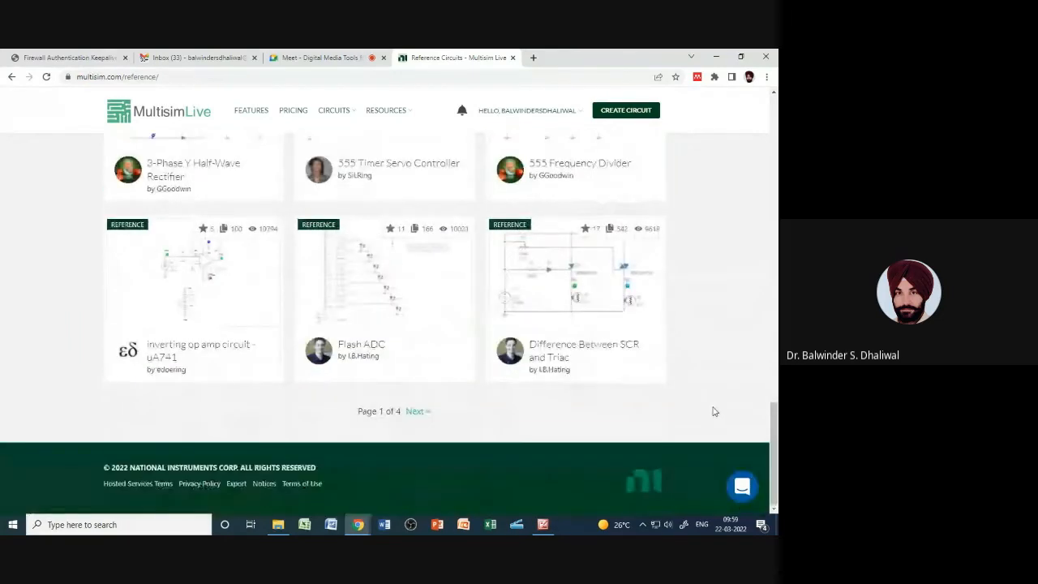
# Open the Groups page of Multisim Live and read the introductory description of what groups are for
pyautogui.scroll(15, 719, 329)
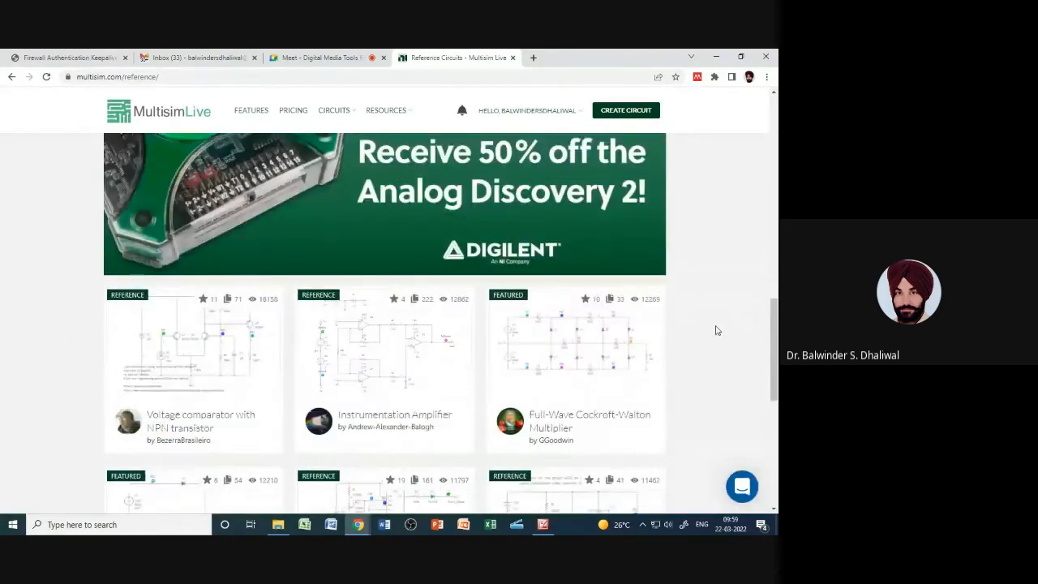
pyautogui.scroll(7, 716, 330)
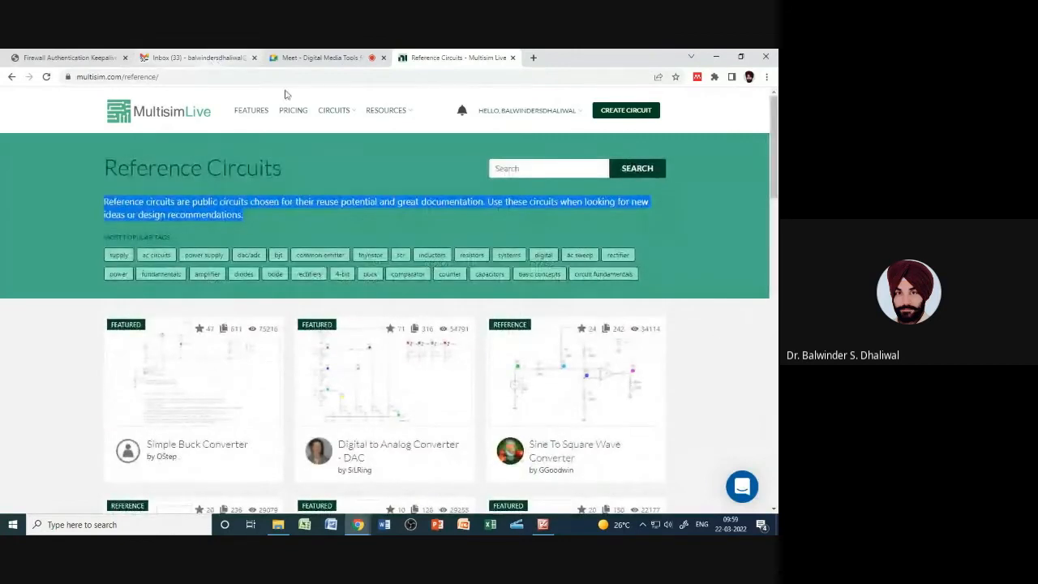
pyautogui.moveTo(334, 115)
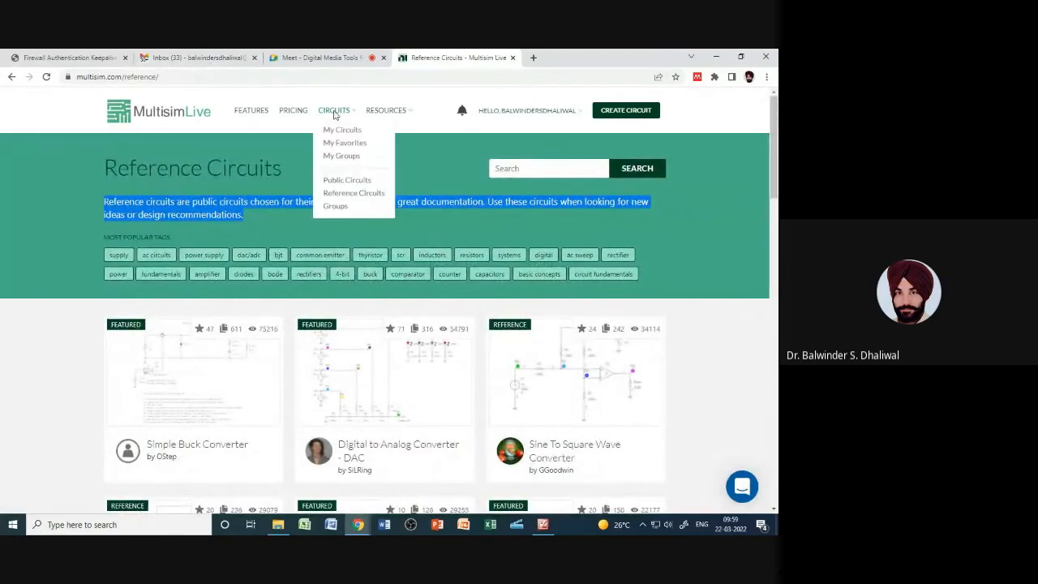
pyautogui.click(335, 206)
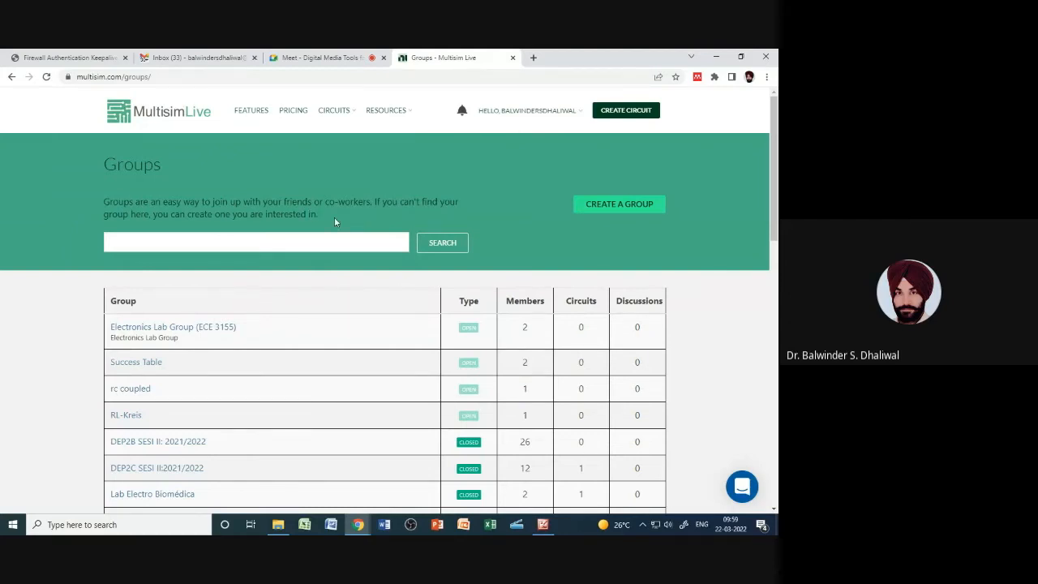
pyautogui.moveTo(324, 217); pyautogui.dragTo(95, 210)
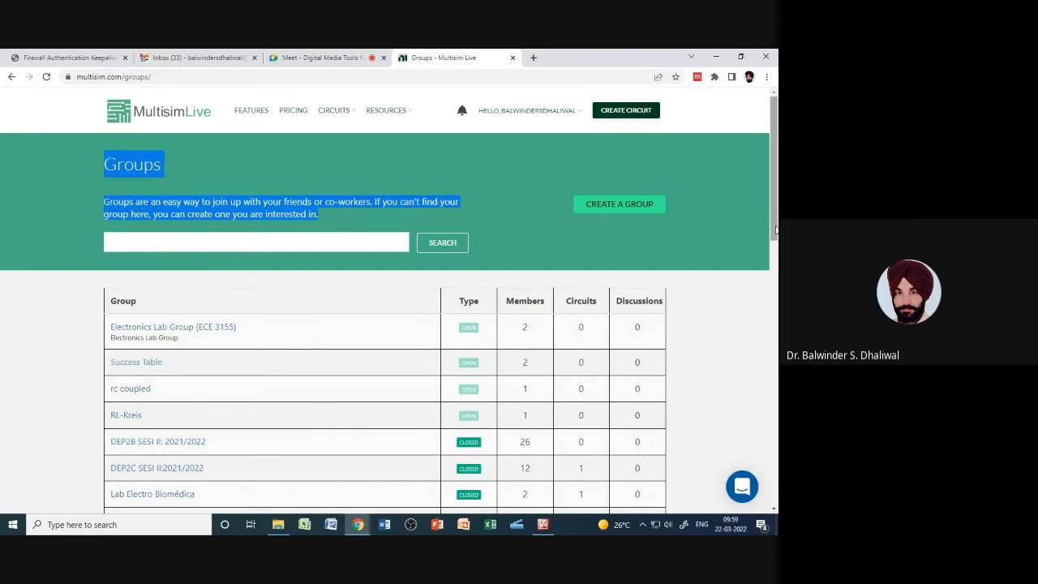
pyautogui.moveTo(776, 233)
pyautogui.mouseDown()
pyautogui.moveTo(777, 477)
pyautogui.moveTo(775, 227)
pyautogui.mouseUp()
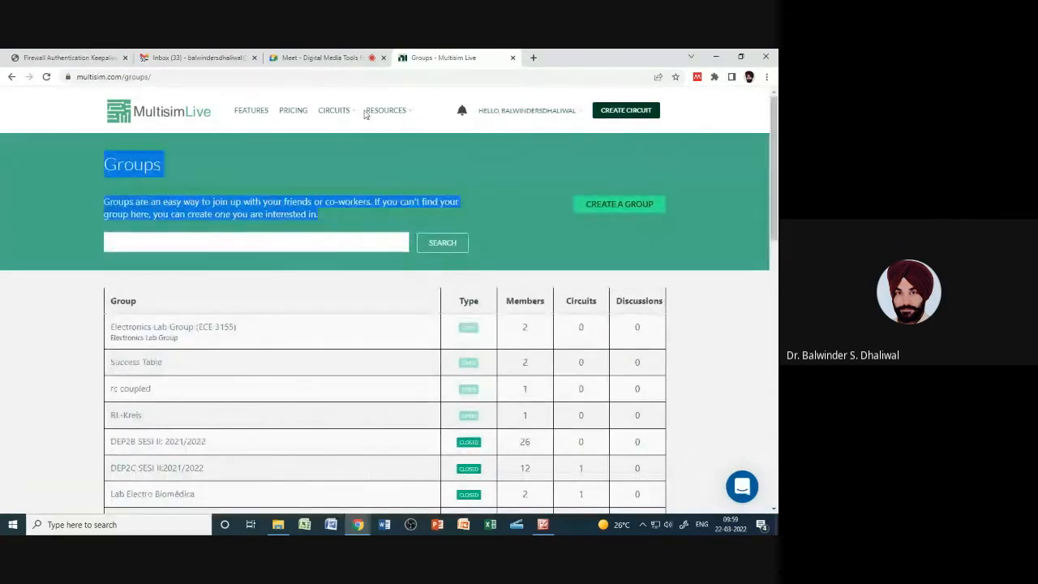
pyautogui.click(319, 151)
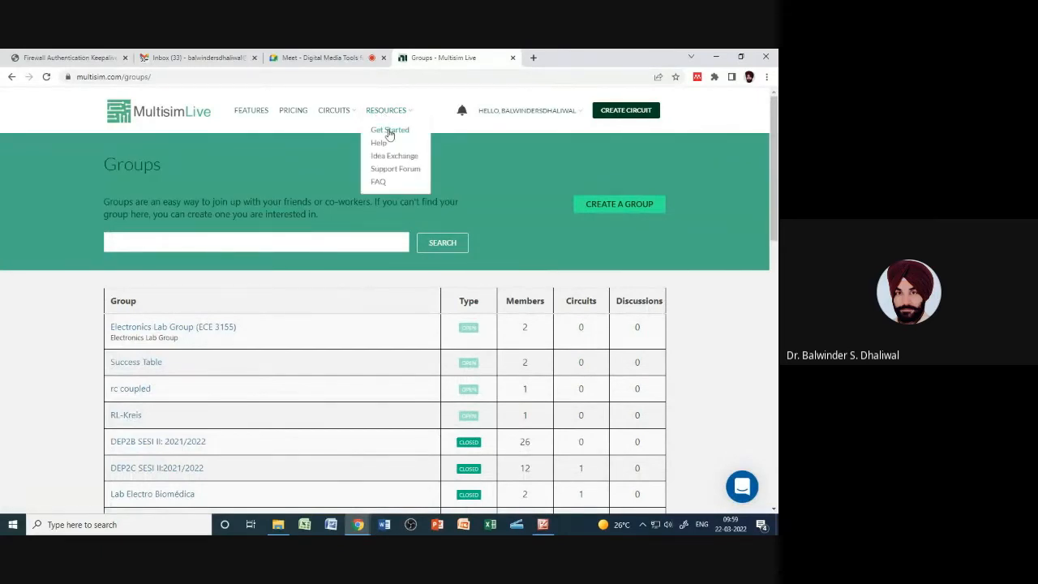
# Look through the Get Started guide on creating a first RC filter circuit and open the Help page
pyautogui.click(386, 131)
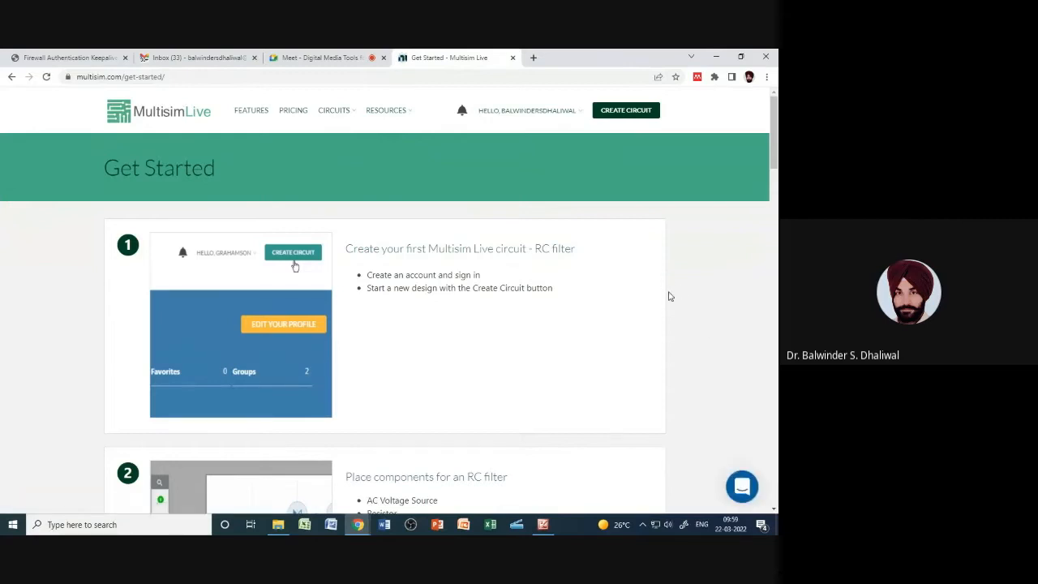
pyautogui.click(390, 112)
pyautogui.scroll(-3, 638, 297)
pyautogui.moveTo(777, 187); pyautogui.dragTo(775, 160)
pyautogui.moveTo(774, 161)
pyautogui.mouseDown()
pyautogui.moveTo(774, 350)
pyautogui.moveTo(748, 483)
pyautogui.moveTo(756, 503)
pyautogui.moveTo(761, 376)
pyautogui.moveTo(773, 373)
pyautogui.moveTo(774, 154)
pyautogui.mouseUp()
pyautogui.click(384, 114)
pyautogui.click(380, 143)
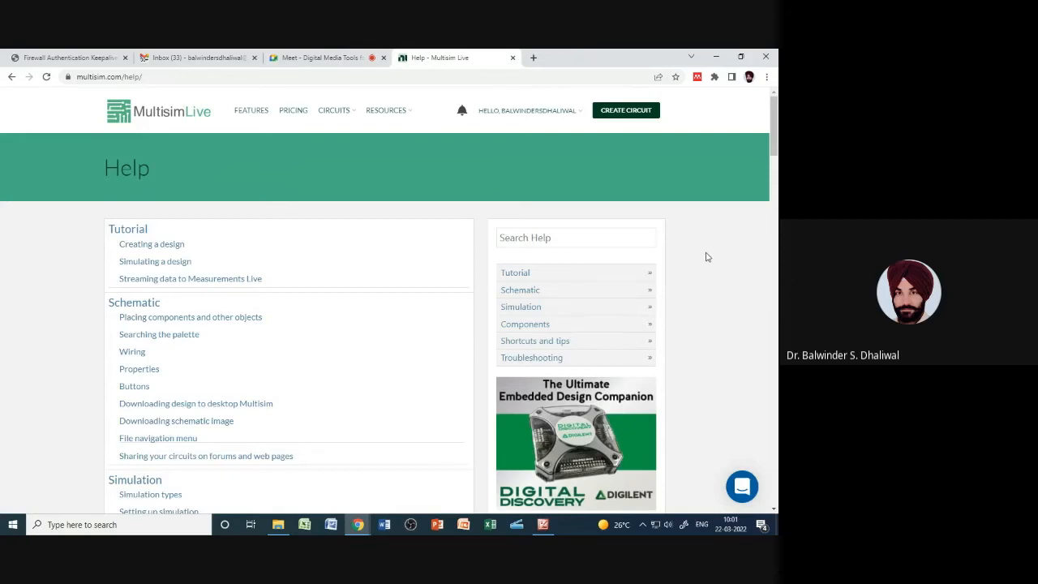
# Switch to the Google Meet call, mute and unmute the microphone, and return to the Multisim Live Help page
pyautogui.click(378, 52)
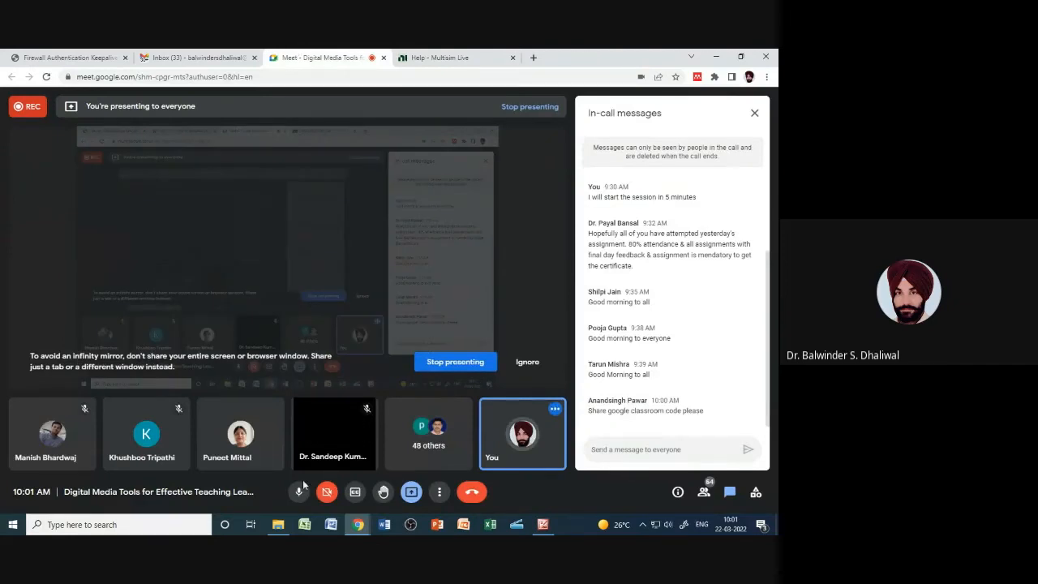
pyautogui.click(298, 492)
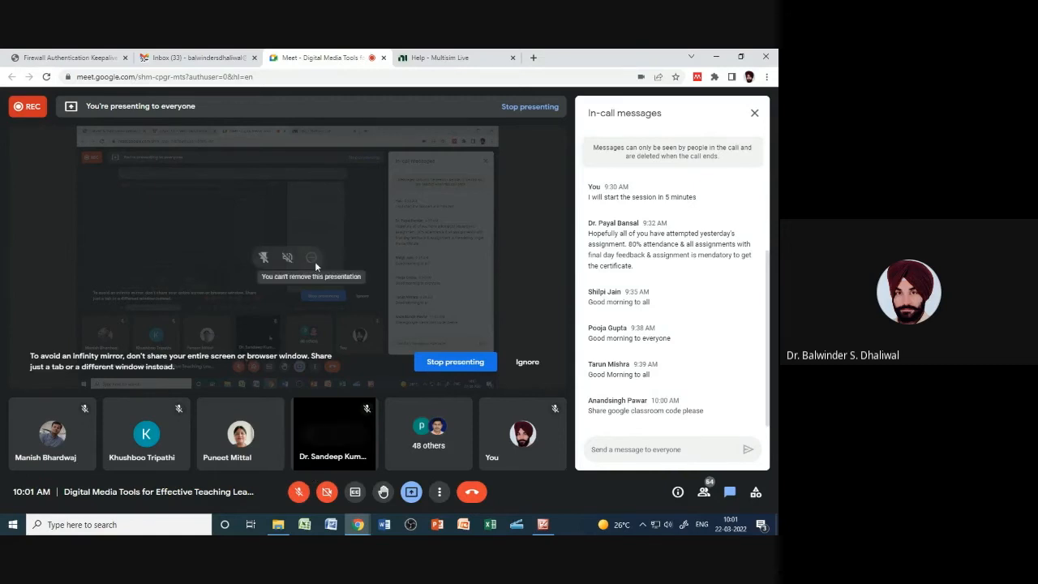
pyautogui.click(299, 493)
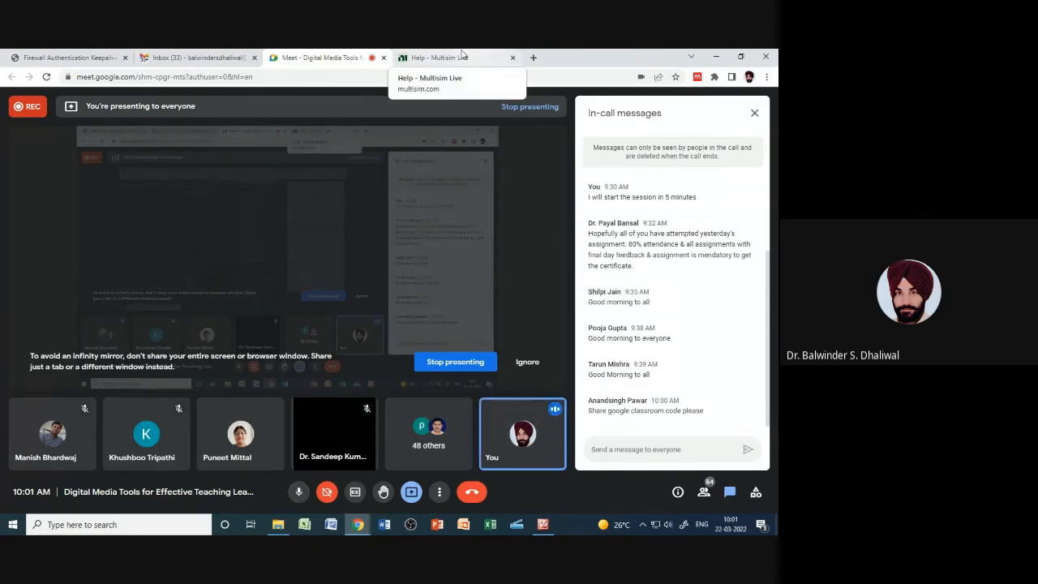
pyautogui.click(462, 53)
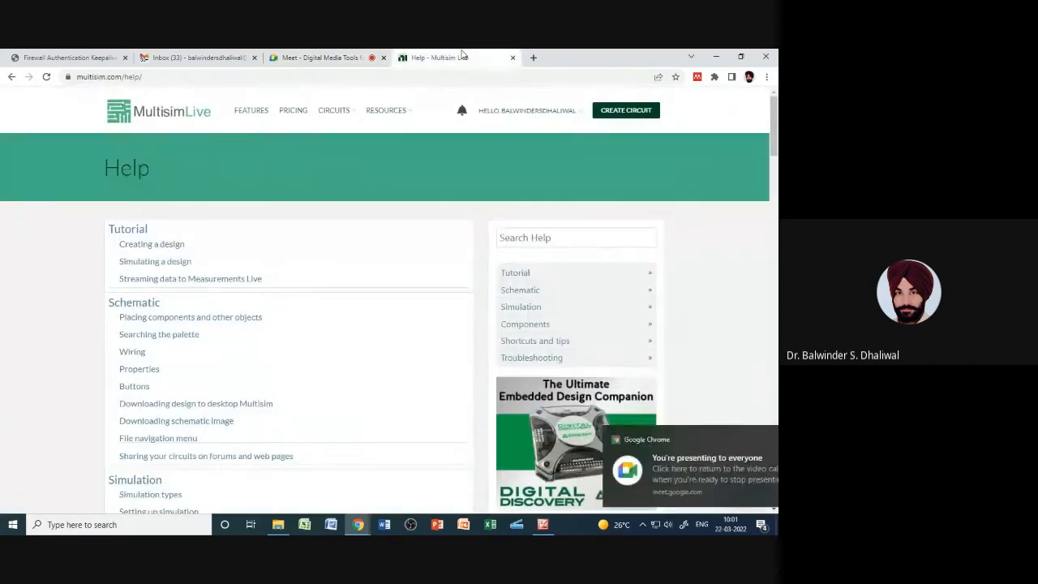
pyautogui.click(755, 442)
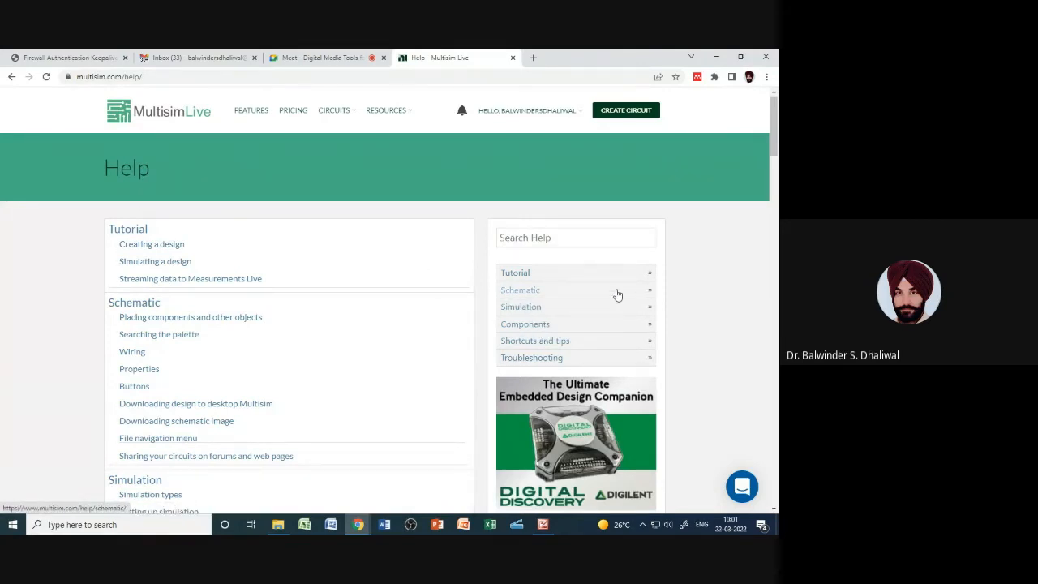
# Open the Schematic section of the help and look over its list of topics
pyautogui.click(520, 290)
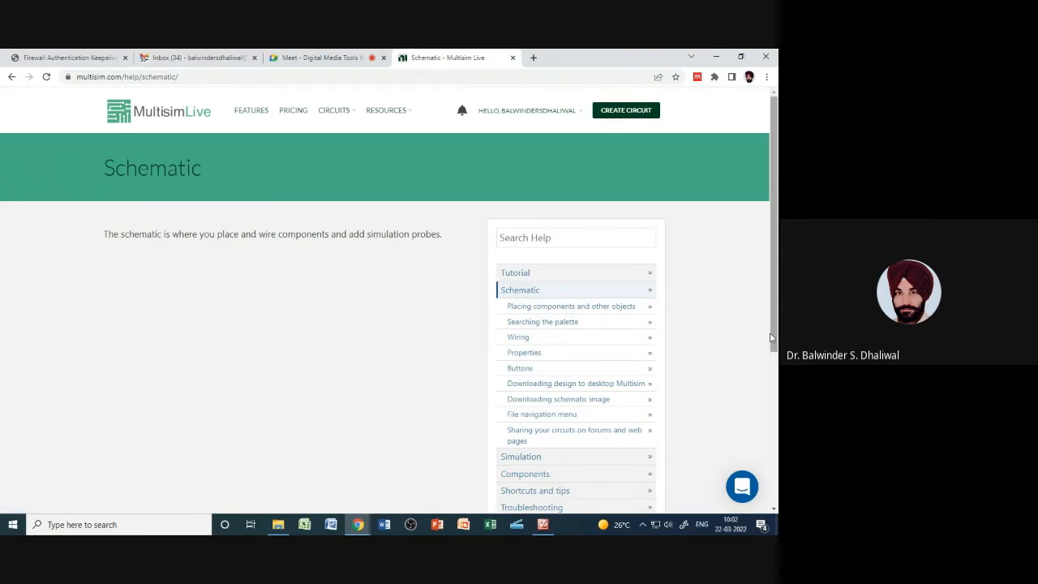
pyautogui.scroll(-2, 776, 365)
pyautogui.scroll(-1, 608, 417)
pyautogui.scroll(1, 608, 416)
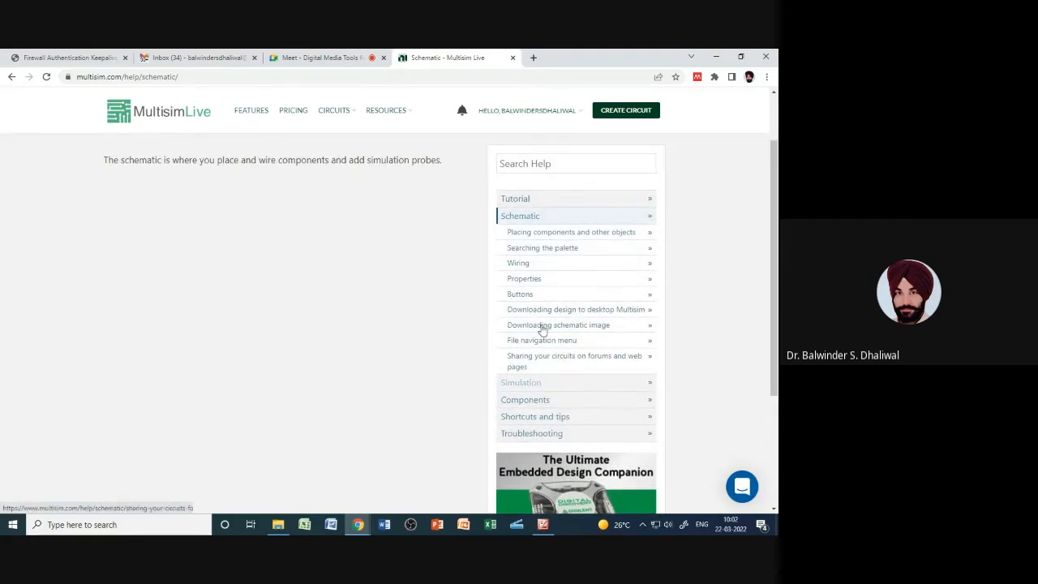
# Open the help topic "Placing components and other objects" and look through it from the palette to text annotations
pyautogui.click(541, 233)
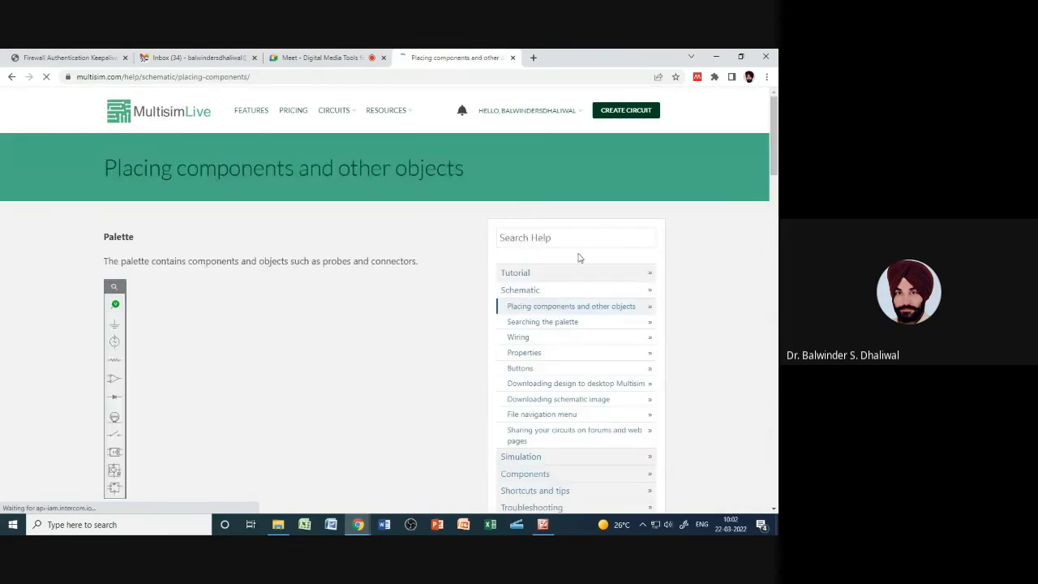
pyautogui.scroll(-2, 142, 398)
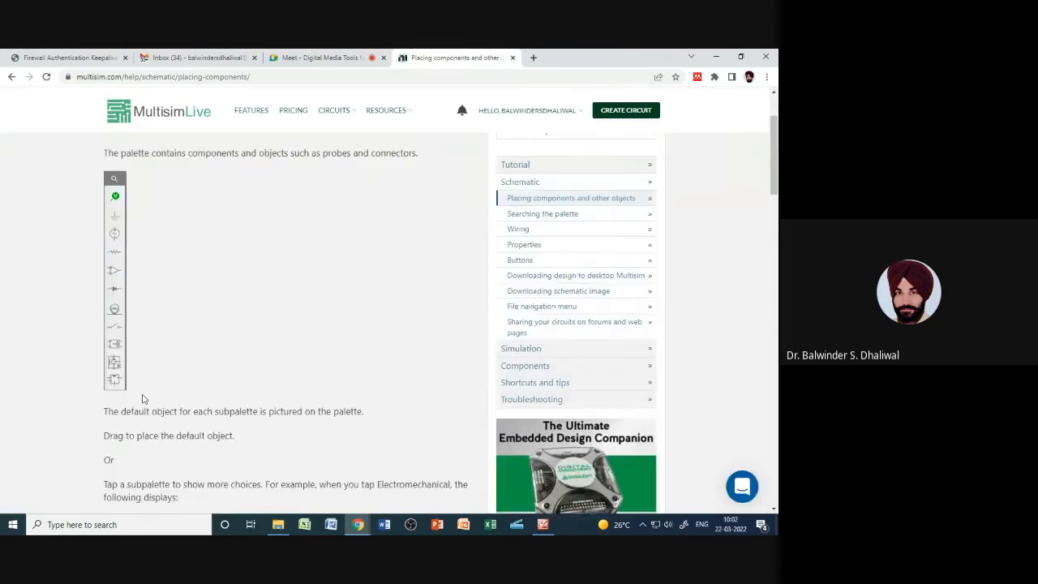
pyautogui.scroll(-2, 142, 399)
pyautogui.scroll(-4, 142, 399)
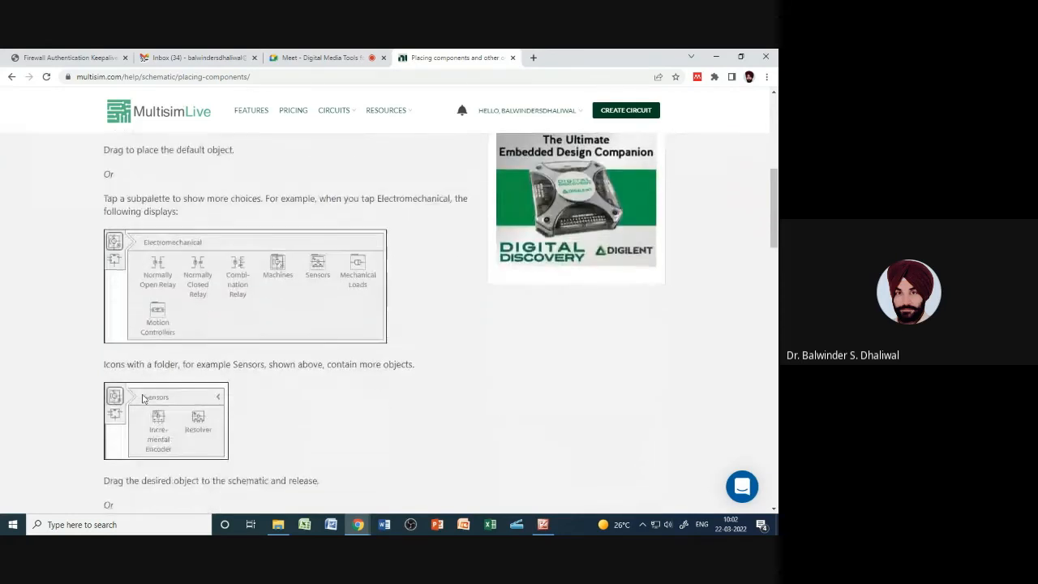
pyautogui.scroll(-10, 141, 398)
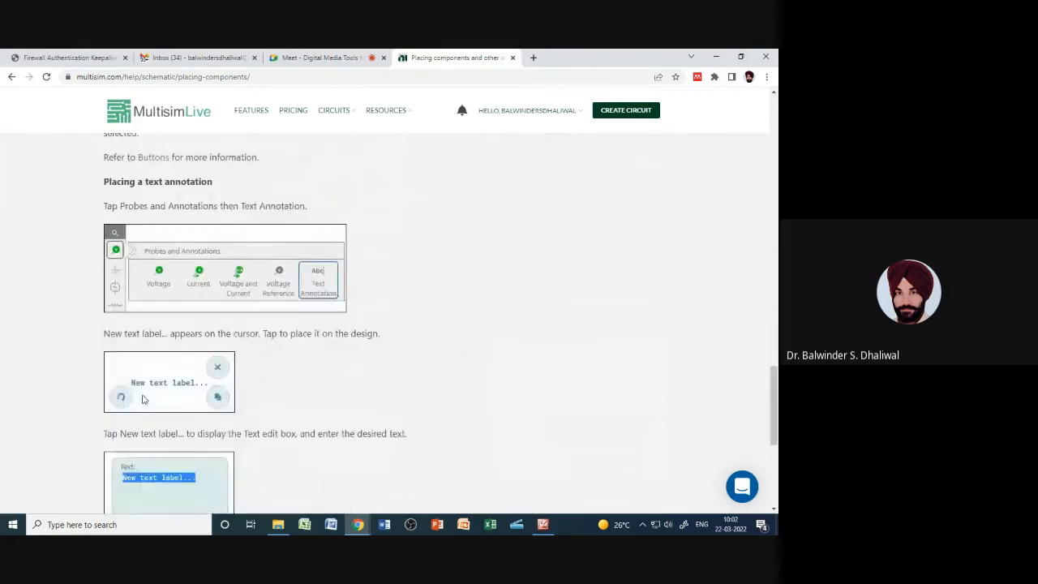
pyautogui.scroll(-2, 142, 398)
pyautogui.scroll(18, 142, 398)
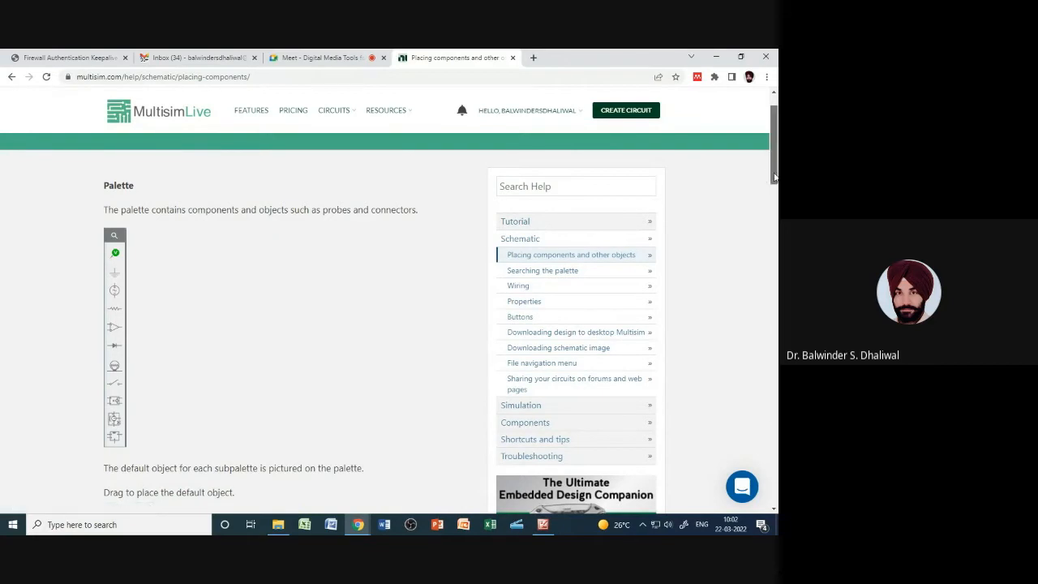
# Open the Simulation help section and look through the instructions for running a simulation
pyautogui.scroll(-2, 559, 308)
pyautogui.click(528, 281)
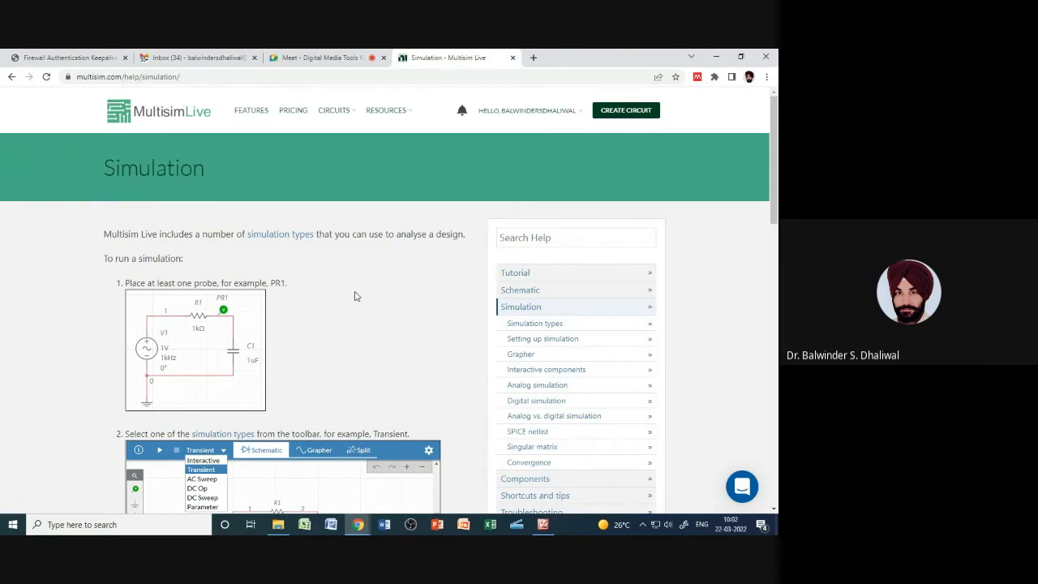
pyautogui.scroll(-10, 355, 296)
pyautogui.scroll(-3, 355, 296)
pyautogui.scroll(15, 357, 295)
pyautogui.moveTo(776, 213)
pyautogui.mouseDown()
pyautogui.moveTo(776, 304)
pyautogui.moveTo(776, 199)
pyautogui.mouseUp()
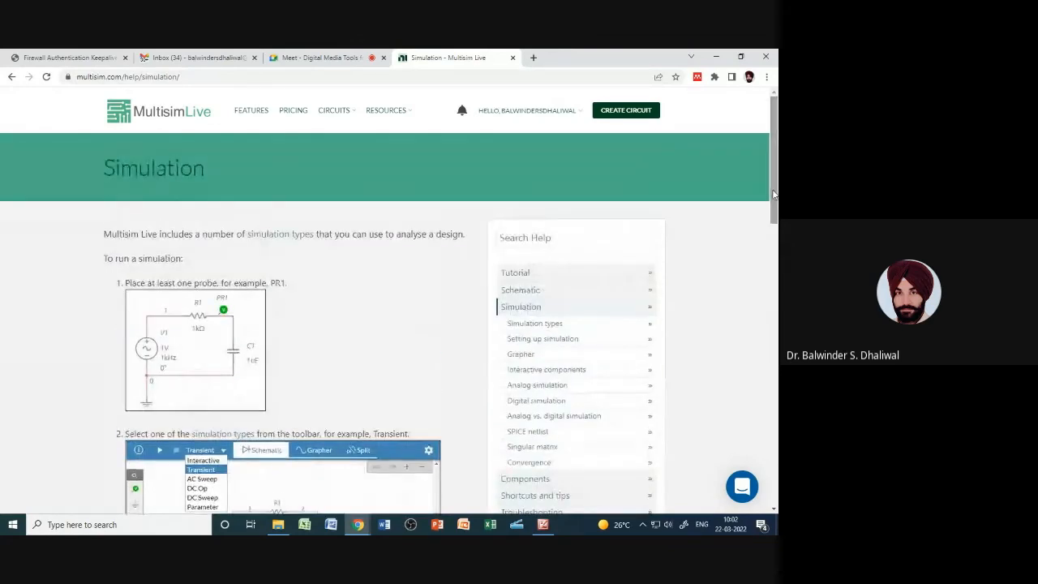
# Open the Multisim and Ultiboard Idea Exchange from the site's resources and look at its hot ideas
pyautogui.click(387, 114)
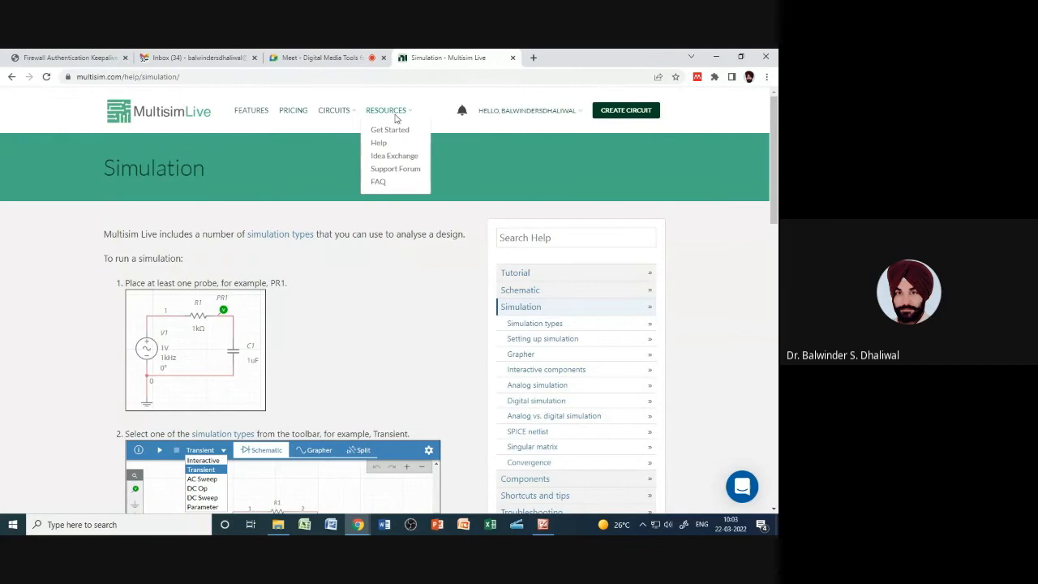
pyautogui.click(399, 159)
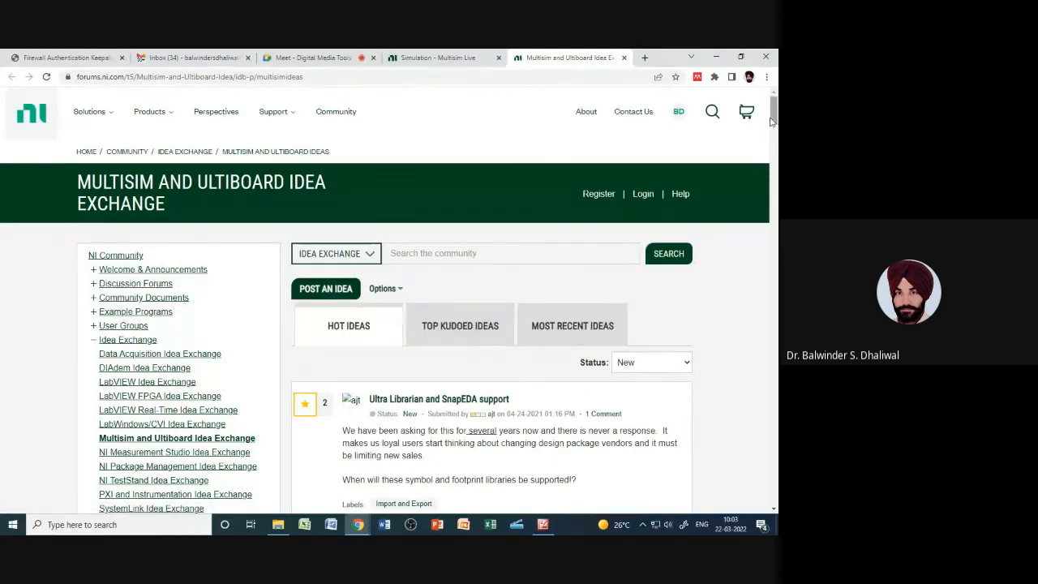
pyautogui.moveTo(774, 122); pyautogui.dragTo(777, 115)
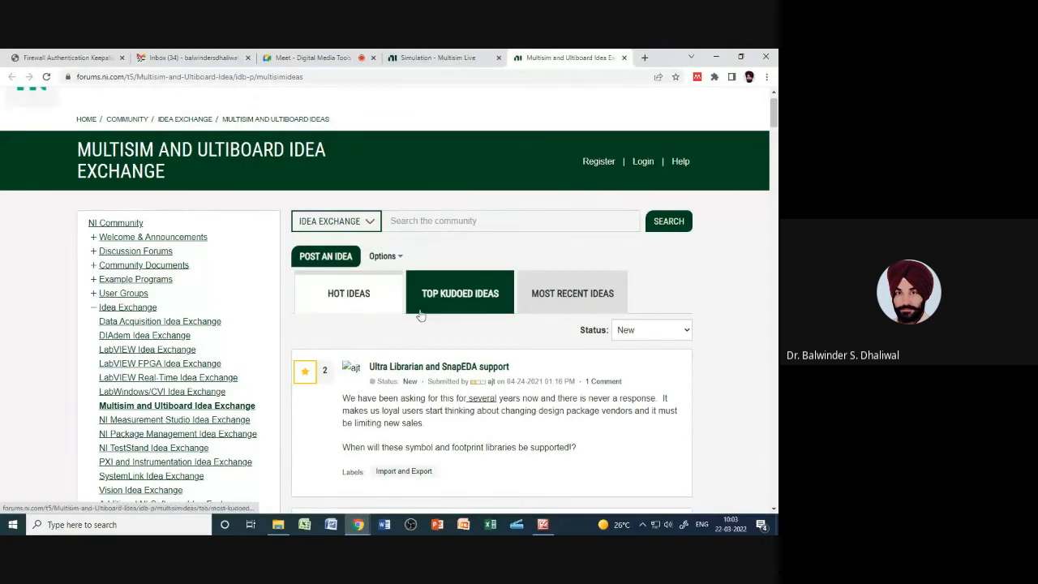
# Show the most recent ideas in the Idea Exchange and check which status filters are available
pyautogui.click(561, 300)
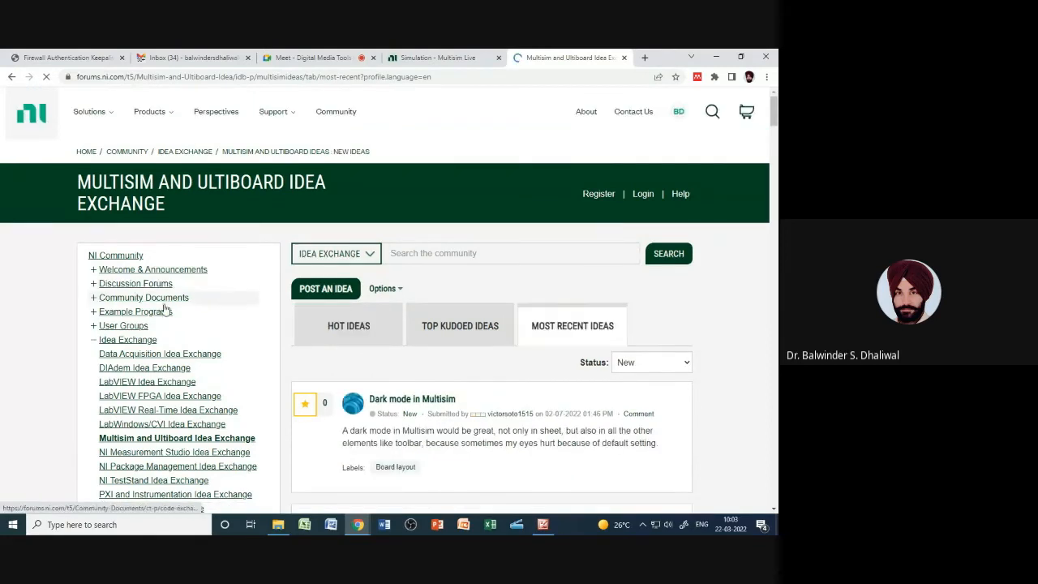
pyautogui.scroll(-2, 517, 413)
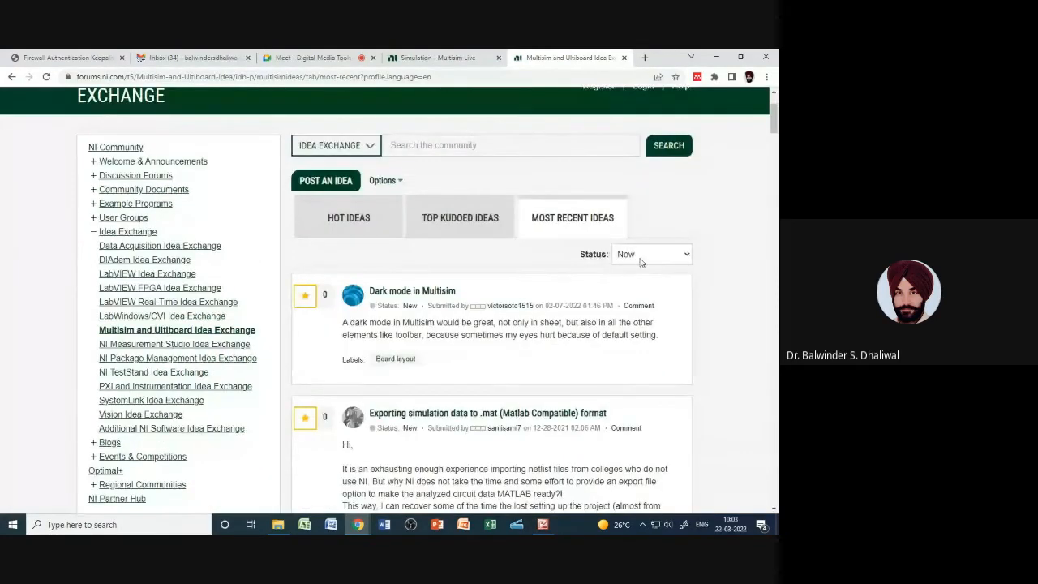
pyautogui.click(640, 255)
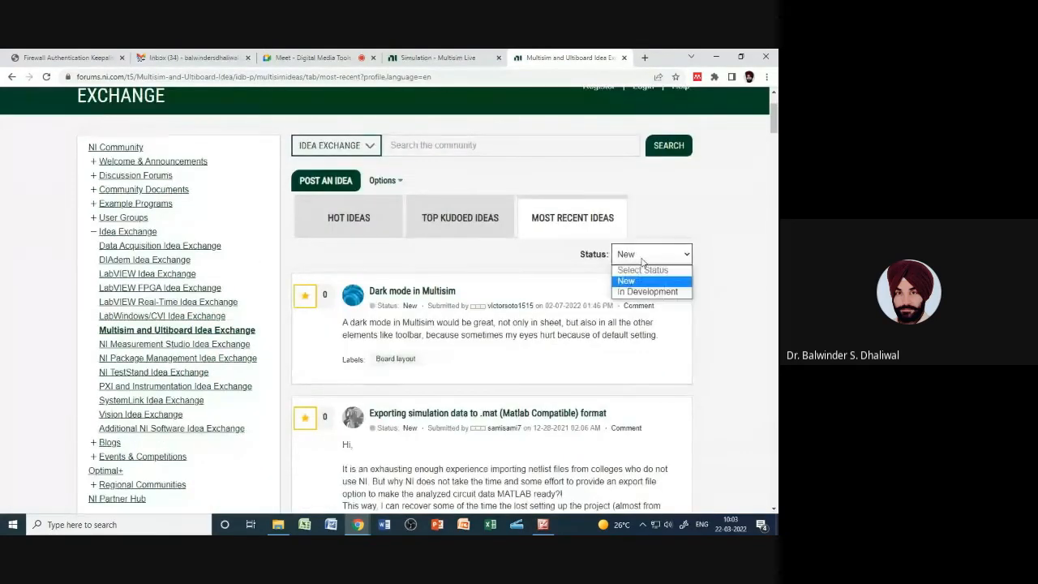
pyautogui.click(503, 268)
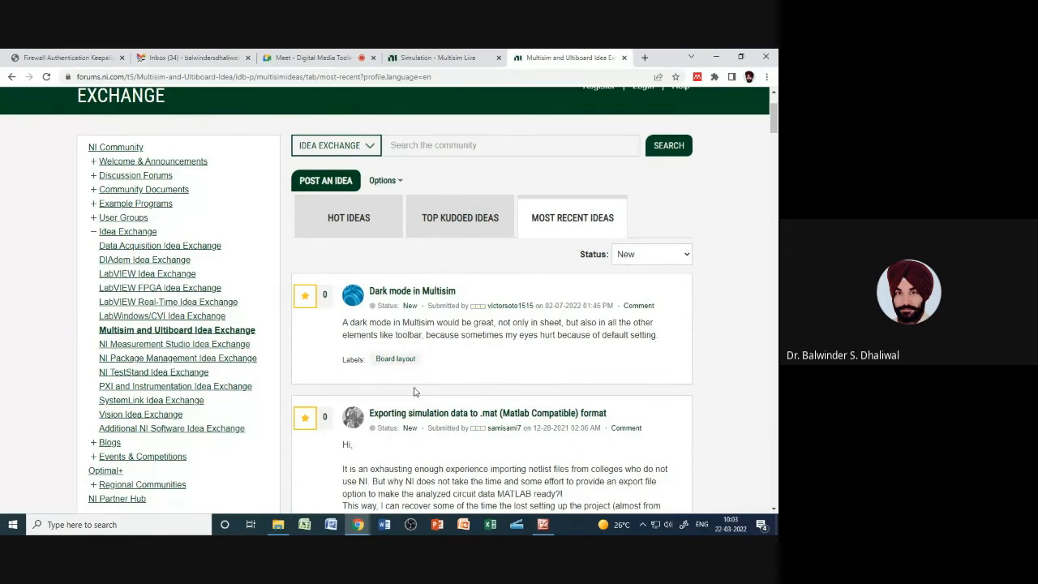
# Look through the most recent ideas and check which scopes the community search offers
pyautogui.scroll(-2, 561, 418)
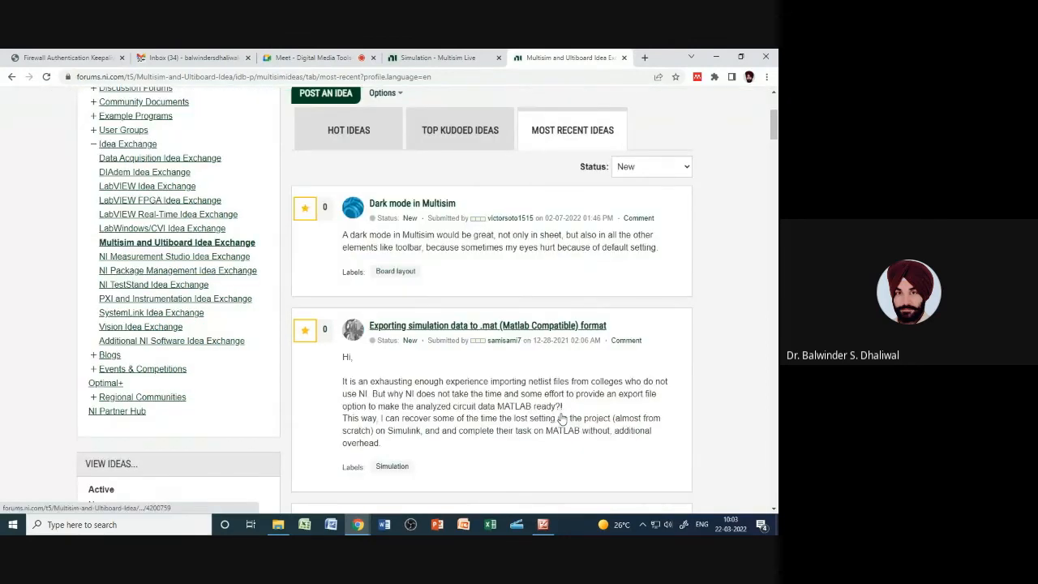
pyautogui.scroll(-2, 561, 419)
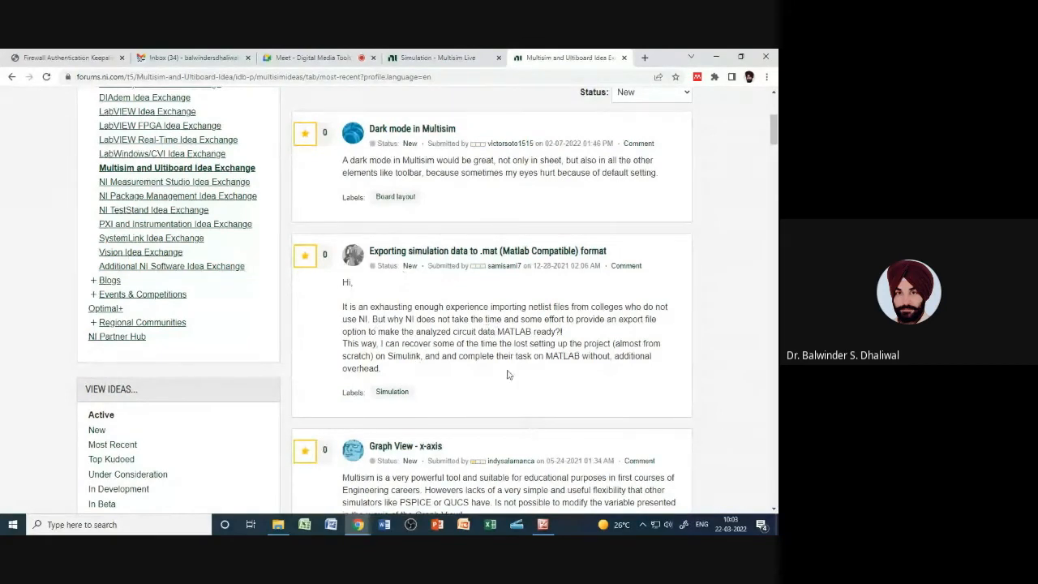
pyautogui.scroll(7, 466, 413)
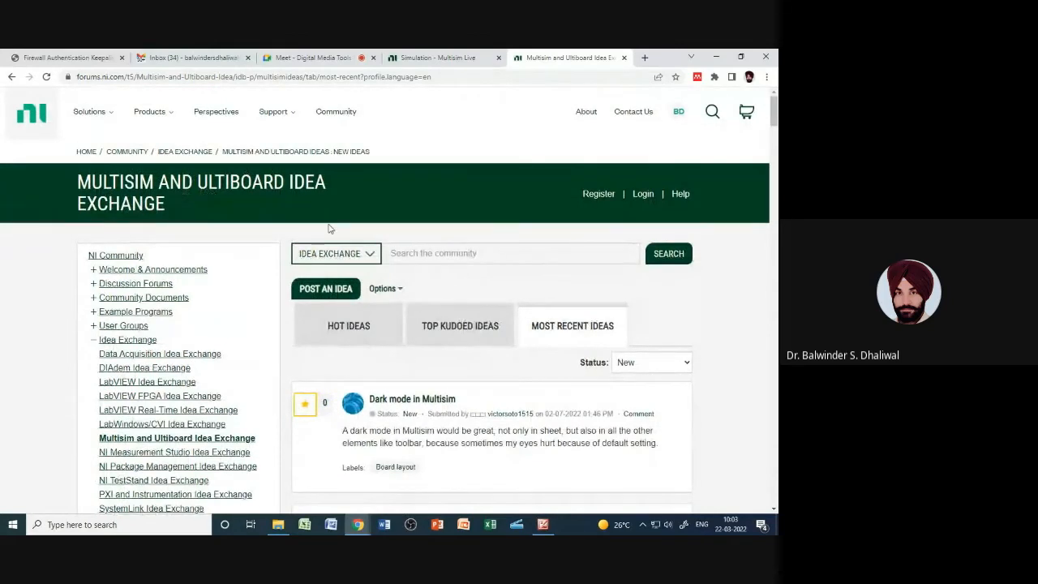
pyautogui.click(370, 257)
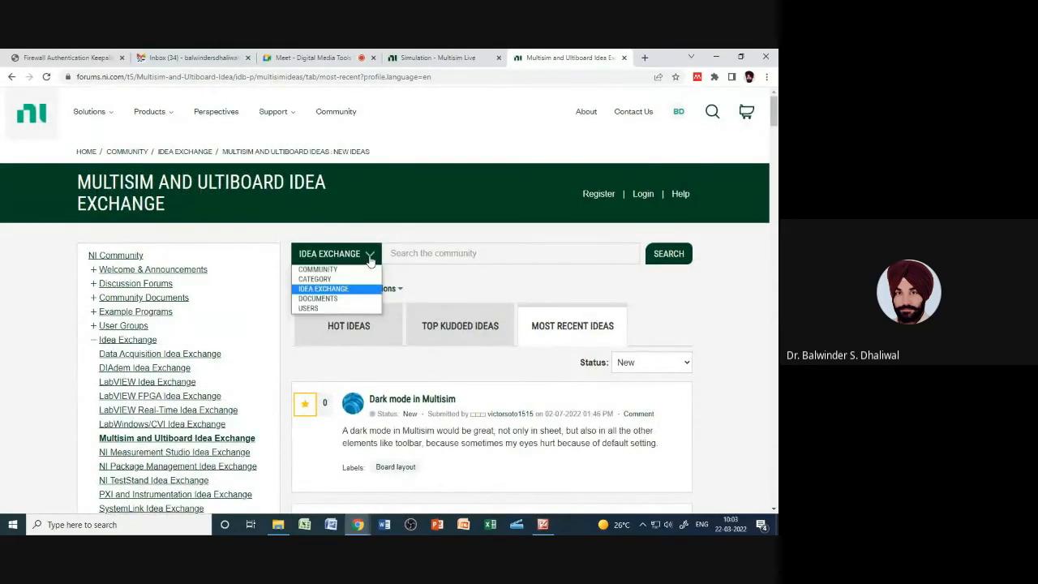
pyautogui.click(433, 233)
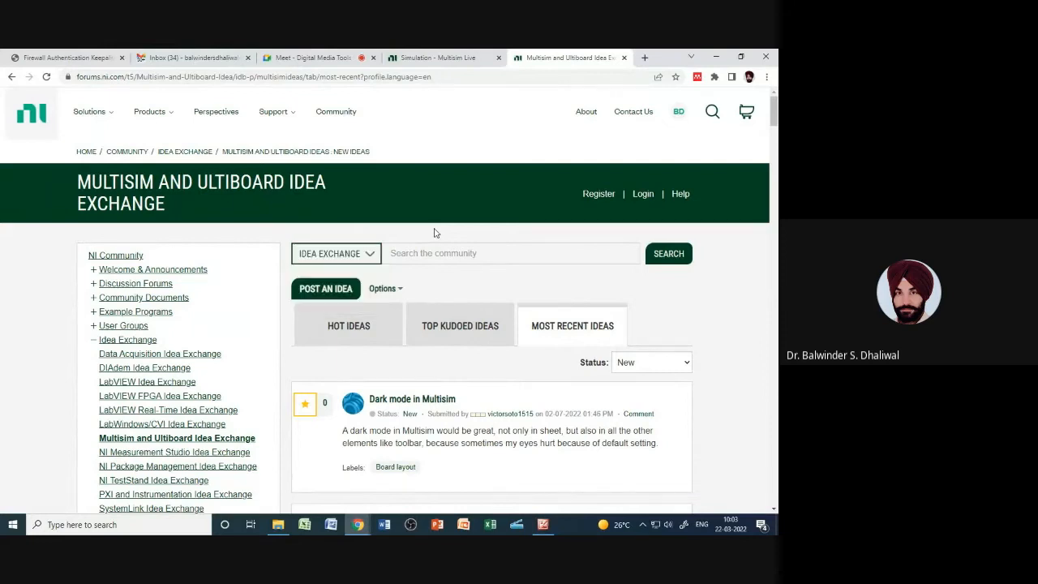
# Open the Multisim and Ultiboard Support Forum from the Multisim Live resources and set its search scope to Community
pyautogui.moveTo(271, 120)
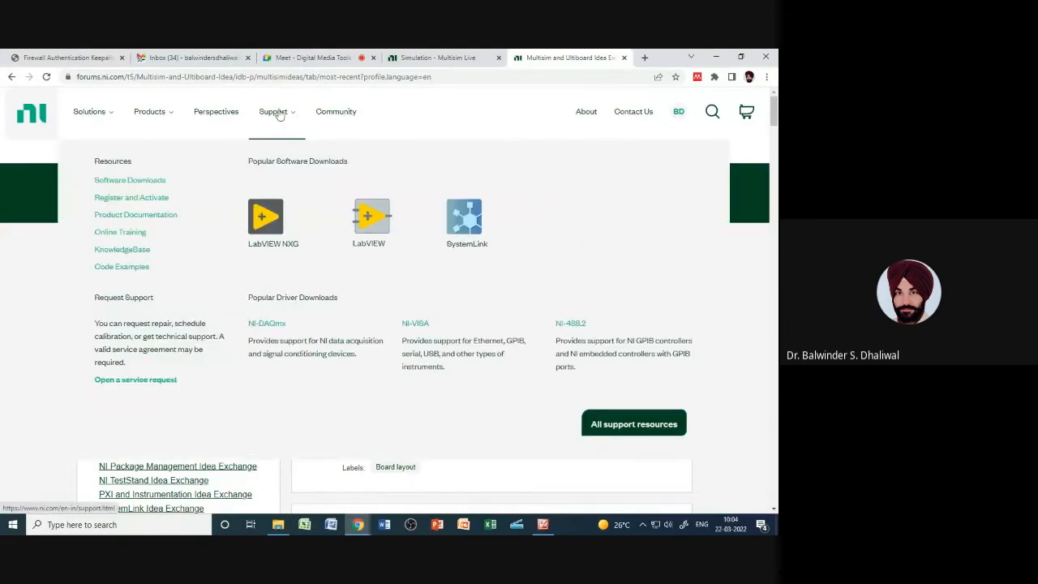
pyautogui.click(438, 58)
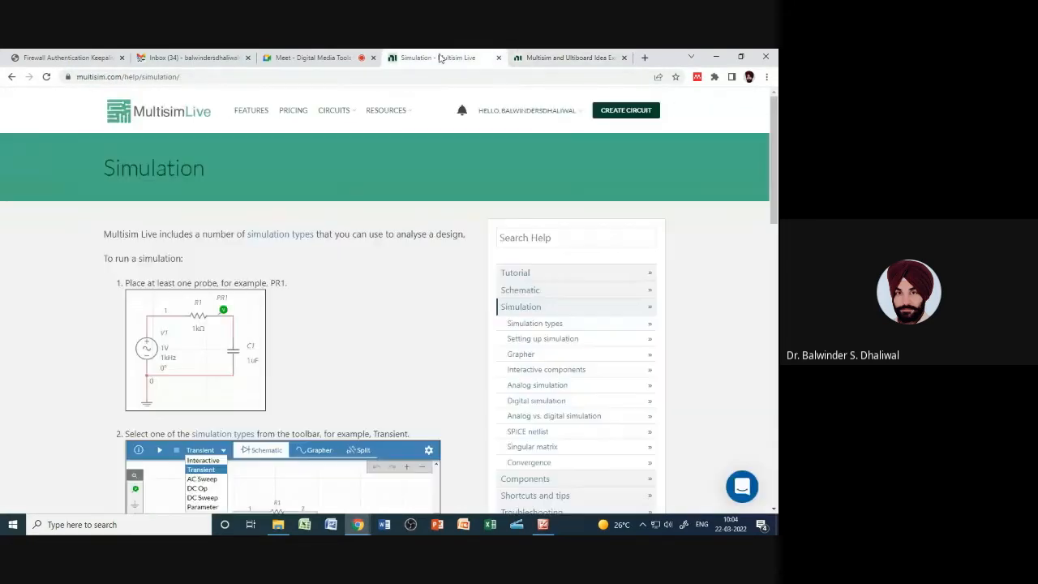
pyautogui.moveTo(388, 114)
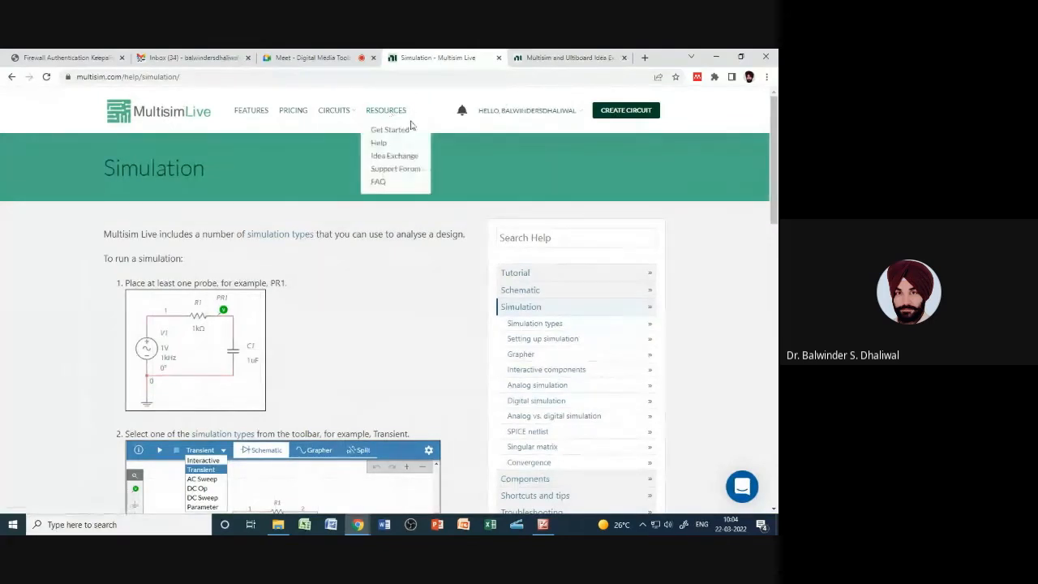
pyautogui.click(392, 171)
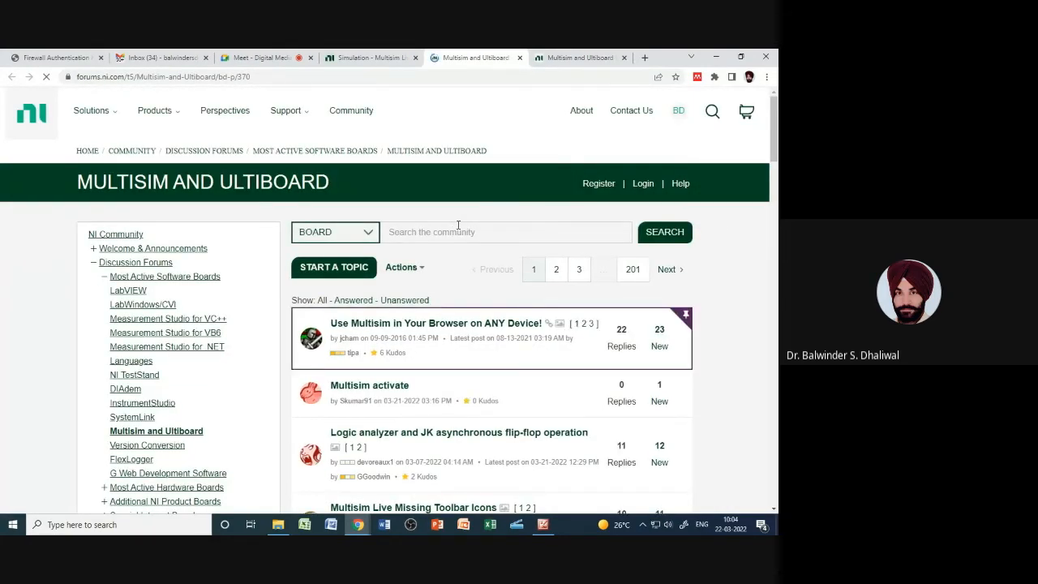
pyautogui.click(367, 235)
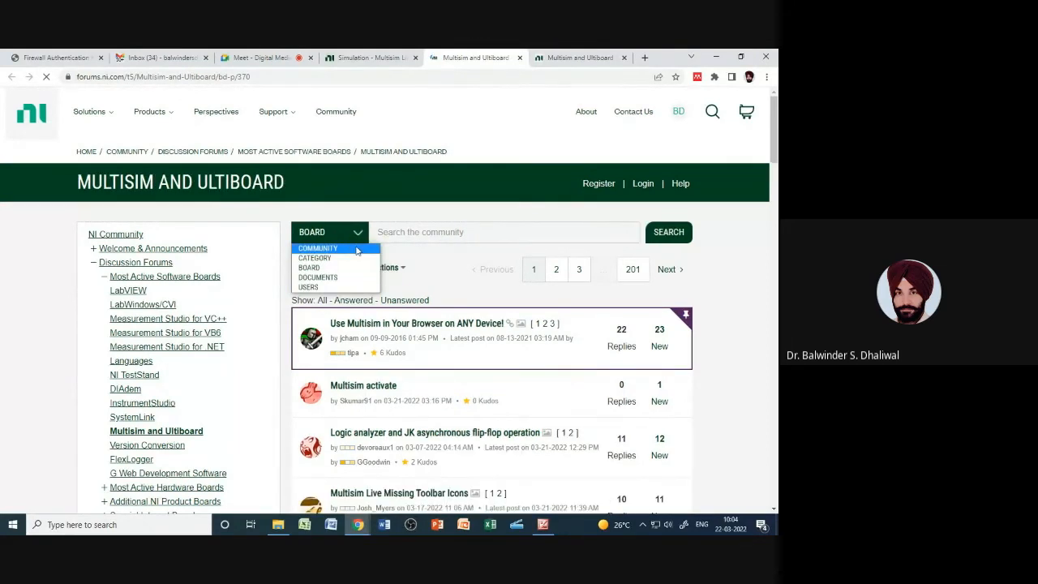
pyautogui.click(357, 249)
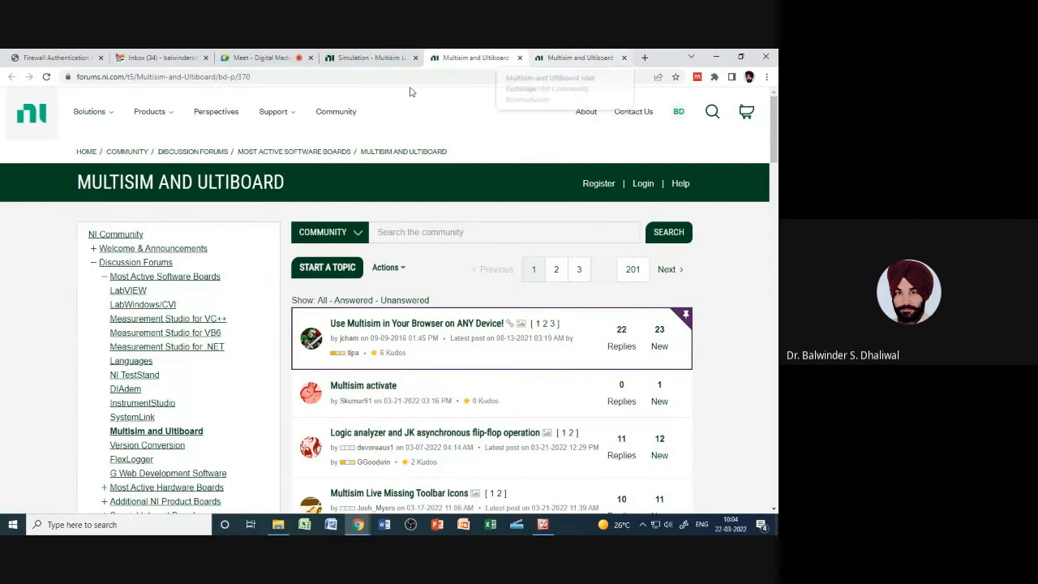
# Close the support forum and Idea Exchange pages, returning to the Multisim Live Simulation help page
pyautogui.click(519, 58)
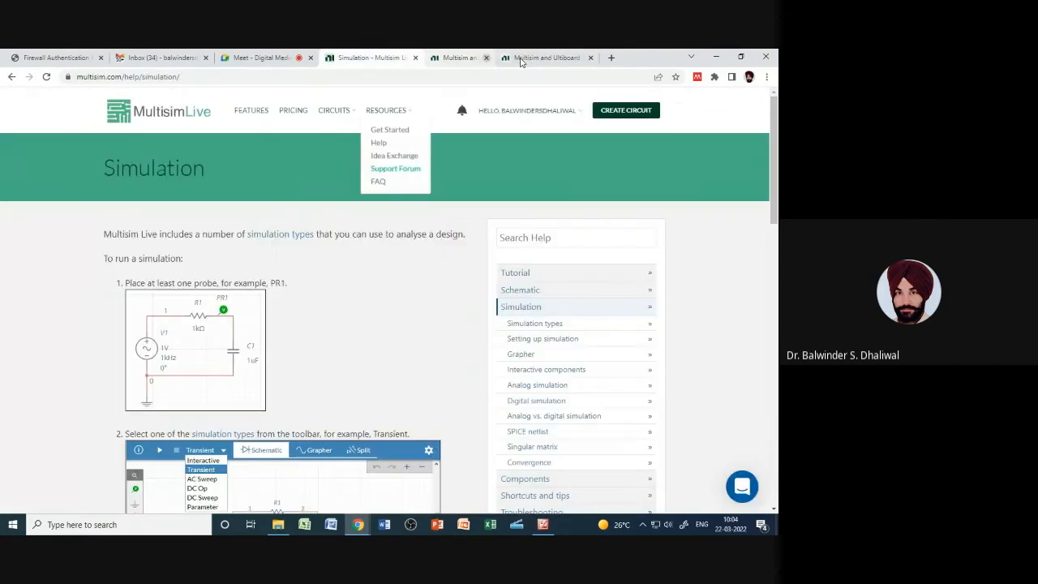
pyautogui.click(490, 57)
pyautogui.click(519, 58)
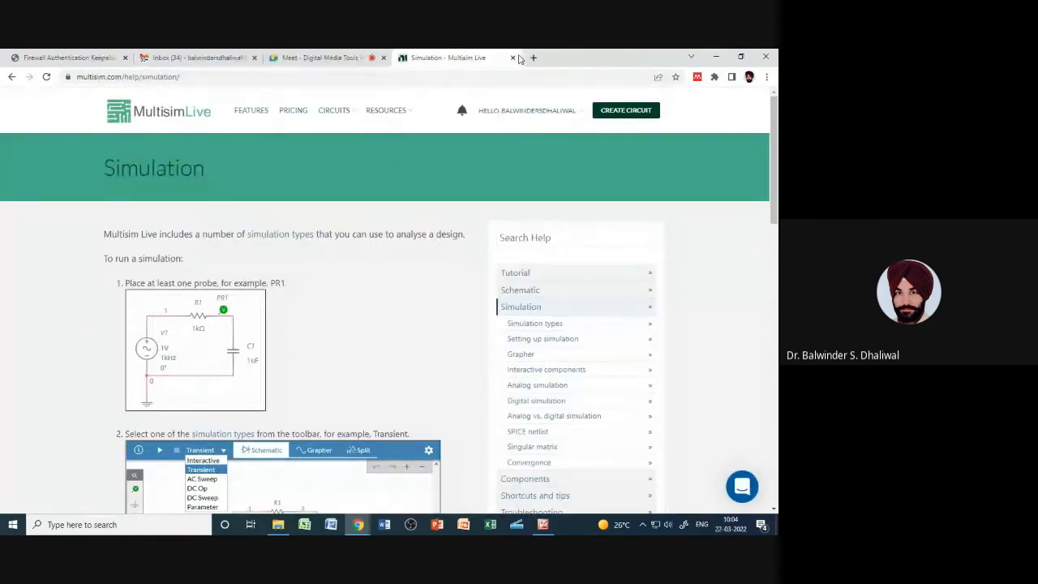
# Open the Multisim Live FAQ from the site's resources and look through the account, support and general questions
pyautogui.moveTo(395, 113)
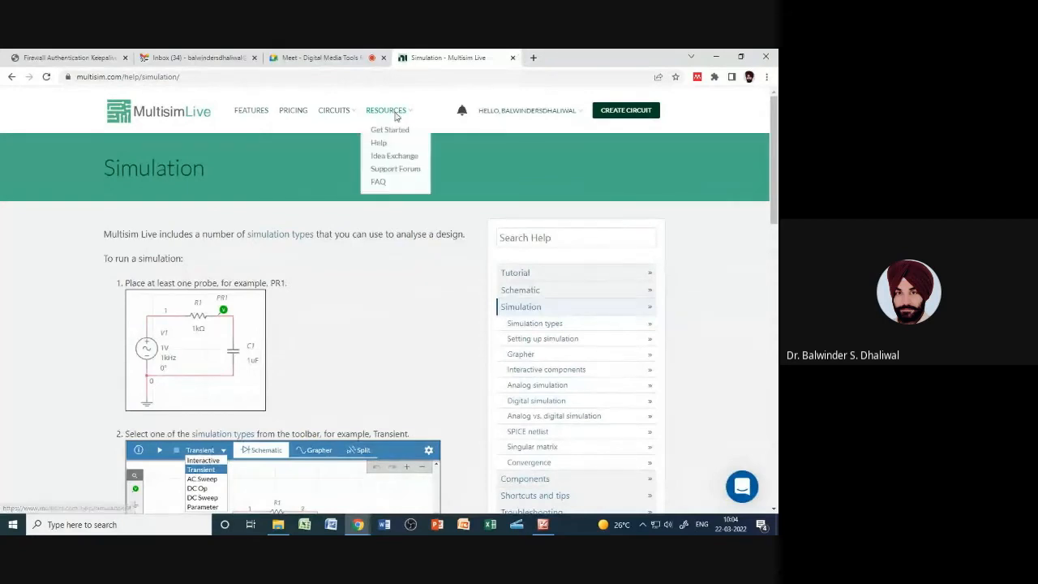
pyautogui.click(378, 182)
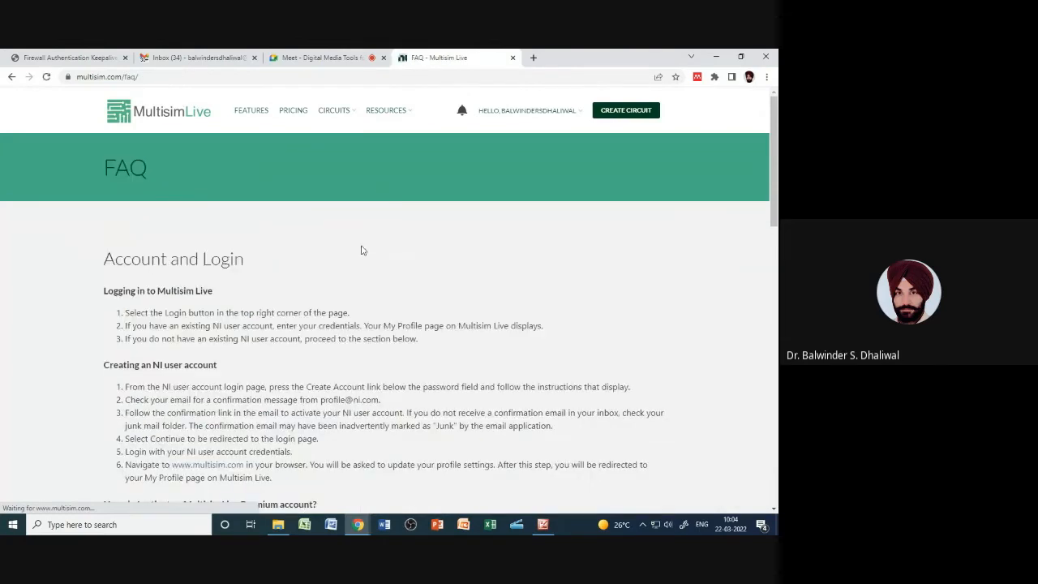
pyautogui.scroll(-2, 363, 267)
pyautogui.scroll(-8, 365, 279)
pyautogui.scroll(5, 363, 288)
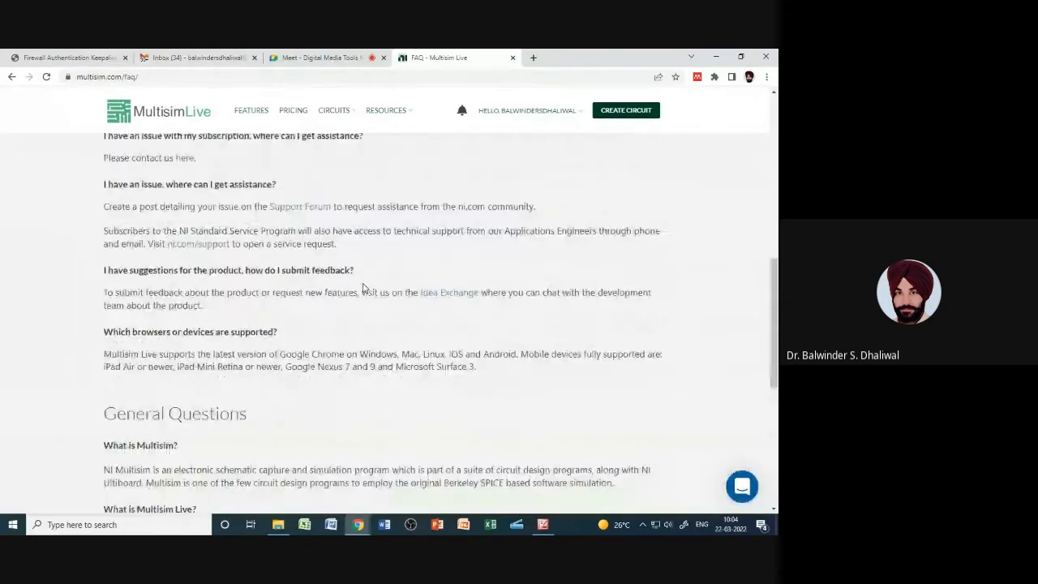
pyautogui.scroll(10, 364, 284)
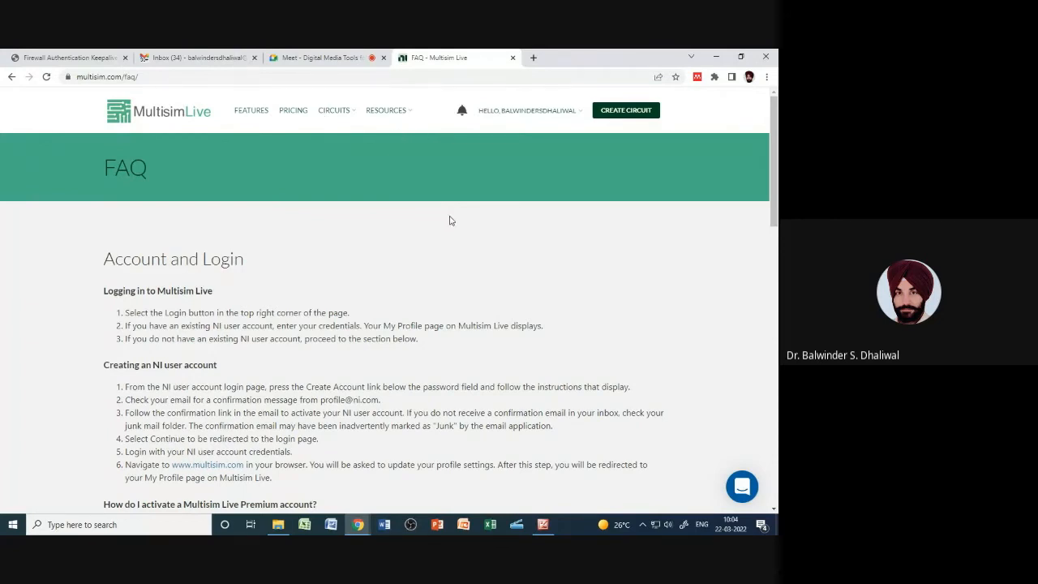
# Return to the Multisim Live home page and create a new blank circuit
pyautogui.click(118, 111)
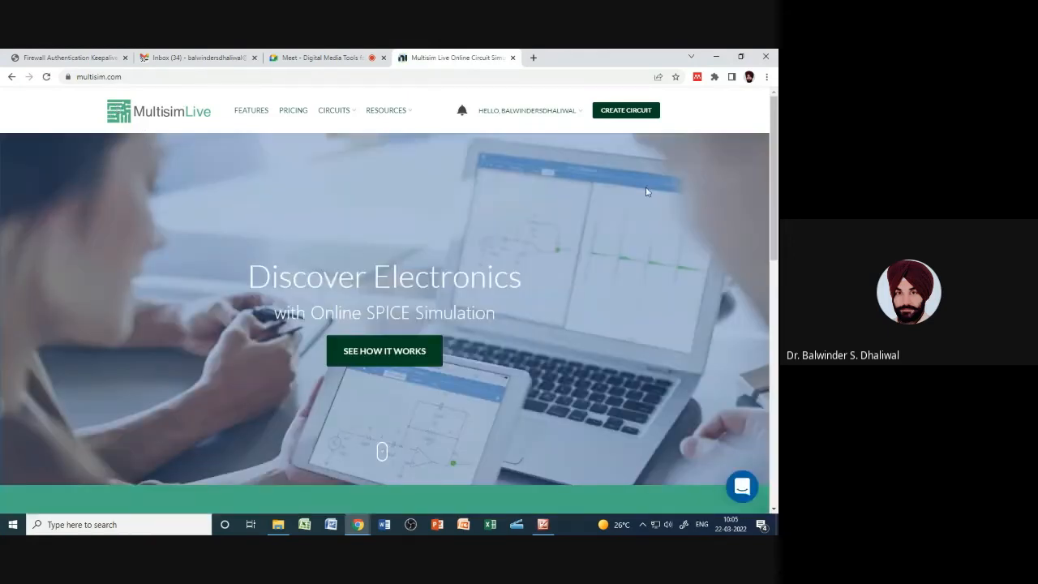
pyautogui.click(623, 117)
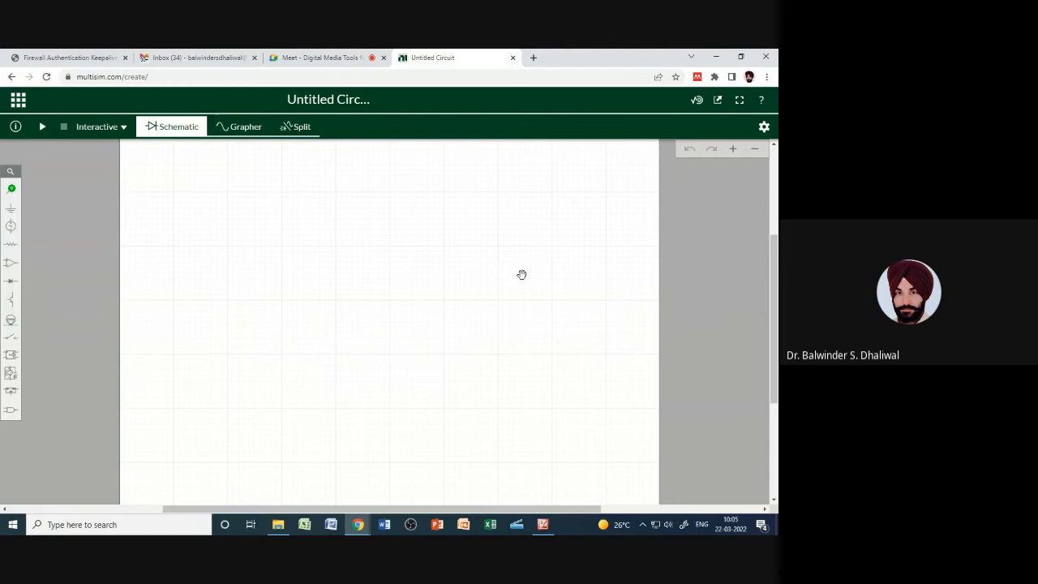
# Switch to the Google Meet call, leave the microphone muted, and return to the untitled circuit
pyautogui.click(325, 59)
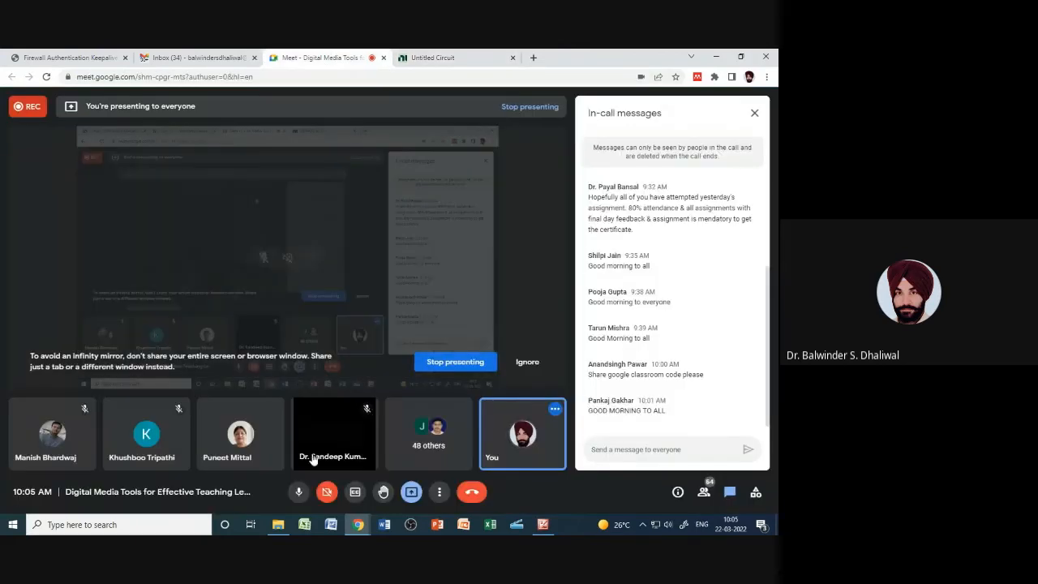
pyautogui.click(299, 492)
pyautogui.click(432, 57)
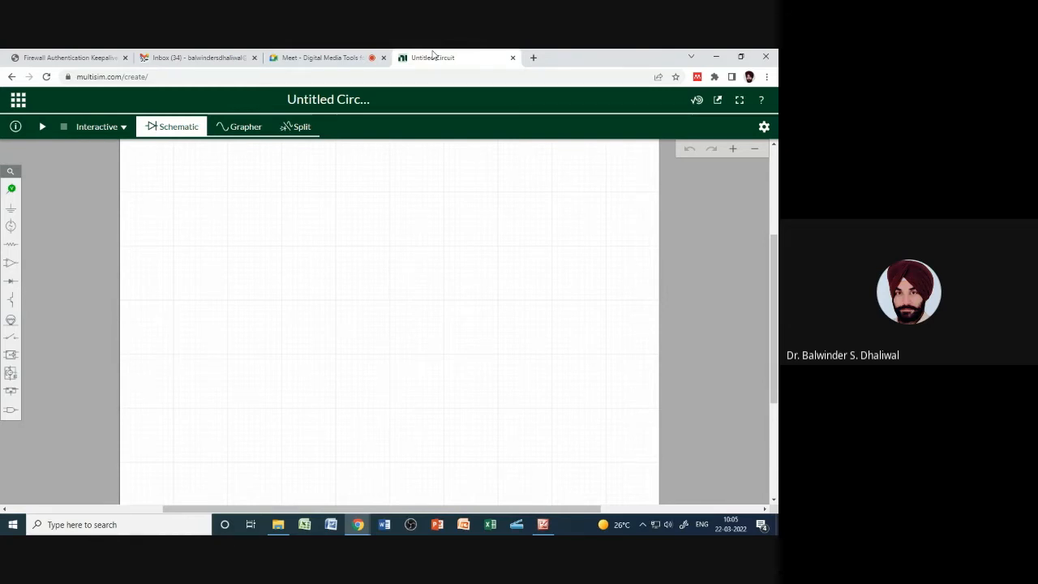
pyautogui.click(325, 57)
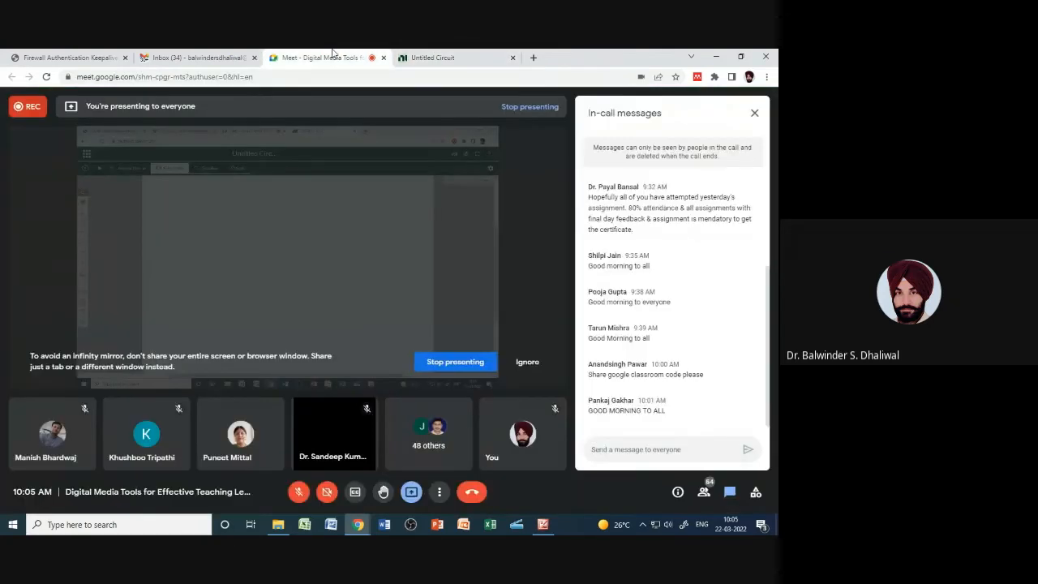
pyautogui.click(298, 491)
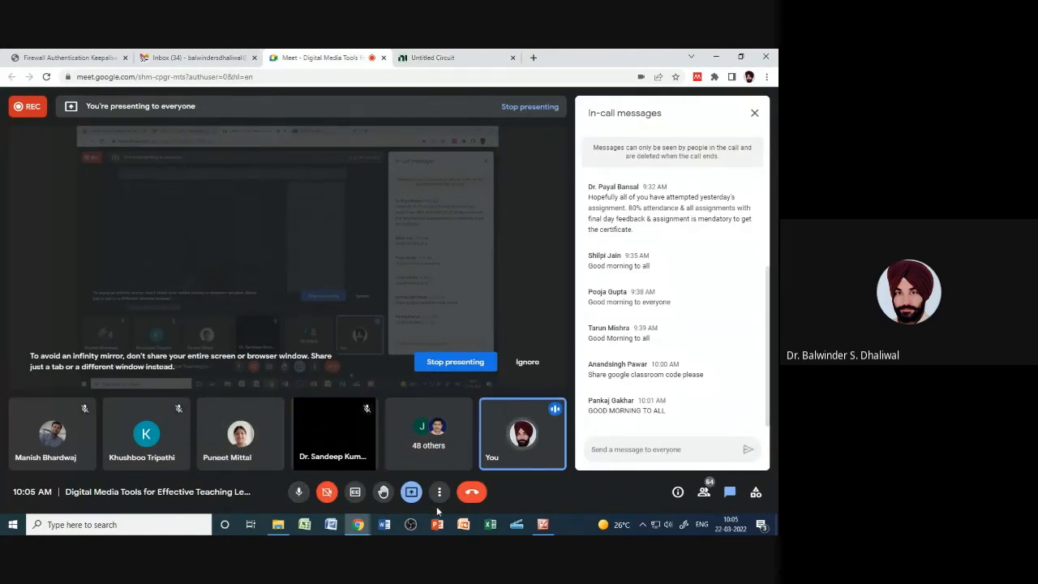
pyautogui.click(300, 492)
pyautogui.click(440, 57)
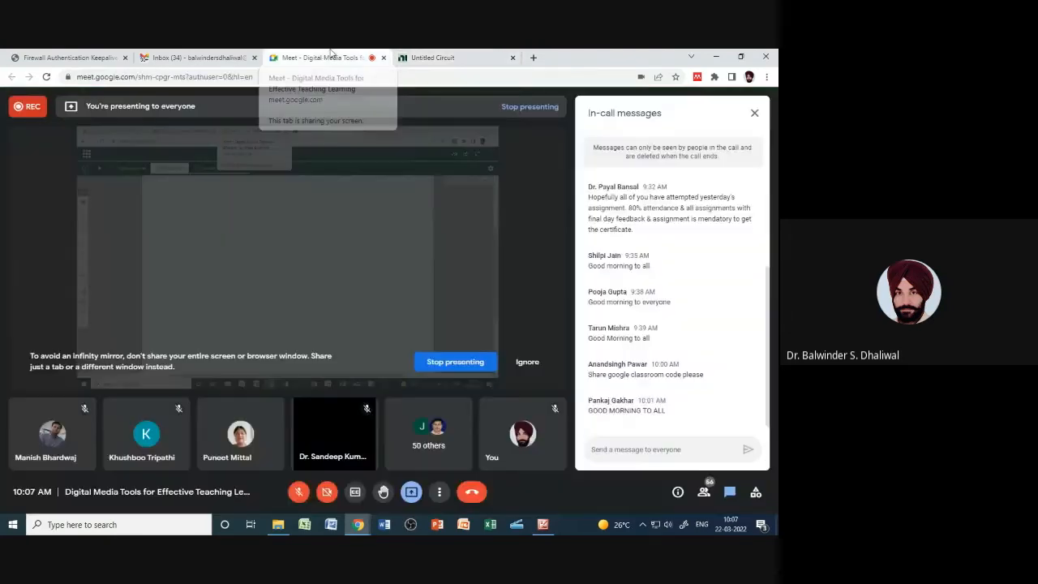
# Unmute the microphone in the Google Meet call and return to the untitled circuit
pyautogui.click(319, 56)
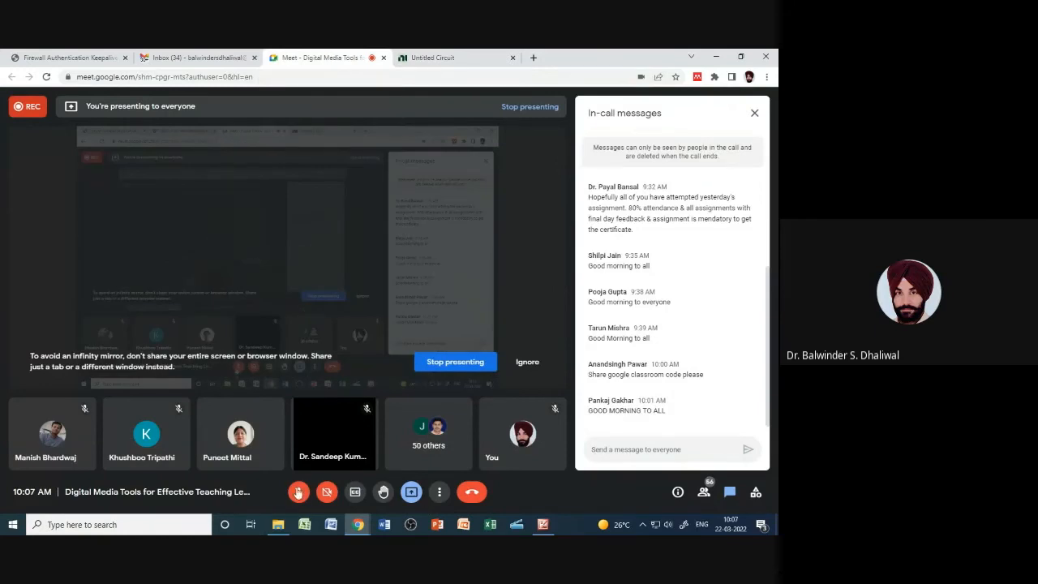
pyautogui.click(298, 493)
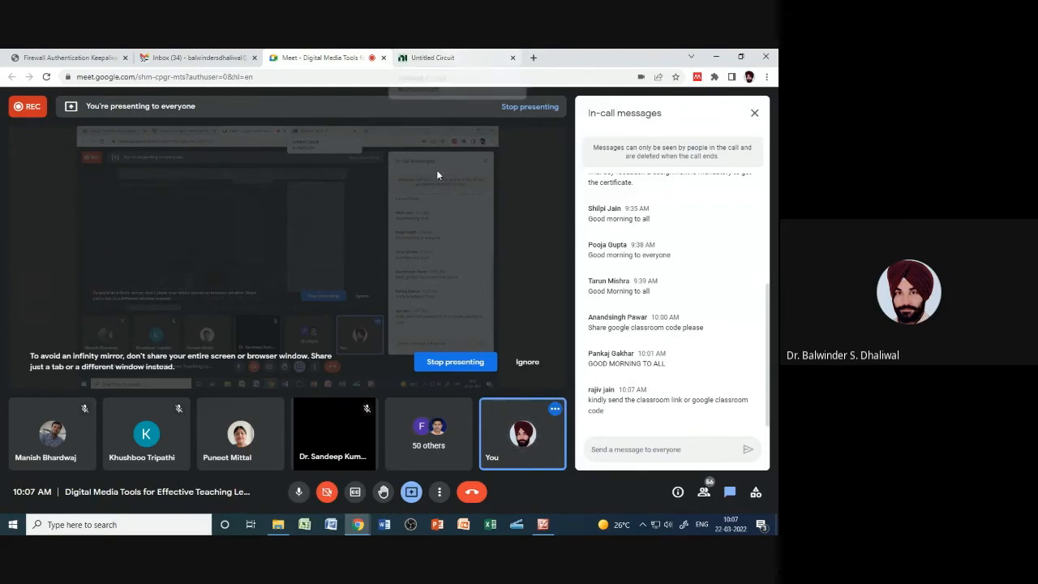
pyautogui.click(451, 56)
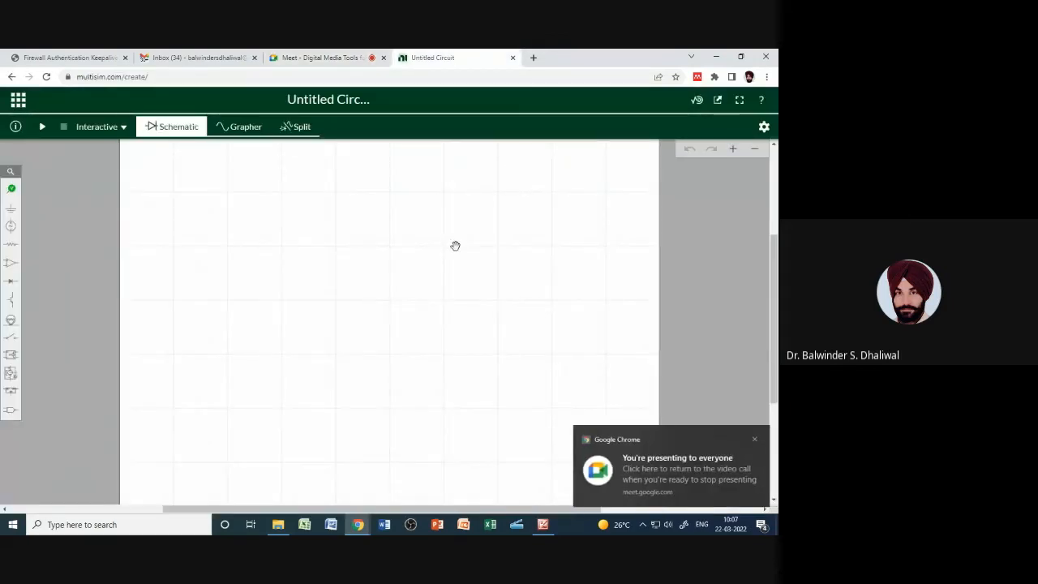
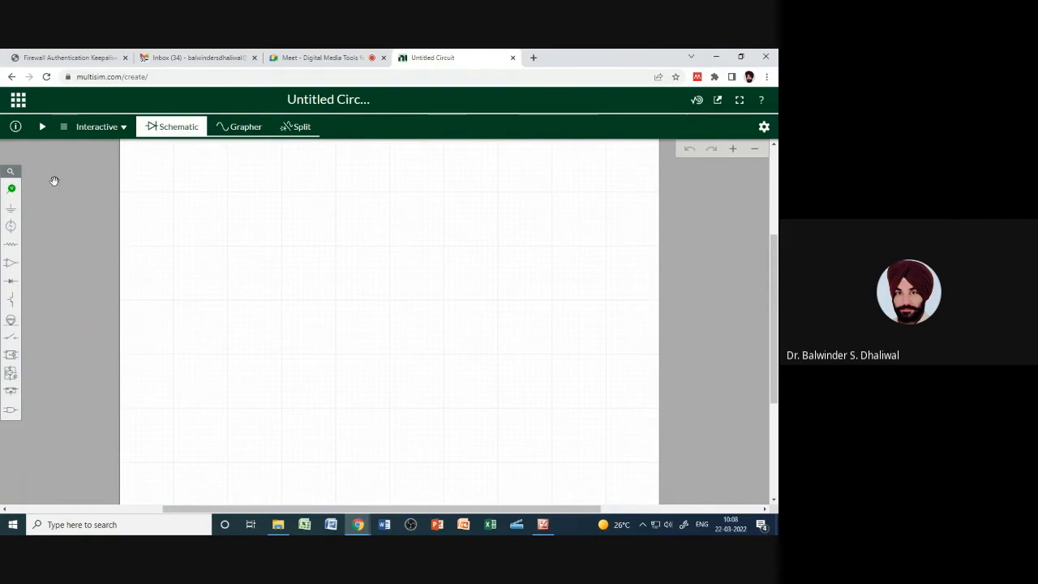
# Examine the analysis and annotation probes available for the schematic
pyautogui.moveTo(774, 300)
pyautogui.mouseDown()
pyautogui.moveTo(774, 258)
pyautogui.moveTo(775, 312)
pyautogui.moveTo(776, 298)
pyautogui.mouseUp()
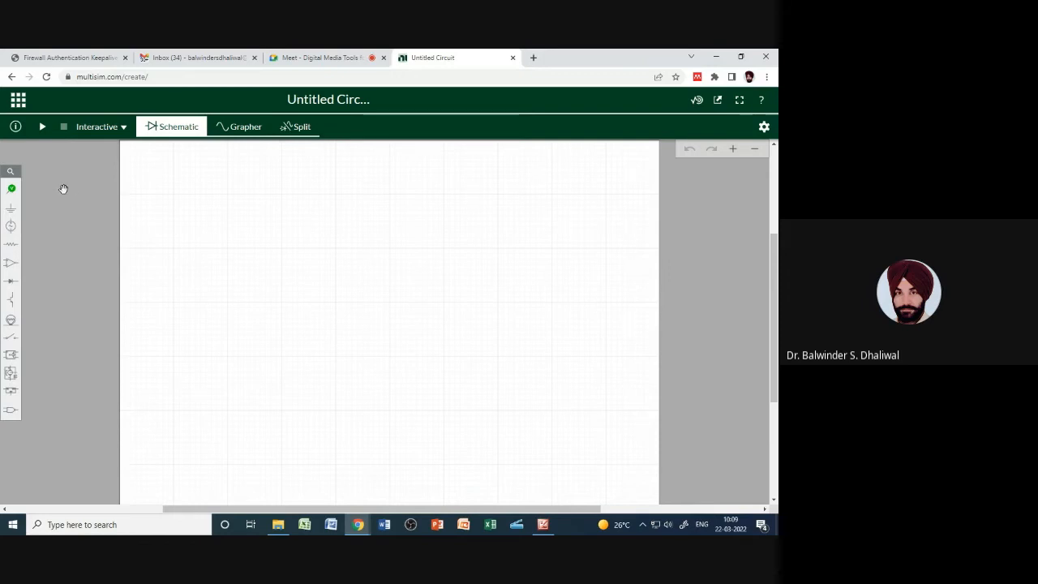
pyautogui.click(12, 191)
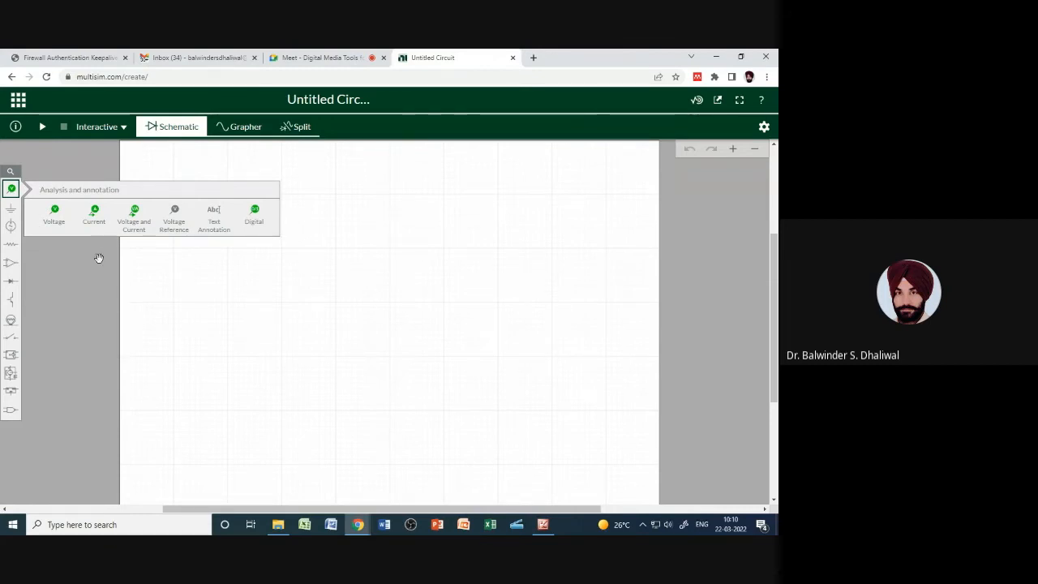
# Try placing a ground symbol on the blank schematic and delete it again
pyautogui.click(12, 211)
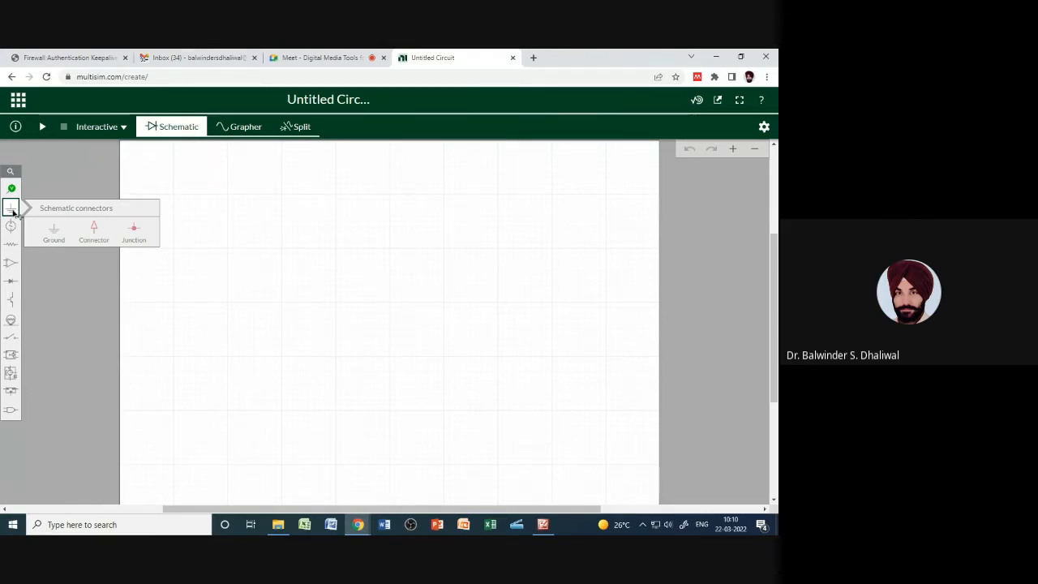
pyautogui.click(52, 231)
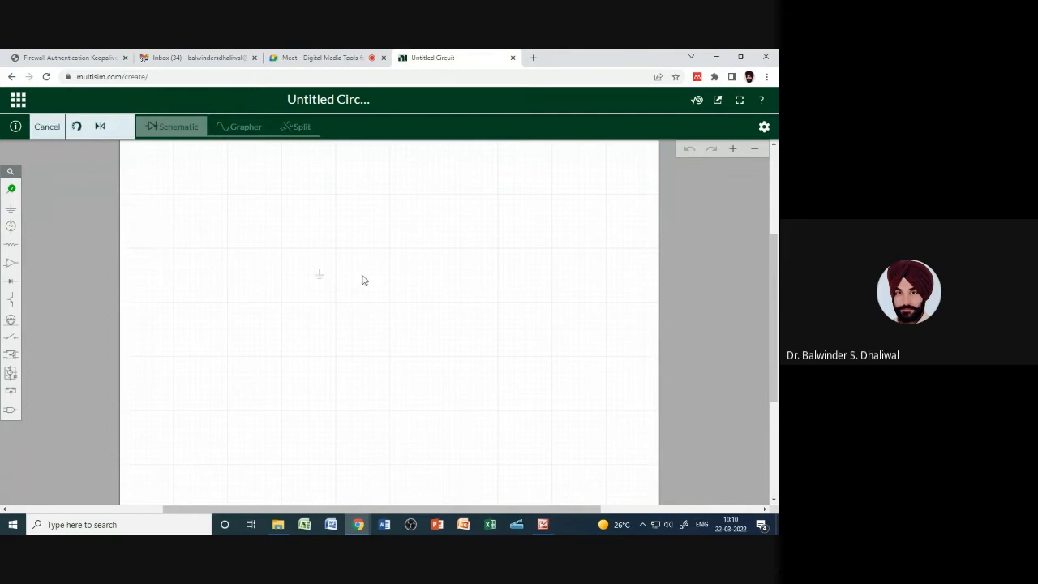
pyautogui.click(254, 273)
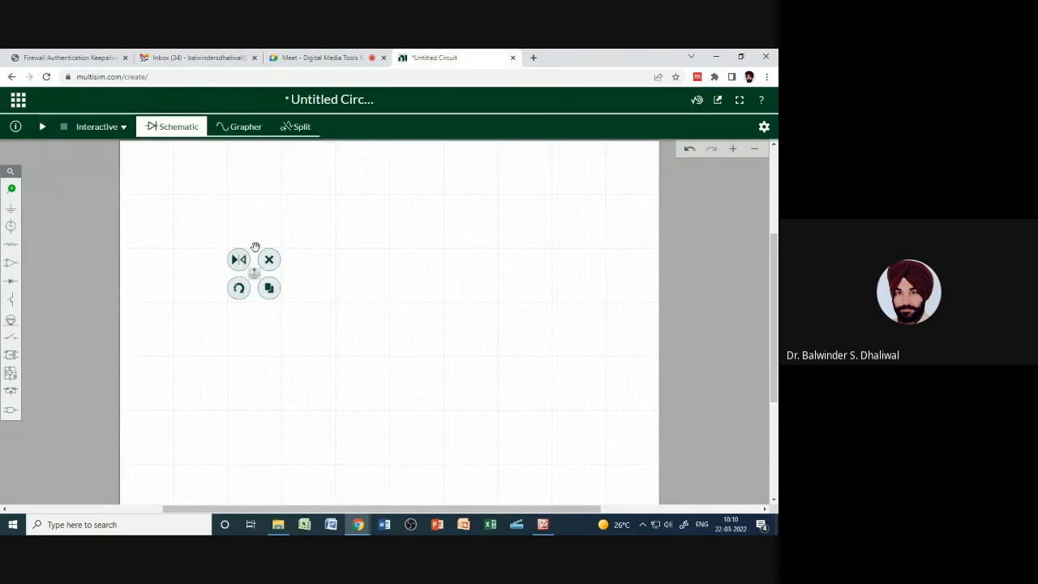
pyautogui.moveTo(255, 274)
pyautogui.mouseDown()
pyautogui.moveTo(362, 306)
pyautogui.moveTo(334, 324)
pyautogui.moveTo(247, 272)
pyautogui.mouseUp()
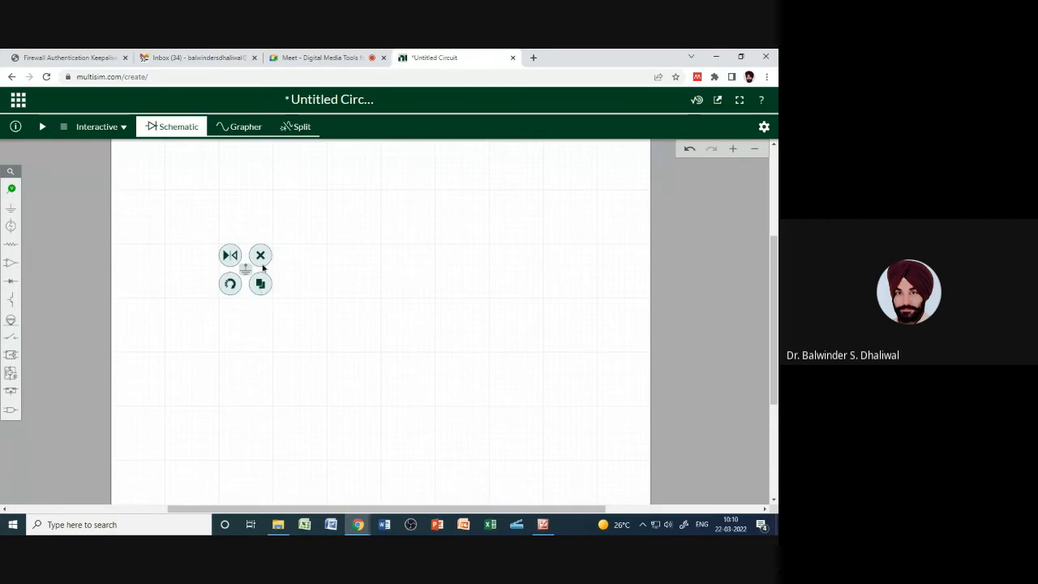
pyautogui.click(261, 256)
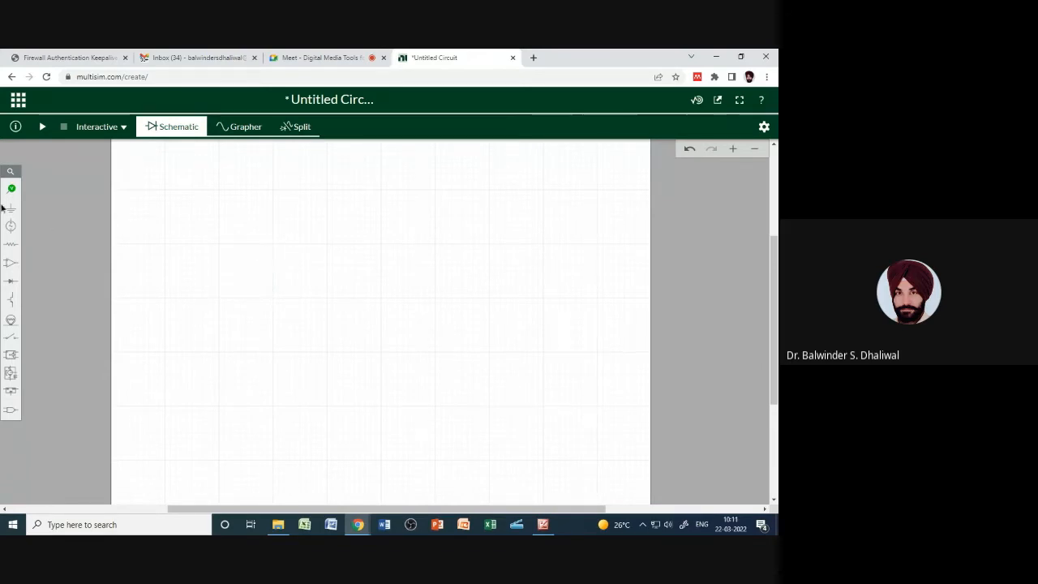
# Look through the schematic connectors, sources and passive components, including the available transformer types
pyautogui.moveTo(11, 210)
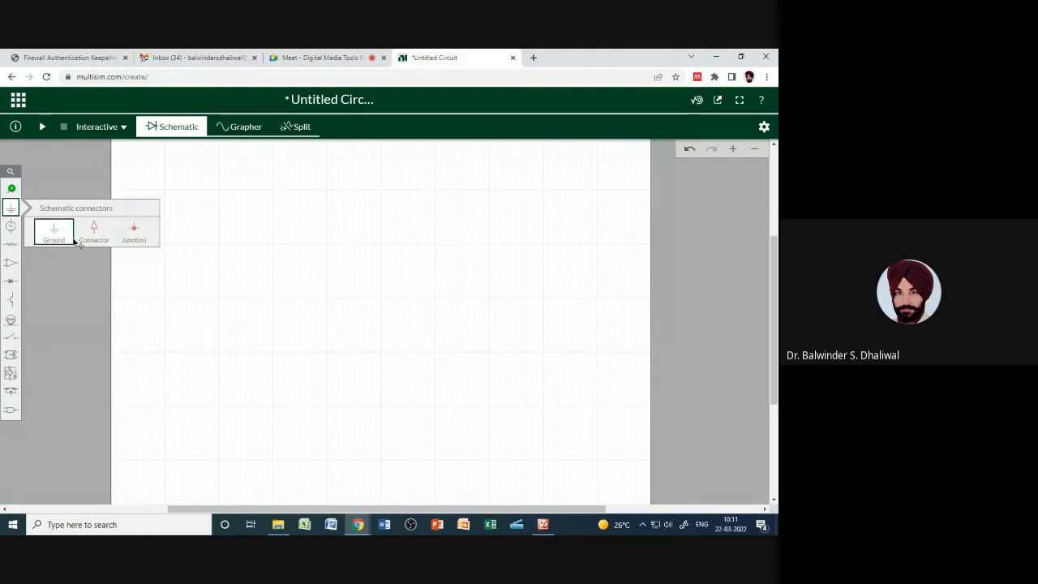
pyautogui.click(11, 227)
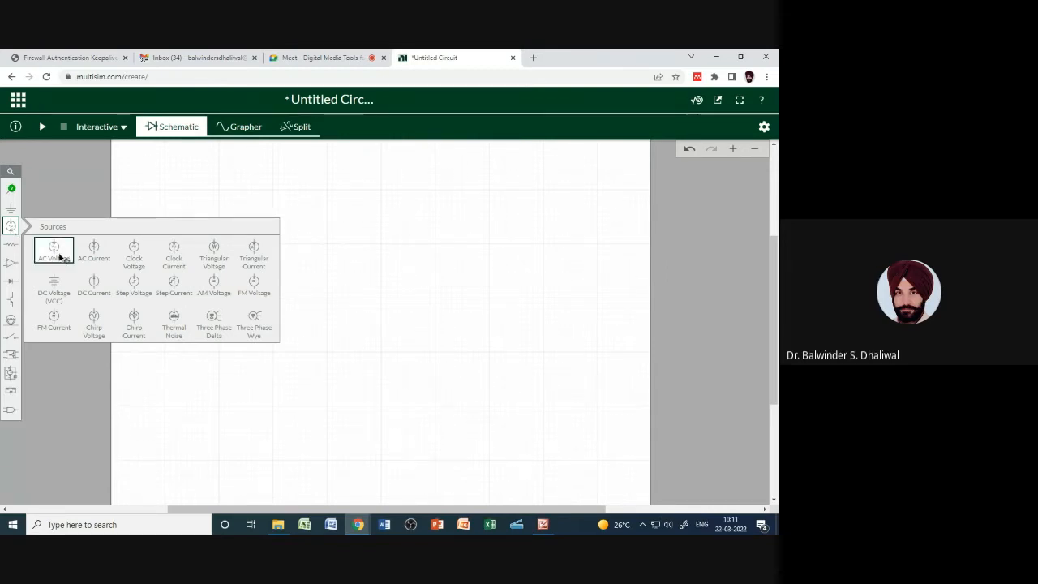
pyautogui.click(14, 247)
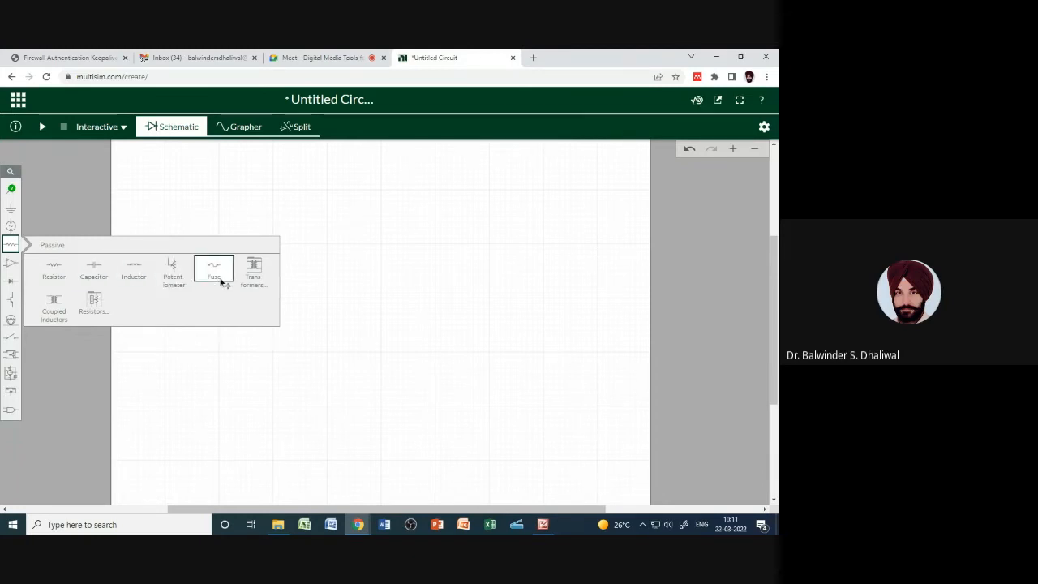
pyautogui.click(254, 273)
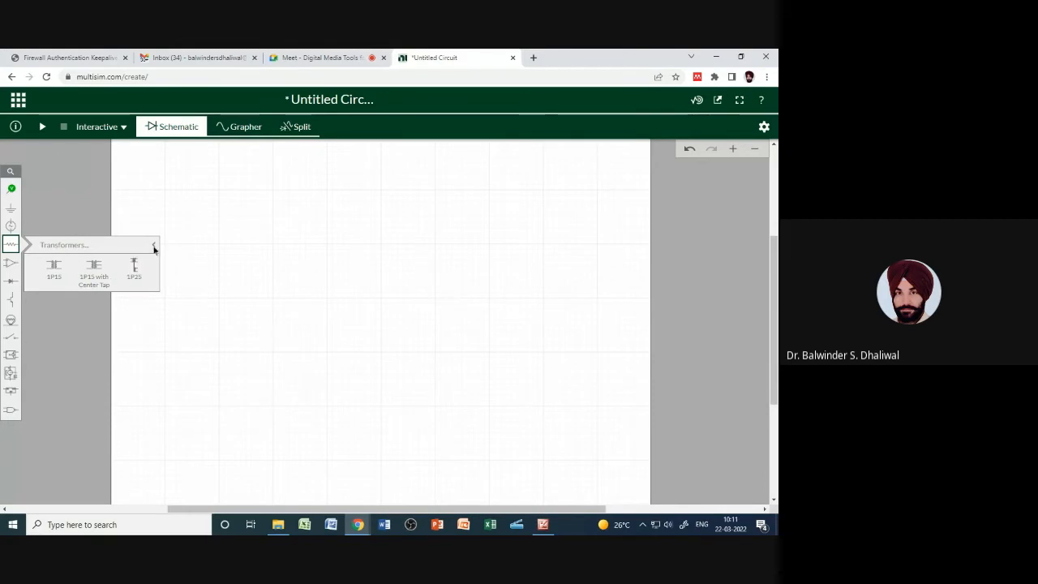
pyautogui.click(153, 245)
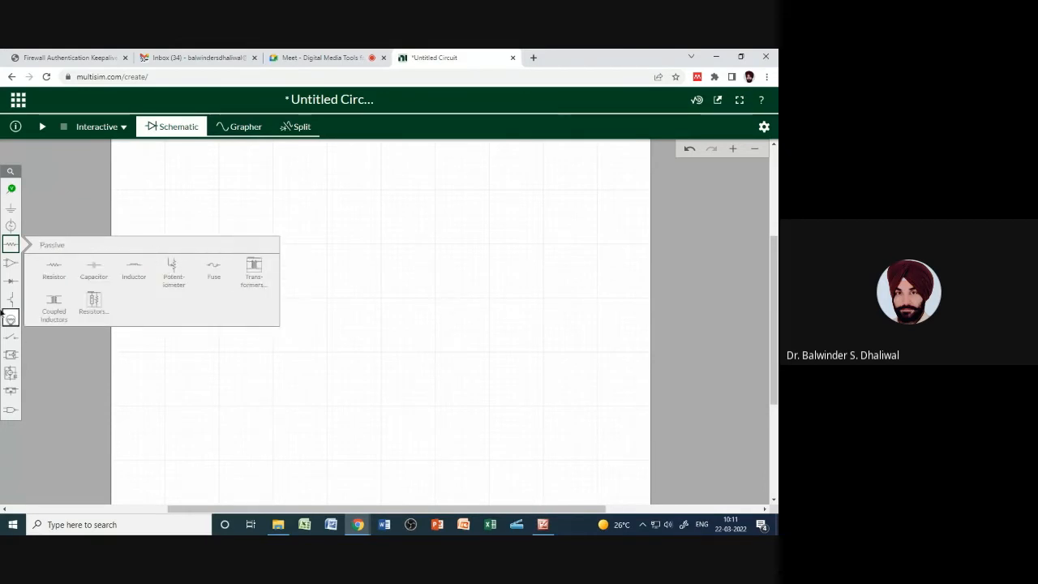
# Look through the additional passive resistor types and the analog components, including the specific opamp models
pyautogui.click(96, 311)
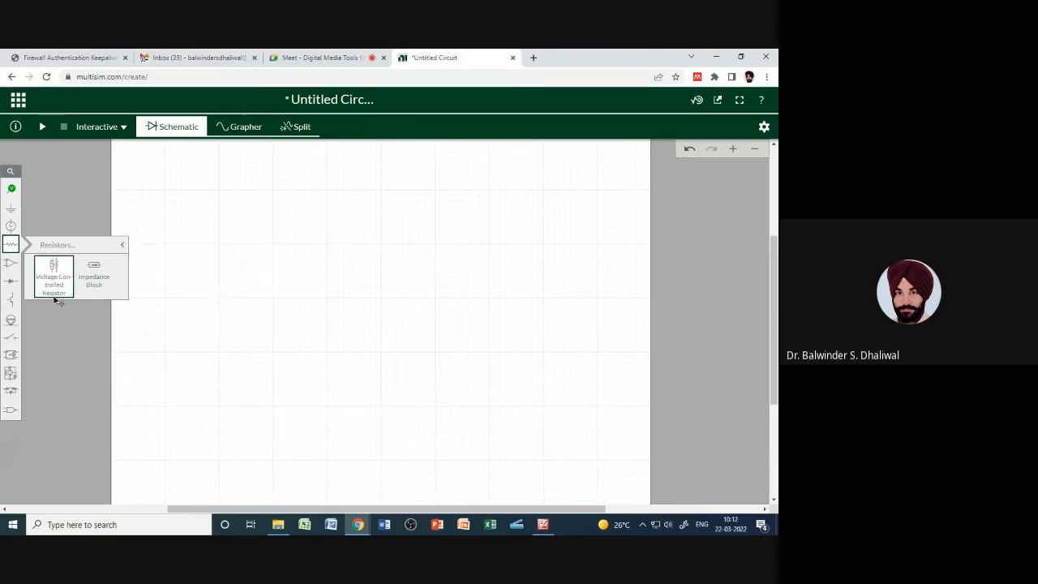
pyautogui.click(119, 246)
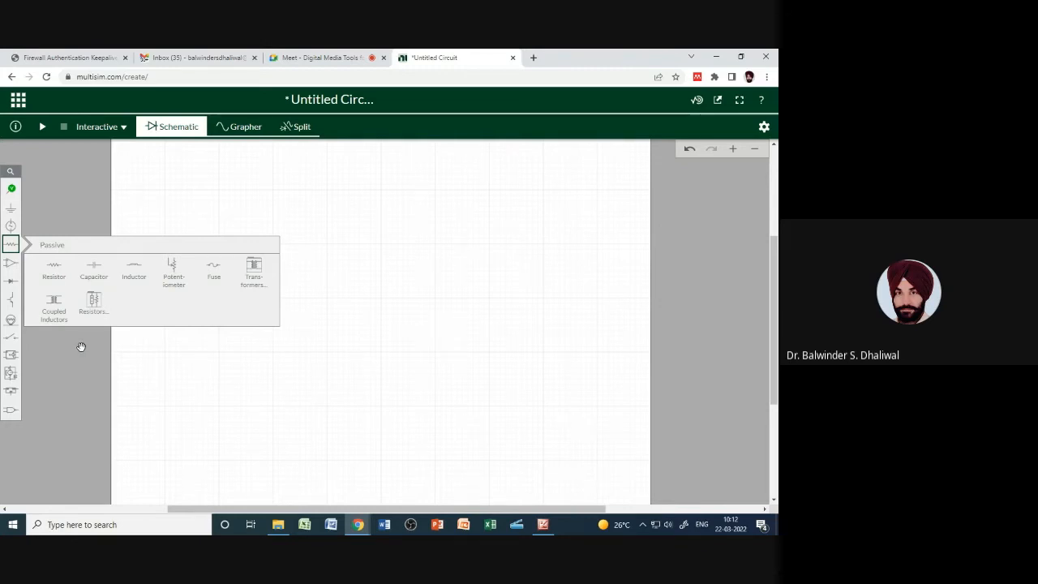
pyautogui.click(10, 263)
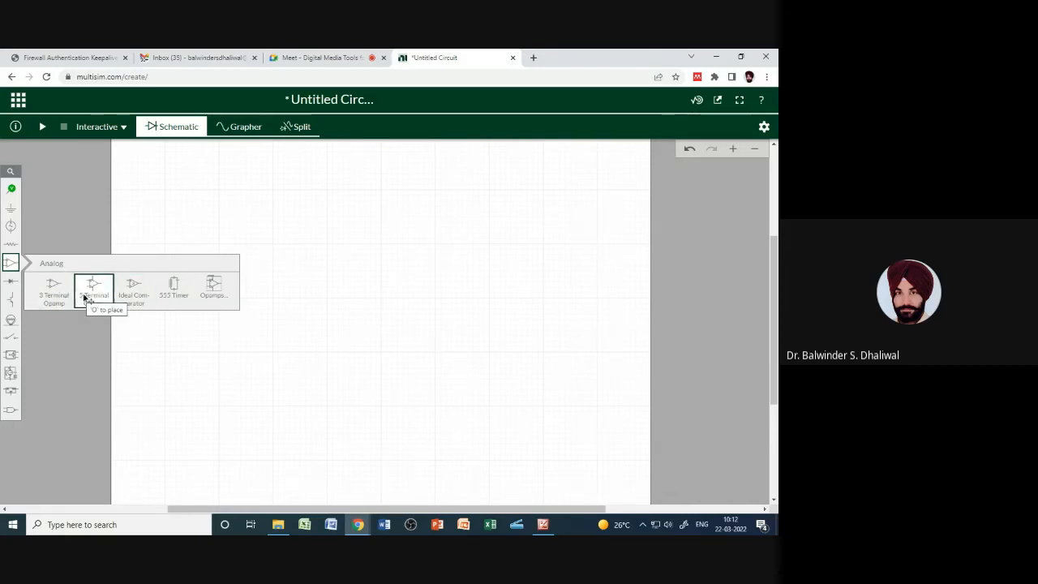
pyautogui.click(211, 294)
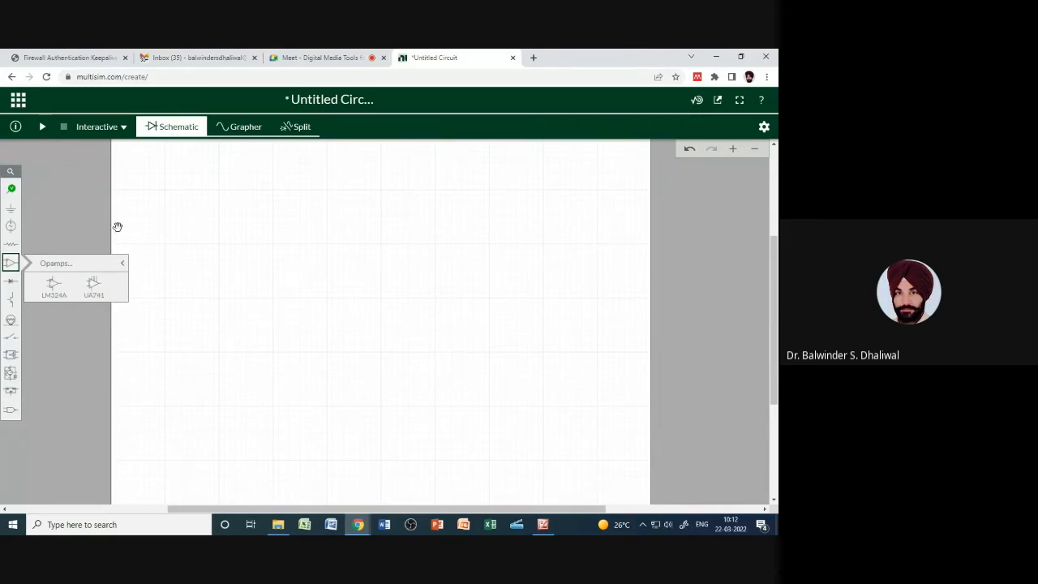
pyautogui.click(123, 263)
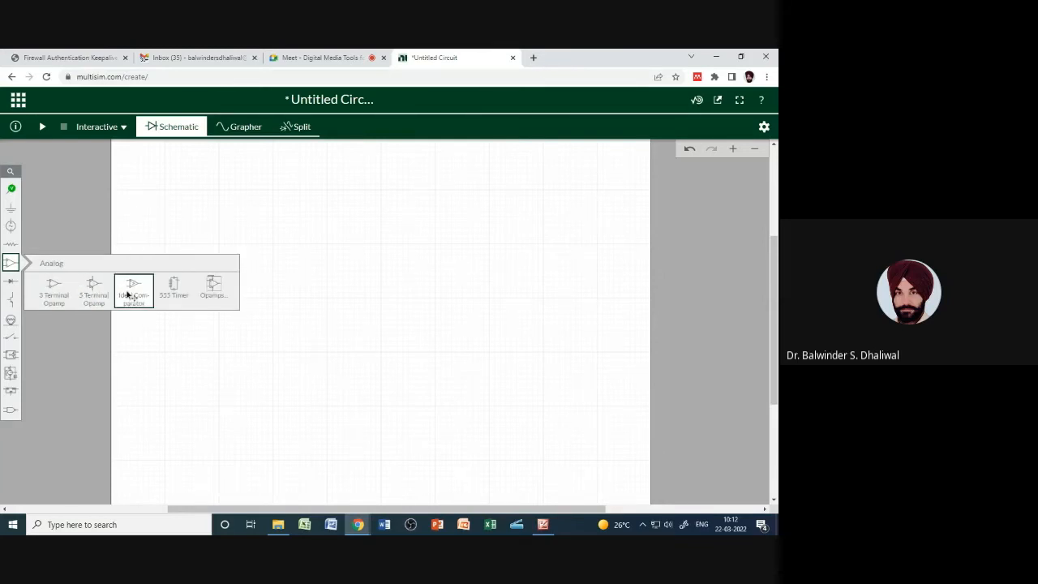
pyautogui.click(212, 287)
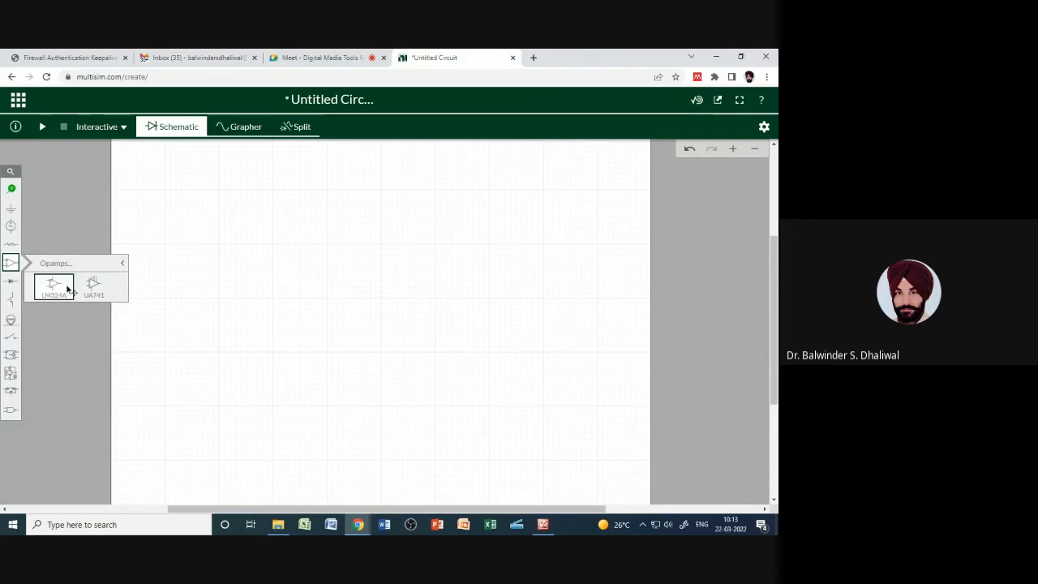
pyautogui.click(123, 266)
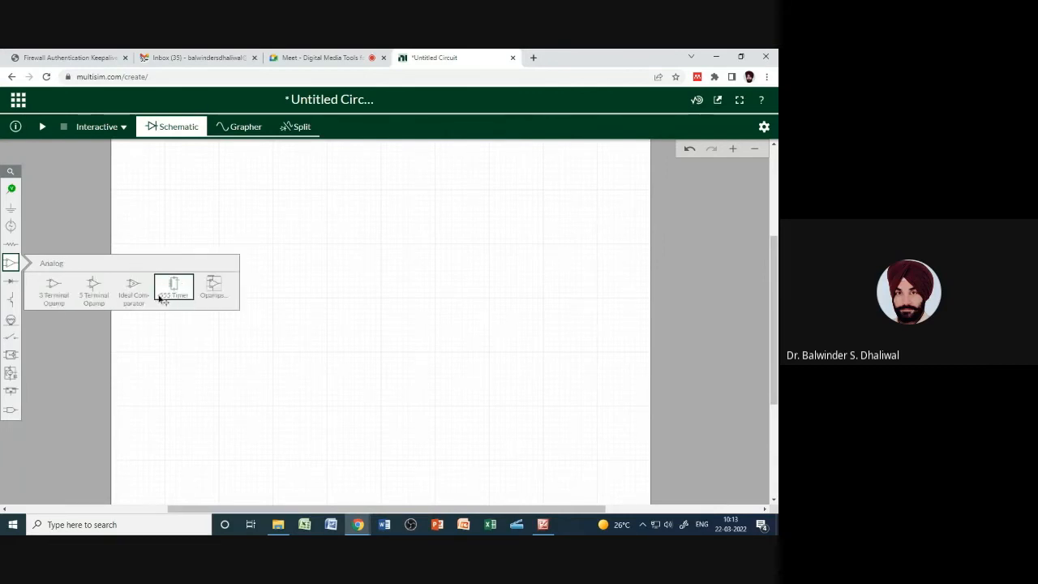
# Examine the diode and transistor components, including the general purpose diodes and the specific NPN and PNP models
pyautogui.click(13, 284)
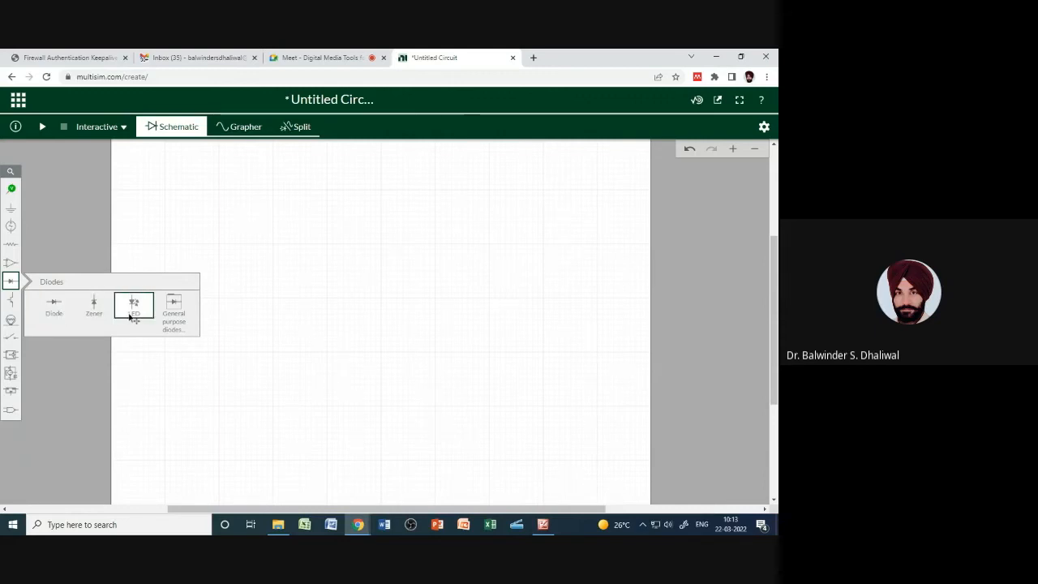
pyautogui.click(172, 323)
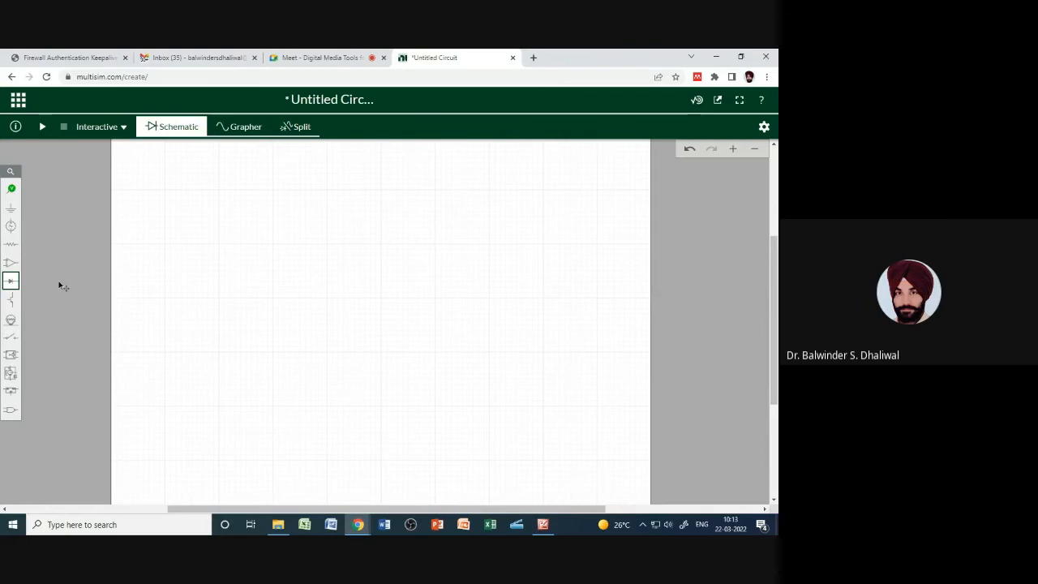
pyautogui.click(12, 300)
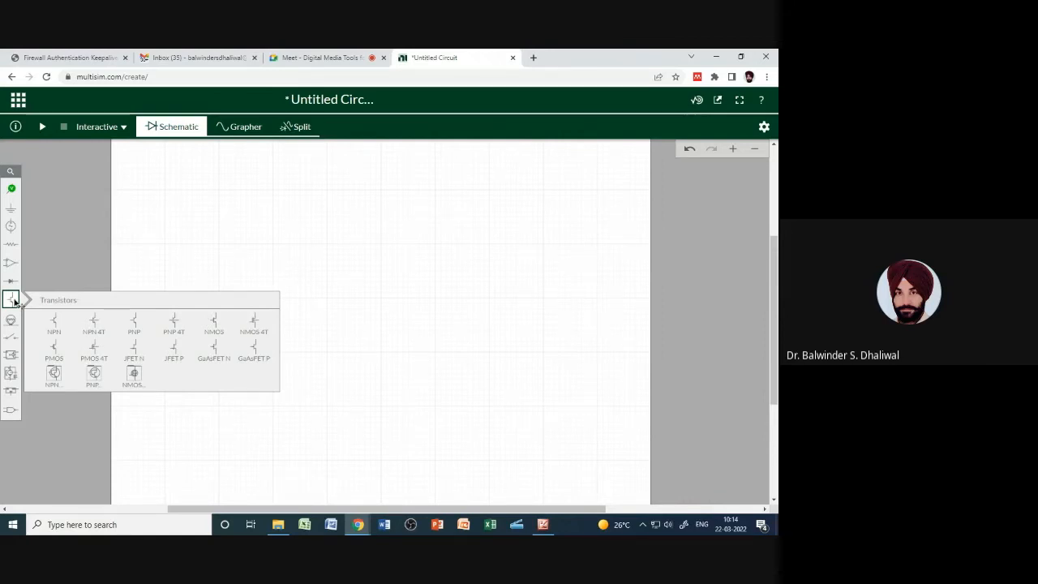
pyautogui.click(50, 372)
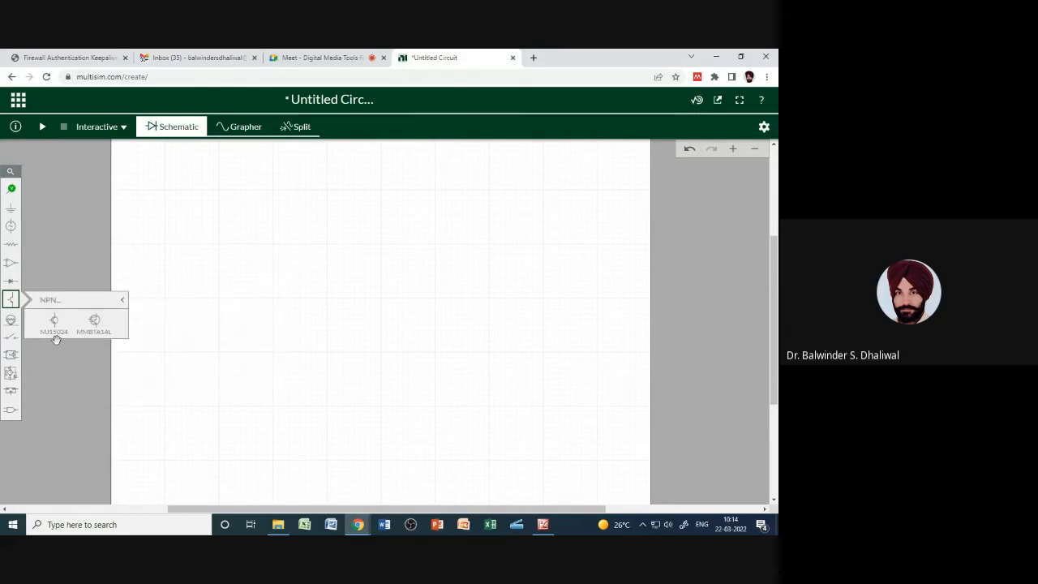
pyautogui.click(123, 301)
pyautogui.click(97, 371)
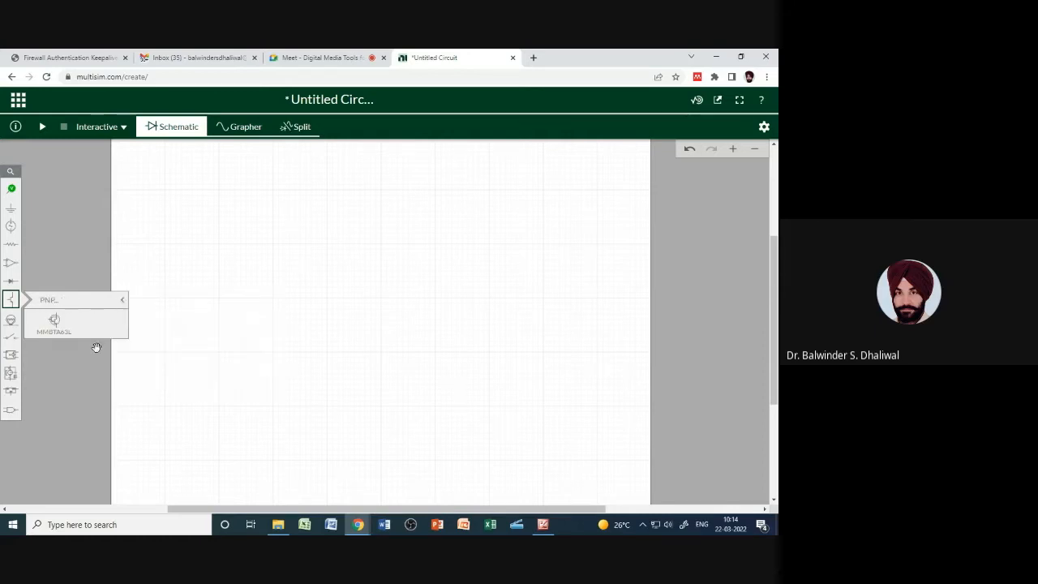
pyautogui.click(123, 300)
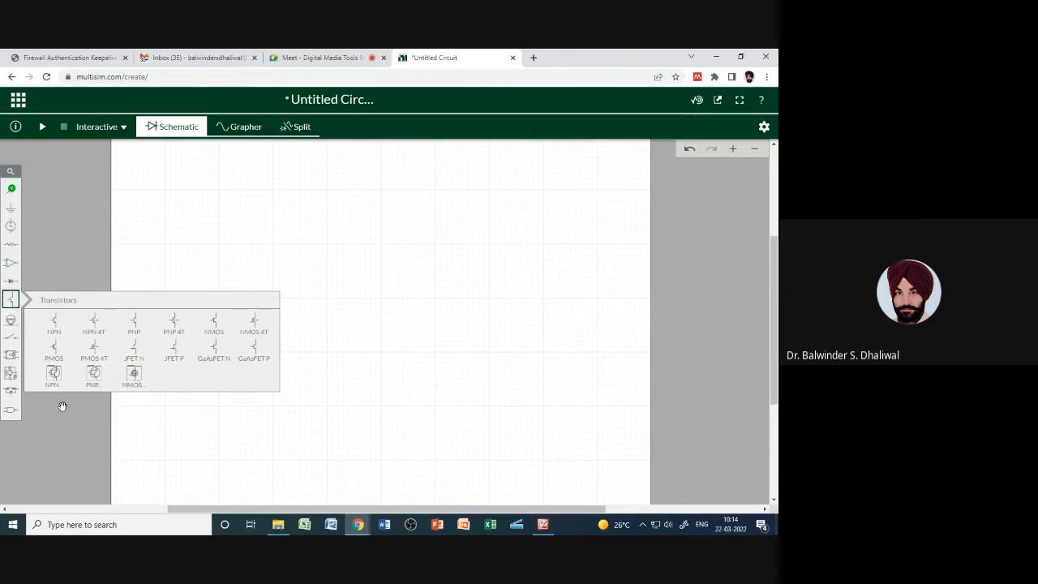
# Review the components offered as indicators, switches and modeling blocks
pyautogui.click(11, 322)
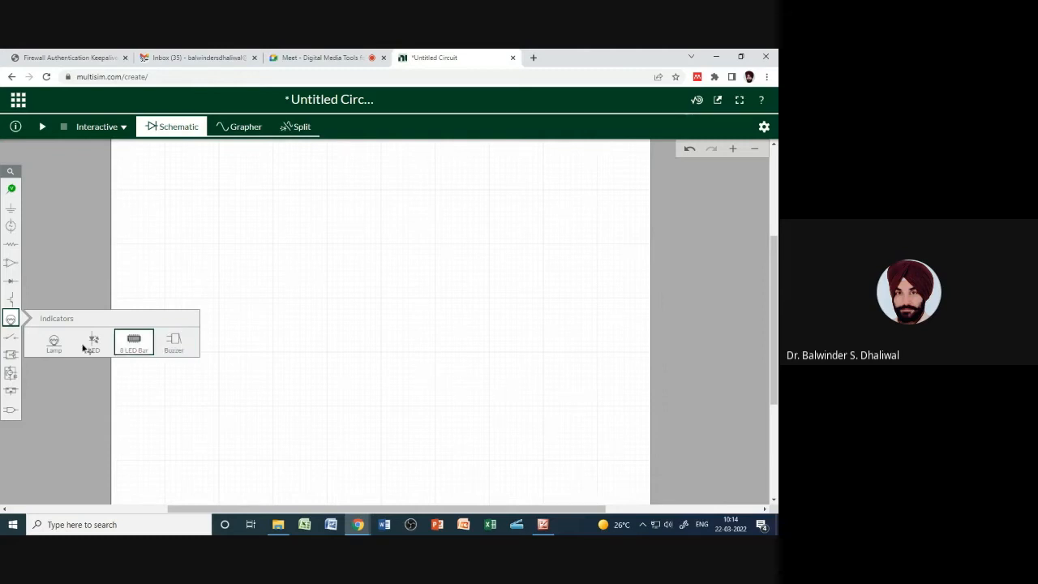
pyautogui.moveTo(6, 336)
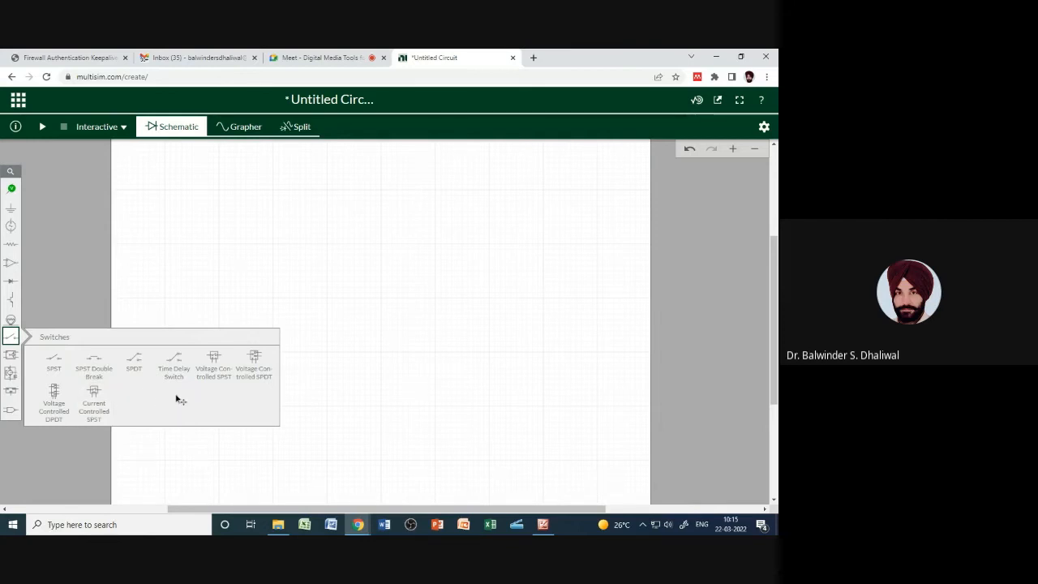
pyautogui.click(10, 358)
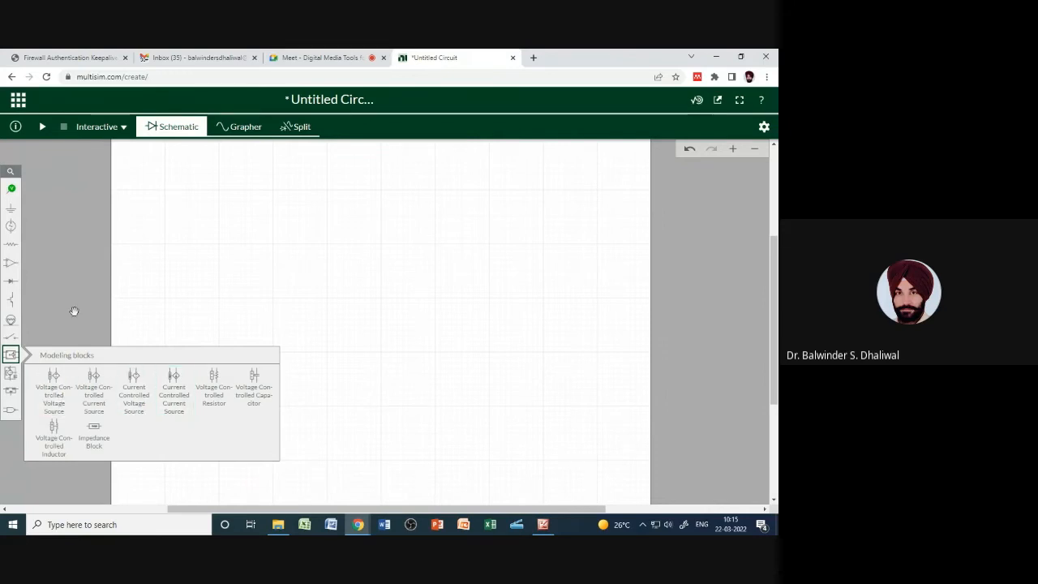
# Examine the electromechanical components with their machines and motion controllers, and the linear regulators among the power components
pyautogui.click(8, 373)
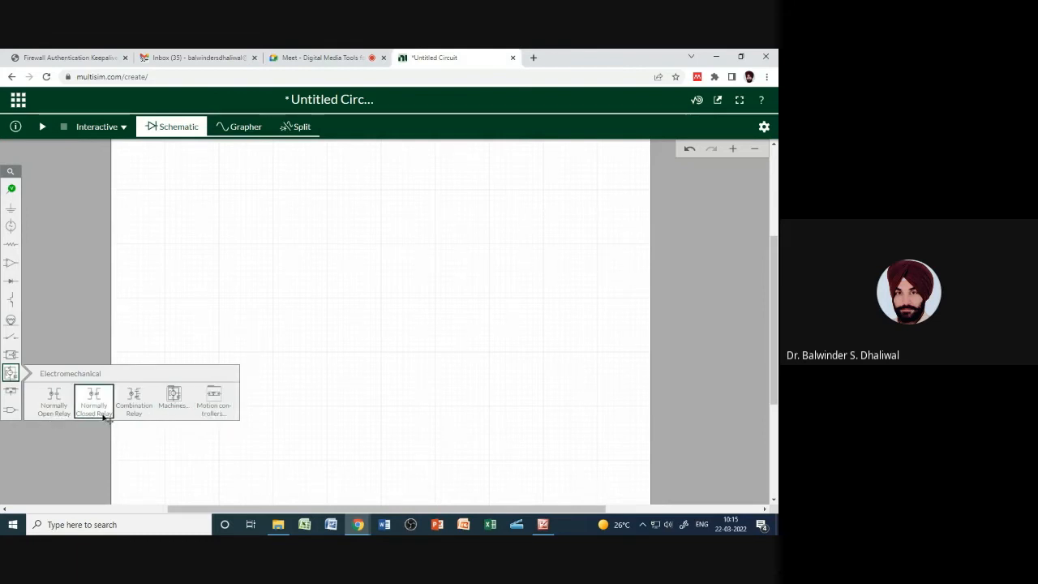
pyautogui.click(180, 411)
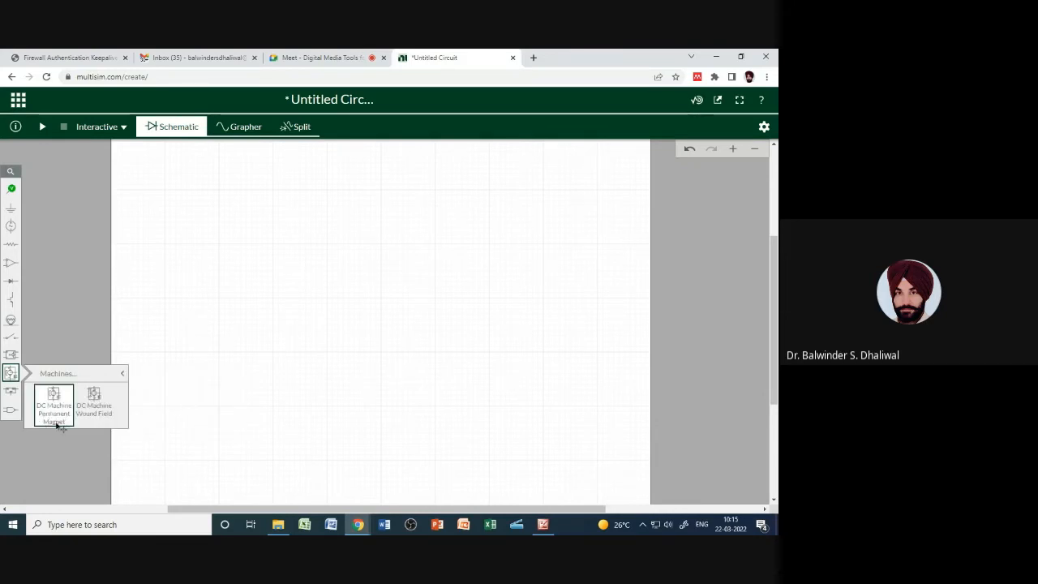
pyautogui.click(123, 373)
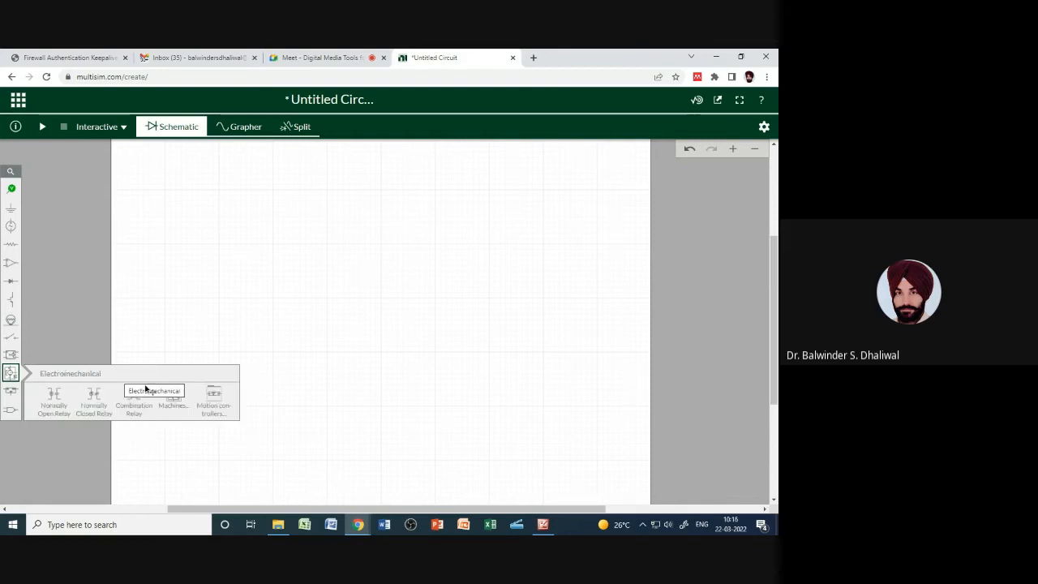
pyautogui.click(212, 414)
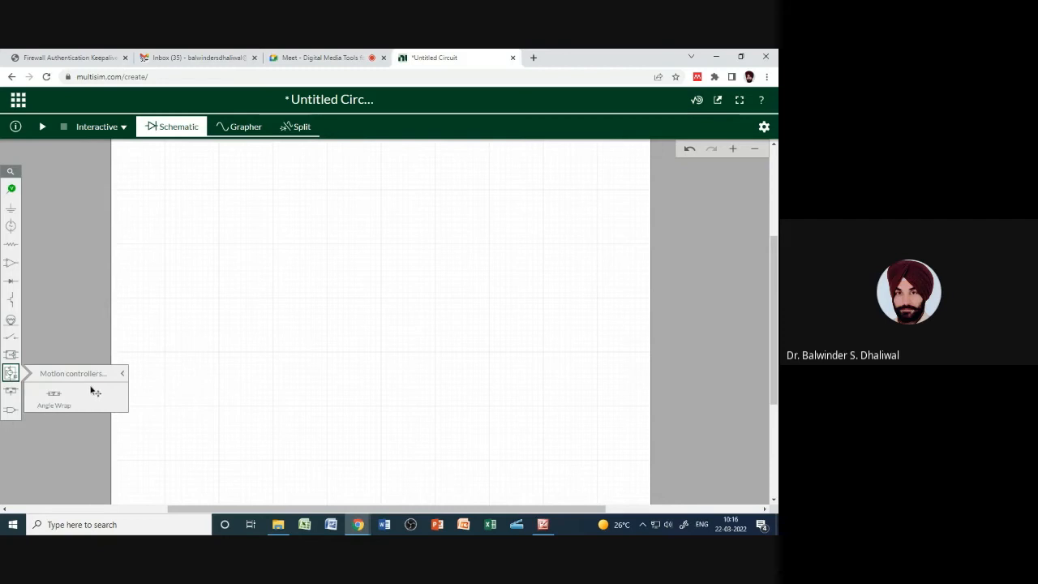
pyautogui.click(108, 376)
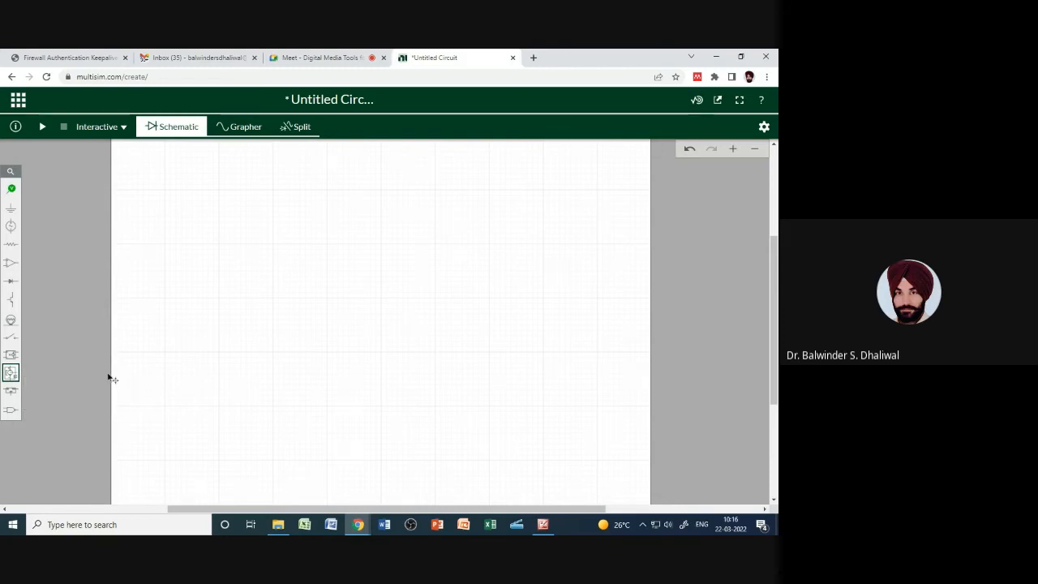
pyautogui.click(16, 393)
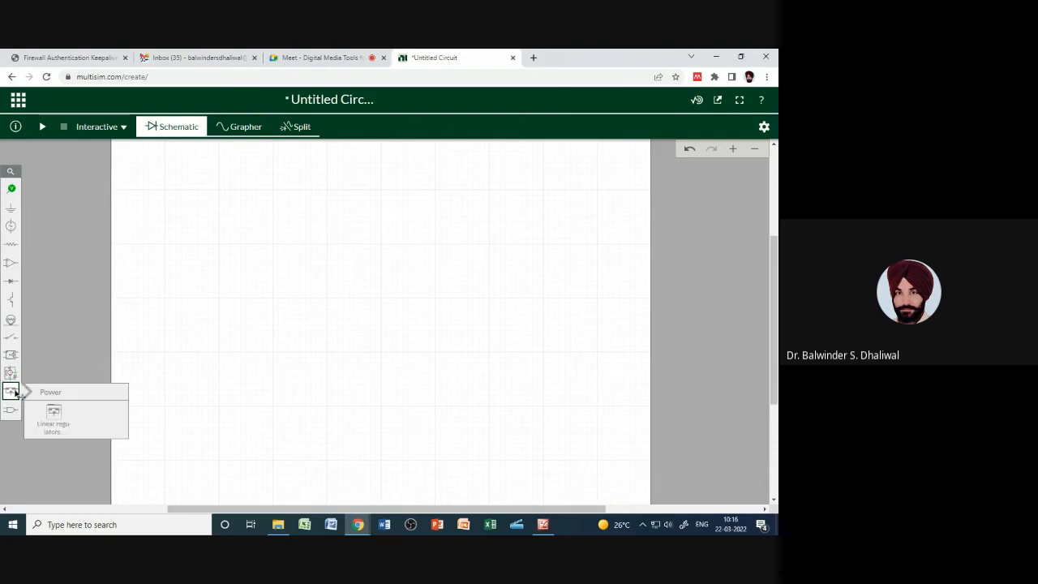
pyautogui.click(54, 420)
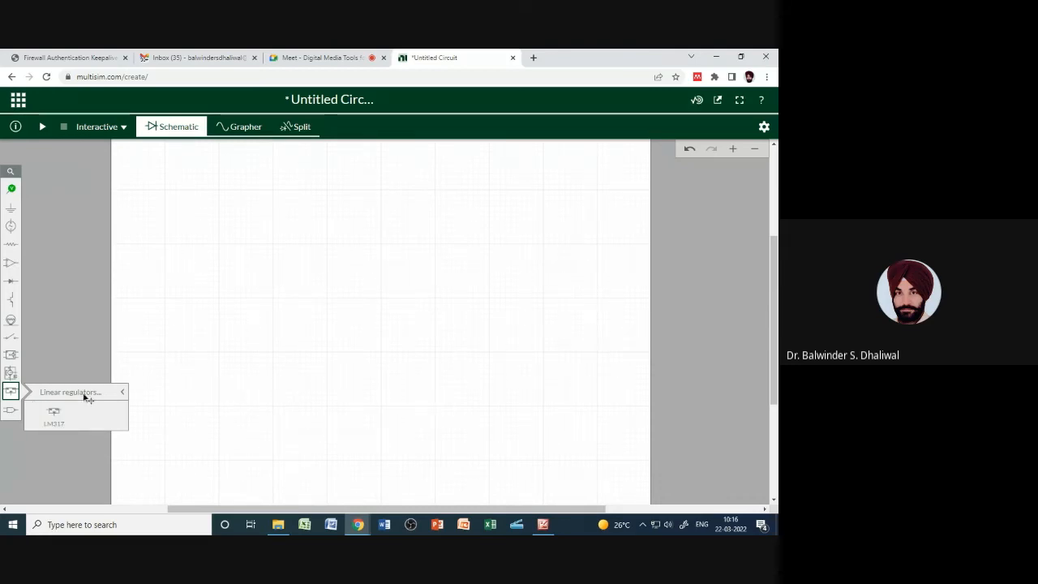
pyautogui.click(83, 395)
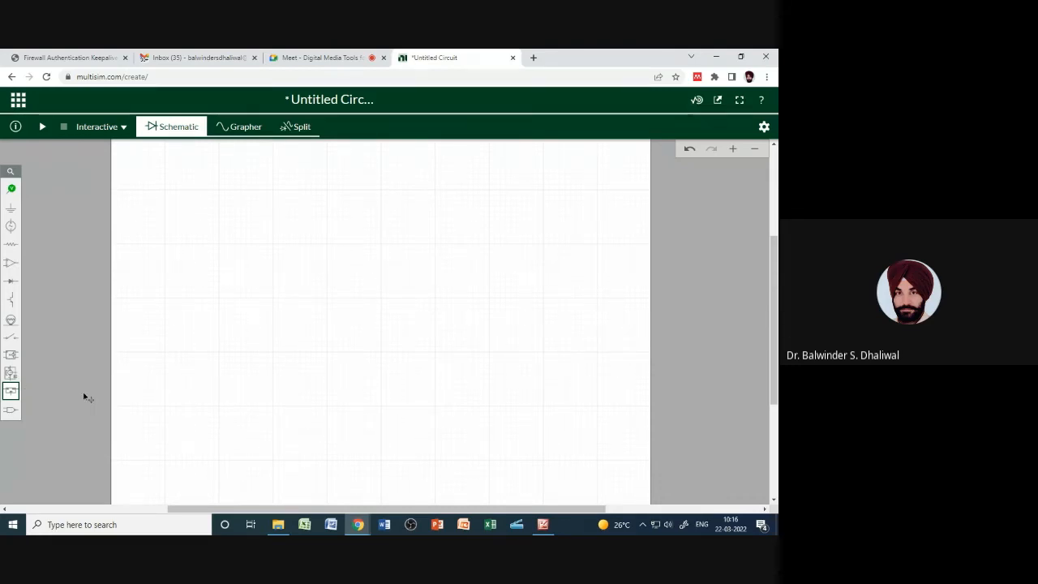
# Look through the digital components, checking the input variants of the AND, OR, NAND, NOR, XOR and XNOR gates
pyautogui.click(13, 412)
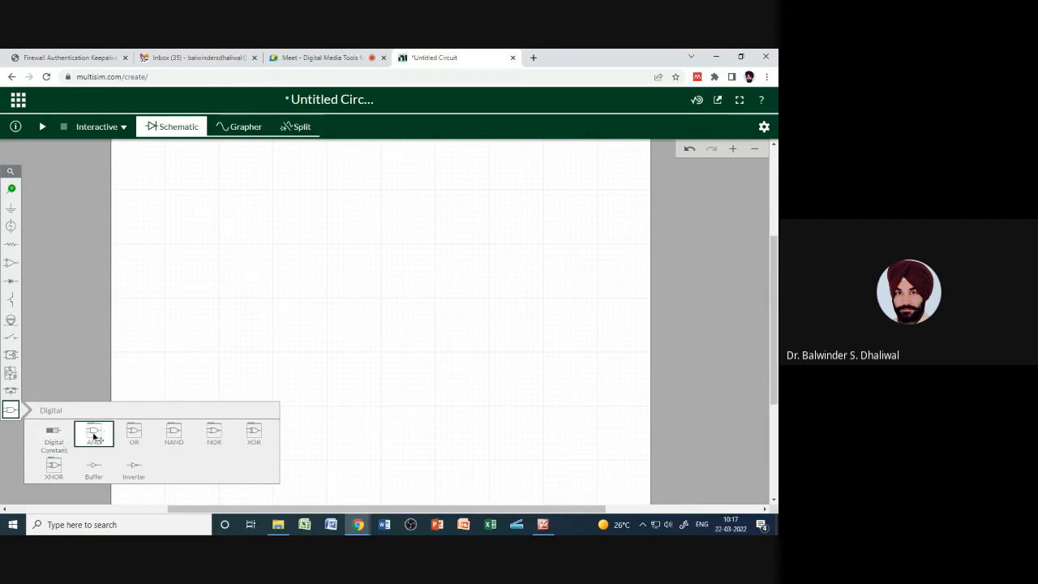
pyautogui.click(90, 439)
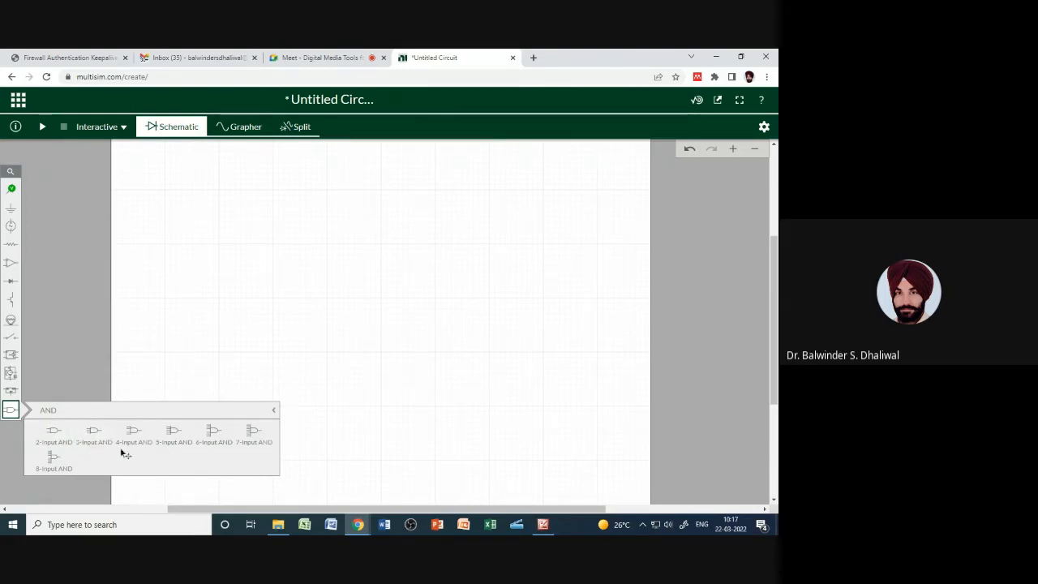
pyautogui.click(273, 412)
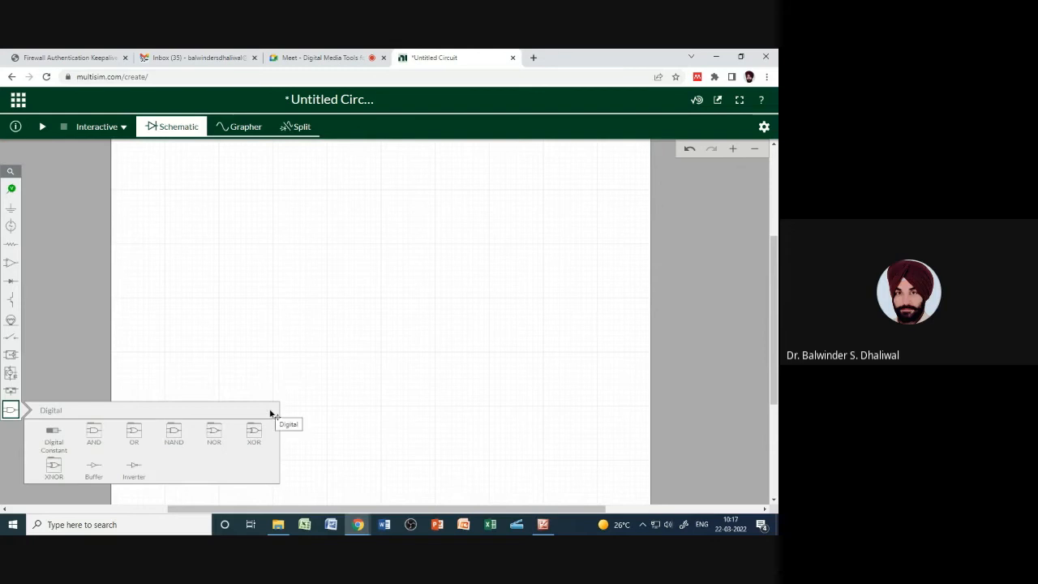
pyautogui.click(136, 436)
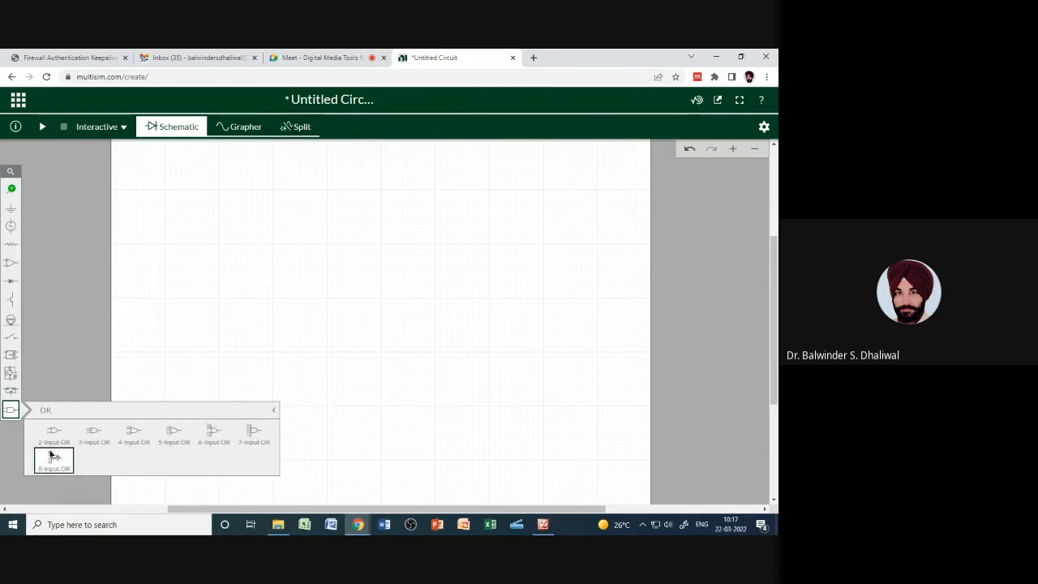
pyautogui.click(273, 410)
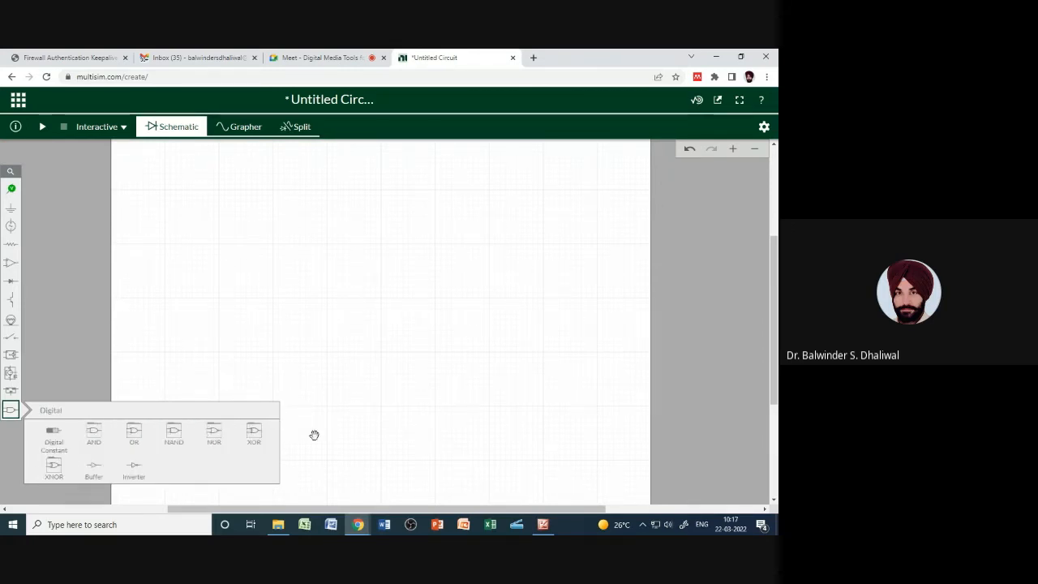
pyautogui.click(183, 438)
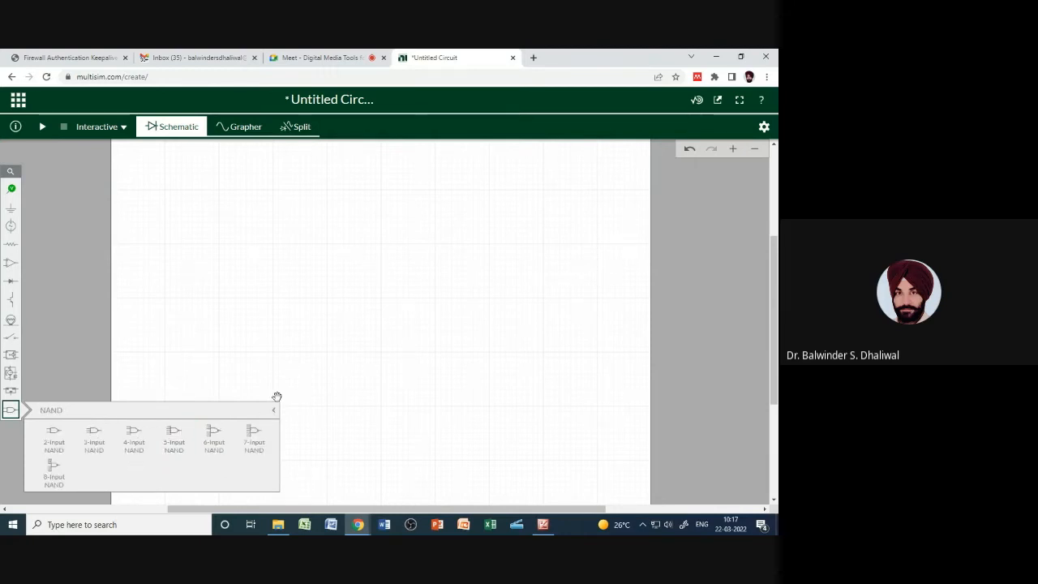
pyautogui.click(277, 412)
pyautogui.click(214, 435)
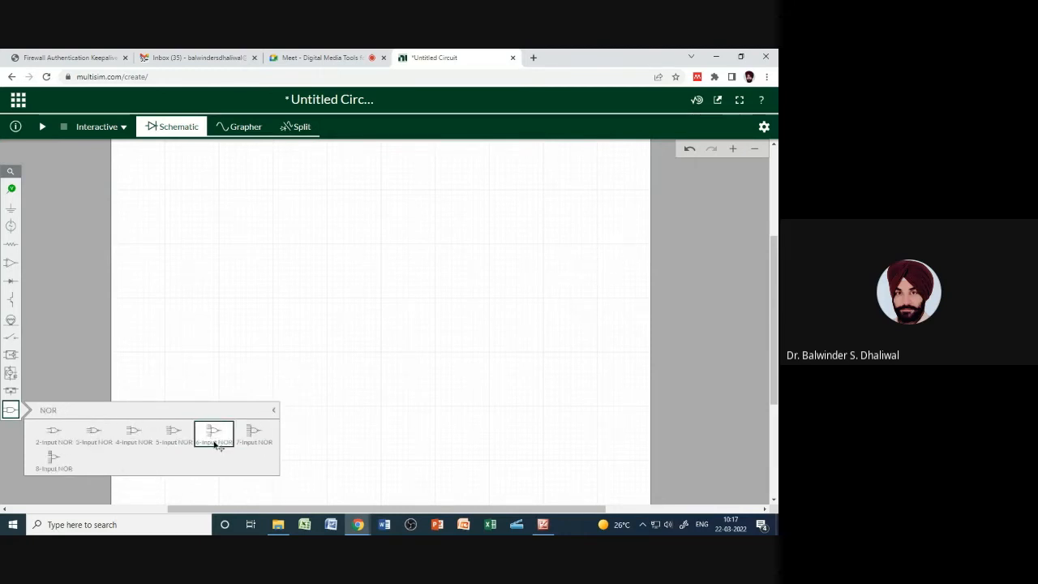
pyautogui.click(273, 410)
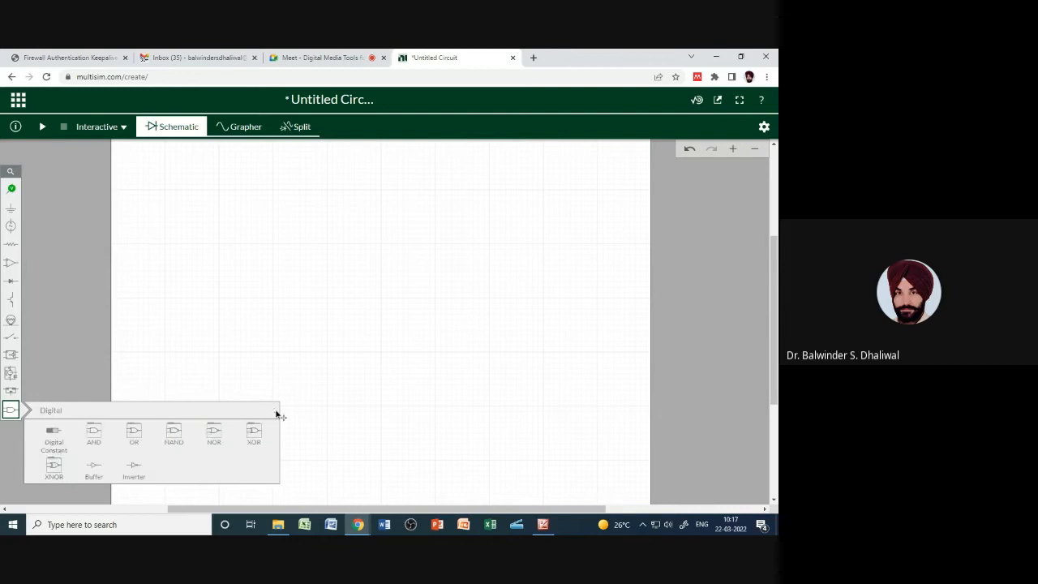
pyautogui.click(248, 436)
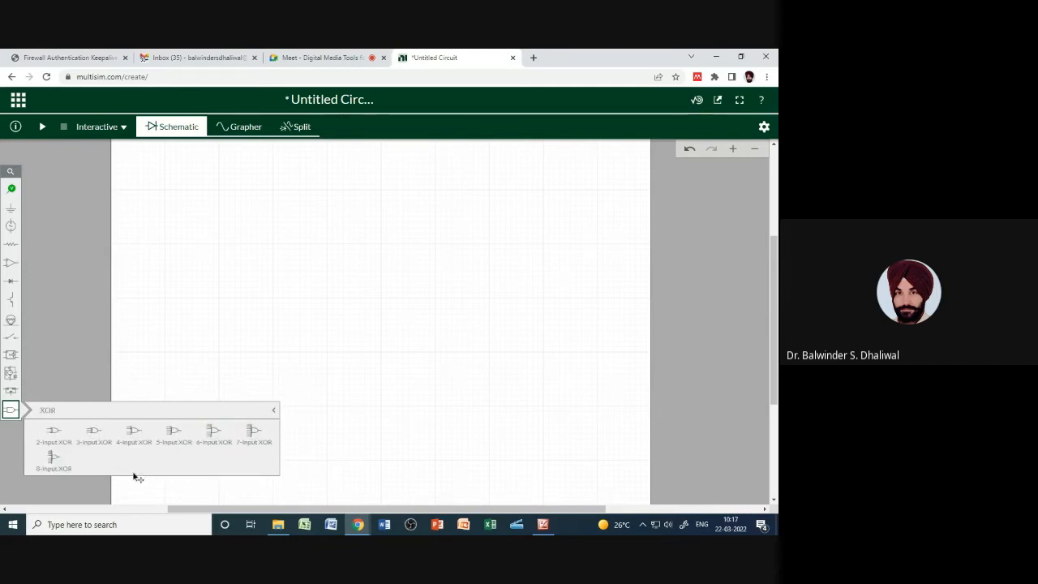
pyautogui.click(273, 410)
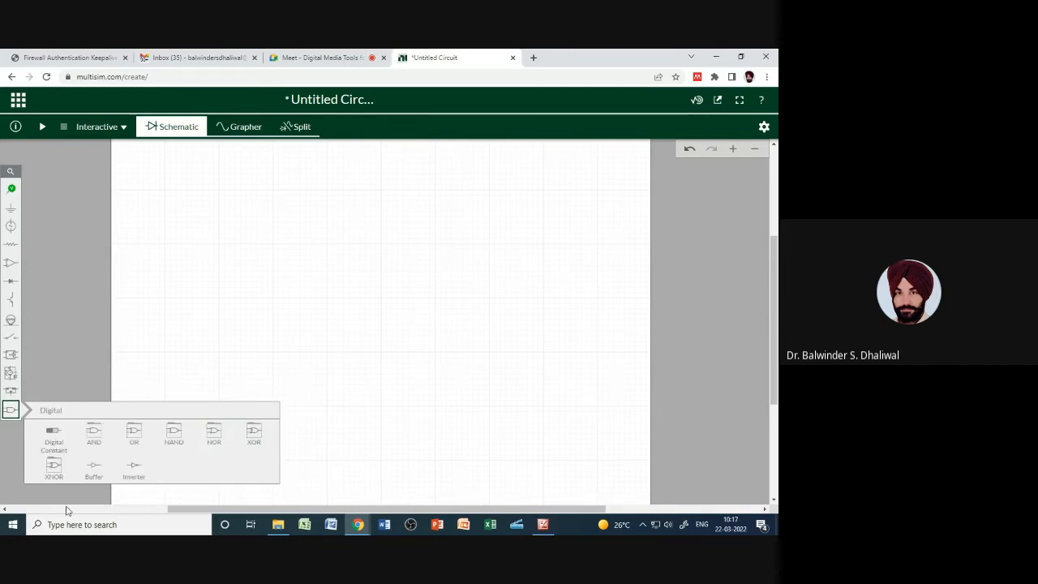
pyautogui.click(55, 471)
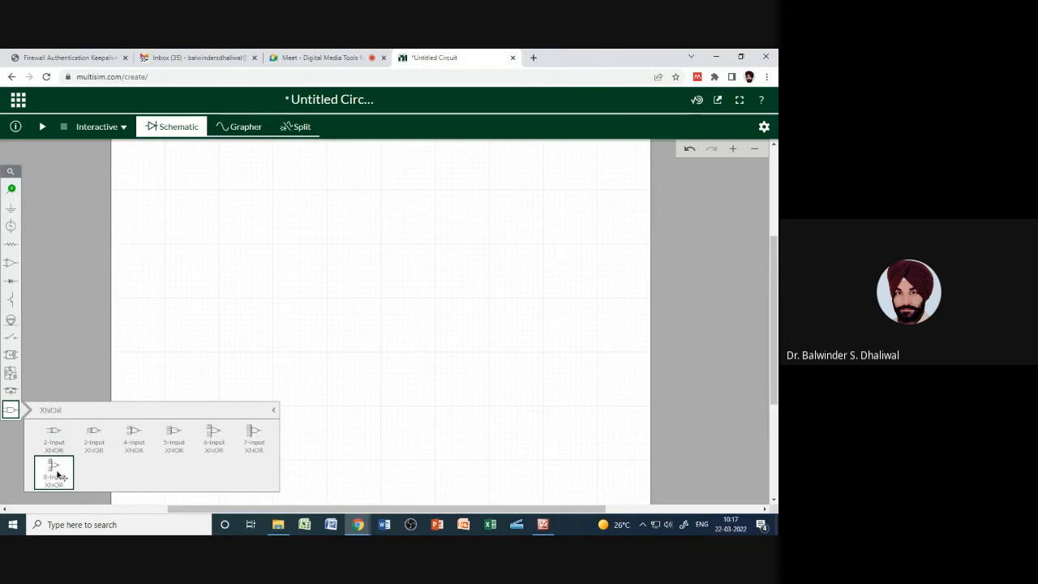
# Place a digital buffer near the sheet's lower-left corner, remove it and look over the digital components again
pyautogui.click(272, 411)
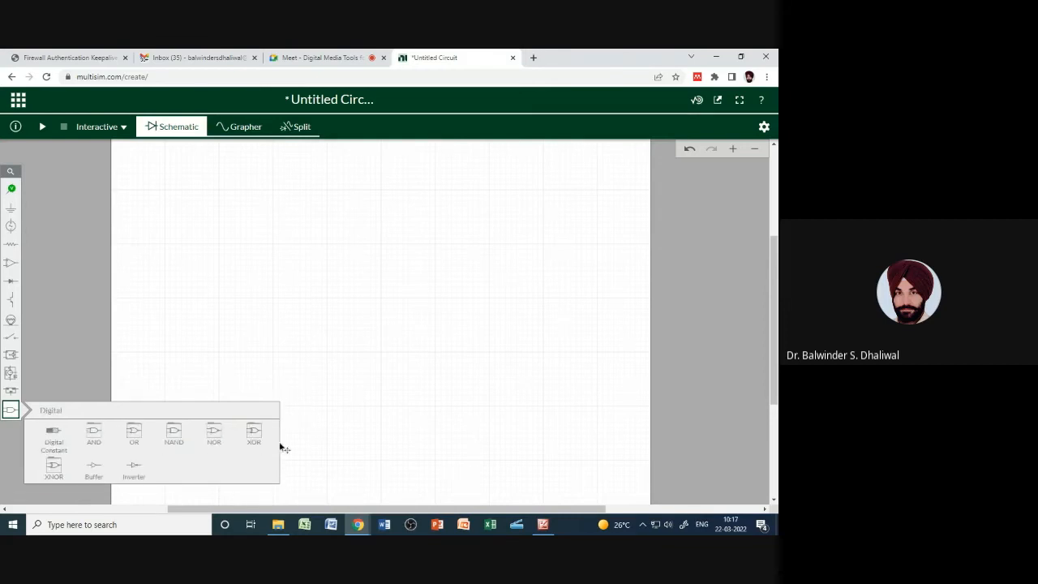
pyautogui.click(94, 467)
pyautogui.click(135, 442)
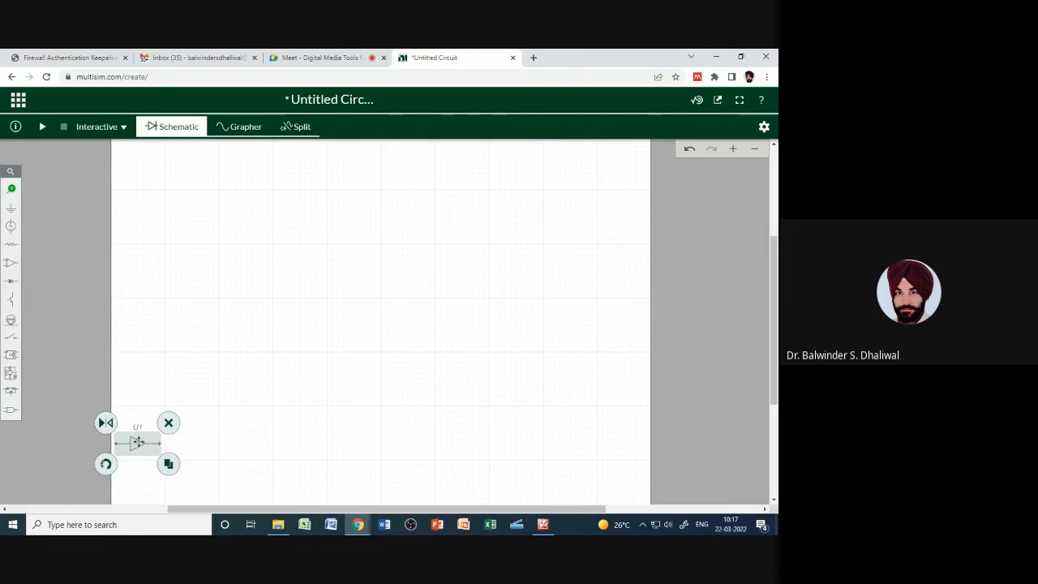
pyautogui.click(168, 423)
pyautogui.click(11, 410)
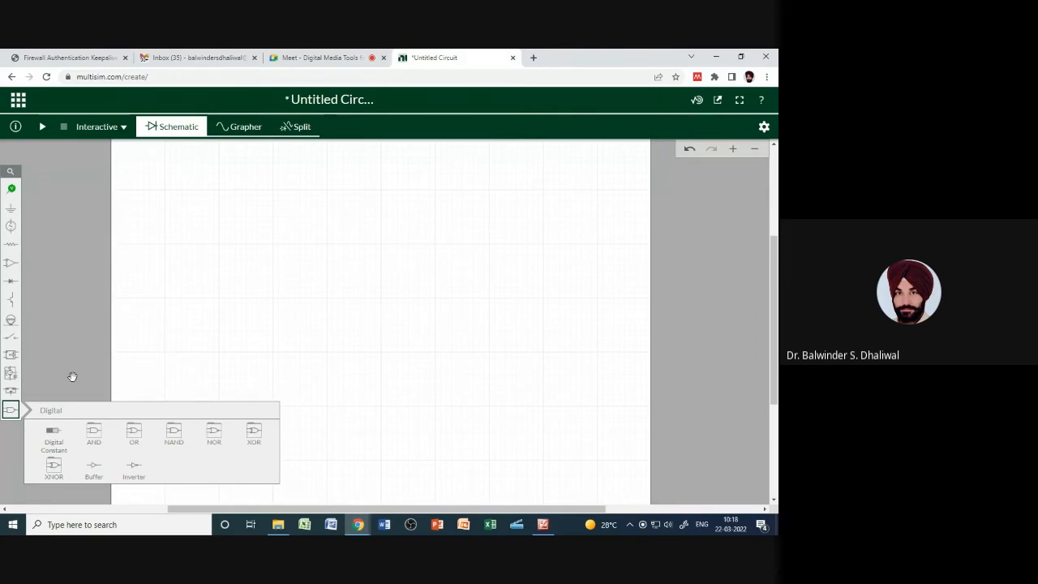
pyautogui.click(72, 376)
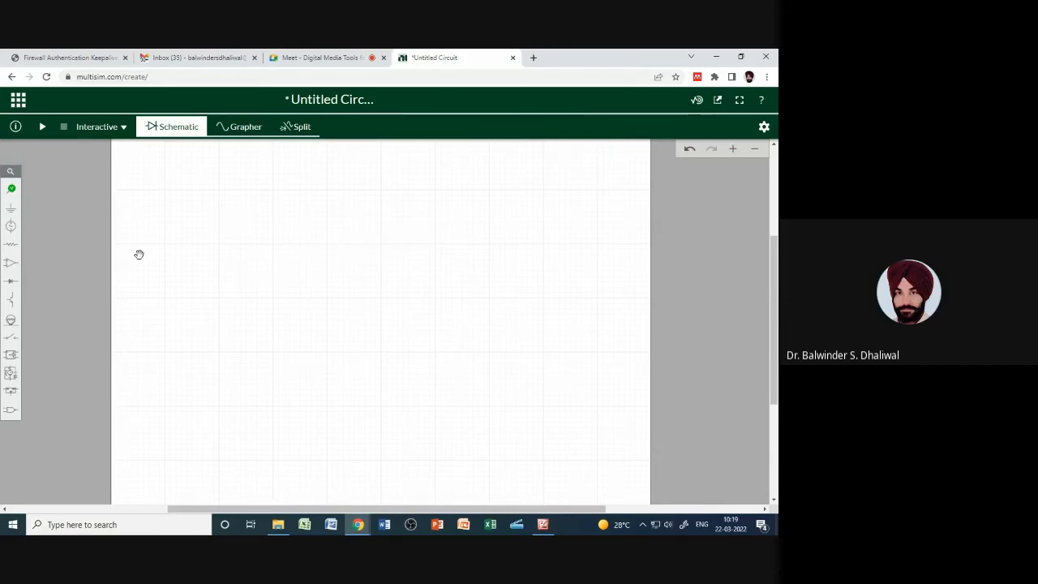
# Place a resistor near the middle of the schematic and rotate it to a vertical orientation
pyautogui.click(10, 244)
pyautogui.click(52, 264)
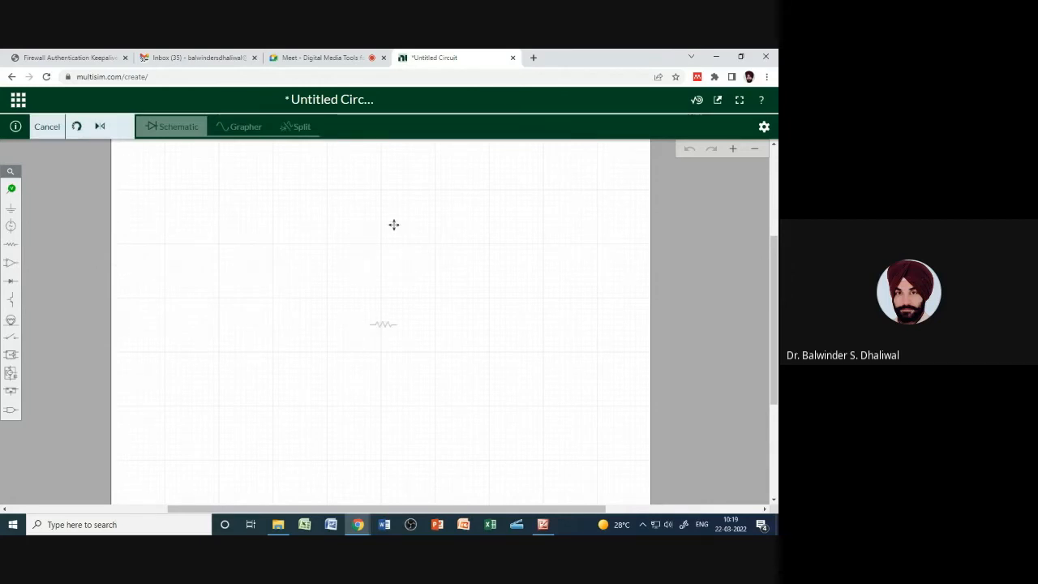
pyautogui.click(382, 269)
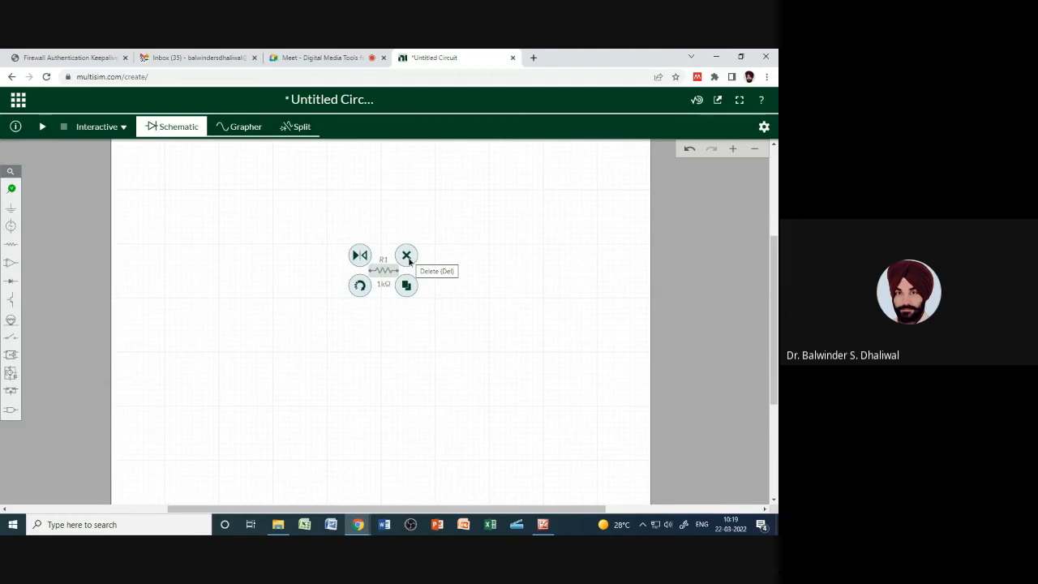
pyautogui.click(360, 288)
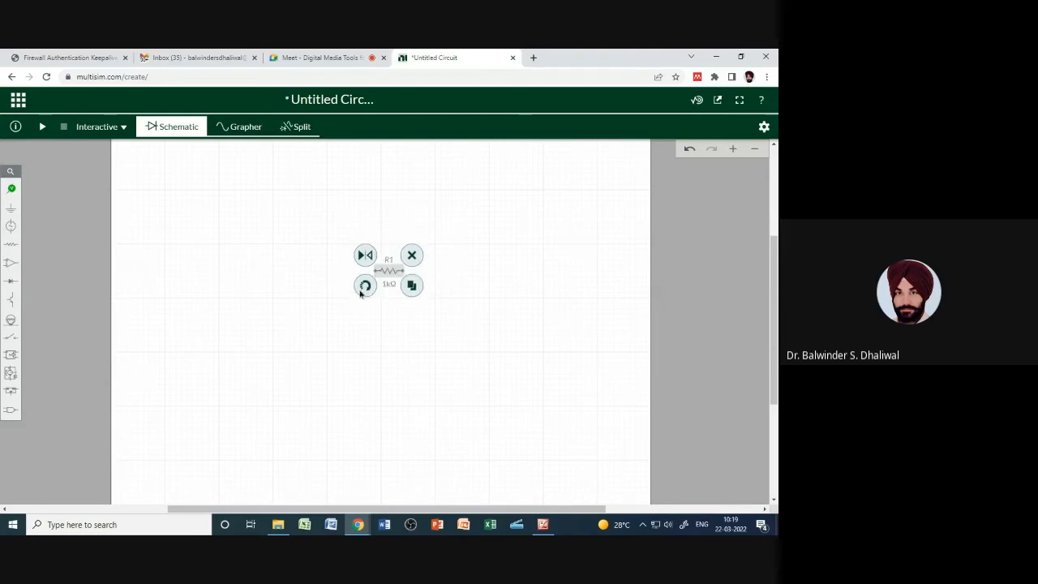
pyautogui.click(359, 290)
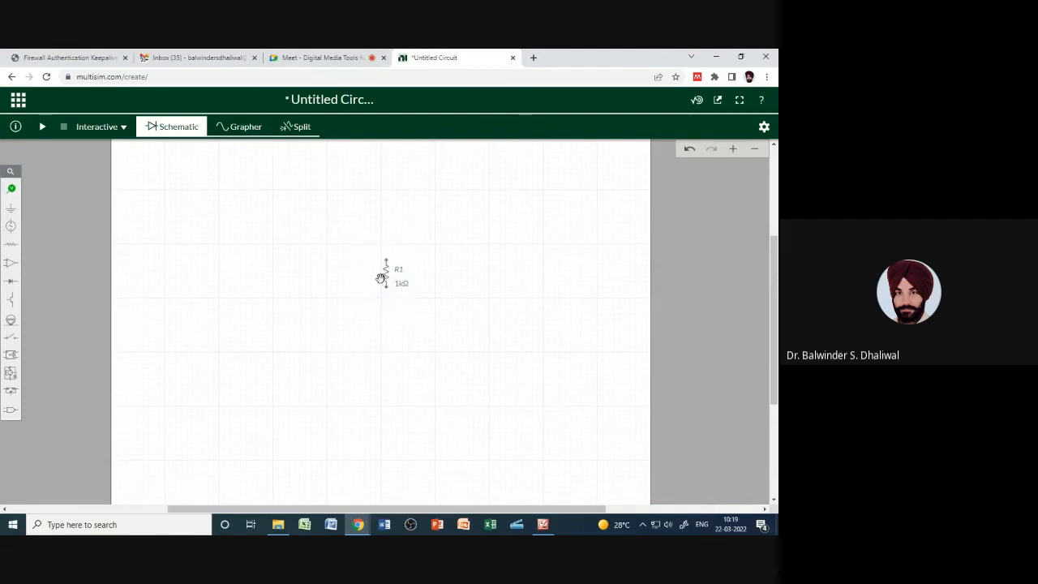
# Duplicate the vertical resistor directly below the original and delete the copy
pyautogui.click(385, 274)
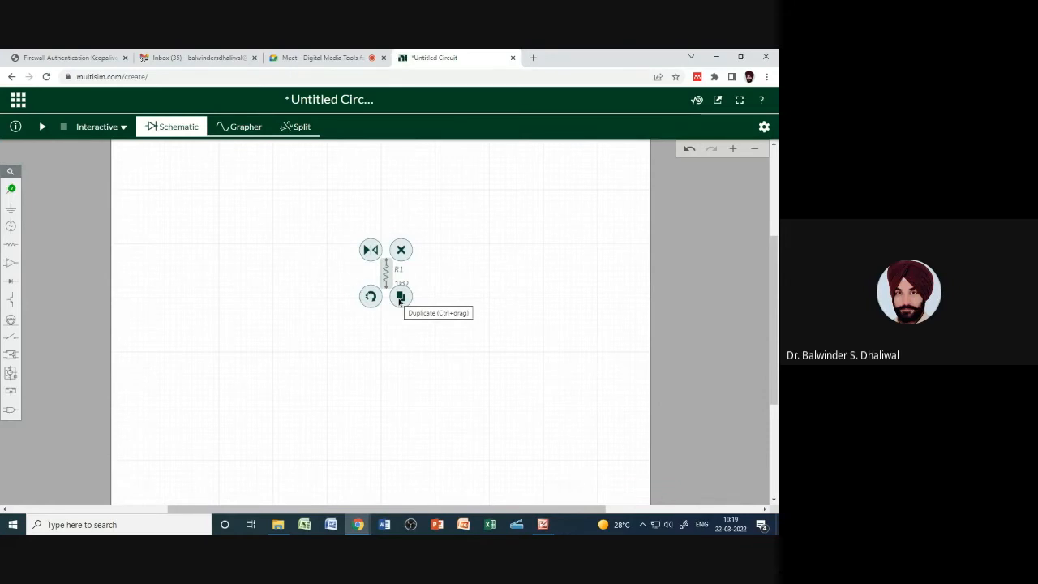
pyautogui.click(399, 297)
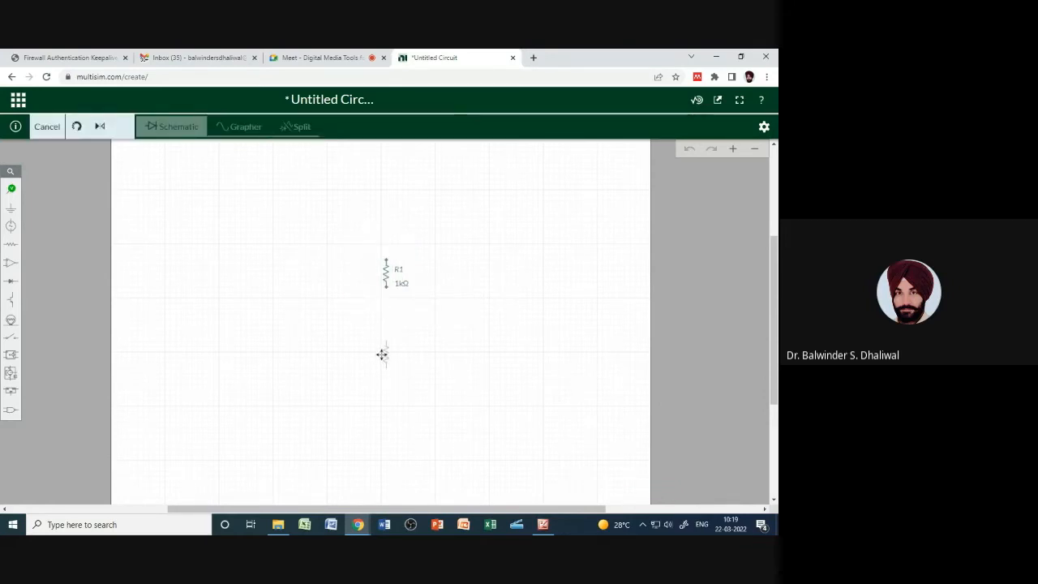
pyautogui.click(382, 346)
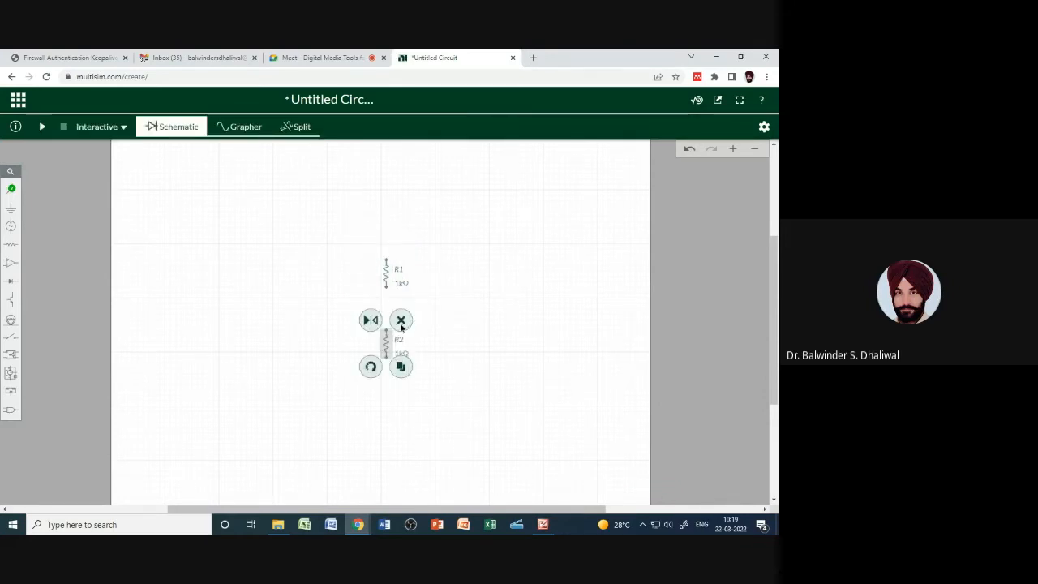
pyautogui.click(400, 321)
# View the resistor's resistance setting and its on-sheet editing options
pyautogui.click(387, 276)
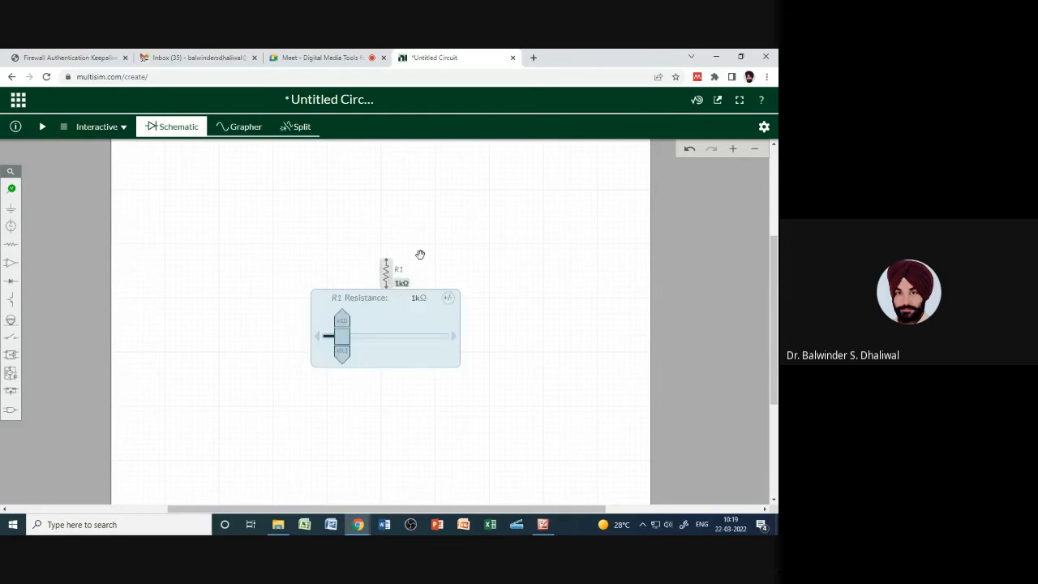
pyautogui.click(420, 254)
pyautogui.click(384, 262)
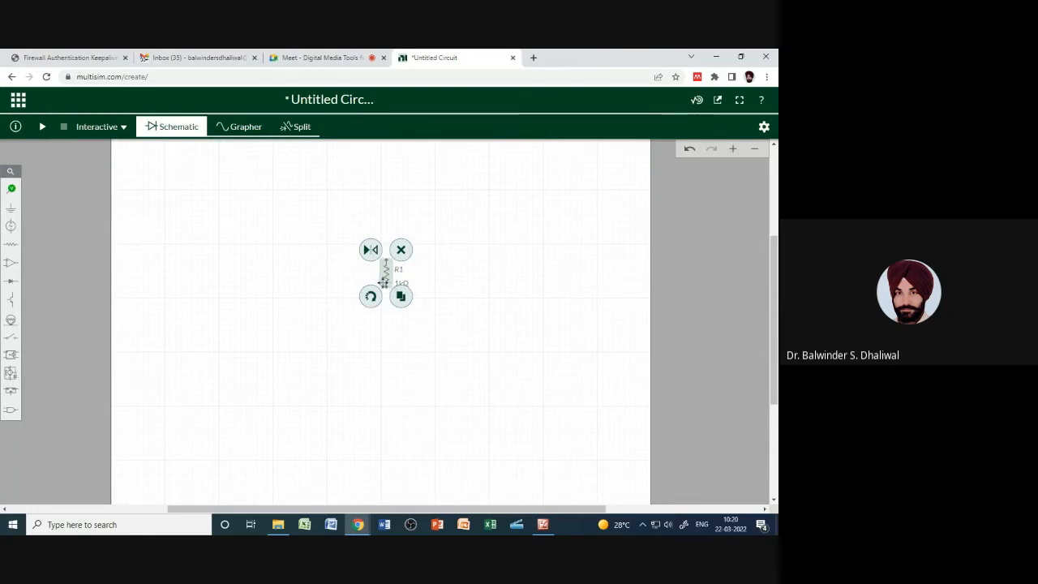
pyautogui.click(422, 269)
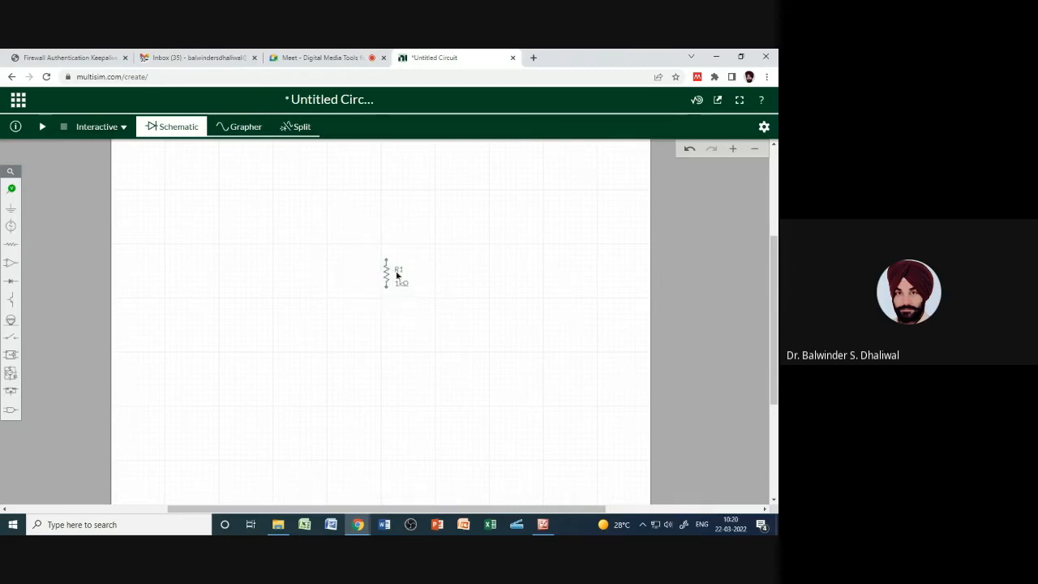
pyautogui.click(401, 284)
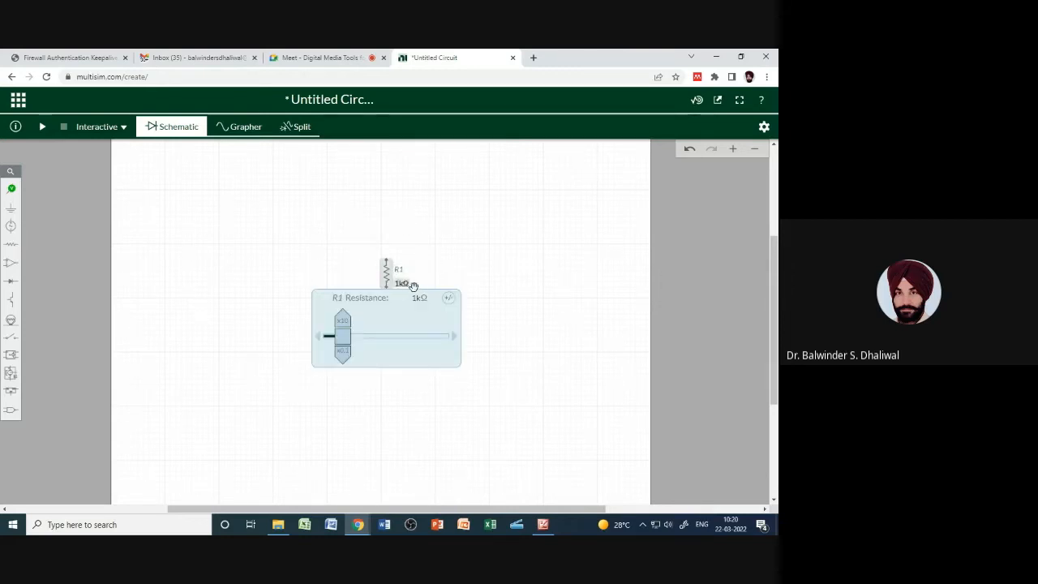
# Change the resistor's ID to Load
pyautogui.click(402, 270)
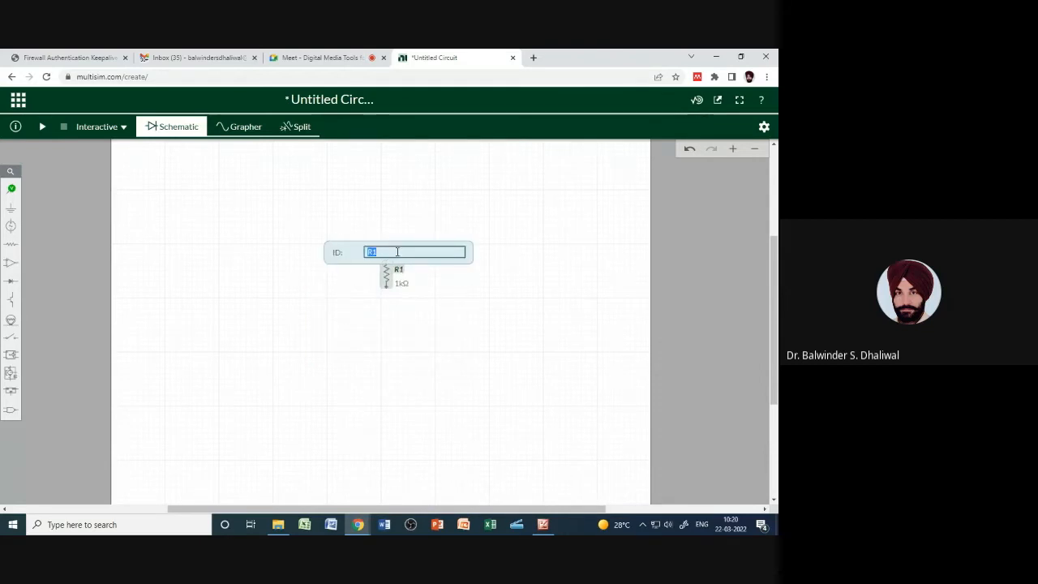
pyautogui.click(429, 282)
pyautogui.click(391, 278)
pyautogui.click(398, 270)
pyautogui.doubleClick(402, 269)
pyautogui.doubleClick(377, 253)
pyautogui.write('Load')
pyautogui.click(468, 286)
# Set the Load resistor's resistance to 2 kΩ
pyautogui.click(402, 284)
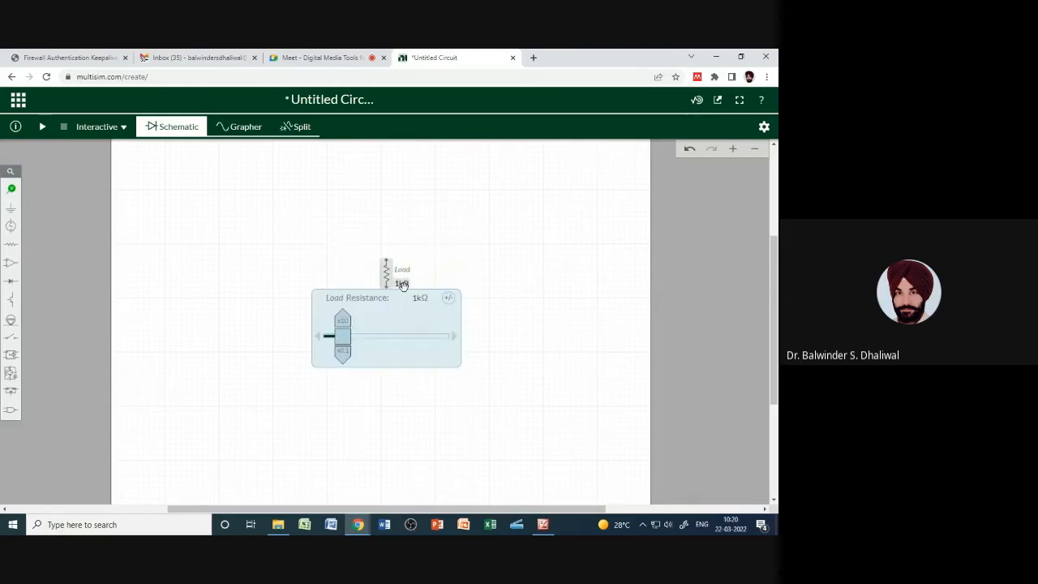
pyautogui.doubleClick(416, 297)
pyautogui.write('2k')
pyautogui.press('Return')
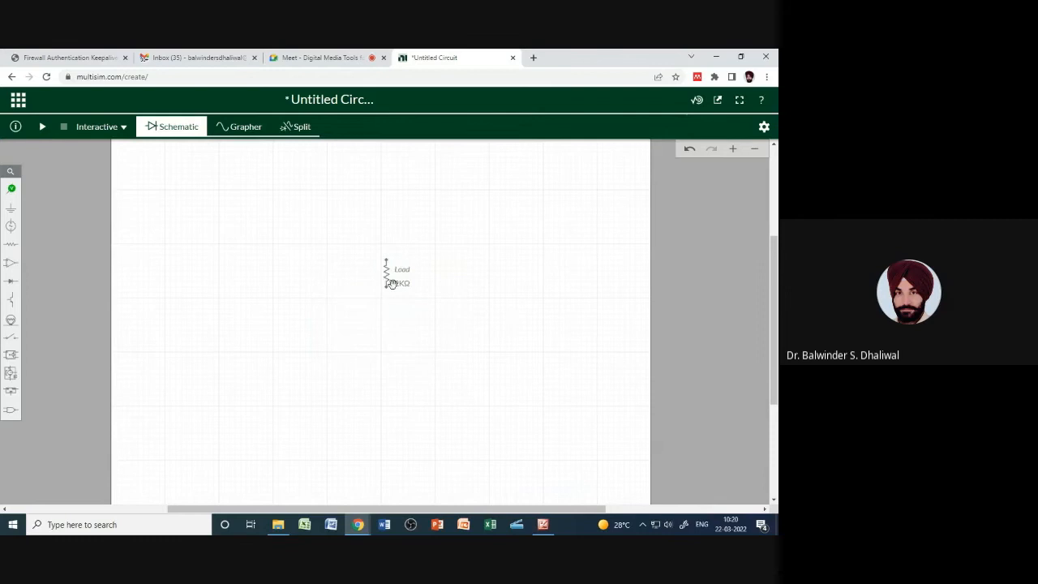
# Adjust the Load resistor's resistance with the slider to 1.00 kΩ
pyautogui.click(395, 289)
pyautogui.moveTo(357, 344)
pyautogui.mouseDown()
pyautogui.moveTo(346, 343)
pyautogui.moveTo(400, 345)
pyautogui.moveTo(346, 344)
pyautogui.mouseUp()
pyautogui.click(507, 320)
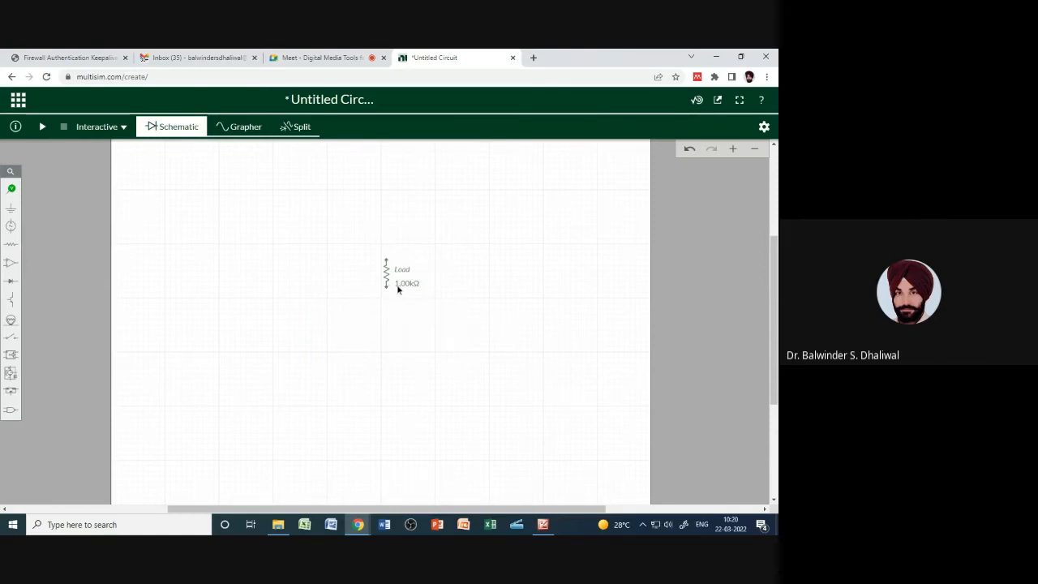
# Place a DC voltage source to the left of the Load resistor, rotate it to horizontal and delete it
pyautogui.click(11, 225)
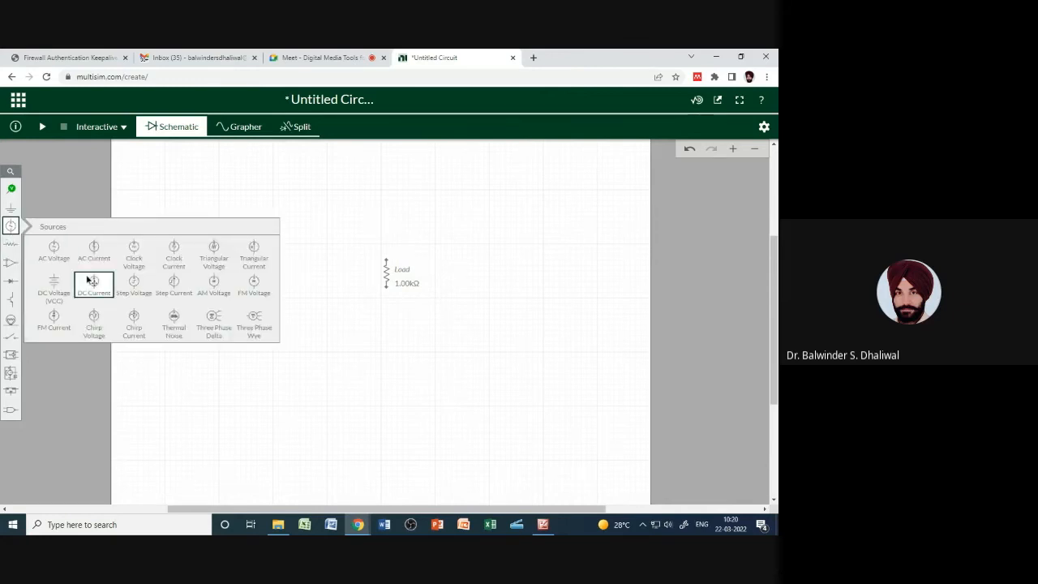
pyautogui.click(54, 284)
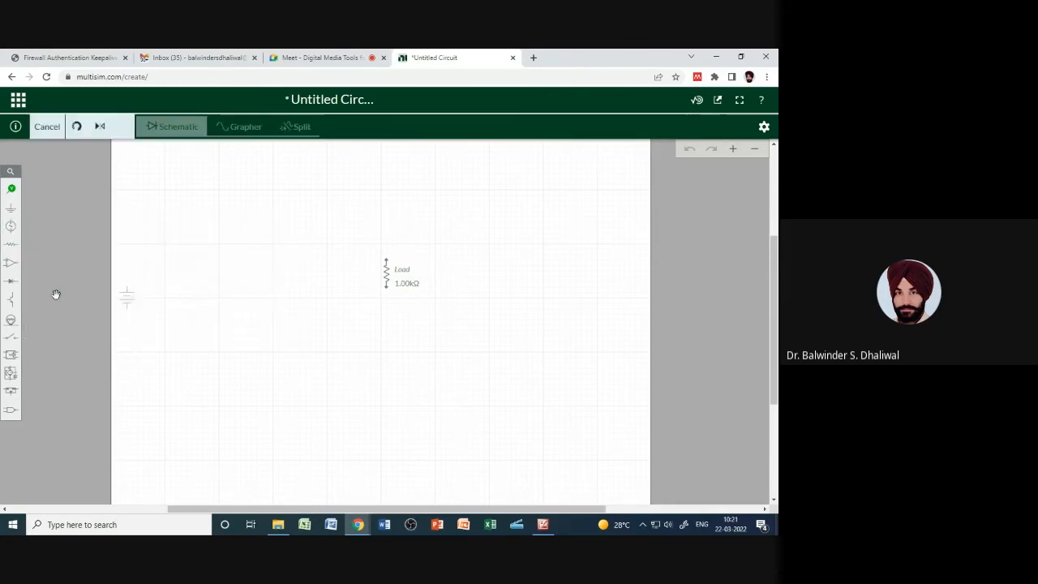
pyautogui.click(294, 276)
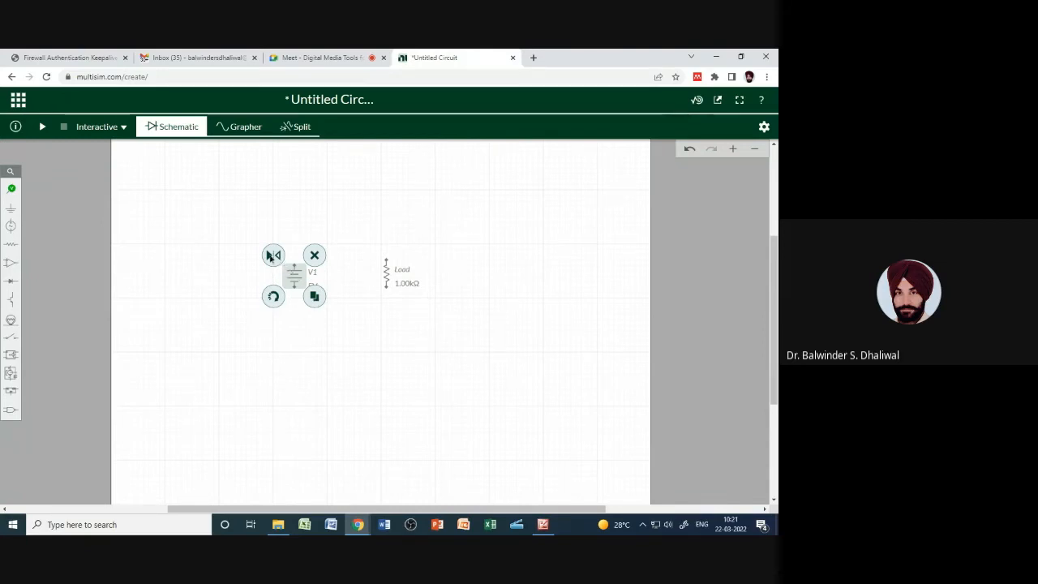
pyautogui.click(274, 296)
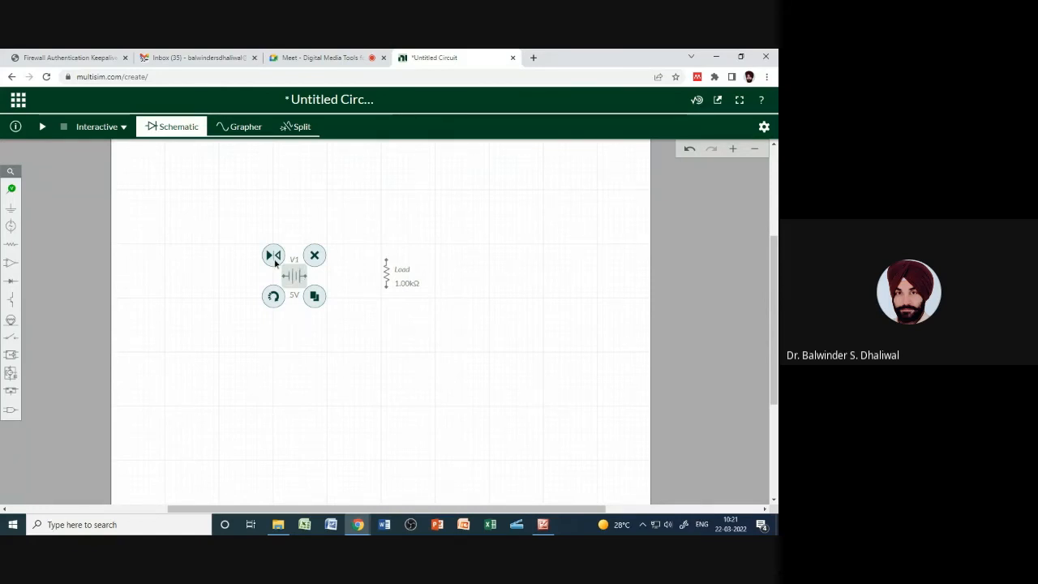
pyautogui.click(316, 256)
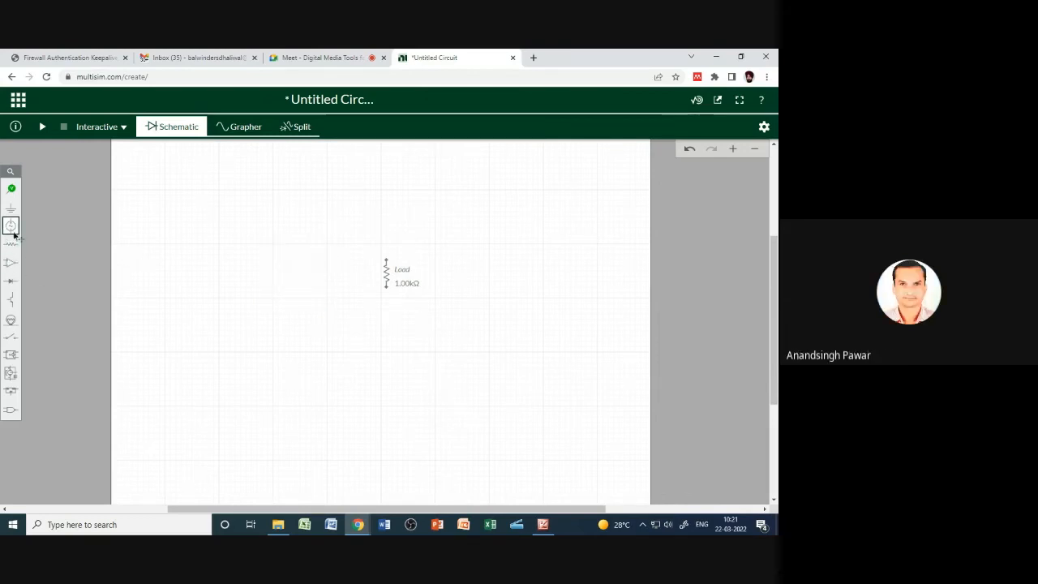
# Place an upright DC Voltage (VCC) source to the left of the Load resistor, level with it
pyautogui.click(11, 229)
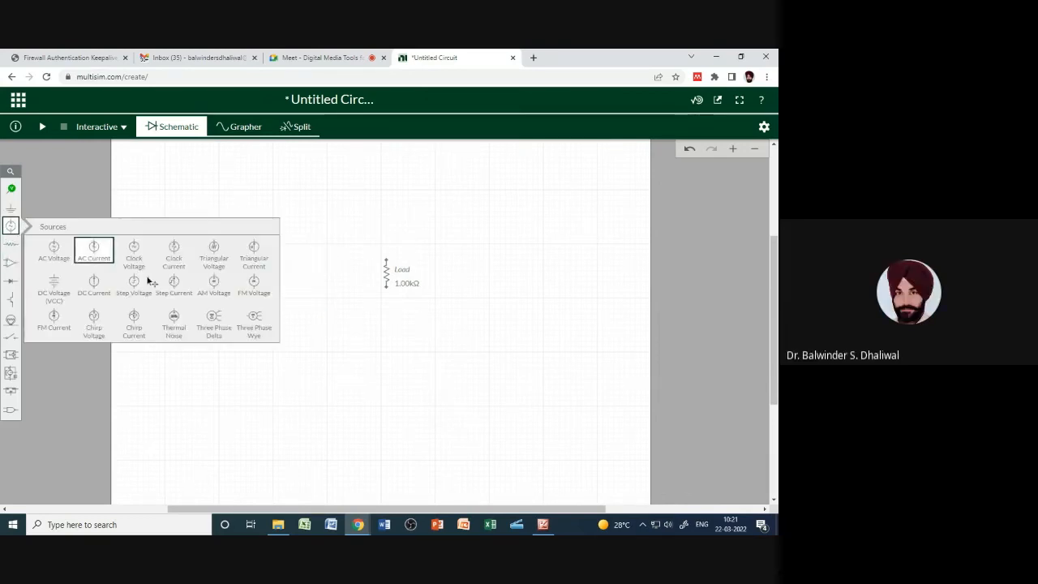
pyautogui.click(61, 291)
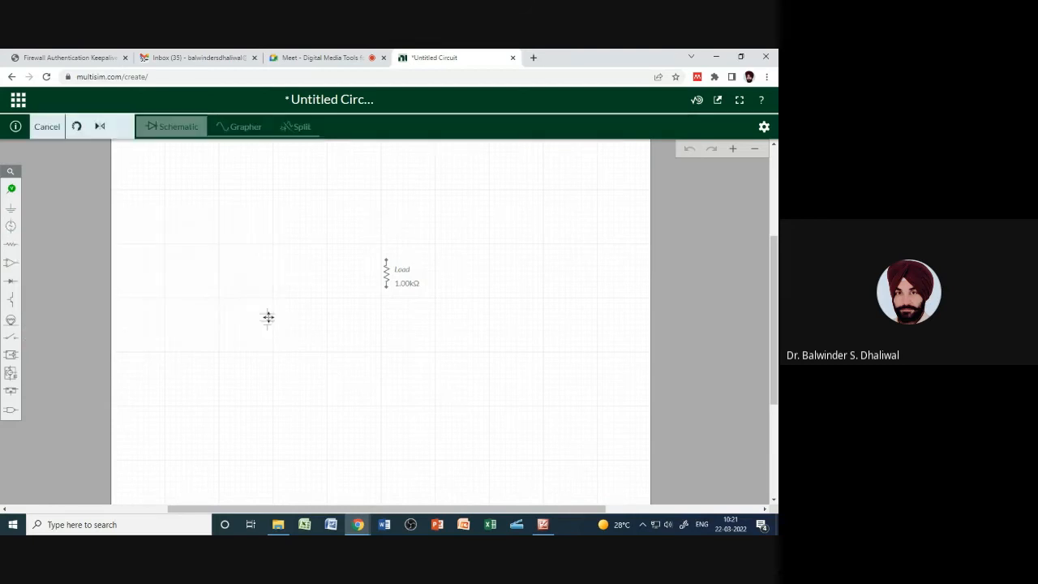
pyautogui.click(283, 276)
pyautogui.click(294, 336)
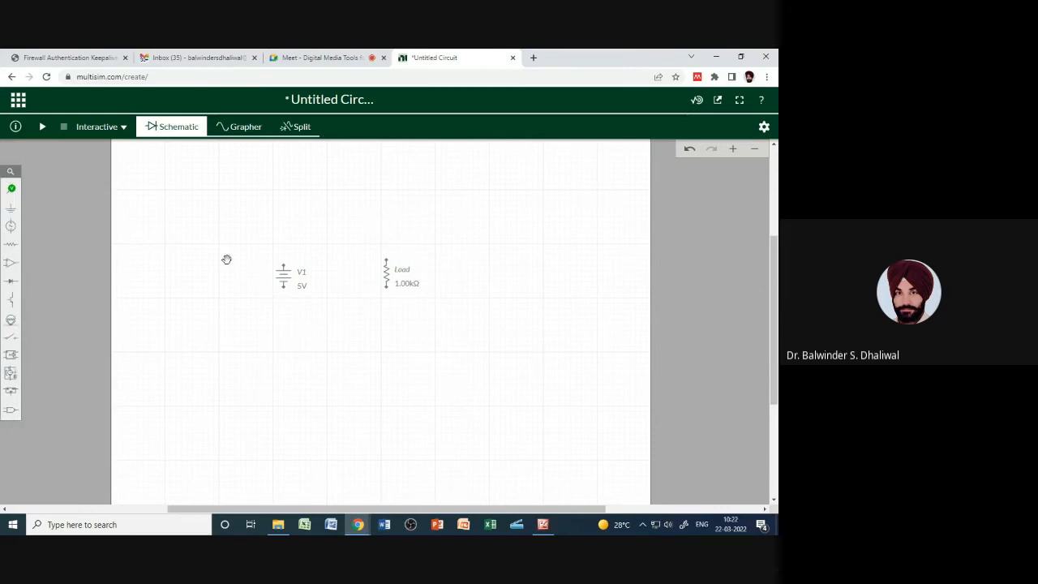
# Wire the upper terminal of the DC source to the upper terminal of the Load resistor
pyautogui.click(284, 268)
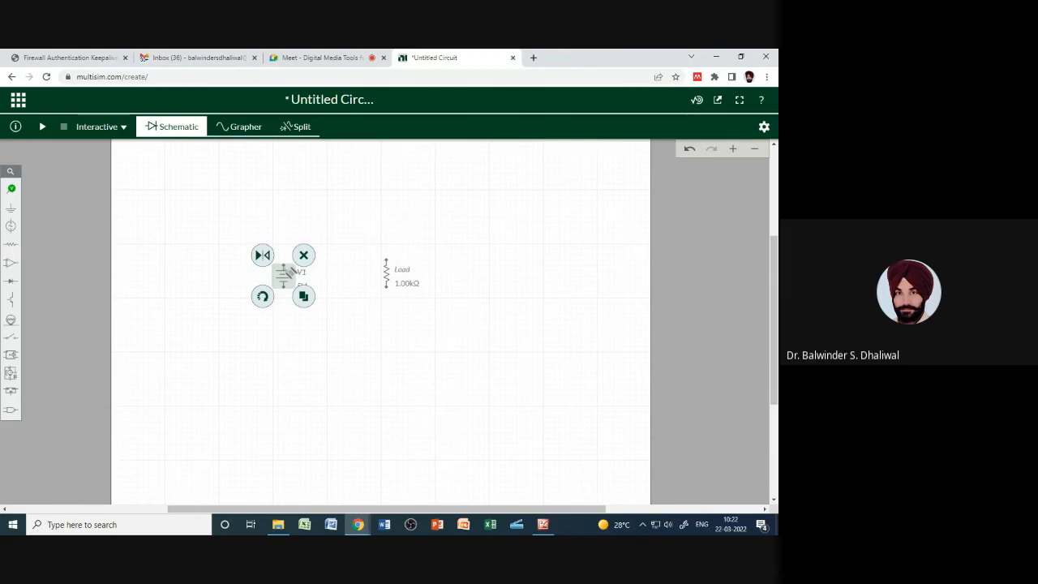
pyautogui.click(283, 264)
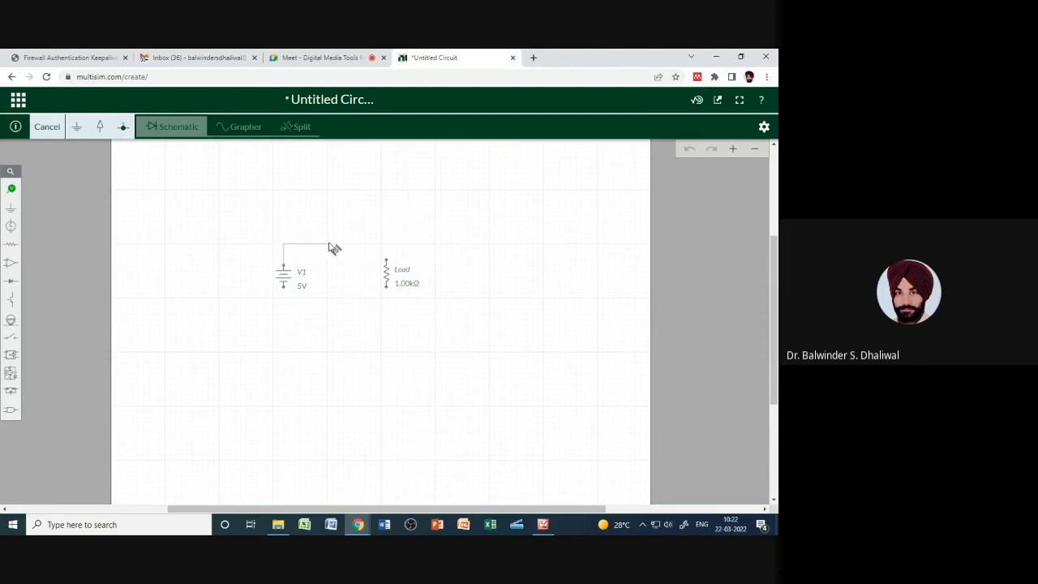
pyautogui.click(385, 262)
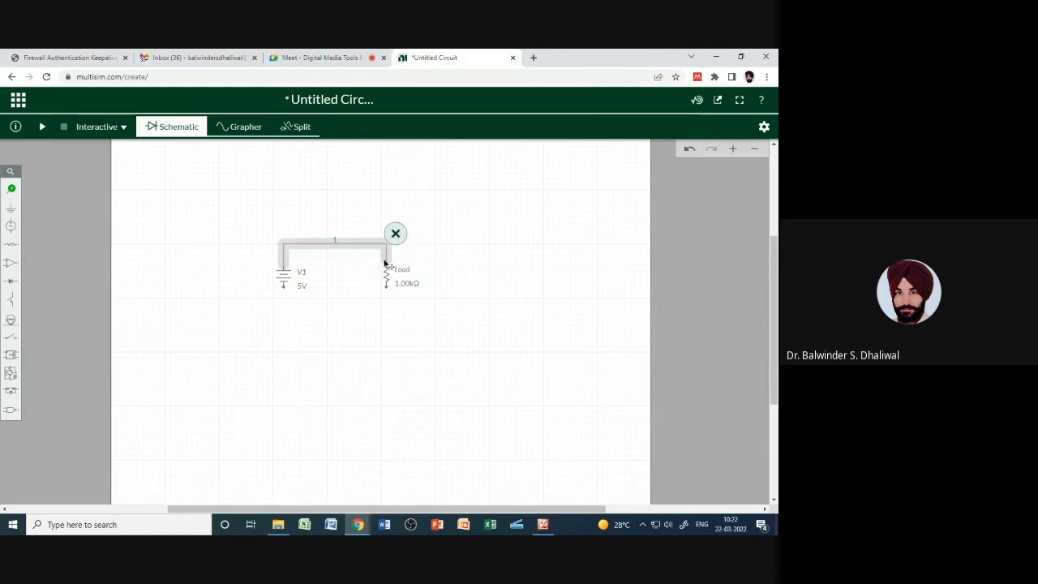
pyautogui.click(363, 313)
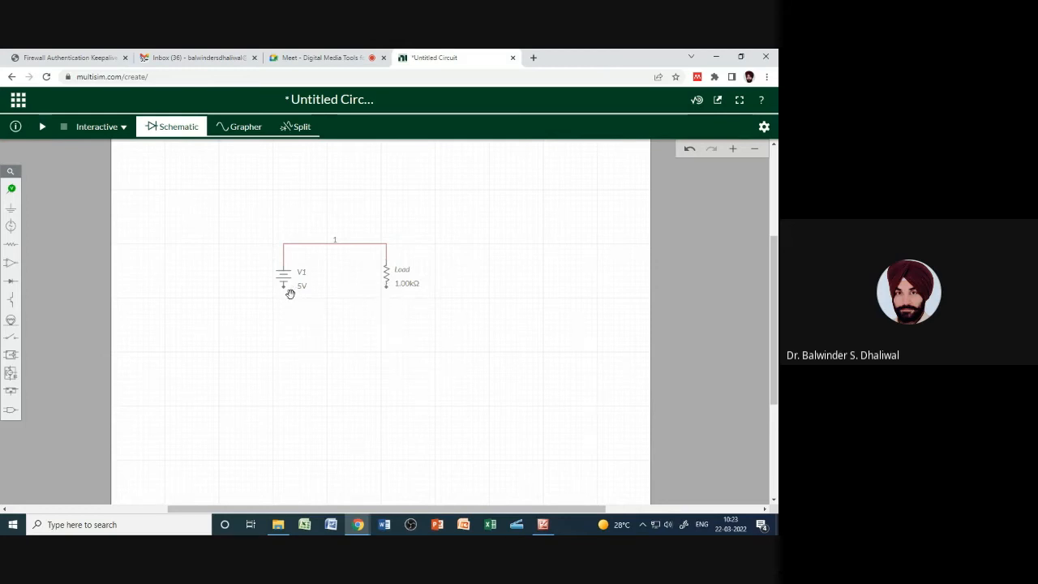
# Wire the lower terminal of the Load resistor back to the lower terminal of the DC source, closing the loop
pyautogui.click(388, 286)
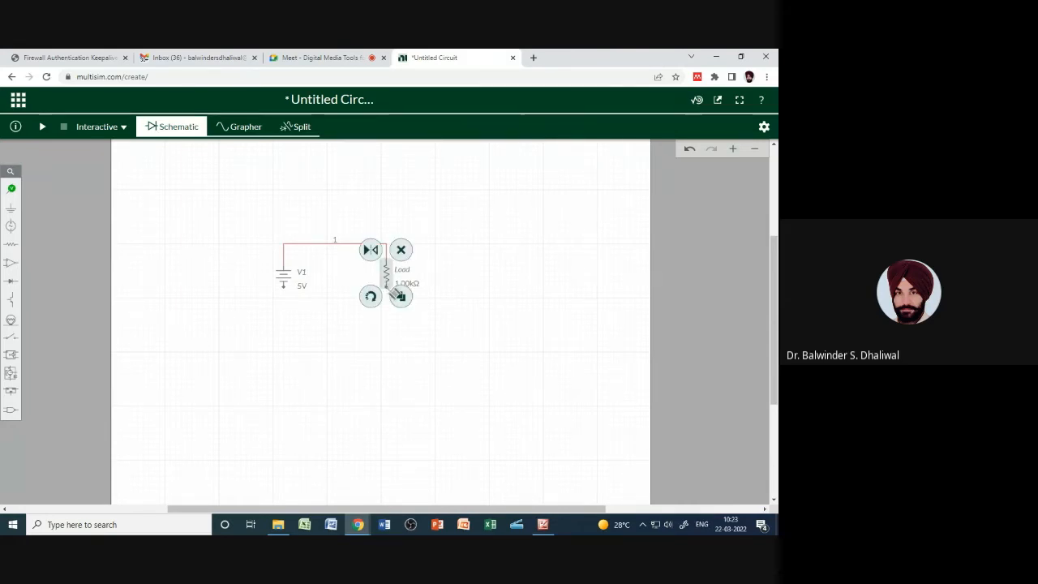
pyautogui.click(387, 288)
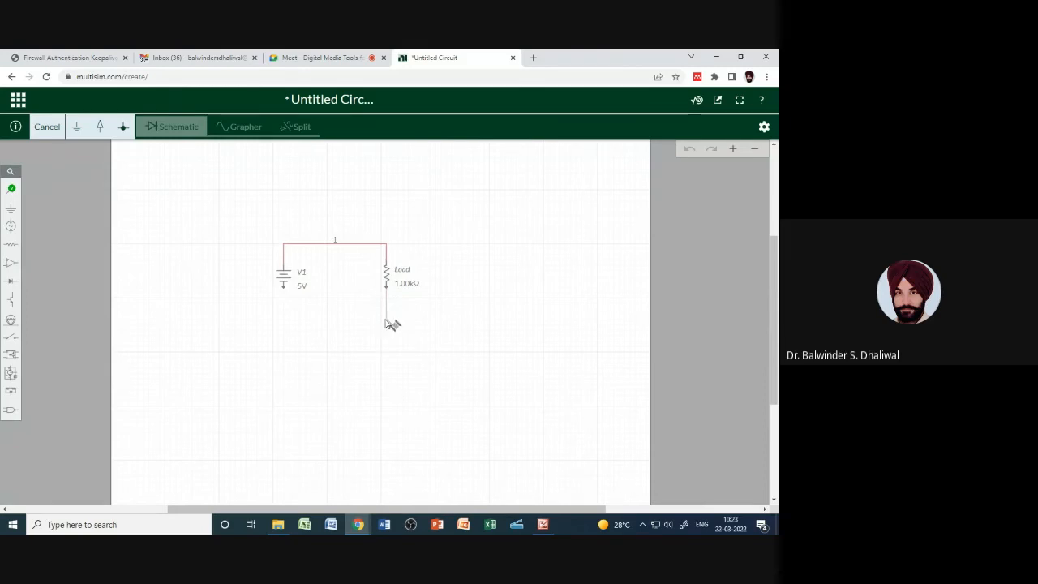
pyautogui.click(288, 290)
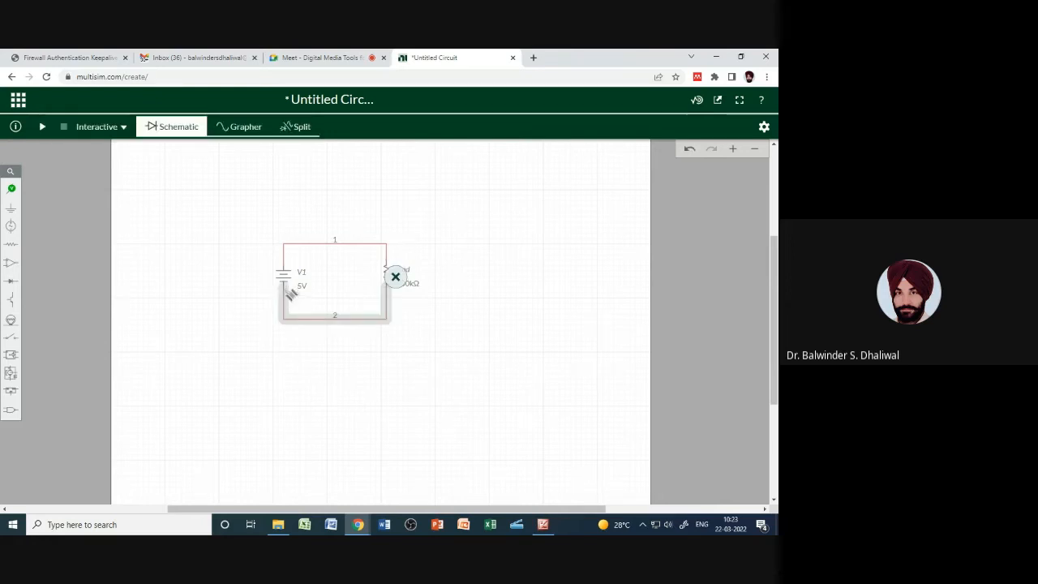
pyautogui.click(408, 351)
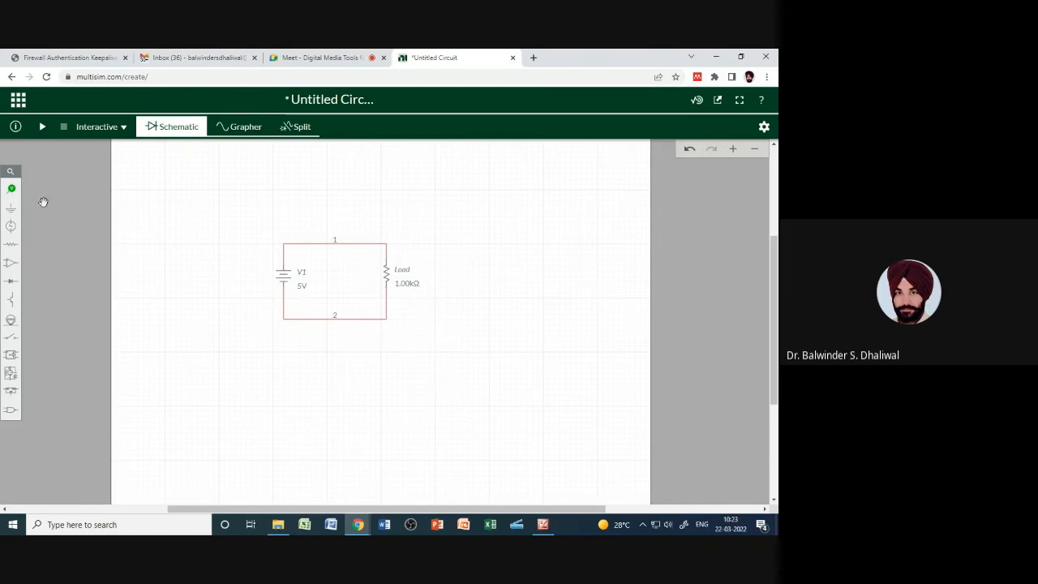
# Place a ground on the circuit's lower-left corner, directly below the DC source
pyautogui.moveTo(9, 209)
pyautogui.click(52, 236)
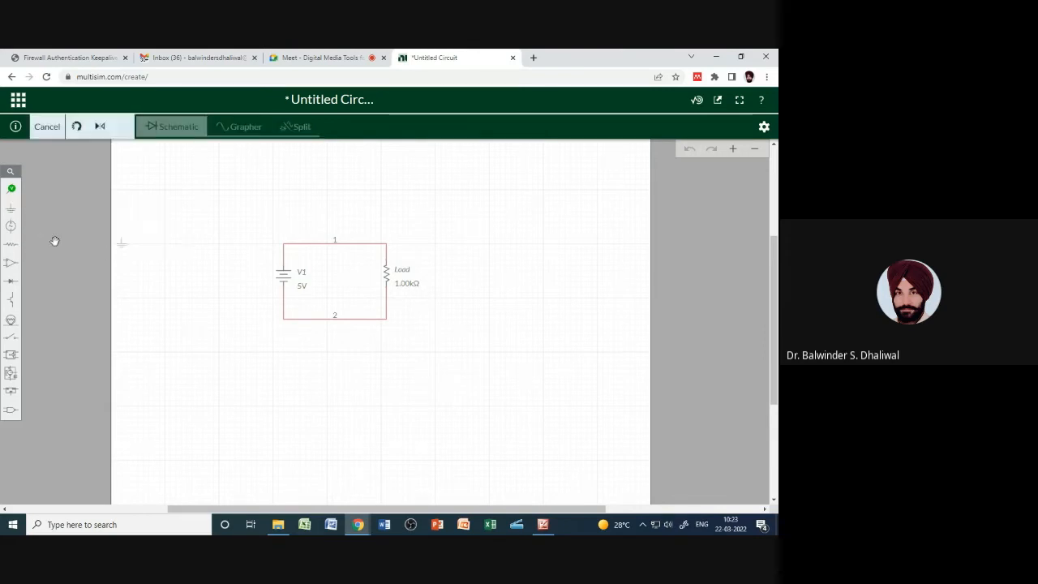
pyautogui.click(283, 322)
pyautogui.click(339, 365)
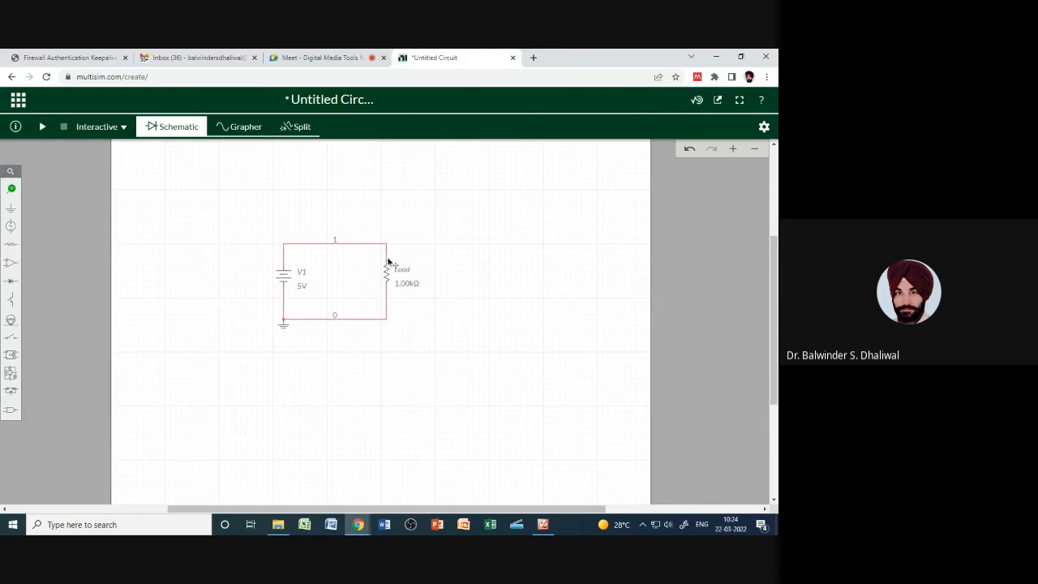
# Place a voltage probe on the wire just above the Load resistor
pyautogui.click(12, 188)
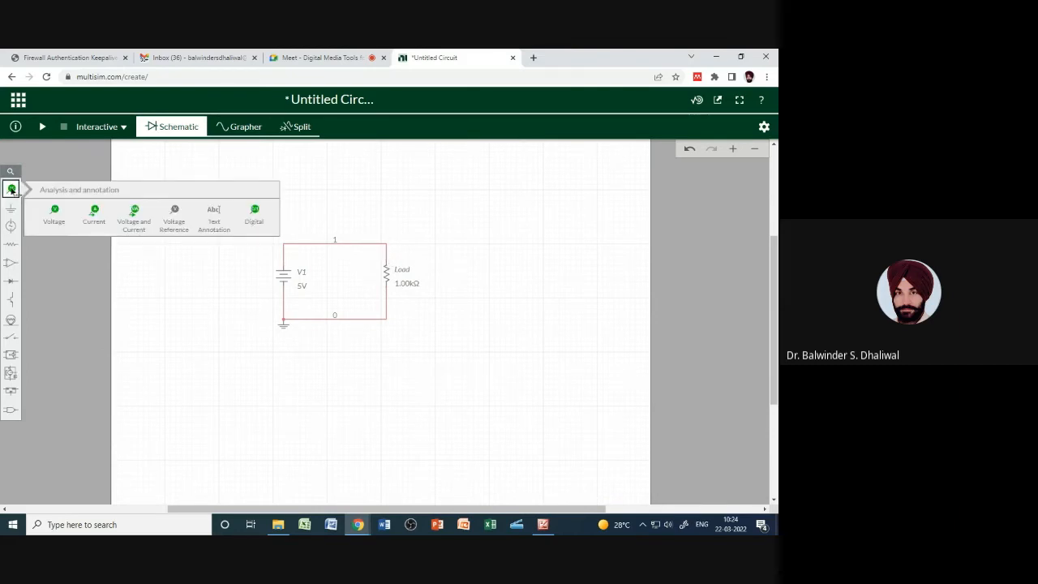
pyautogui.click(51, 219)
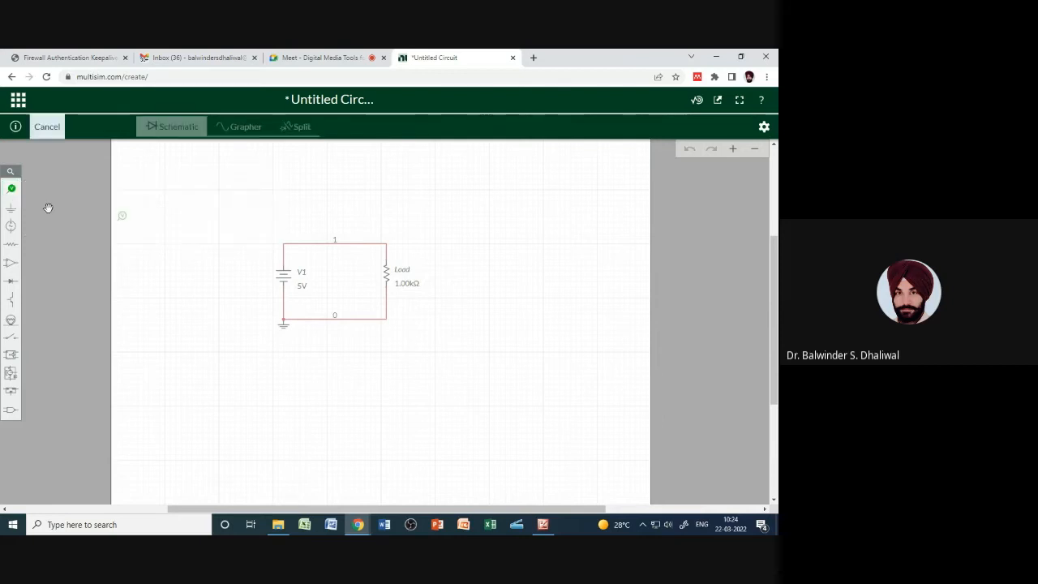
pyautogui.click(399, 246)
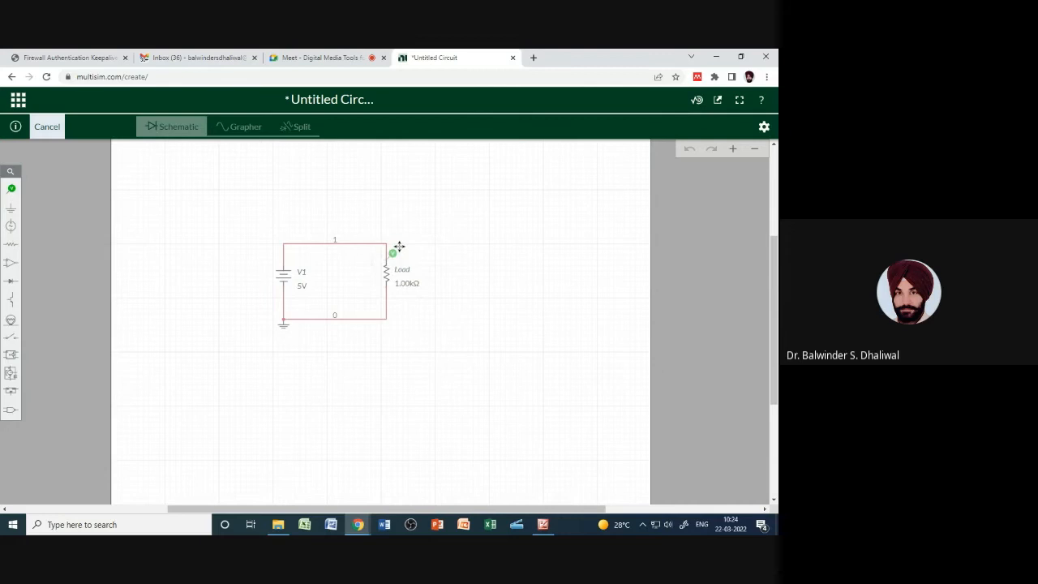
pyautogui.click(393, 253)
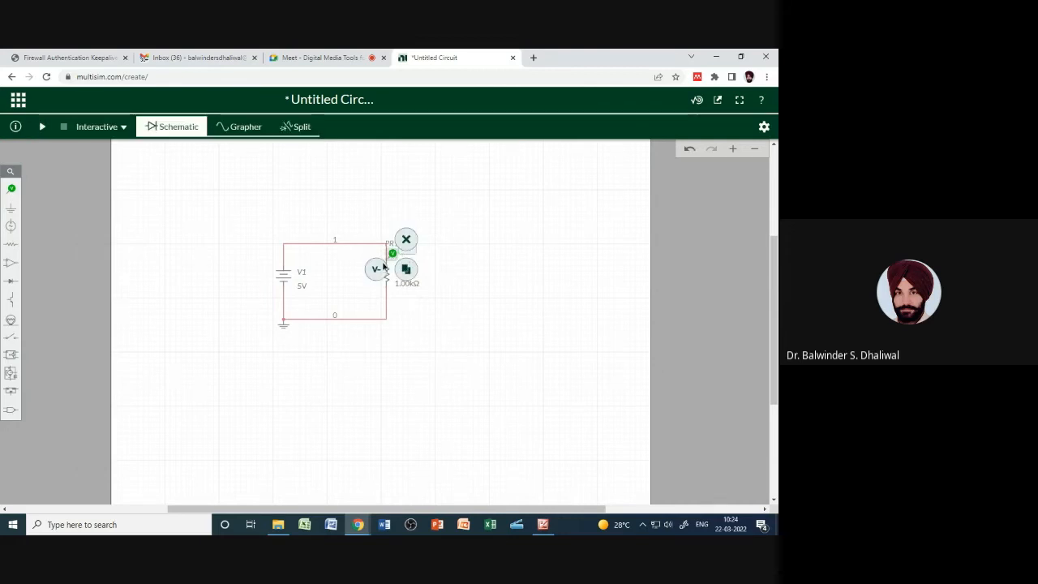
pyautogui.click(451, 297)
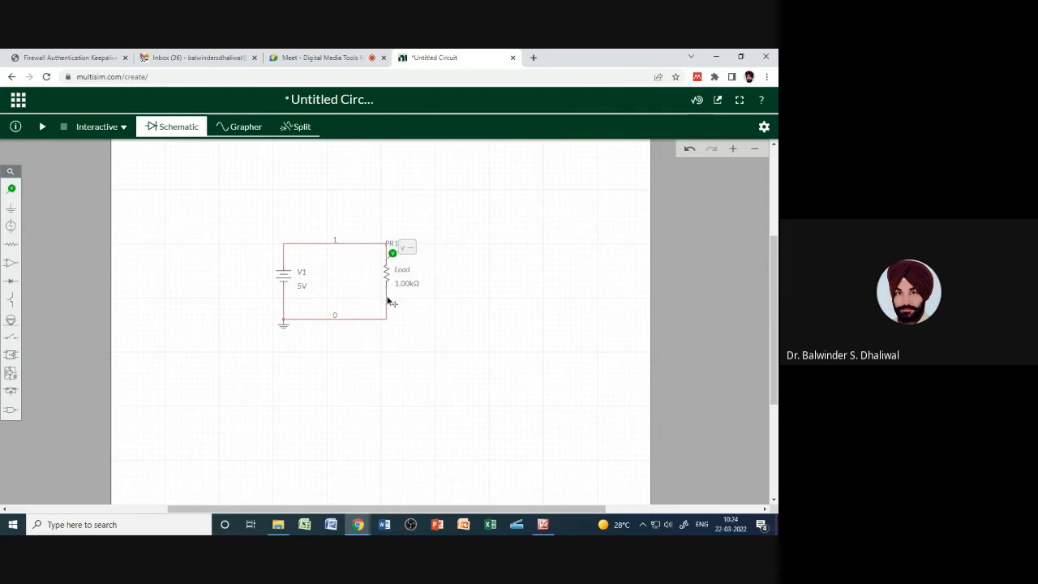
# Place a voltage reference probe right beneath the Load resistor, try to adjust its position and delete it
pyautogui.click(12, 189)
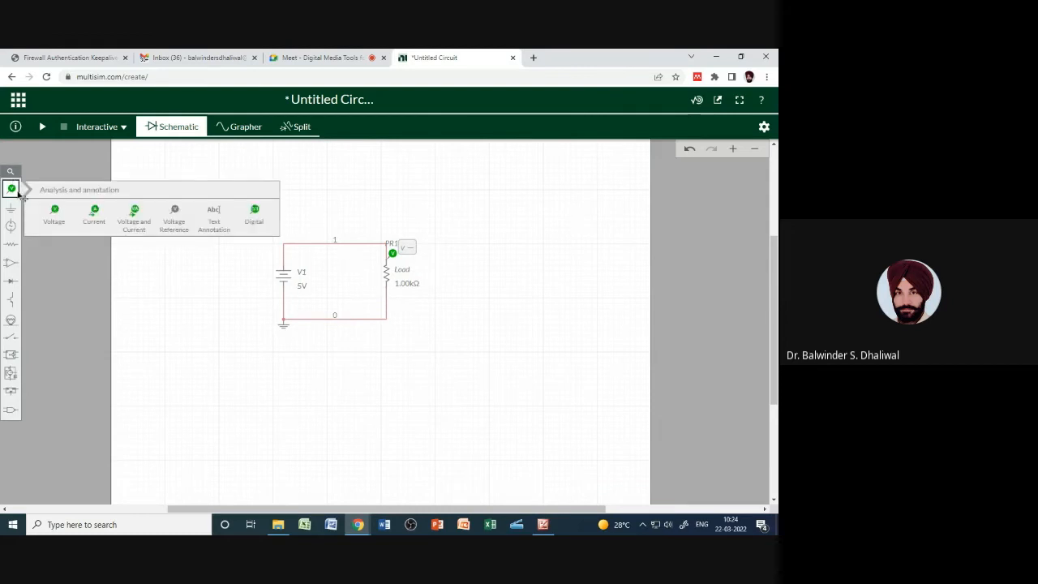
pyautogui.click(171, 228)
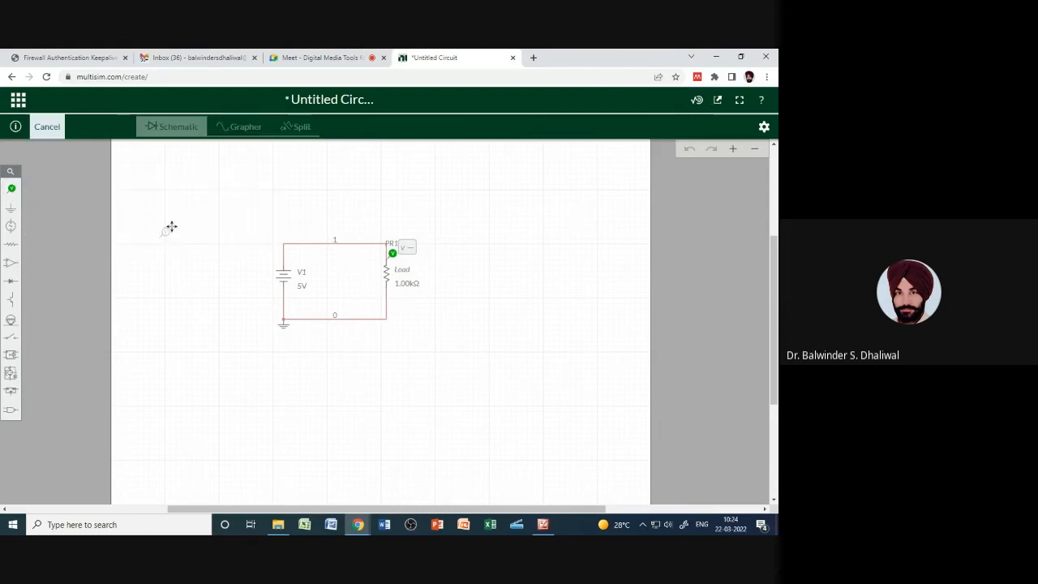
pyautogui.click(393, 296)
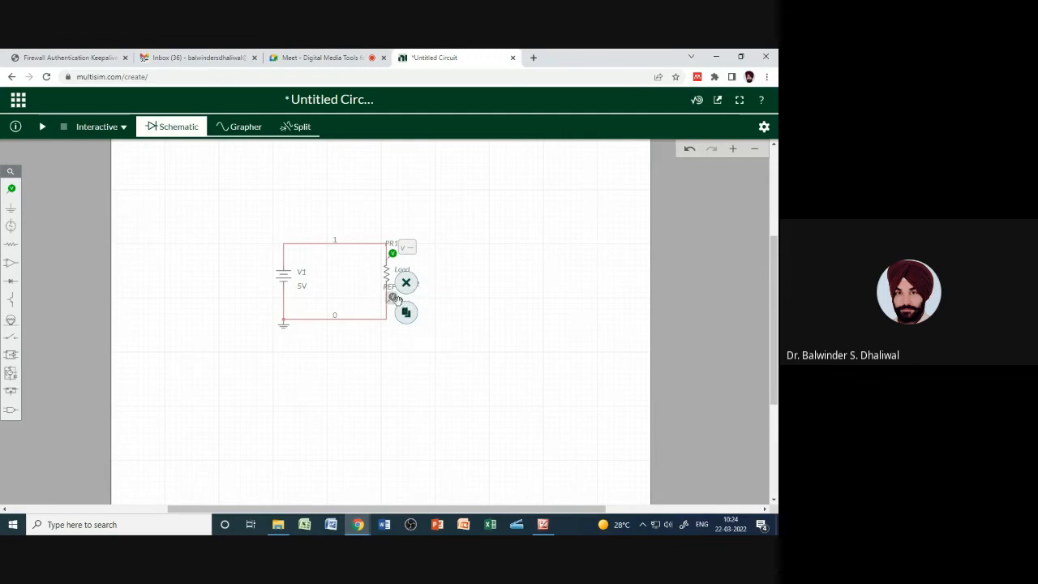
pyautogui.click(479, 298)
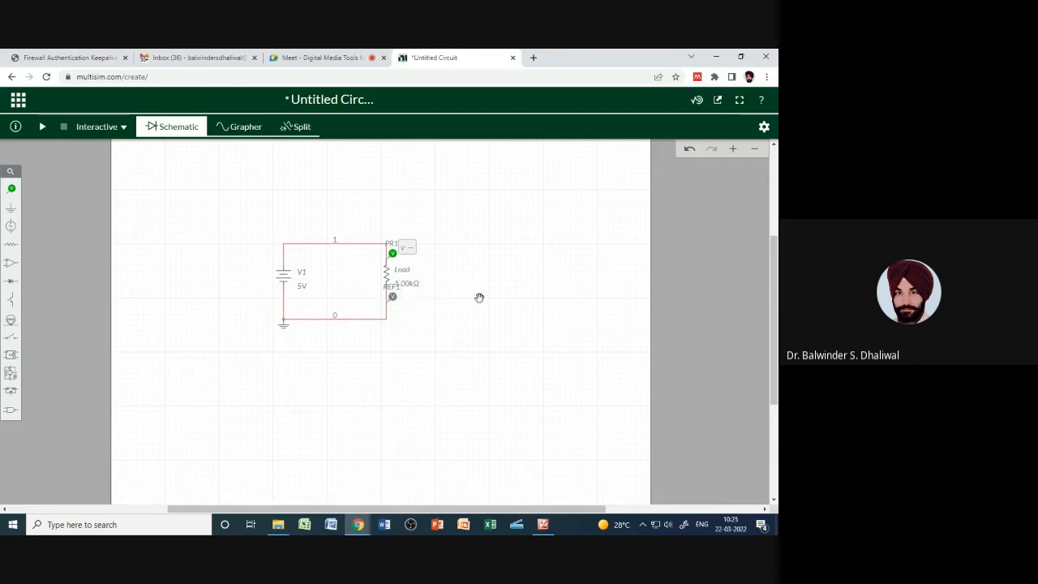
pyautogui.click(396, 299)
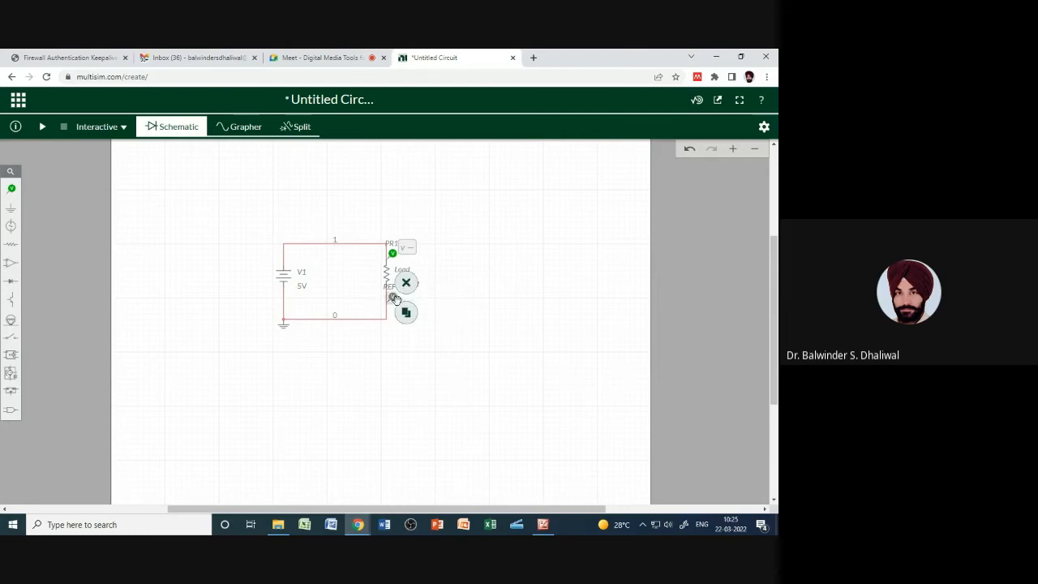
pyautogui.moveTo(394, 298); pyautogui.dragTo(391, 296)
pyautogui.click(415, 290)
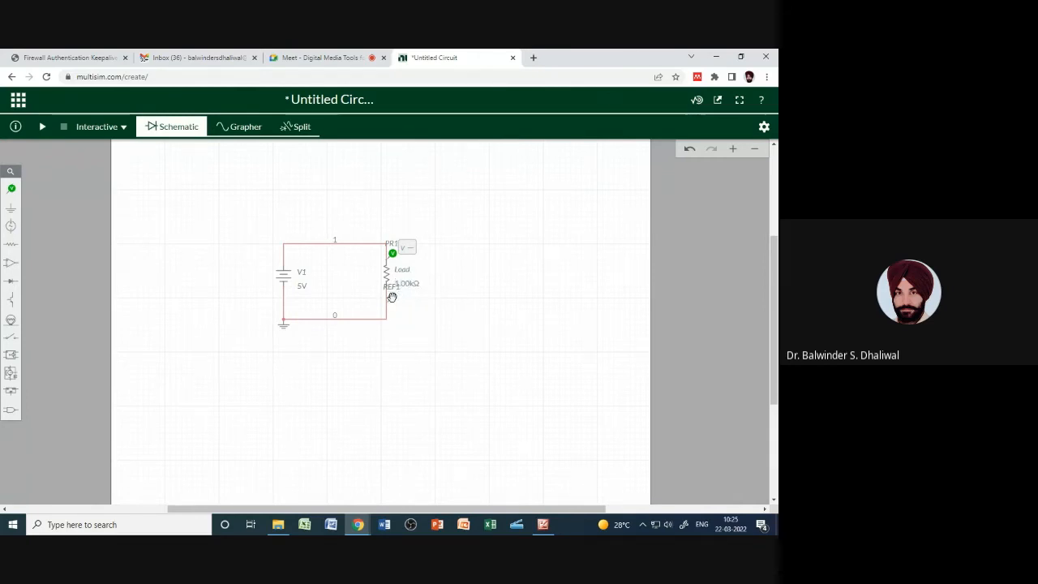
pyautogui.click(391, 296)
pyautogui.click(406, 280)
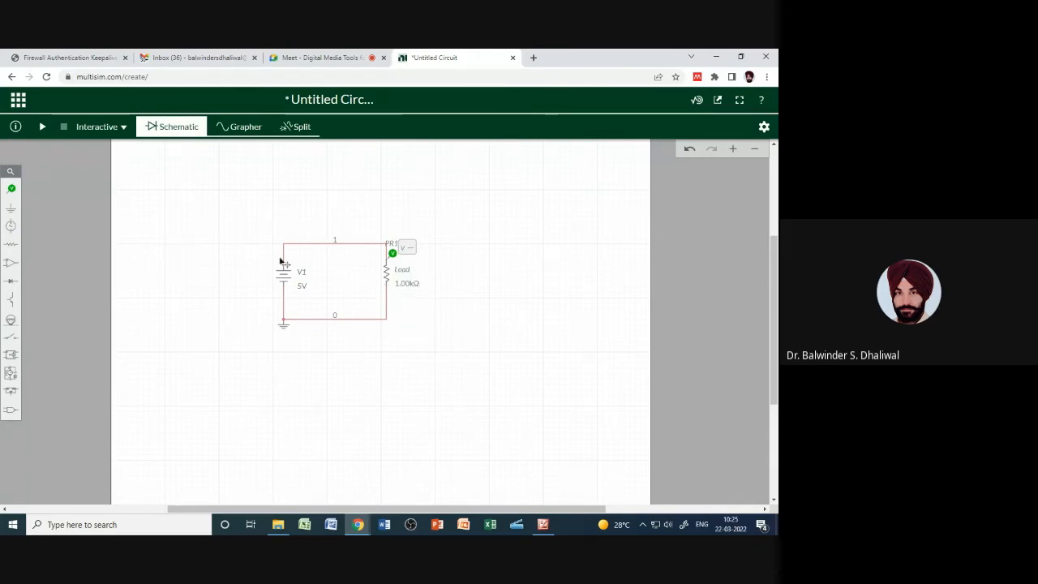
# Place a voltage reference probe on the wire below the Load resistor, near the circuit's lower-right corner, clear of the resistance label
pyautogui.click(12, 188)
pyautogui.click(163, 223)
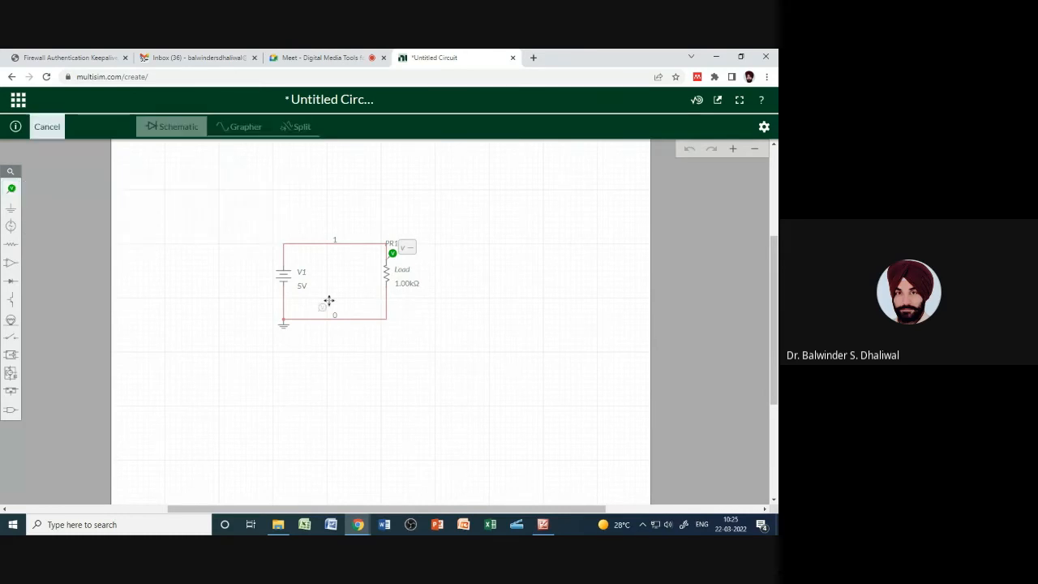
pyautogui.click(398, 302)
pyautogui.click(434, 308)
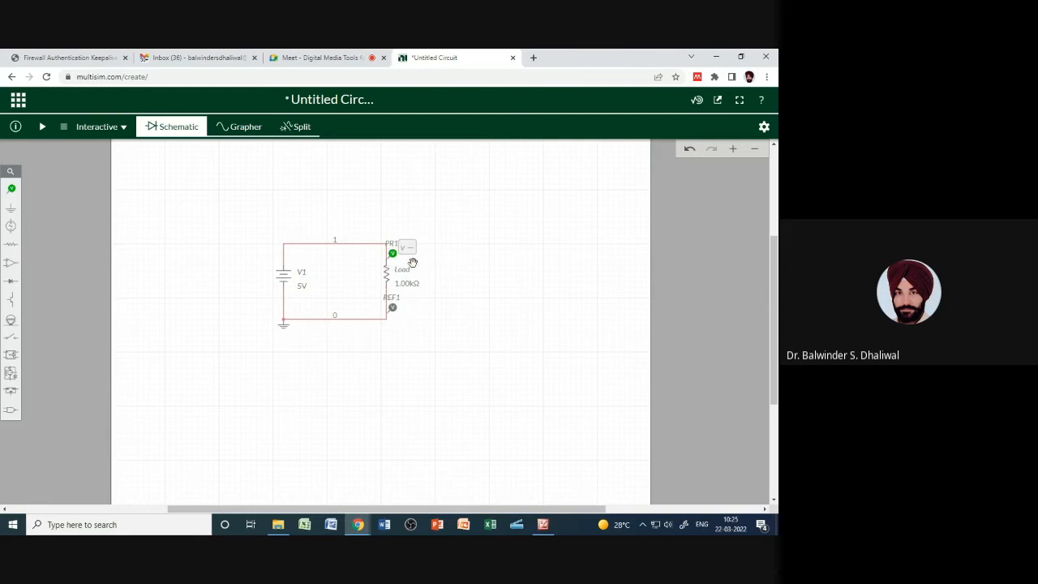
# Set the voltage reference of voltage probe PR1 to REF1
pyautogui.click(394, 255)
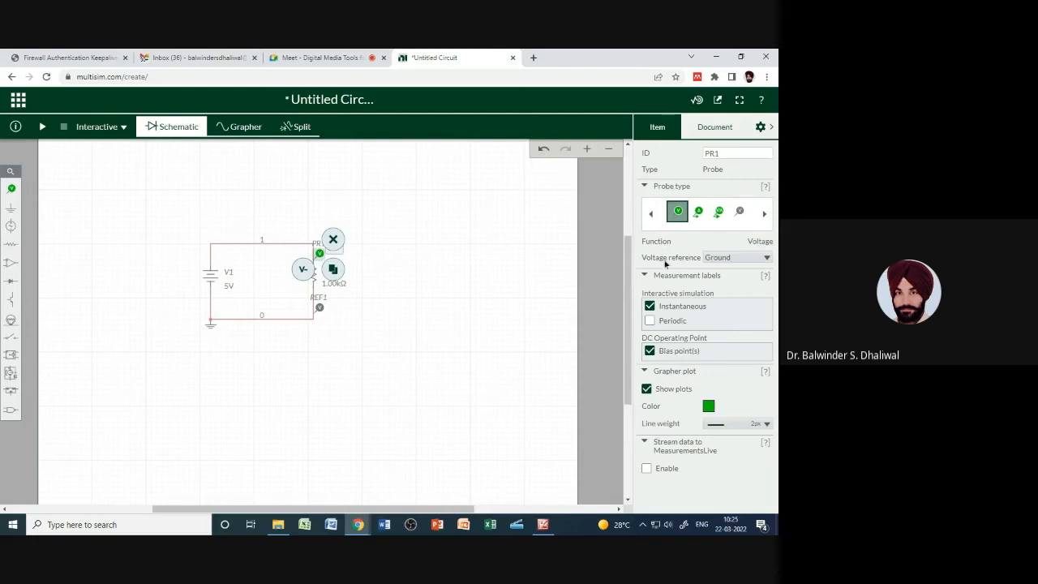
pyautogui.click(723, 262)
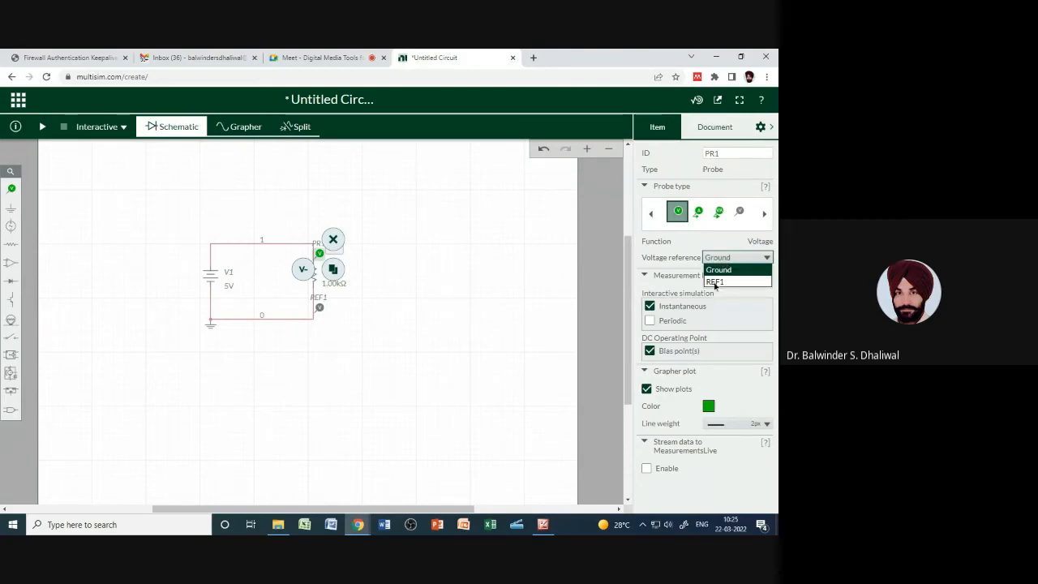
pyautogui.click(715, 282)
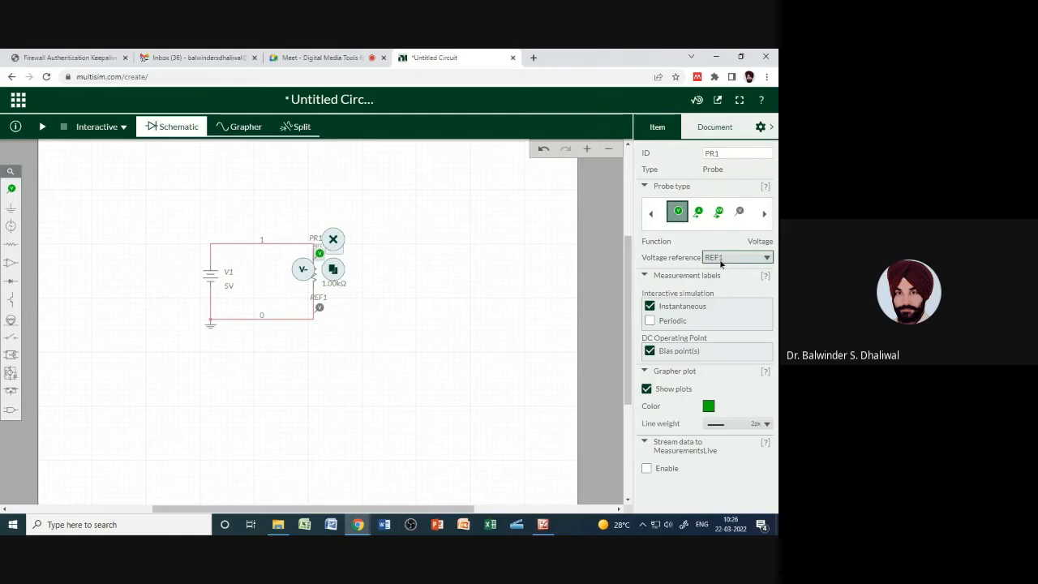
pyautogui.click(399, 280)
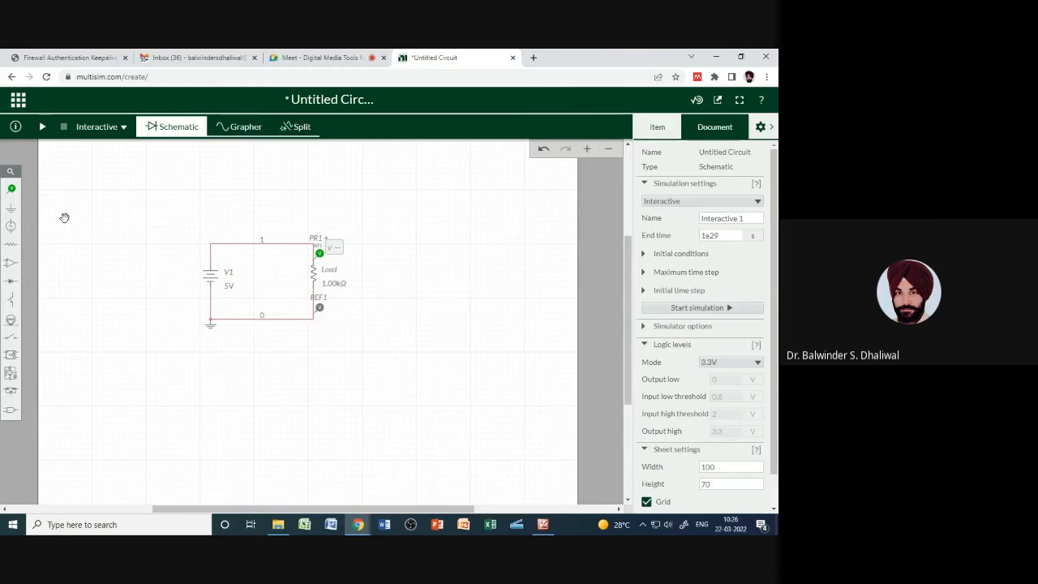
# Place a current probe on the upper wire between the DC source and the Load resistor
pyautogui.click(12, 190)
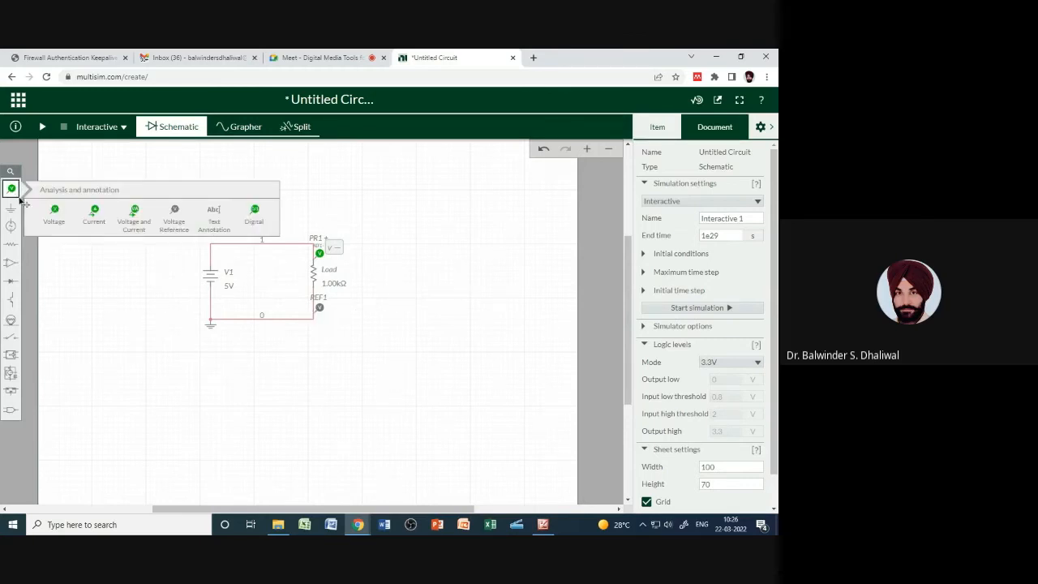
pyautogui.click(94, 212)
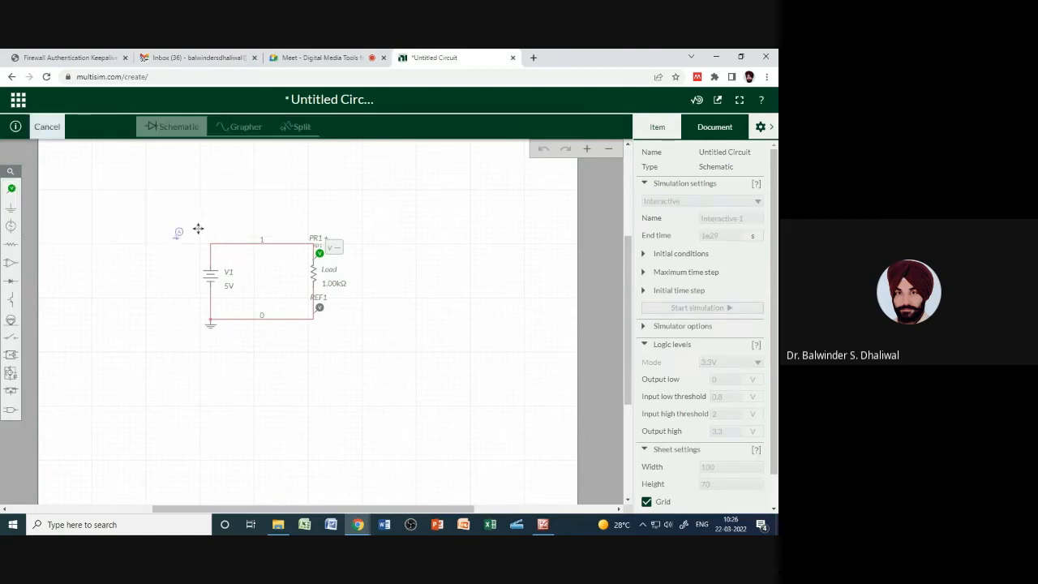
pyautogui.click(273, 235)
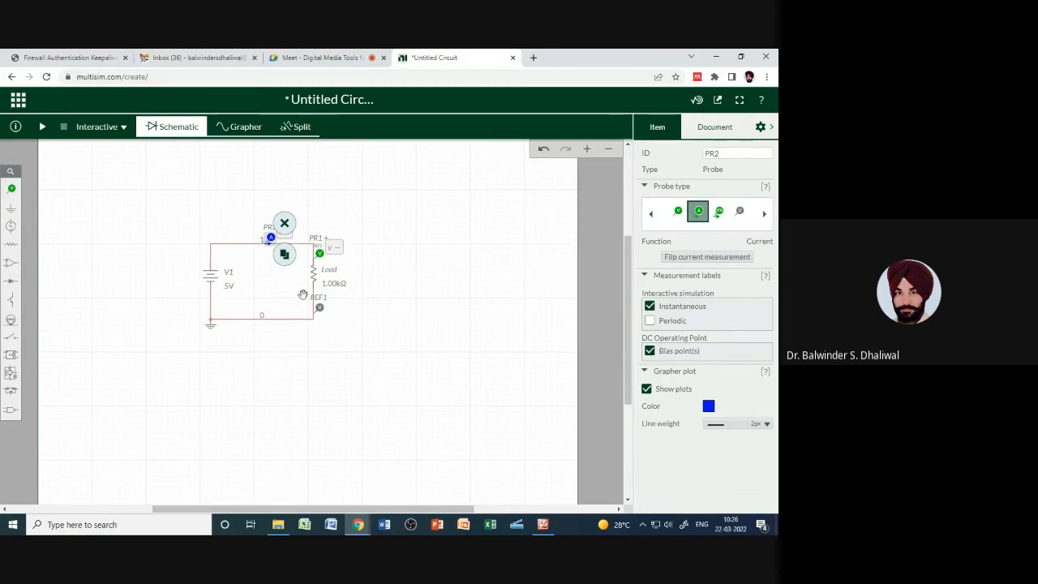
pyautogui.click(275, 250)
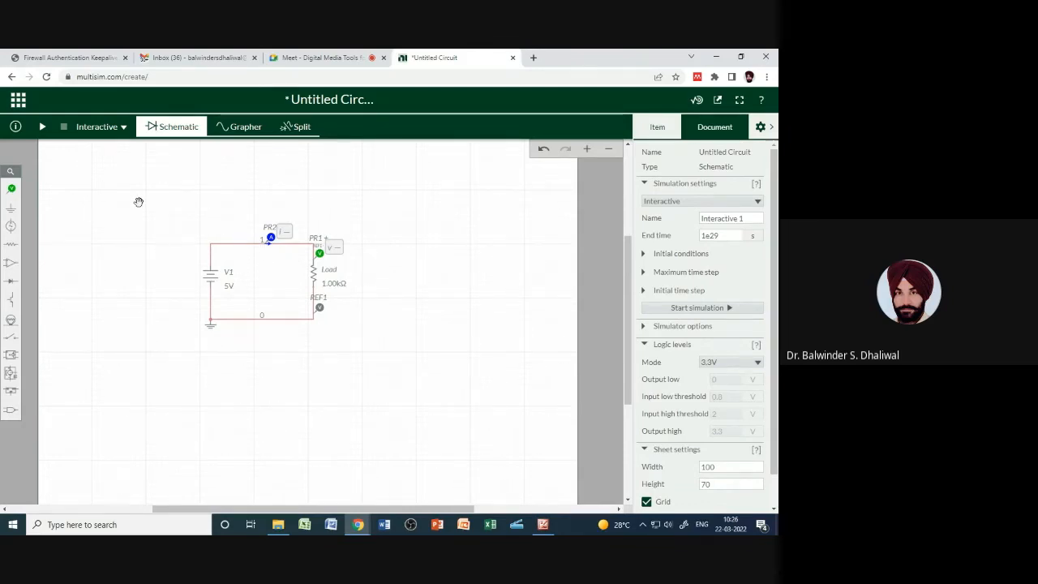
# Run the interactive simulation while varying the DC source's voltage through 6.60, 5.50, 6.20 and 5.25 V, and stop it
pyautogui.click(41, 130)
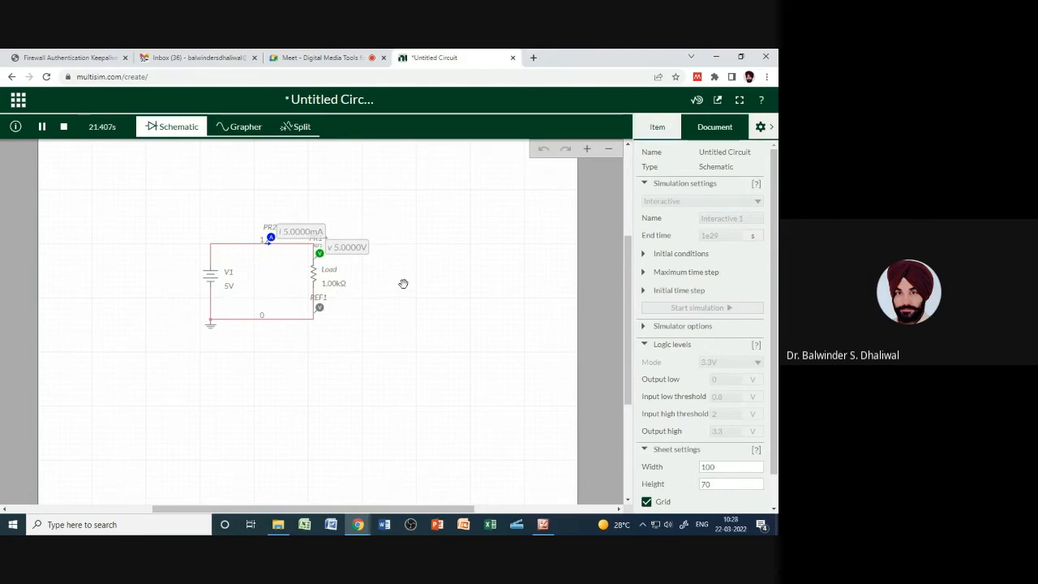
pyautogui.click(230, 292)
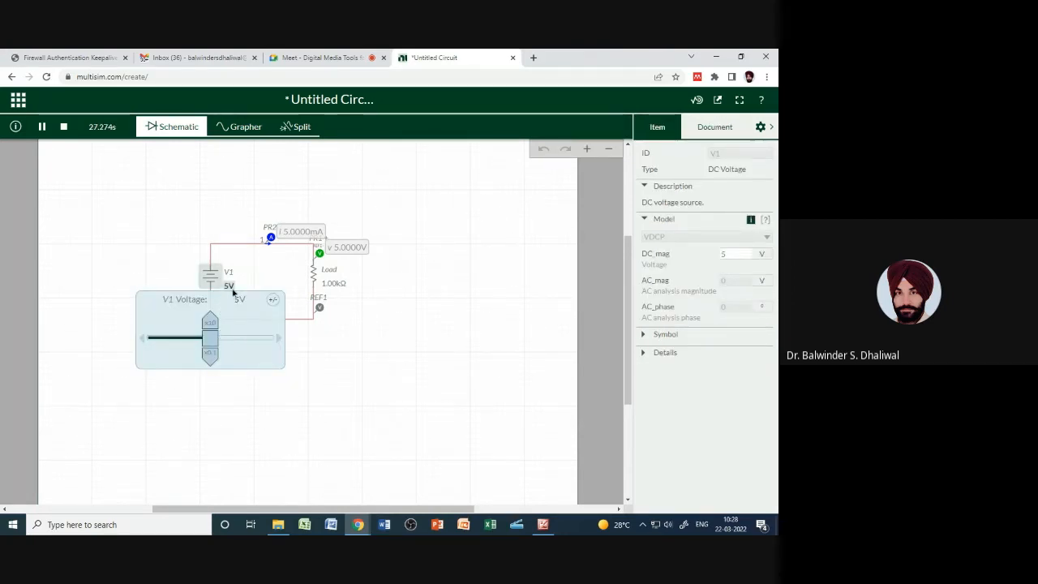
pyautogui.moveTo(213, 343)
pyautogui.mouseDown()
pyautogui.moveTo(192, 342)
pyautogui.moveTo(240, 333)
pyautogui.moveTo(230, 333)
pyautogui.mouseUp()
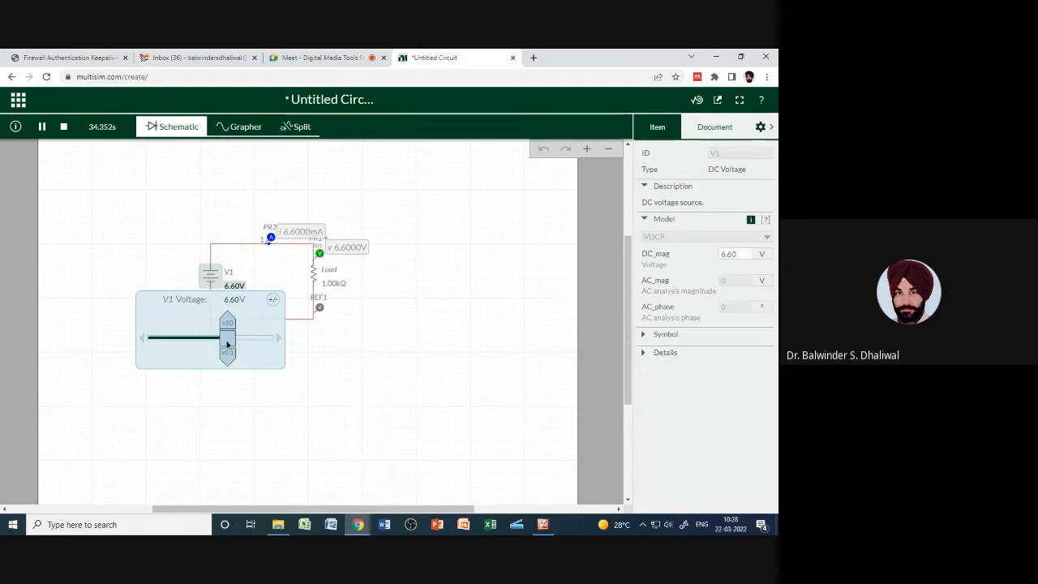
pyautogui.moveTo(228, 344); pyautogui.dragTo(217, 345)
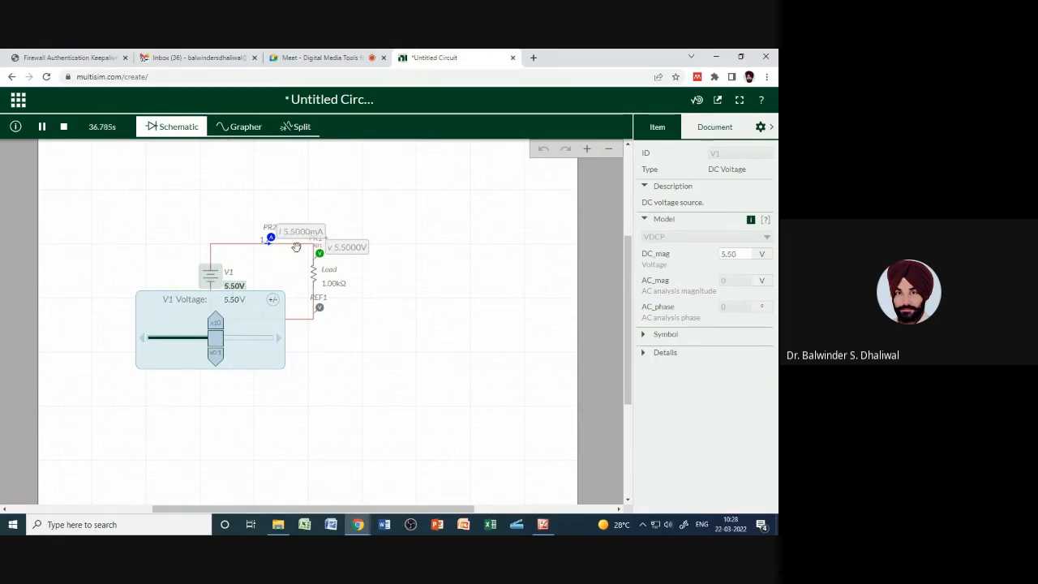
pyautogui.moveTo(215, 339)
pyautogui.mouseDown()
pyautogui.moveTo(184, 340)
pyautogui.moveTo(223, 340)
pyautogui.mouseUp()
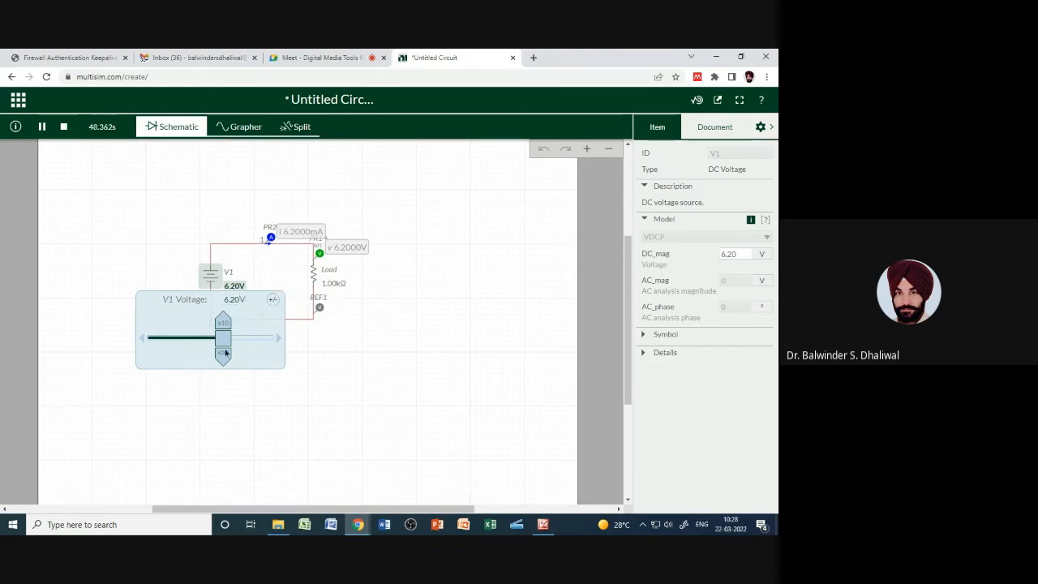
pyautogui.moveTo(219, 342); pyautogui.dragTo(209, 344)
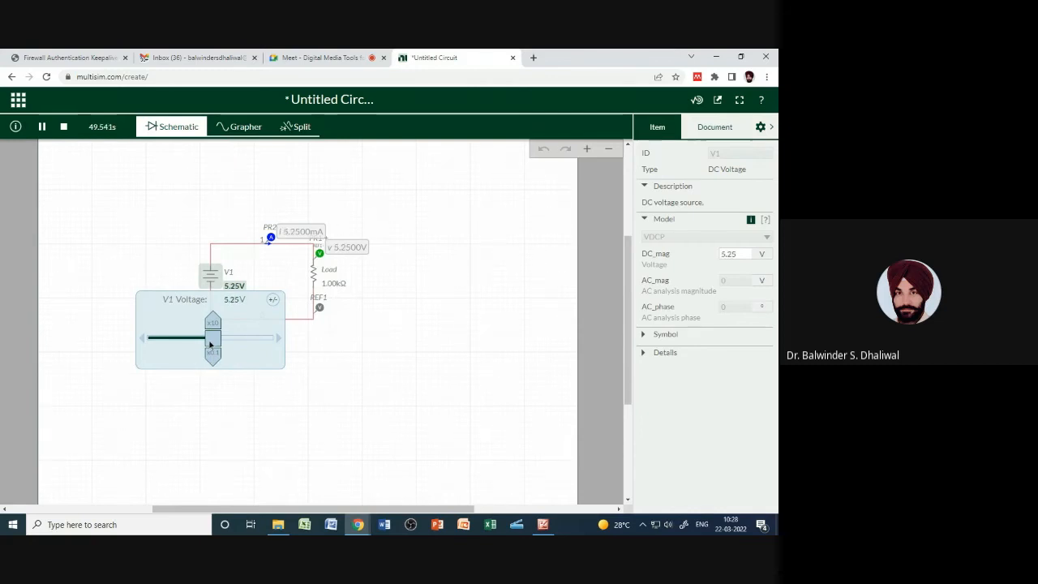
pyautogui.click(361, 356)
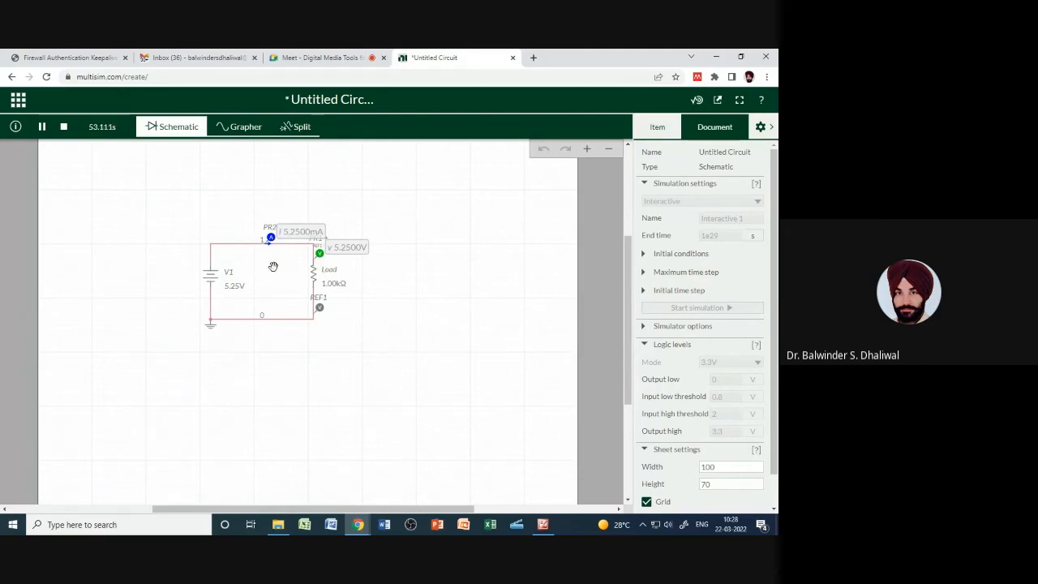
pyautogui.click(63, 128)
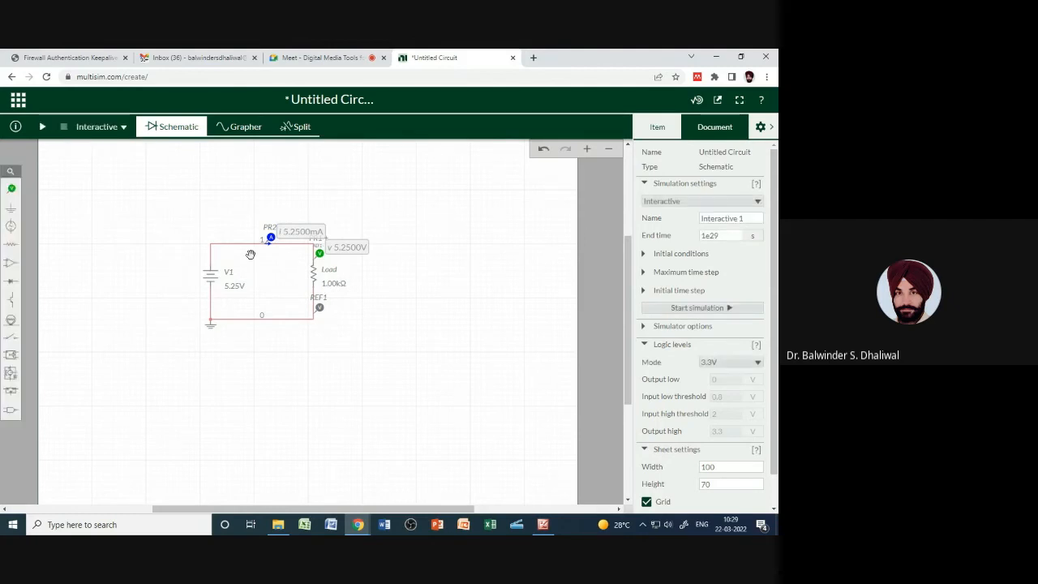
# Set the DC source's voltage to 1 V
pyautogui.click(234, 289)
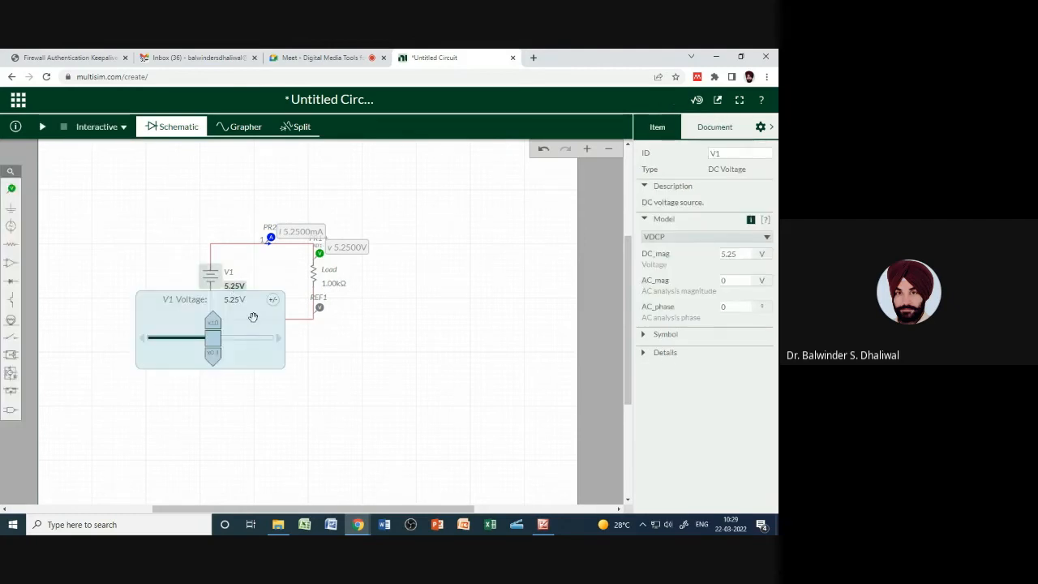
pyautogui.moveTo(216, 341); pyautogui.dragTo(161, 344)
pyautogui.click(238, 300)
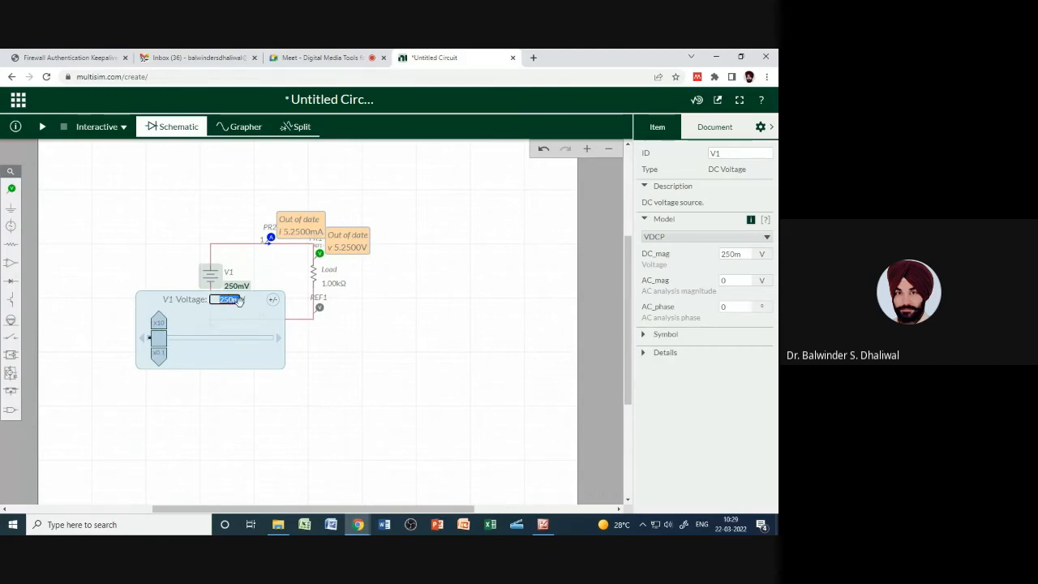
pyautogui.write('1')
pyautogui.click(348, 331)
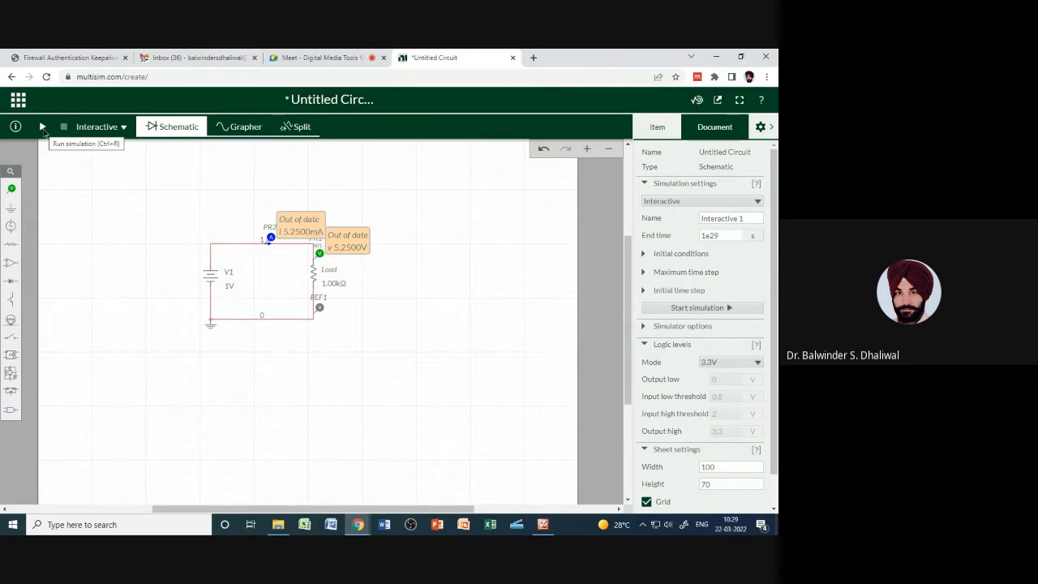
# Run the interactive simulation at 1 V, then switch to Excel and create a blank workbook
pyautogui.click(42, 127)
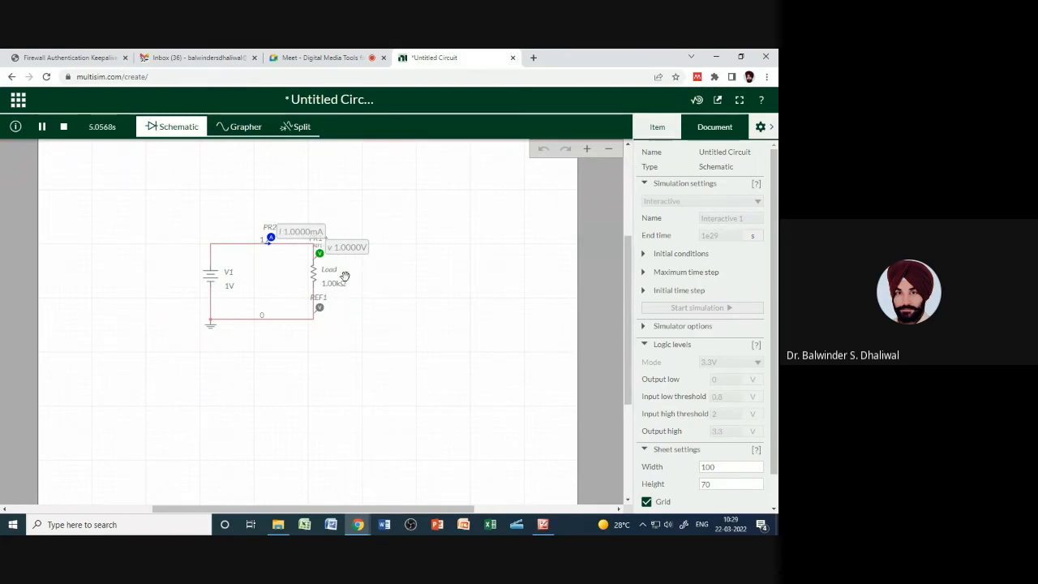
pyautogui.click(490, 524)
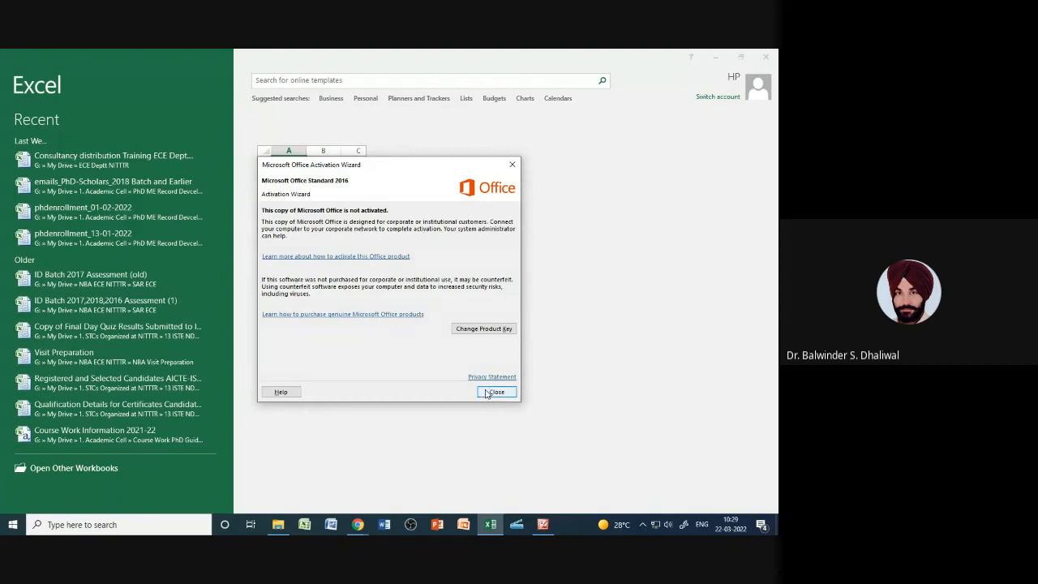
pyautogui.click(494, 392)
pyautogui.click(307, 206)
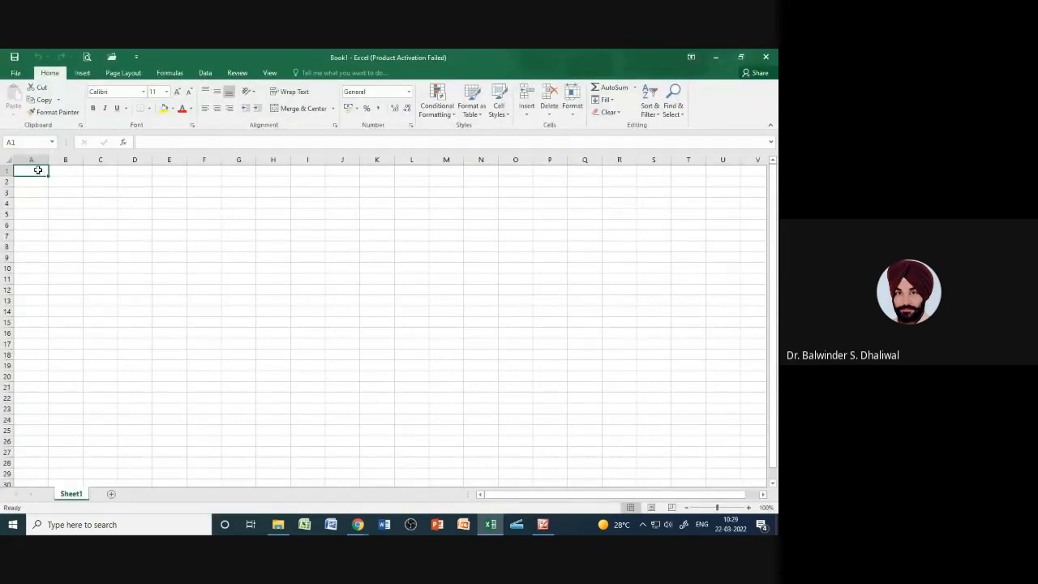
# Enter the column headers Voltage in cell A1 and Current in cell B1
pyautogui.write('VOltage')
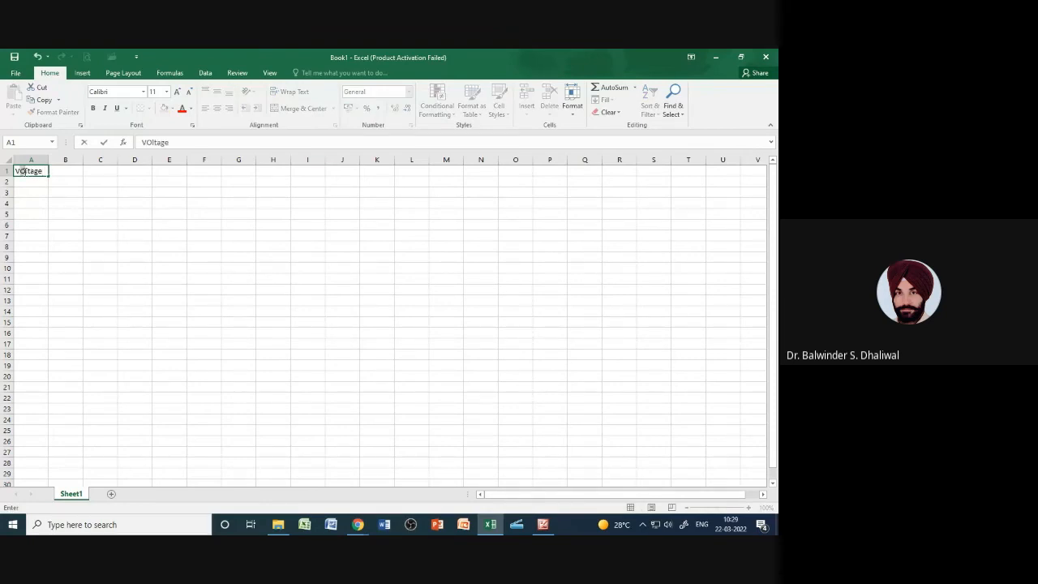
pyautogui.click(25, 171)
pyautogui.press('BackSpace')
pyautogui.write('o')
pyautogui.click(56, 171)
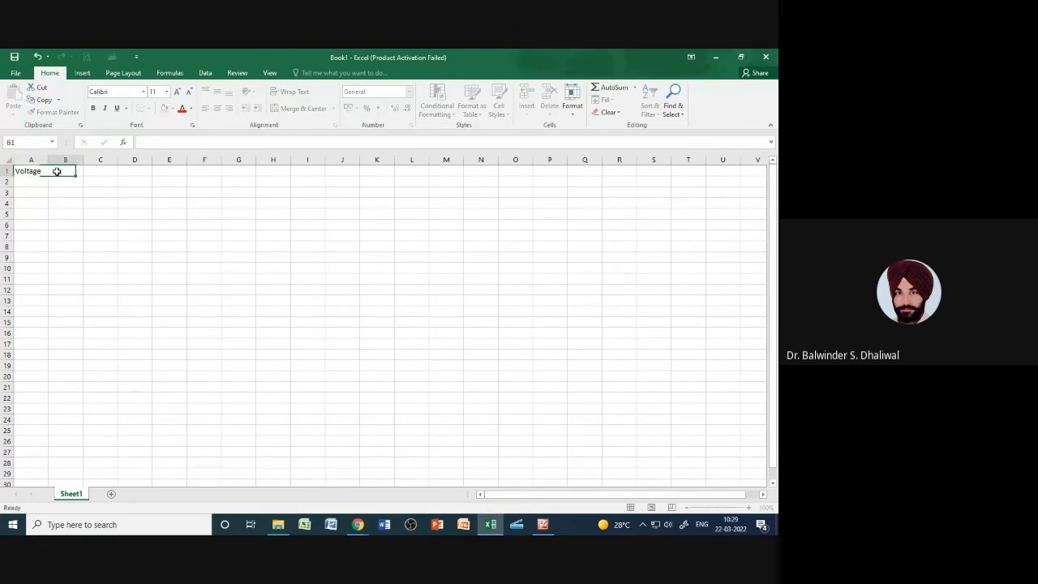
pyautogui.write('Current')
pyautogui.click(34, 182)
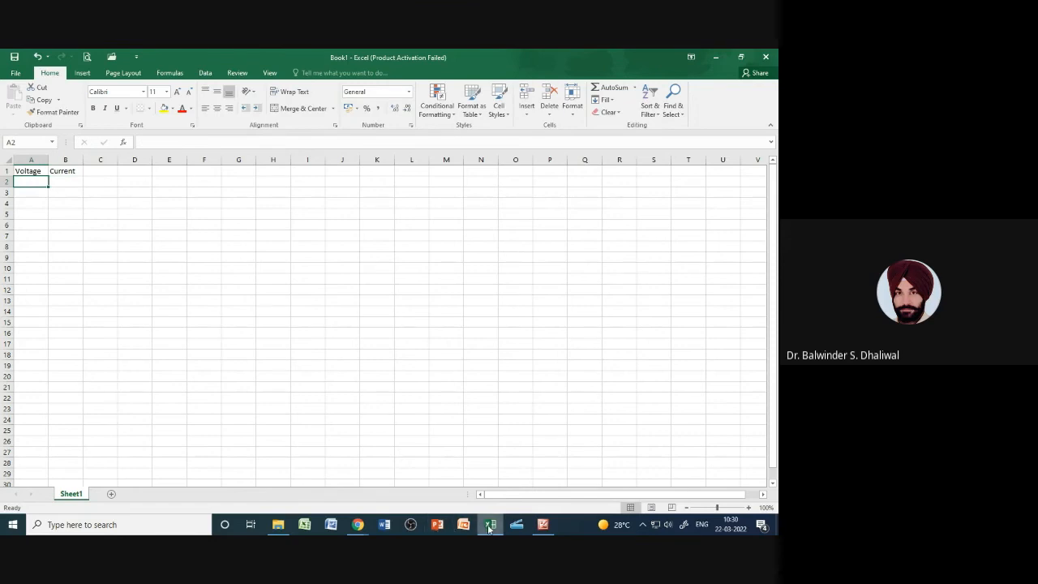
# Check the probe units in the circuit, extend the headers to Voltage (V) and Current (mA), and widen columns A and B to fit
pyautogui.moveTo(365, 526)
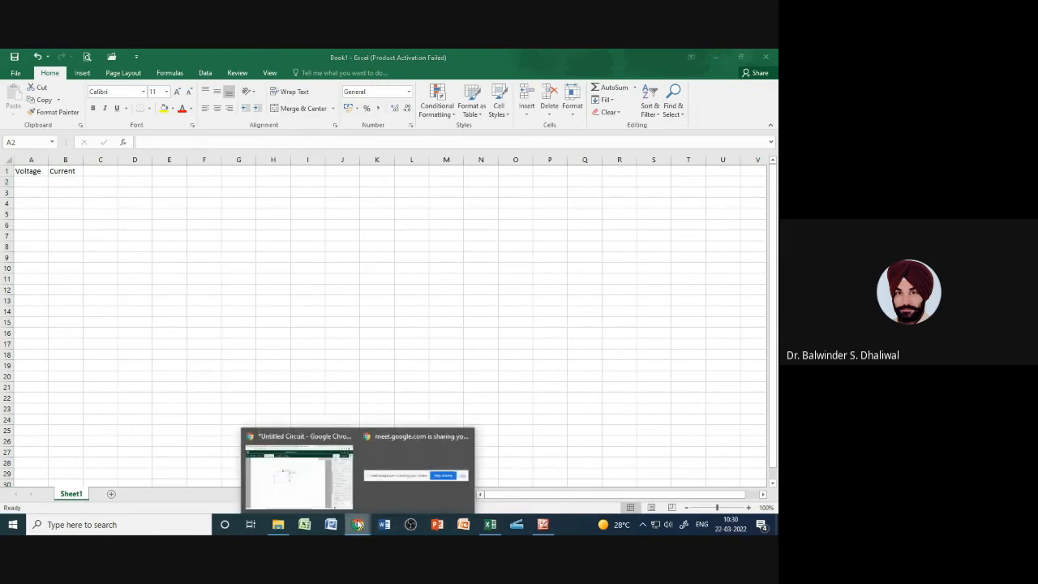
pyautogui.click(308, 480)
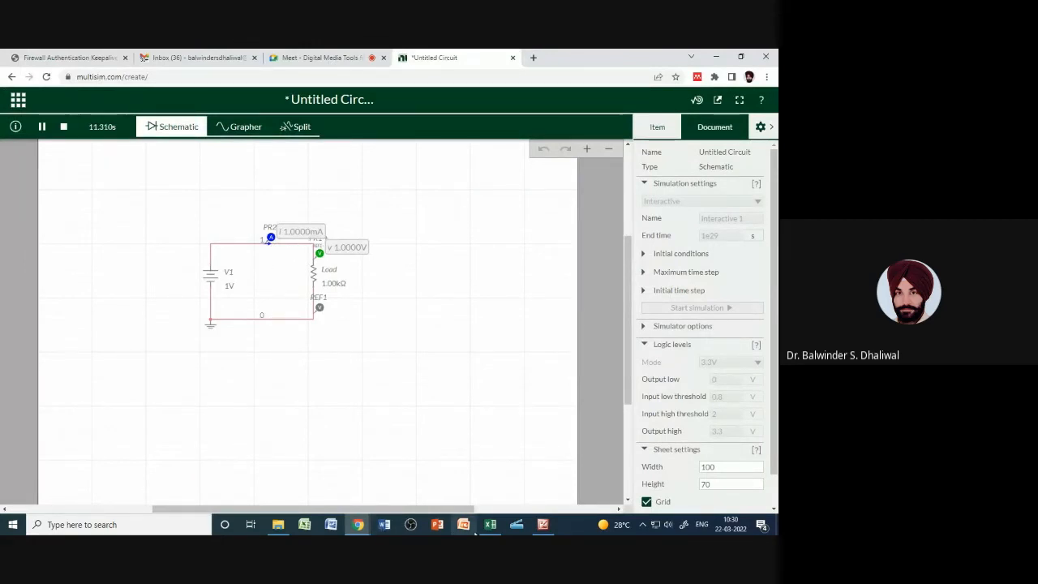
pyautogui.hotkey('alt', 'Tab')
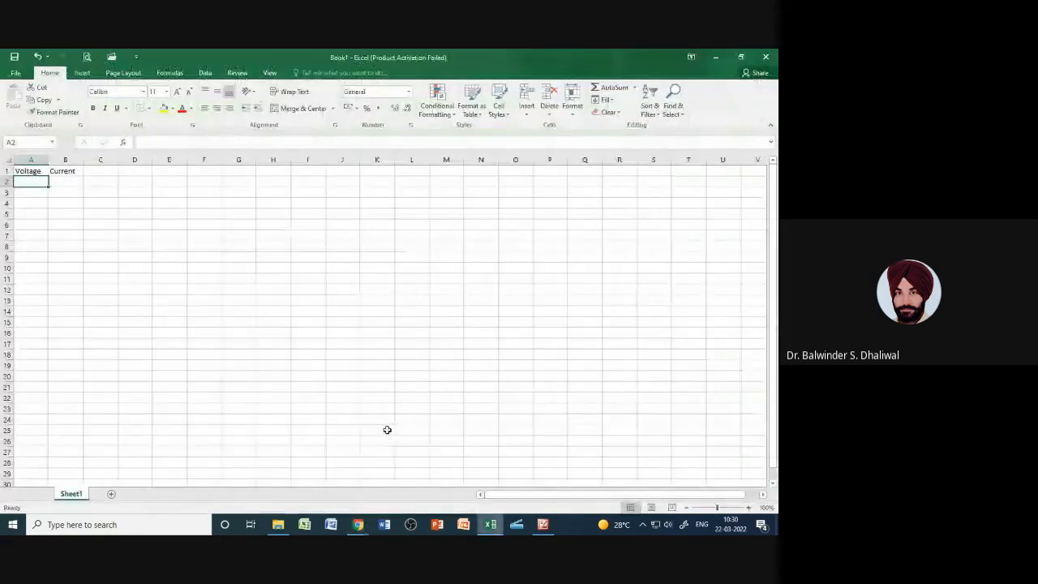
pyautogui.doubleClick(45, 170)
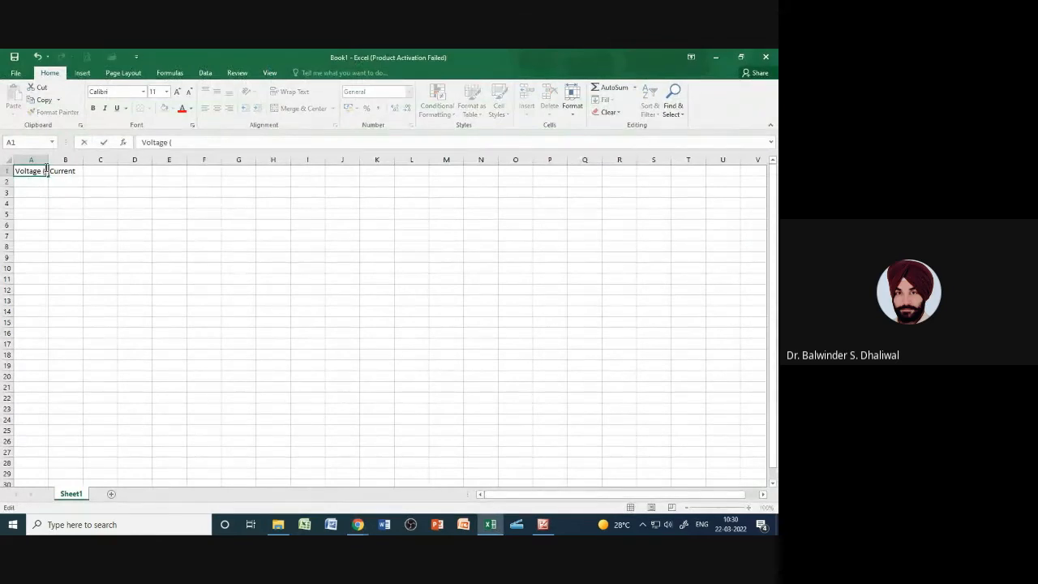
pyautogui.write('(V')
pyautogui.click(59, 181)
pyautogui.moveTo(48, 159); pyautogui.dragTo(126, 163)
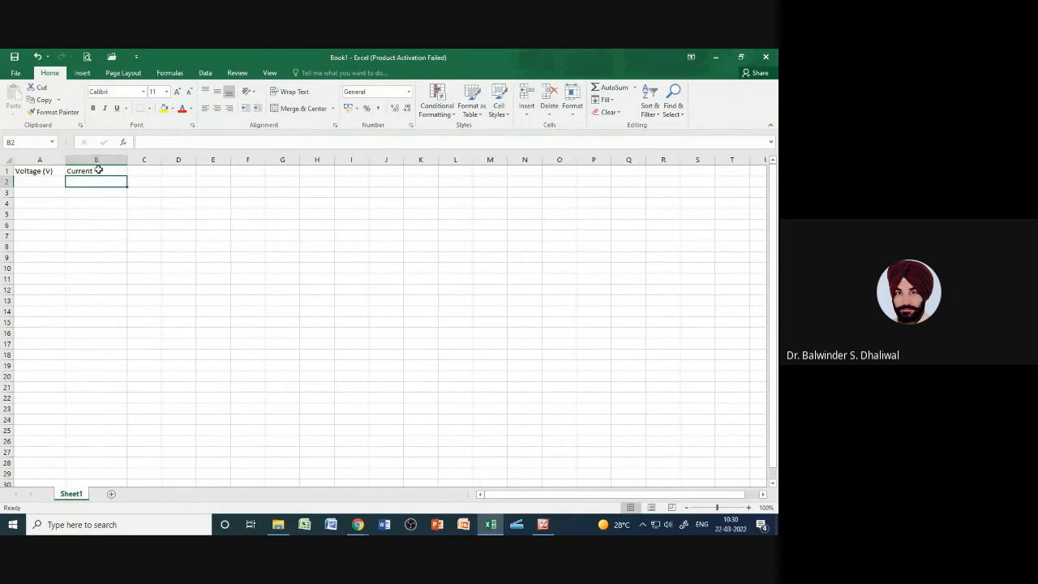
pyautogui.doubleClick(108, 174)
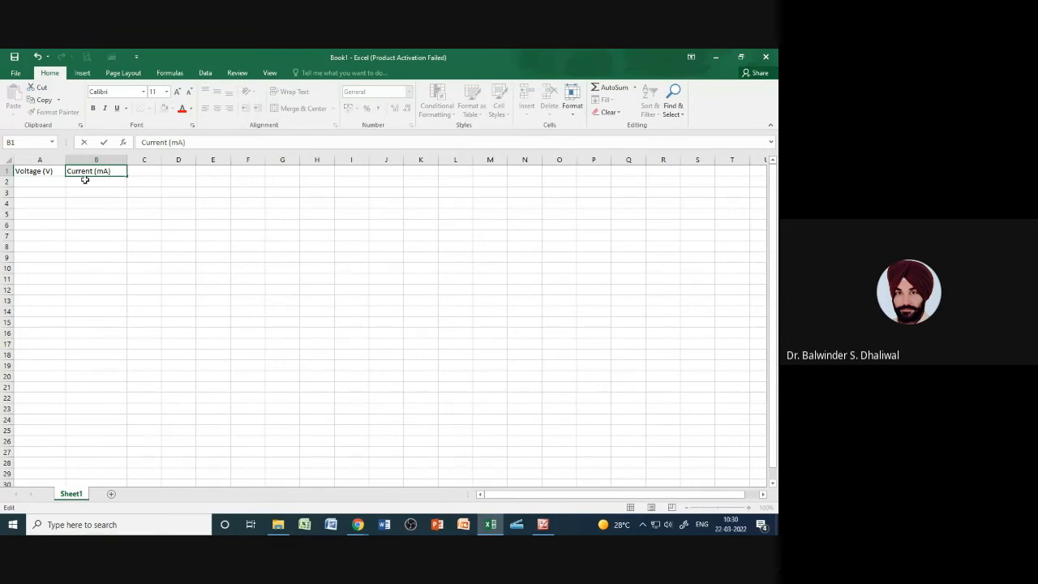
# Record the first reading in row 2 with voltage 1 and current 1
pyautogui.click(51, 183)
pyautogui.write('1')
pyautogui.click(96, 183)
pyautogui.write('1')
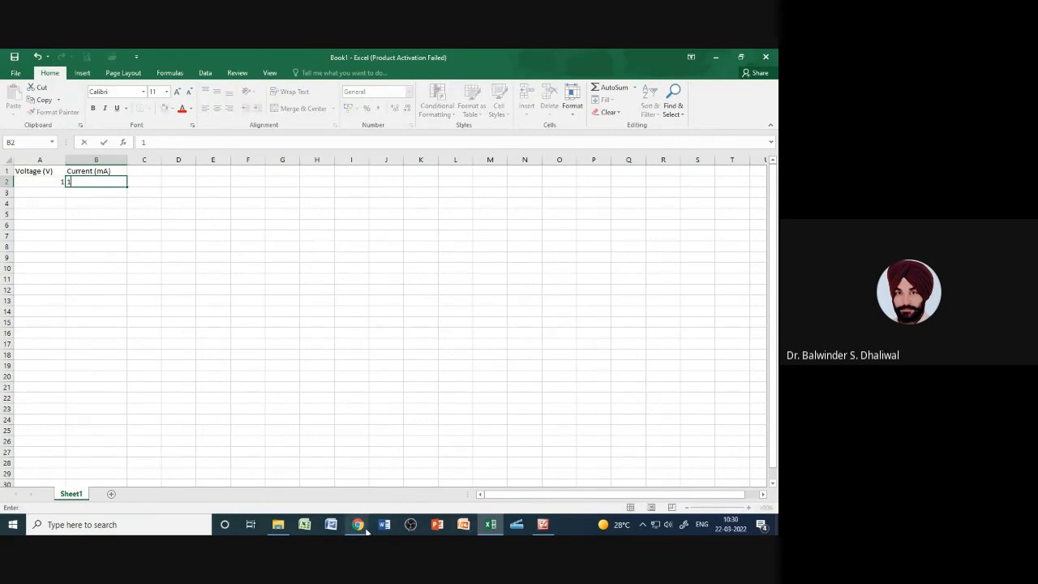
# Switch to the Multisim Live circuit and set the DC source's voltage to 1.5 V while the simulation runs
pyautogui.moveTo(366, 529)
pyautogui.click(289, 477)
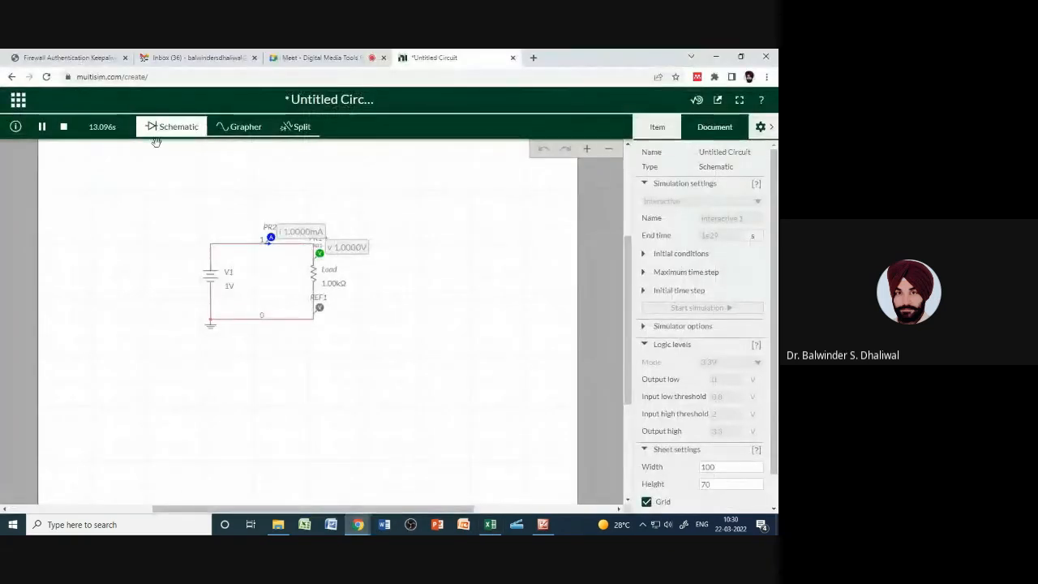
pyautogui.click(231, 286)
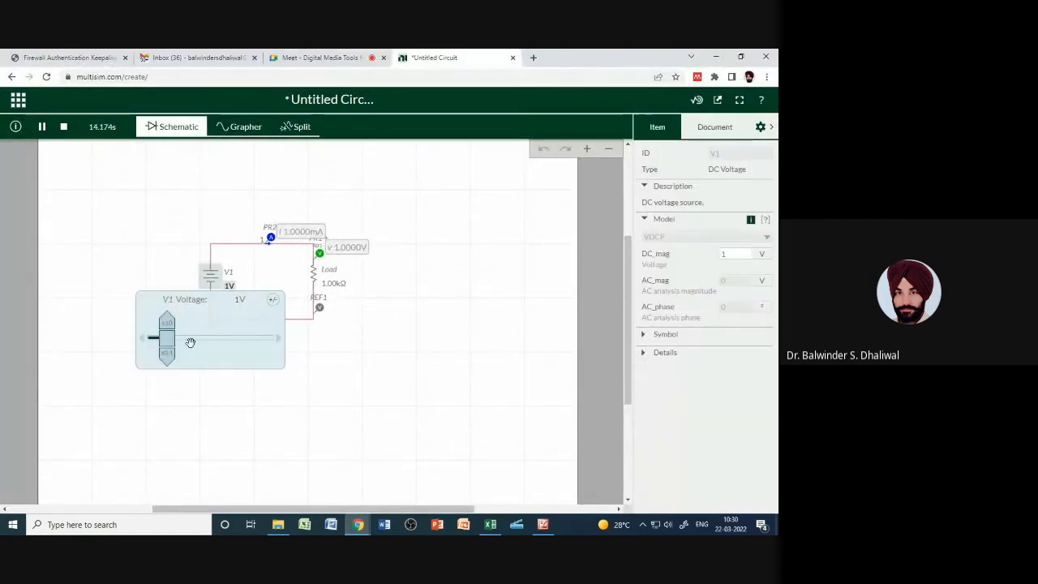
pyautogui.click(241, 299)
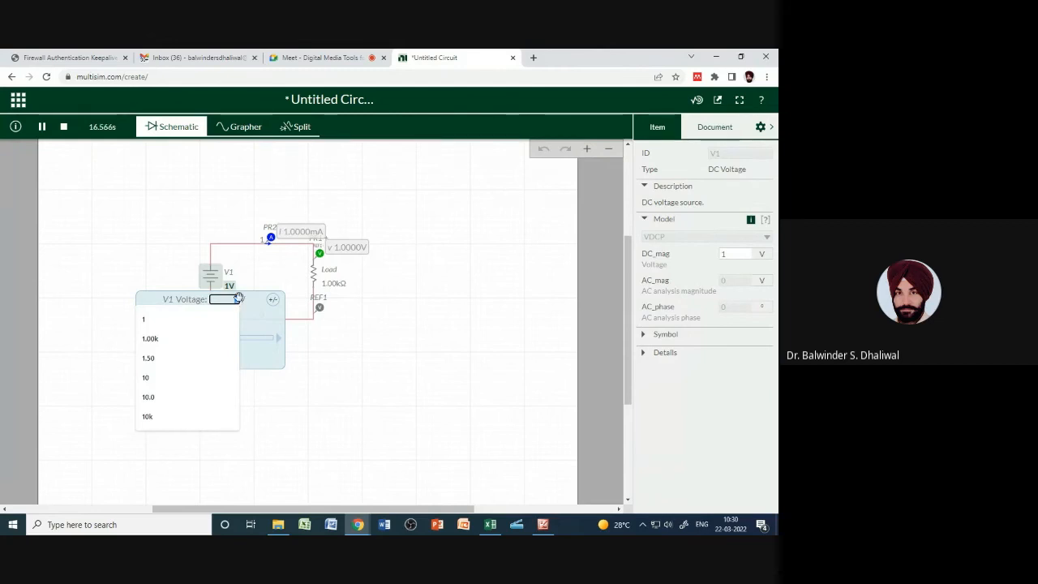
pyautogui.write('.')
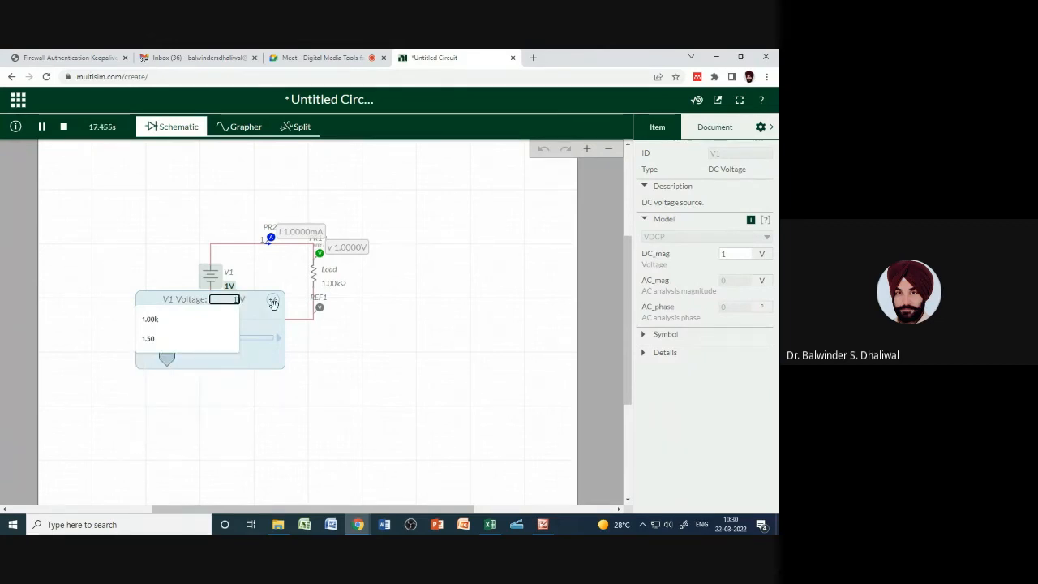
pyautogui.write('5')
pyautogui.click(348, 332)
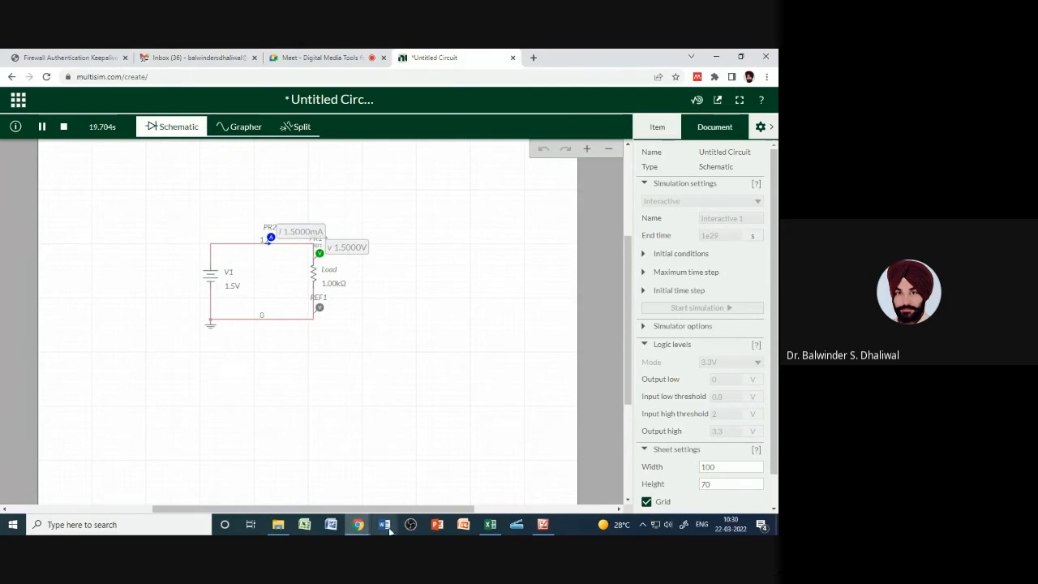
# Switch to the Excel workbook and record voltage 1.5 and current 1.5 in row 3
pyautogui.click(489, 524)
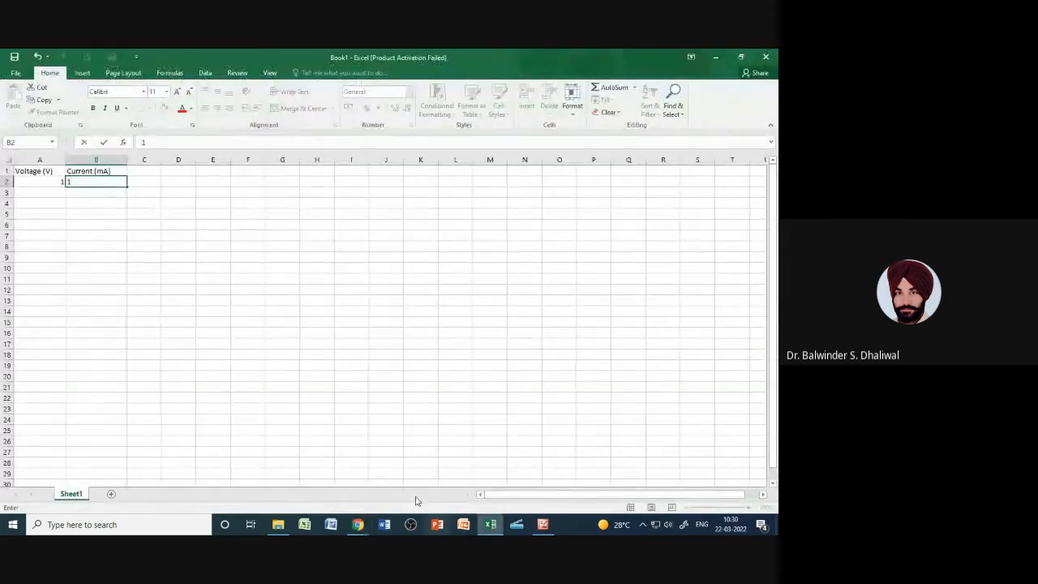
pyautogui.click(51, 190)
pyautogui.write('1')
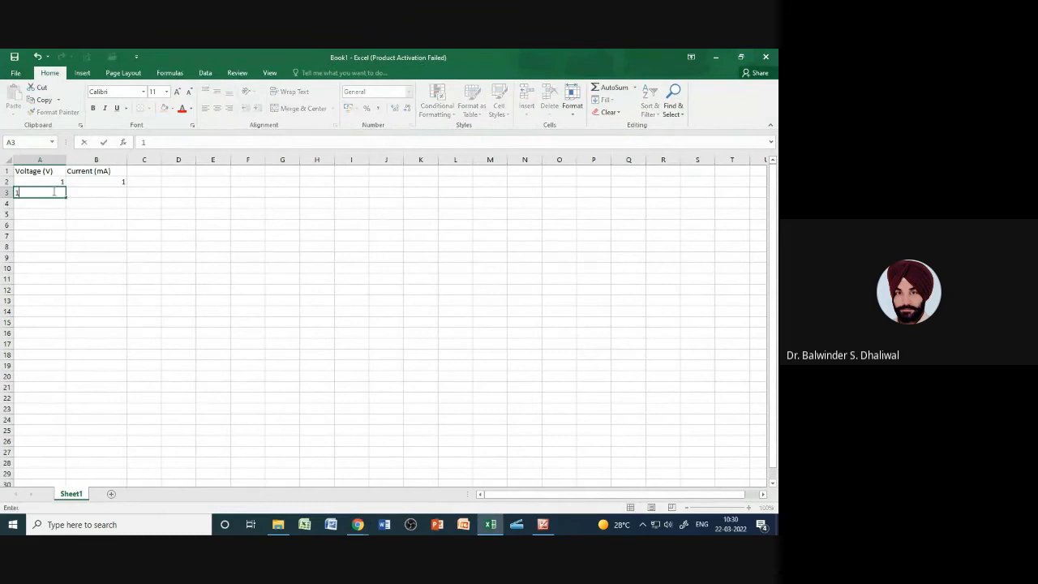
pyautogui.write('.5')
pyautogui.press('Tab')
pyautogui.write('1')
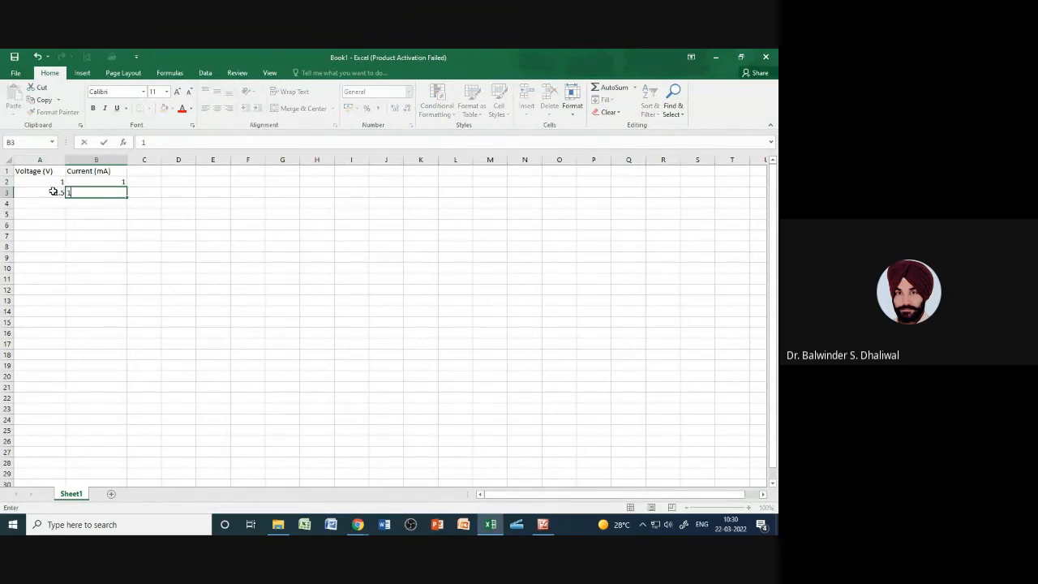
pyautogui.click(45, 202)
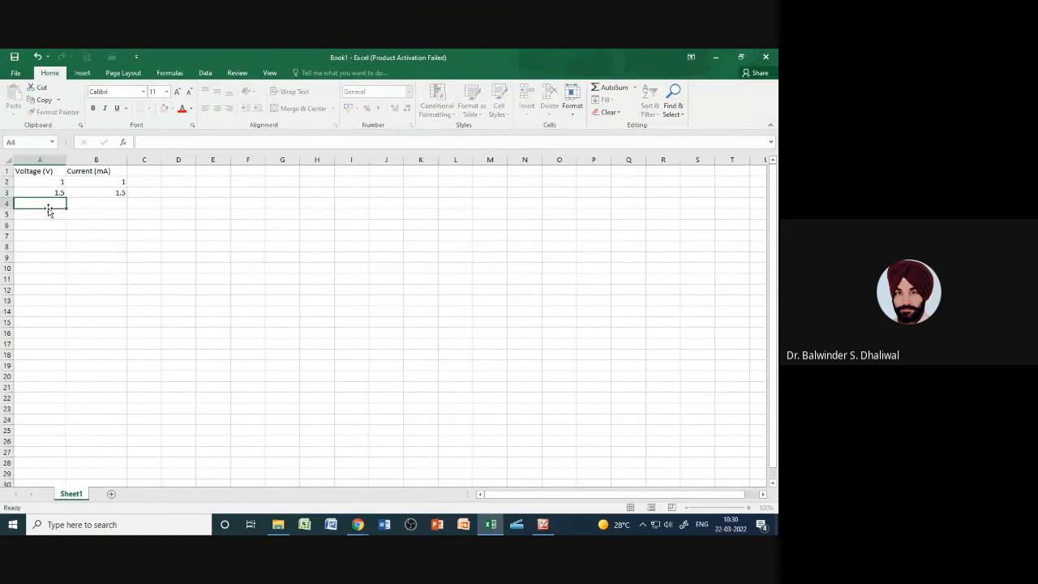
# Switch to the Multisim Live circuit and set the DC source's voltage to 2 V in the running simulation
pyautogui.moveTo(358, 527)
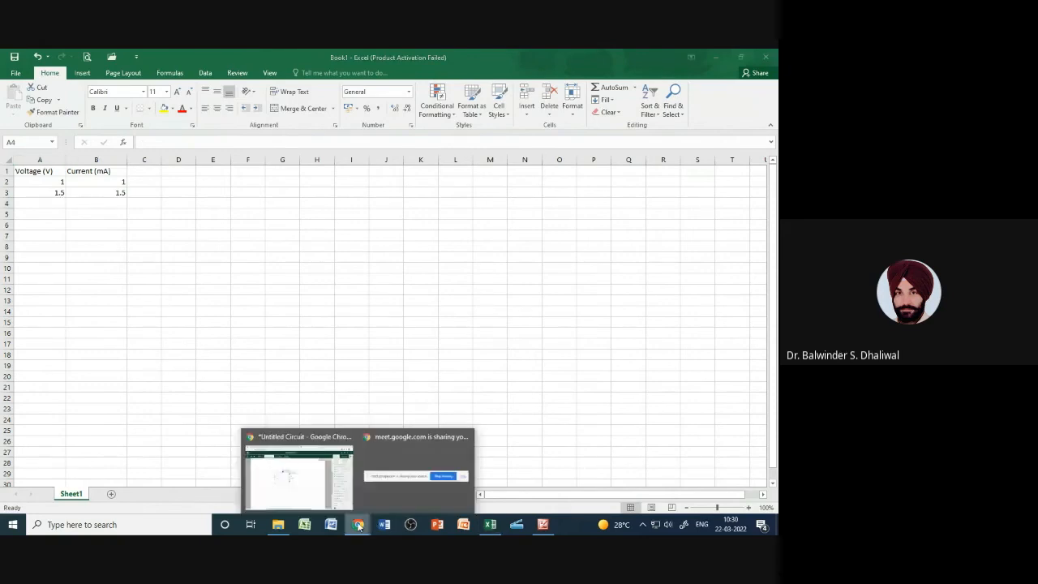
pyautogui.click(284, 478)
pyautogui.click(231, 288)
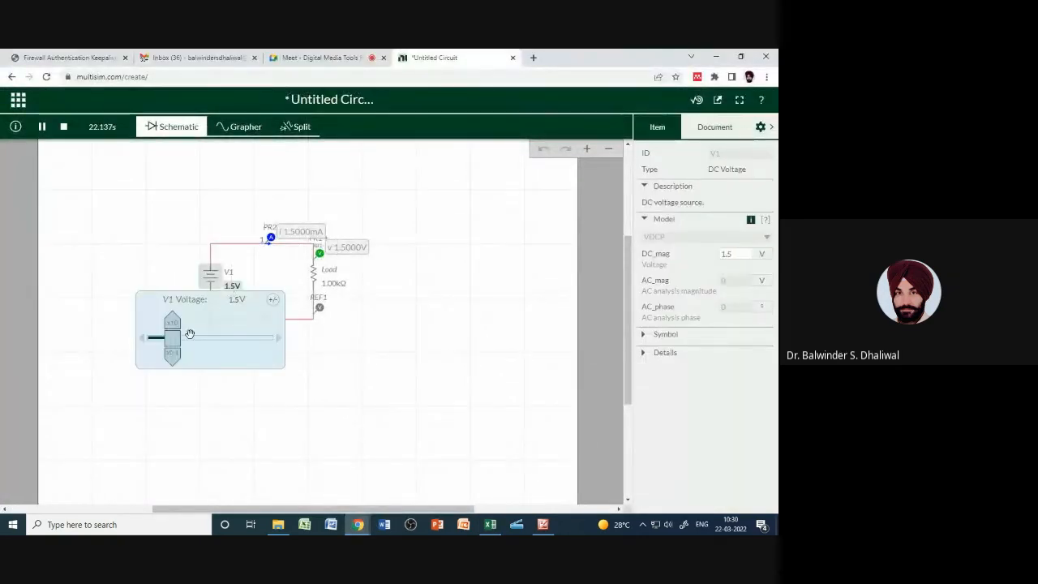
pyautogui.click(236, 299)
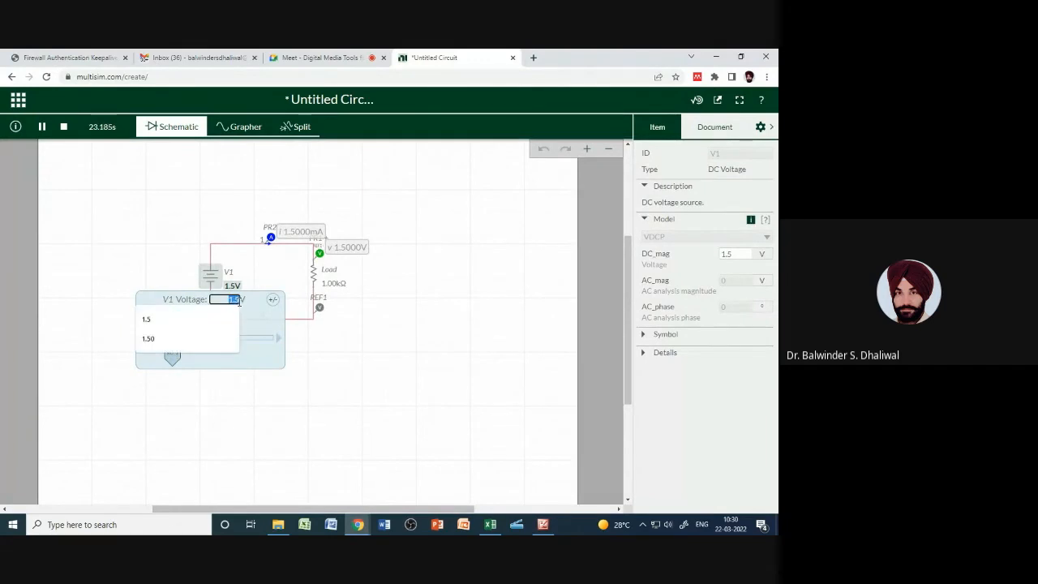
pyautogui.write('2')
pyautogui.click(208, 193)
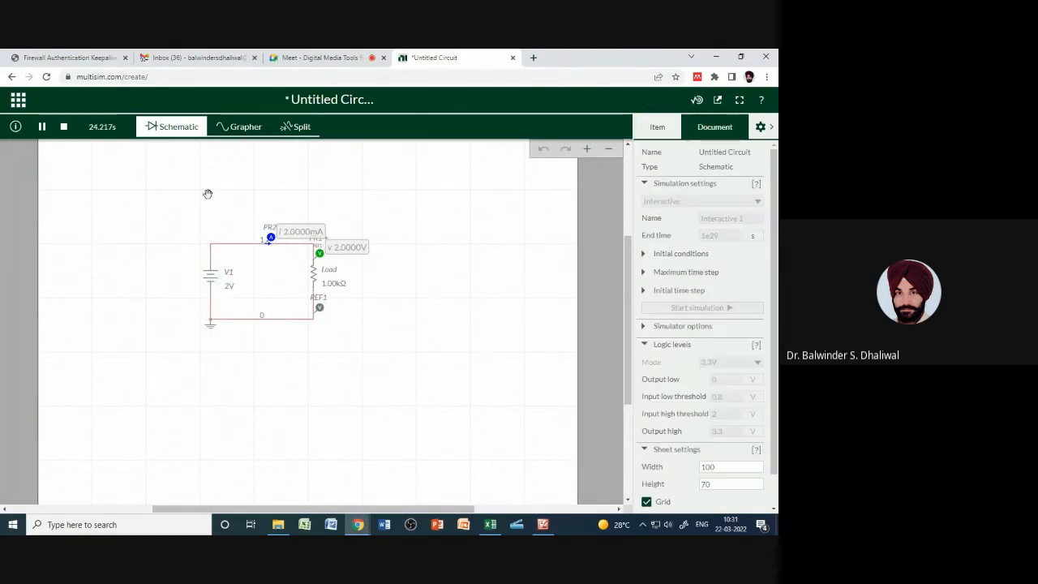
# Switch to the Excel workbook and record voltage 2 and current 2 in row 4
pyautogui.click(489, 524)
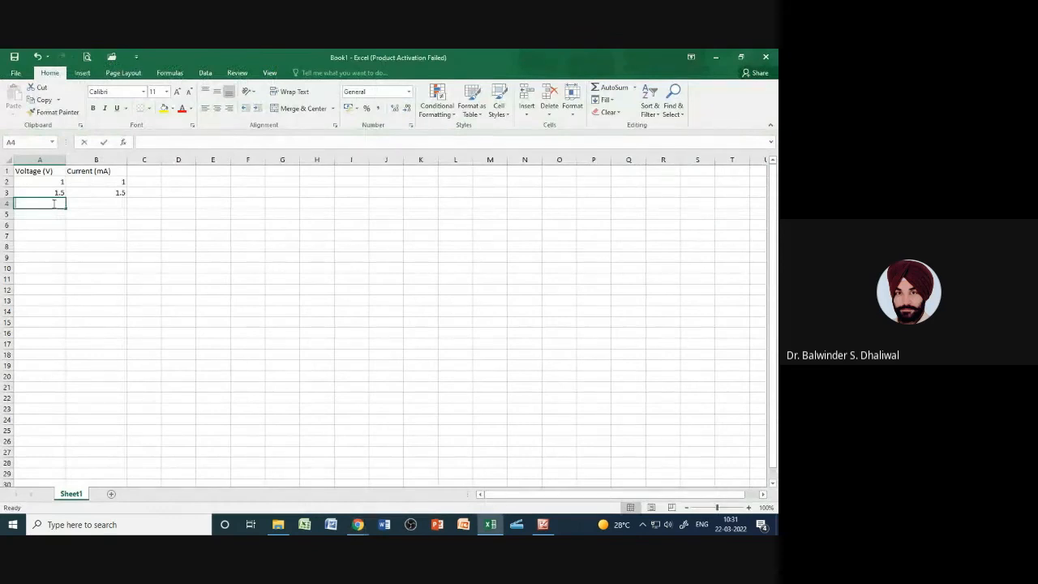
pyautogui.write('2')
pyautogui.click(105, 206)
pyautogui.write('2')
pyautogui.click(52, 212)
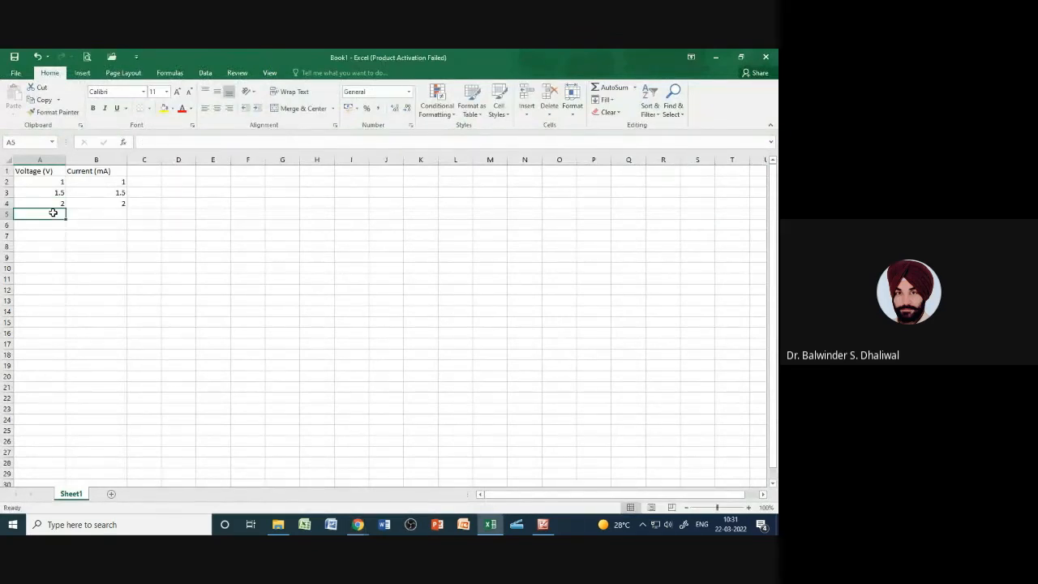
# Fill rows 5 and 6 with 2.5 and 3 for both voltage and current, and enter voltage 3.5 in row 7
pyautogui.write('2.5')
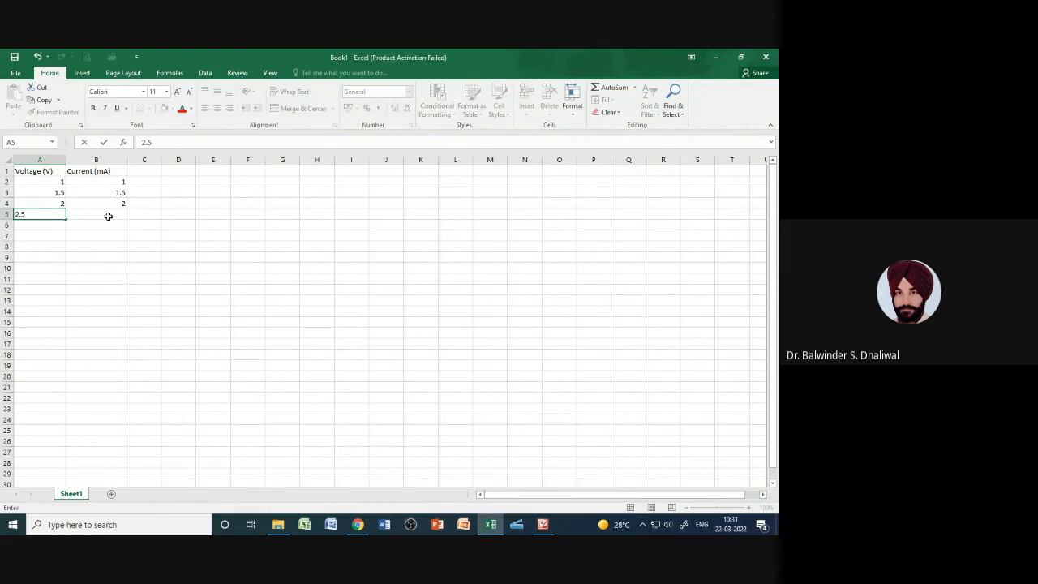
pyautogui.click(111, 216)
pyautogui.write('2.5')
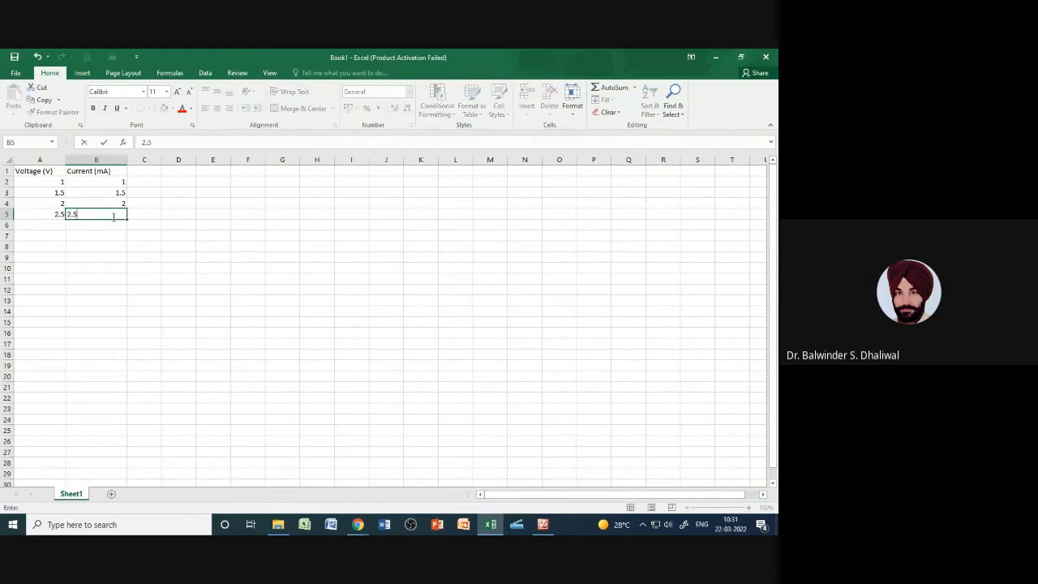
pyautogui.click(59, 227)
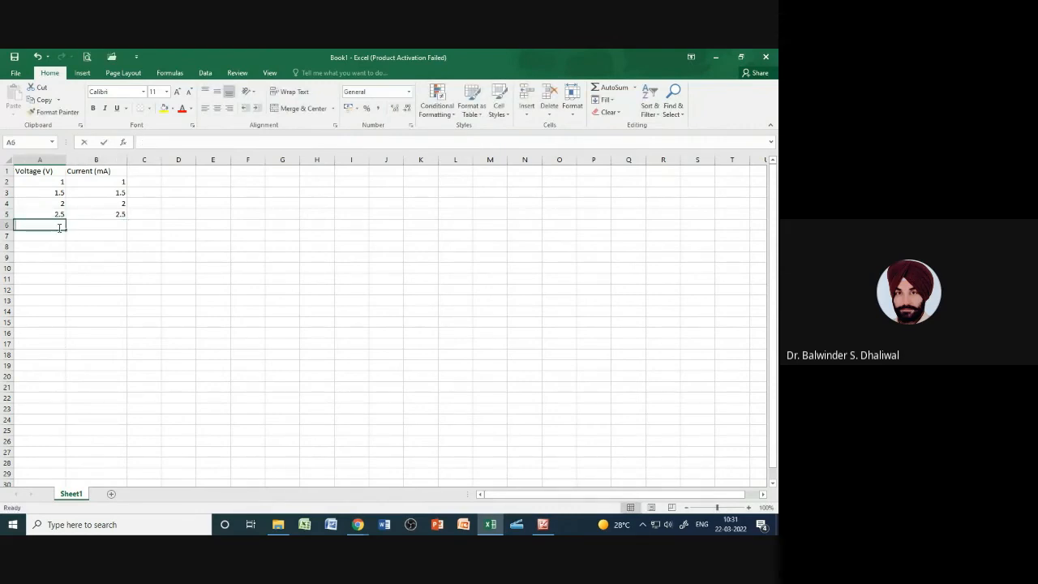
pyautogui.write('3')
pyautogui.click(96, 226)
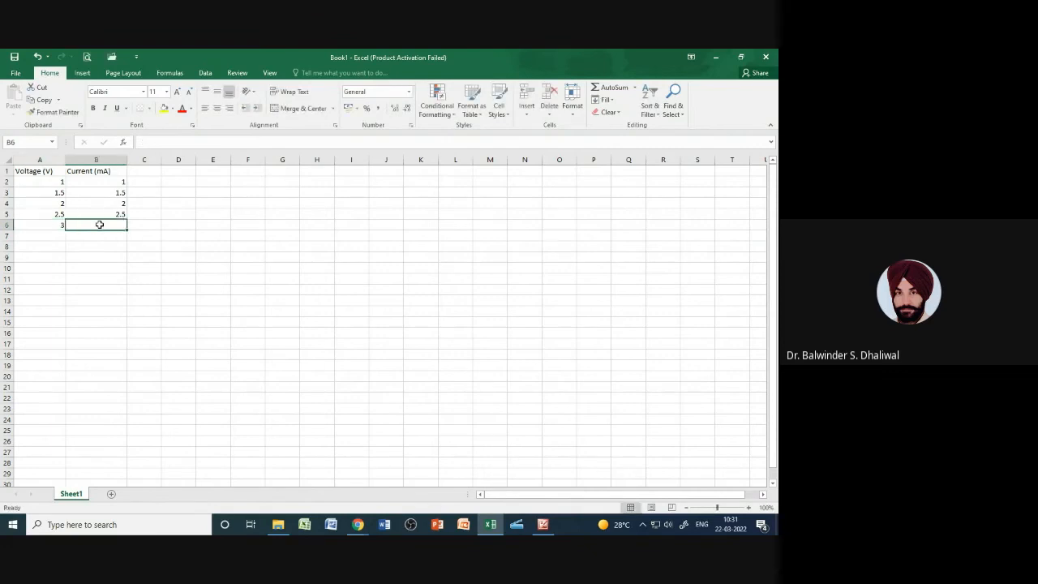
pyautogui.write('3')
pyautogui.click(59, 237)
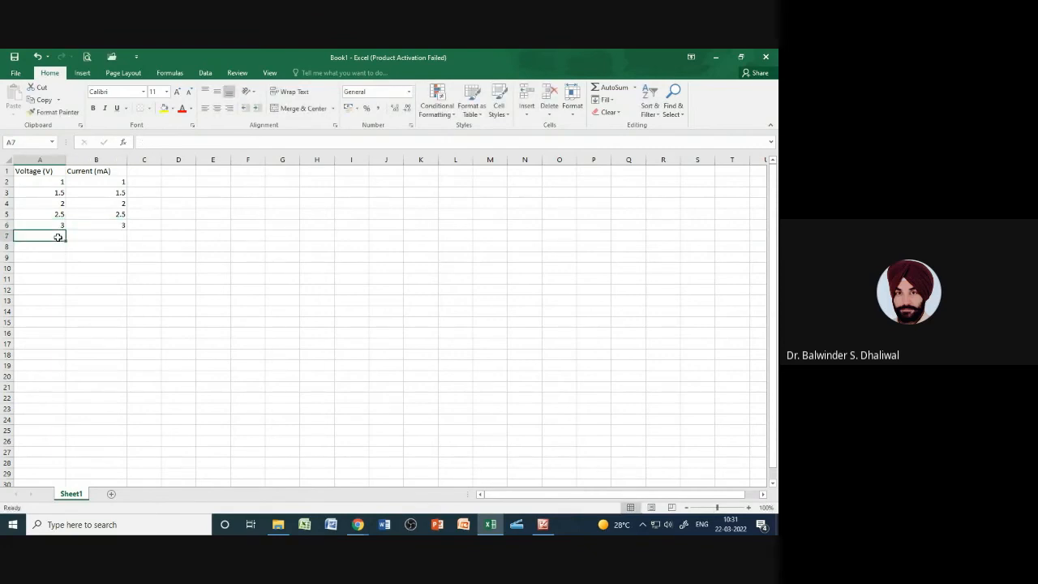
pyautogui.write('3.5')
pyautogui.click(91, 234)
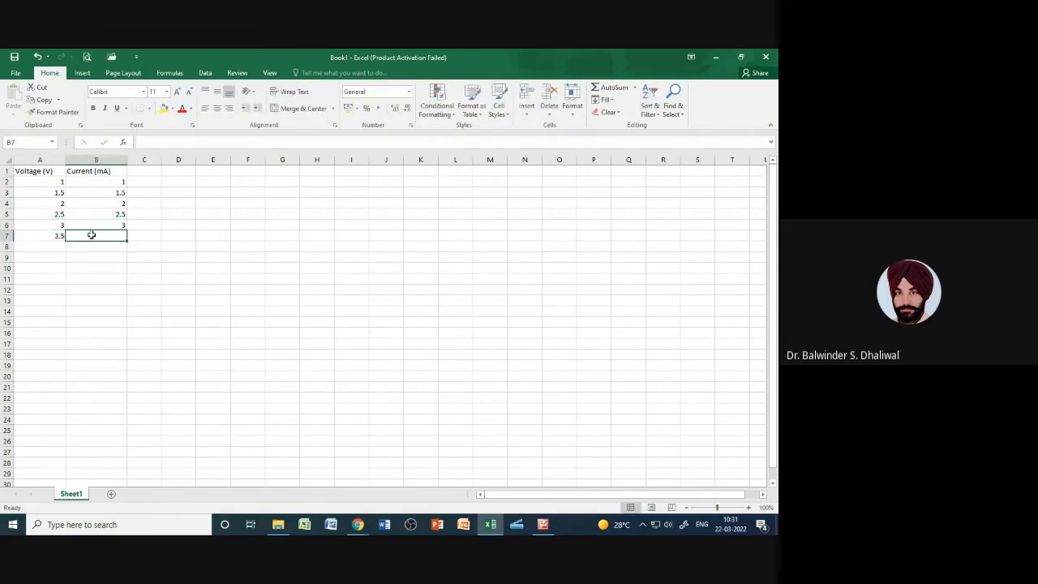
# Complete the data table by entering 3.5 in B7 and 4 in both A8 and B8
pyautogui.write('3.5')
pyautogui.click(52, 247)
pyautogui.write('4')
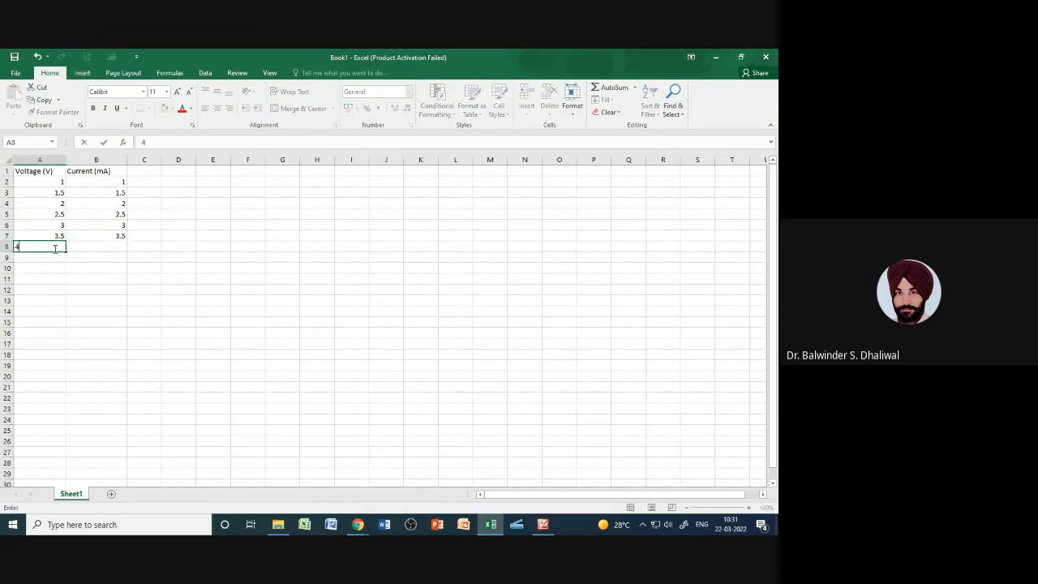
pyautogui.click(120, 245)
pyautogui.write('4')
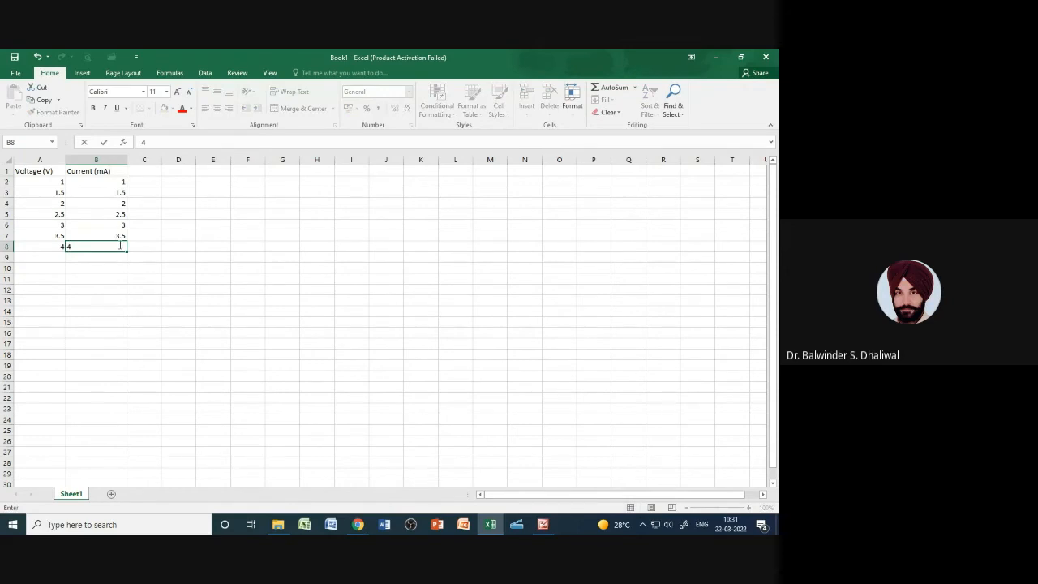
pyautogui.click(106, 266)
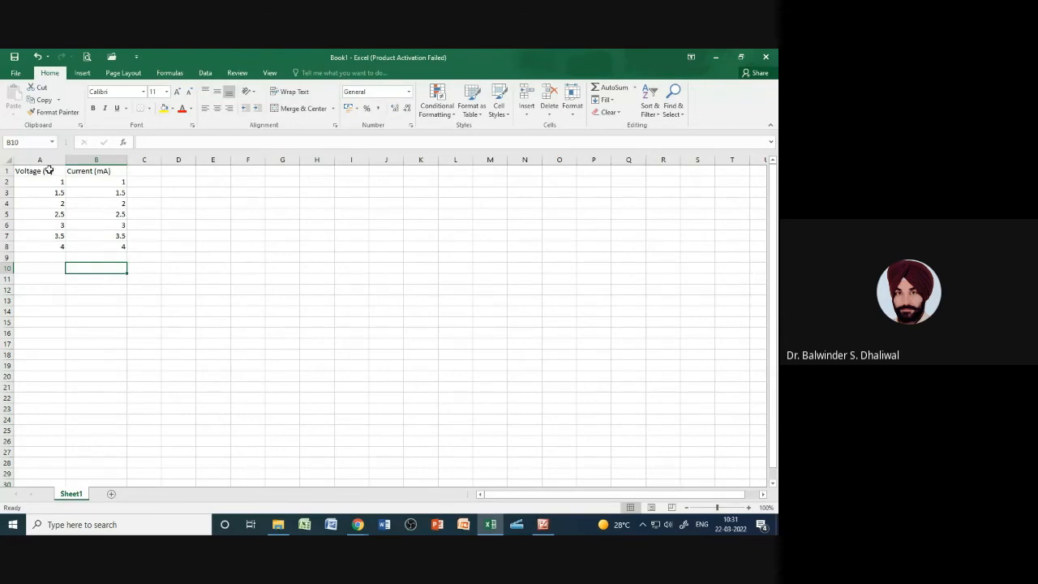
pyautogui.click(57, 279)
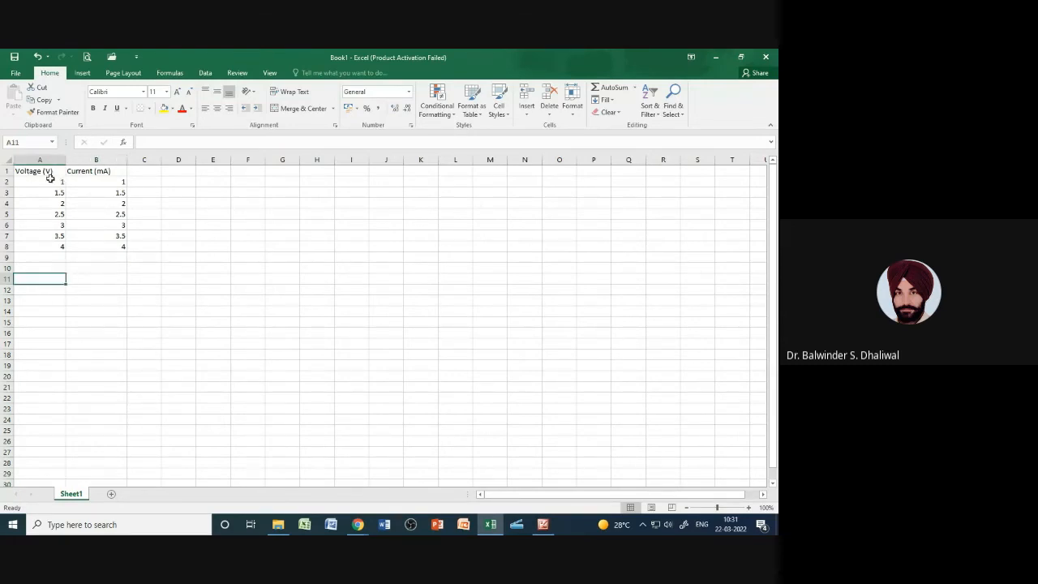
# Insert a 100% stacked line chart with markers from the Voltage and Current columns A and B
pyautogui.moveTo(50, 166); pyautogui.dragTo(114, 171)
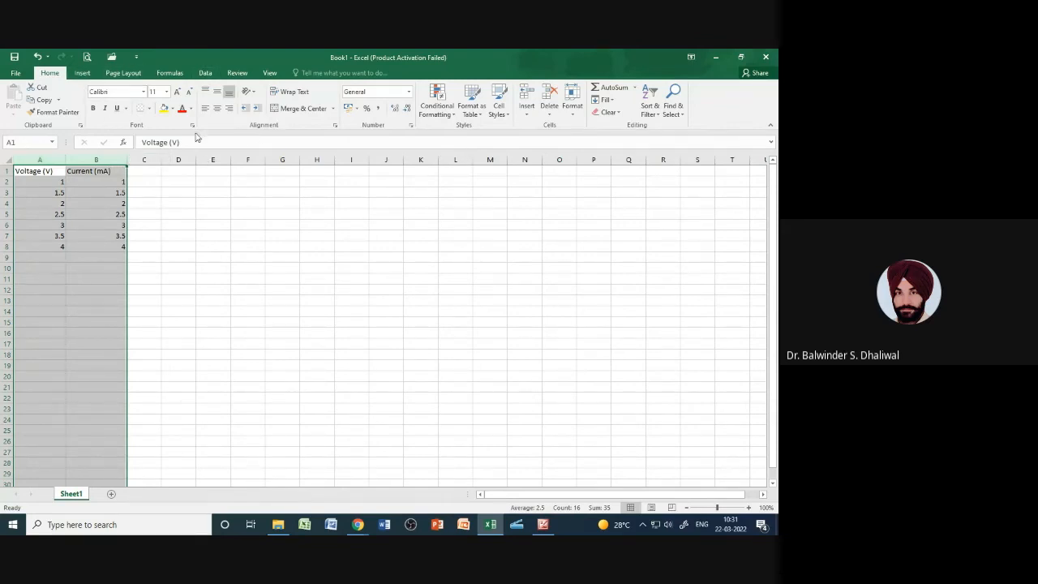
pyautogui.click(84, 74)
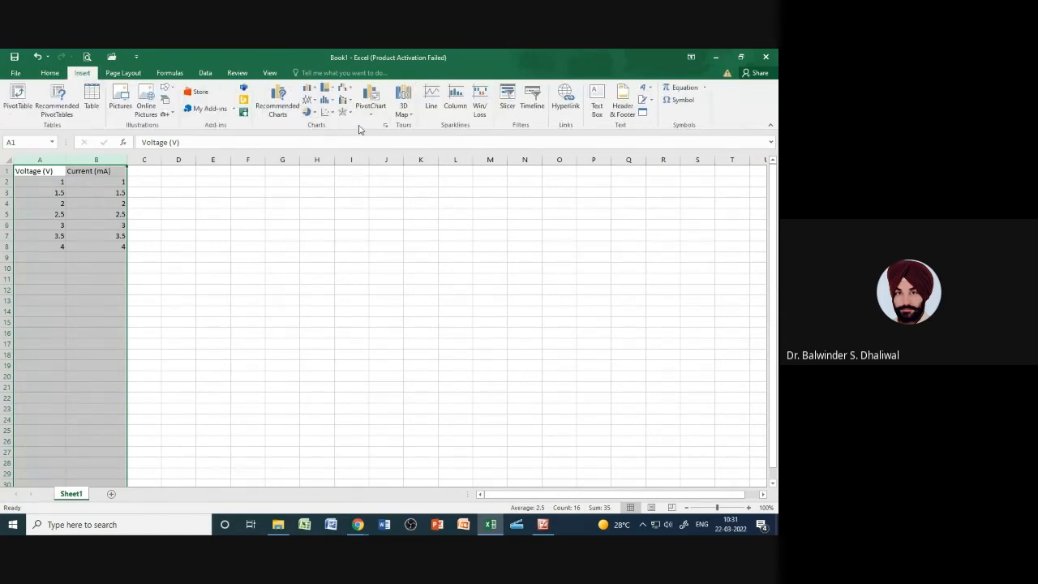
pyautogui.click(309, 103)
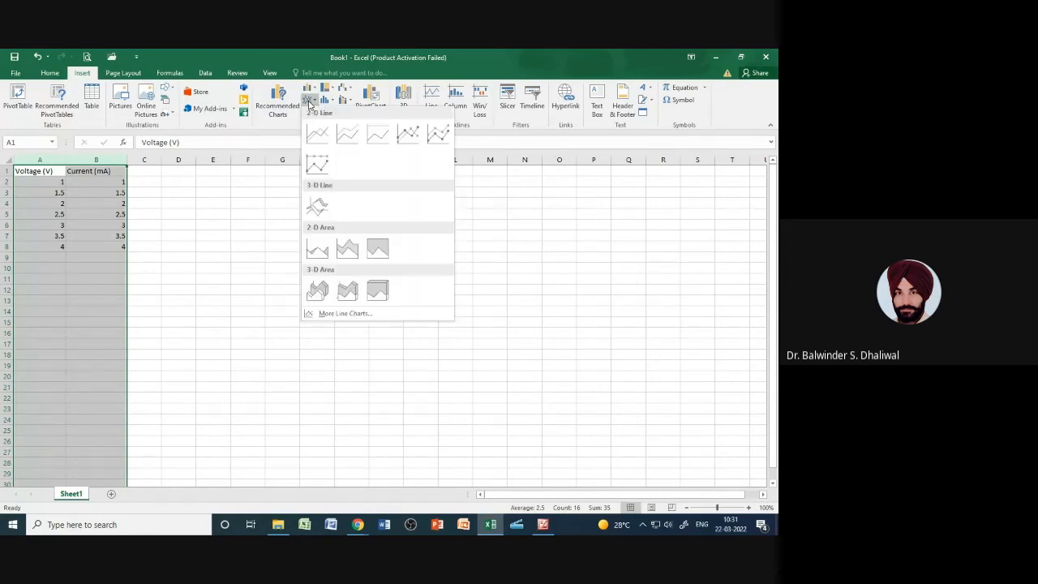
pyautogui.click(317, 166)
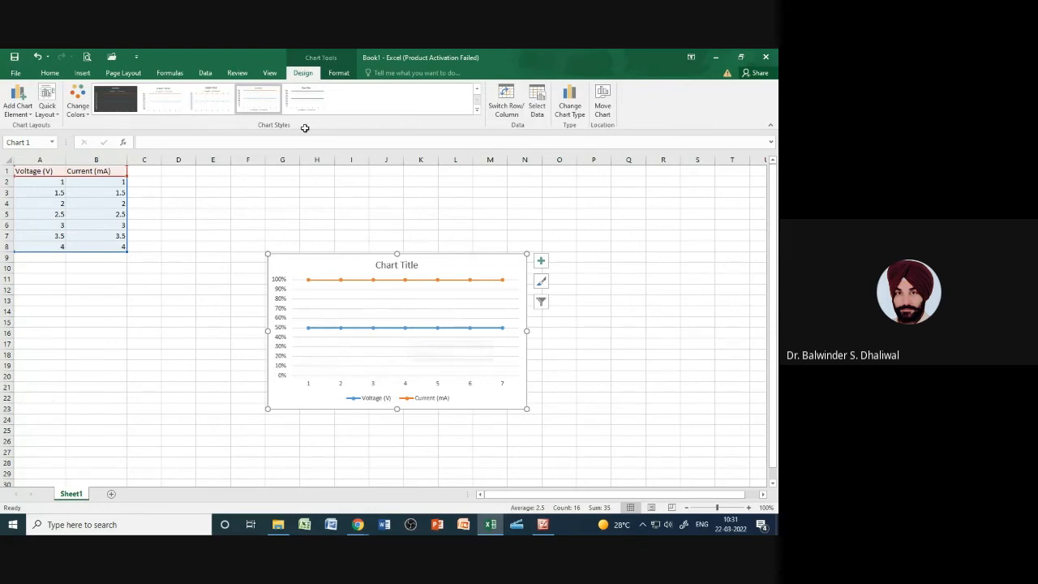
# Change the chart to a scatter chart with smooth lines
pyautogui.click(84, 74)
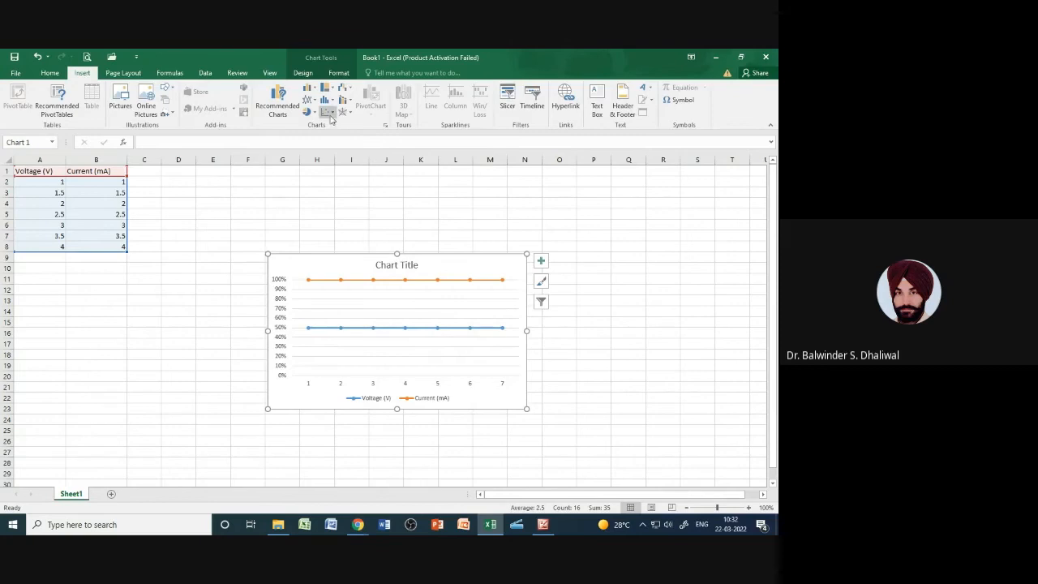
pyautogui.click(330, 113)
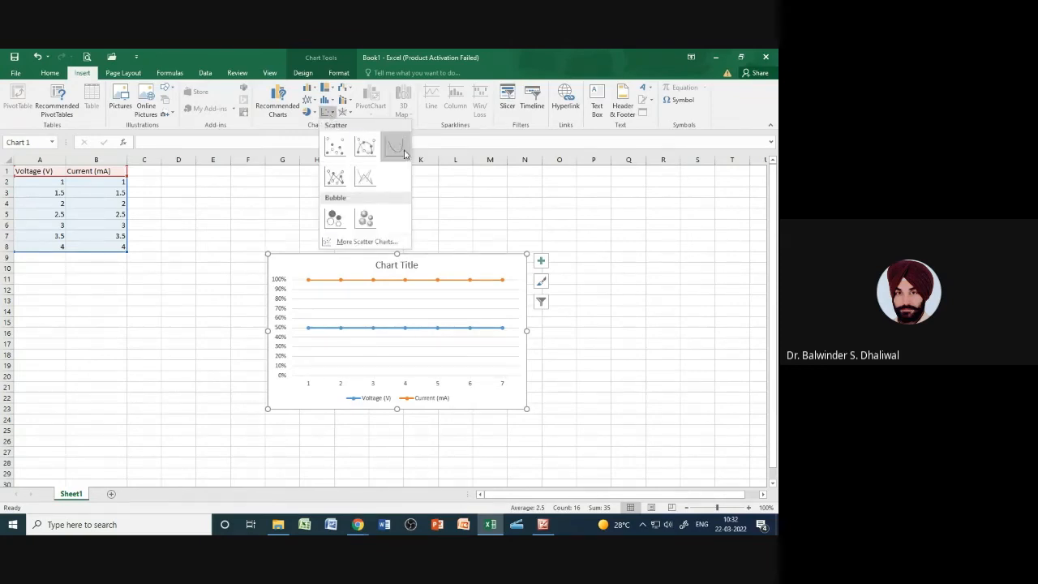
pyautogui.click(393, 149)
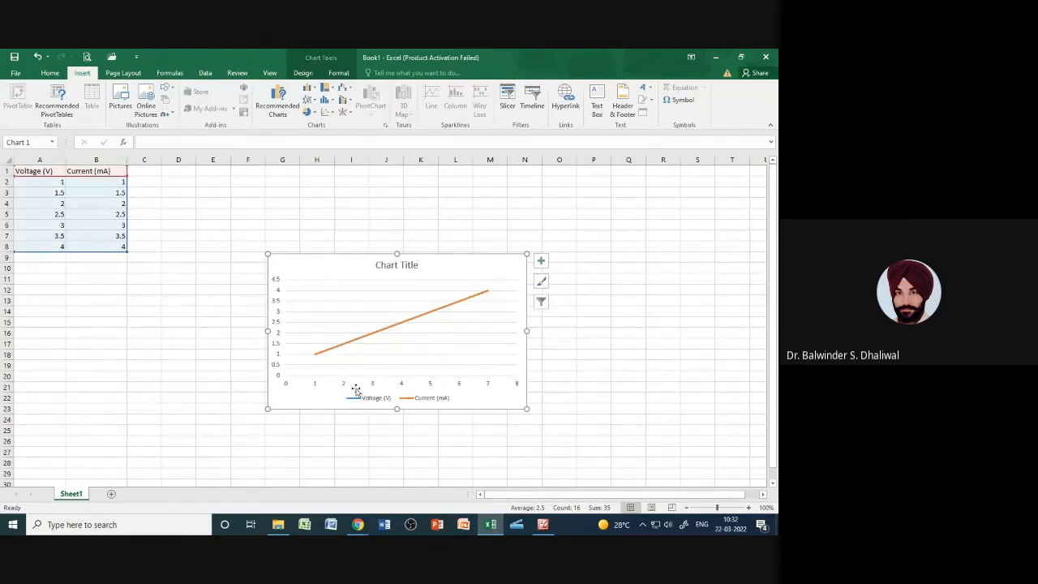
# Change the Current (mA) series to a scatter plot with straight lines and markers, and select the chart legend
pyautogui.click(362, 340)
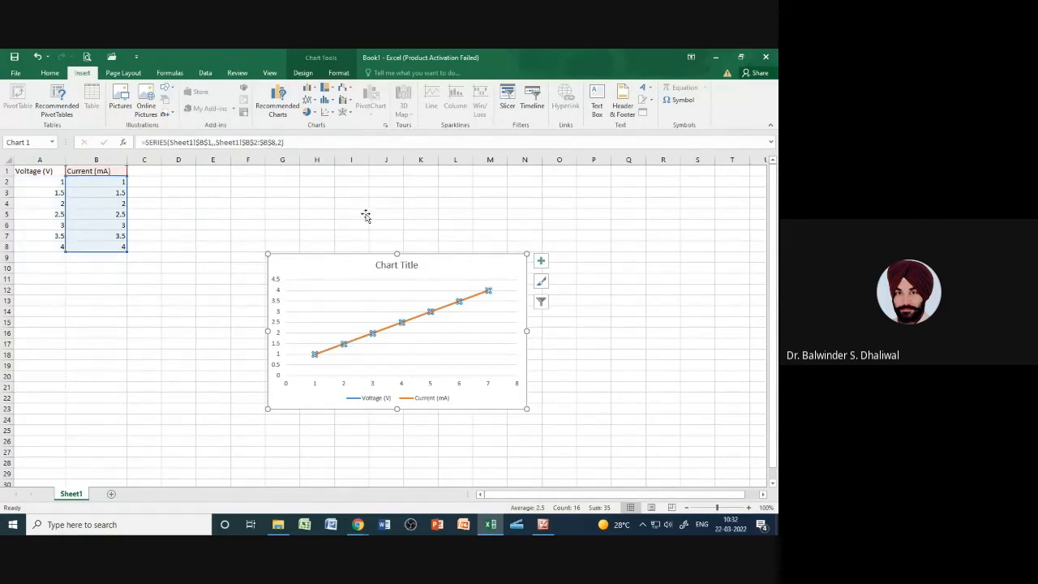
pyautogui.click(326, 112)
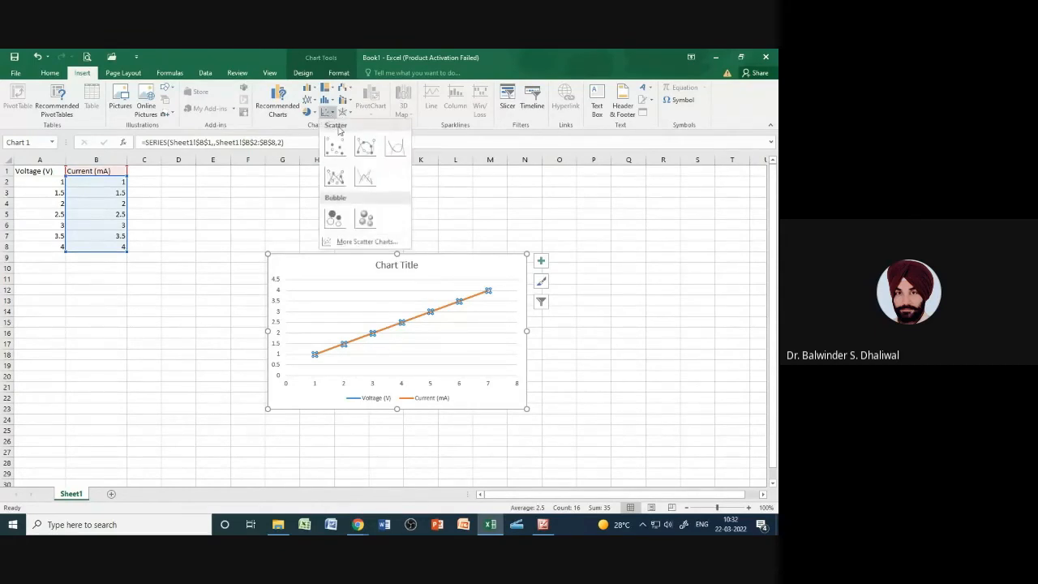
pyautogui.click(334, 175)
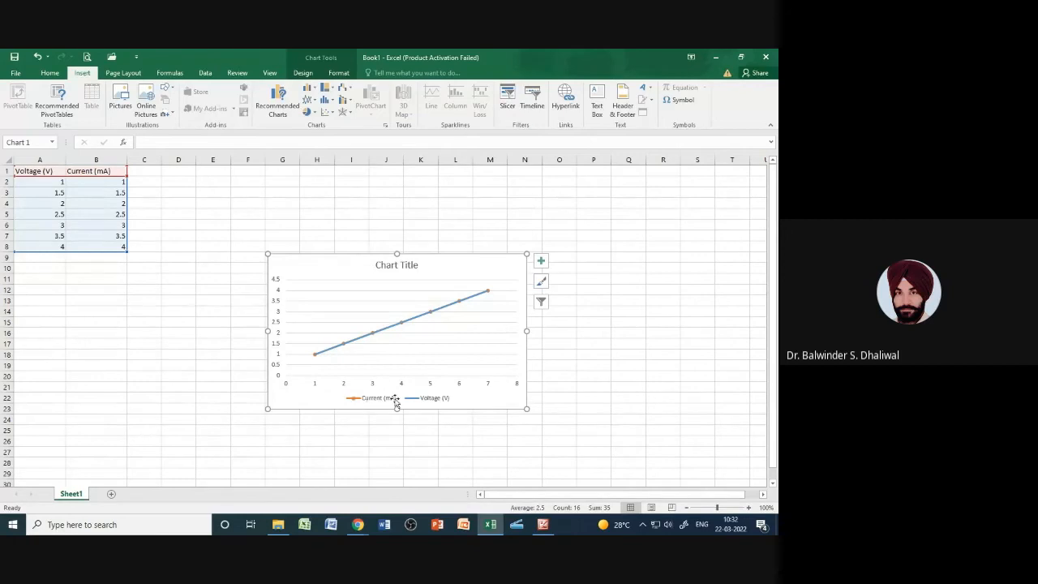
pyautogui.click(422, 402)
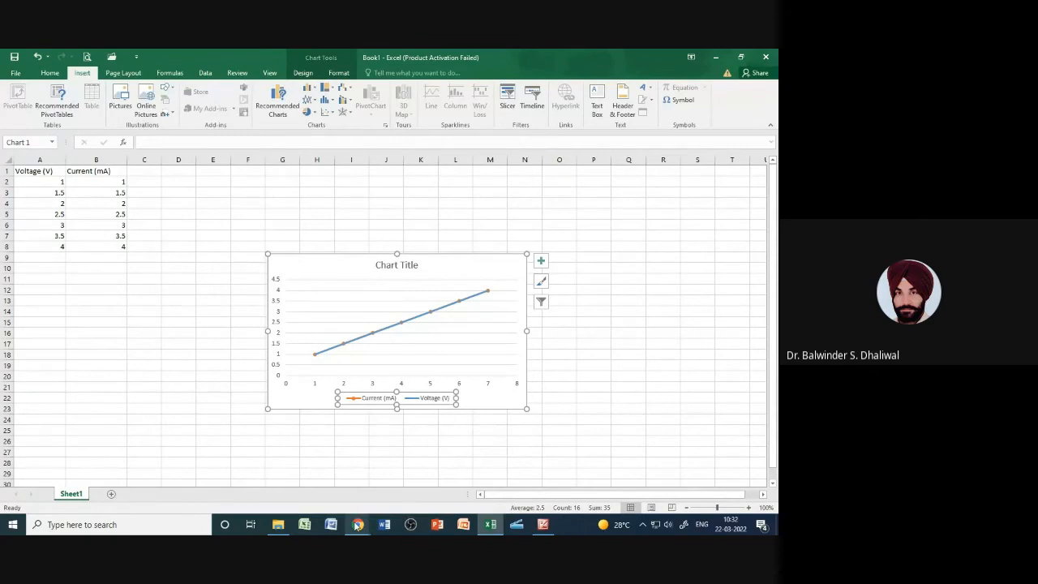
# Switch to the Multisim Live circuit in Chrome and stop the running simulation
pyautogui.moveTo(358, 524)
pyautogui.click(301, 489)
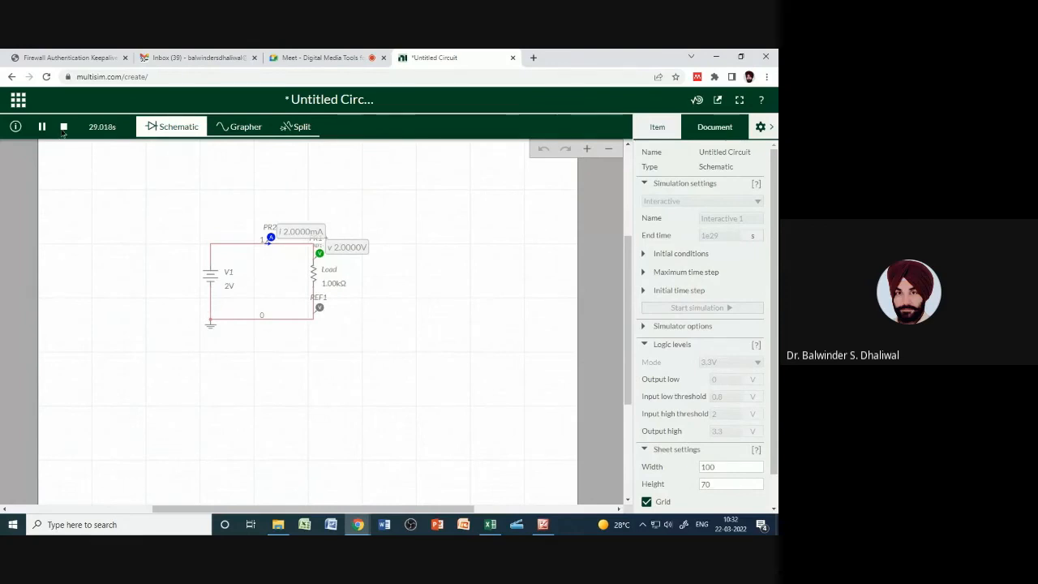
pyautogui.click(64, 130)
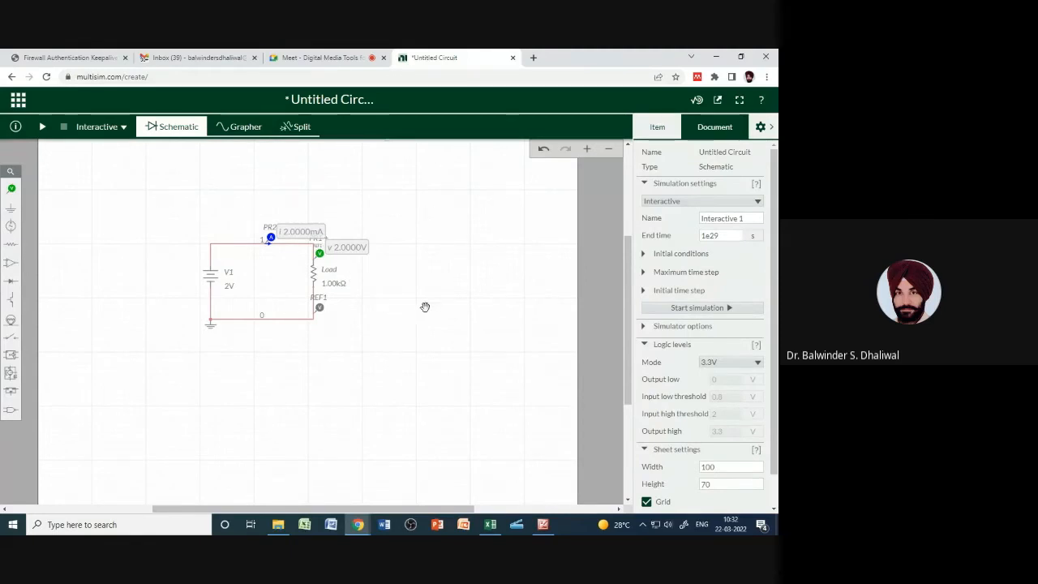
# Rename the untitled circuit as Ohm's Law
pyautogui.click(340, 100)
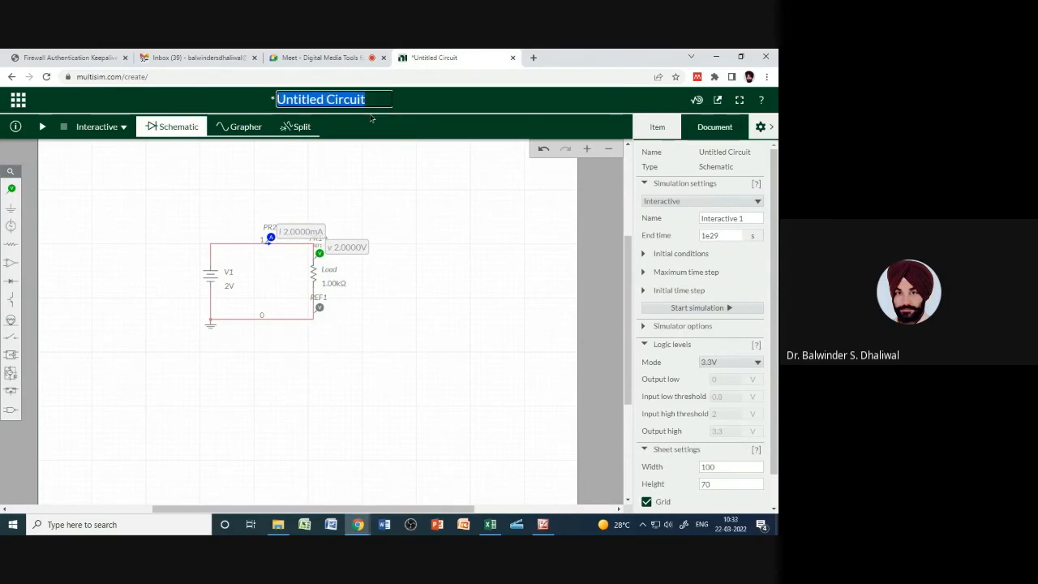
pyautogui.write('Tr')
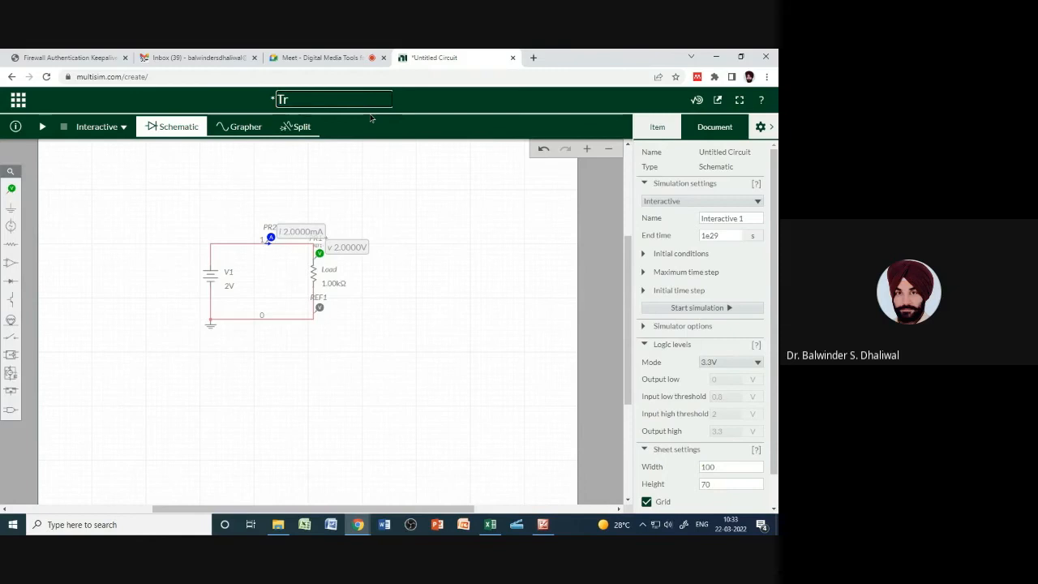
pyautogui.press('BackSpace')
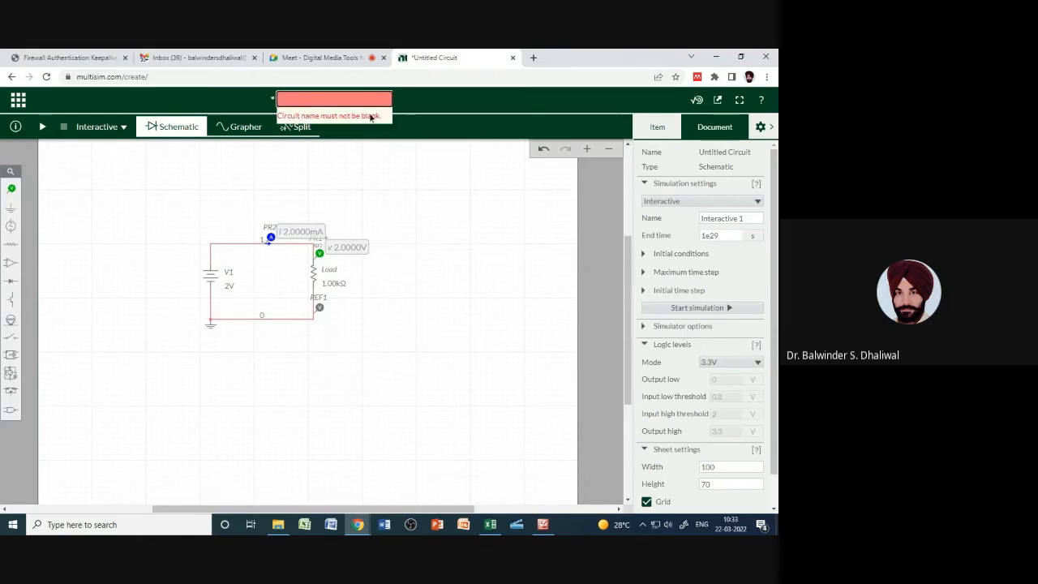
pyautogui.write('O')
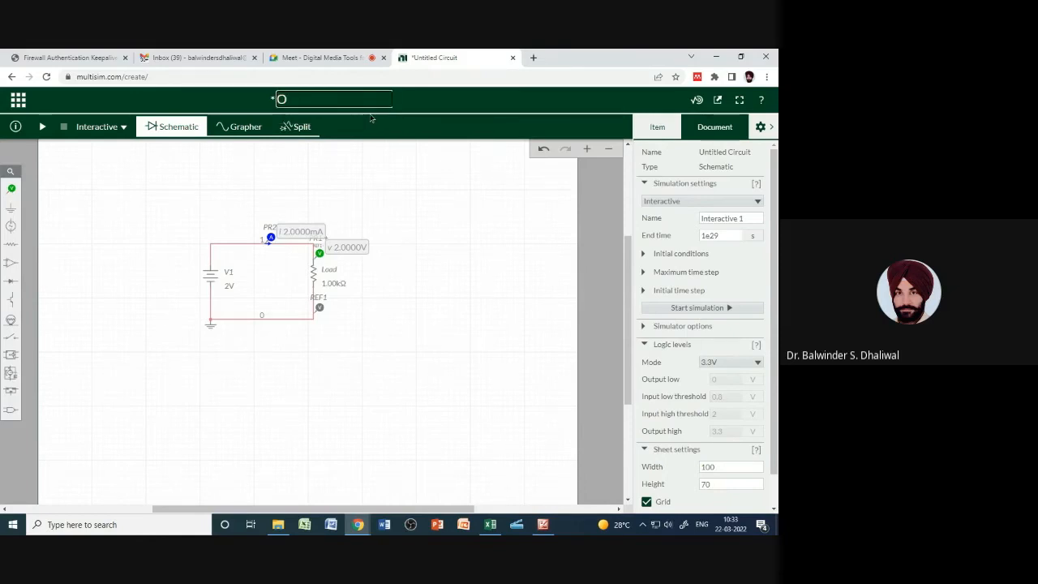
pyautogui.write('hm Law')
pyautogui.hotkey('ctrl', 'a')
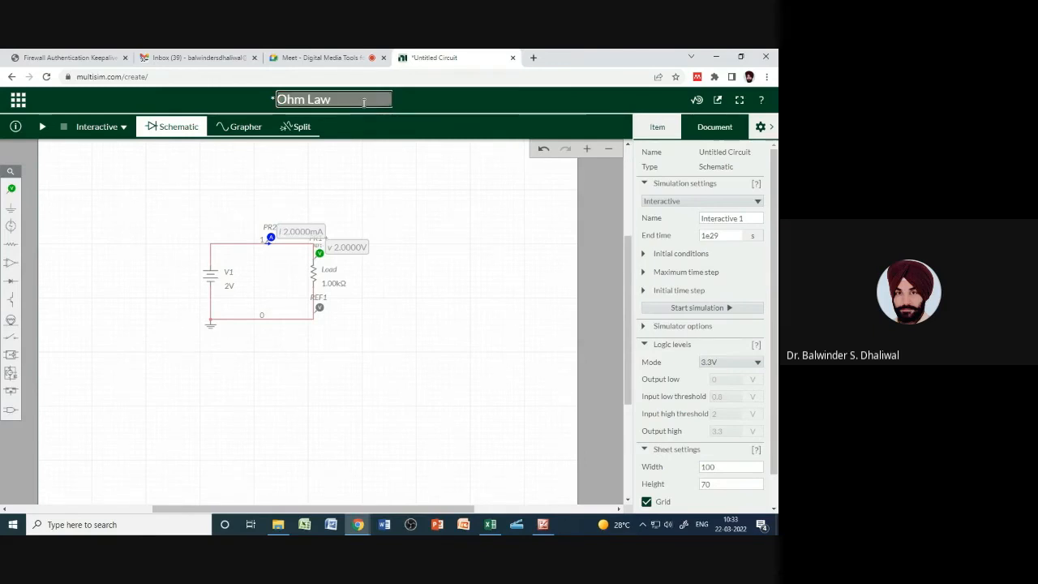
pyautogui.click(305, 99)
pyautogui.write("'s")
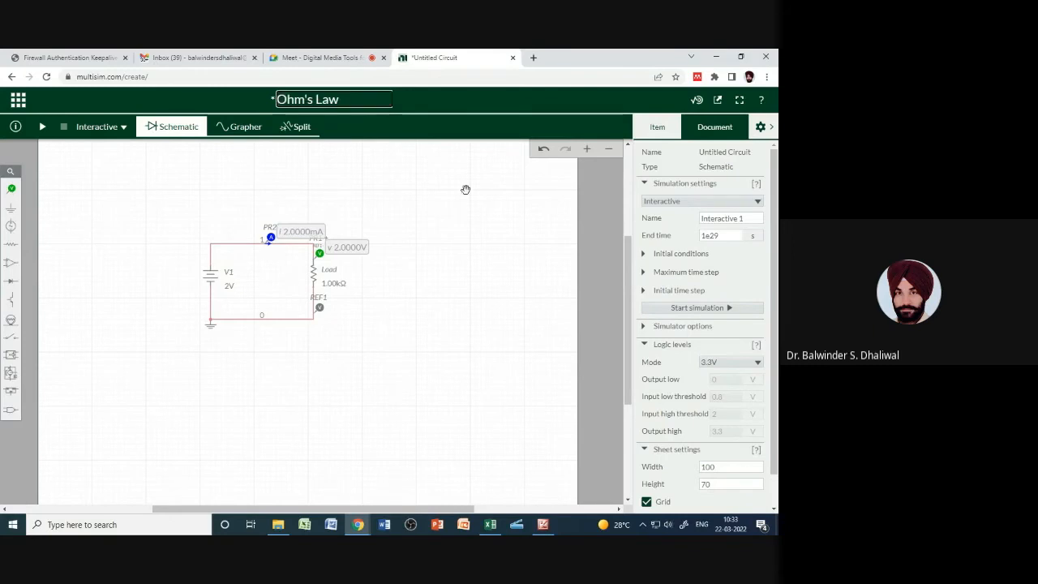
pyautogui.click(360, 172)
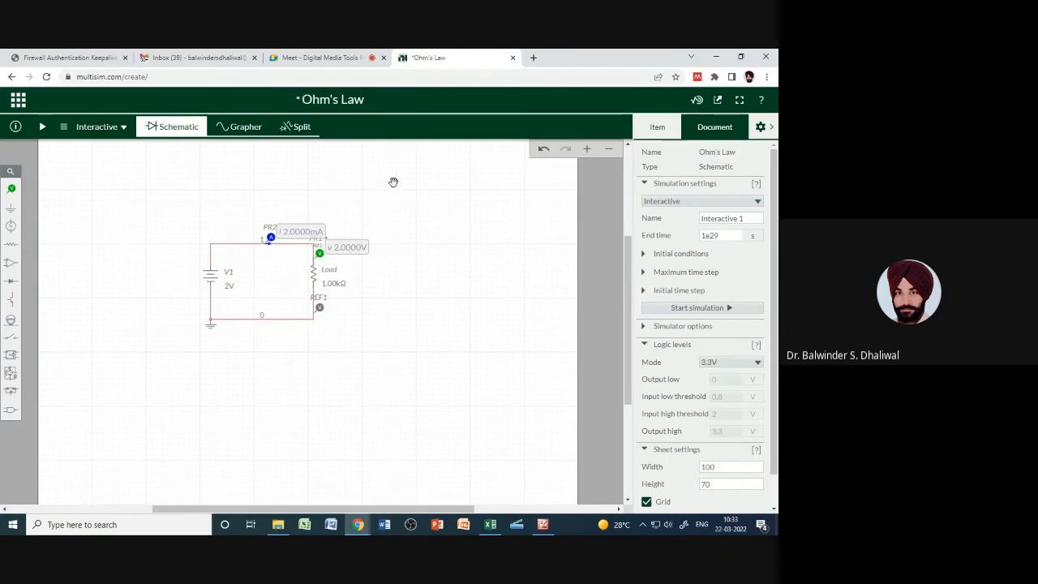
pyautogui.click(17, 99)
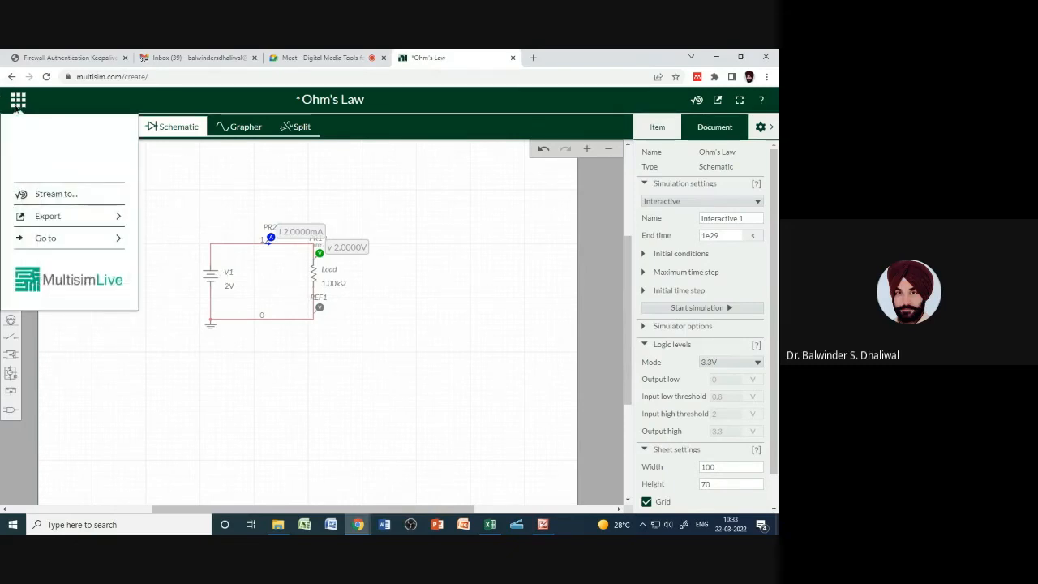
pyautogui.click(73, 221)
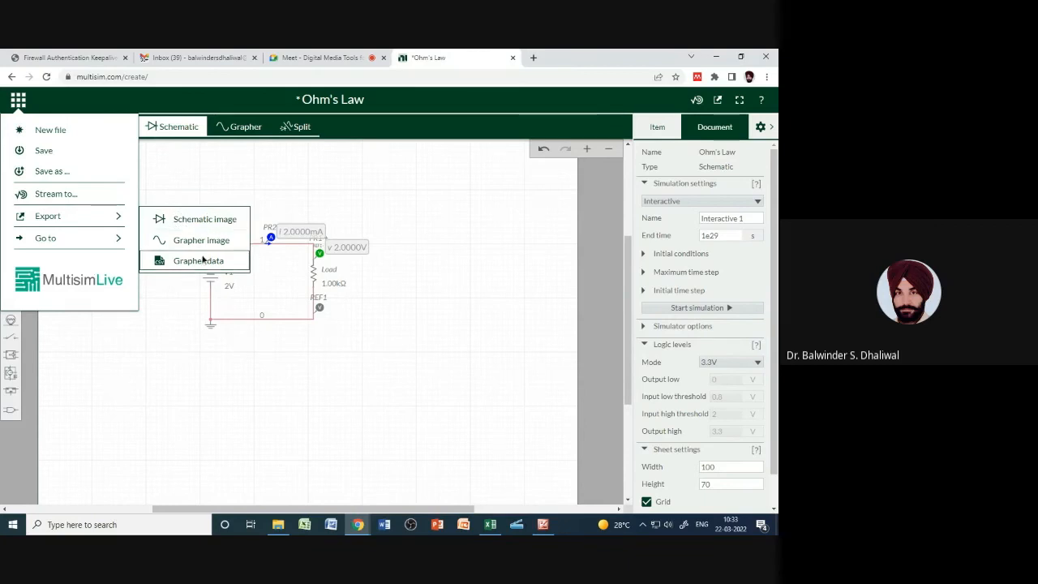
pyautogui.click(186, 168)
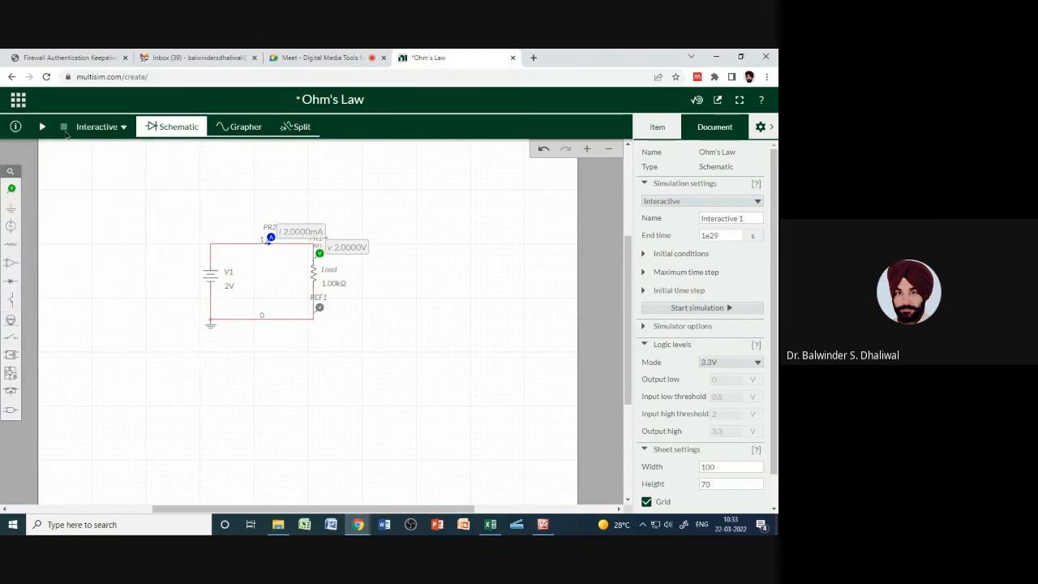
# Run the interactive simulation and compare the probe readings in the schematic with the Grapher plot
pyautogui.click(43, 126)
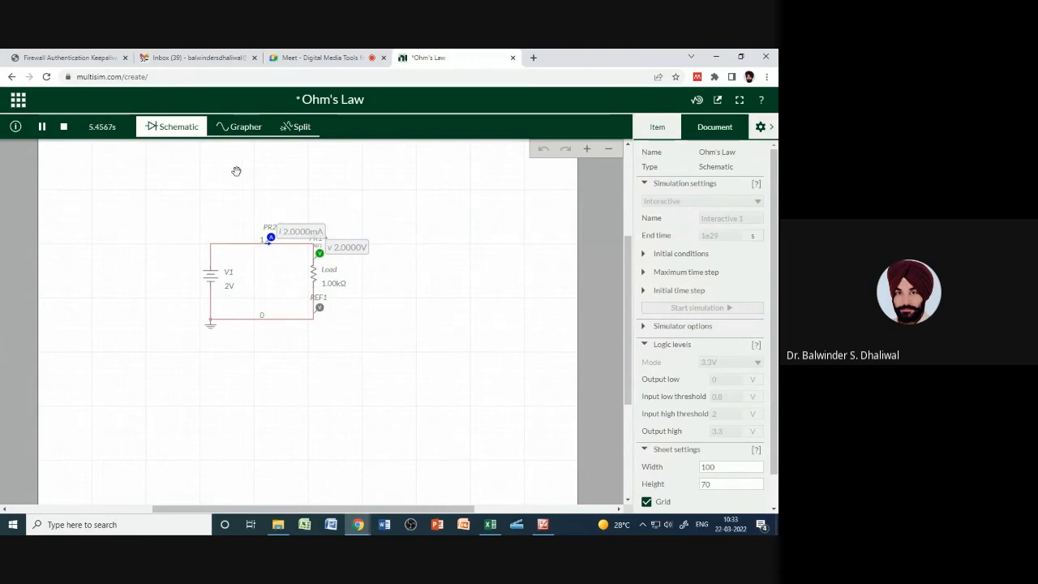
pyautogui.click(236, 128)
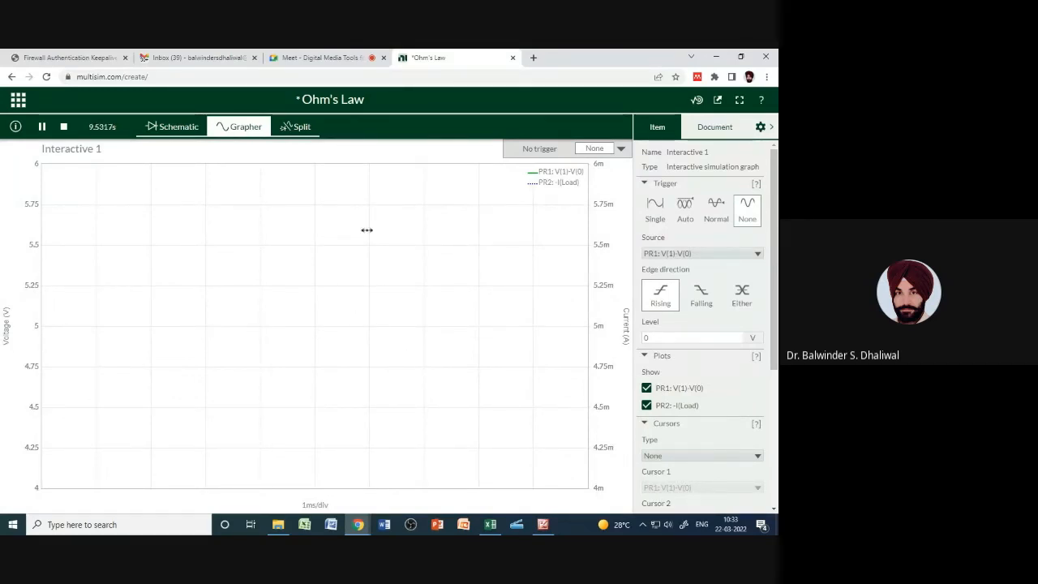
pyautogui.click(176, 130)
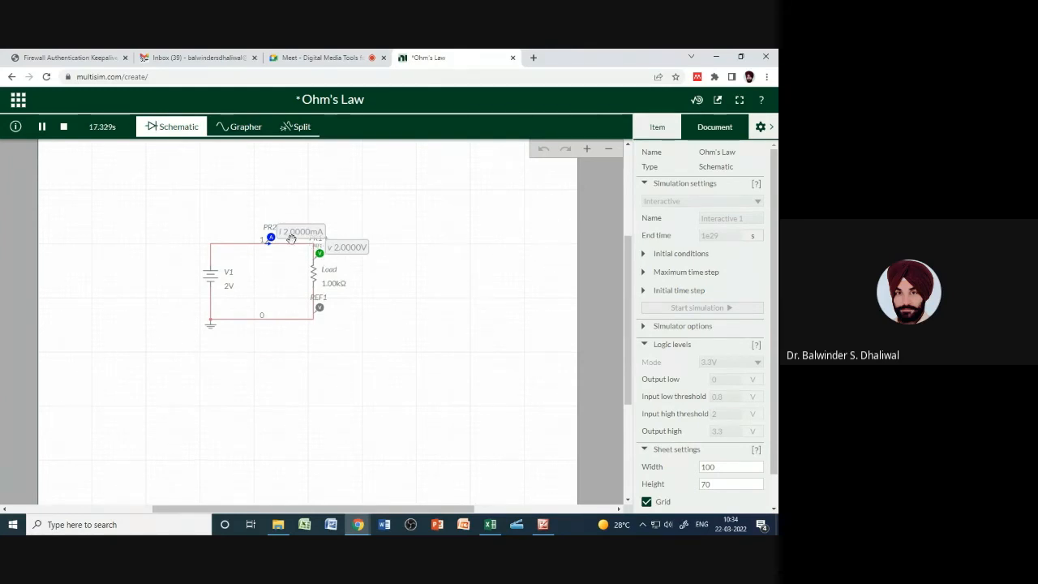
pyautogui.click(240, 129)
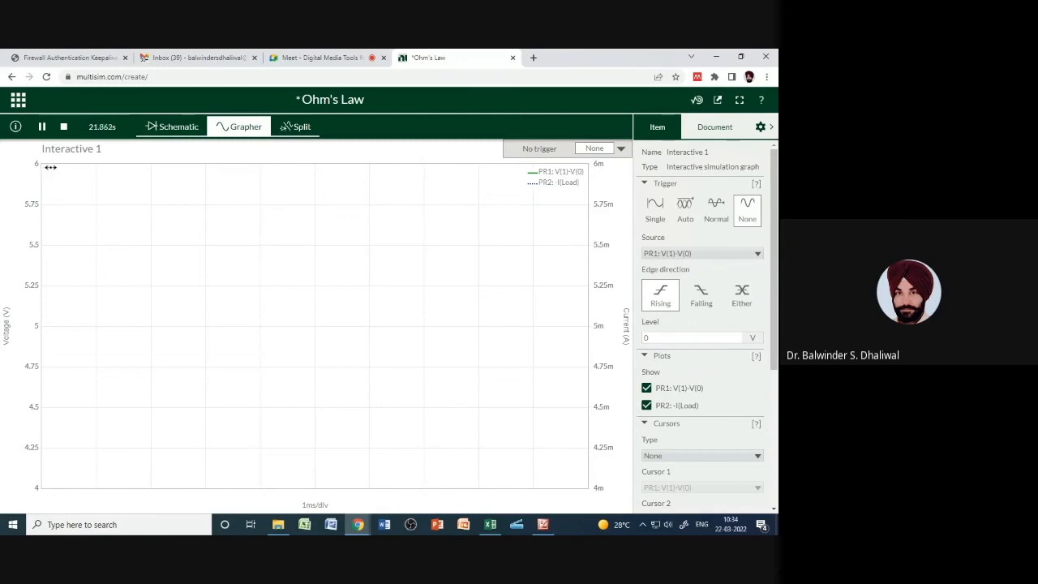
pyautogui.click(172, 127)
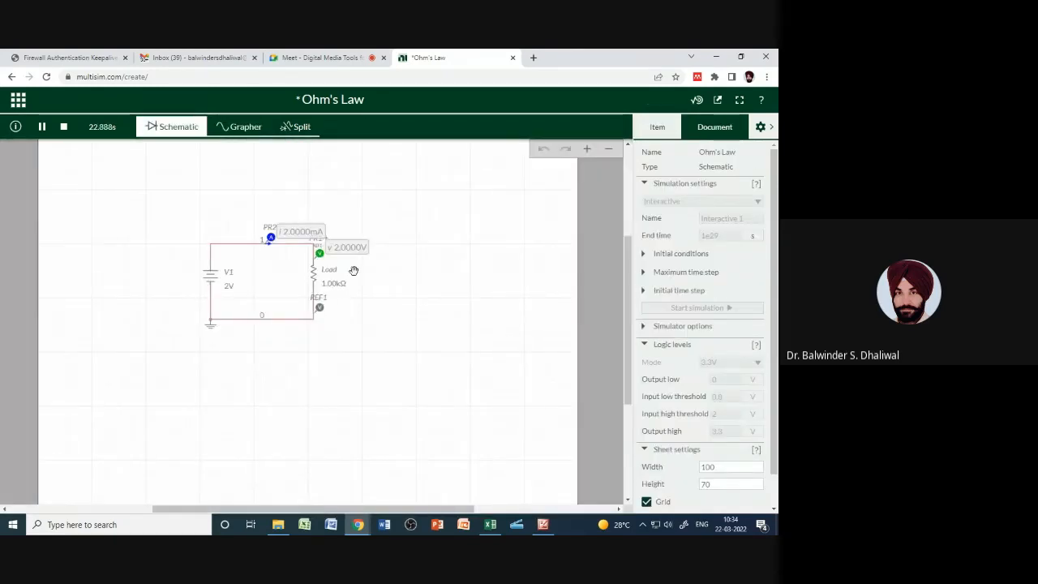
pyautogui.click(237, 126)
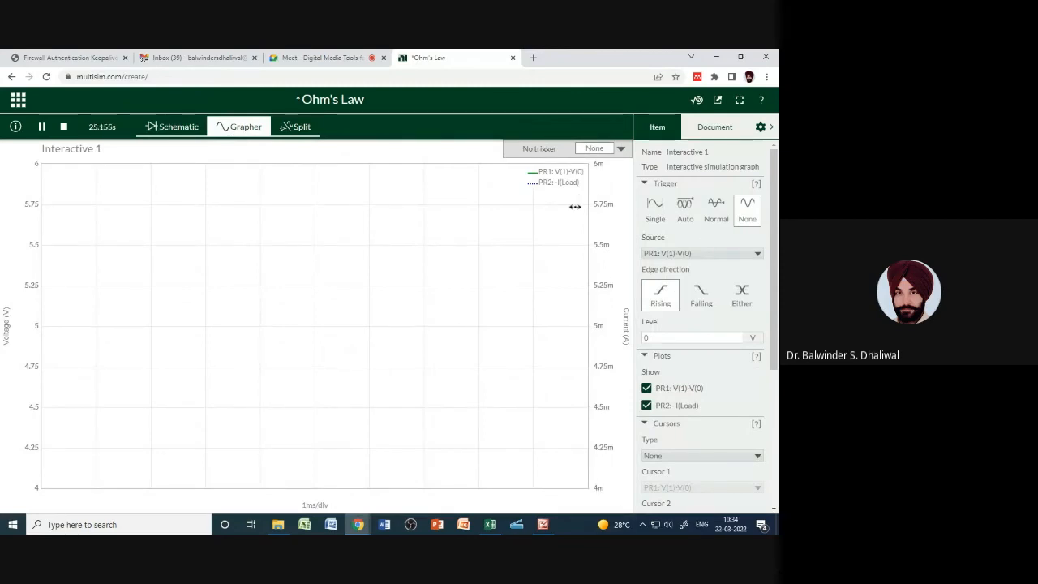
pyautogui.click(175, 128)
pyautogui.click(240, 129)
# Set the Grapher's axis minimums to 1 V for voltage and 0.001 A for current
pyautogui.moveTo(775, 314); pyautogui.dragTo(777, 447)
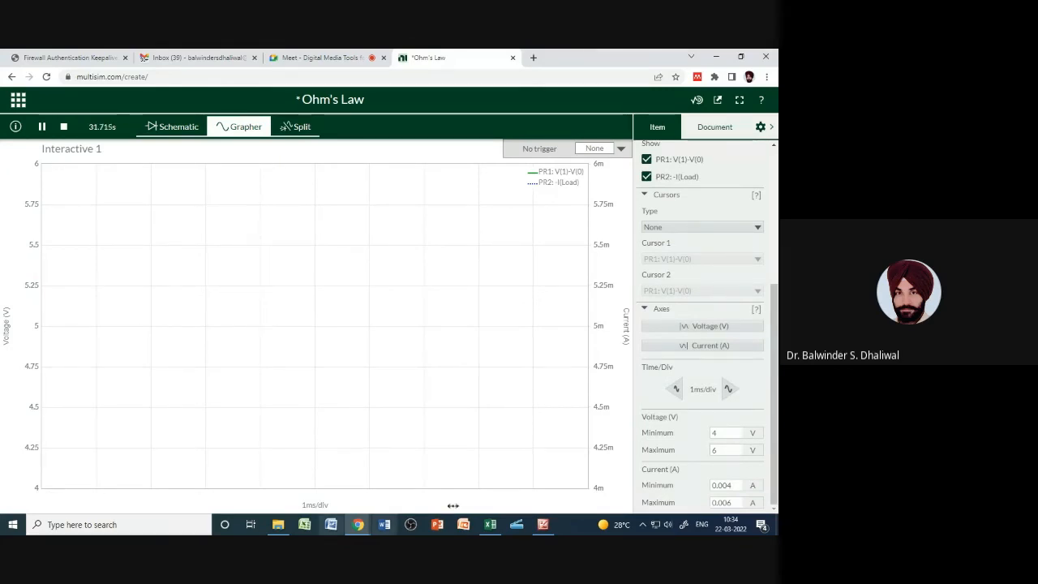
pyautogui.moveTo(721, 433); pyautogui.dragTo(708, 439)
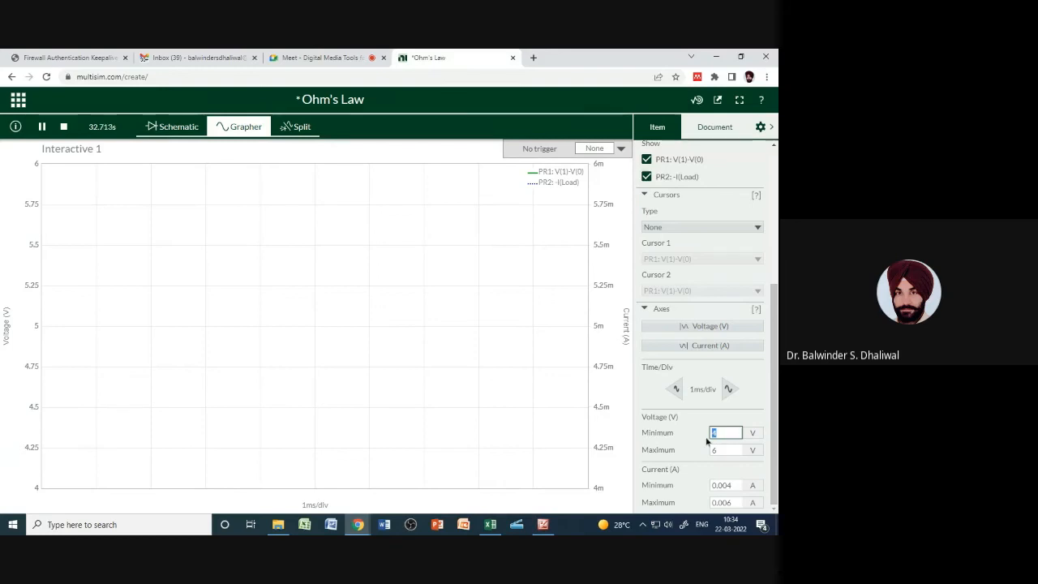
pyautogui.write('1')
pyautogui.press('Return')
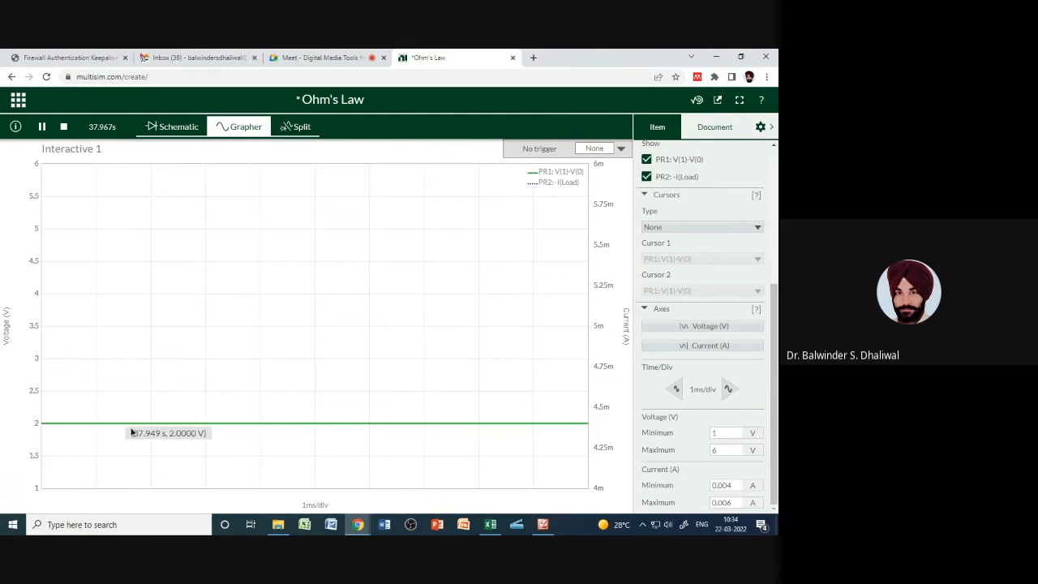
pyautogui.doubleClick(731, 485)
pyautogui.write('0.001')
pyautogui.click(640, 484)
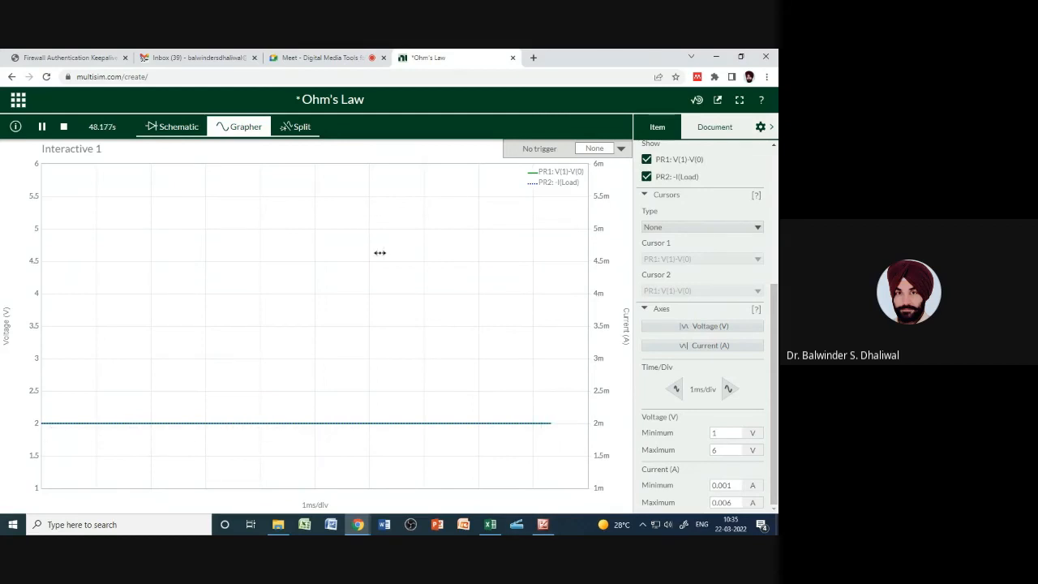
# Show the schematic and Grapher plot side by side and compare the probe readings with the plotted traces
pyautogui.click(288, 130)
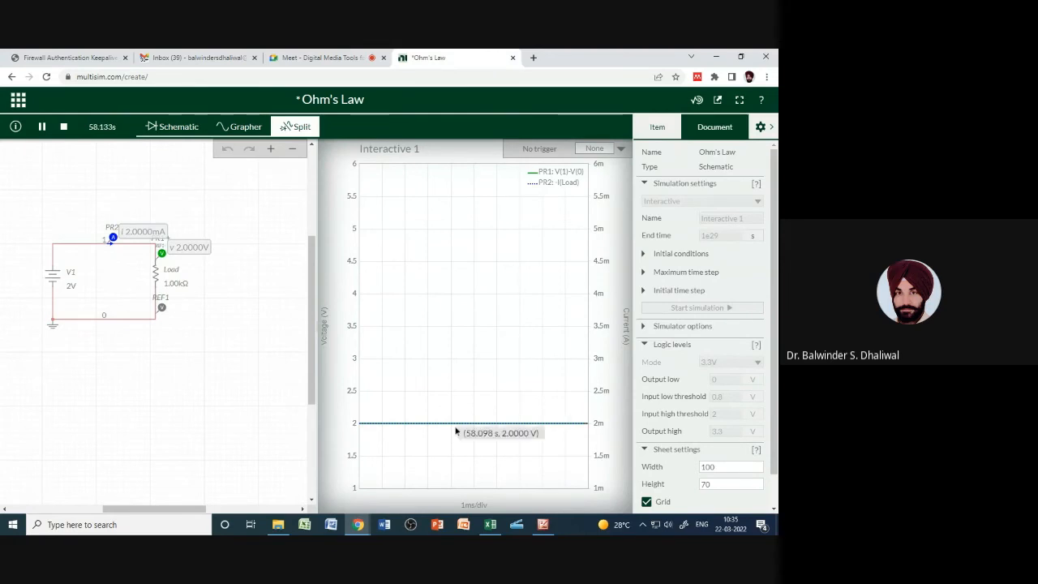
pyautogui.click(361, 350)
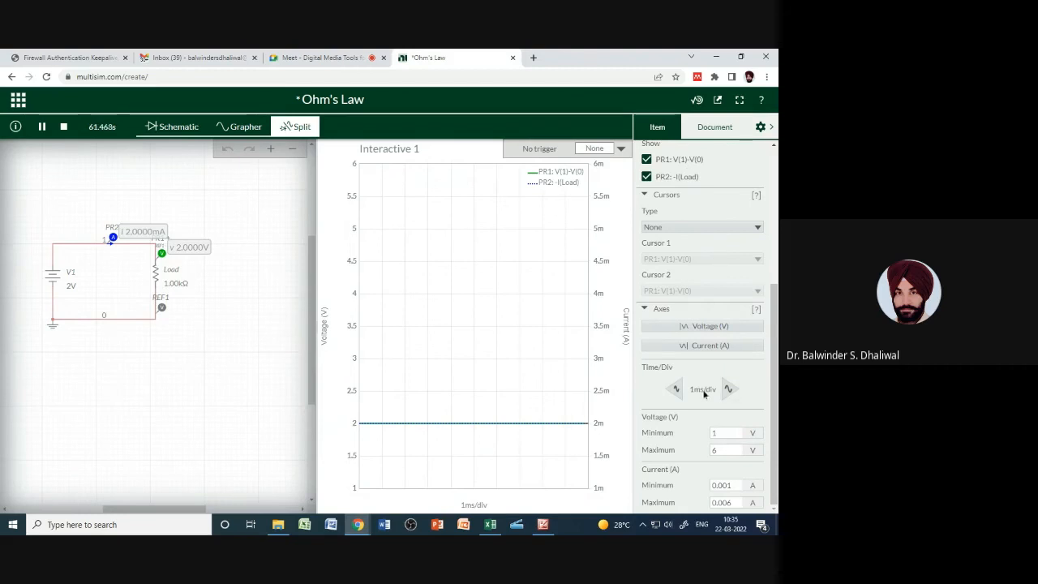
pyautogui.click(149, 310)
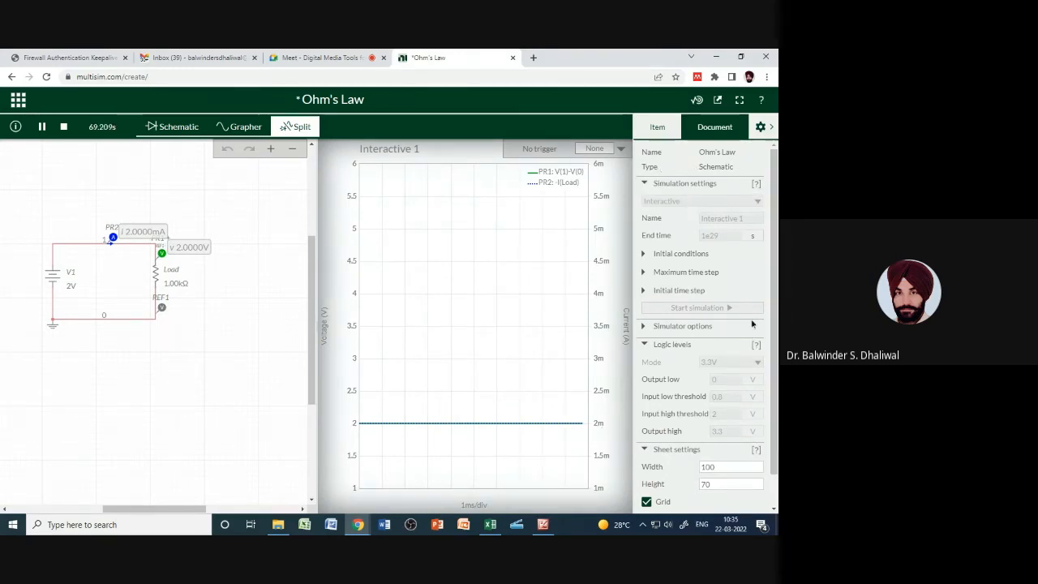
# Stop the simulation and return to the schematic-only view, briefly checking the Google Meet call
pyautogui.click(65, 128)
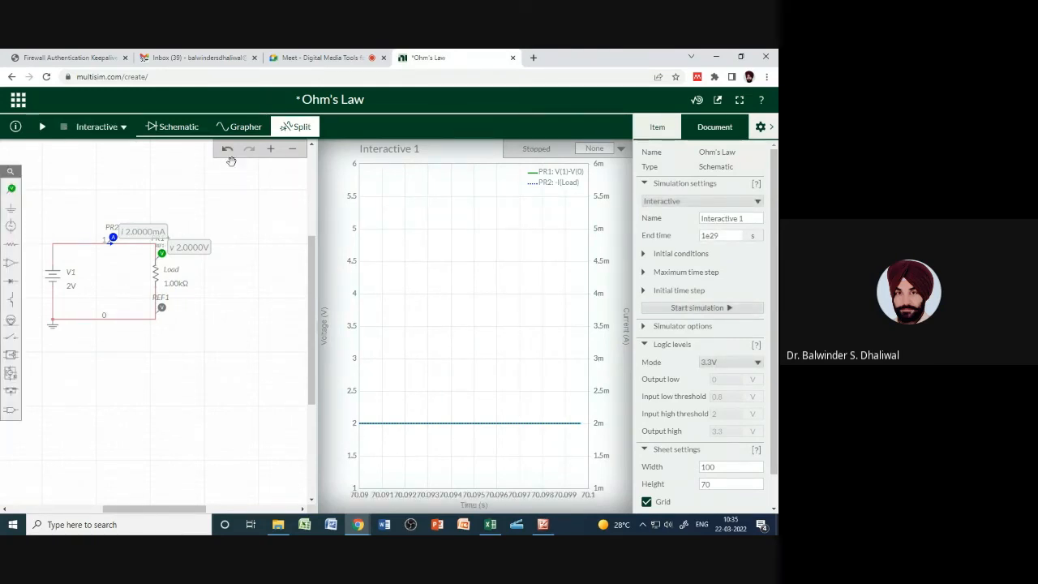
pyautogui.click(179, 126)
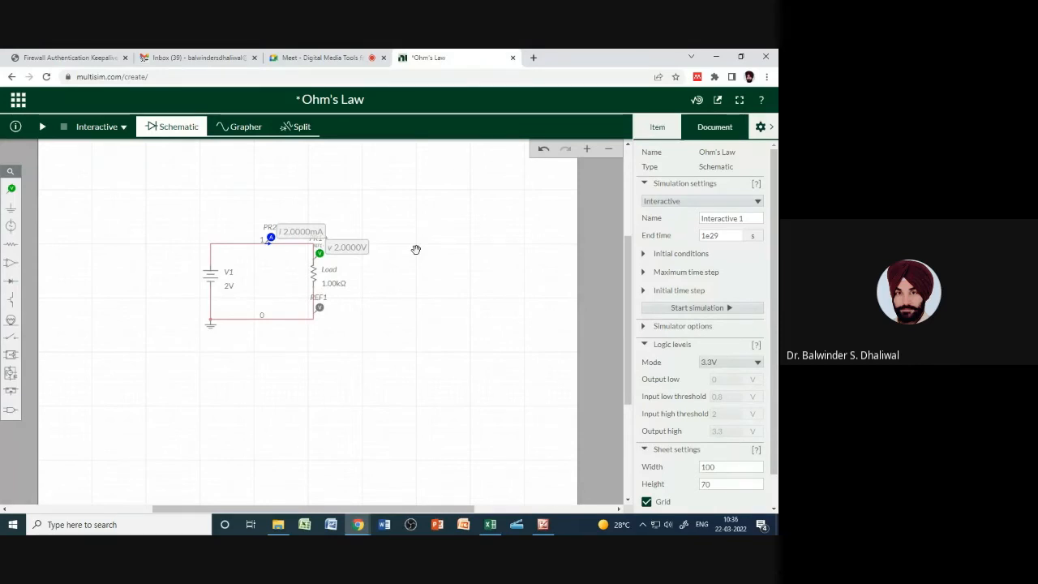
pyautogui.click(324, 58)
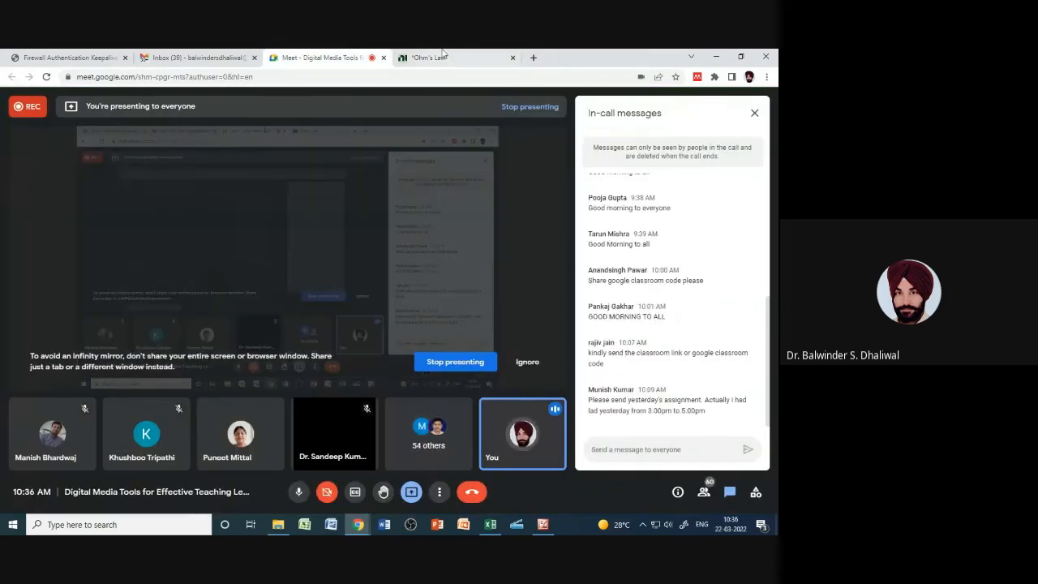
pyautogui.click(441, 58)
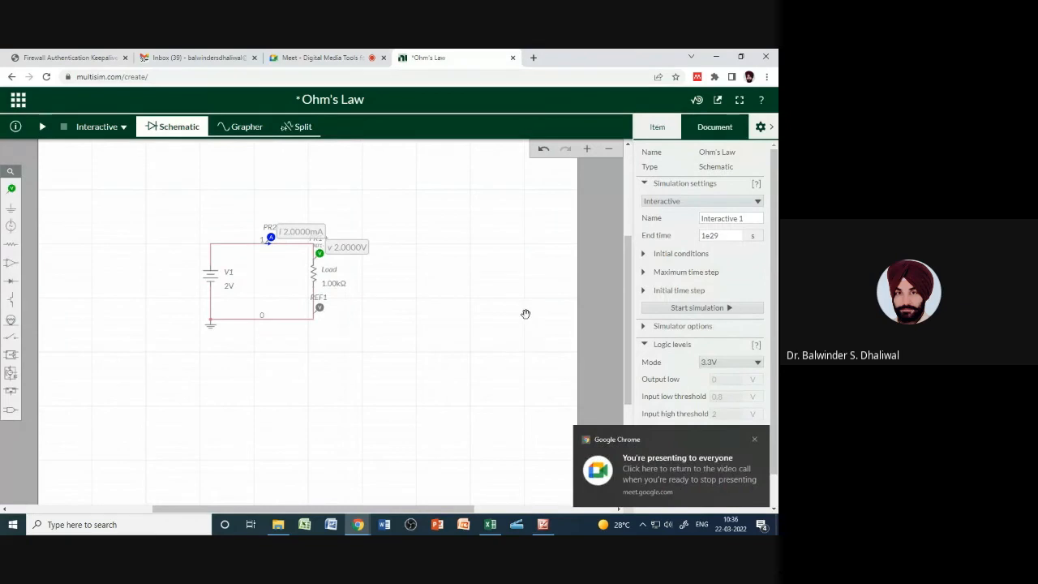
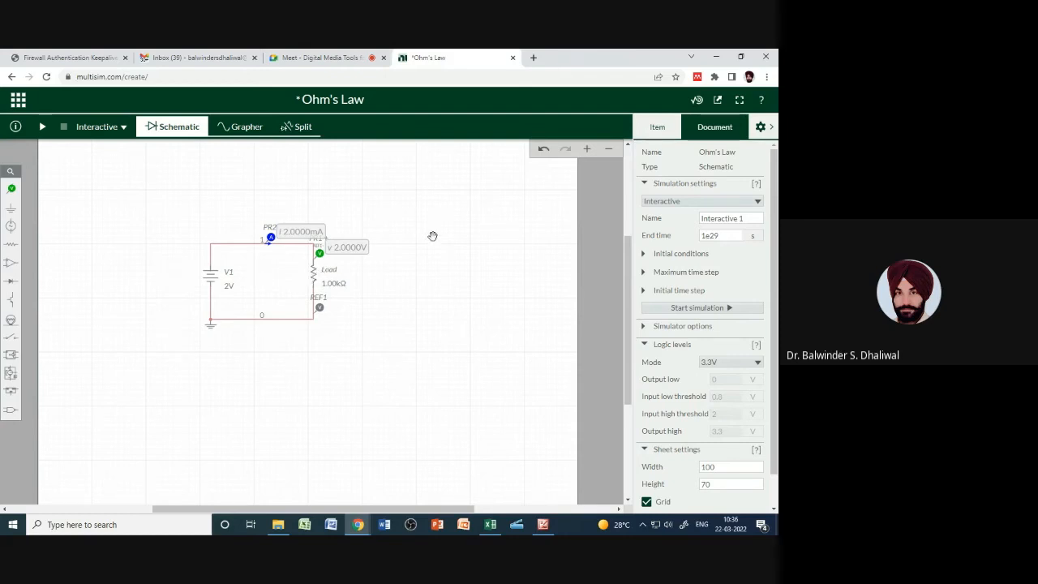
# Delete the Load resistor, the current and voltage probes, and the voltage reference probe from the circuit
pyautogui.click(322, 283)
pyautogui.click(330, 246)
pyautogui.click(271, 237)
pyautogui.click(284, 224)
pyautogui.click(319, 251)
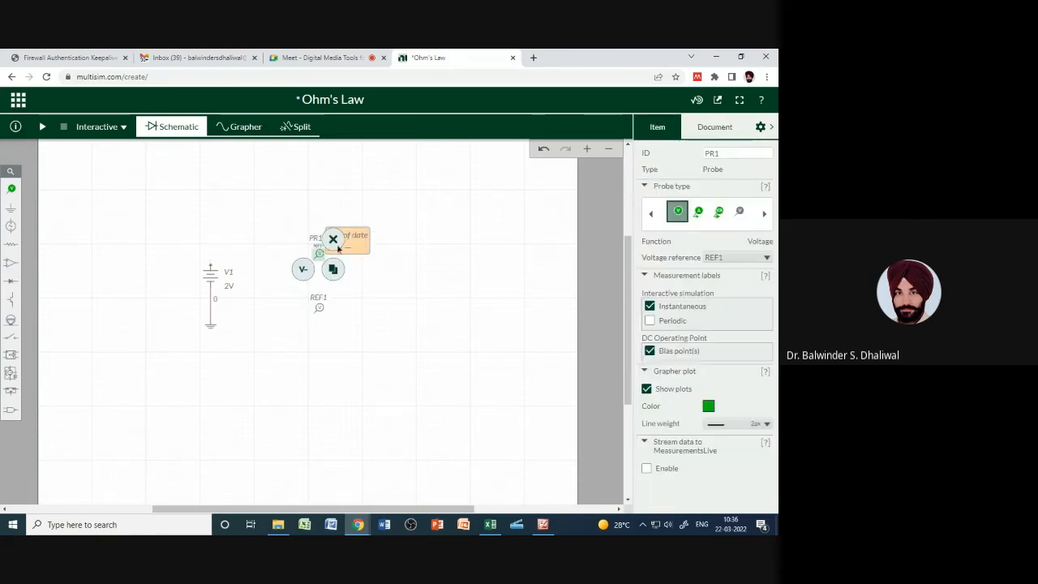
pyautogui.click(333, 240)
pyautogui.click(318, 307)
pyautogui.click(332, 292)
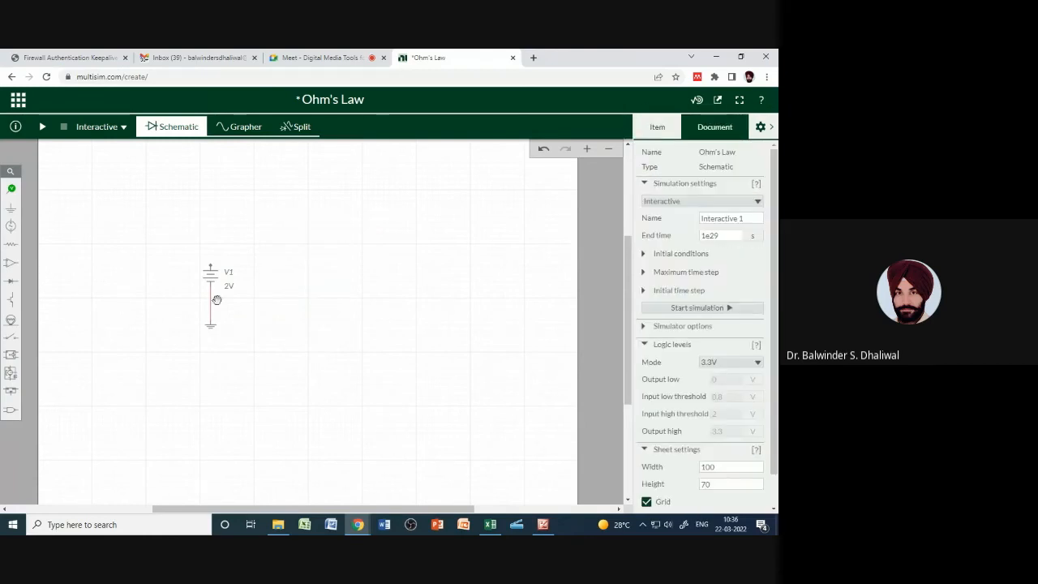
# Delete the wire below source V1 and the ground symbol, keeping only the source
pyautogui.click(216, 300)
pyautogui.click(223, 277)
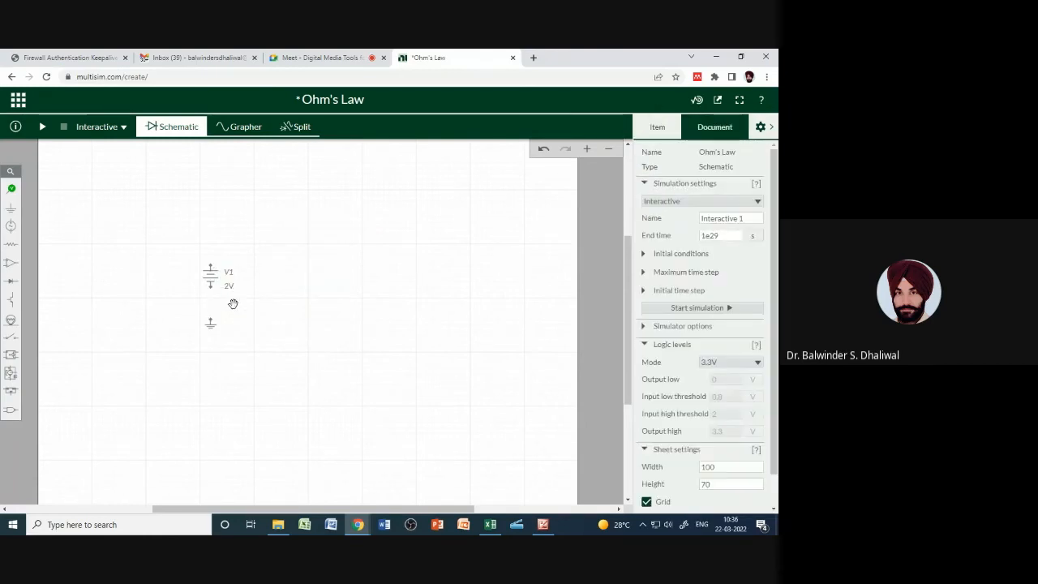
pyautogui.click(210, 322)
pyautogui.click(226, 309)
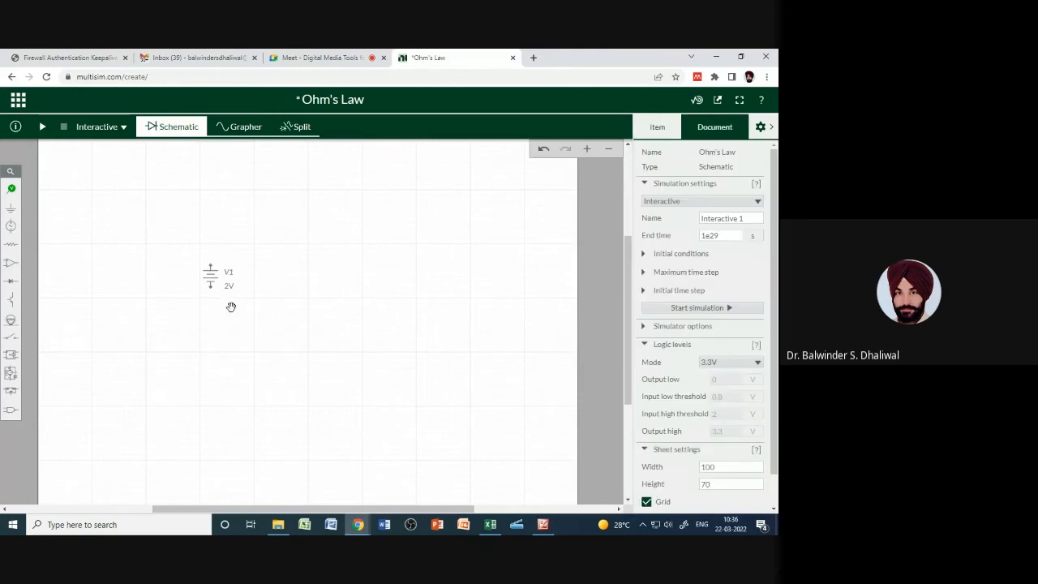
# Place a horizontal 1 kΩ resistor above and to the right of source V1
pyautogui.click(11, 248)
pyautogui.click(50, 266)
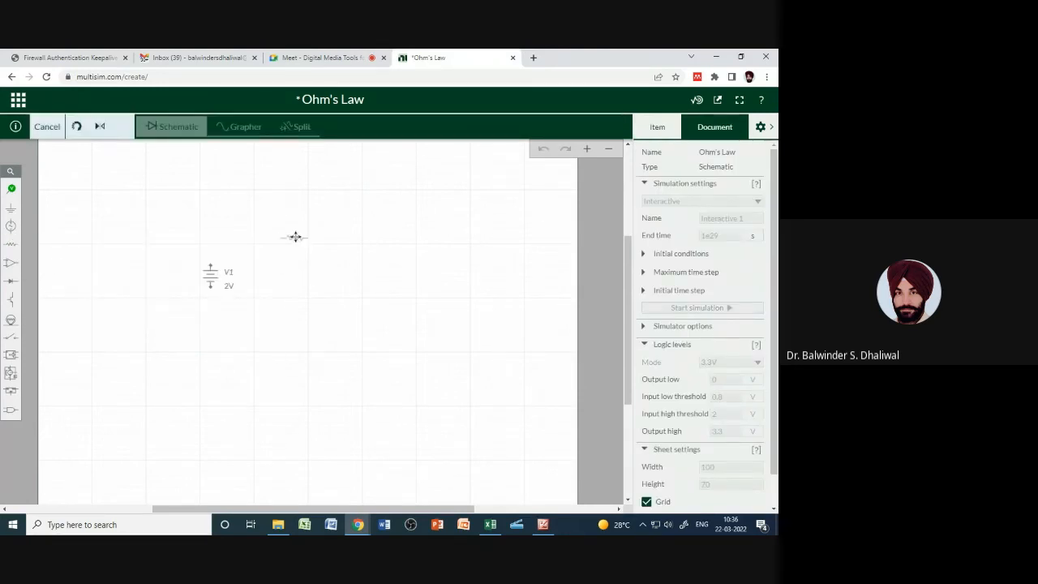
pyautogui.click(309, 232)
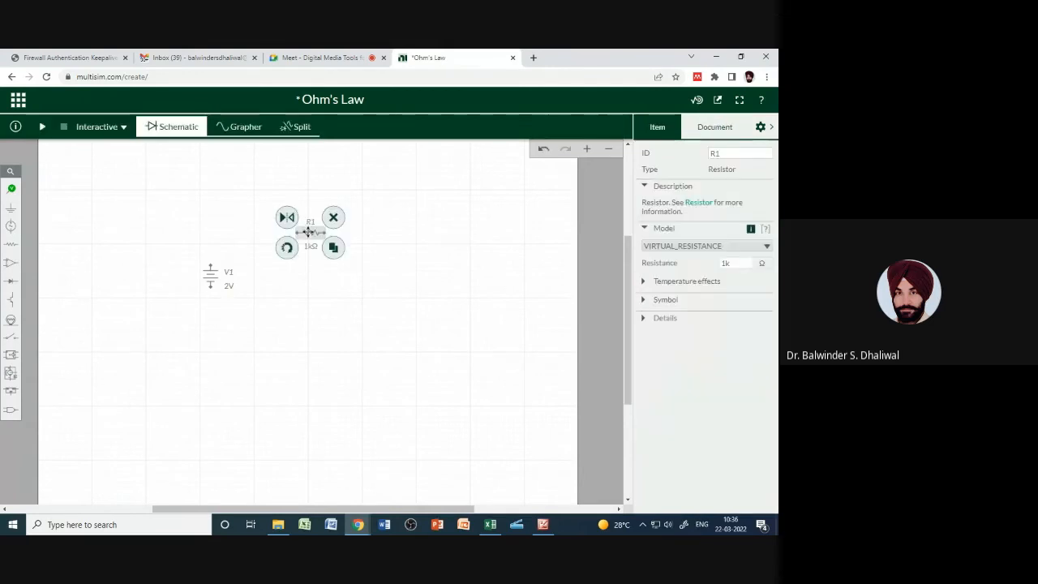
pyautogui.click(313, 272)
# Place a second horizontal resistor to the right of R1, level with it, and set its resistance to 5k
pyautogui.click(12, 246)
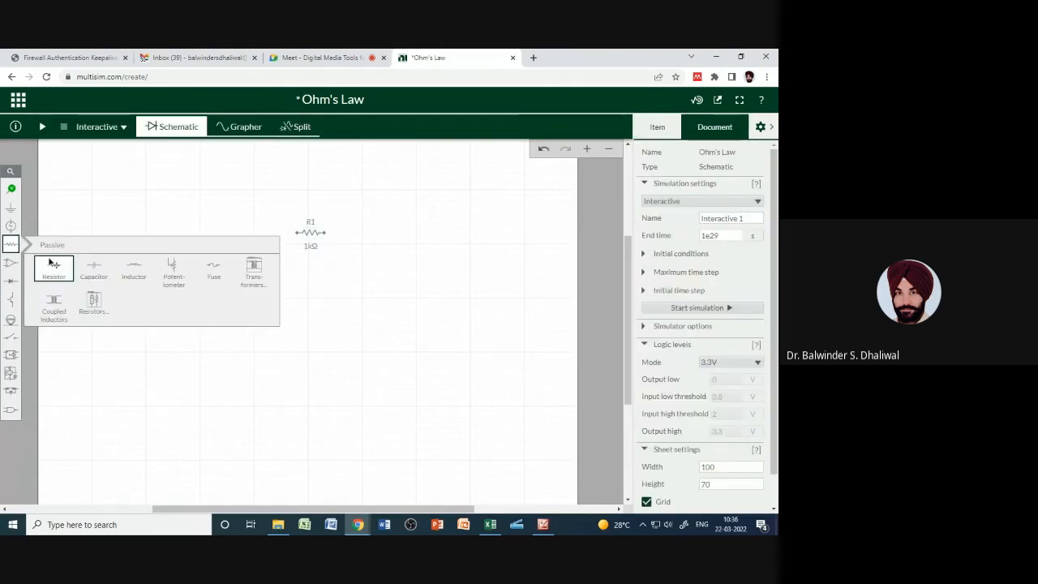
pyautogui.click(51, 266)
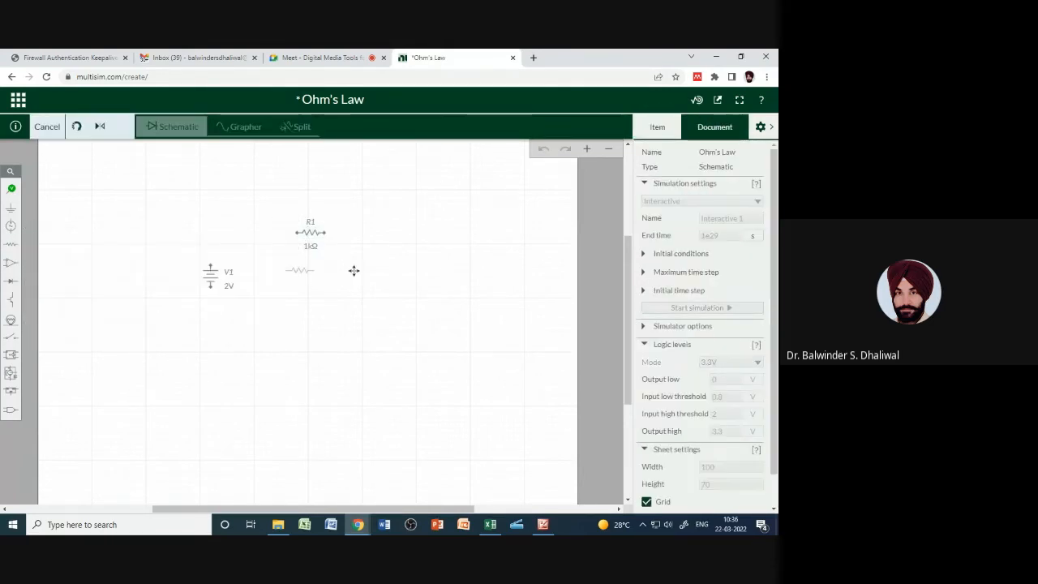
pyautogui.click(456, 233)
pyautogui.click(461, 247)
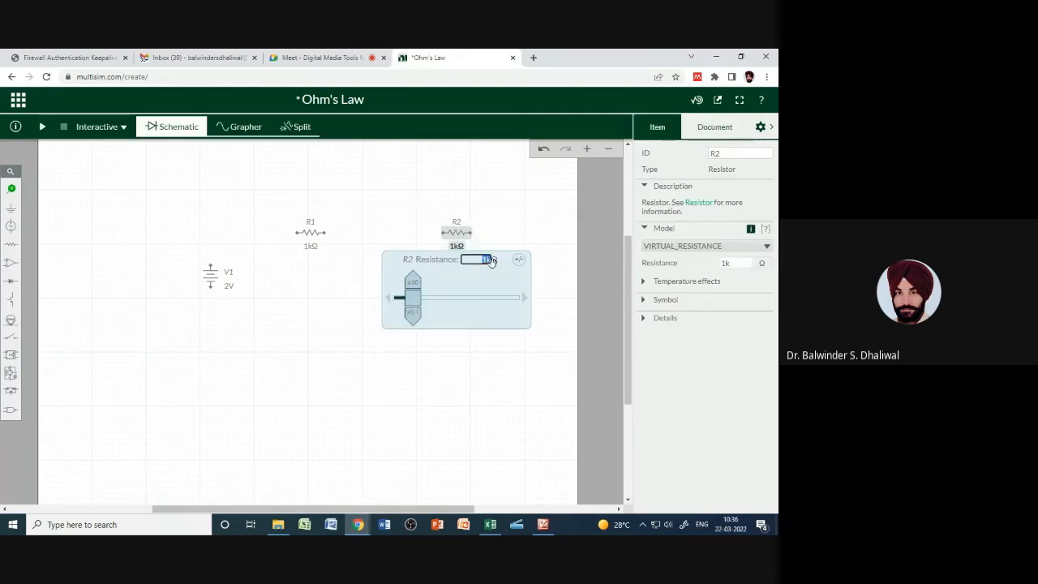
pyautogui.press('BackSpace')
pyautogui.write('5k')
pyautogui.click(493, 343)
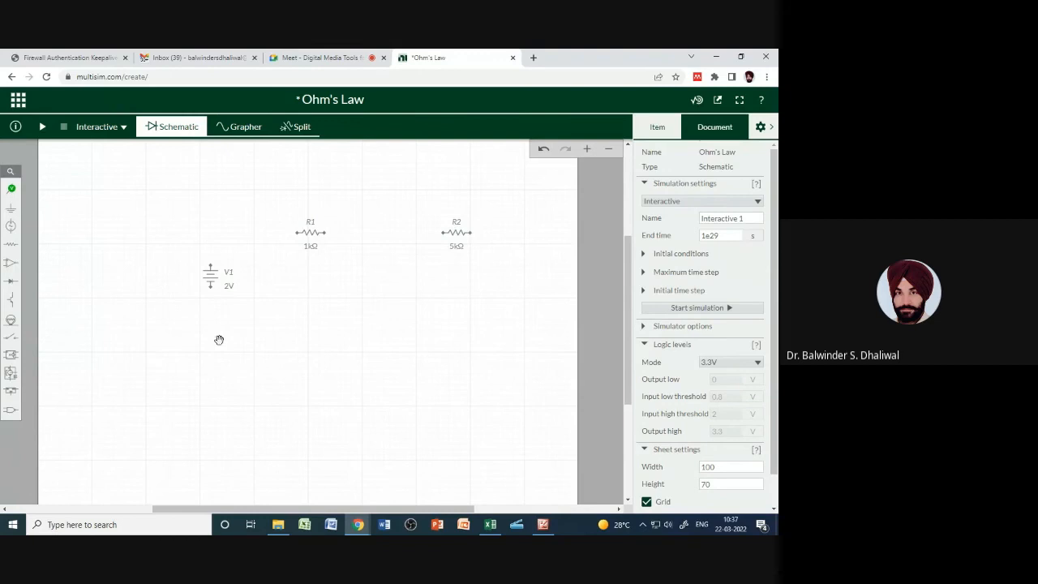
# Set the voltage of DC source V1 to 10 V
pyautogui.click(225, 288)
pyautogui.click(239, 299)
pyautogui.write('10')
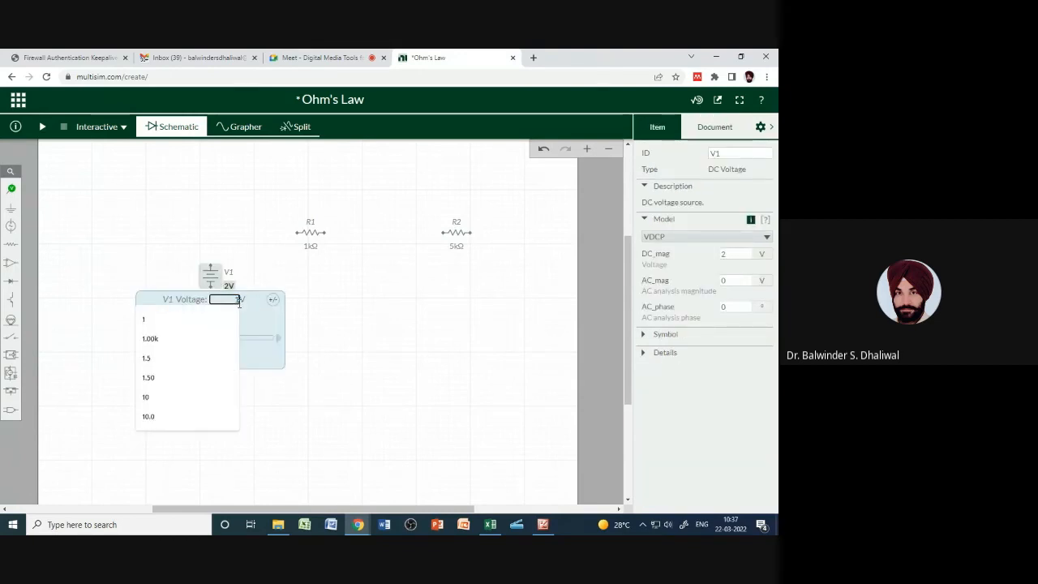
pyautogui.click(329, 379)
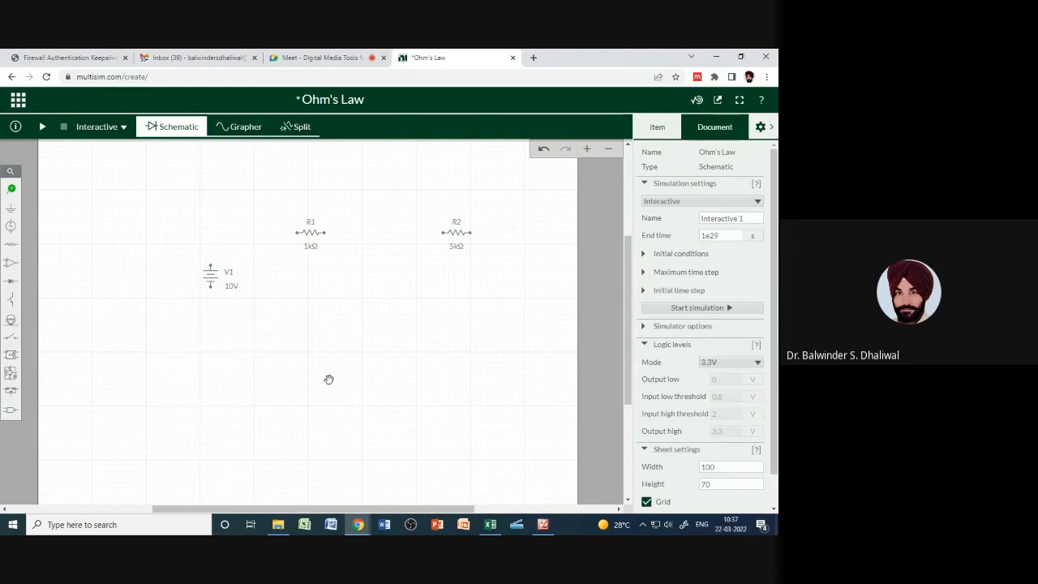
# Wire V1, R1 and R2 in series, closing the loop from R2 back to the source's lower terminal
pyautogui.click(211, 270)
pyautogui.click(210, 265)
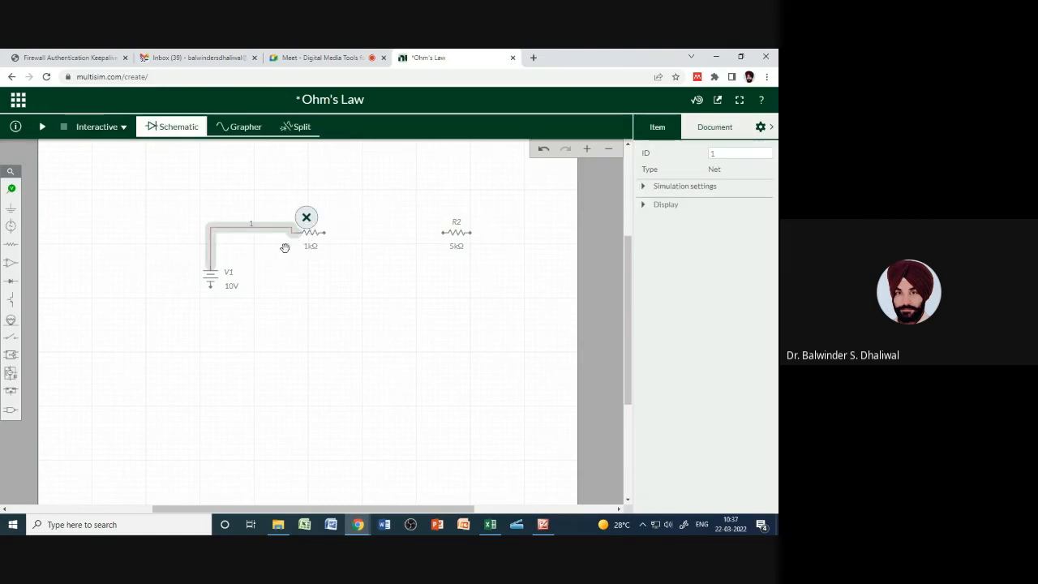
pyautogui.click(325, 233)
pyautogui.moveTo(336, 237)
pyautogui.mouseDown()
pyautogui.moveTo(412, 241)
pyautogui.moveTo(329, 233)
pyautogui.mouseUp()
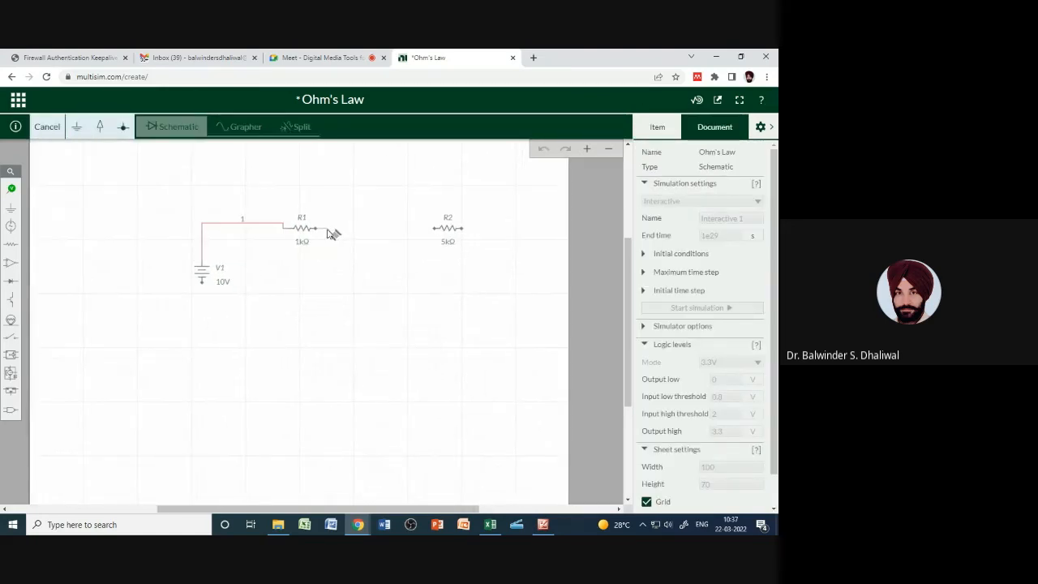
pyautogui.click(438, 231)
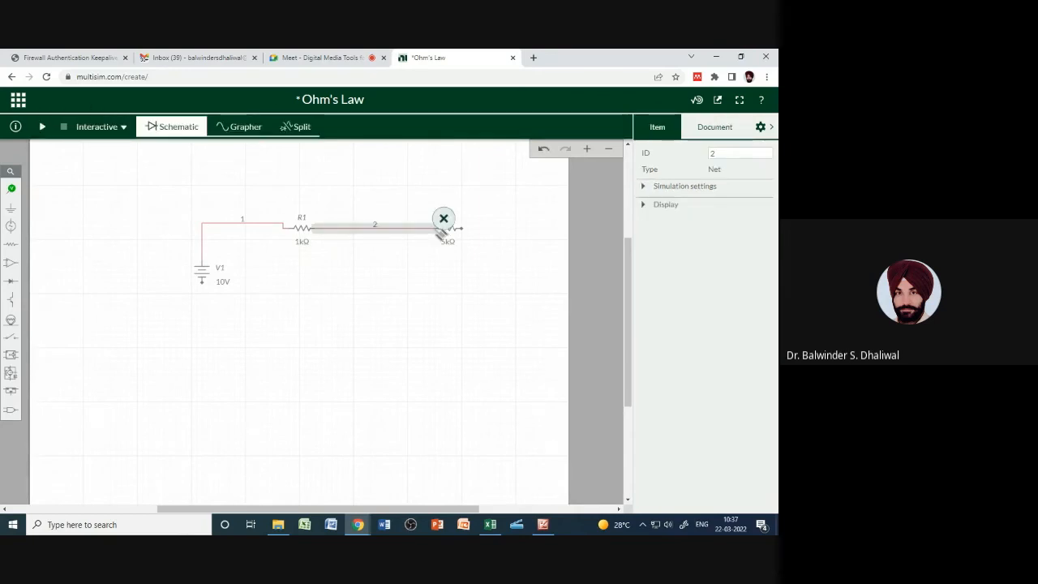
pyautogui.click(467, 234)
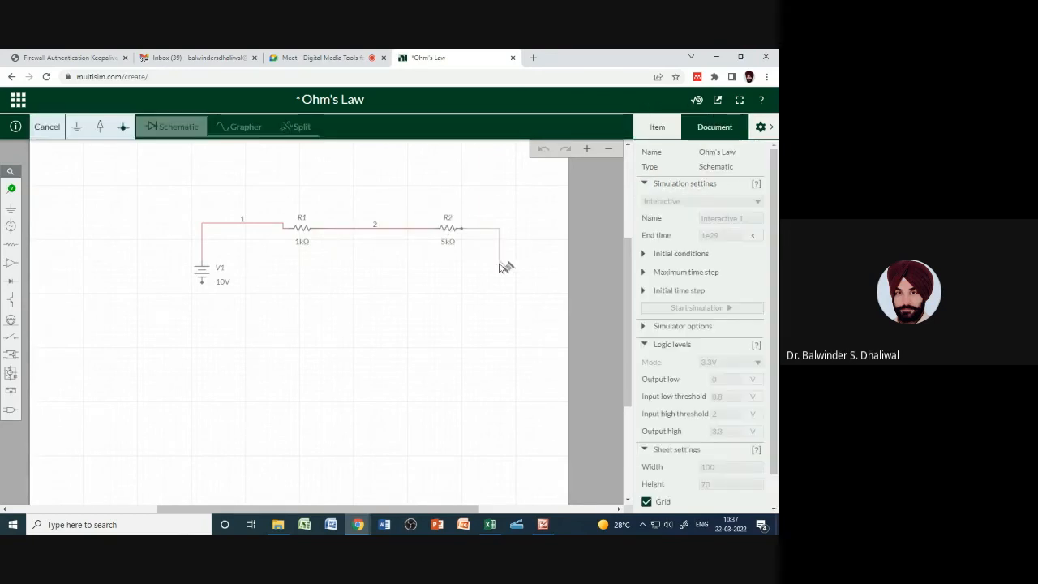
pyautogui.click(503, 368)
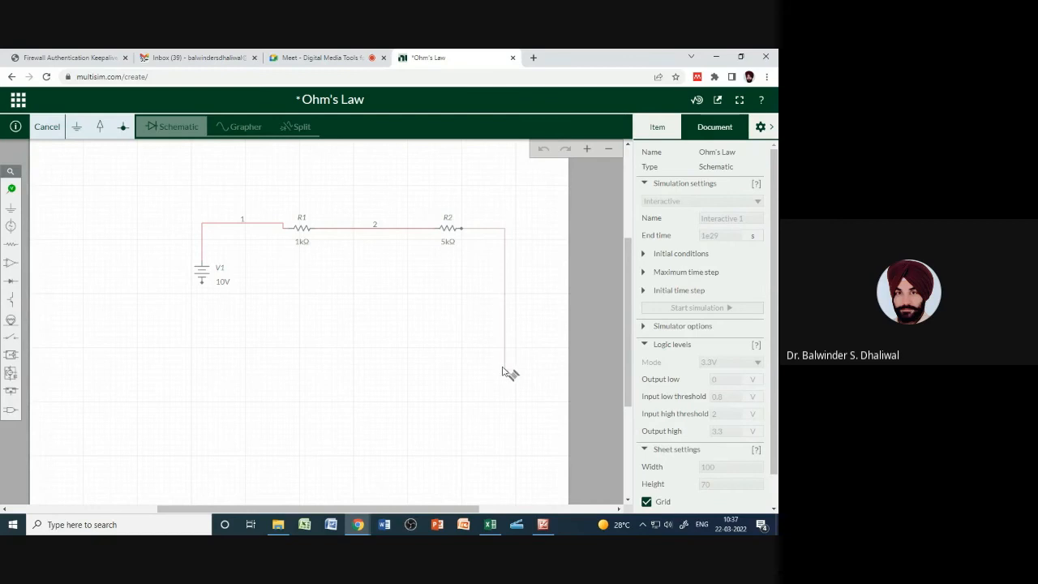
pyautogui.click(206, 283)
pyautogui.click(336, 390)
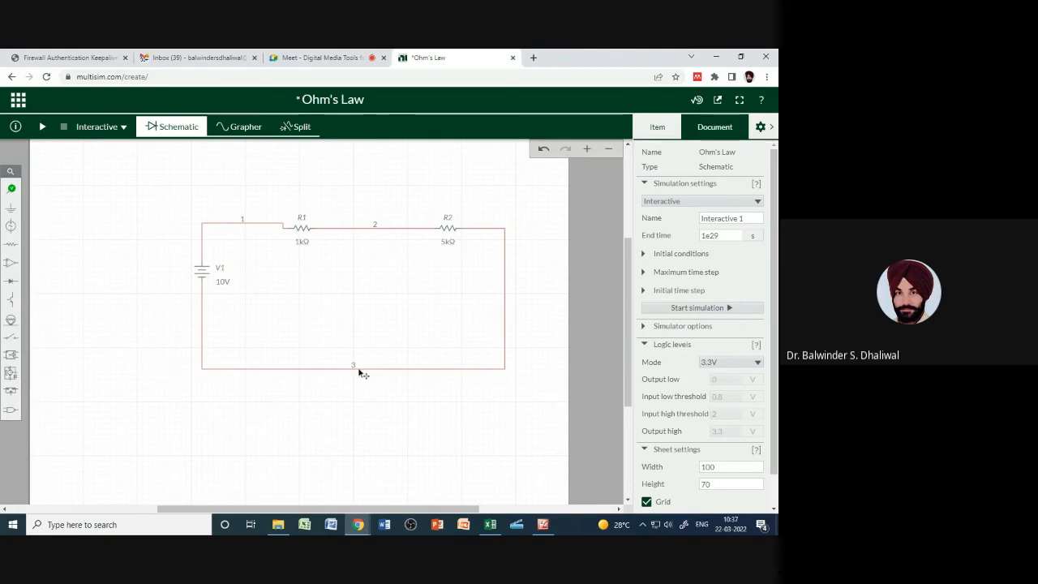
# Place a voltage probe on the wire between V1 and R1, and a voltage reference probe between R1 and R2
pyautogui.click(12, 189)
pyautogui.click(40, 219)
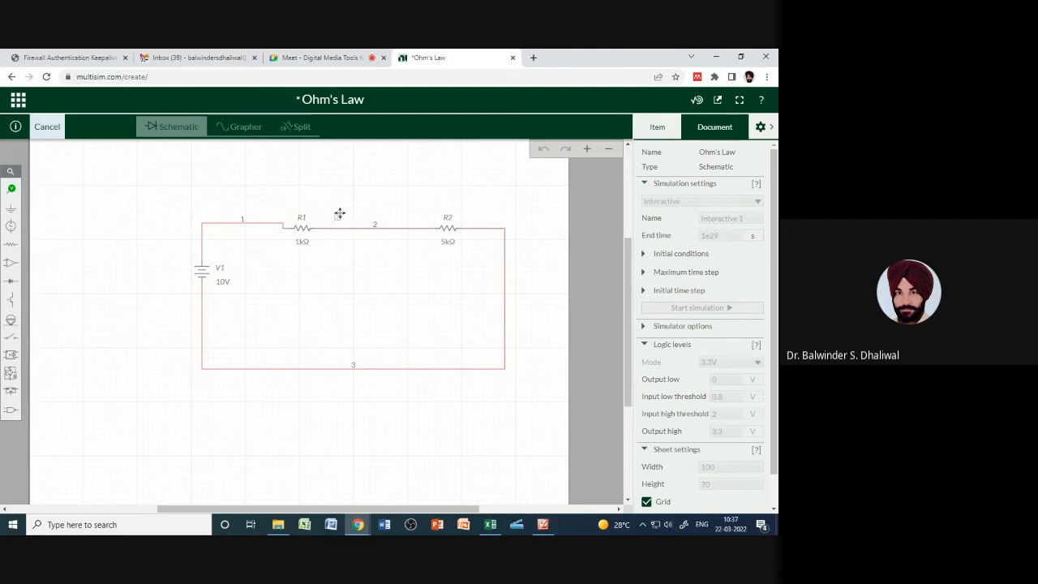
pyautogui.click(280, 214)
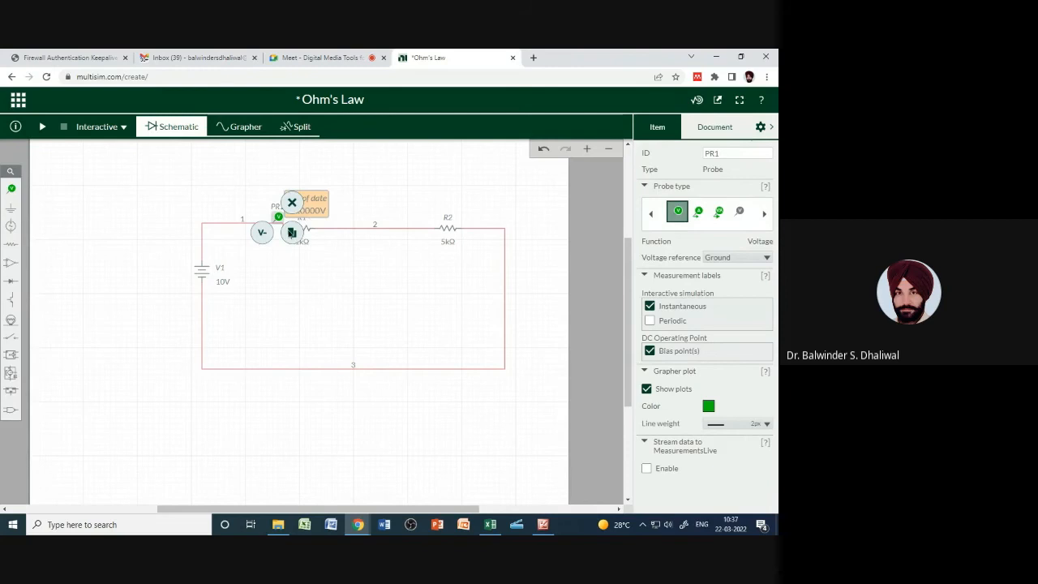
pyautogui.click(13, 190)
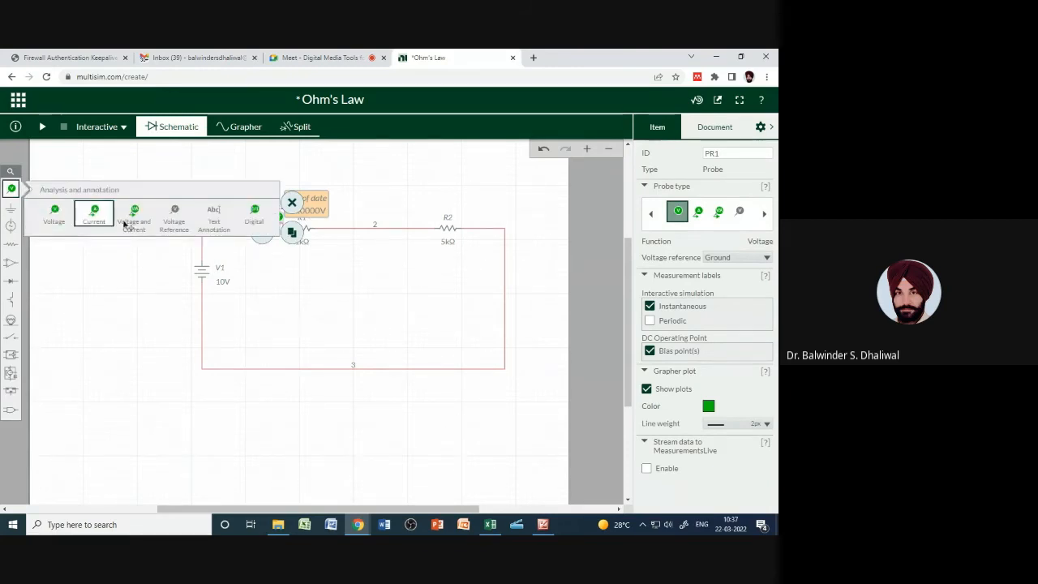
pyautogui.click(170, 223)
pyautogui.click(336, 220)
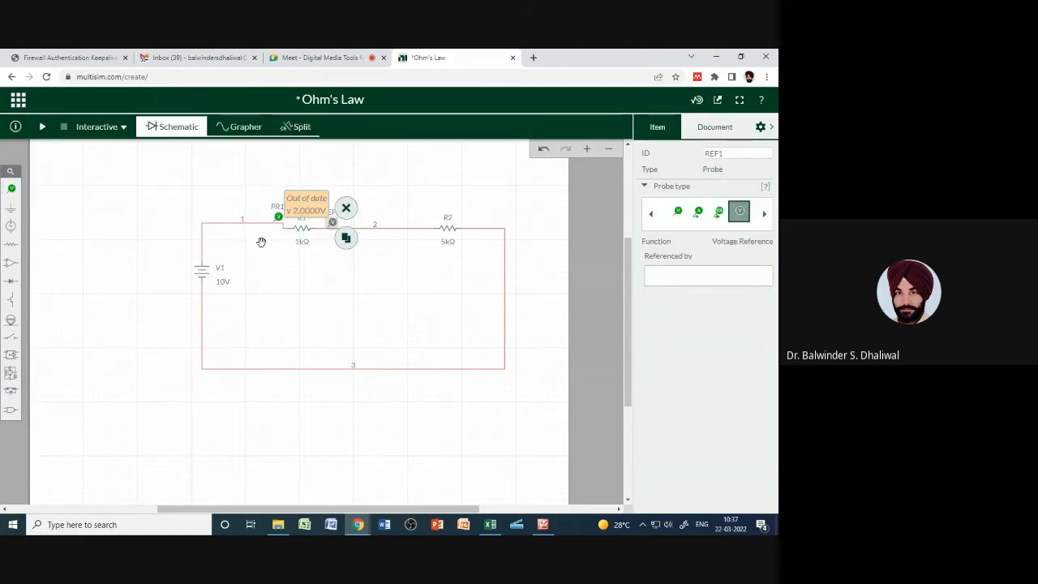
pyautogui.click(232, 197)
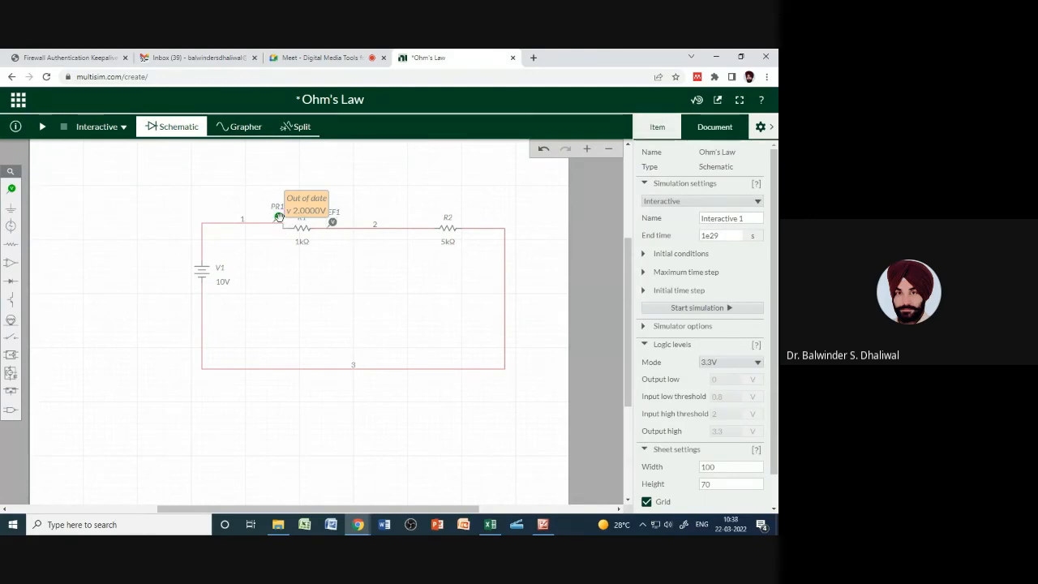
# Set the voltage reference of probe PR1 to REF1
pyautogui.click(278, 217)
pyautogui.click(718, 258)
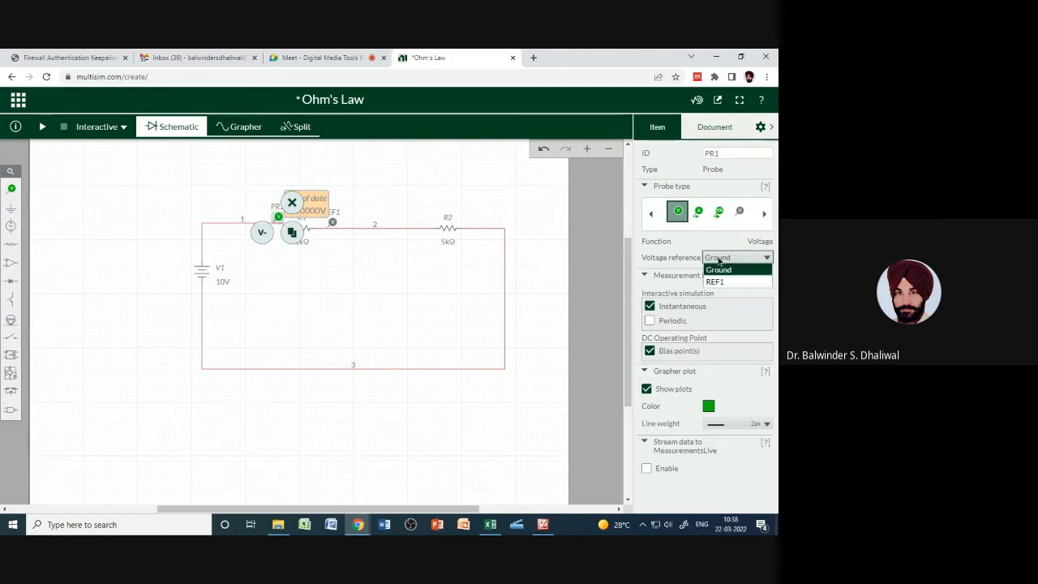
pyautogui.click(717, 282)
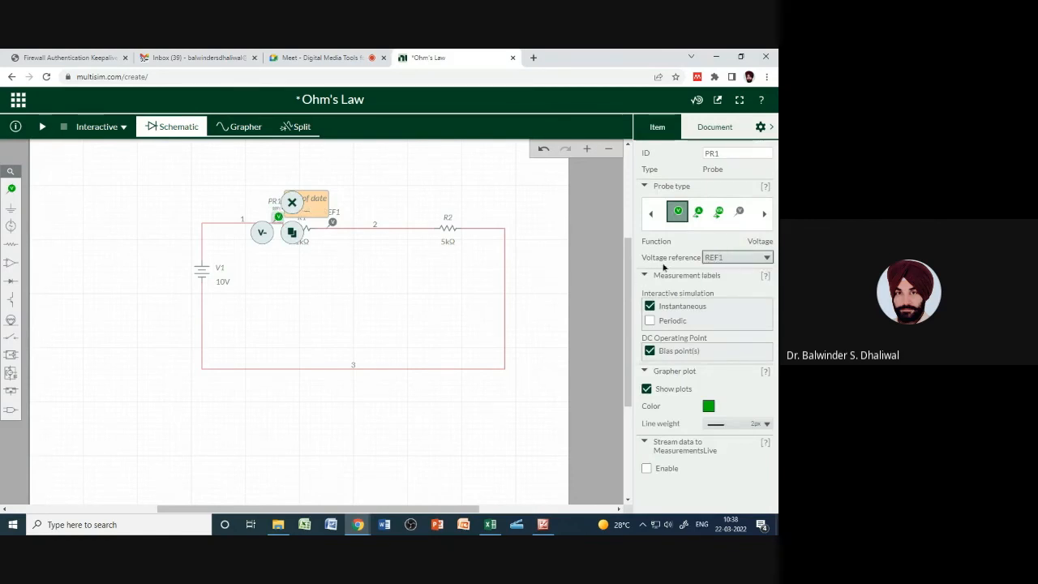
pyautogui.click(278, 220)
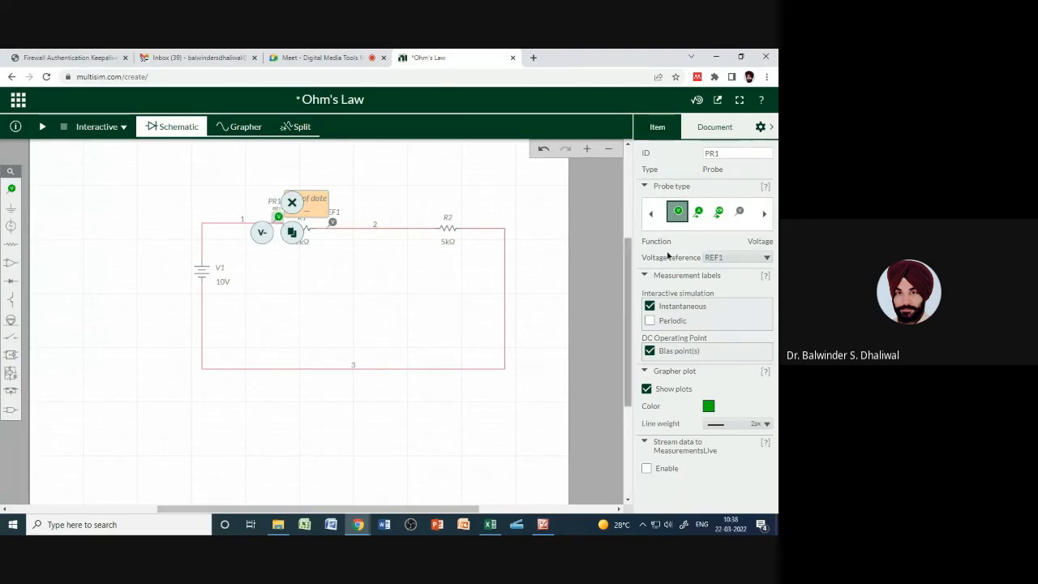
pyautogui.click(531, 271)
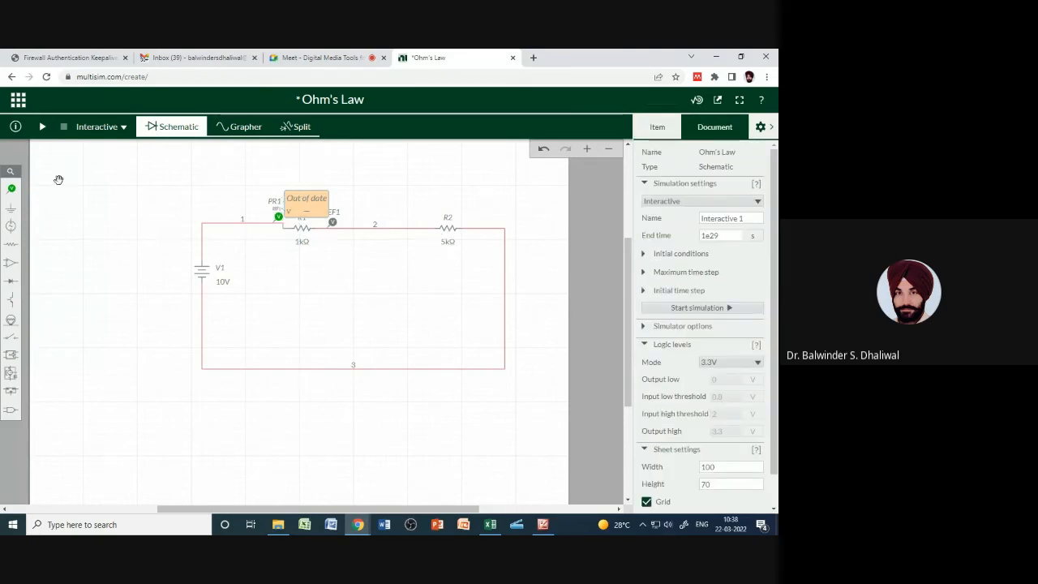
# Place a voltage probe on the wire just before R2 and a voltage reference probe on the wire just after R2
pyautogui.click(18, 191)
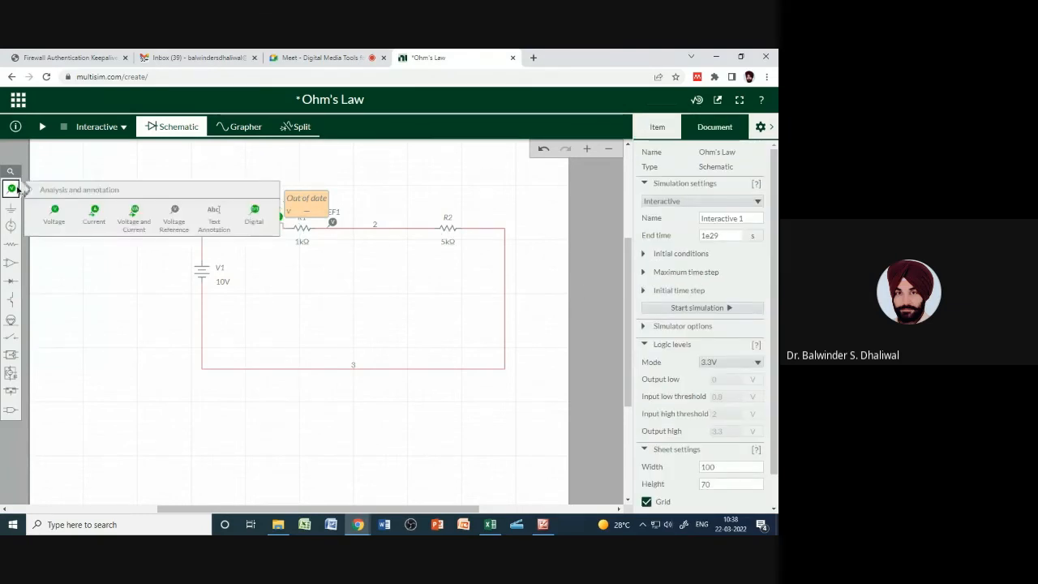
pyautogui.click(51, 213)
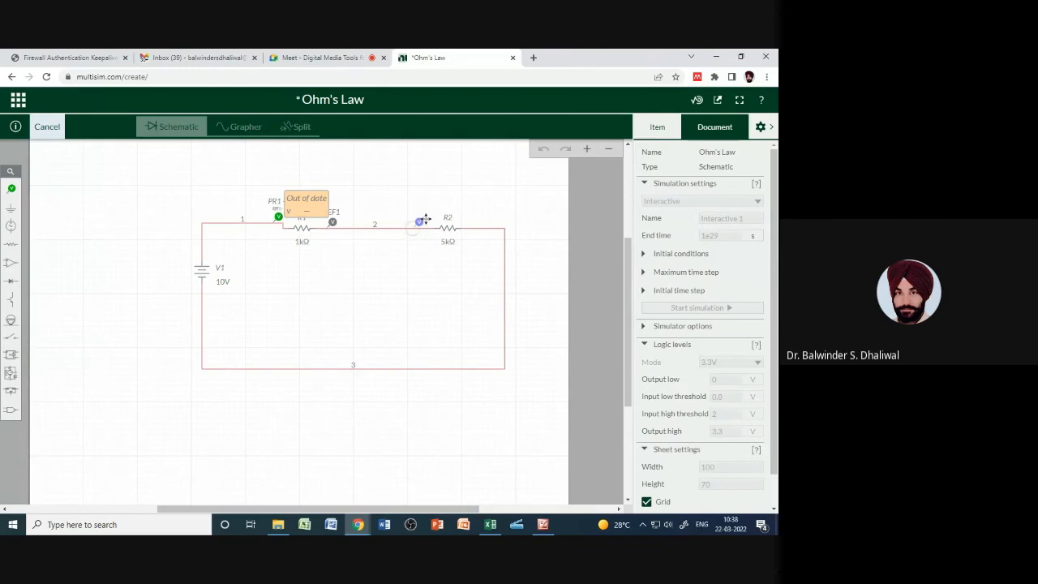
pyautogui.click(423, 219)
pyautogui.click(10, 190)
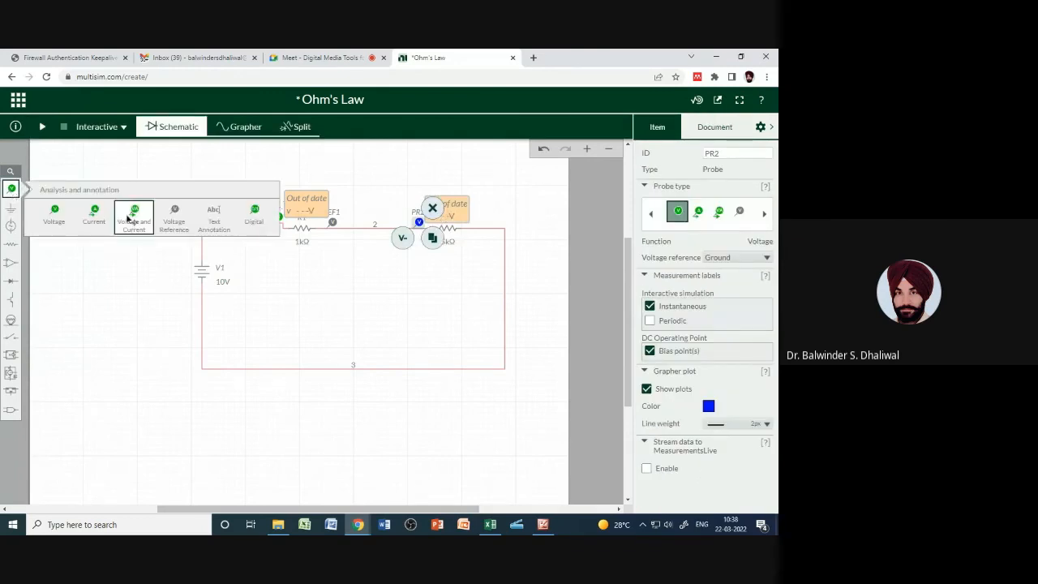
pyautogui.click(171, 218)
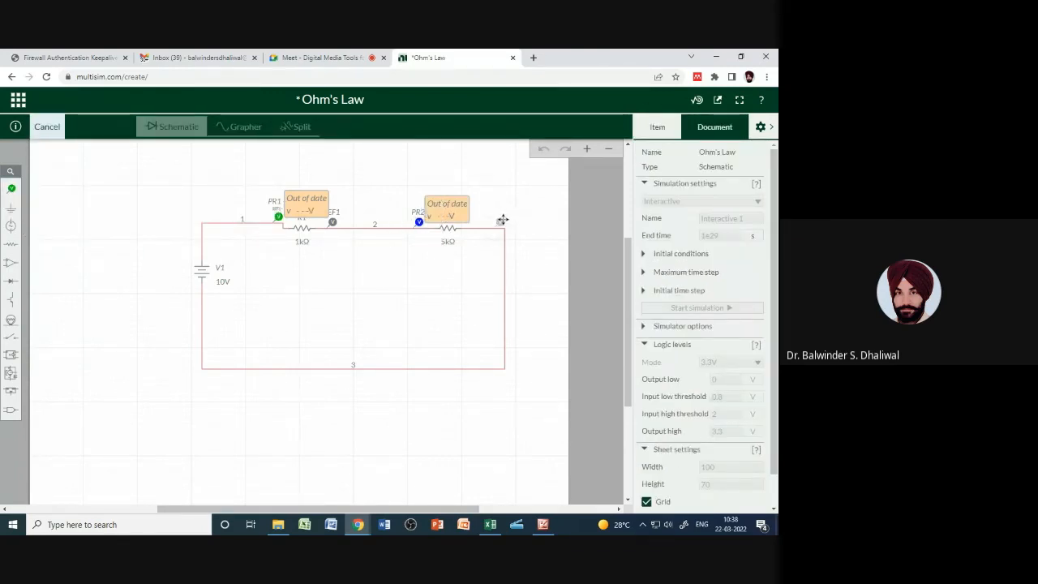
pyautogui.click(501, 219)
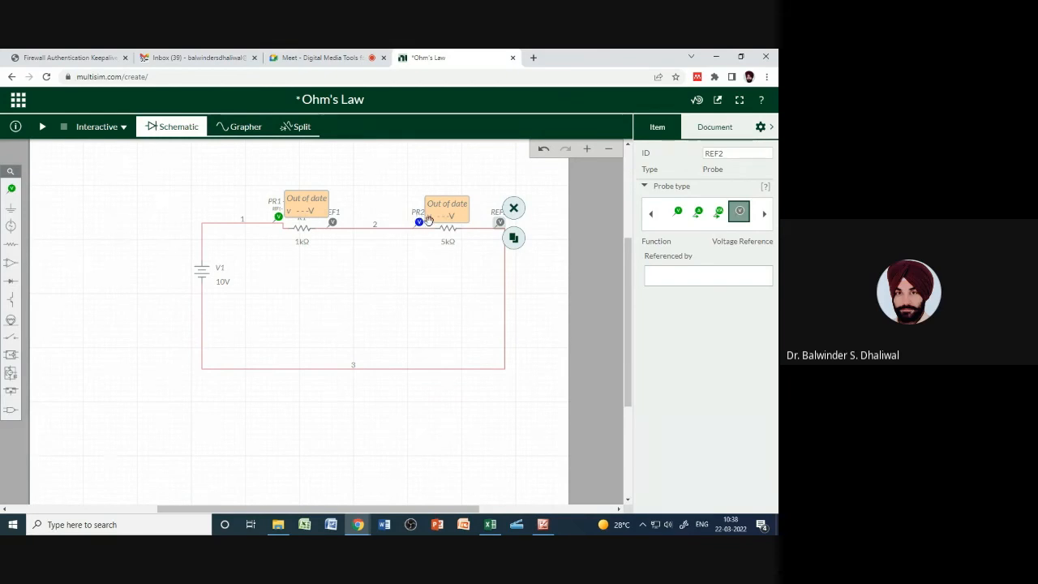
pyautogui.click(477, 259)
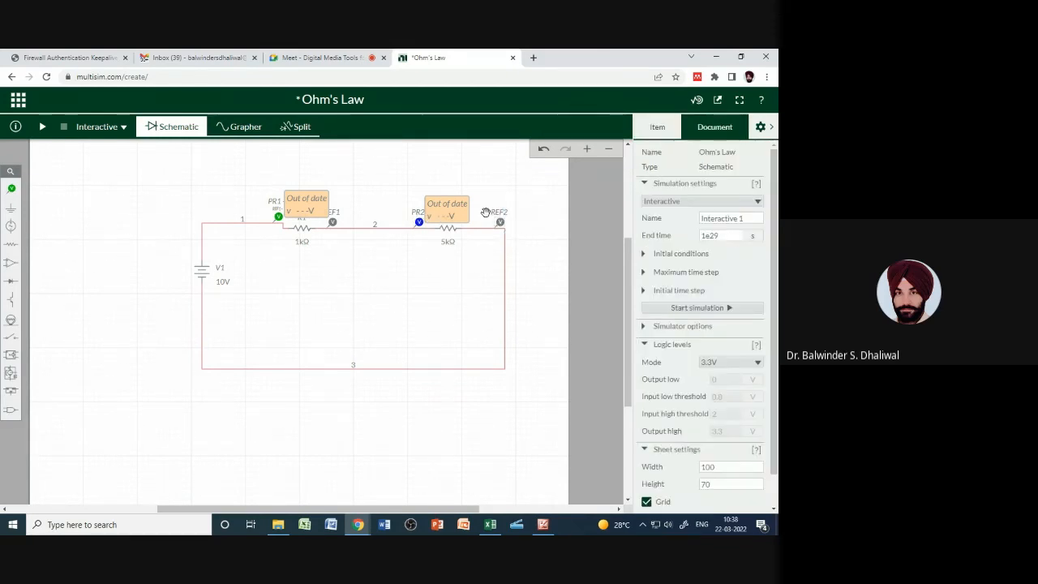
# Set the voltage reference of probe PR2 to REF2
pyautogui.click(420, 223)
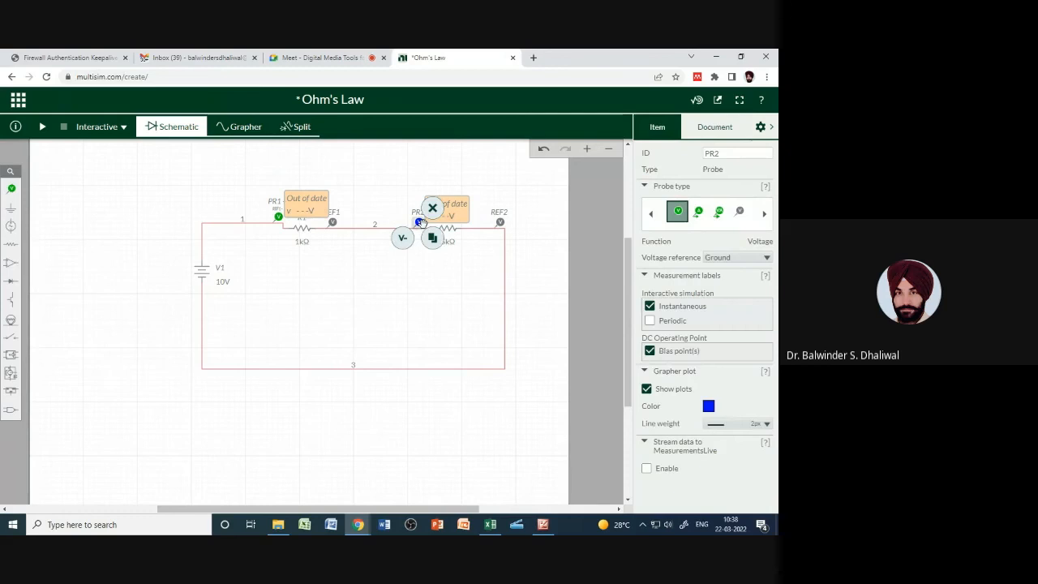
pyautogui.click(730, 258)
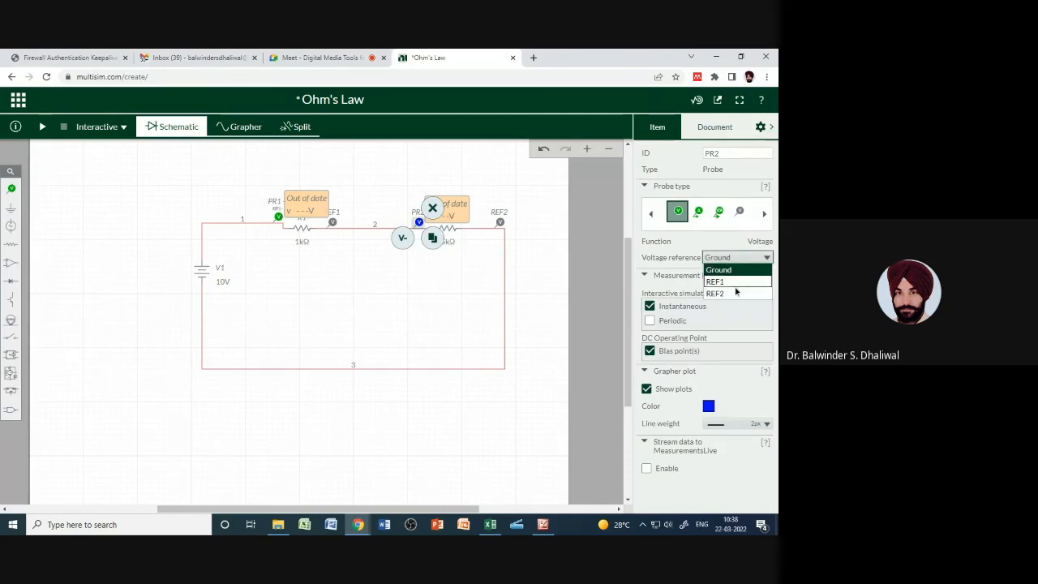
pyautogui.click(726, 290)
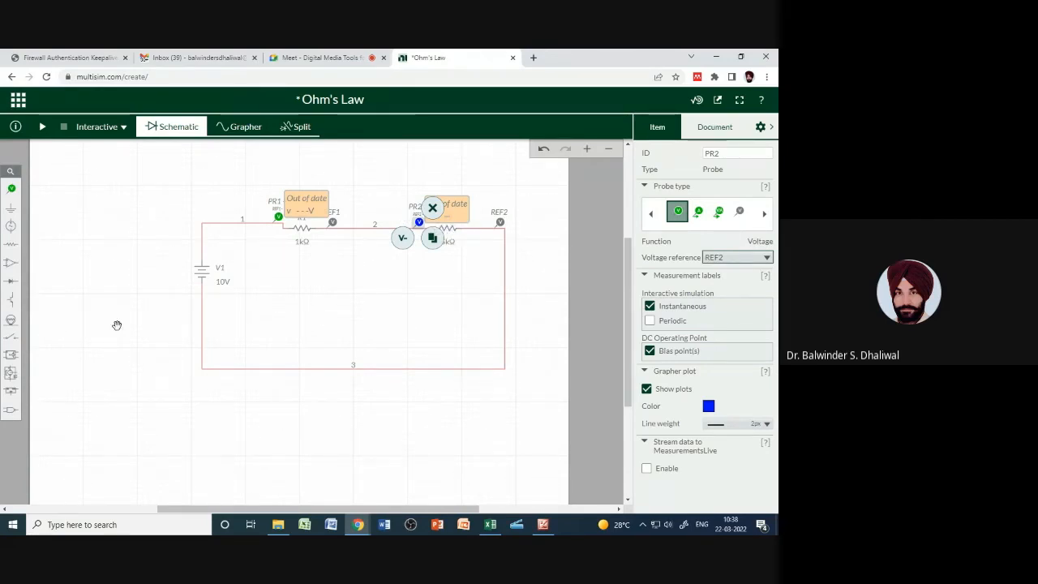
pyautogui.click(64, 249)
# Place a ground at the loop's corner below V1
pyautogui.click(10, 208)
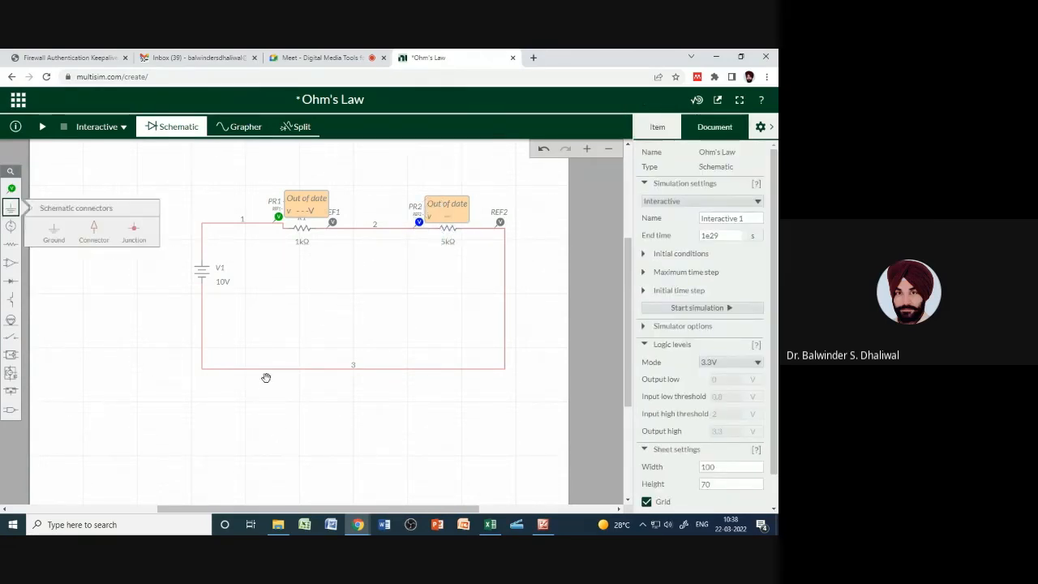
pyautogui.click(53, 230)
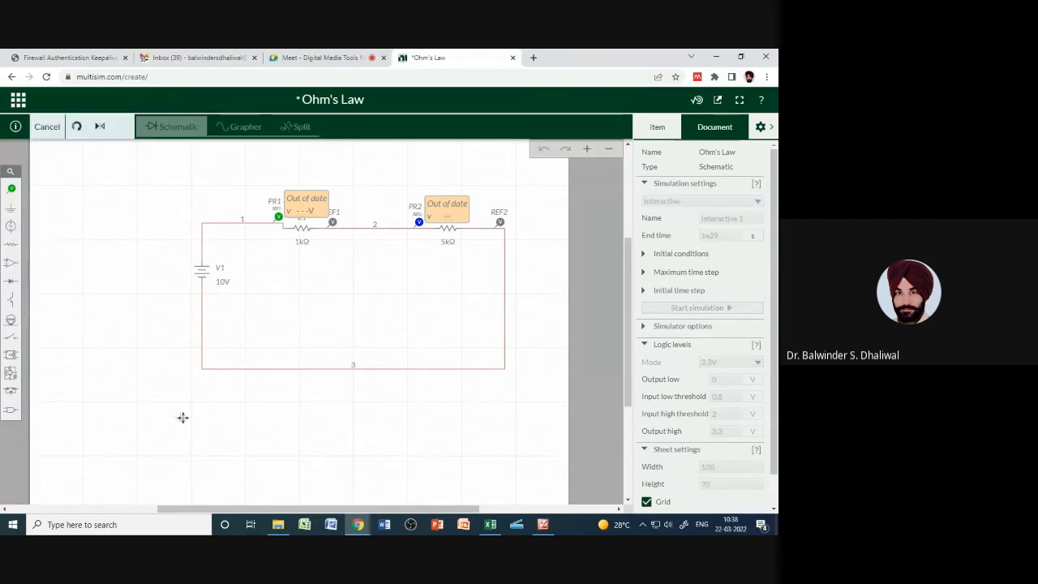
pyautogui.click(202, 373)
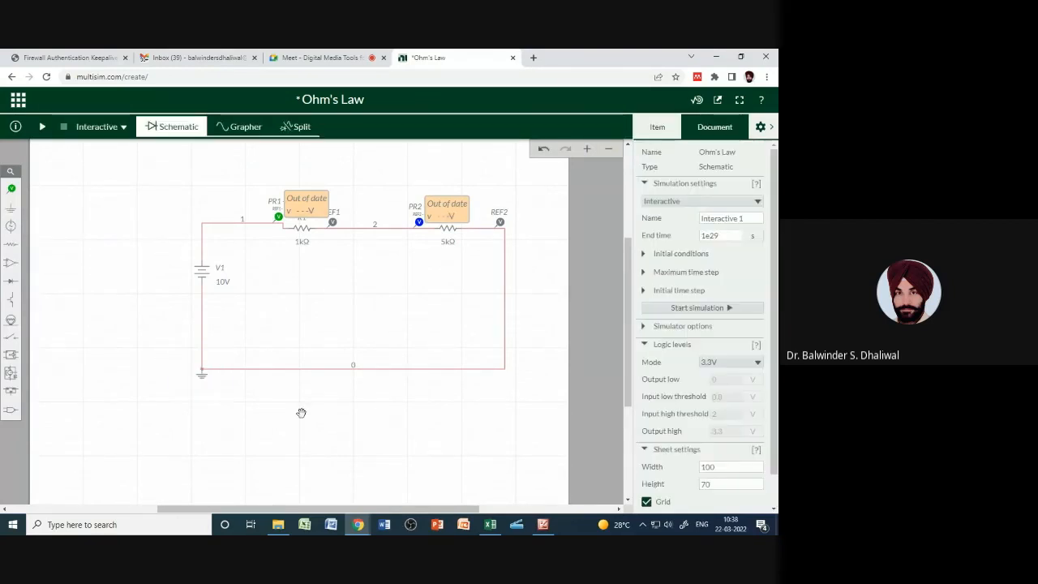
# Place a current probe on the vertical wire that runs down from R2
pyautogui.click(10, 188)
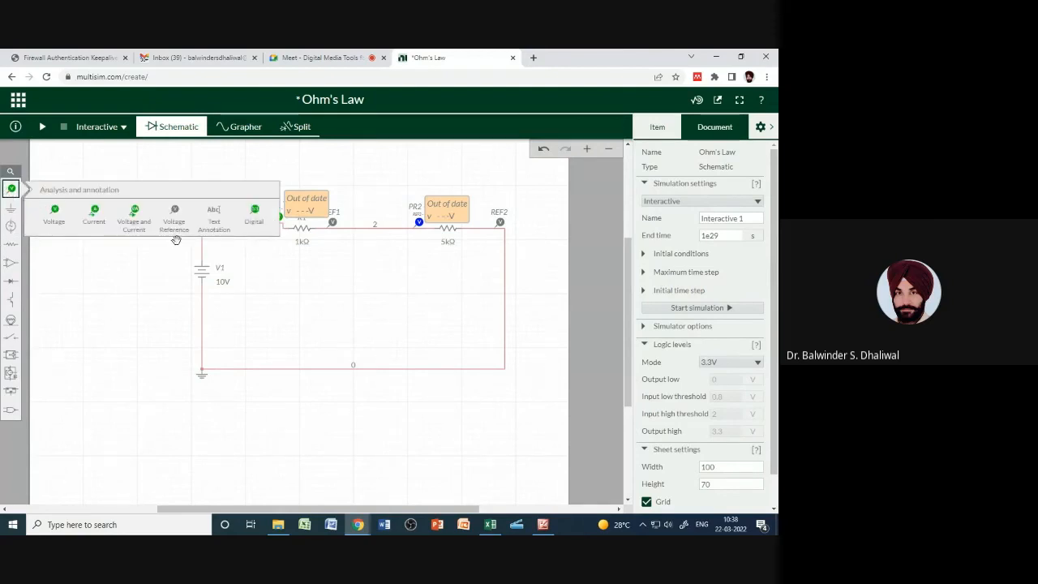
pyautogui.click(94, 214)
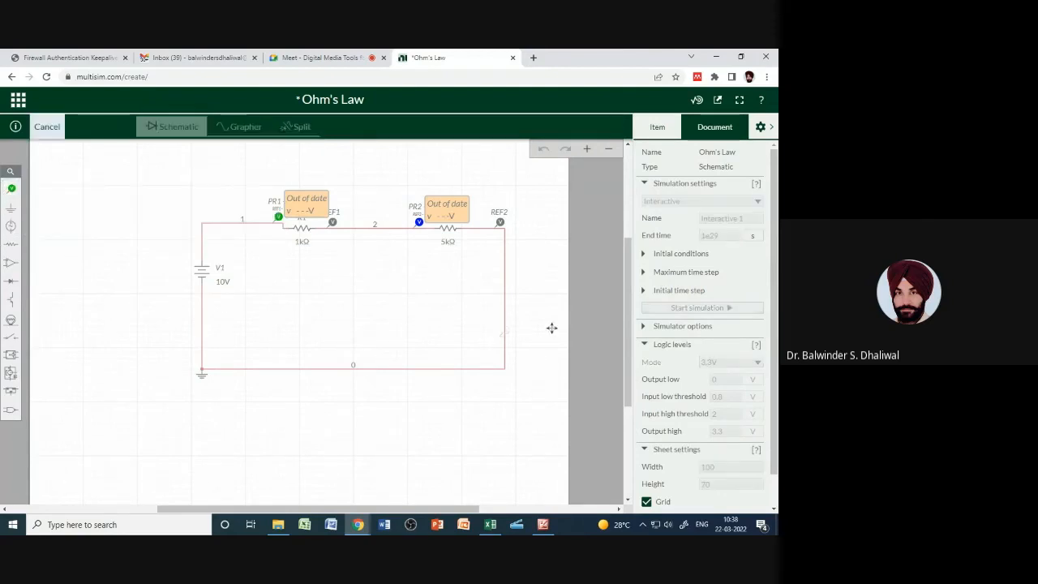
pyautogui.click(519, 301)
pyautogui.click(519, 252)
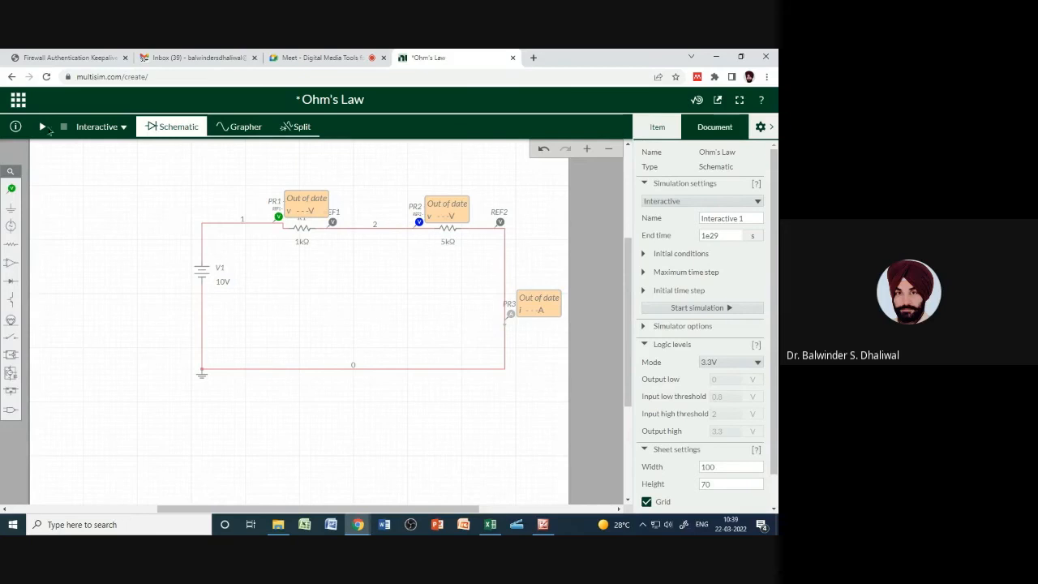
# Start the interactive simulation and set R2's resistance to 2k while it runs
pyautogui.click(42, 127)
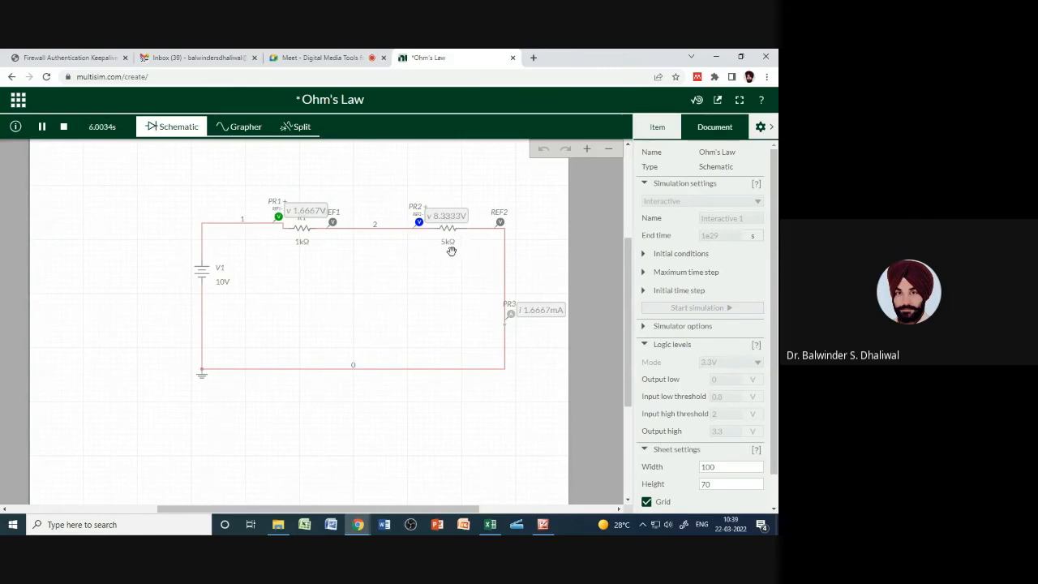
pyautogui.click(447, 244)
pyautogui.click(479, 257)
pyautogui.press('BackSpace')
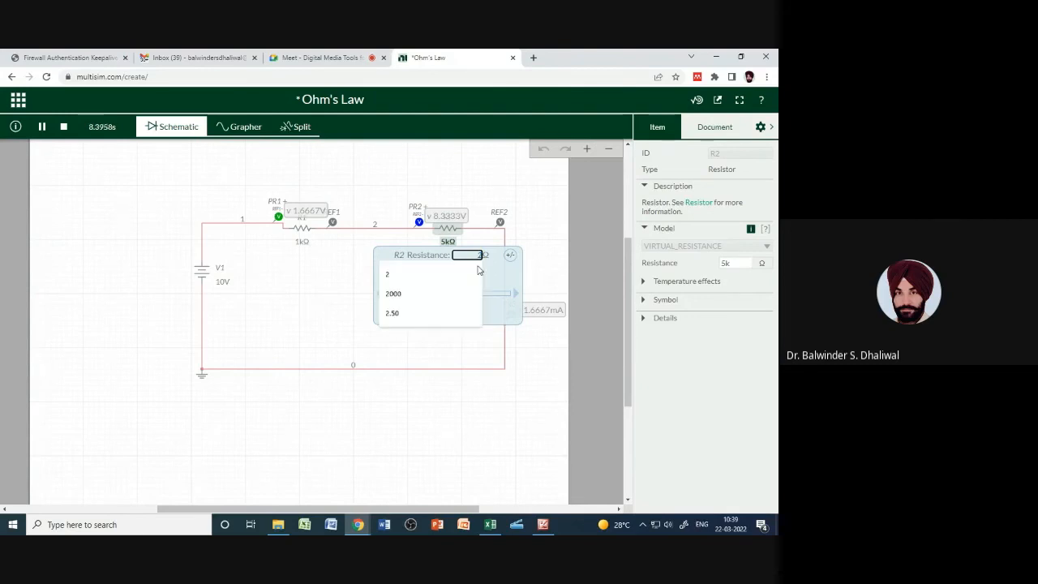
pyautogui.write('2k')
pyautogui.click(472, 385)
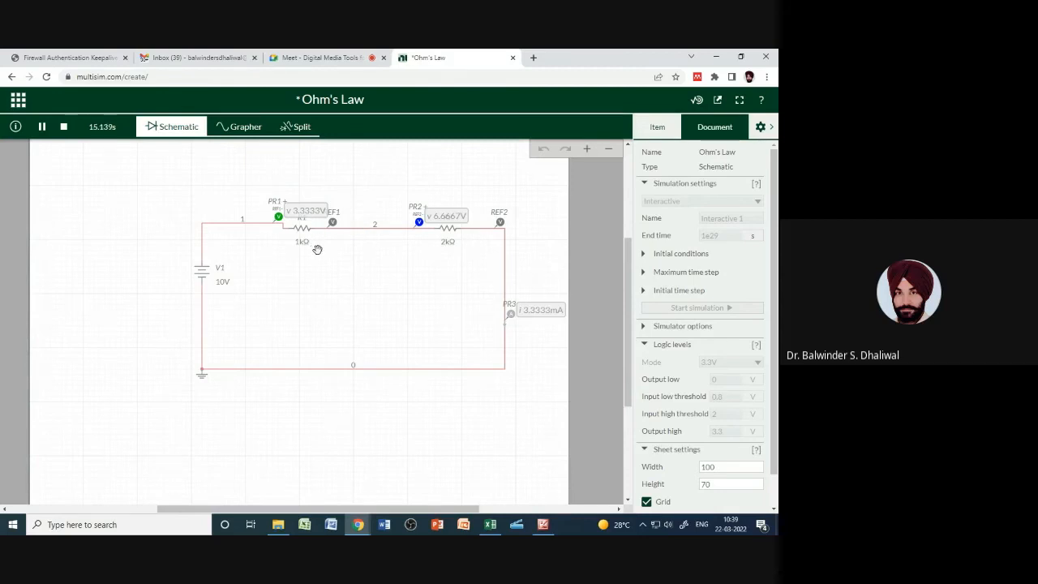
# Set V1 to 20 V, view the probe plots in the Grapher, and return to the schematic
pyautogui.click(226, 283)
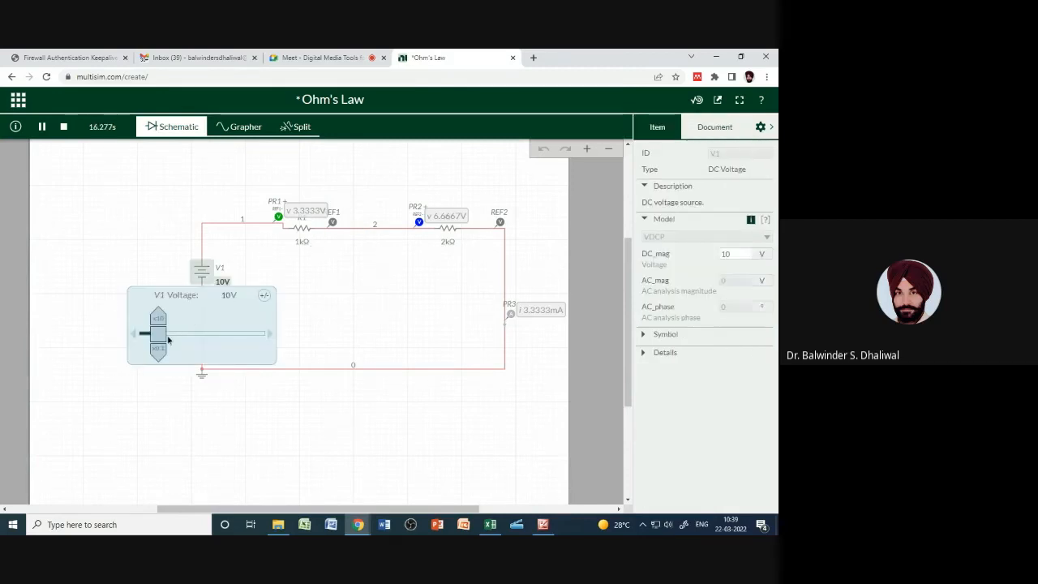
pyautogui.moveTo(162, 344); pyautogui.dragTo(171, 345)
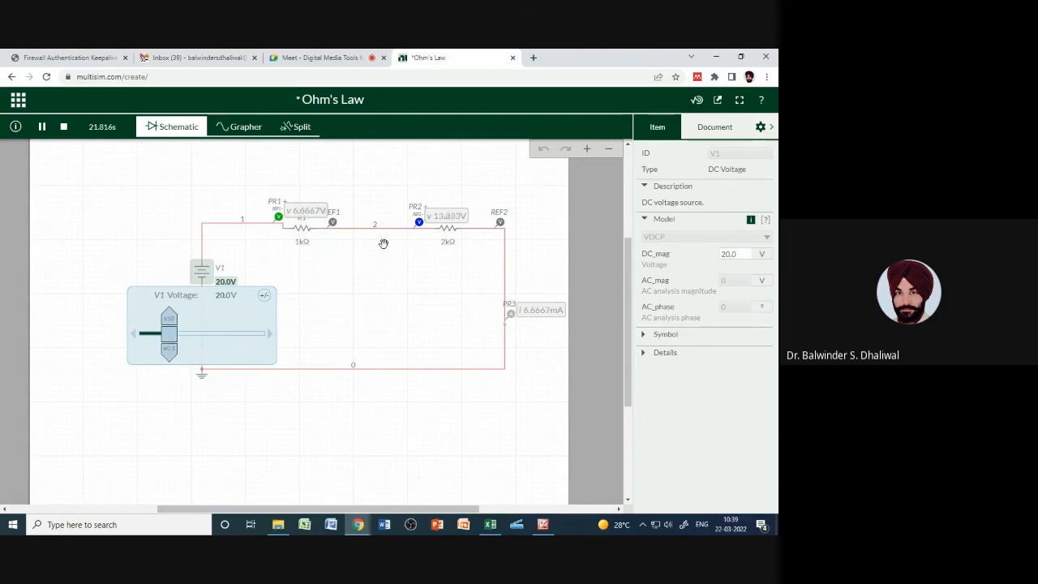
pyautogui.click(161, 216)
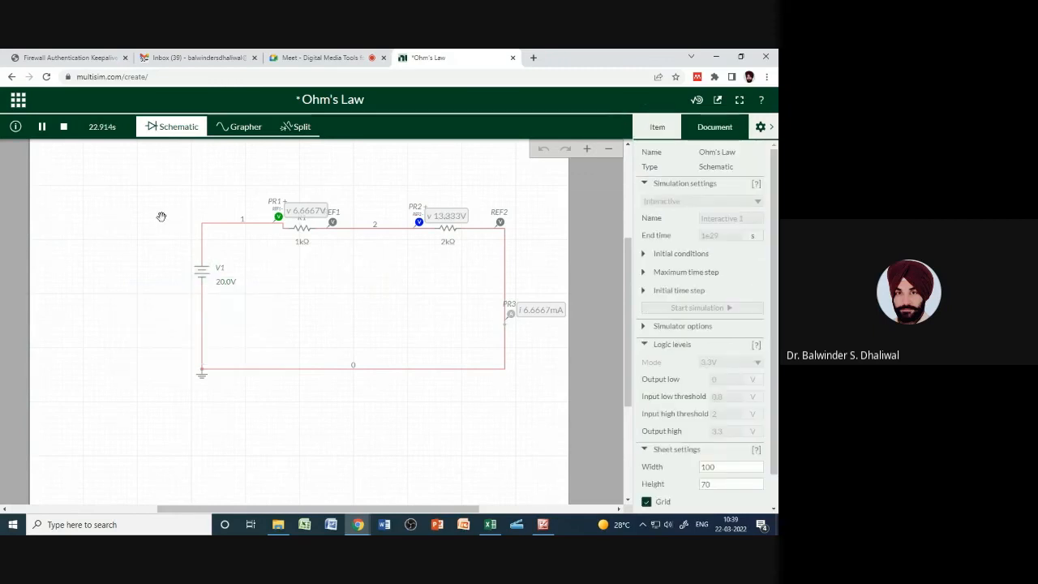
pyautogui.click(239, 130)
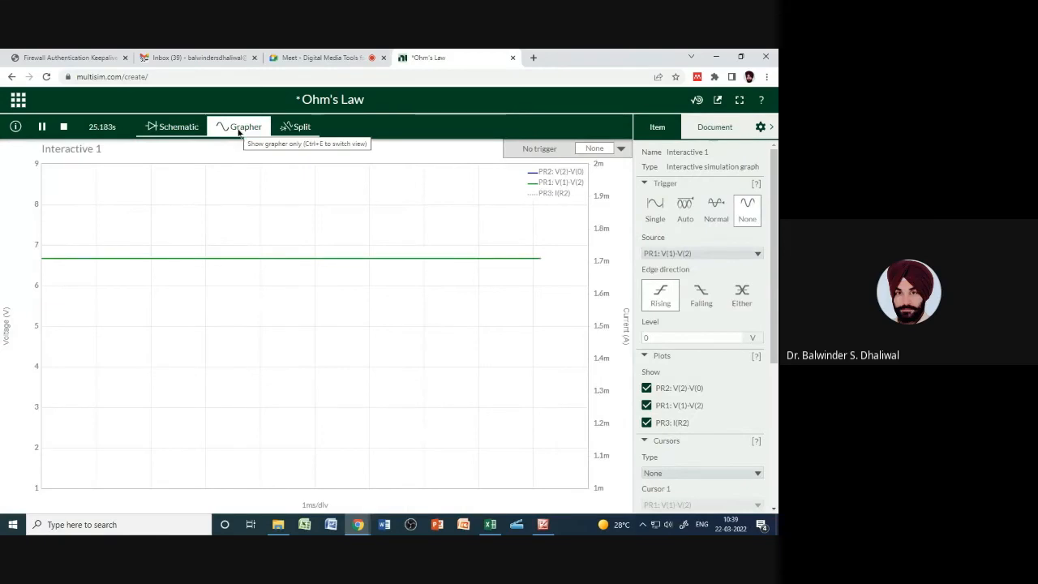
pyautogui.click(172, 127)
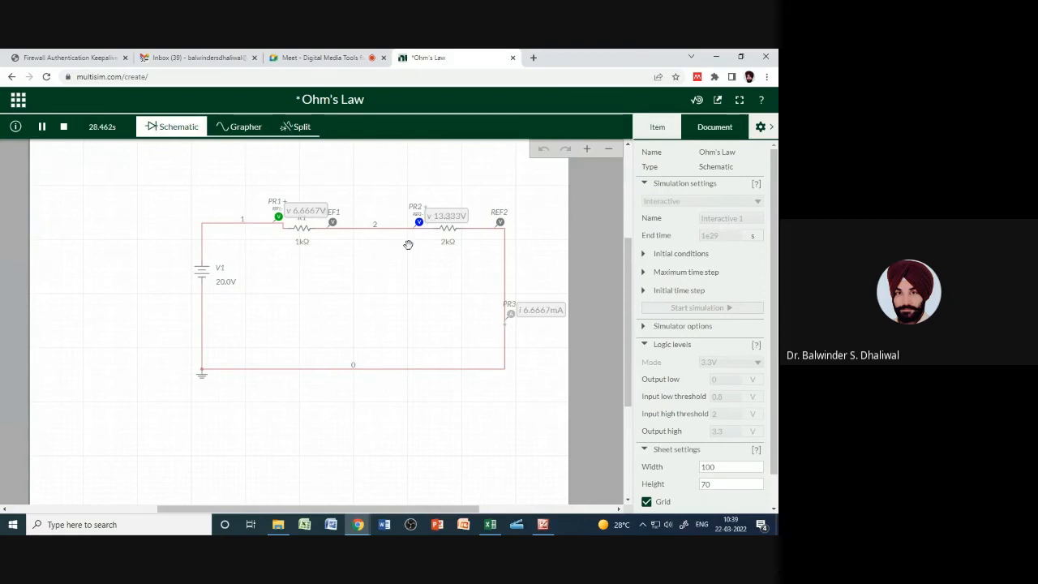
# Set the voltage of DC source V1 to 10 V in the running simulation
pyautogui.click(227, 284)
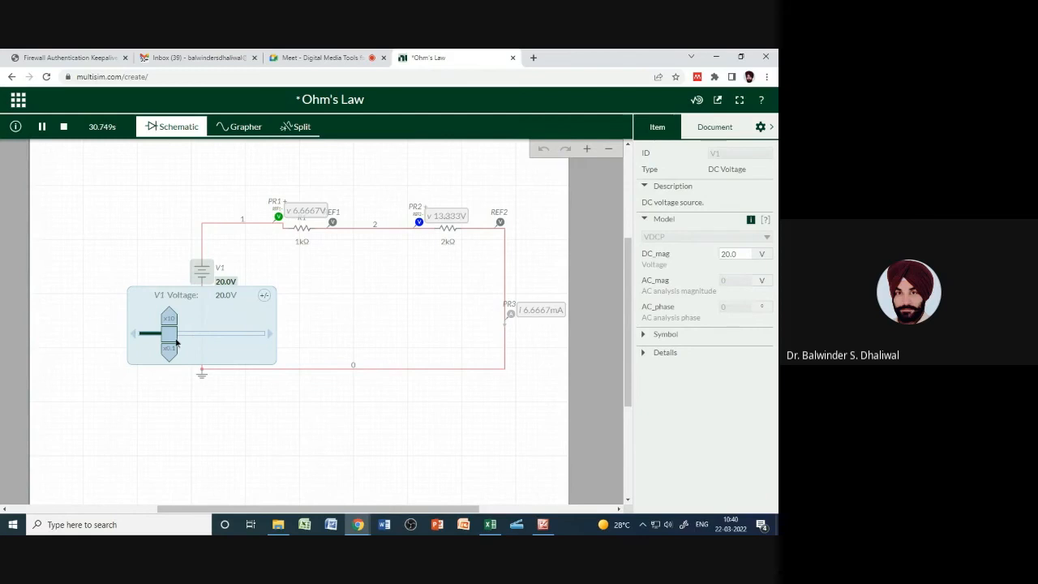
pyautogui.moveTo(171, 344); pyautogui.dragTo(163, 345)
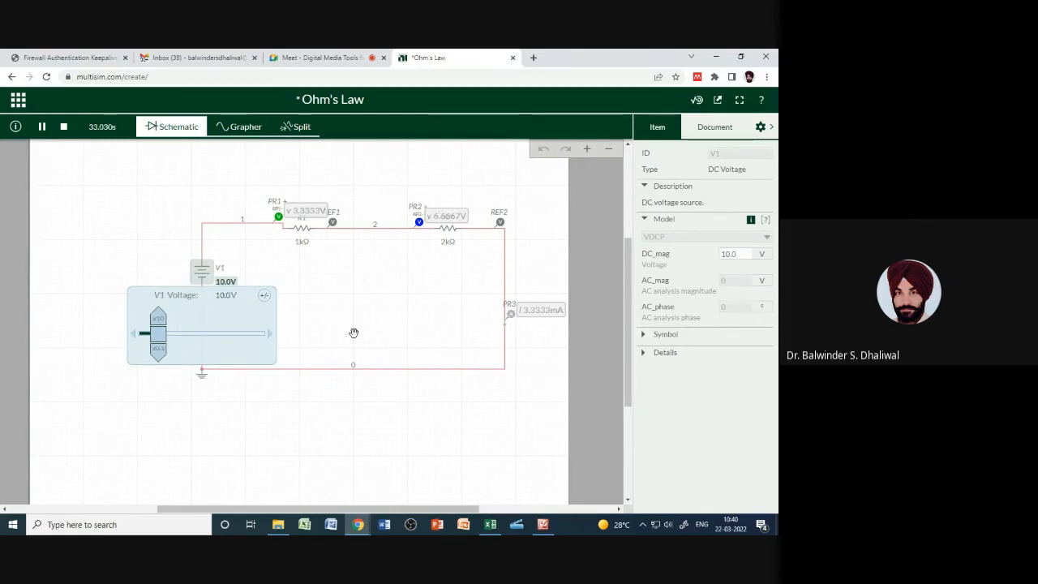
pyautogui.click(528, 334)
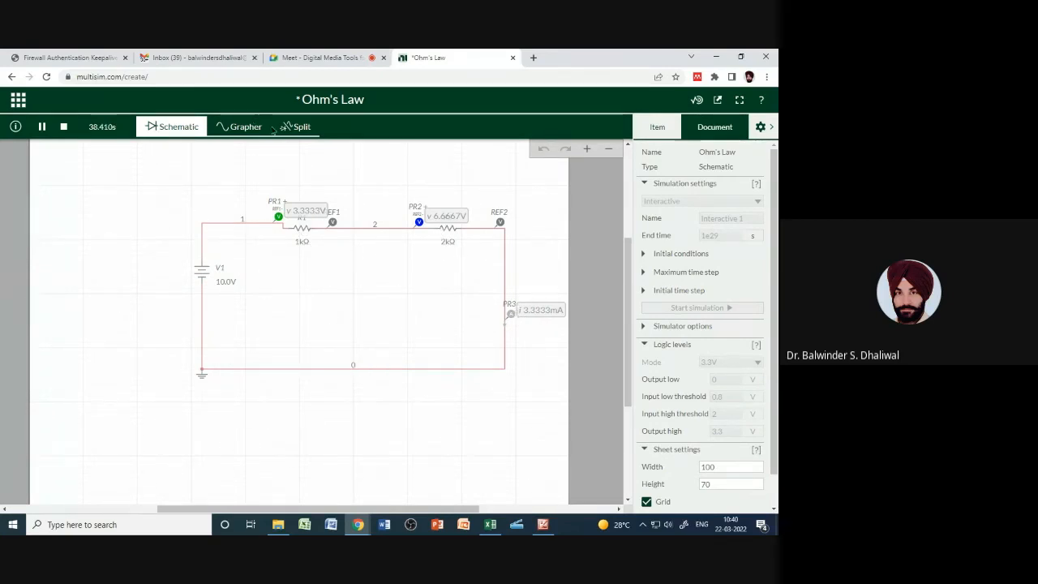
# Compare the PR1 and PR2 voltage plots in the Grapher with the probe readings on the schematic
pyautogui.click(235, 130)
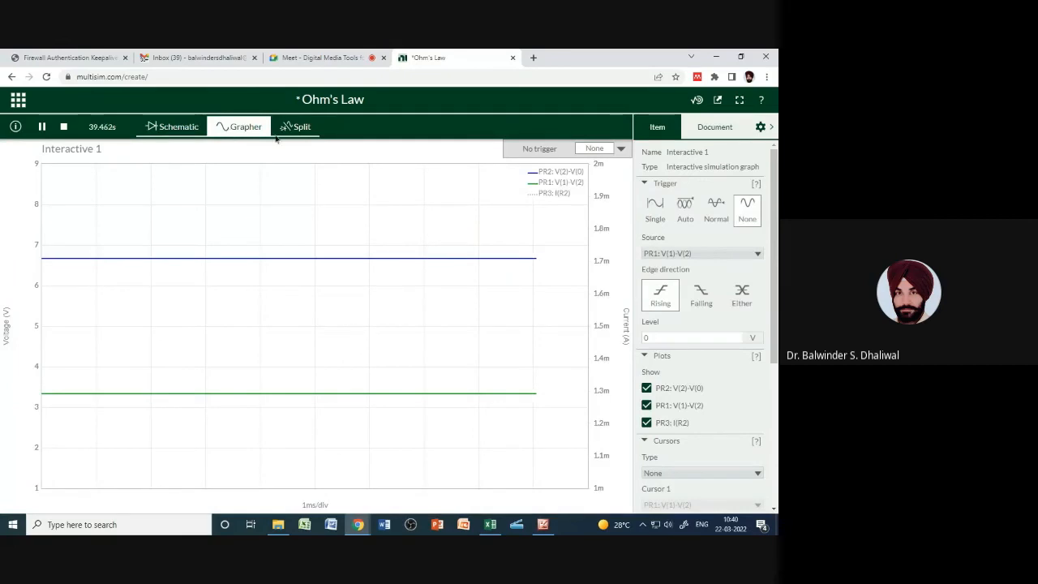
pyautogui.click(168, 128)
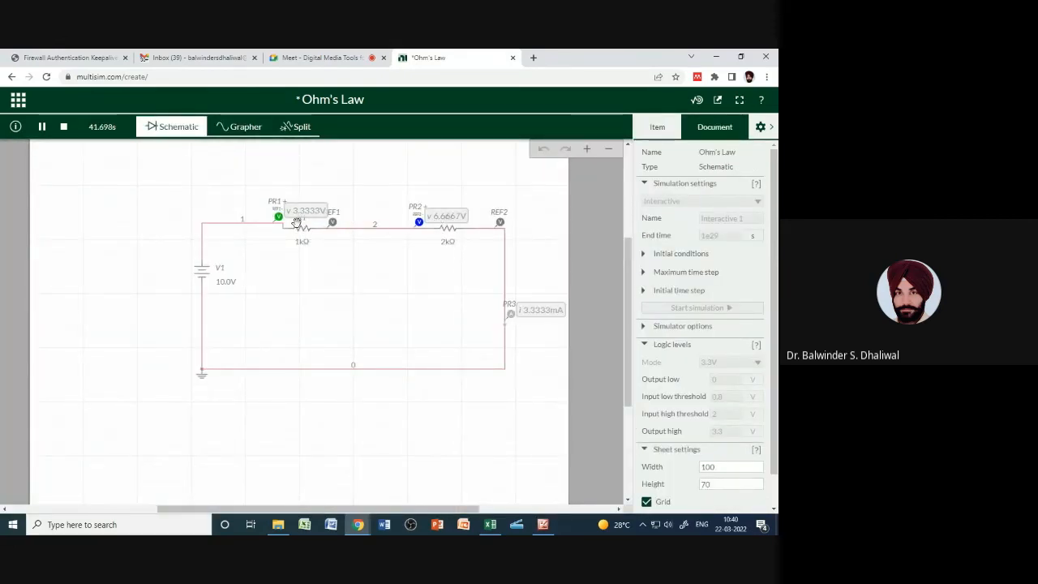
pyautogui.click(241, 132)
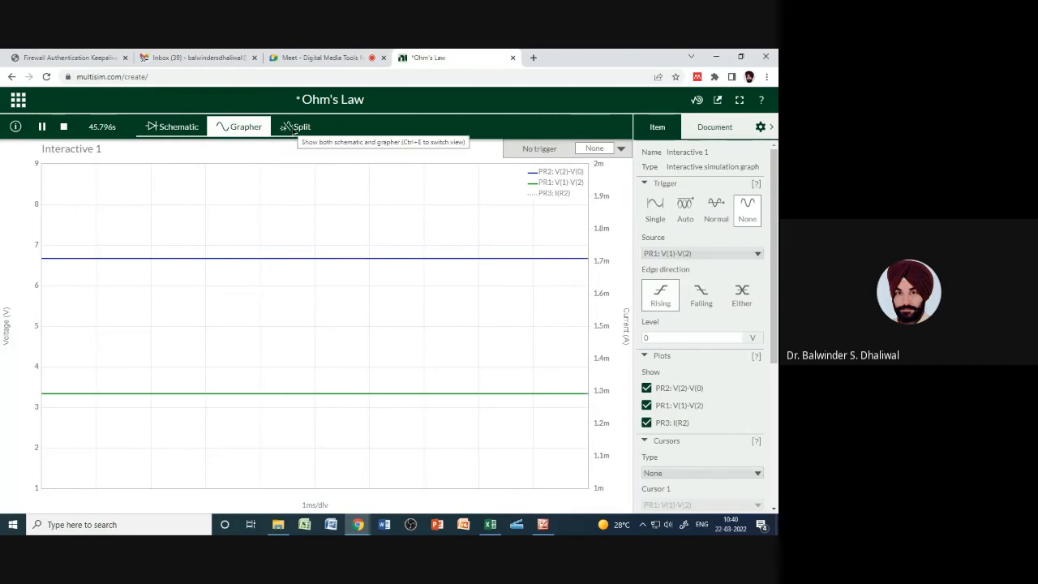
pyautogui.click(162, 128)
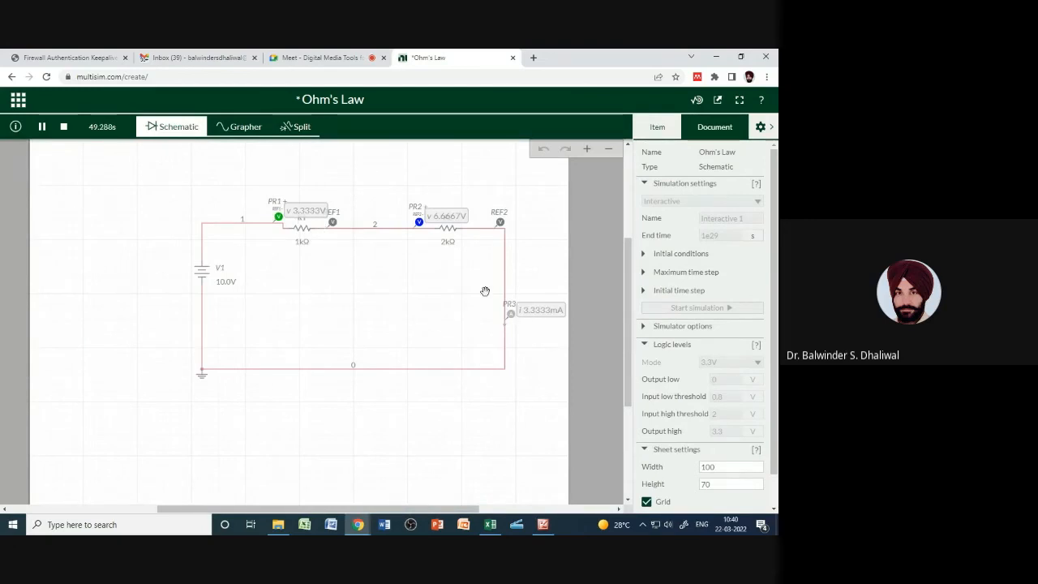
# Raise V1's voltage to 15.5 V and set R1's resistance to 5k in the running simulation
pyautogui.click(225, 283)
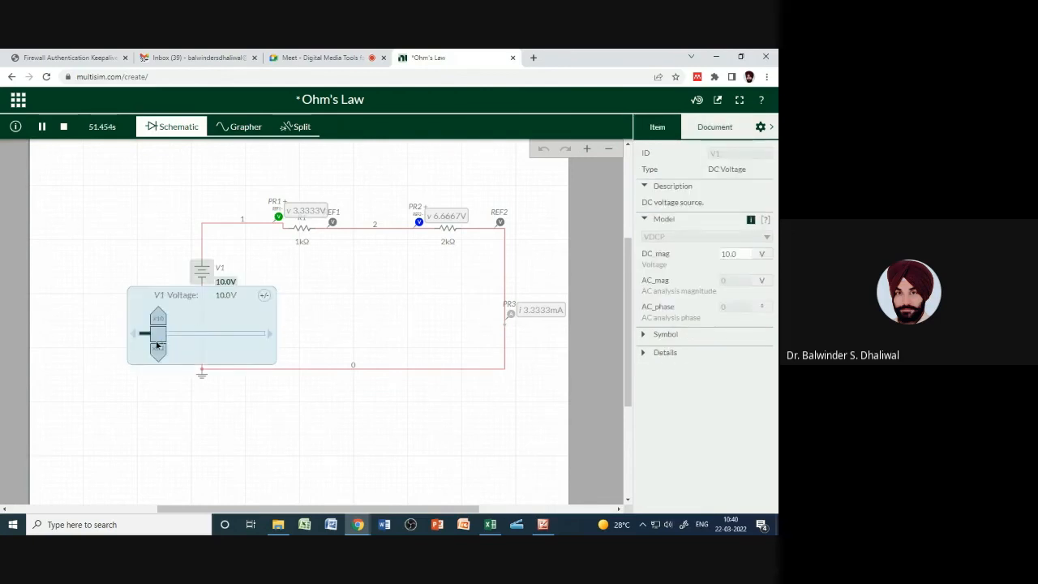
pyautogui.moveTo(160, 341); pyautogui.dragTo(163, 341)
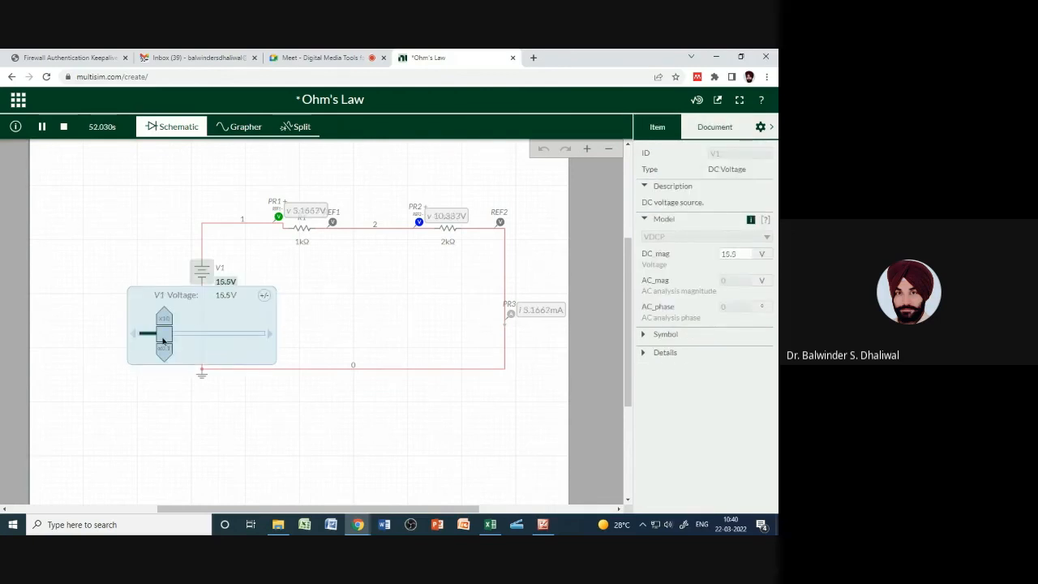
pyautogui.click(303, 244)
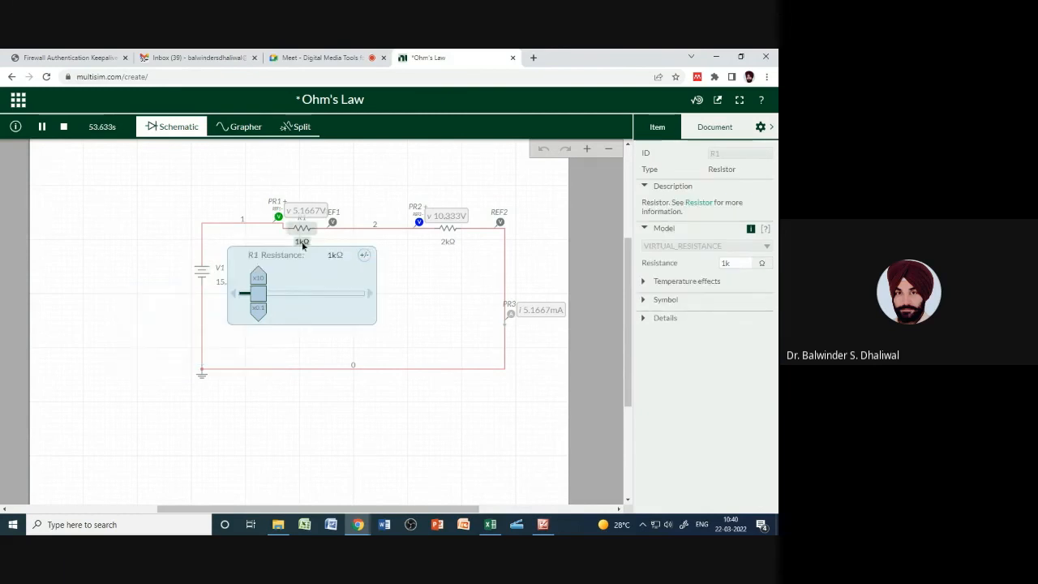
pyautogui.doubleClick(340, 256)
pyautogui.write('5k')
pyautogui.click(114, 297)
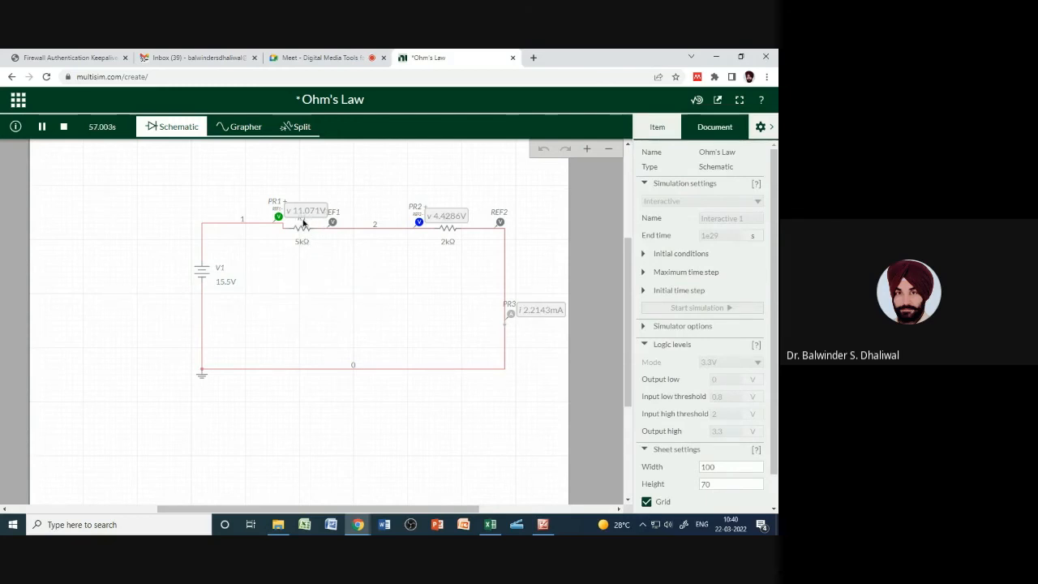
# Raise V1's voltage to 20.5 V and lower it back to 15.5 V while the simulation runs
pyautogui.click(230, 284)
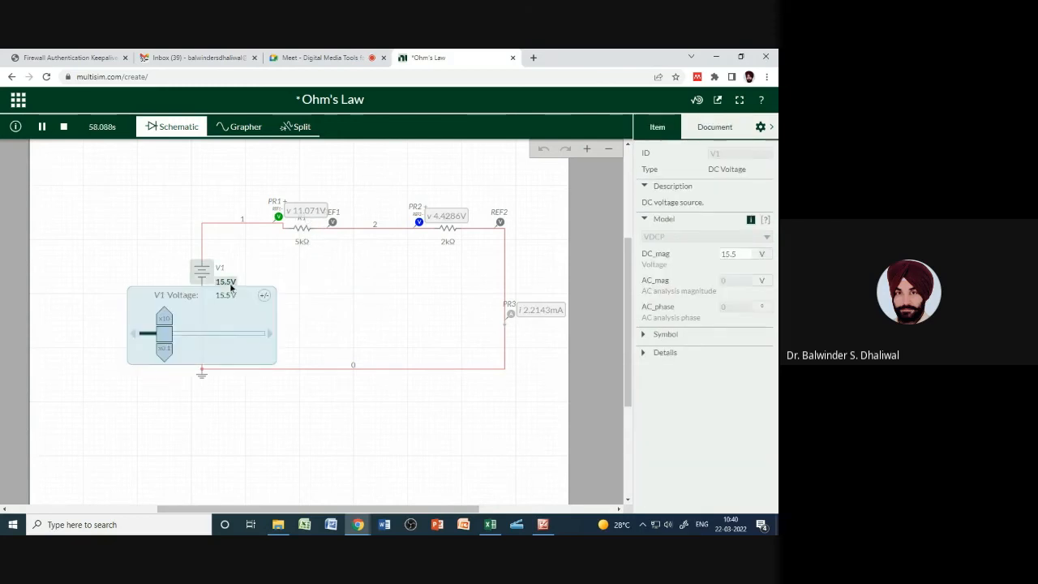
pyautogui.moveTo(163, 339); pyautogui.dragTo(172, 322)
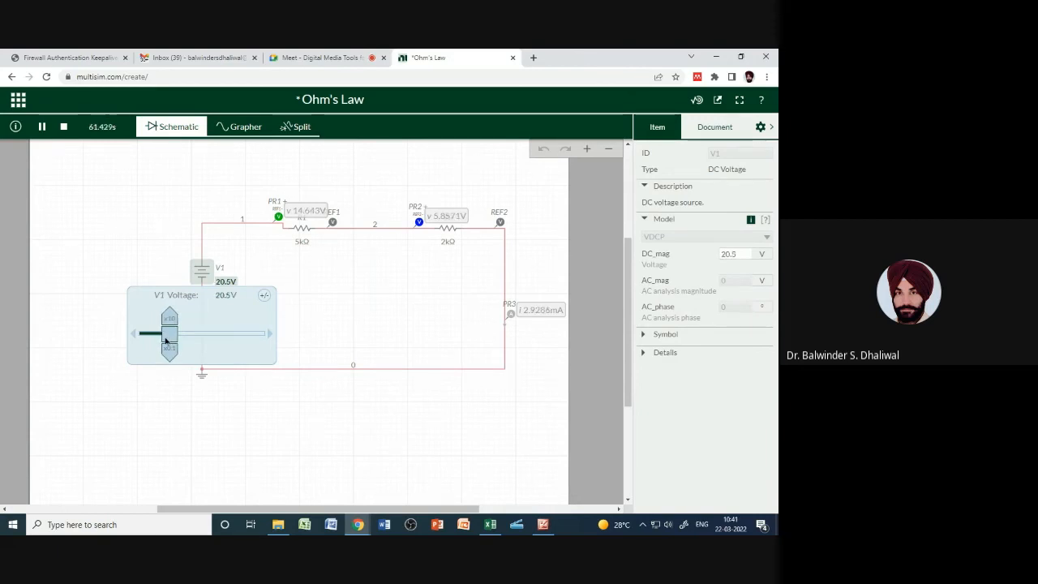
pyautogui.moveTo(165, 341); pyautogui.dragTo(163, 342)
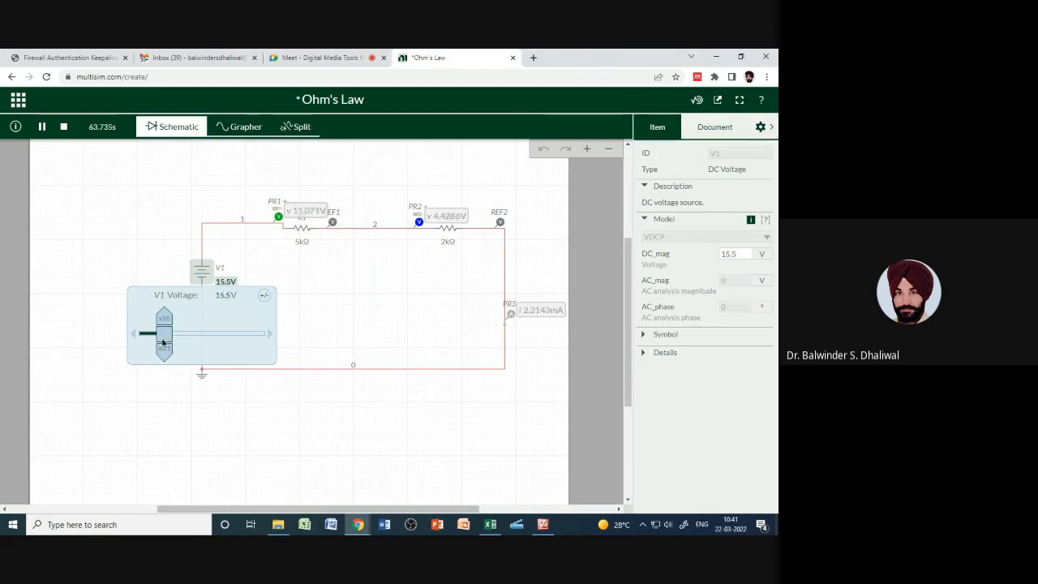
# Set V1's voltage to exactly 20 V in the running simulation
pyautogui.click(234, 295)
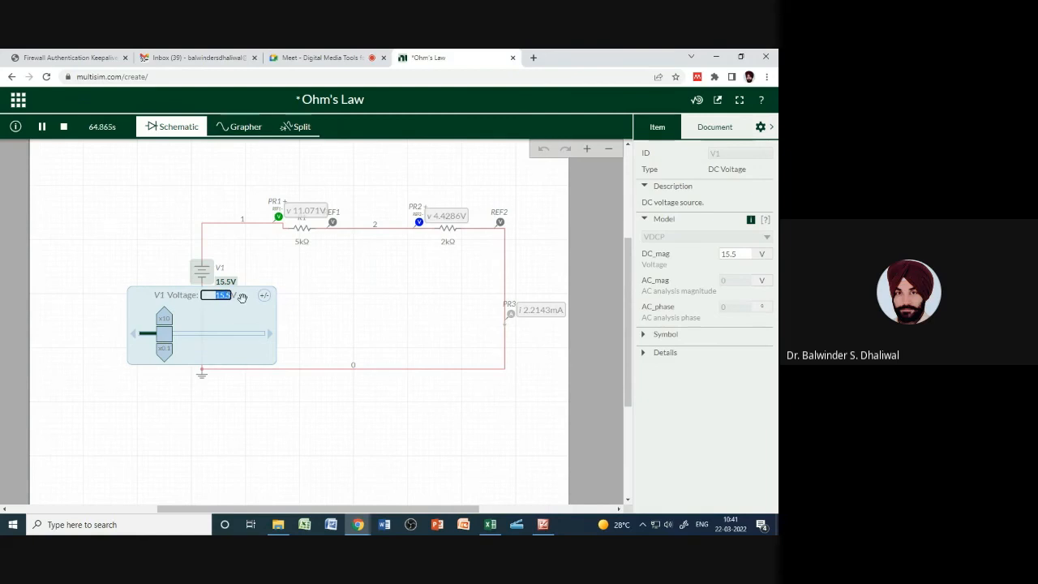
pyautogui.write('20')
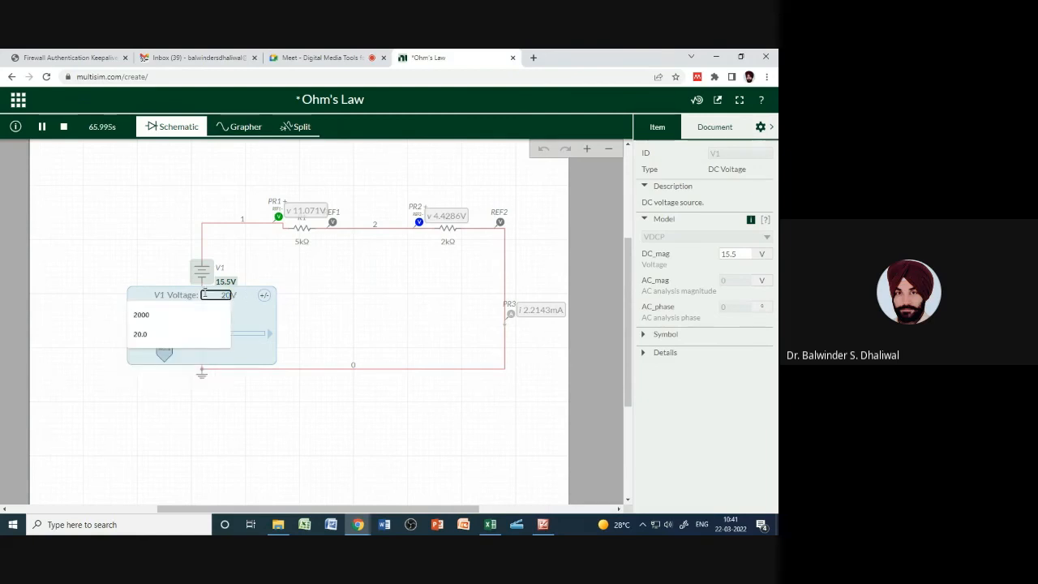
pyautogui.press('Return')
pyautogui.click(162, 260)
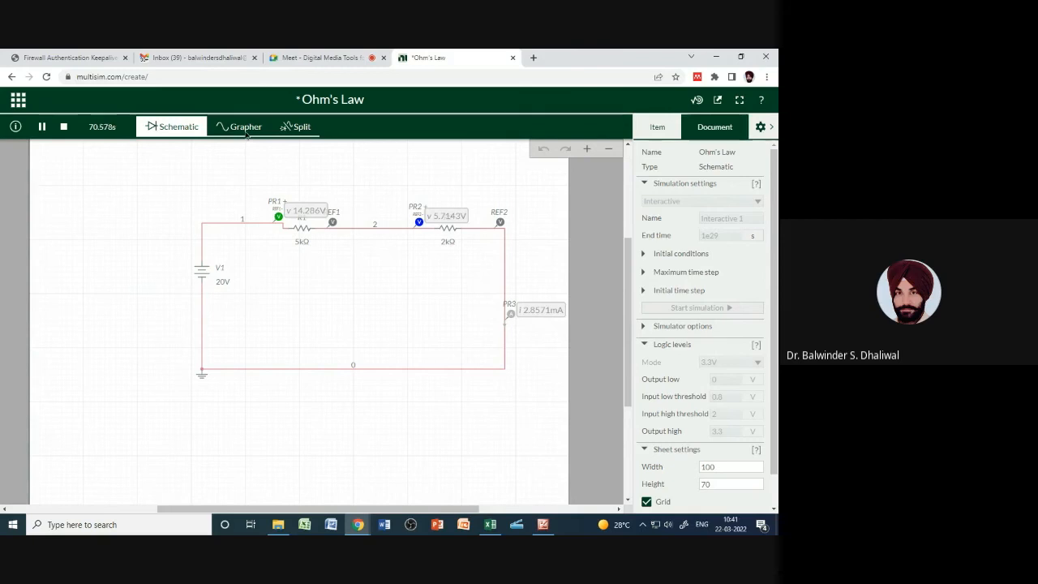
# Show the schematic and Grapher side by side and set the graph's maximum voltage to 20 V
pyautogui.click(294, 127)
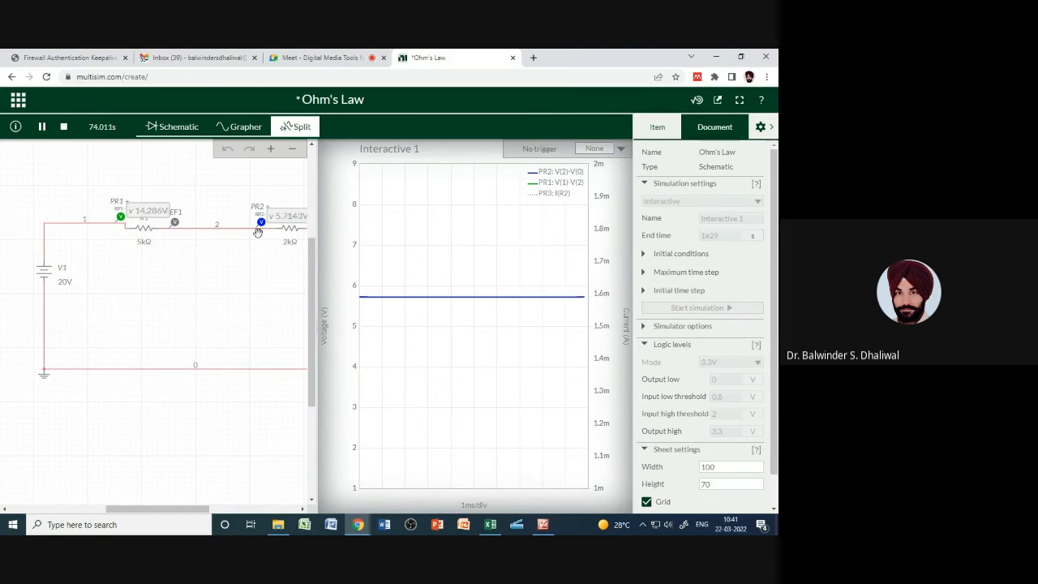
pyautogui.moveTo(392, 305)
pyautogui.click(357, 318)
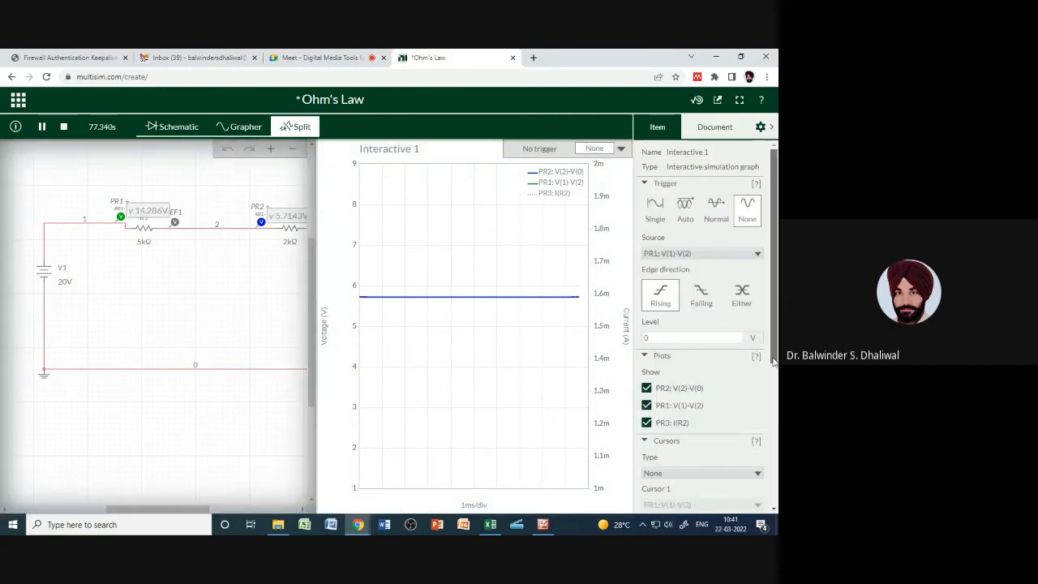
pyautogui.scroll(-3, 702, 324)
pyautogui.scroll(-3, 701, 365)
pyautogui.doubleClick(710, 452)
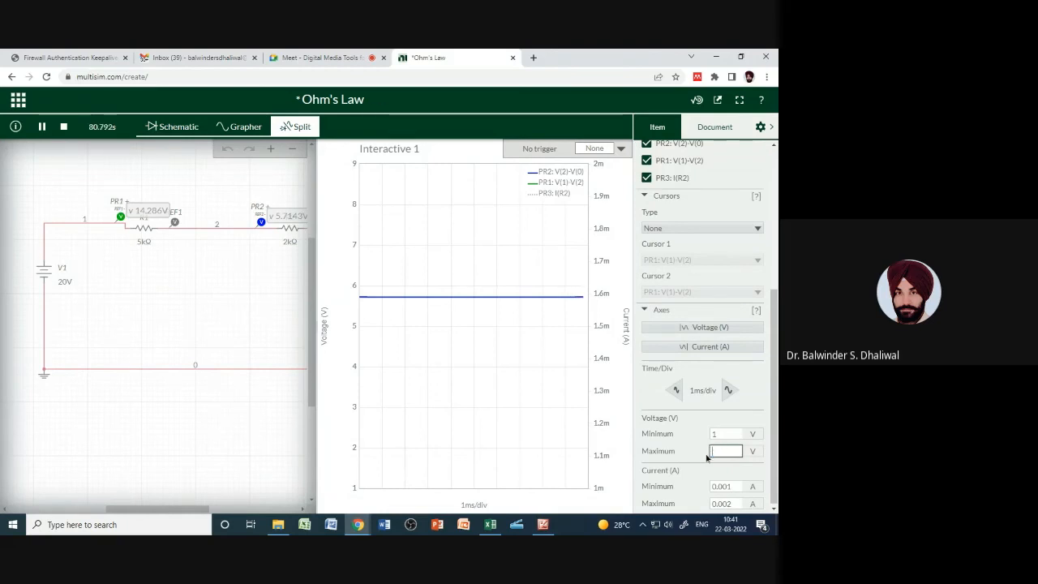
pyautogui.click(644, 452)
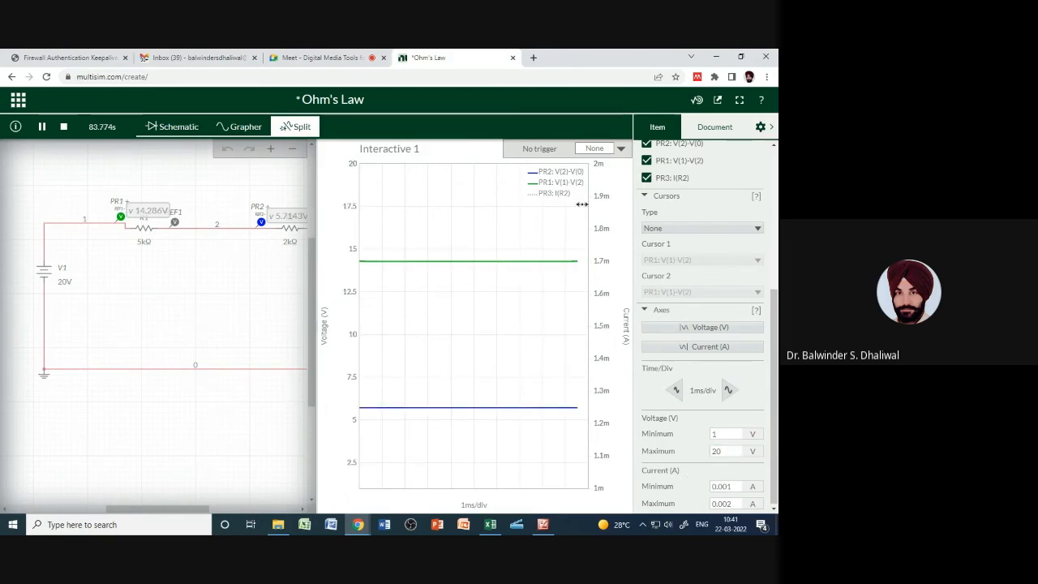
# Show the graph in full view and set its current axis maximum to 0.005 A
pyautogui.click(258, 447)
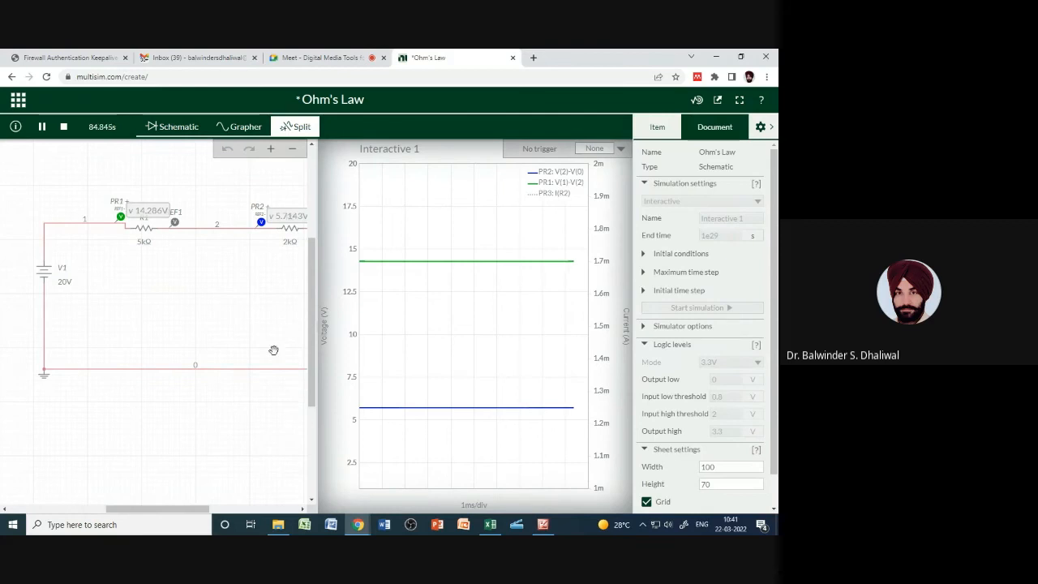
pyautogui.click(158, 127)
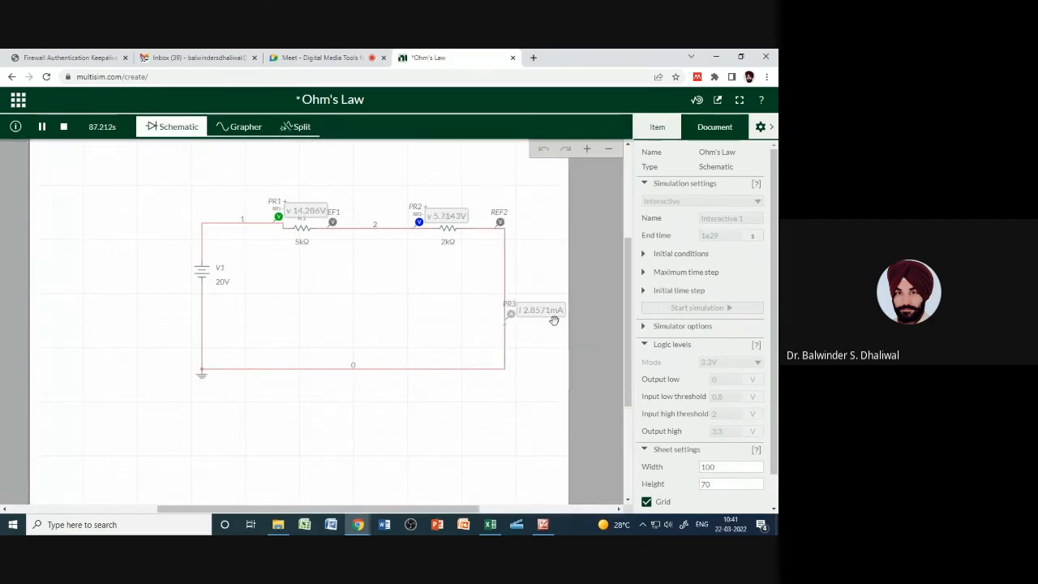
pyautogui.click(248, 128)
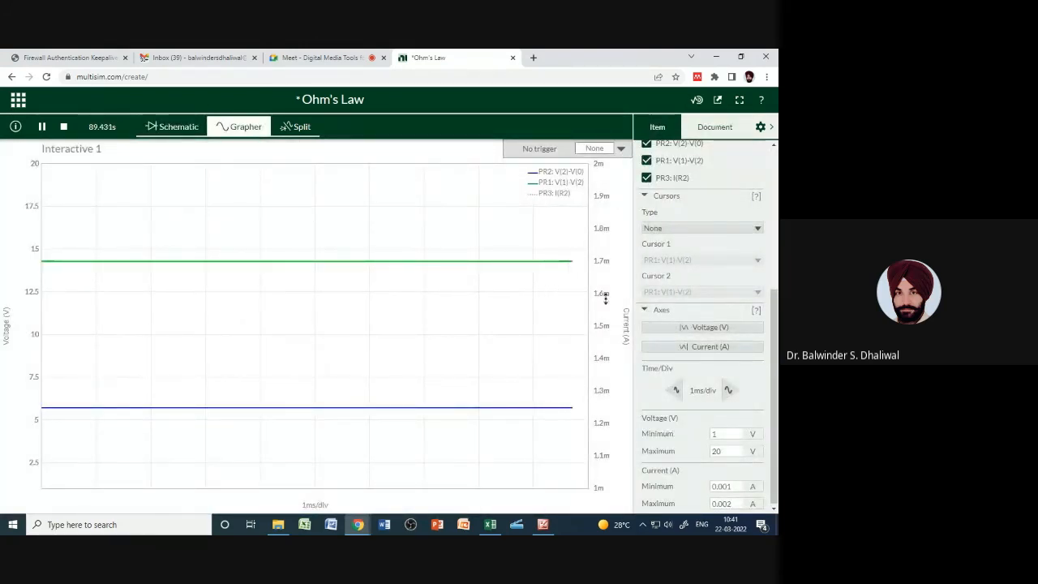
pyautogui.doubleClick(734, 504)
pyautogui.write('0.005')
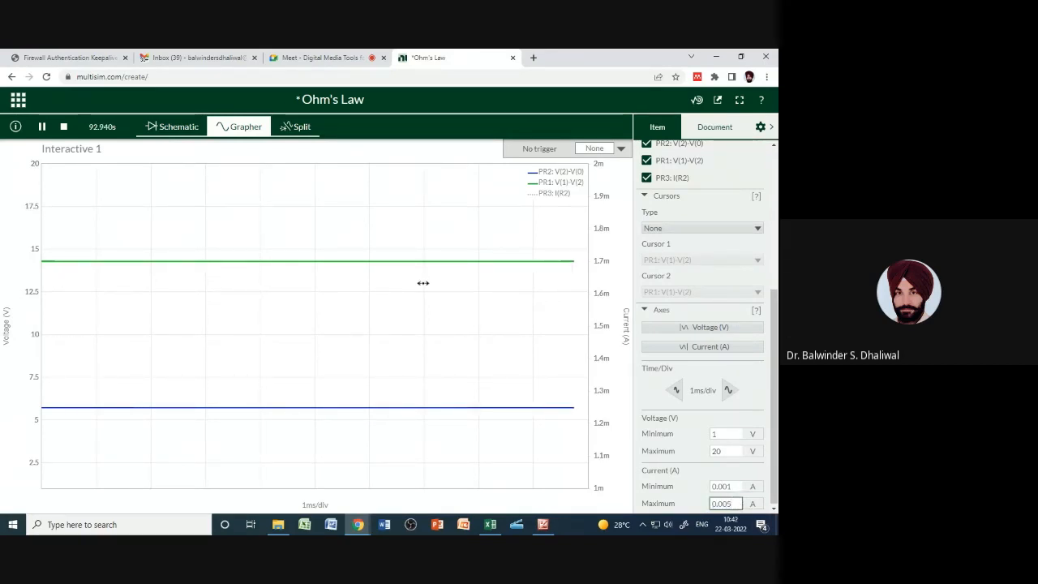
pyautogui.click(617, 474)
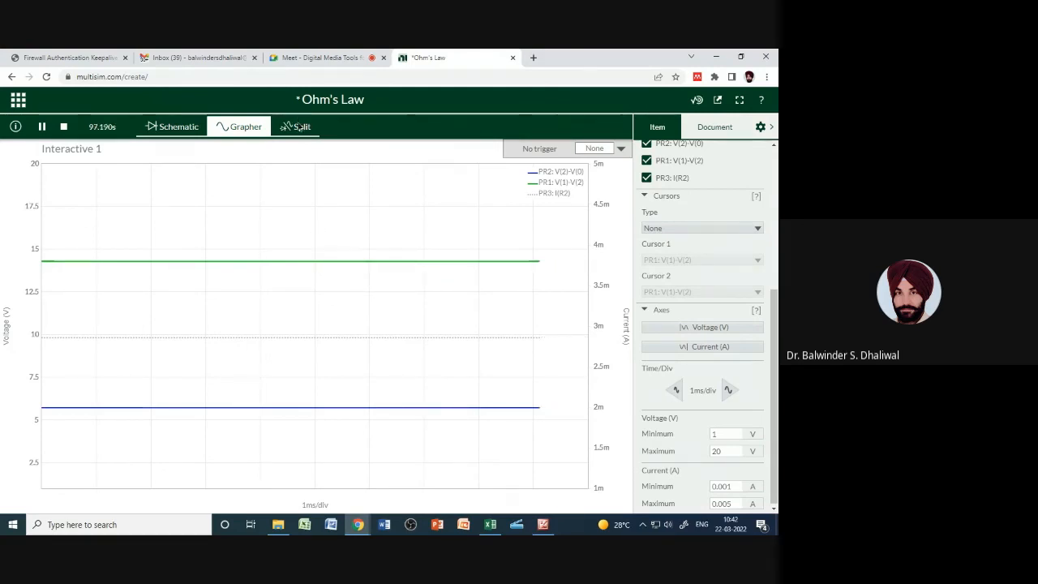
# View the schematic beside the plots, stop the interactive simulation, and return to the full schematic
pyautogui.click(297, 126)
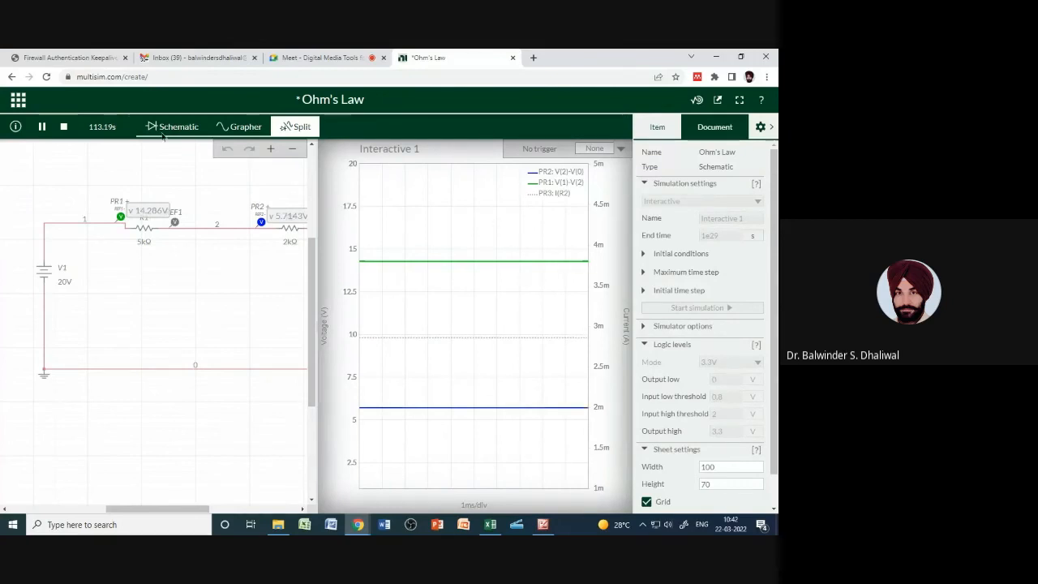
pyautogui.click(63, 126)
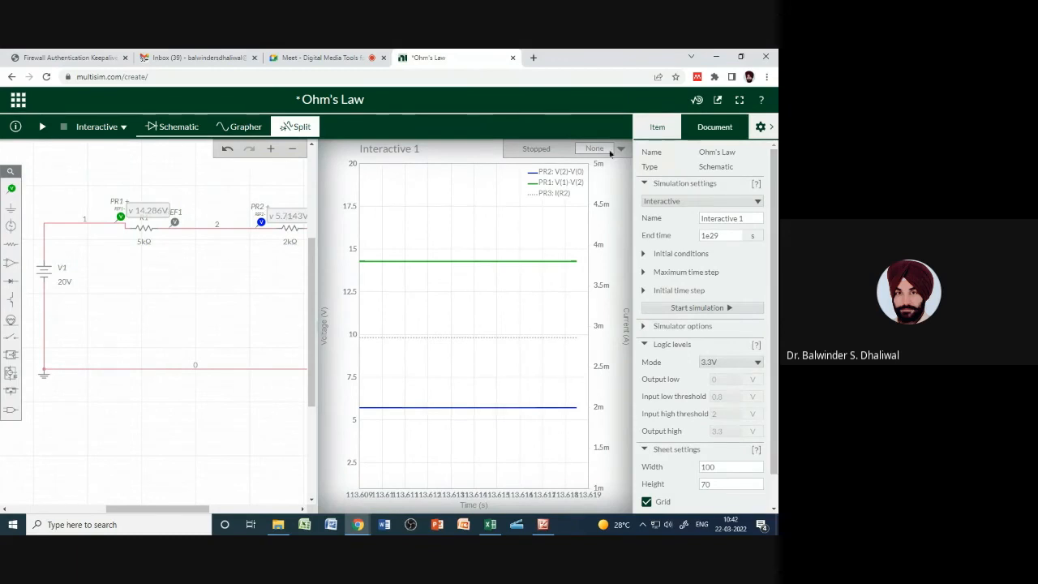
pyautogui.click(172, 127)
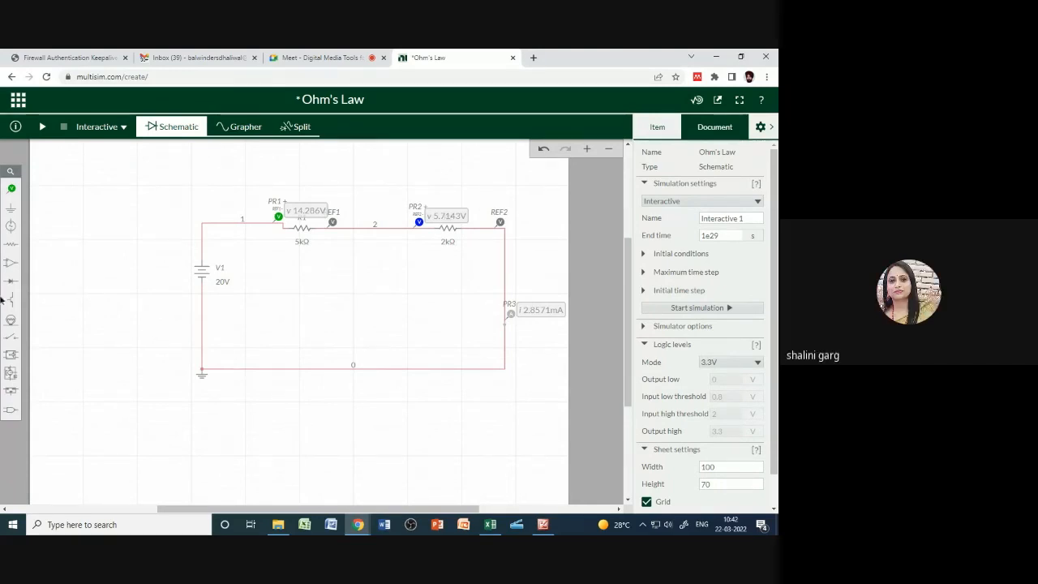
# Check the Google Meet call and its messages, and return to the Ohm's Law circuit in Multisim Live
pyautogui.click(306, 55)
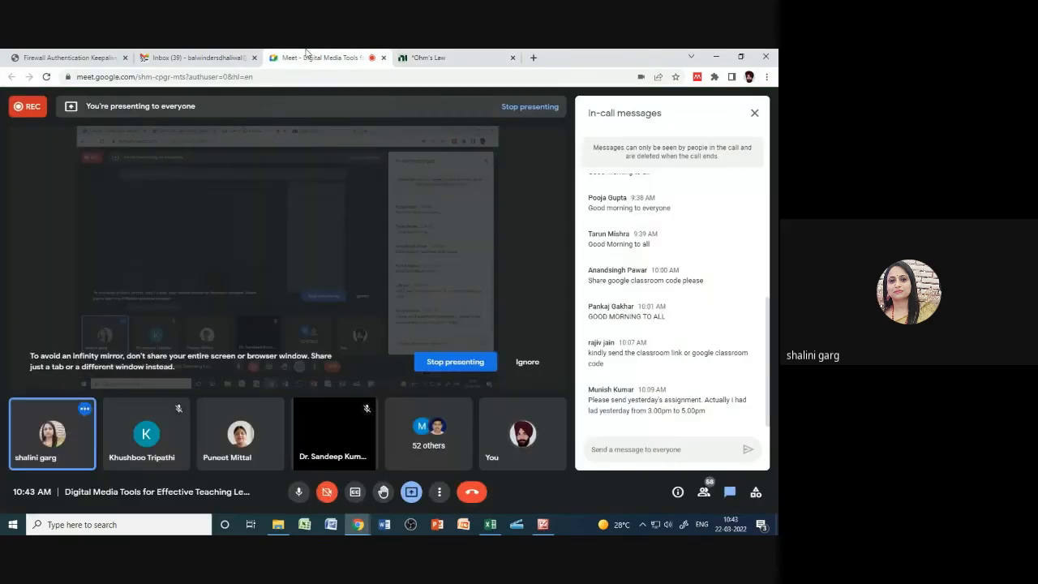
pyautogui.click(418, 58)
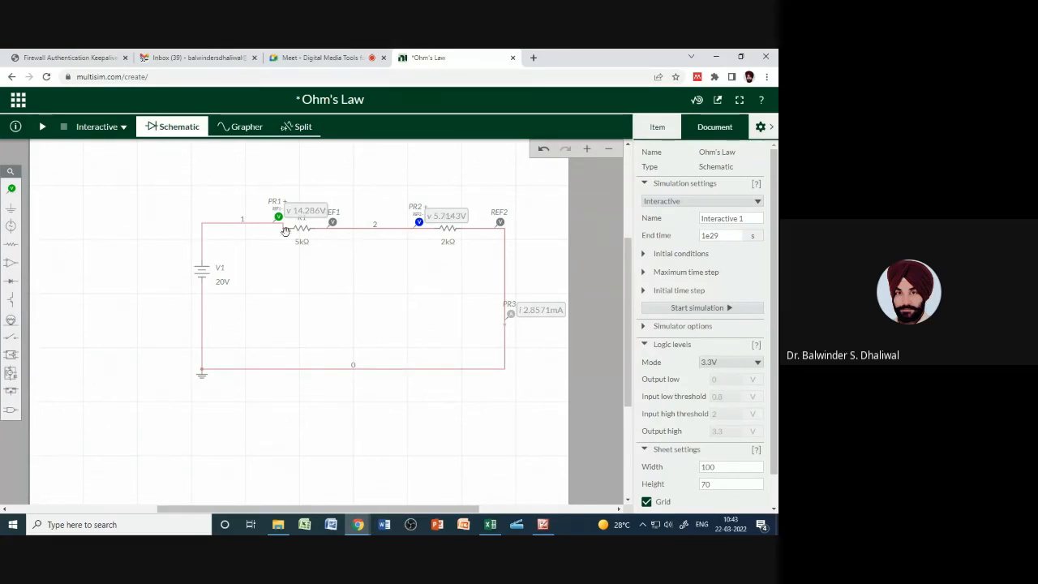
# Place a voltage probe on the wire above the DC source V1
pyautogui.click(12, 188)
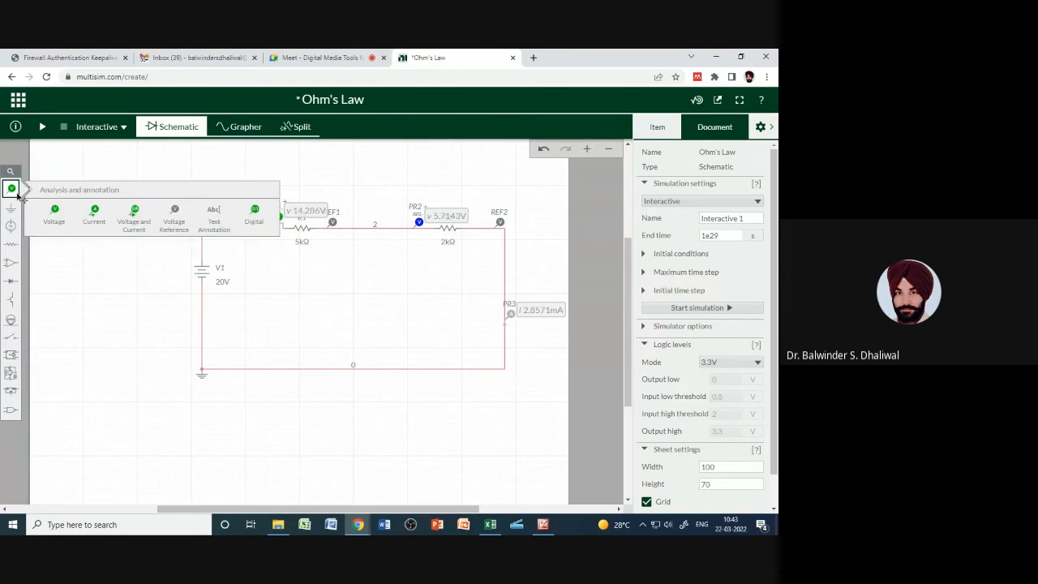
pyautogui.click(54, 215)
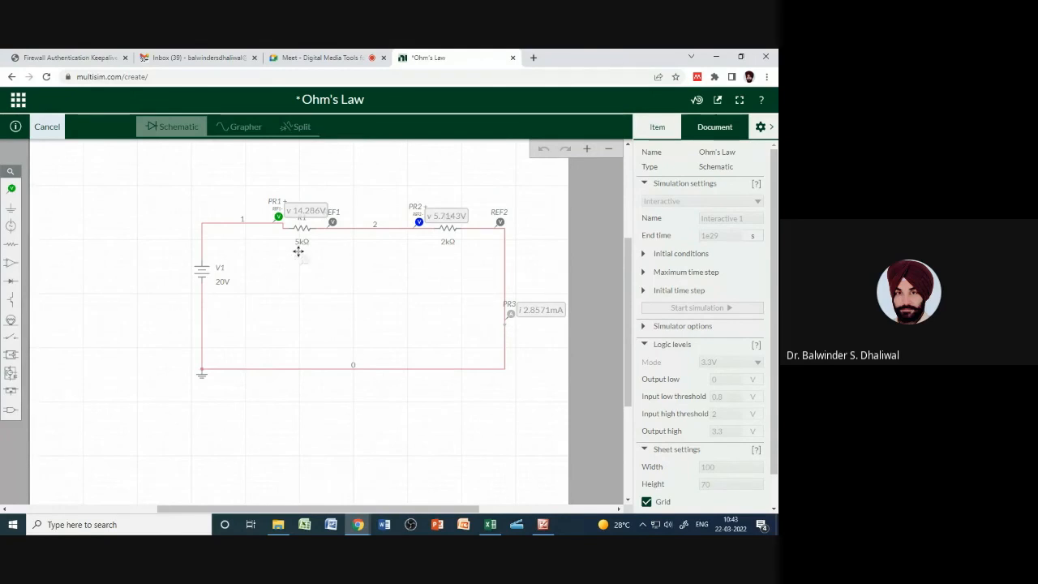
pyautogui.click(213, 233)
pyautogui.click(138, 269)
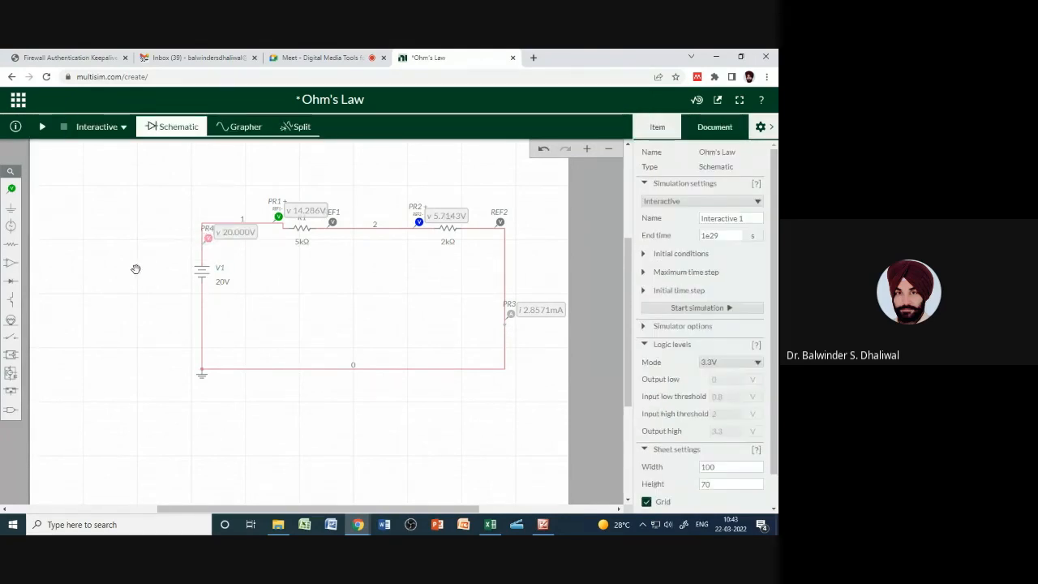
# Rename the voltage probe above V1 as volmeter1 and review its voltage reference setting
pyautogui.click(210, 233)
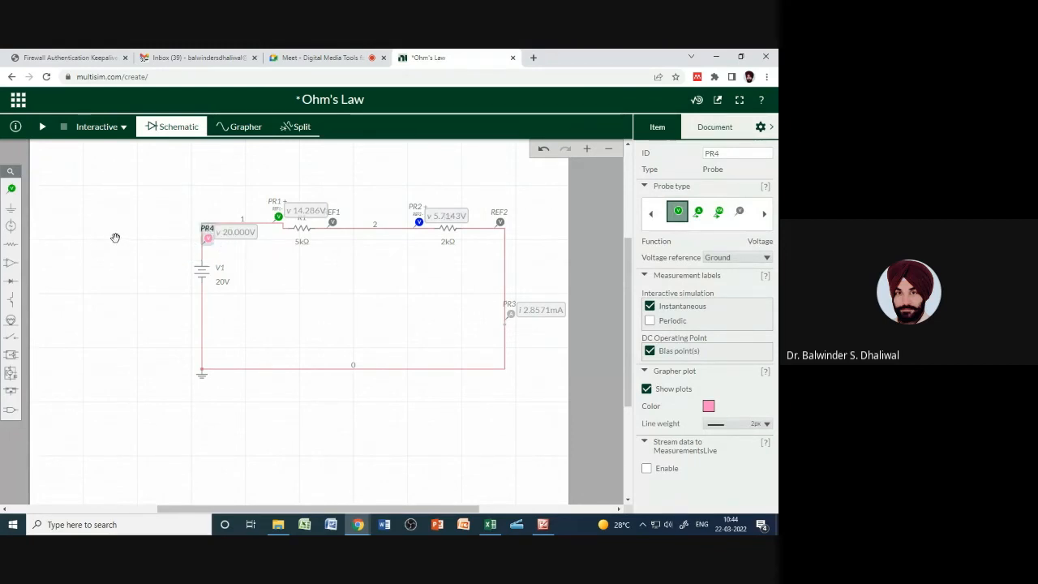
pyautogui.click(210, 235)
pyautogui.doubleClick(207, 229)
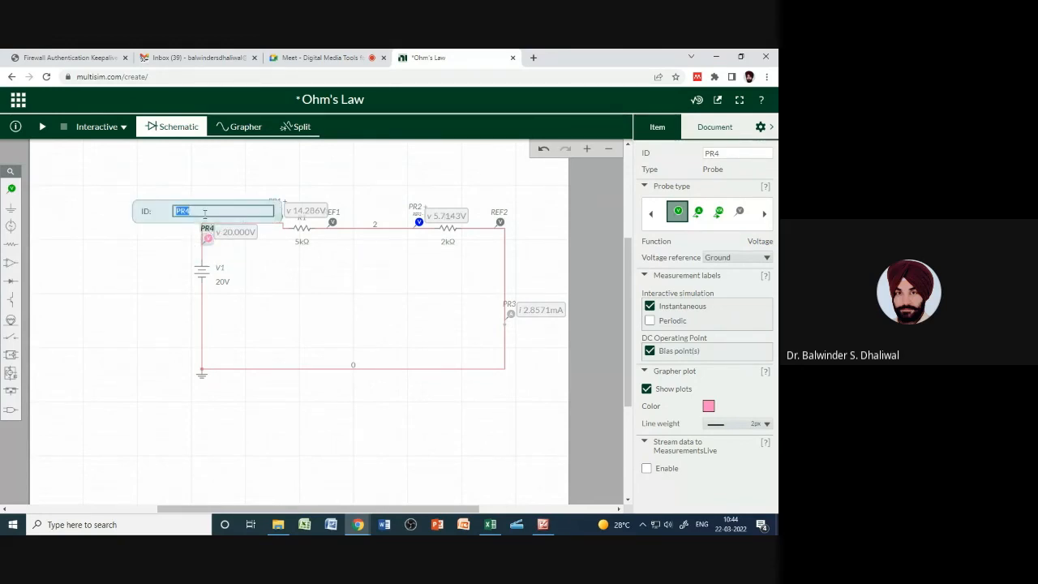
pyautogui.write('V')
pyautogui.write('meter 1')
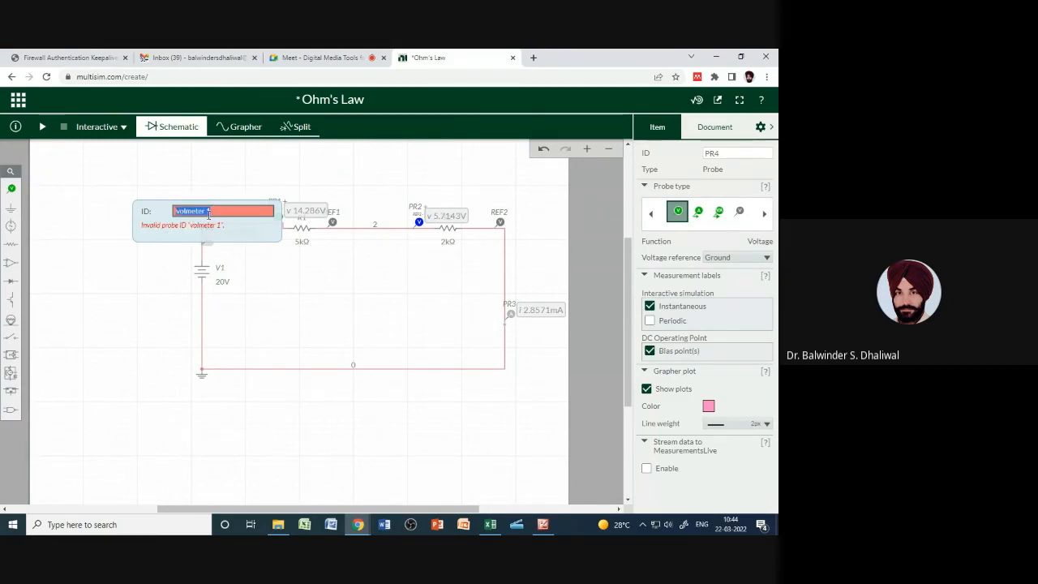
pyautogui.press('BackSpace')
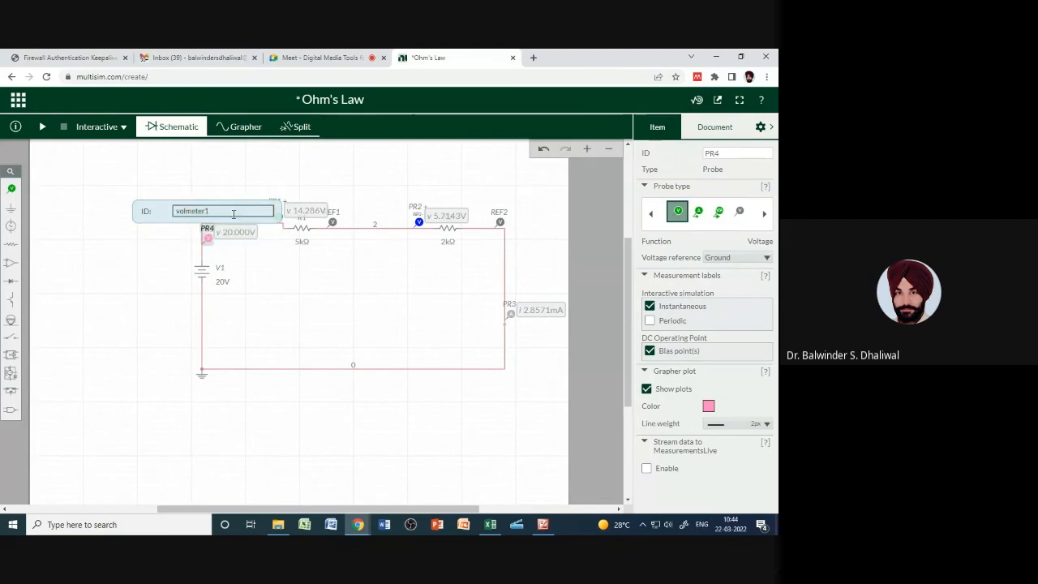
pyautogui.click(162, 257)
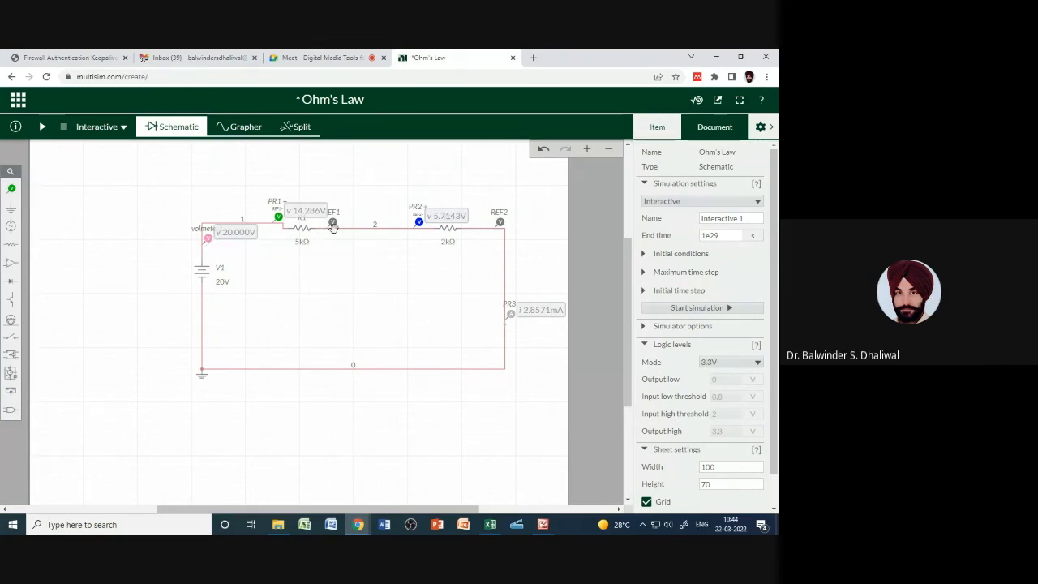
pyautogui.click(209, 241)
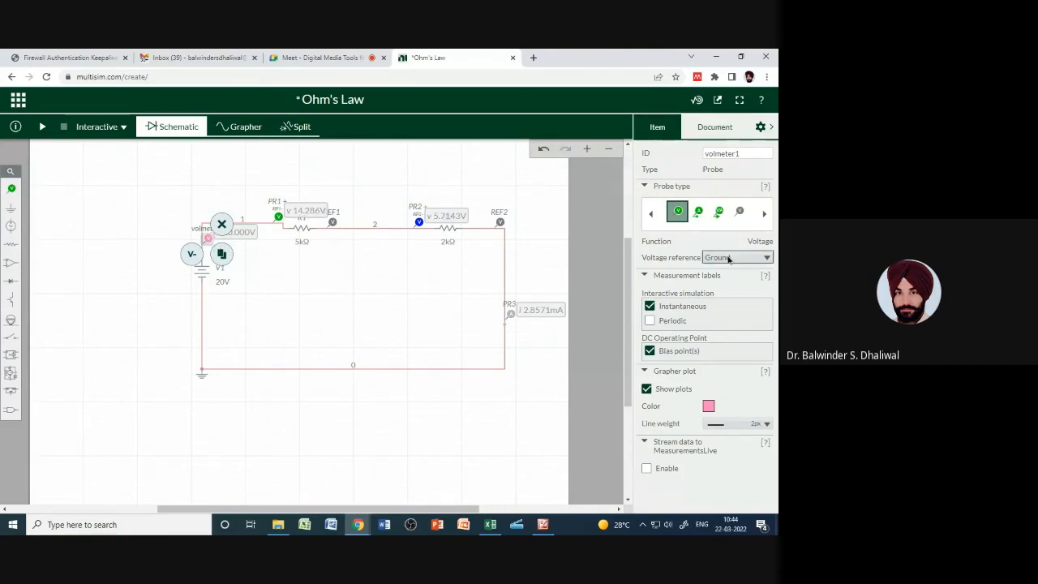
pyautogui.click(117, 264)
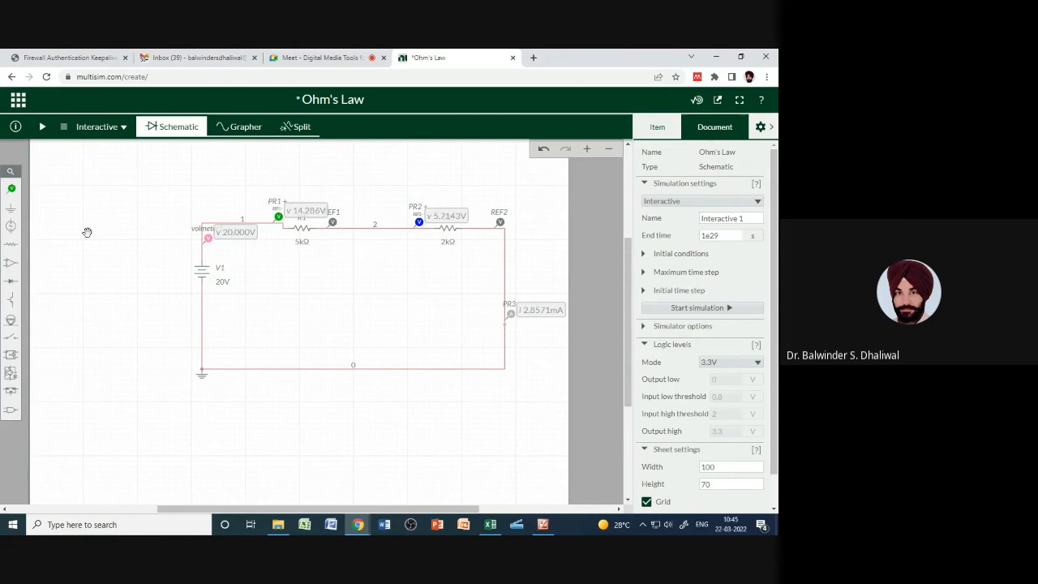
# Place a voltage reference probe on the vertical wire between REF2 and the current probe PR3
pyautogui.click(12, 188)
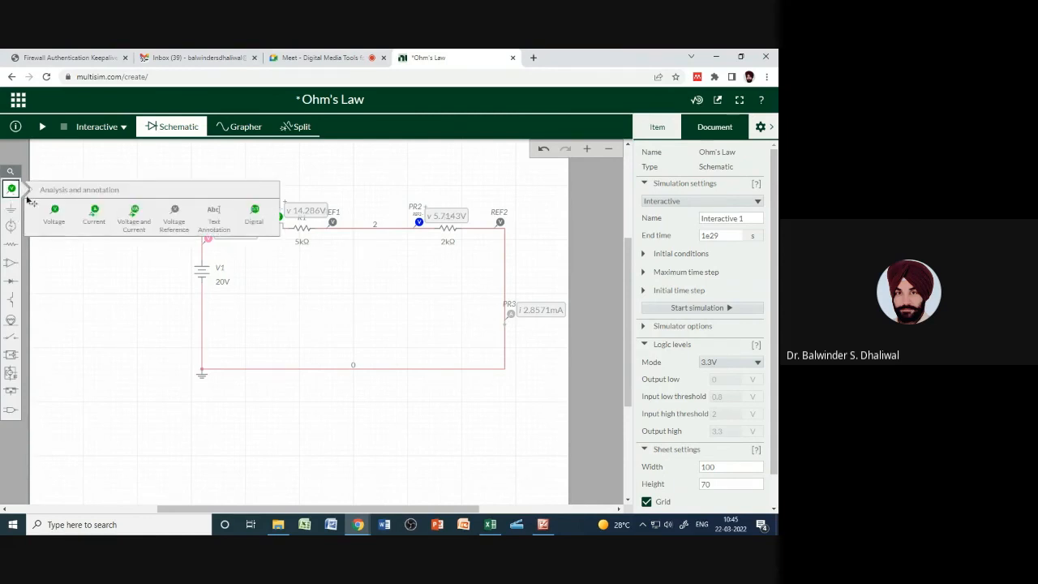
pyautogui.click(173, 229)
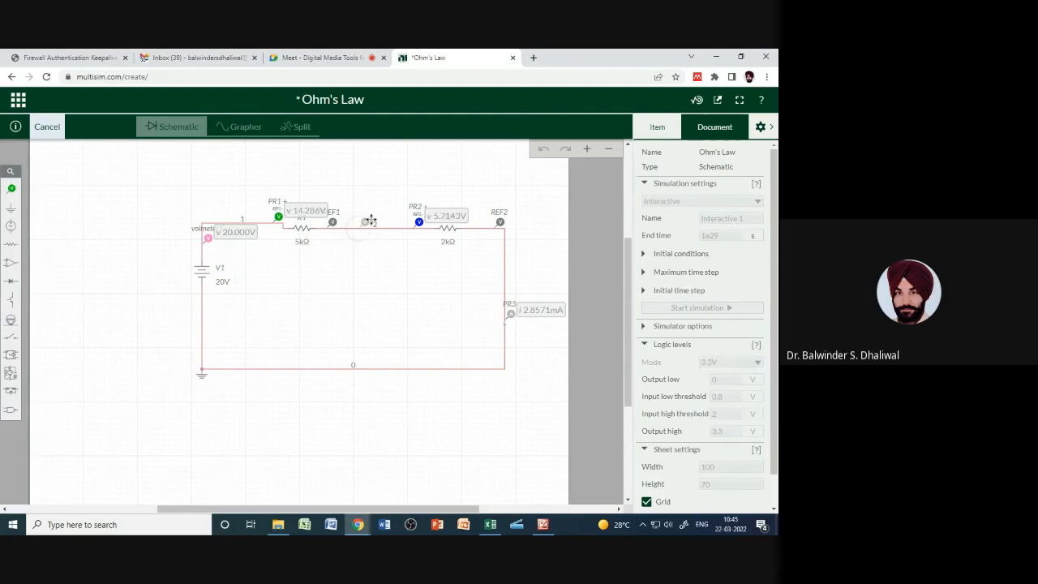
pyautogui.click(513, 247)
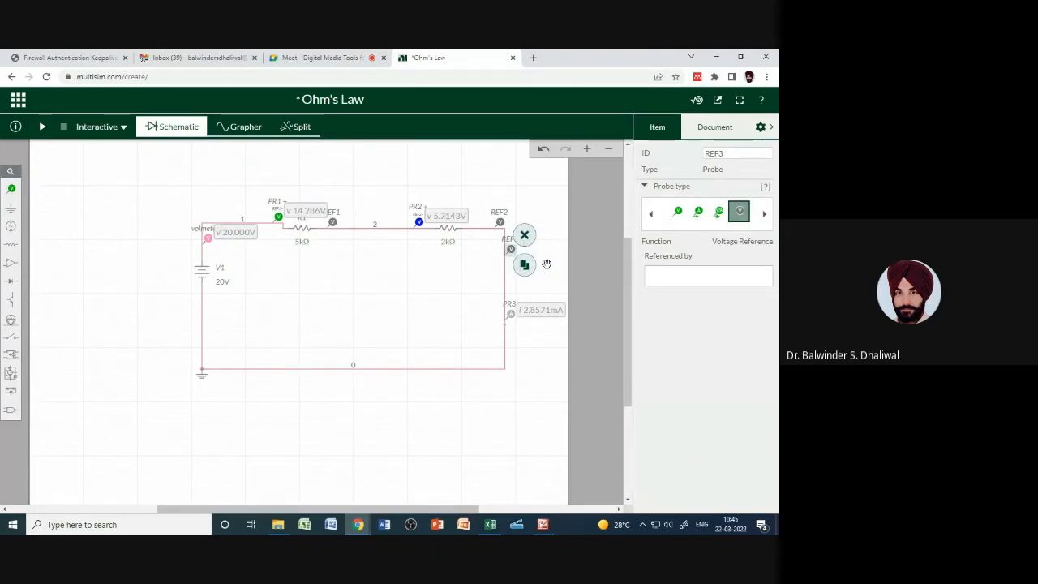
pyautogui.click(550, 261)
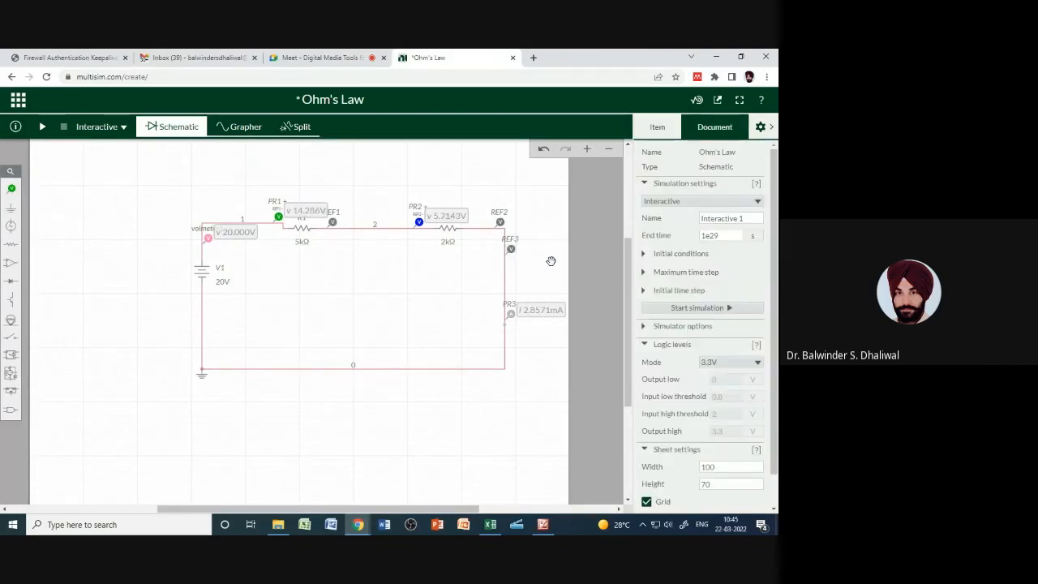
# Set the voltage reference of the volmeter1 probe to REF3
pyautogui.click(207, 241)
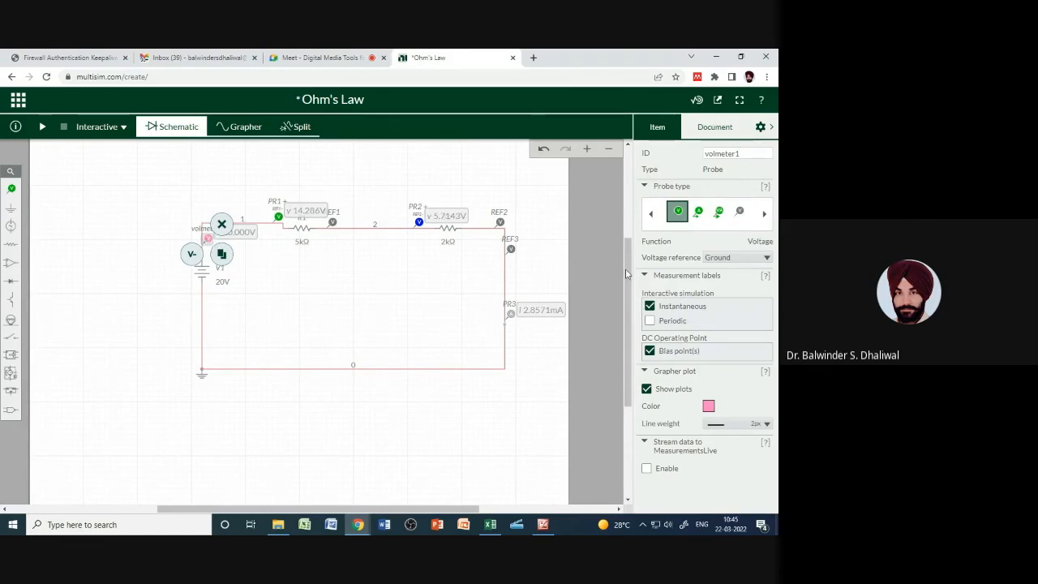
pyautogui.click(733, 258)
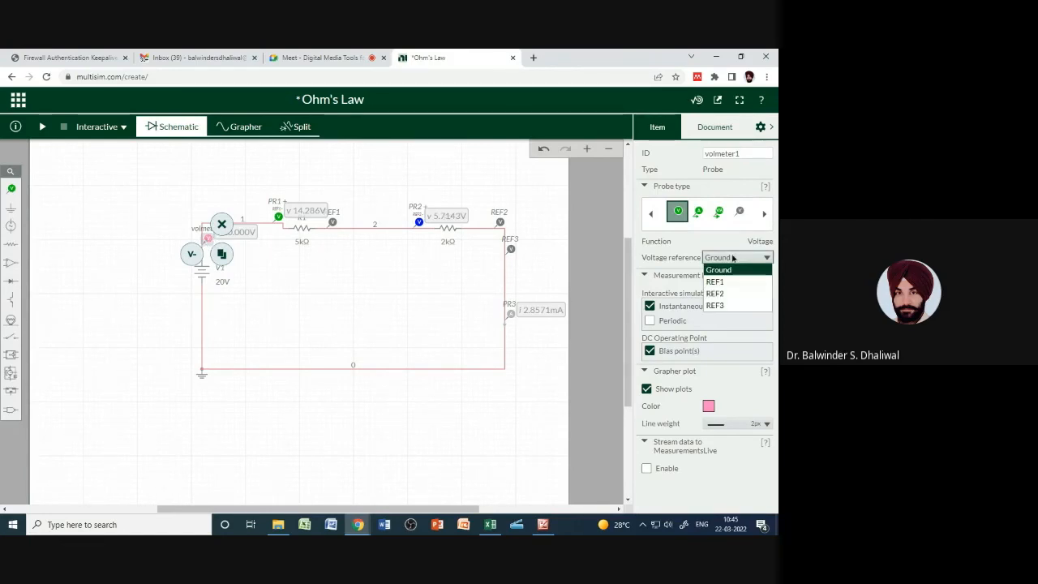
pyautogui.click(728, 306)
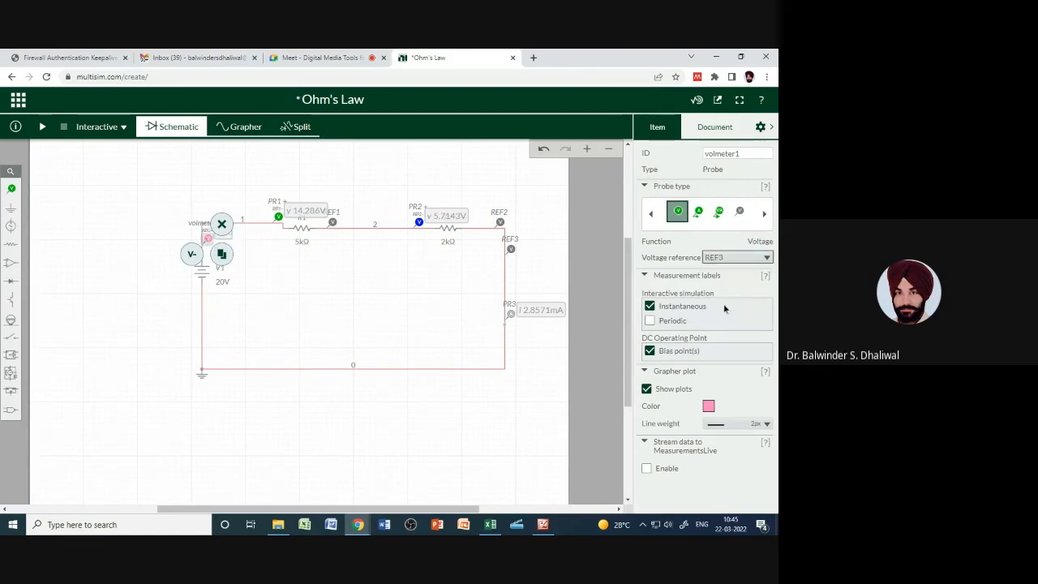
pyautogui.click(539, 265)
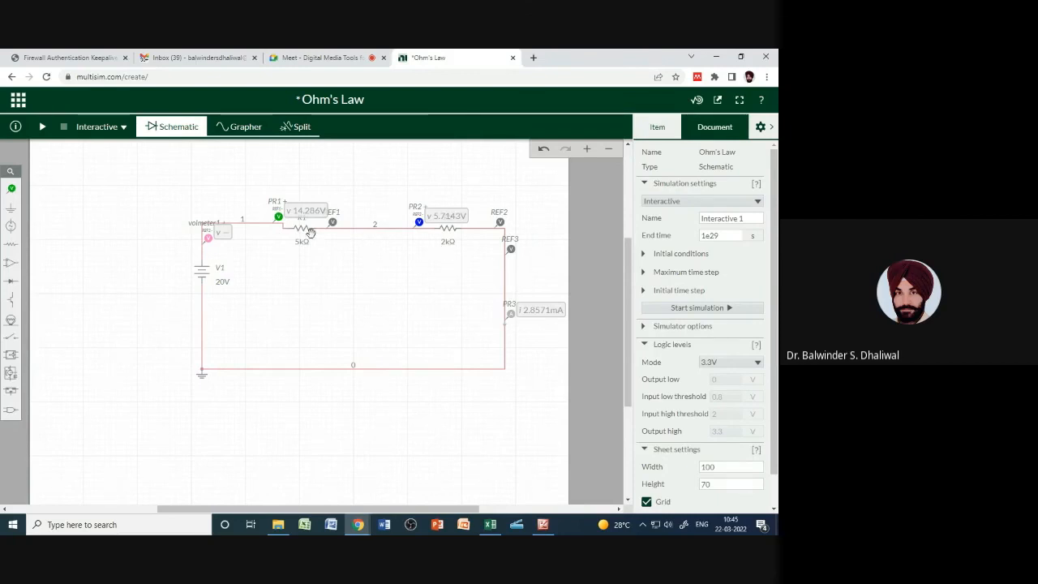
# Review the voltage reference options of probe PR1 and keep REF1 selected
pyautogui.click(277, 215)
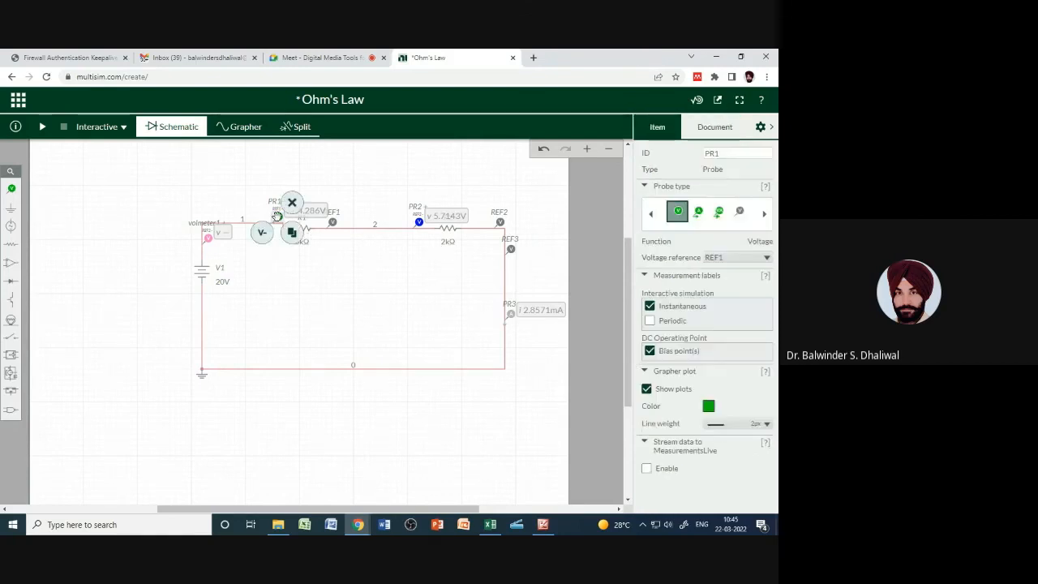
pyautogui.click(728, 258)
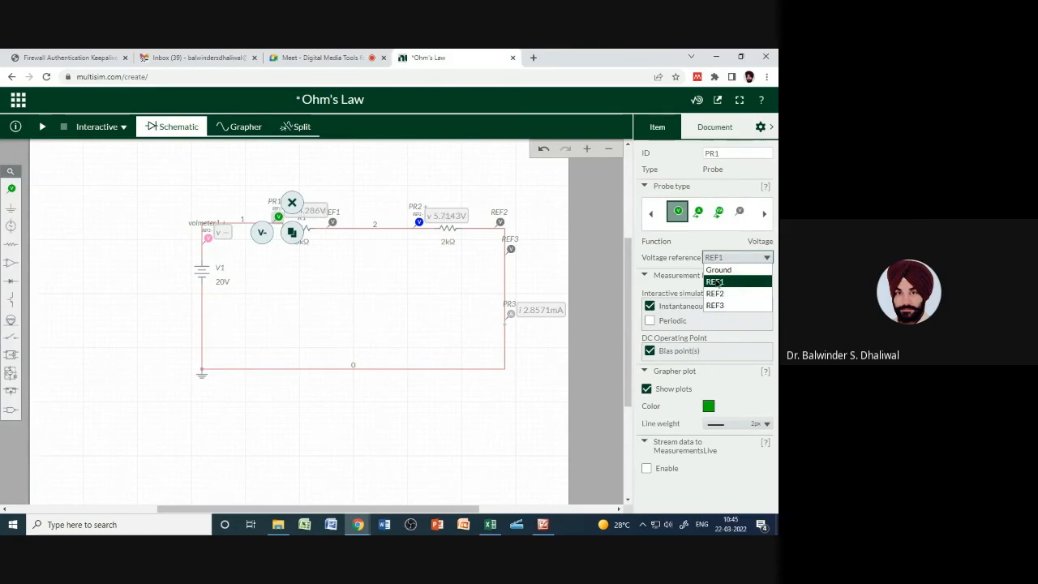
pyautogui.click(718, 283)
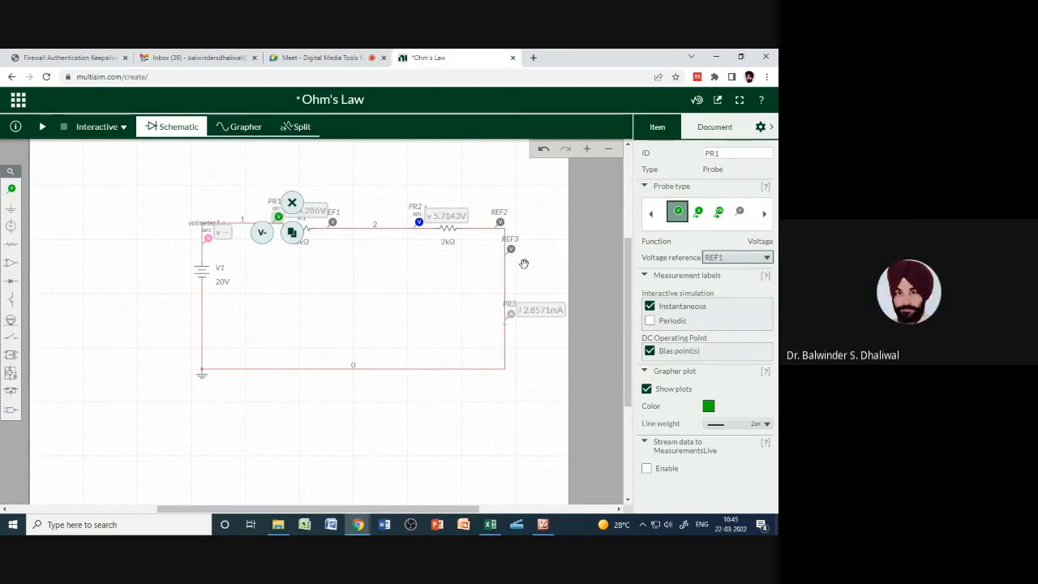
pyautogui.click(523, 263)
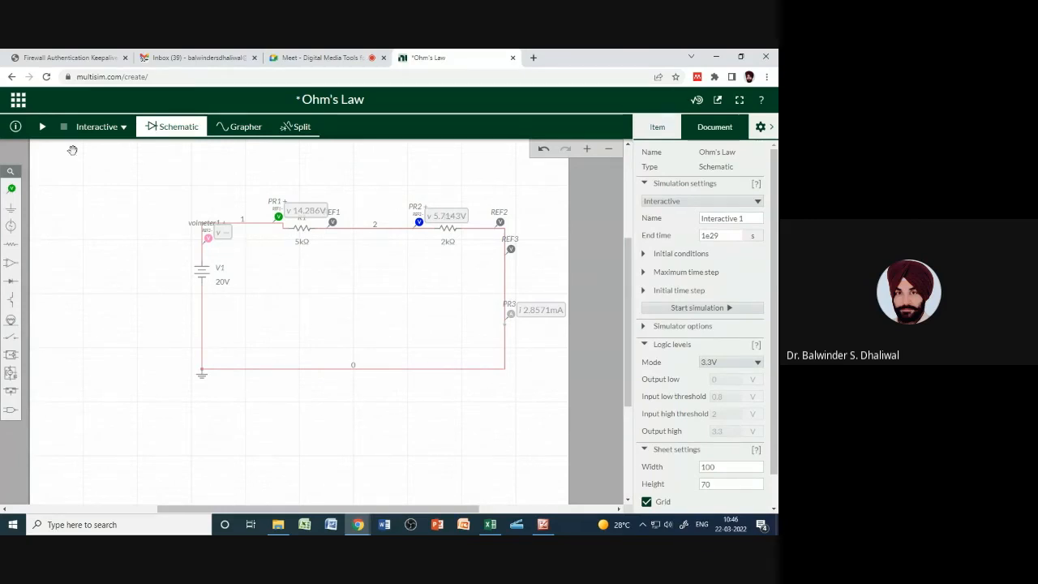
# Run and stop the interactive simulation to read the probes, and check the Google Meet call
pyautogui.click(41, 128)
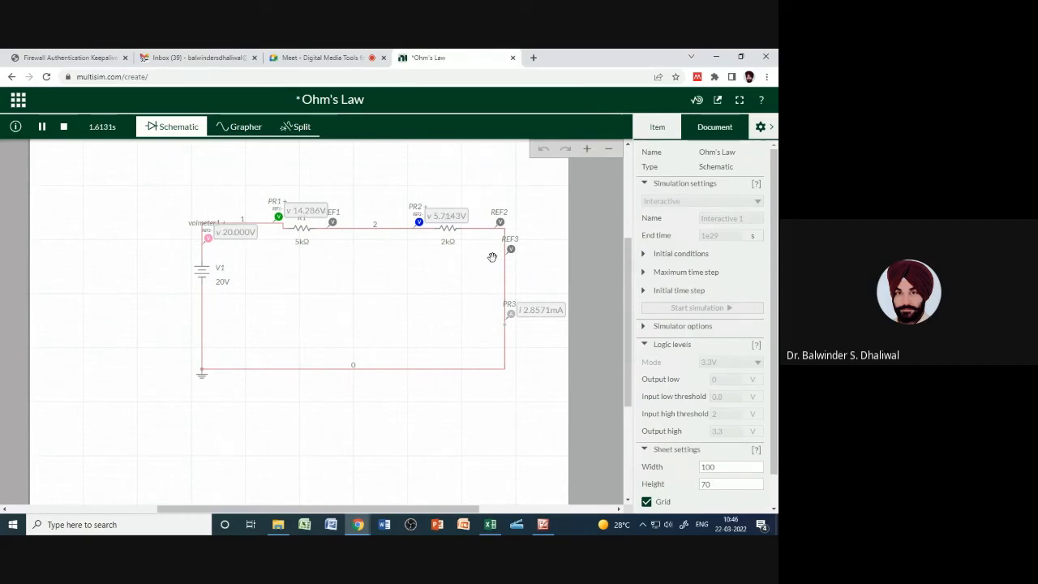
pyautogui.click(63, 128)
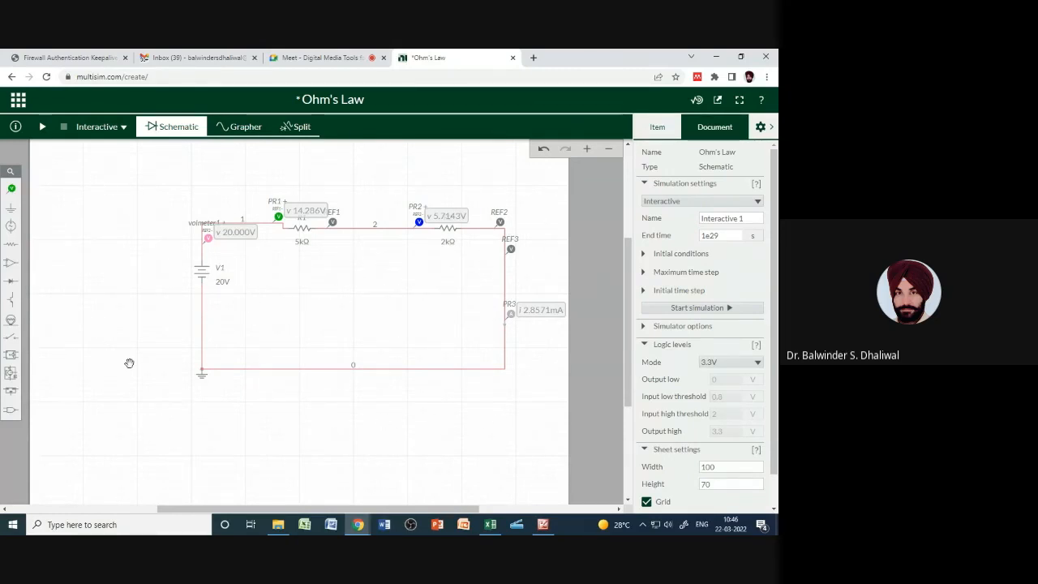
pyautogui.click(327, 56)
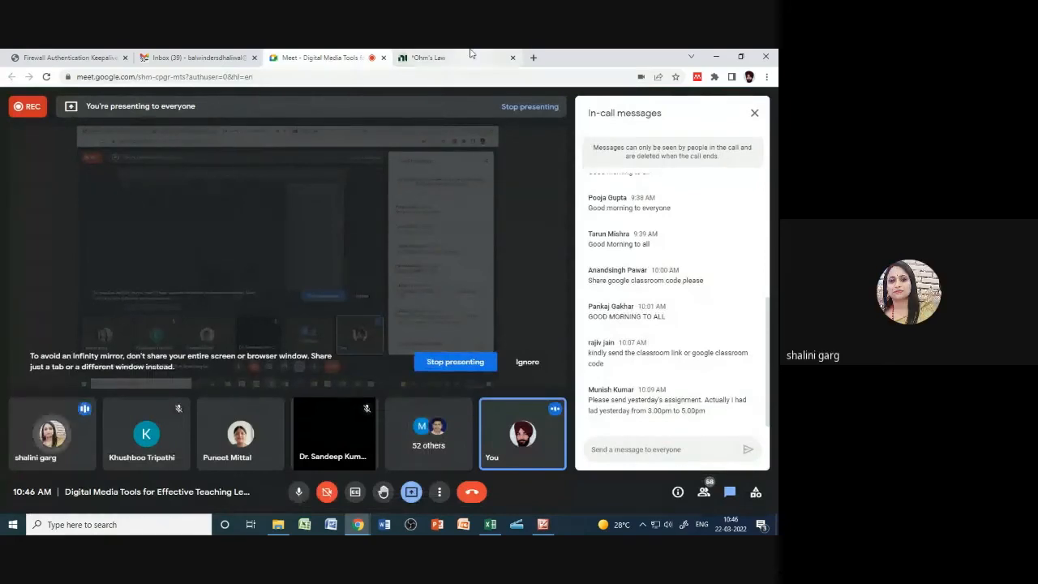
pyautogui.click(470, 55)
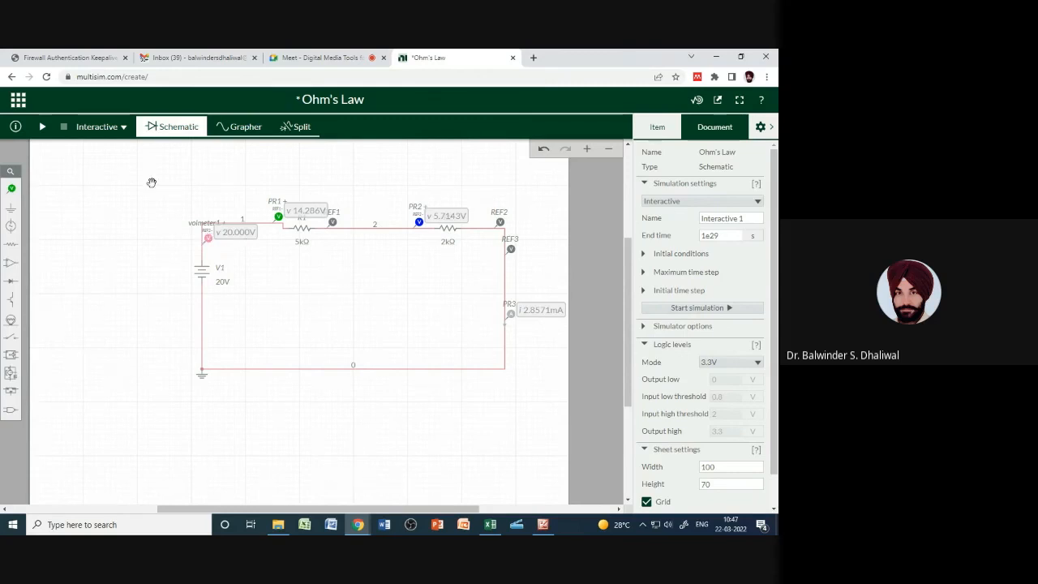
# Delete the 5 kΩ resistor R1, the DC source V1 and the remaining net 0 wire from the schematic
pyautogui.click(302, 228)
pyautogui.click(325, 214)
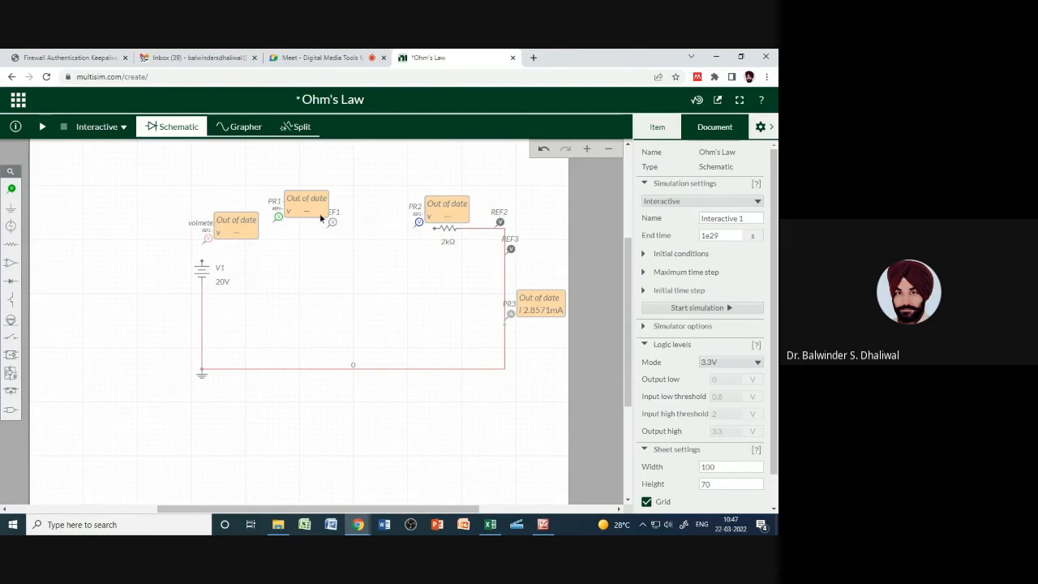
pyautogui.click(202, 272)
pyautogui.click(223, 252)
pyautogui.click(274, 370)
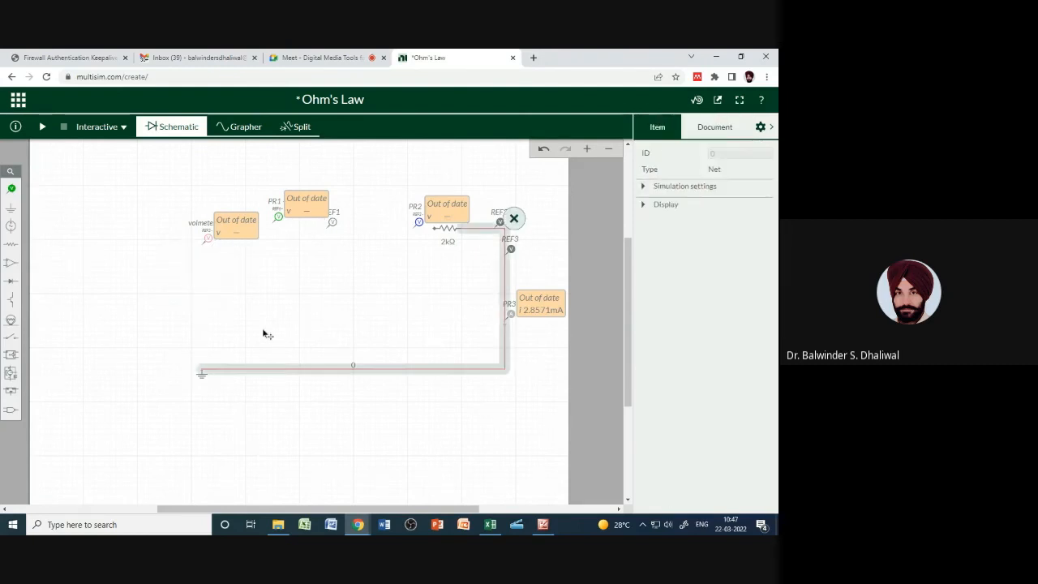
pyautogui.click(18, 104)
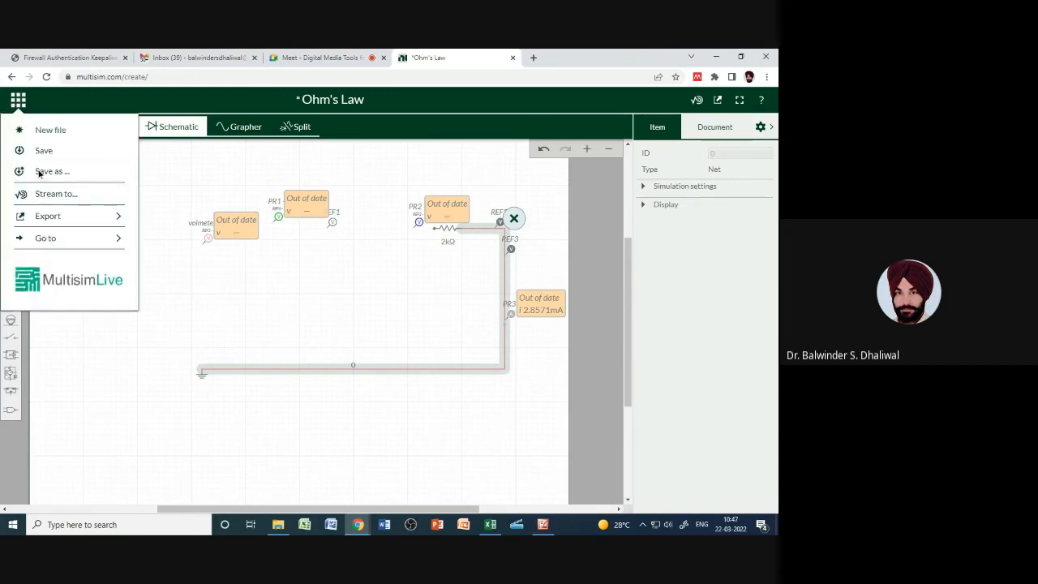
pyautogui.click(314, 426)
pyautogui.click(505, 288)
pyautogui.click(516, 217)
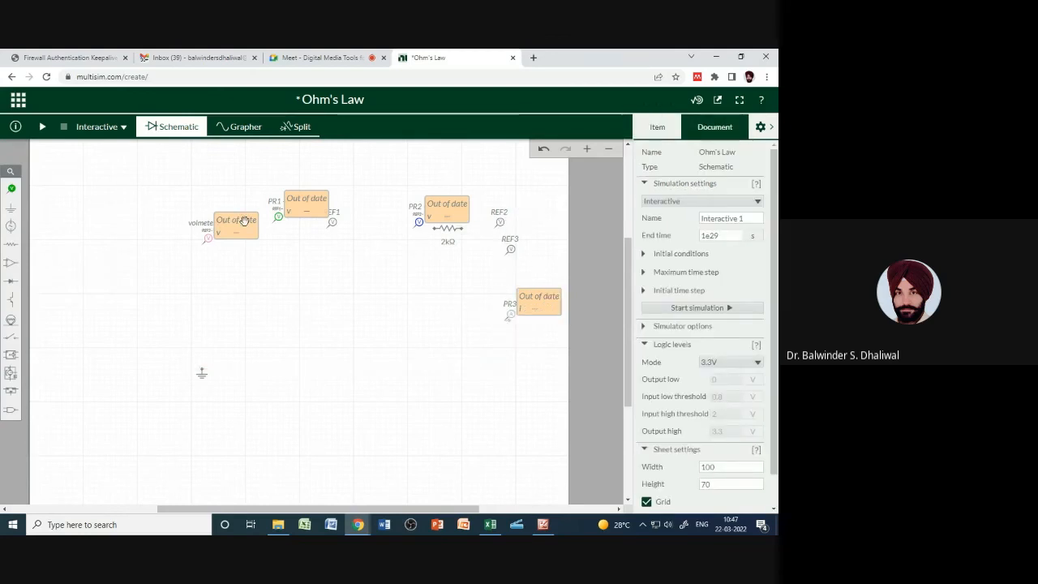
# Delete the probes volmeter1, PR1 and REF1 from the schematic
pyautogui.click(207, 235)
pyautogui.click(221, 220)
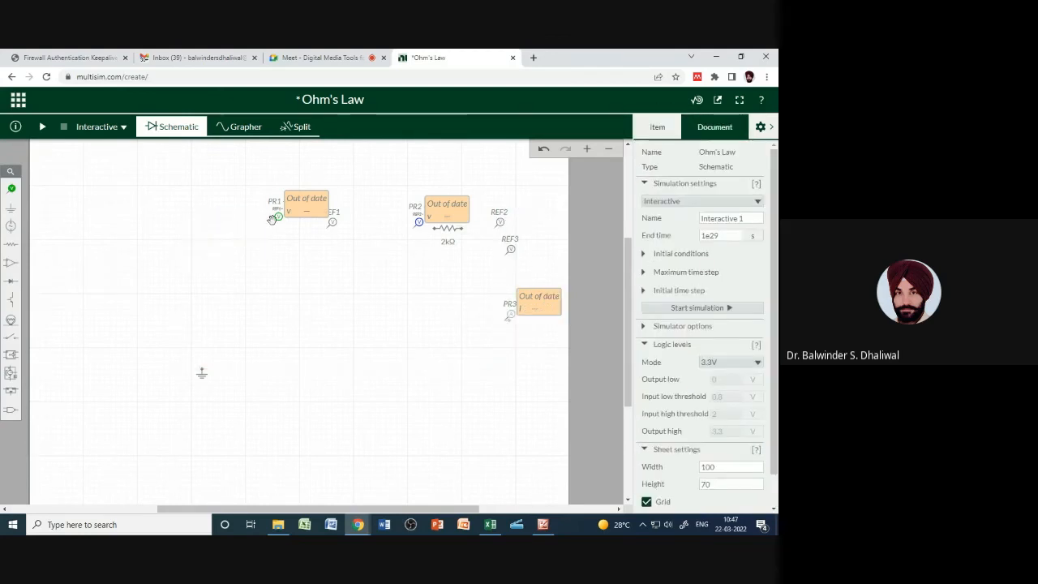
pyautogui.click(278, 216)
pyautogui.click(292, 202)
pyautogui.click(330, 221)
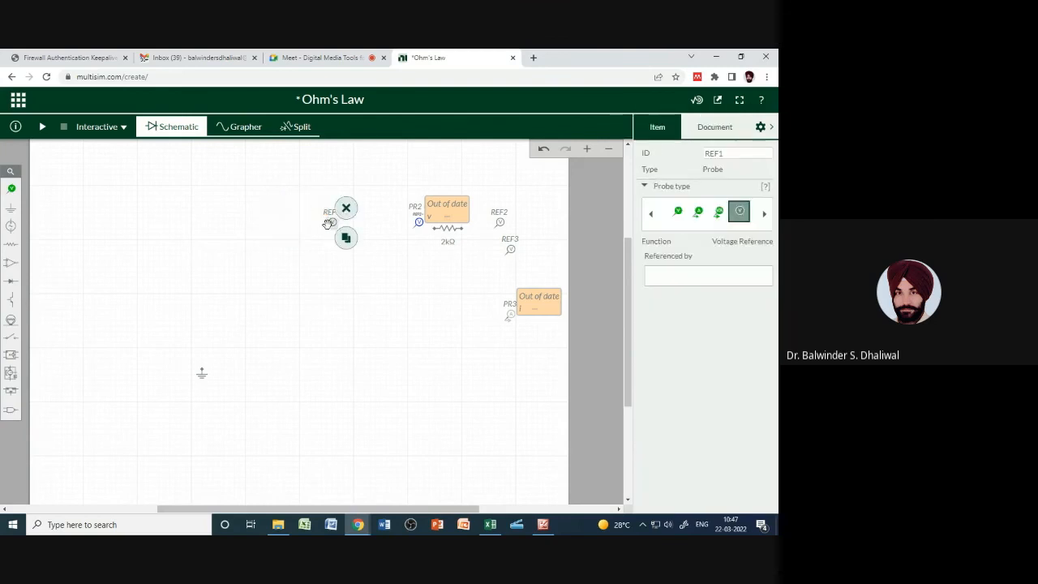
pyautogui.click(346, 206)
# Delete the voltage probe PR2 and the 2 kΩ resistor
pyautogui.click(418, 222)
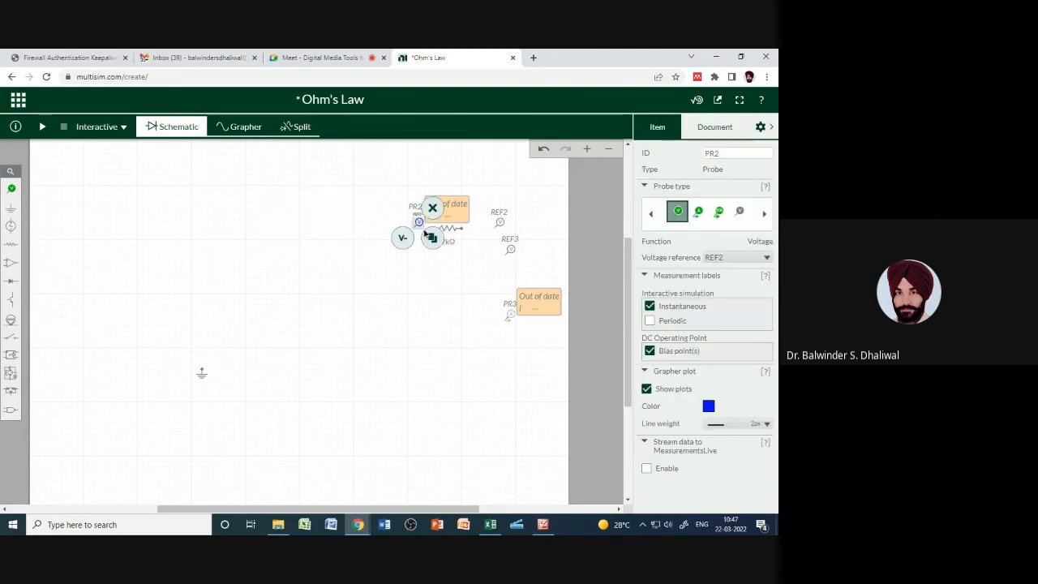
pyautogui.click(432, 208)
pyautogui.click(450, 230)
pyautogui.click(473, 212)
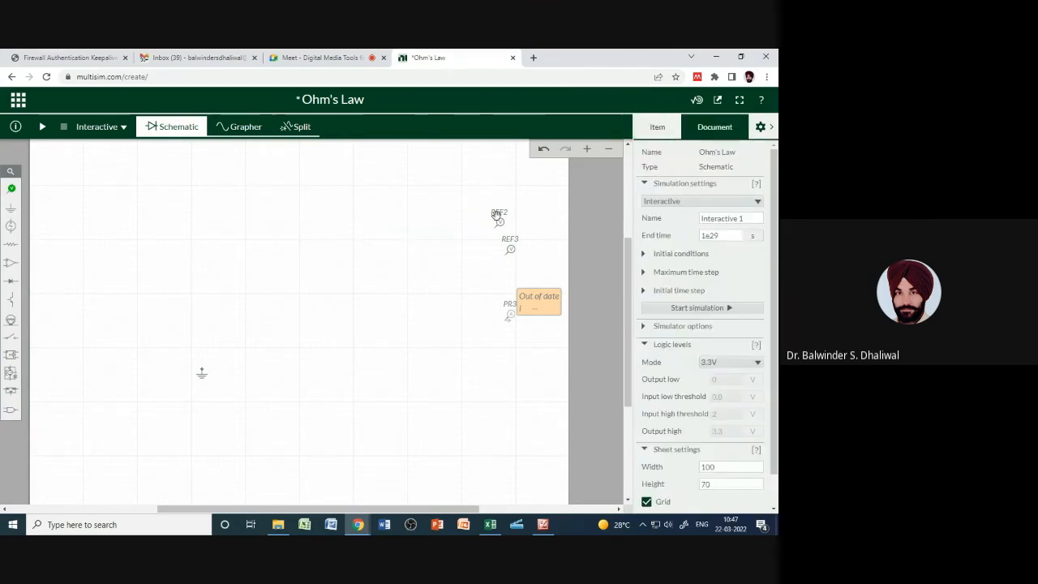
# Delete the probes REF2, REF3 and PR3 and the ground symbol to empty the schematic
pyautogui.click(498, 220)
pyautogui.click(512, 250)
pyautogui.click(524, 236)
pyautogui.click(511, 313)
pyautogui.click(525, 301)
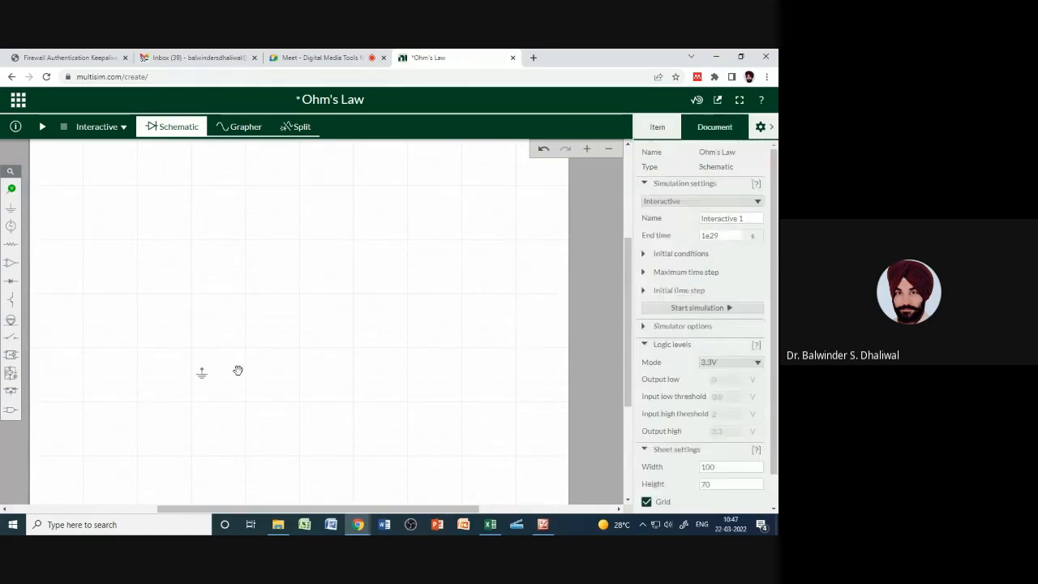
pyautogui.click(202, 372)
pyautogui.click(215, 359)
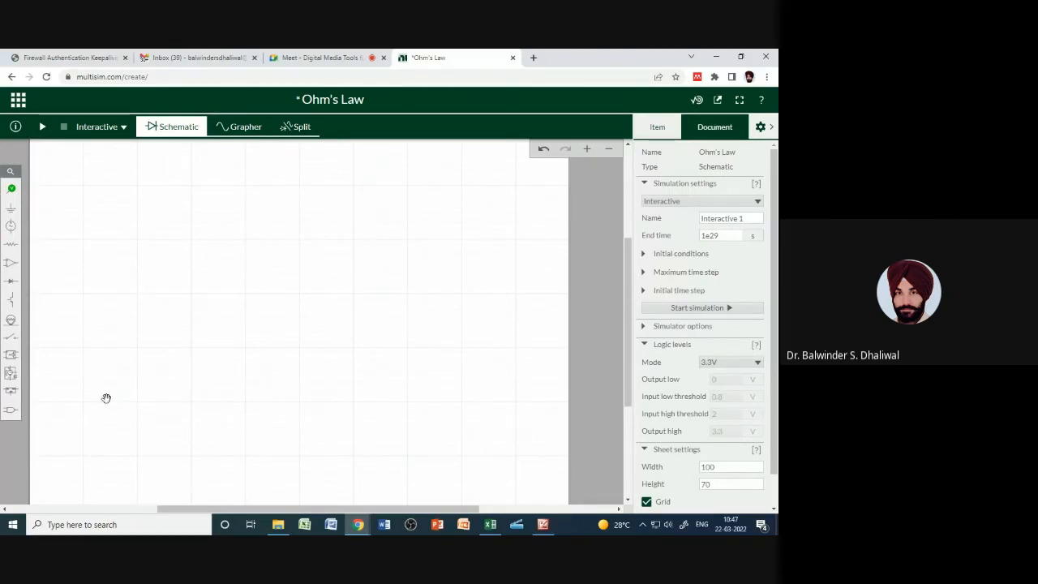
# Place a 2-input AND gate on the empty schematic
pyautogui.click(15, 412)
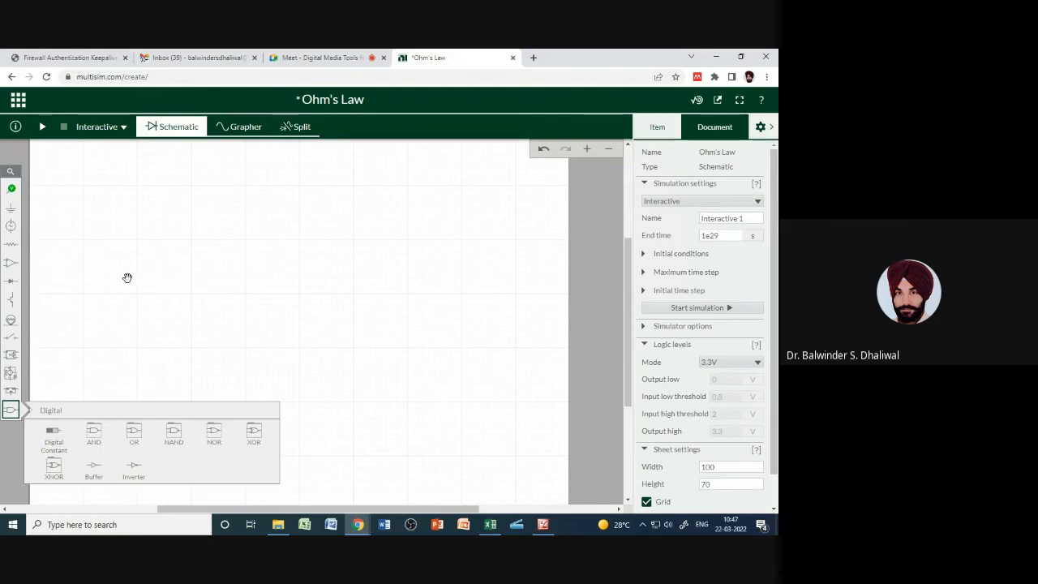
pyautogui.click(90, 443)
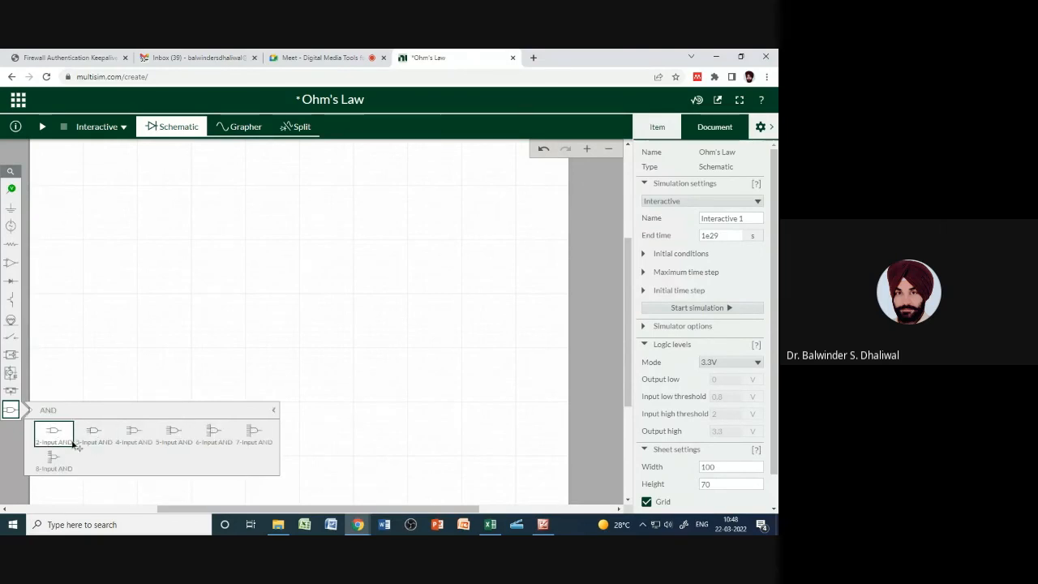
pyautogui.click(62, 444)
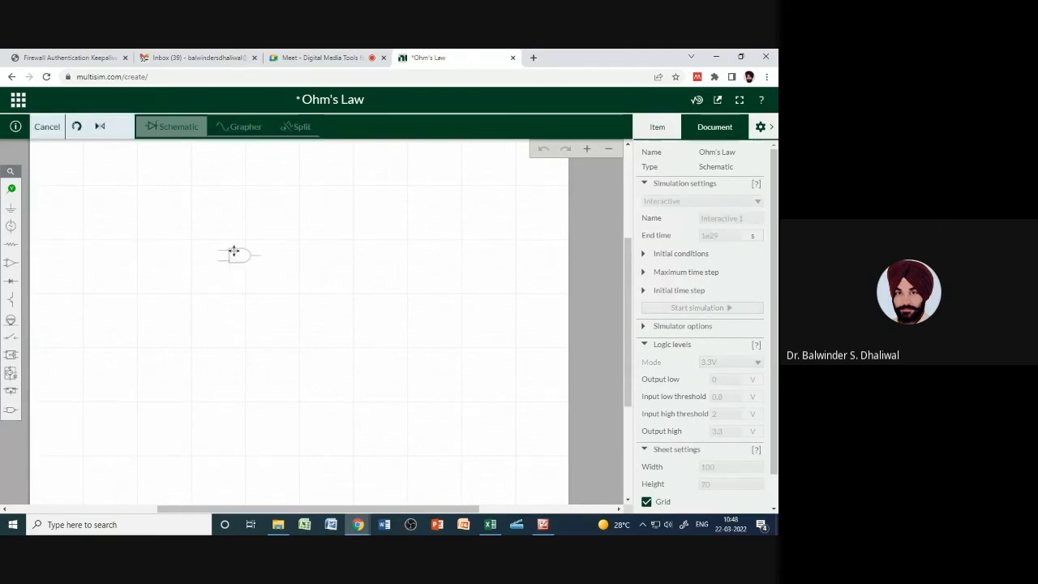
pyautogui.click(201, 244)
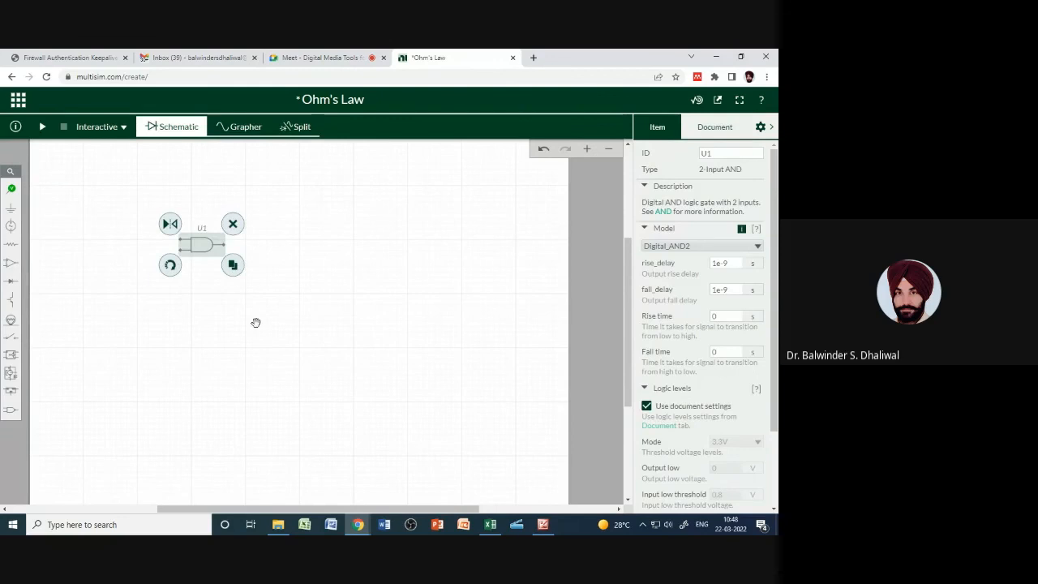
pyautogui.click(210, 304)
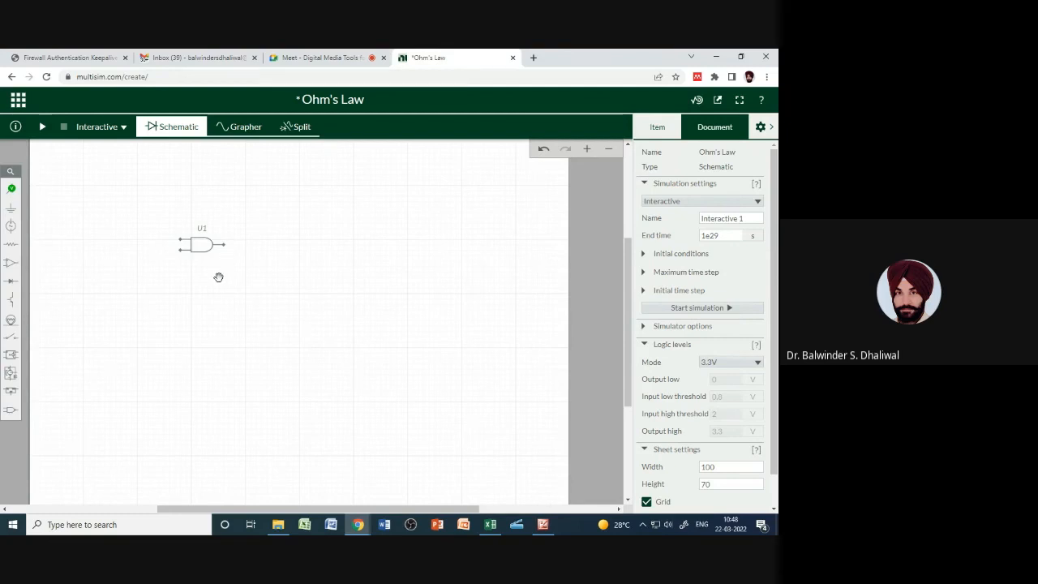
# Place a digital constant up and to the left of the AND gate and wire it to the gate's upper input
pyautogui.click(10, 410)
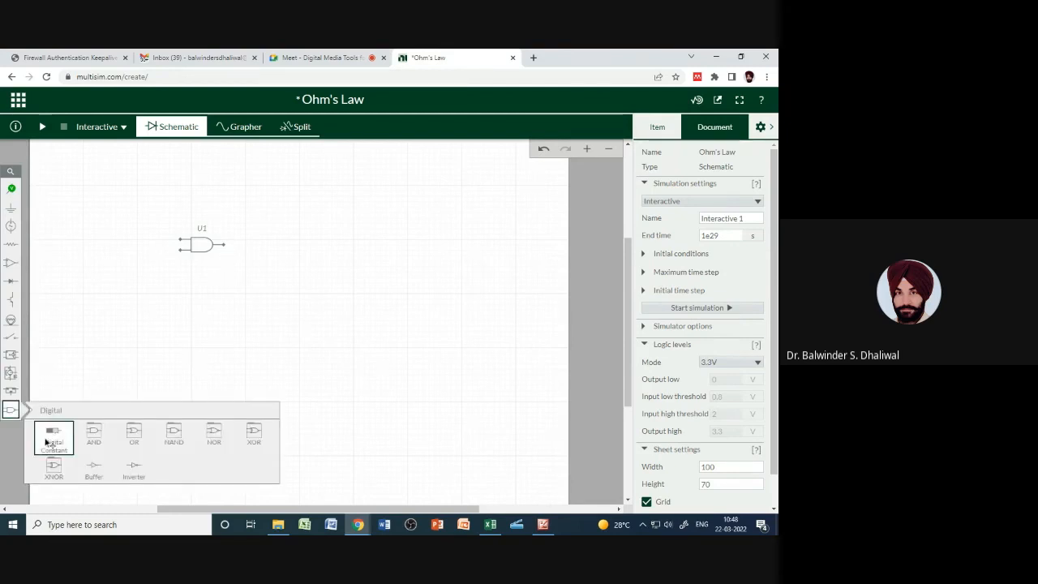
pyautogui.click(51, 430)
pyautogui.click(127, 217)
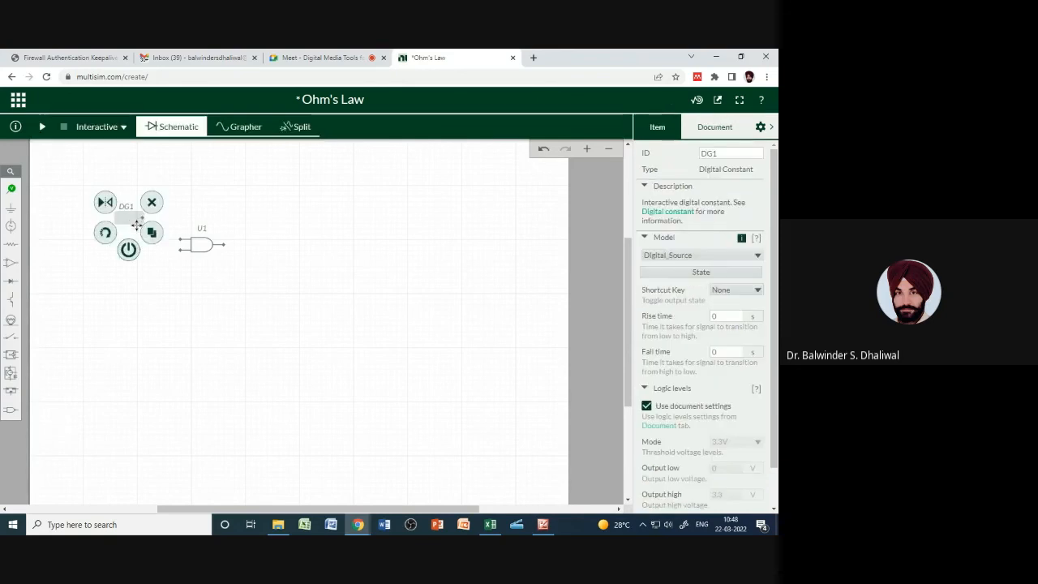
pyautogui.click(157, 278)
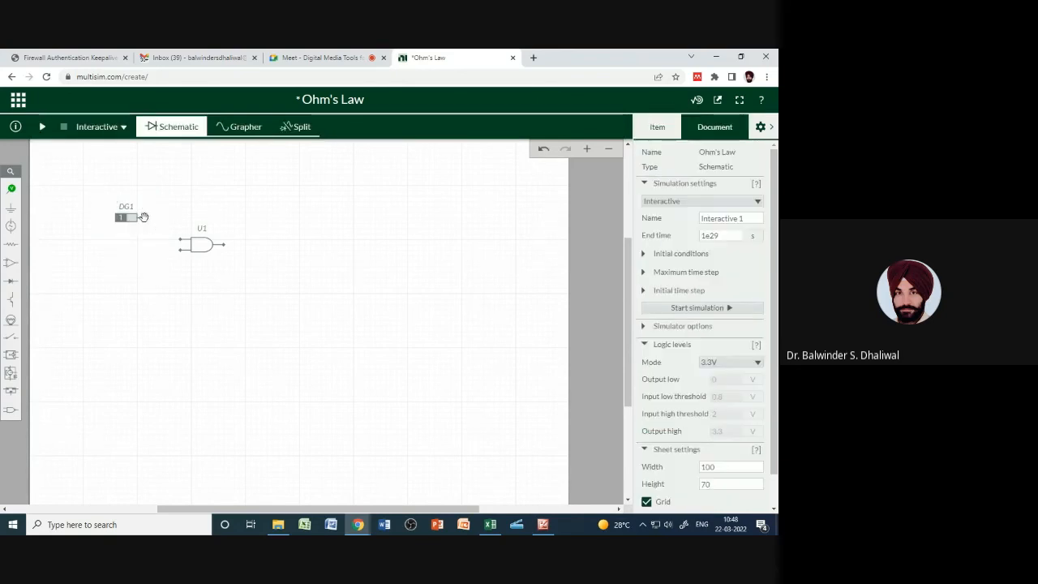
pyautogui.click(143, 217)
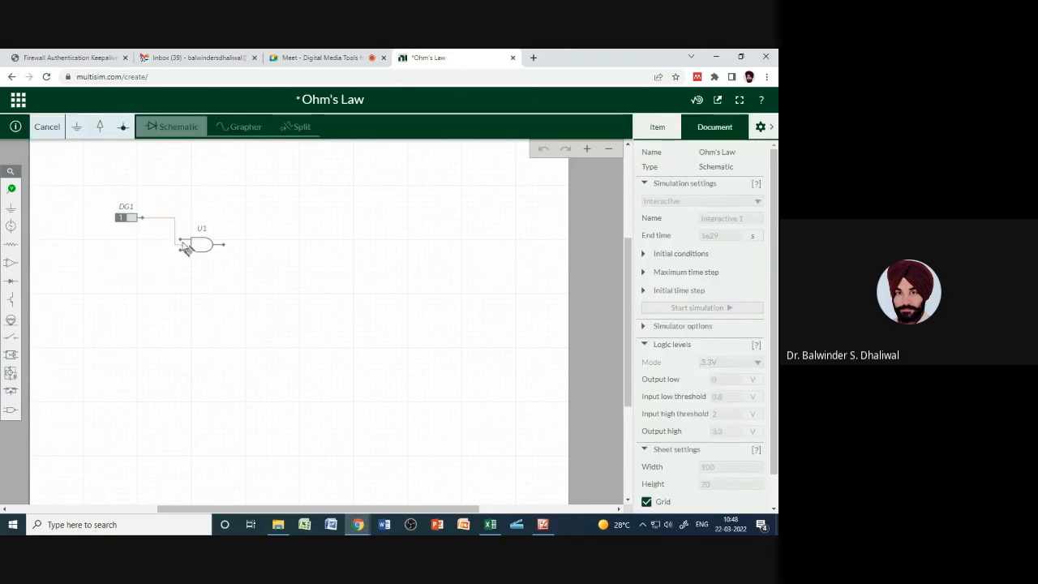
pyautogui.click(179, 241)
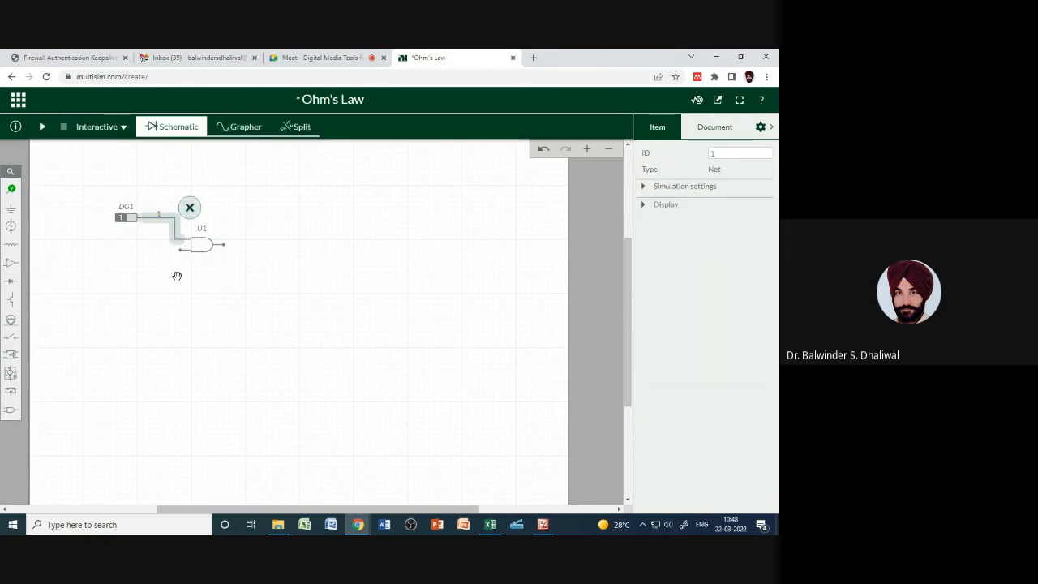
pyautogui.click(177, 276)
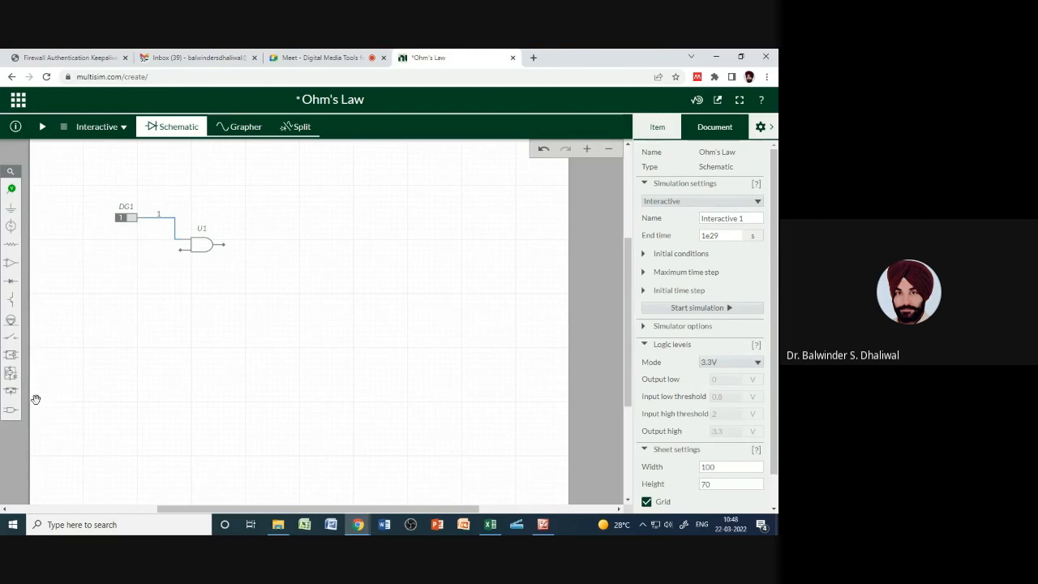
# Place a second digital constant below the first and wire it to the AND gate's lower input
pyautogui.click(11, 409)
pyautogui.click(51, 432)
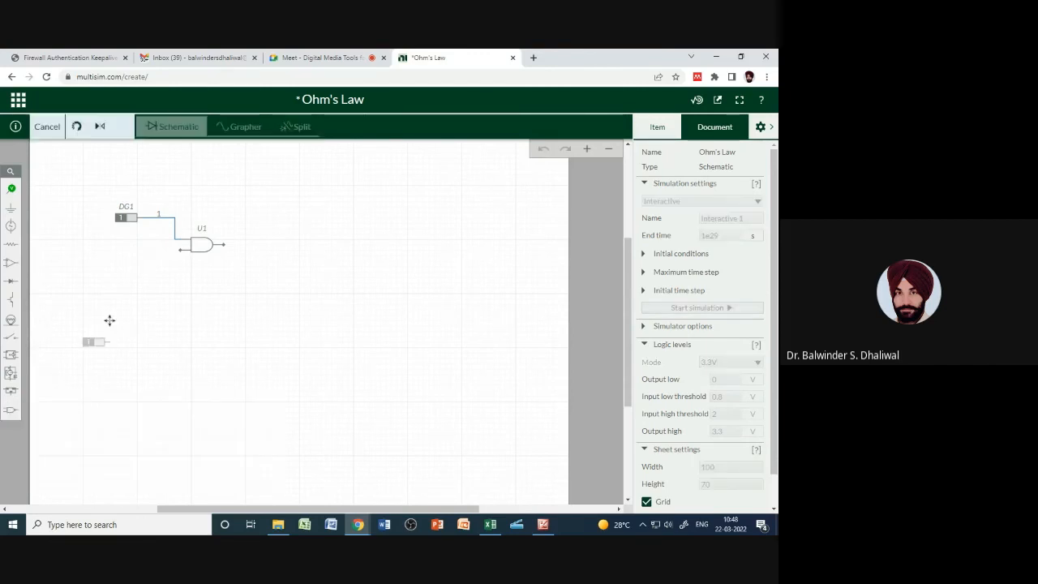
pyautogui.click(127, 266)
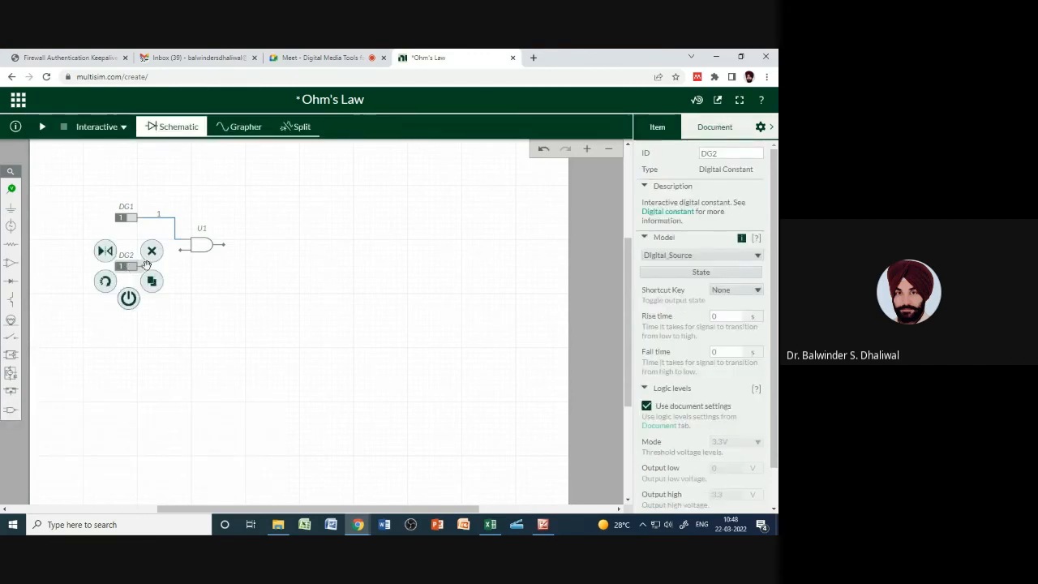
pyautogui.click(145, 267)
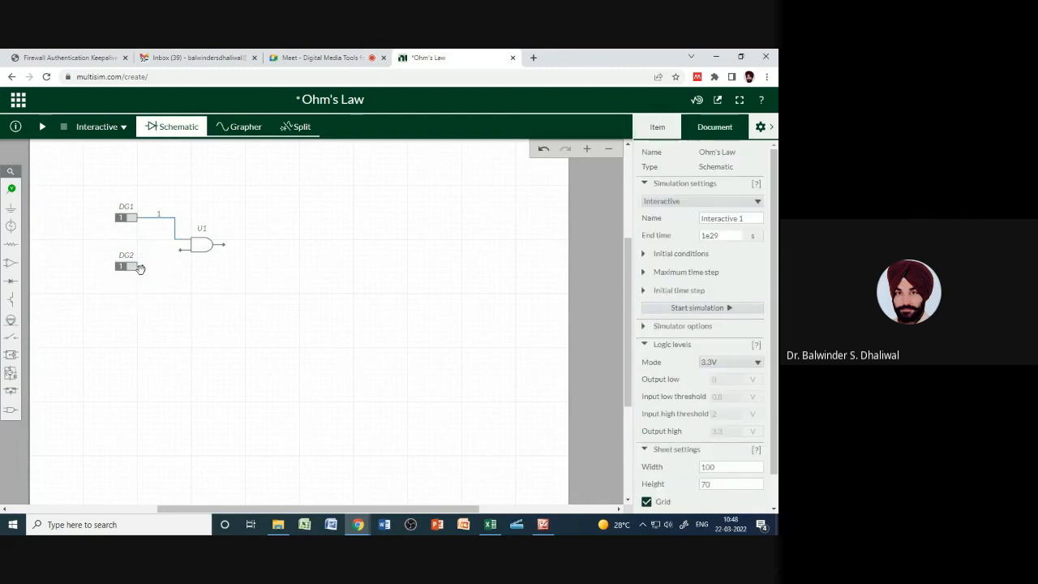
pyautogui.click(140, 268)
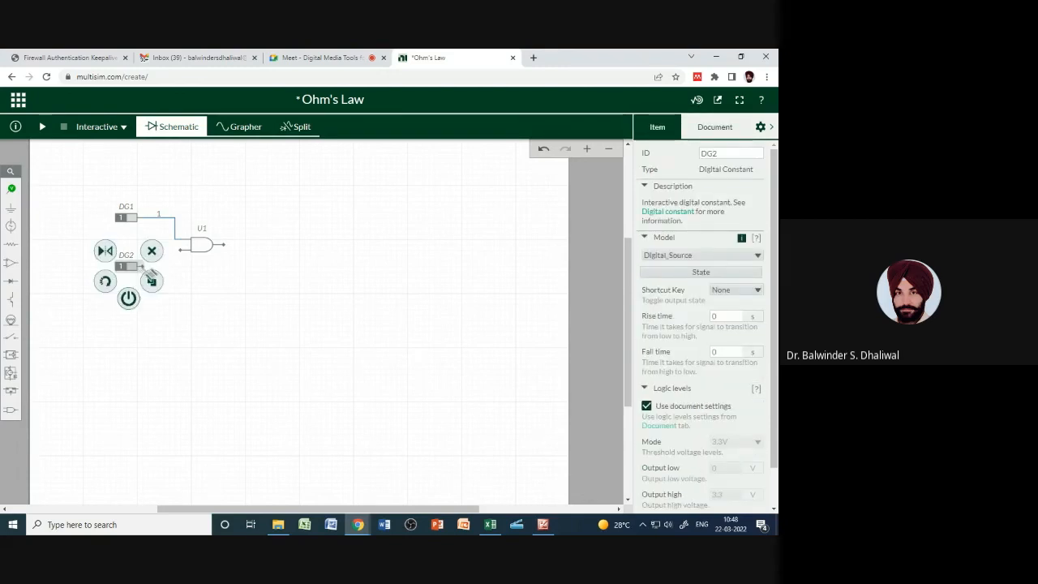
pyautogui.click(144, 268)
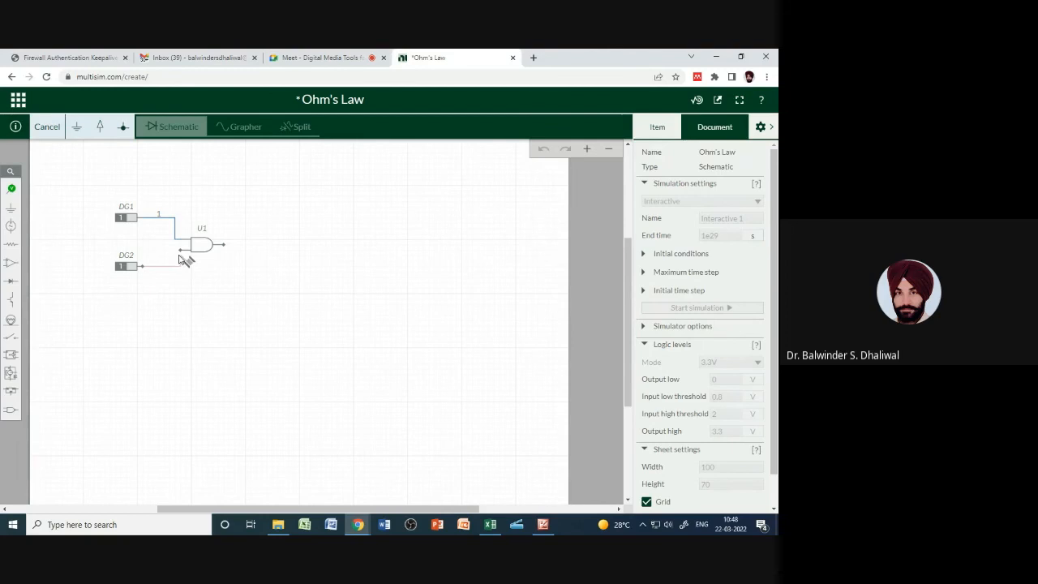
pyautogui.click(181, 251)
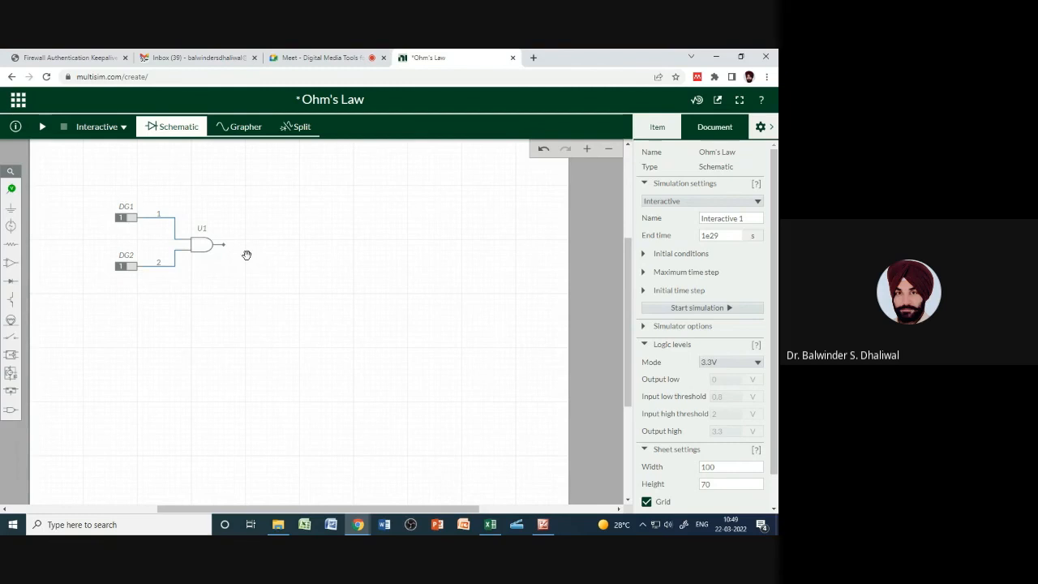
# Place an LED to the right of the AND gate and wire the gate's output to the LED's upper terminal
pyautogui.click(11, 280)
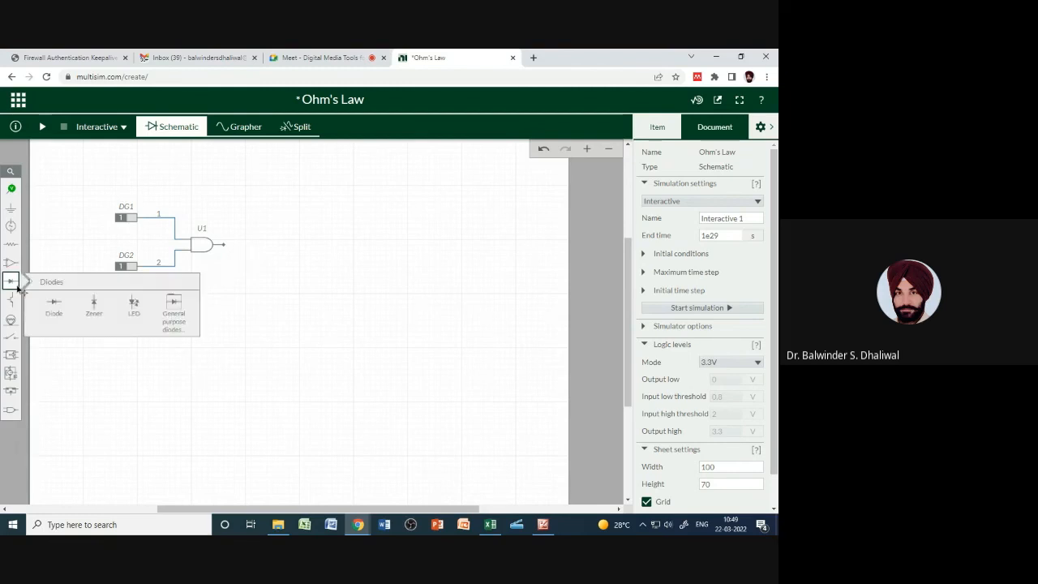
pyautogui.click(134, 308)
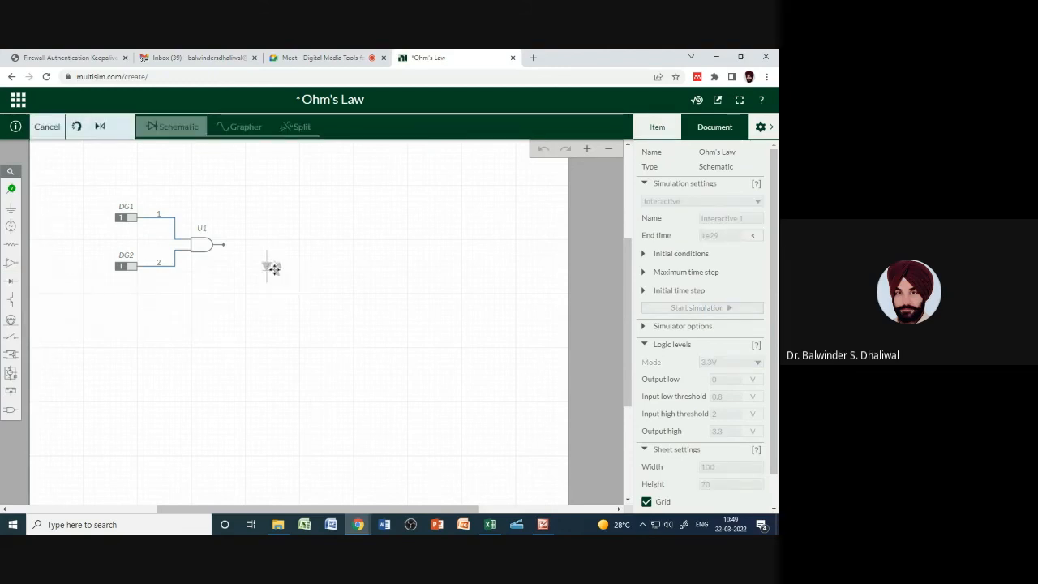
pyautogui.click(273, 268)
pyautogui.click(271, 332)
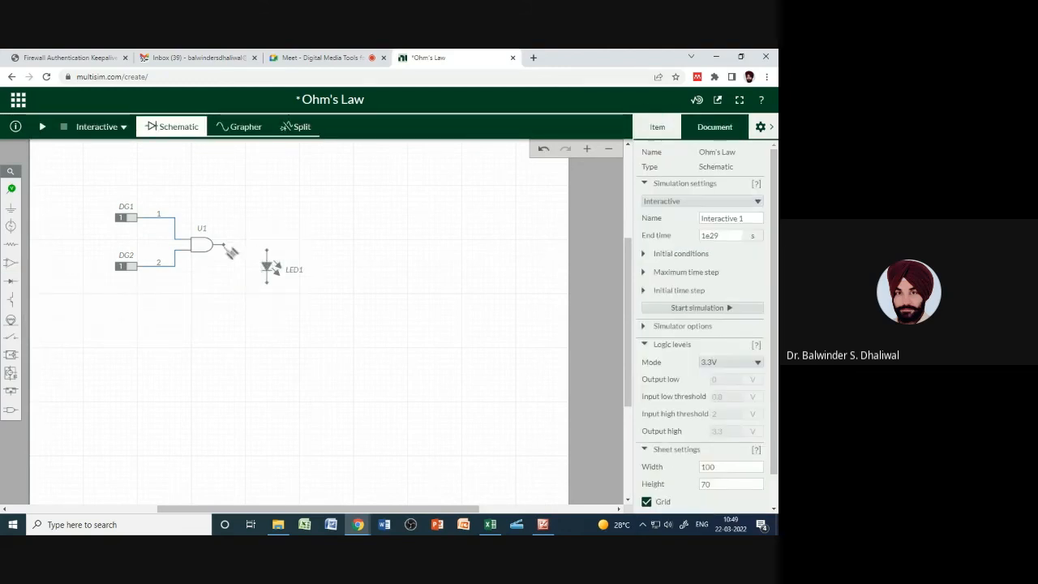
pyautogui.click(227, 248)
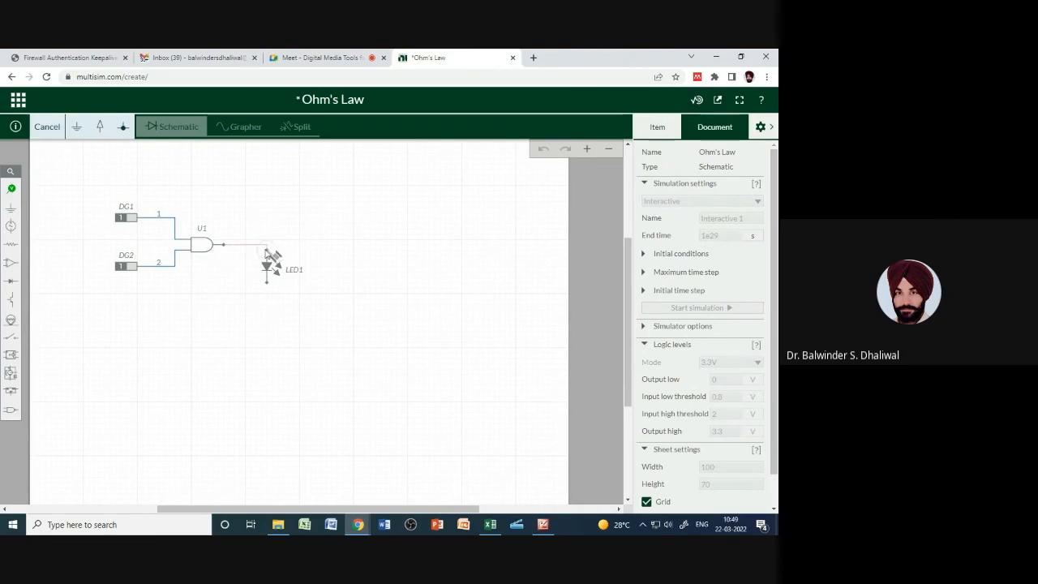
pyautogui.click(266, 252)
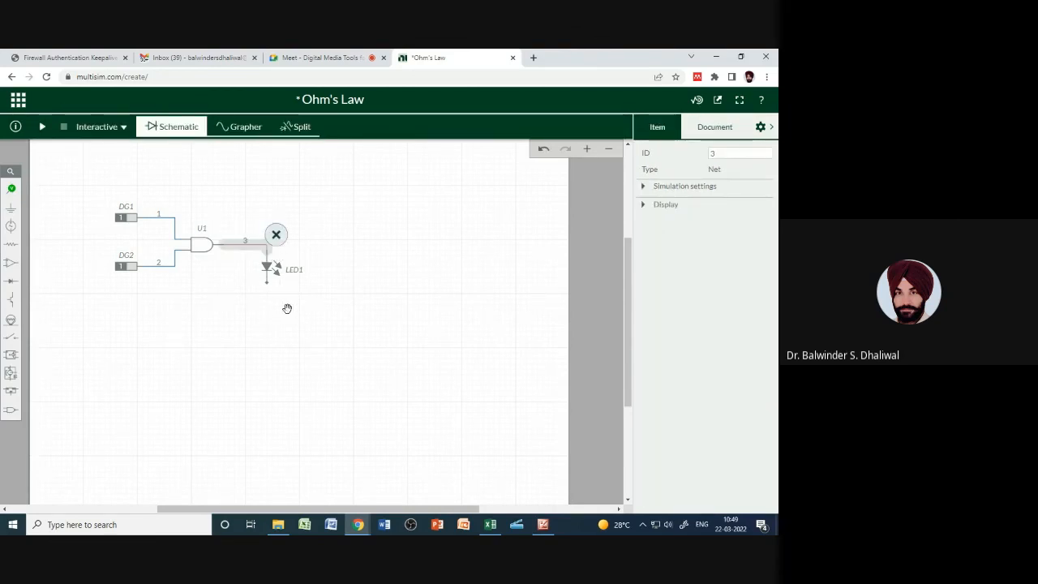
# Attach a ground symbol to the LED's lower terminal
pyautogui.click(11, 208)
pyautogui.click(54, 230)
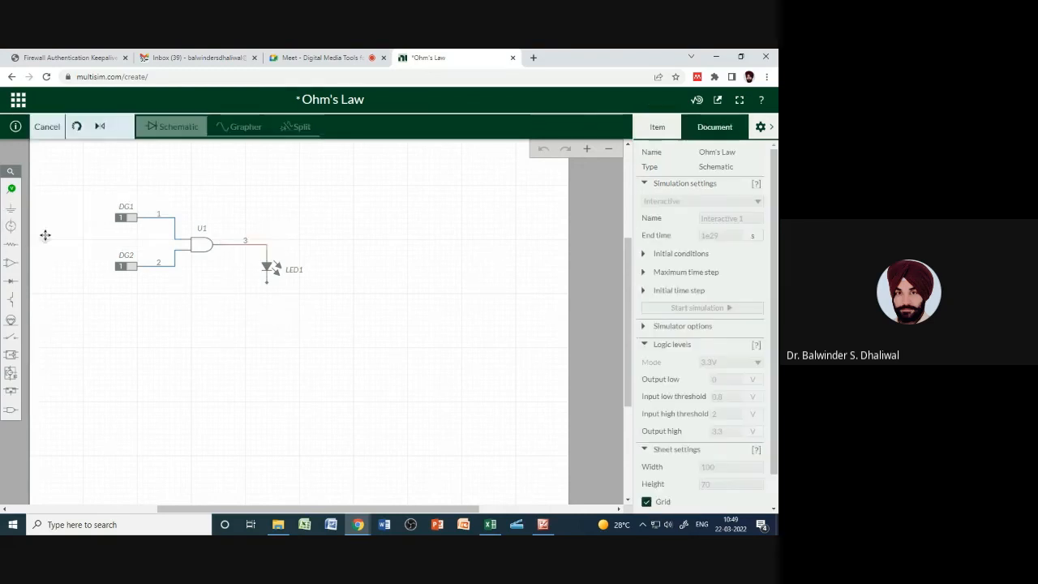
pyautogui.click(268, 286)
pyautogui.click(326, 322)
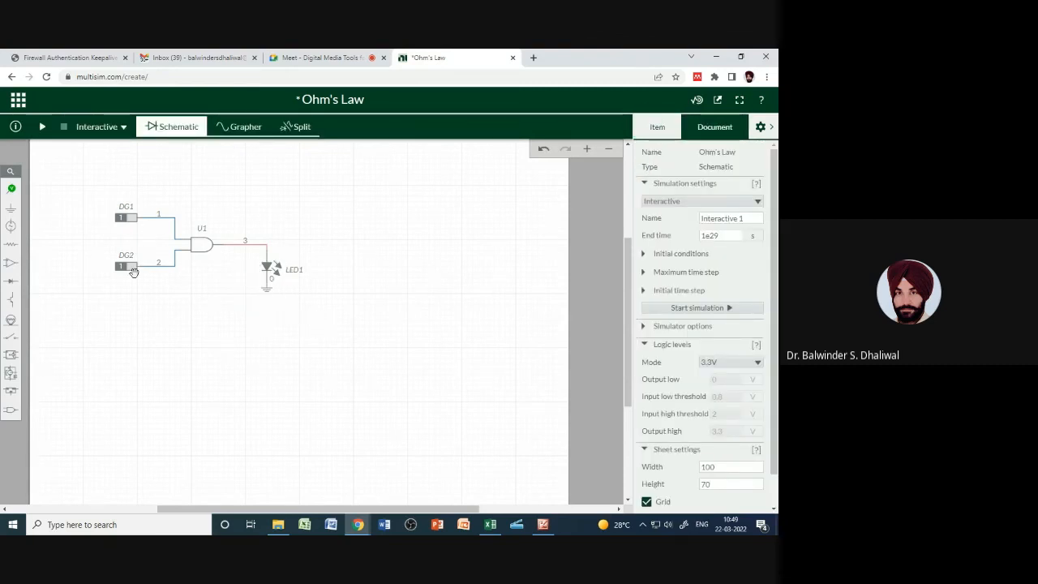
pyautogui.click(134, 270)
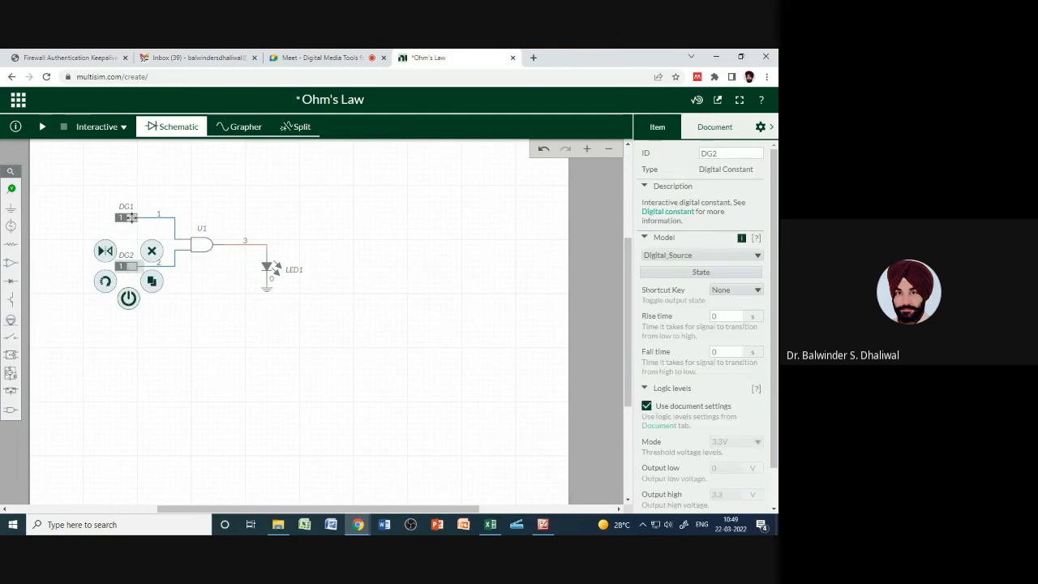
pyautogui.click(129, 217)
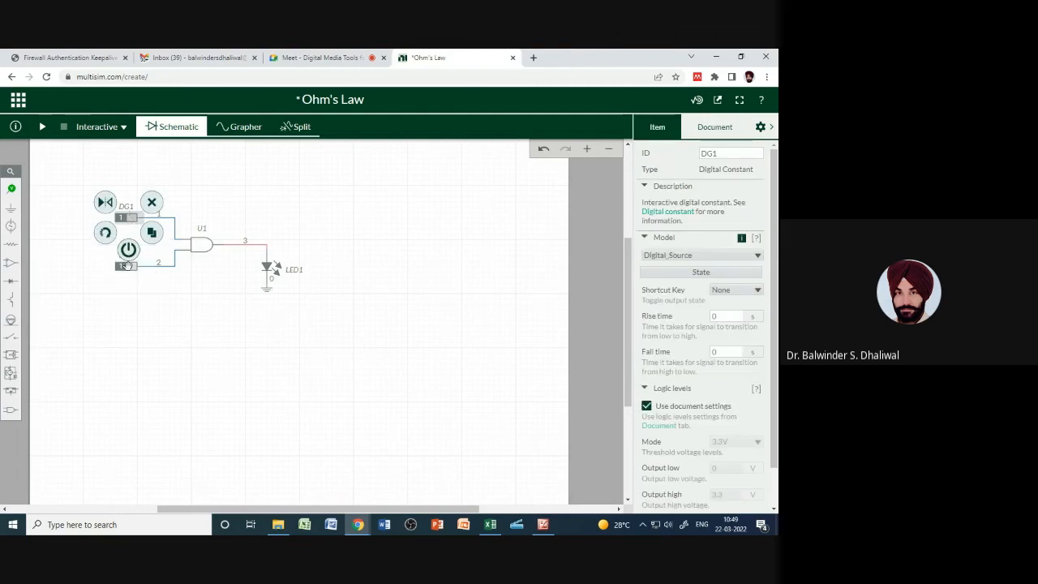
pyautogui.click(128, 266)
pyautogui.click(176, 305)
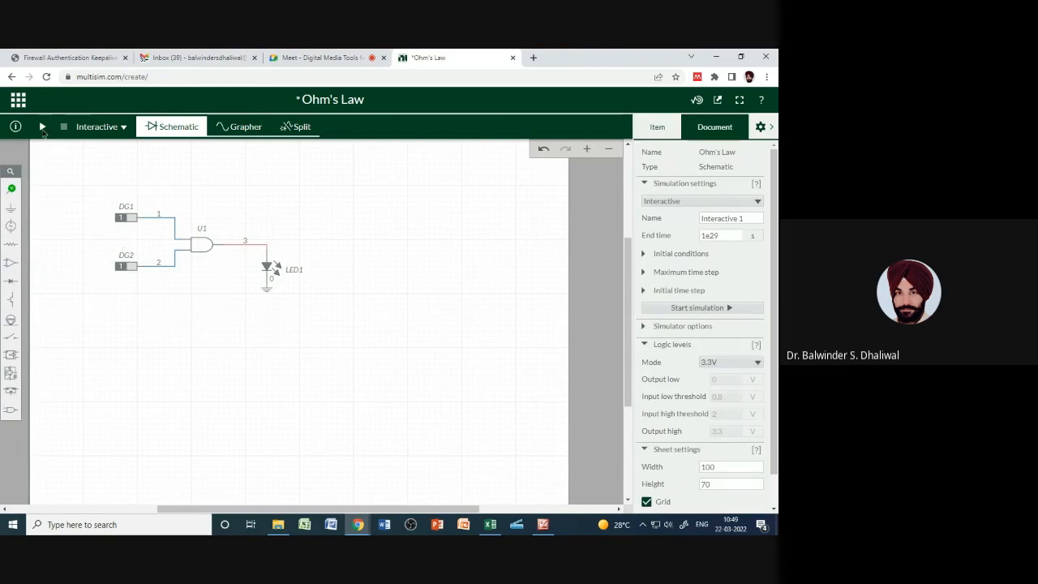
# Run the simulation and toggle DG1 and DG2 through the input combinations 1-0, 0-0, 0-1, 1-0 and 1-1
pyautogui.click(42, 127)
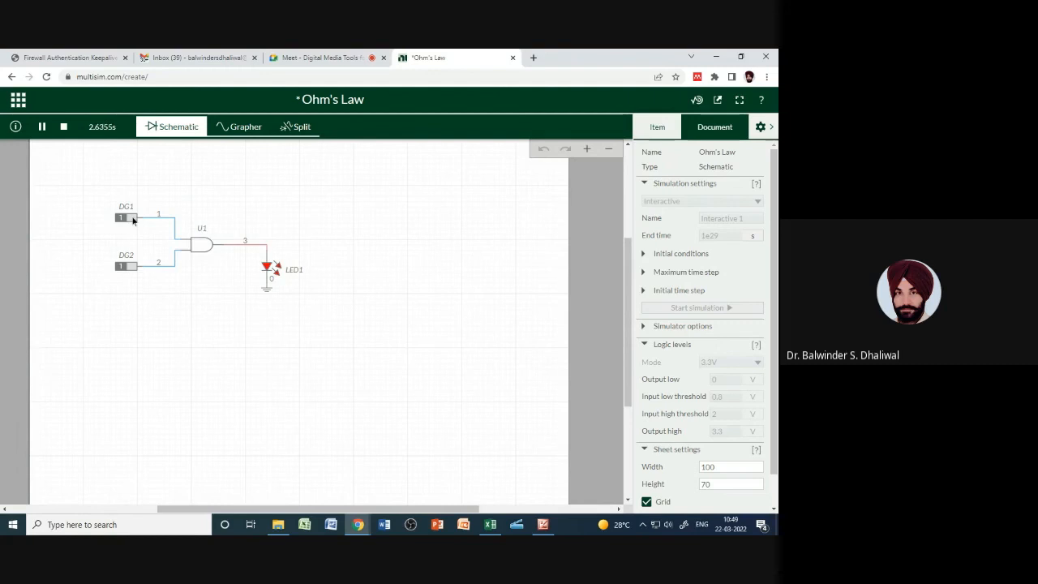
pyautogui.click(132, 269)
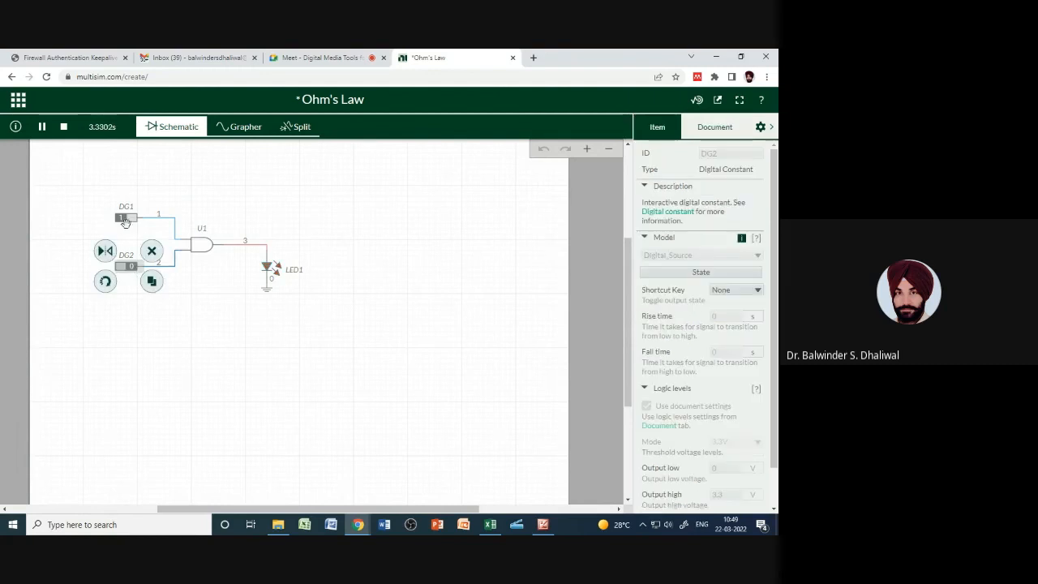
pyautogui.click(132, 219)
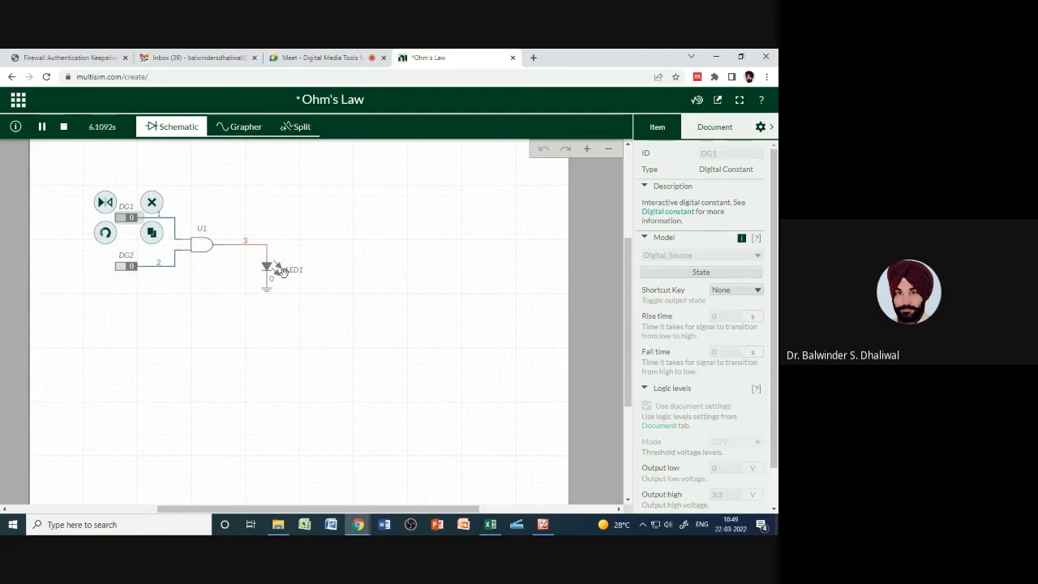
pyautogui.click(126, 266)
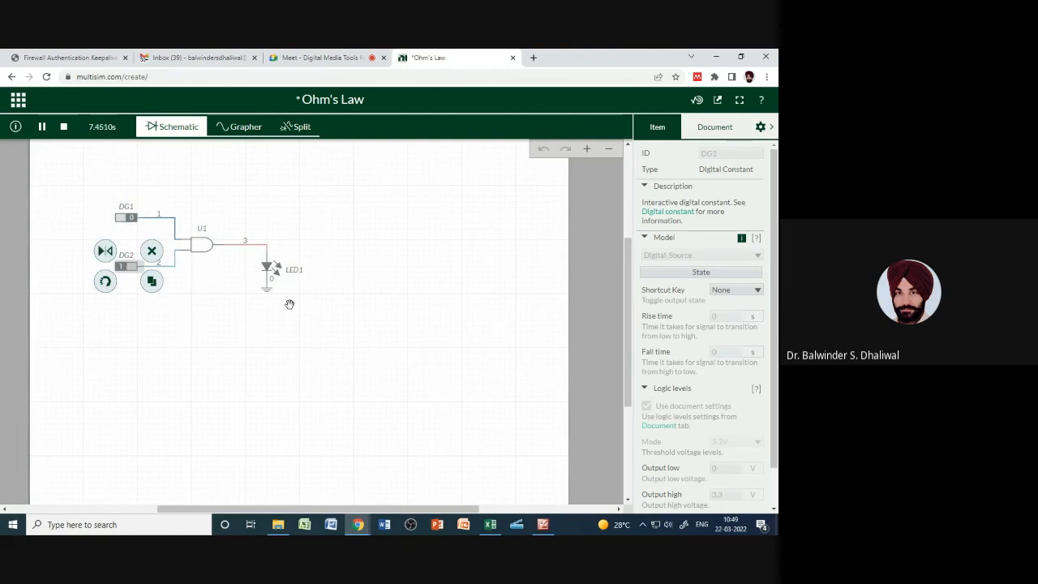
pyautogui.click(127, 268)
pyautogui.click(125, 217)
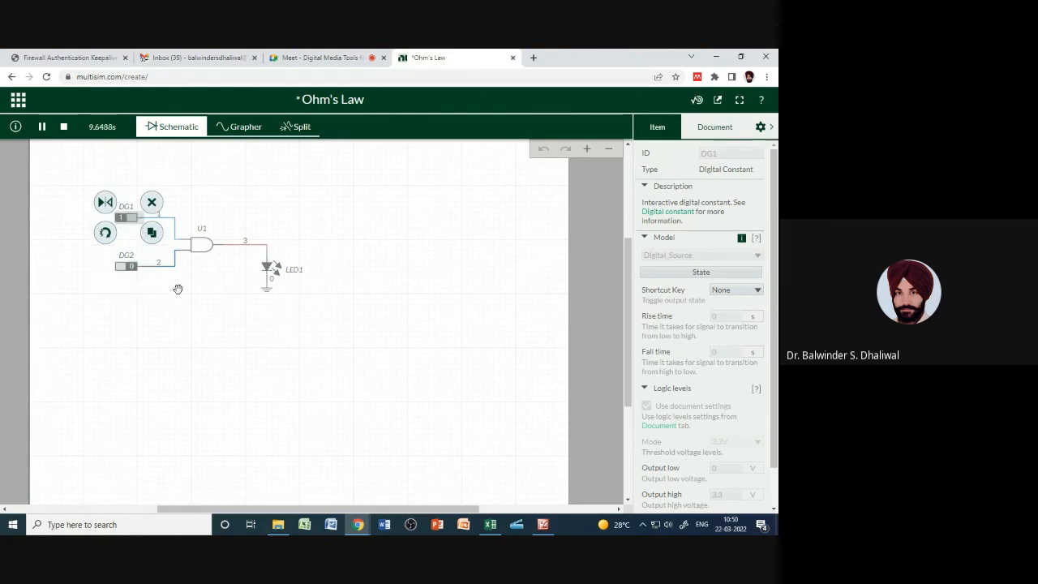
pyautogui.click(125, 267)
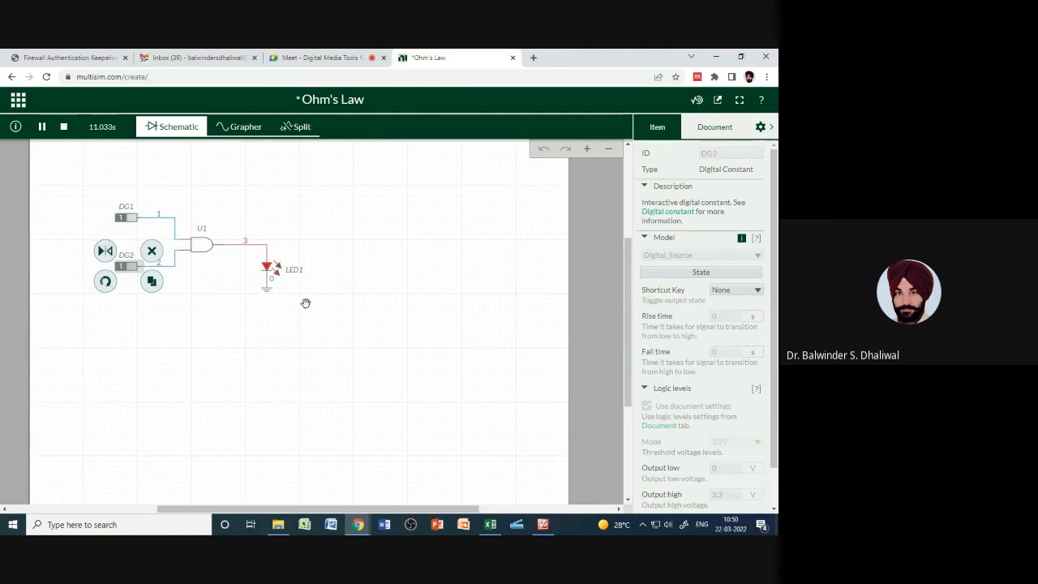
# Check the Grapher view, return to the schematic and stop the simulation
pyautogui.click(244, 128)
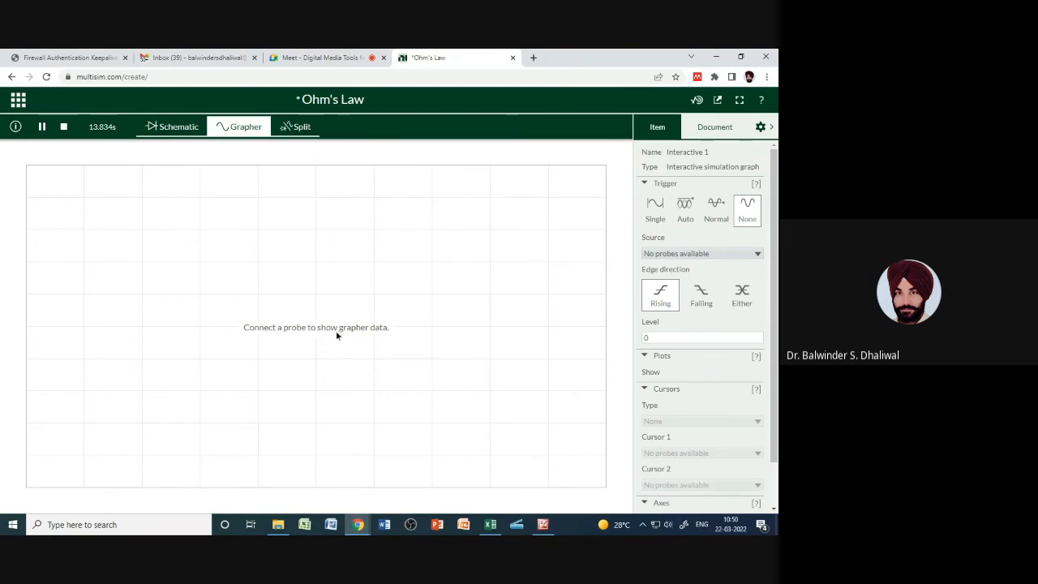
pyautogui.click(173, 126)
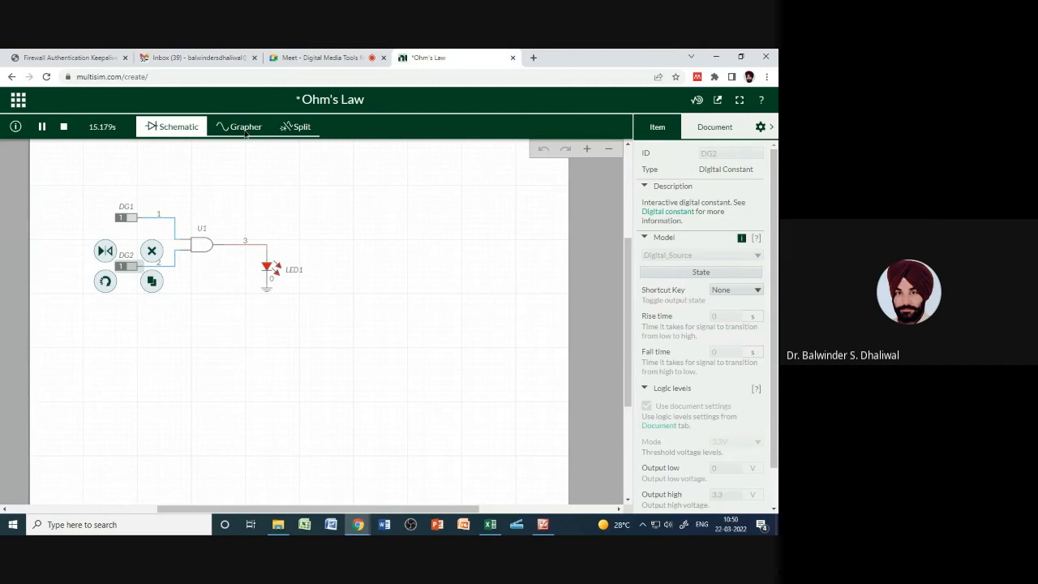
pyautogui.click(63, 127)
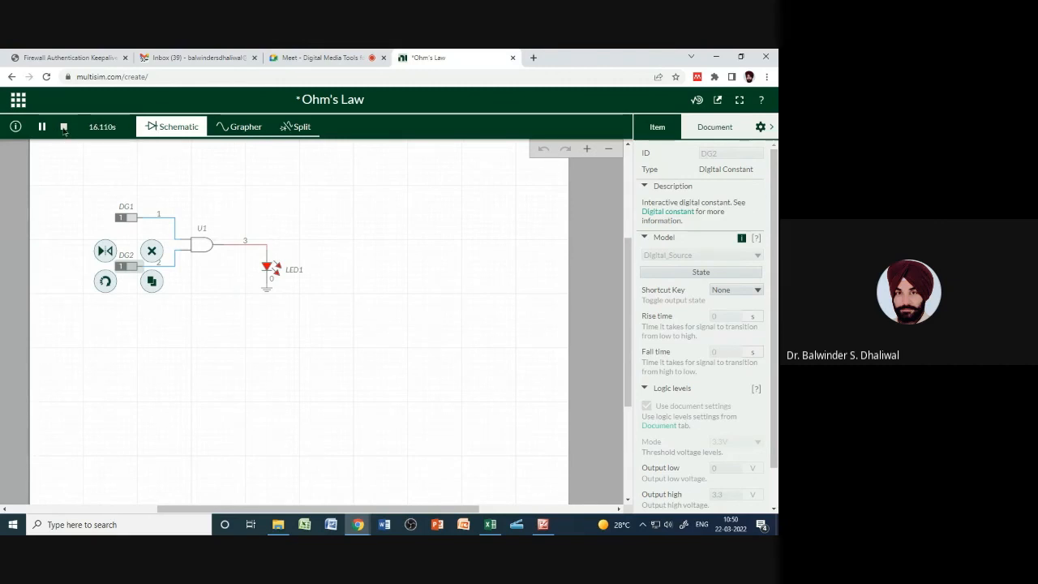
pyautogui.click(215, 301)
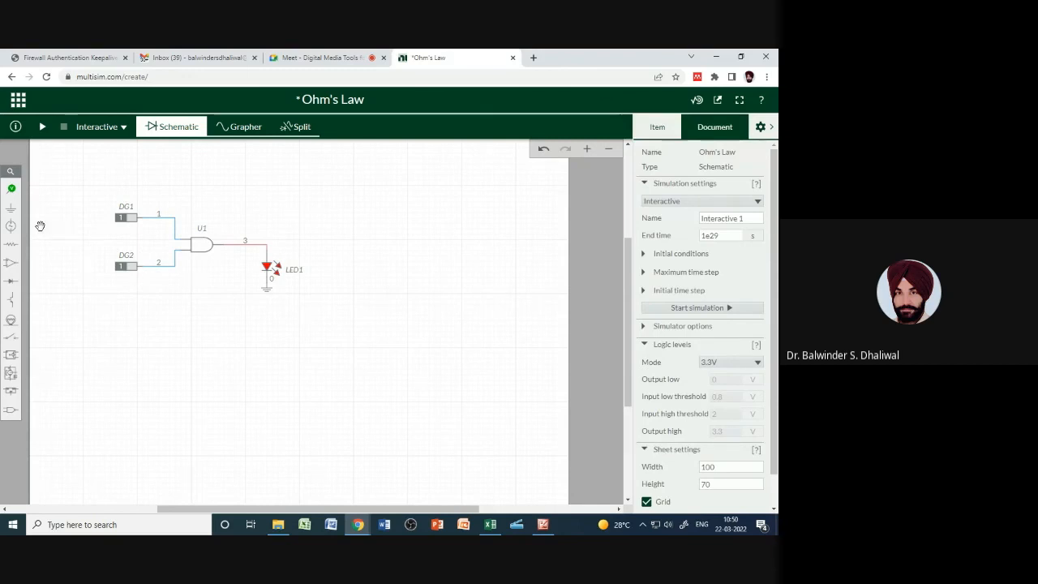
# Place a digital probe on the wire between the AND gate's output and the LED, and start the simulation
pyautogui.click(12, 189)
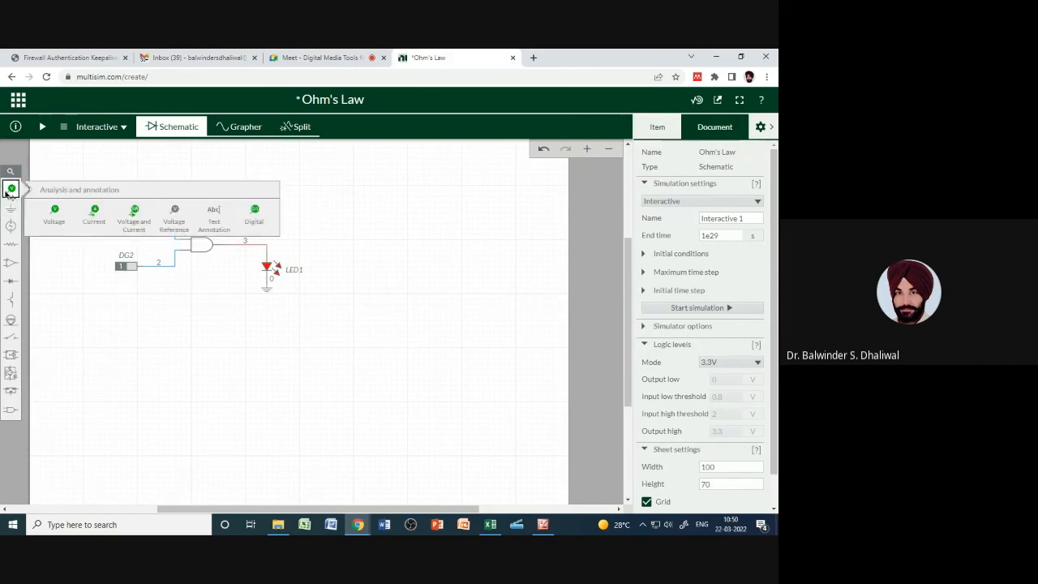
pyautogui.click(258, 227)
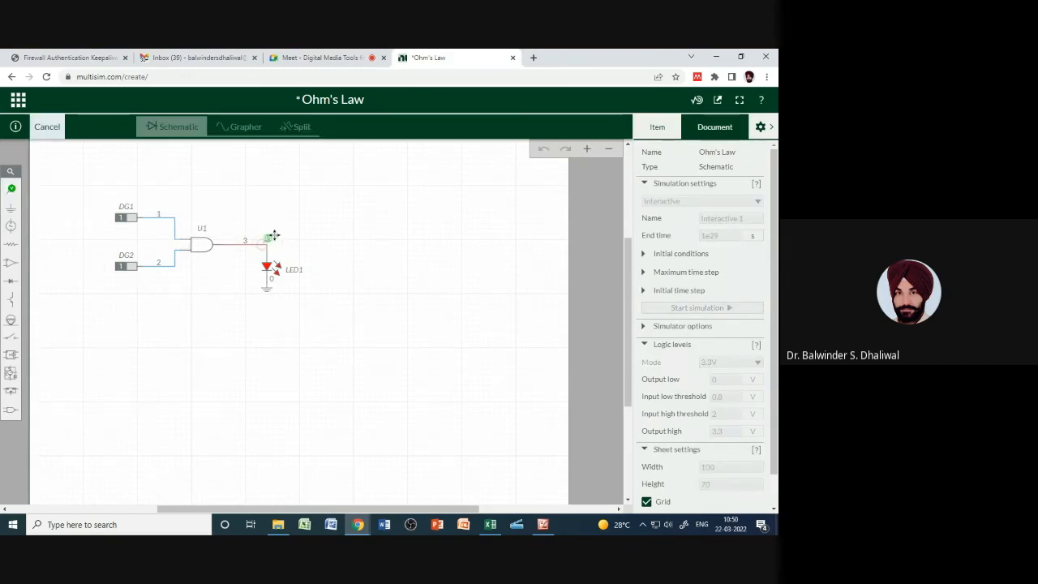
pyautogui.click(270, 237)
pyautogui.click(376, 260)
pyautogui.click(42, 127)
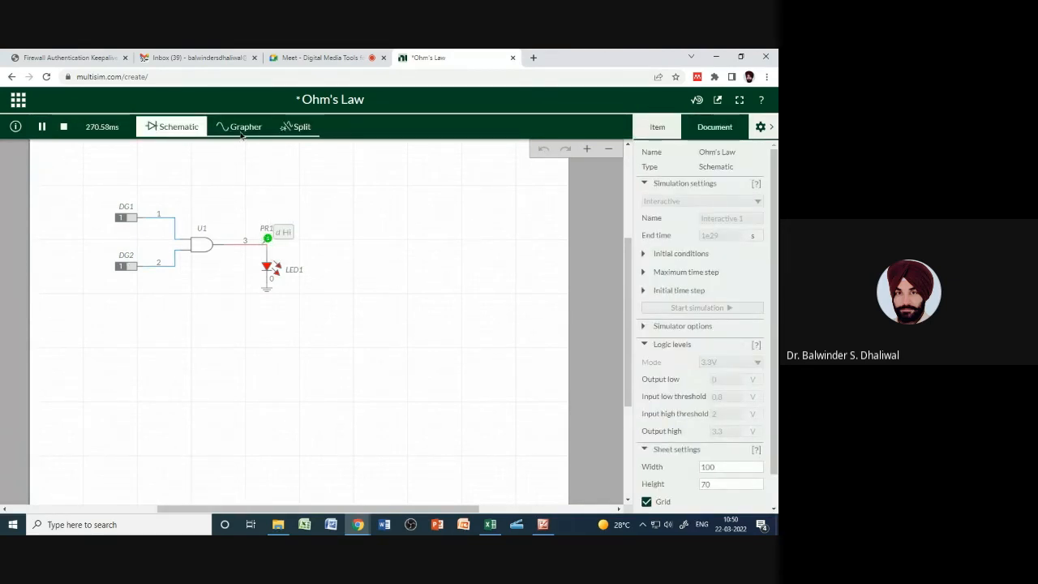
# View the running simulation in the Grapher and then the split view, switch DG2 to 0 and stop the simulation
pyautogui.click(240, 128)
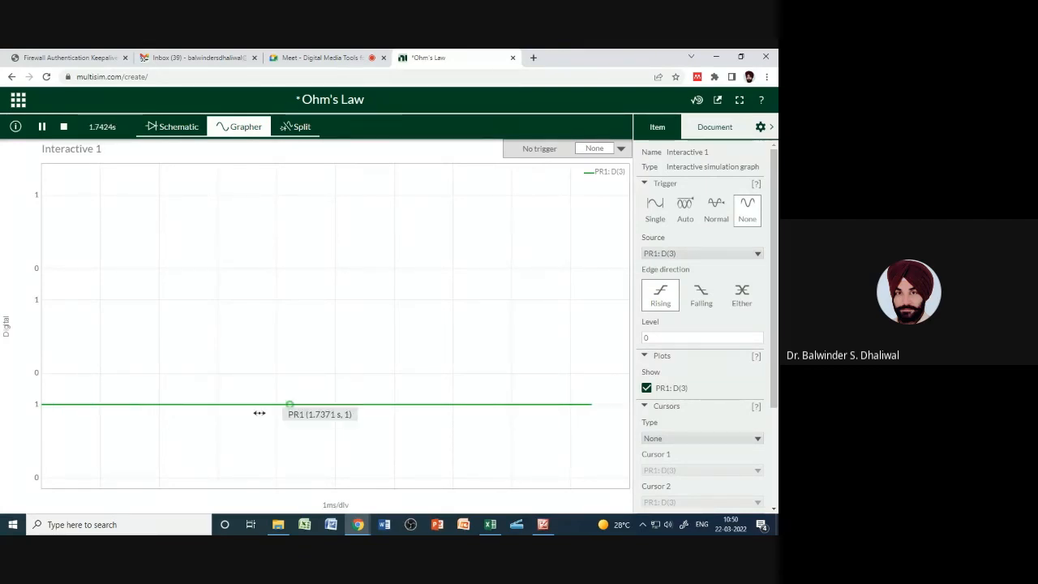
pyautogui.click(296, 126)
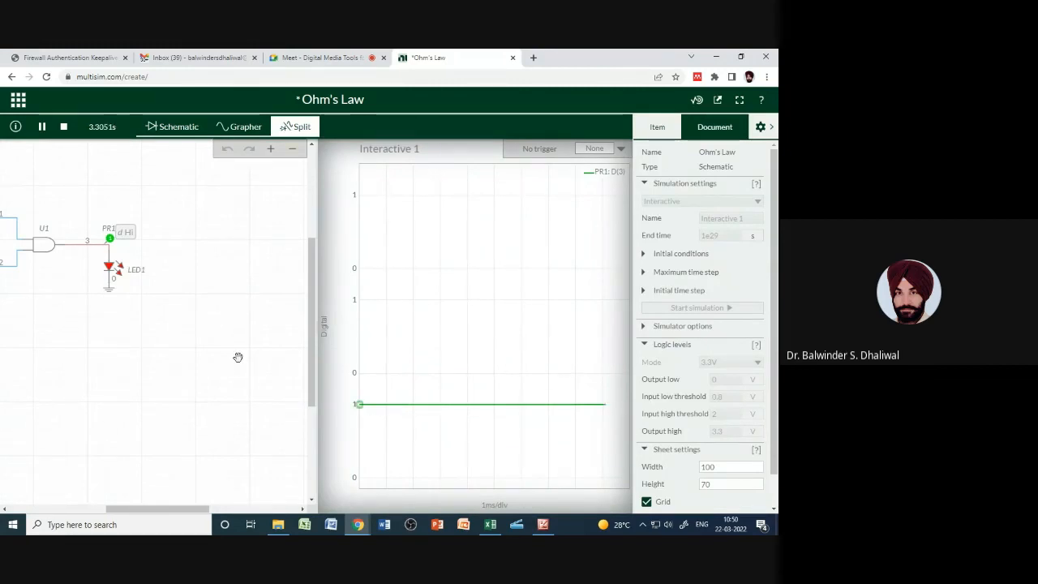
pyautogui.moveTo(32, 383); pyautogui.dragTo(156, 382)
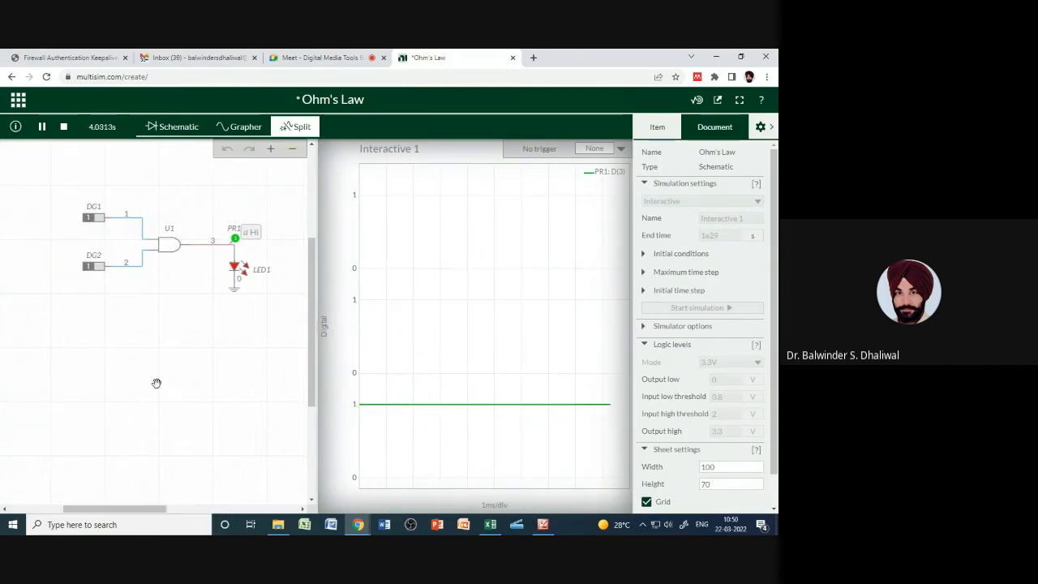
pyautogui.click(101, 268)
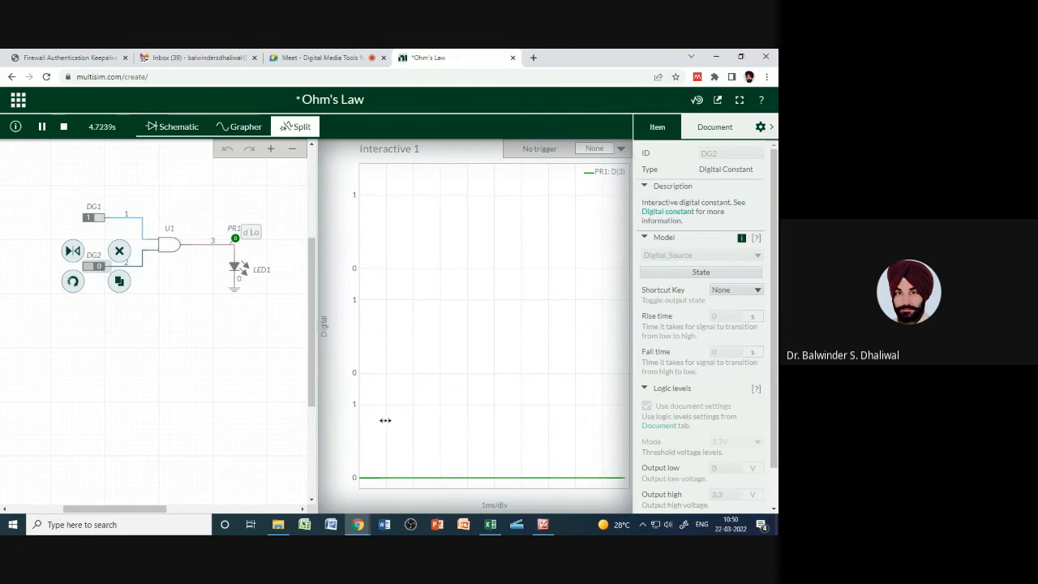
pyautogui.moveTo(379, 480)
pyautogui.click(64, 127)
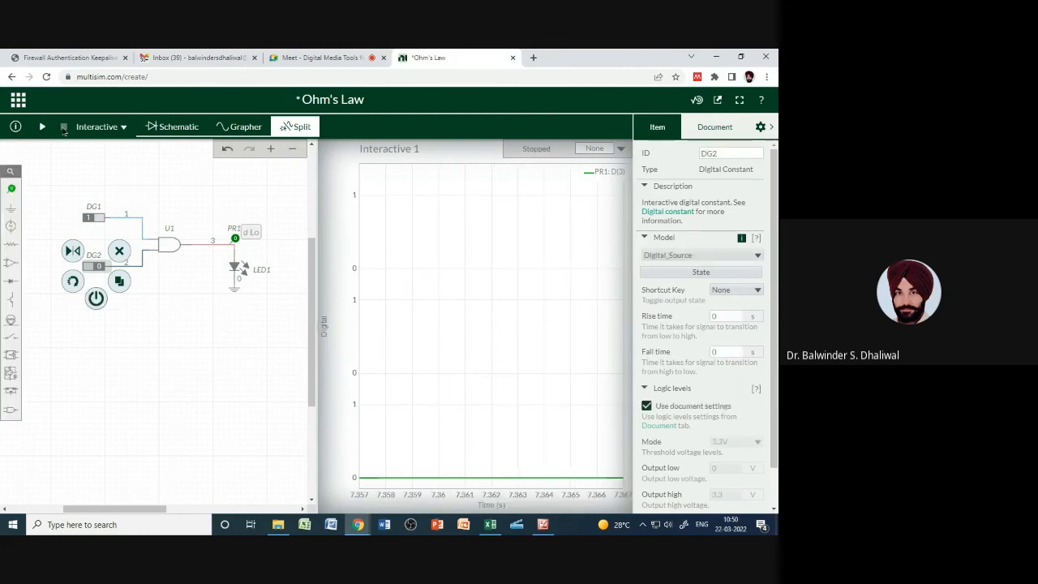
# Place digital probes on the wires from DG1 and DG2 to the AND gate's inputs
pyautogui.click(11, 188)
pyautogui.click(261, 222)
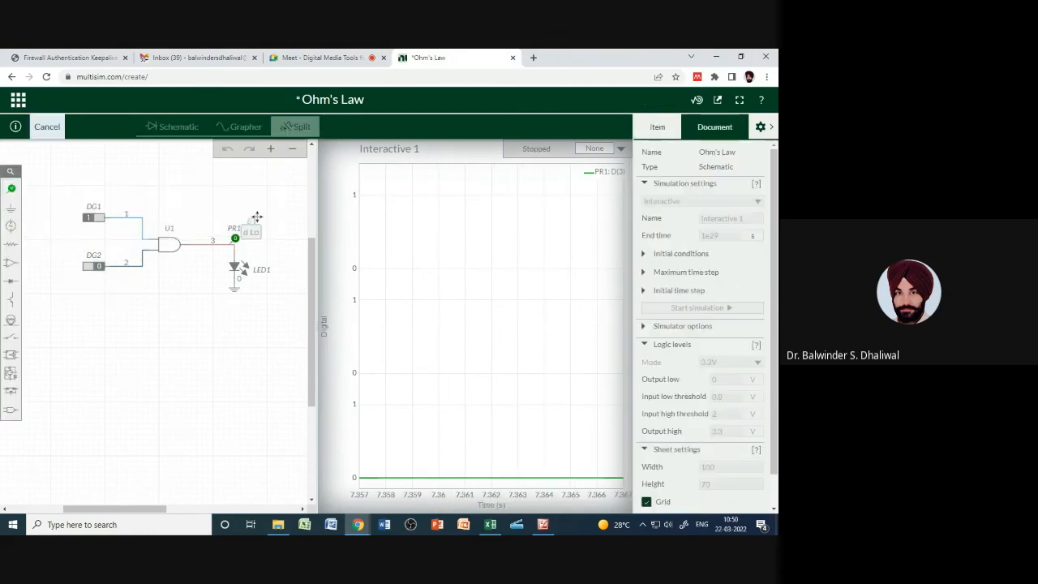
pyautogui.click(141, 206)
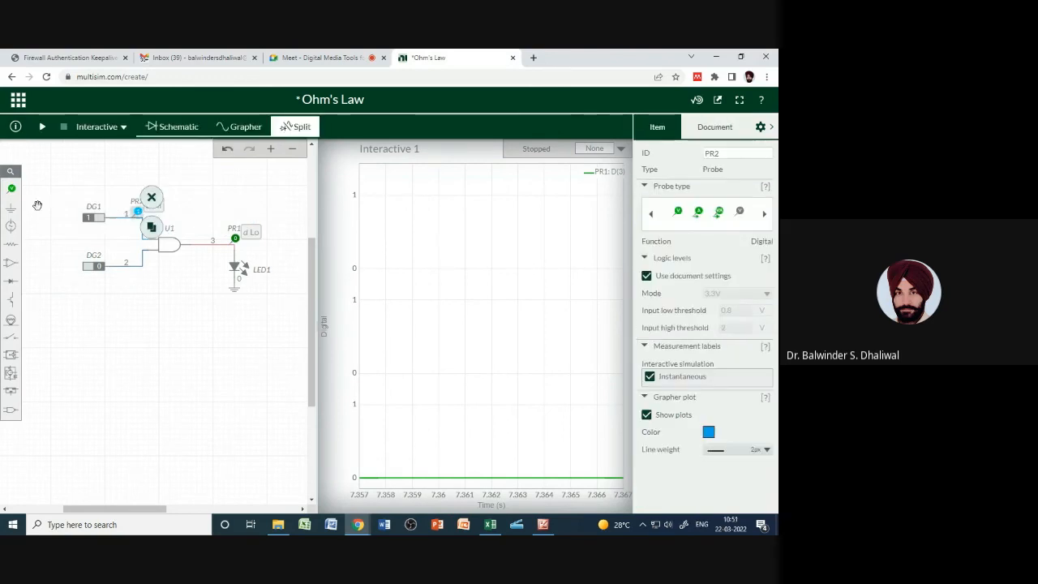
pyautogui.click(12, 188)
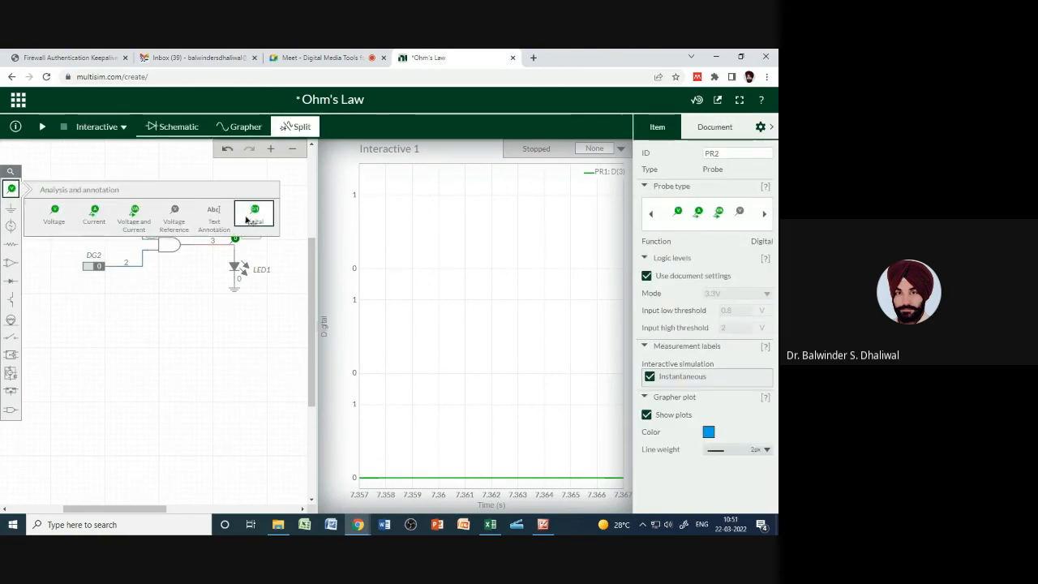
pyautogui.click(262, 221)
pyautogui.click(134, 256)
pyautogui.click(225, 296)
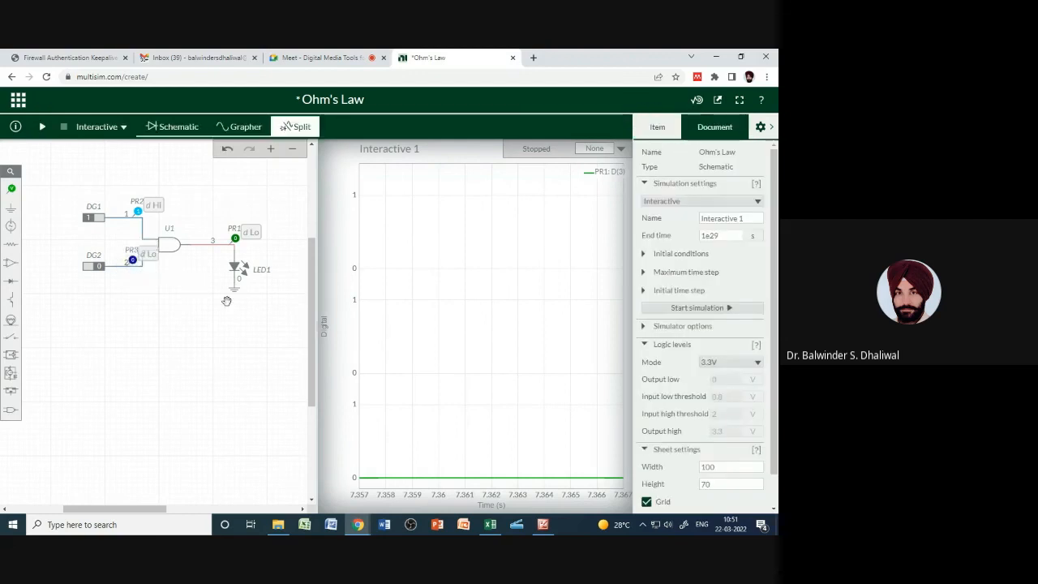
# Run and stop the simulation, and rename the digital constant DG1 as A
pyautogui.click(42, 127)
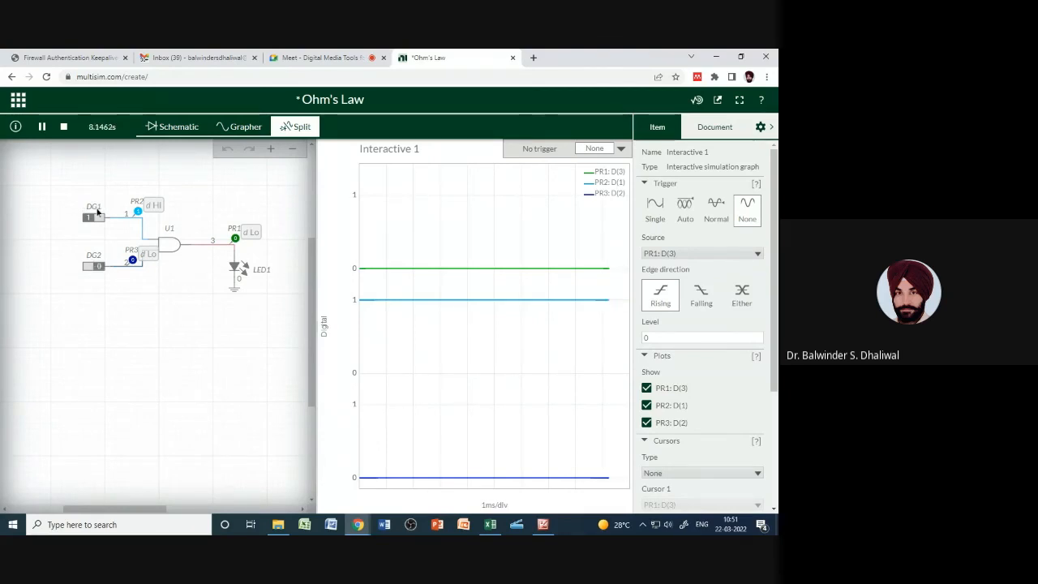
pyautogui.click(63, 127)
pyautogui.click(95, 208)
pyautogui.doubleClick(79, 188)
pyautogui.write('a')
pyautogui.press('BackSpace')
pyautogui.write('A')
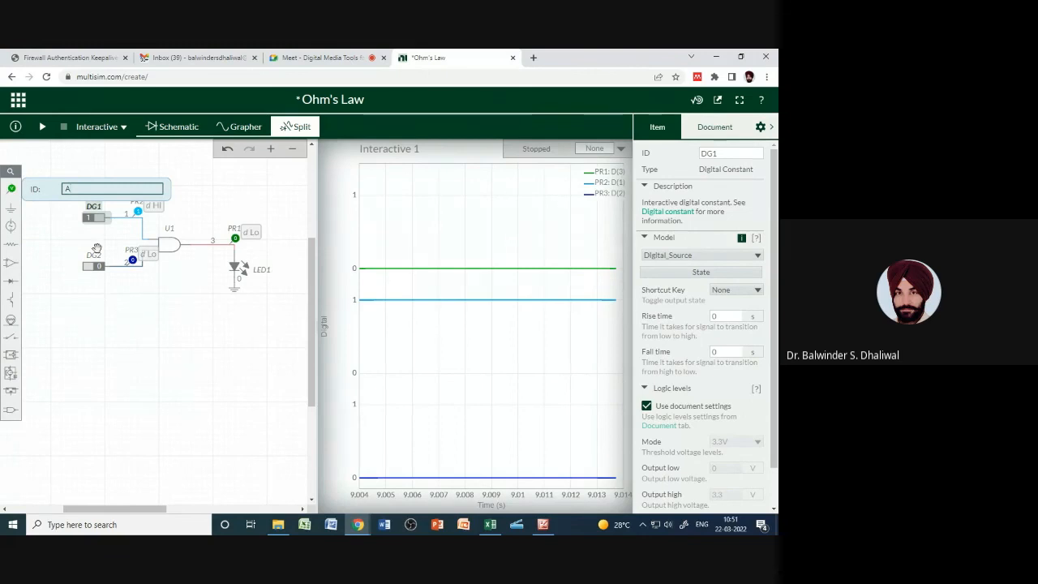
# Rename the digital constant DG2 as B
pyautogui.click(97, 261)
pyautogui.doubleClick(85, 237)
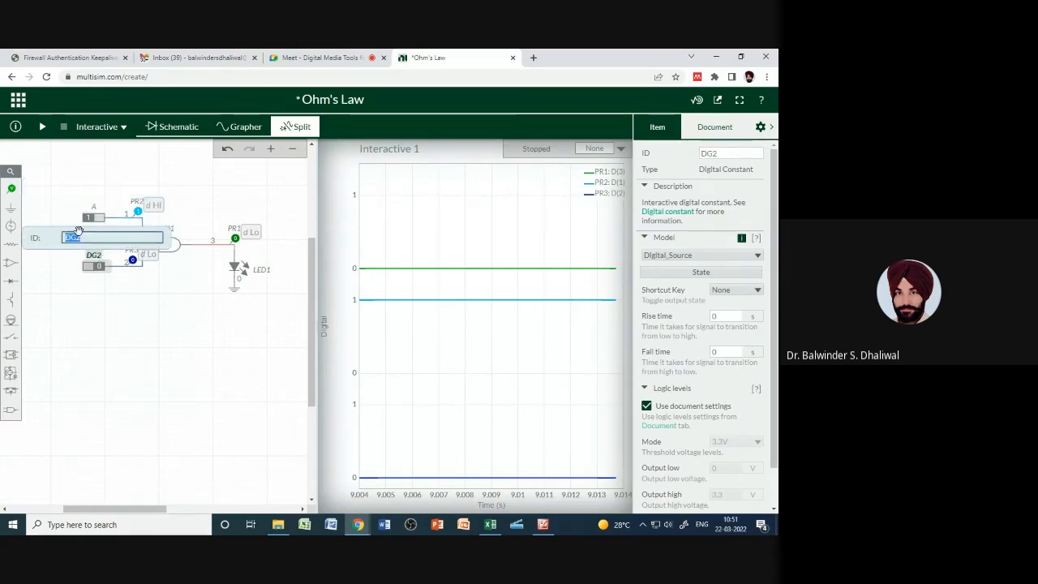
pyautogui.write('B')
pyautogui.click(113, 299)
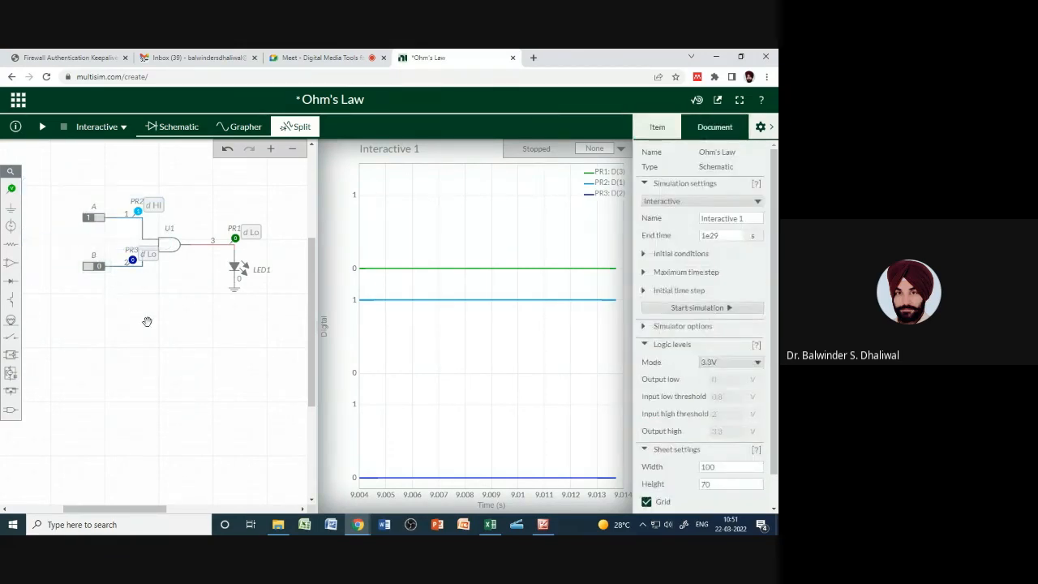
# Run and stop the simulation, and rename the probes on the wires from A and B as I1 and I2
pyautogui.click(42, 126)
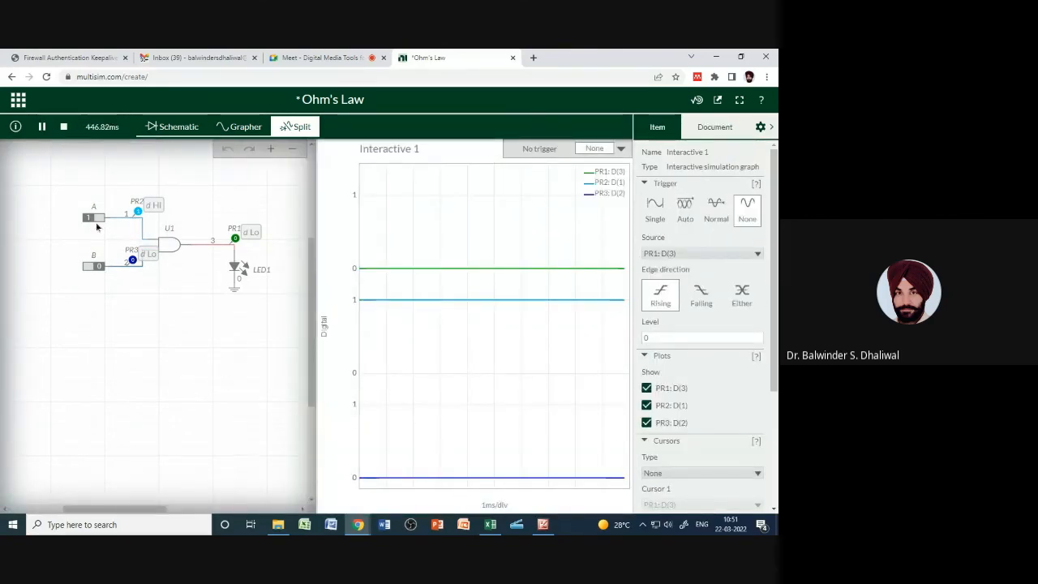
pyautogui.click(138, 205)
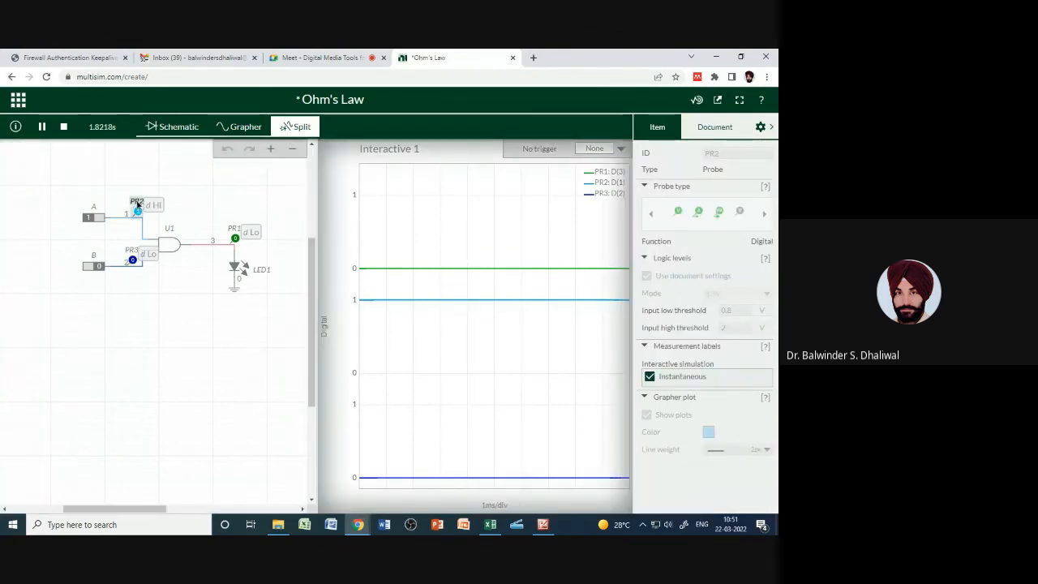
pyautogui.click(64, 127)
pyautogui.doubleClick(137, 201)
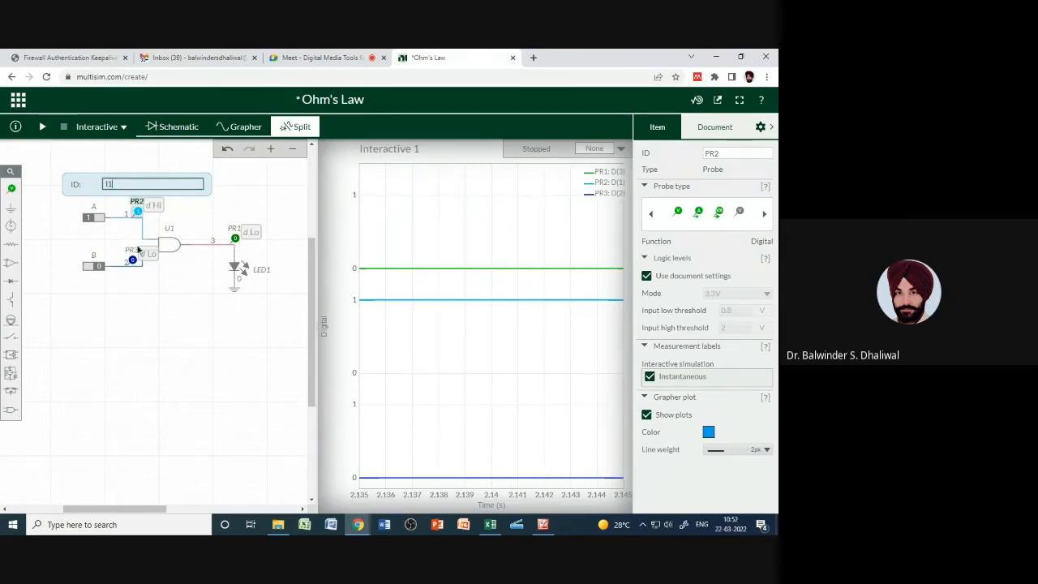
pyautogui.click(133, 257)
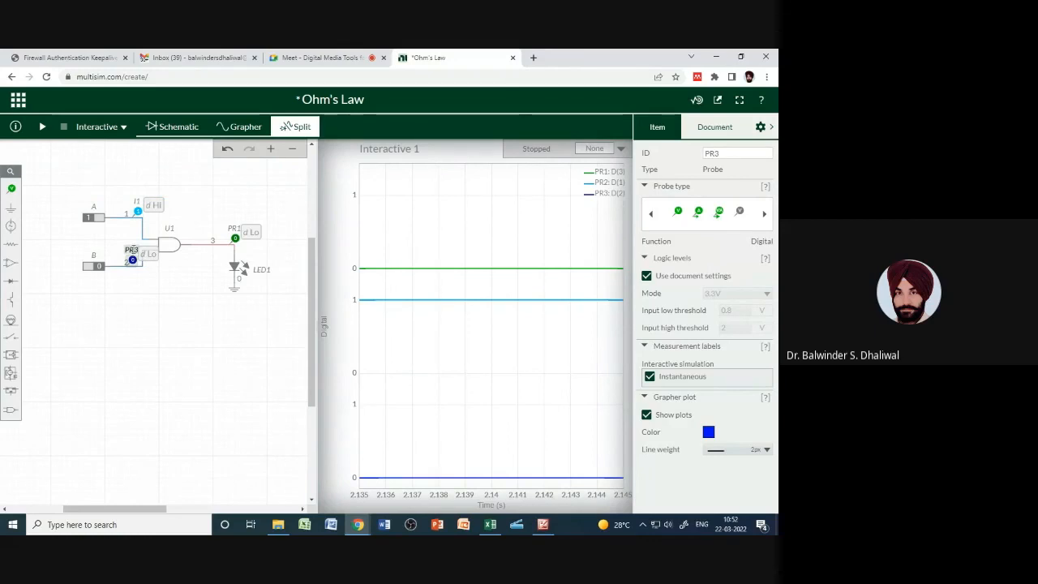
pyautogui.doubleClick(132, 258)
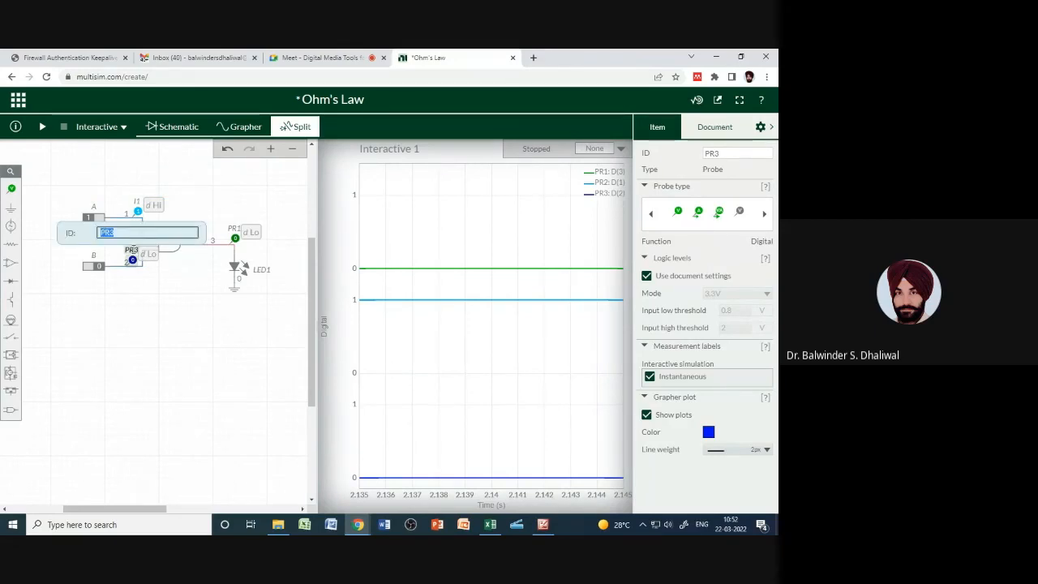
# Rename the probe on the AND gate's output wire as O
pyautogui.click(235, 235)
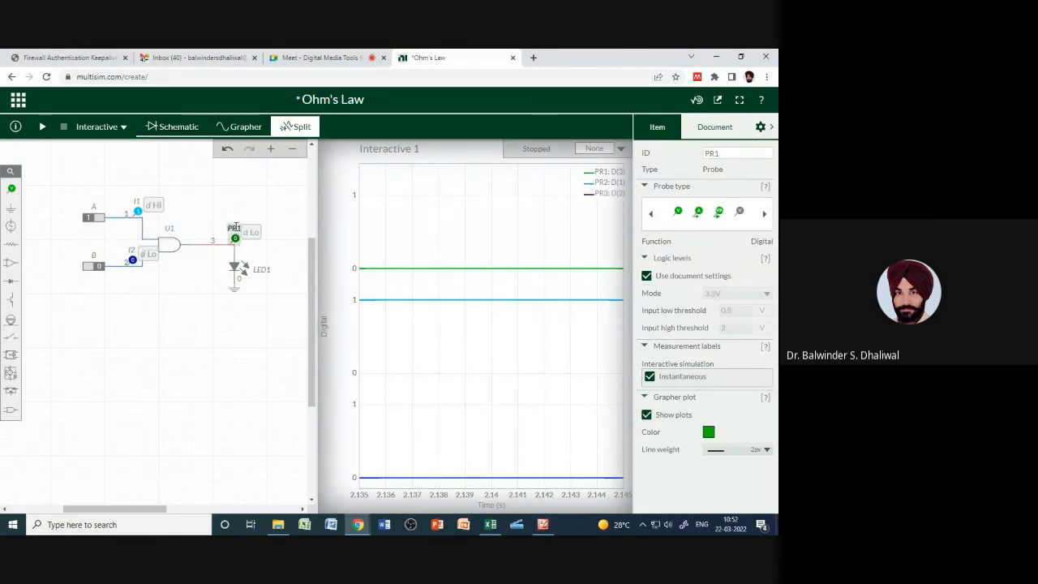
pyautogui.doubleClick(235, 228)
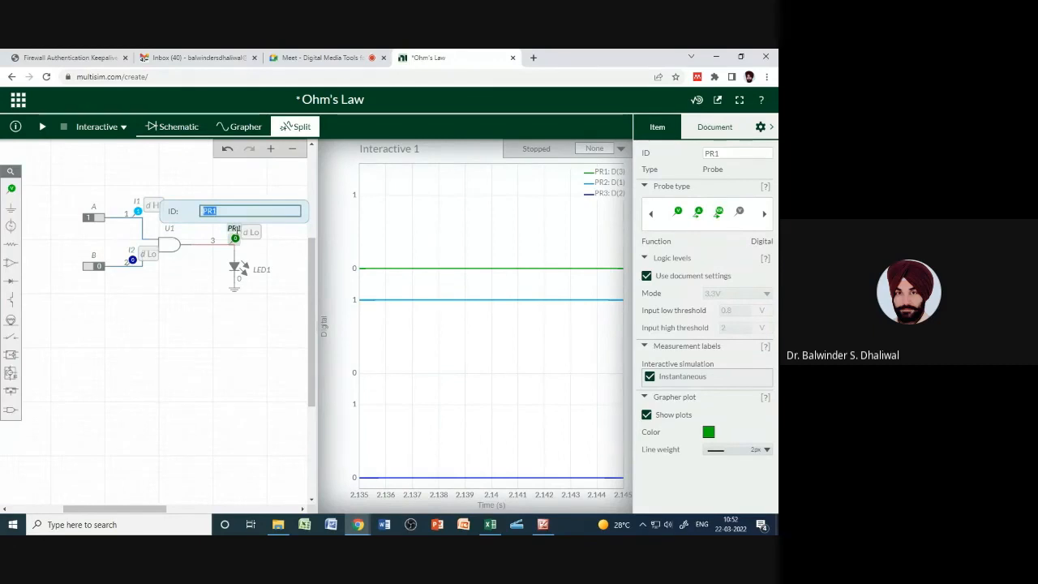
pyautogui.write('O')
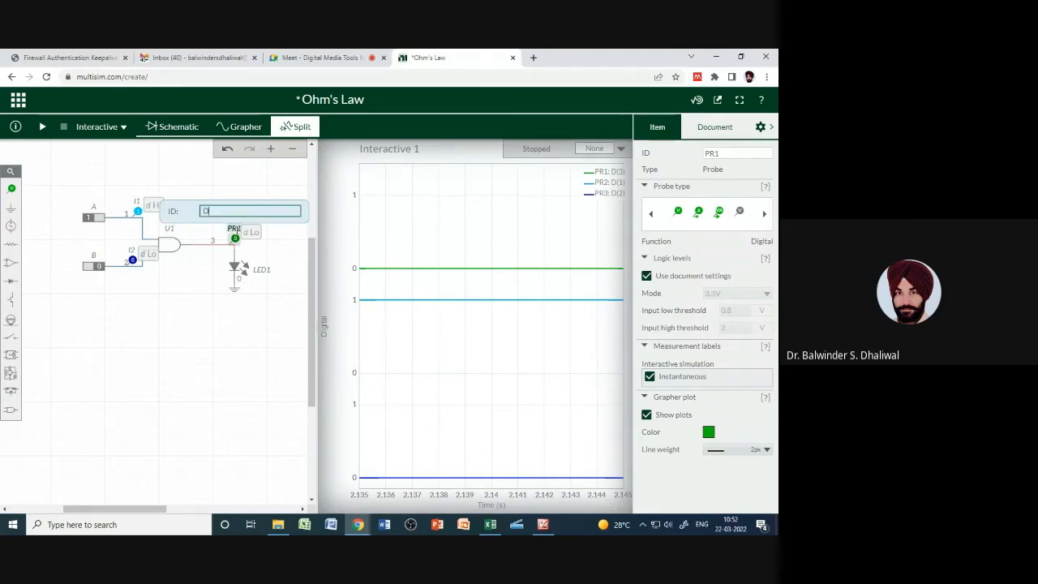
pyautogui.click(167, 317)
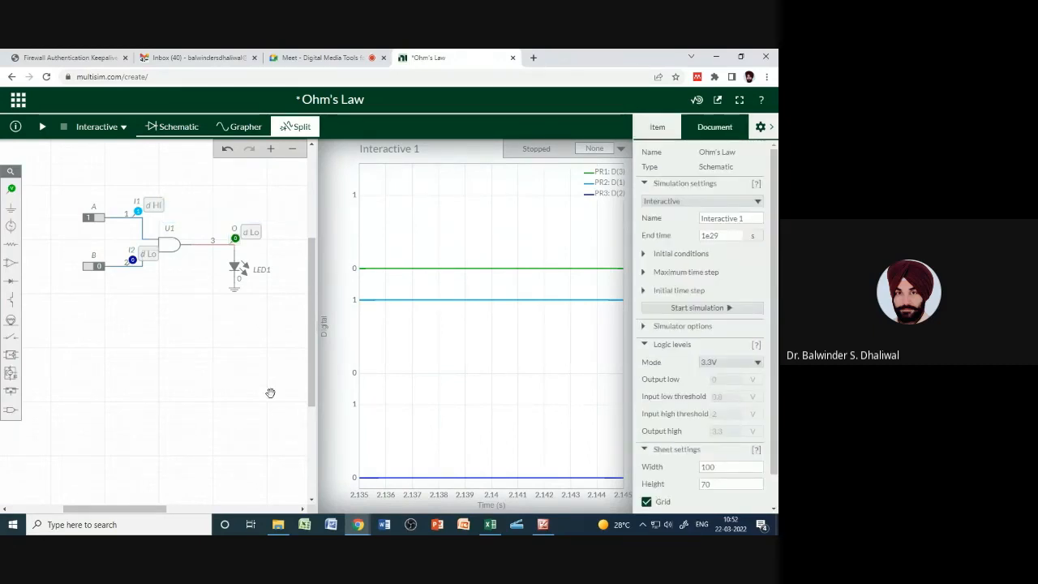
# Run the simulation with A at 1, switch B to 1 and select the output probe O to inspect it
pyautogui.click(42, 127)
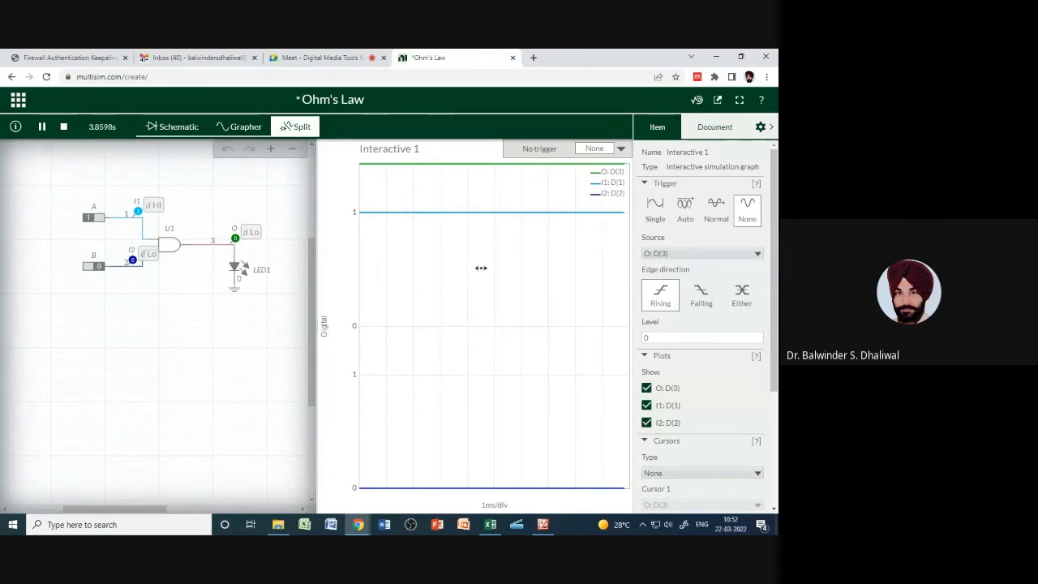
pyautogui.click(94, 270)
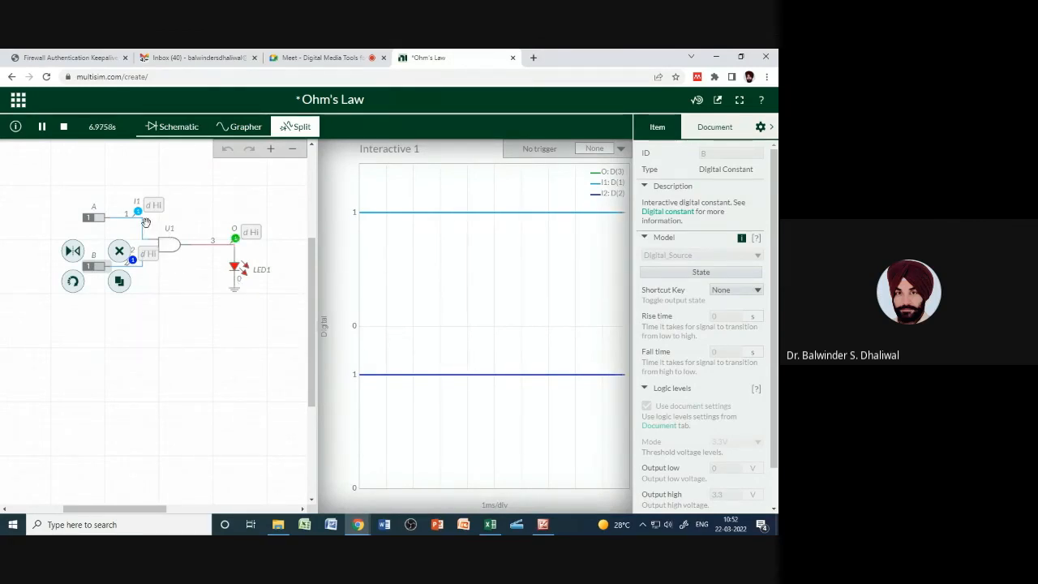
pyautogui.click(235, 238)
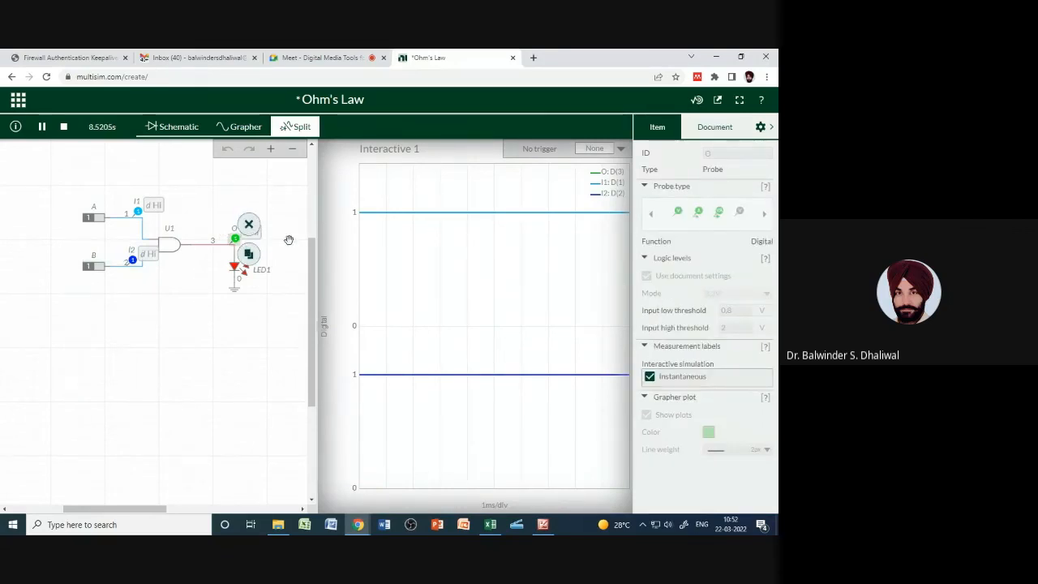
pyautogui.click(273, 235)
pyautogui.click(248, 234)
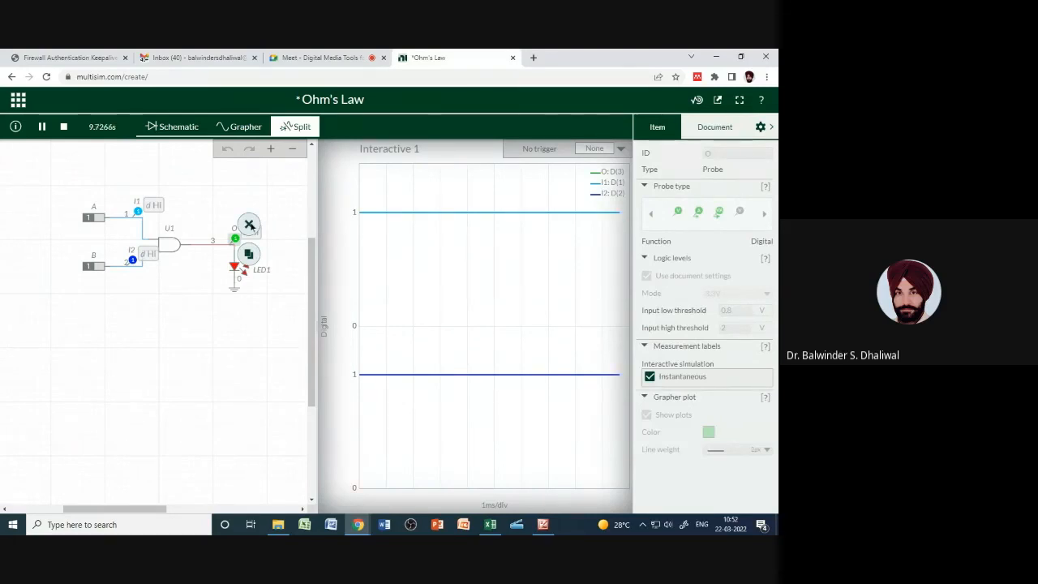
# Stop the simulation and replace output probe O with a new digital probe on the wire between the AND gate and the LED
pyautogui.click(64, 126)
pyautogui.click(248, 227)
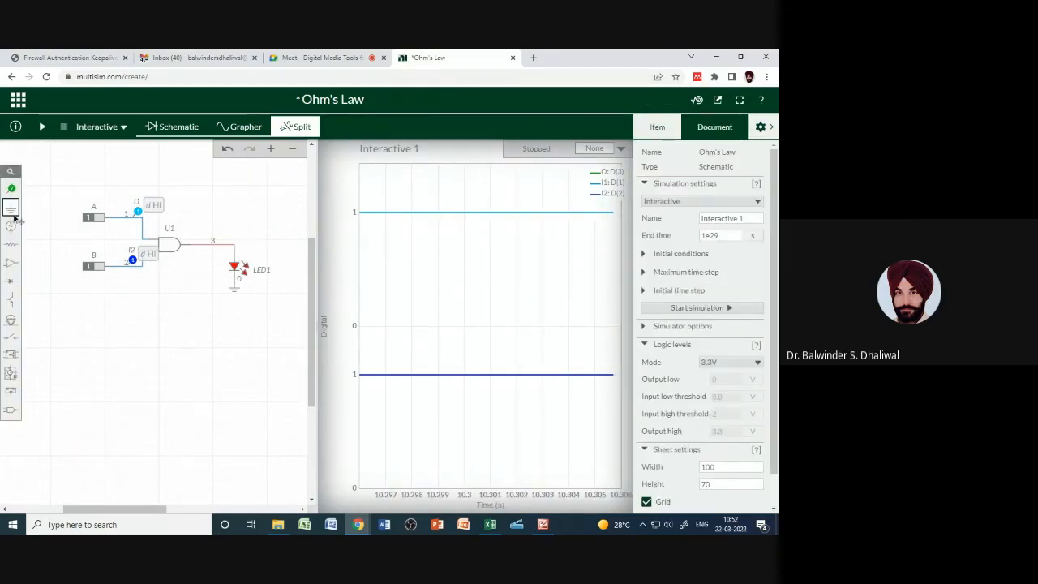
pyautogui.click(14, 193)
pyautogui.click(253, 212)
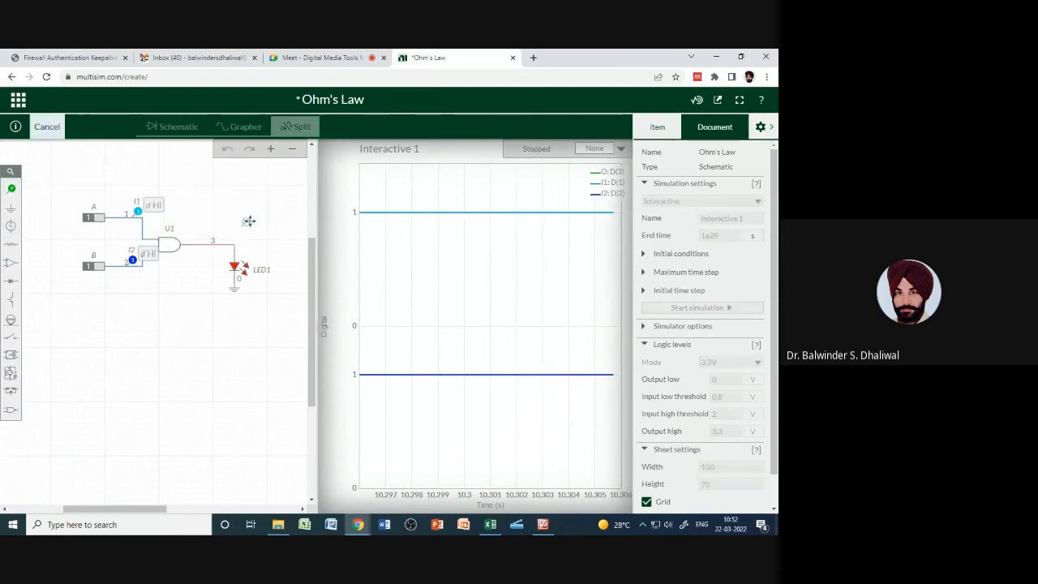
pyautogui.click(237, 237)
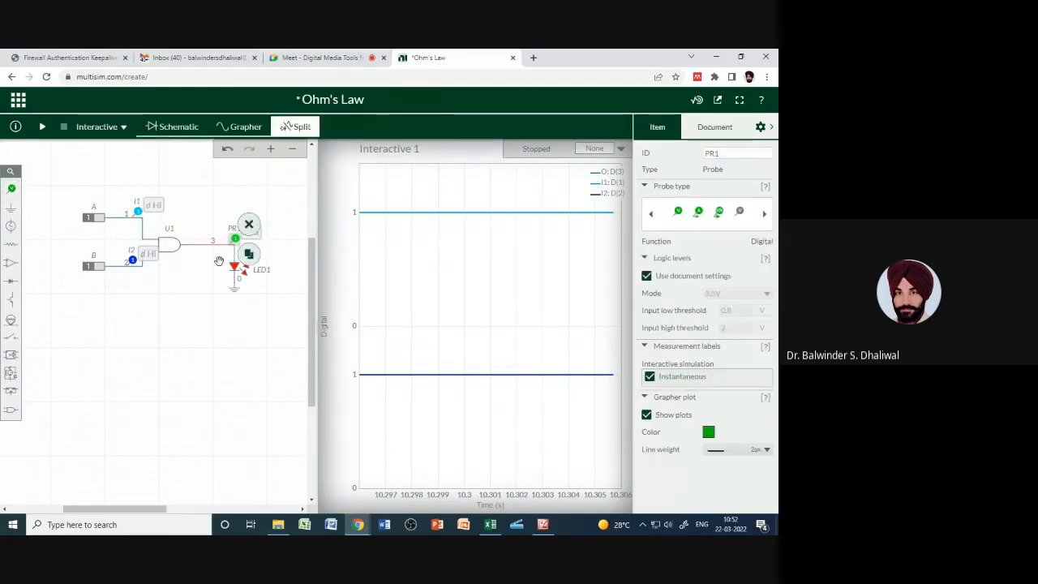
pyautogui.click(161, 310)
# Run the simulation, set inputs A and B to 0, switch B to 1 and stop the simulation
pyautogui.click(42, 127)
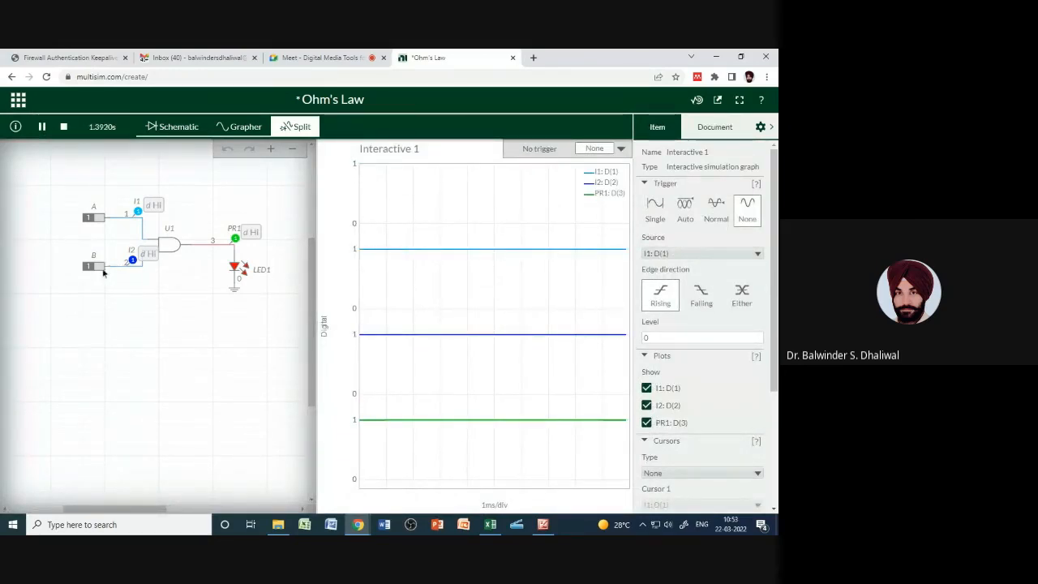
pyautogui.click(99, 265)
pyautogui.click(99, 217)
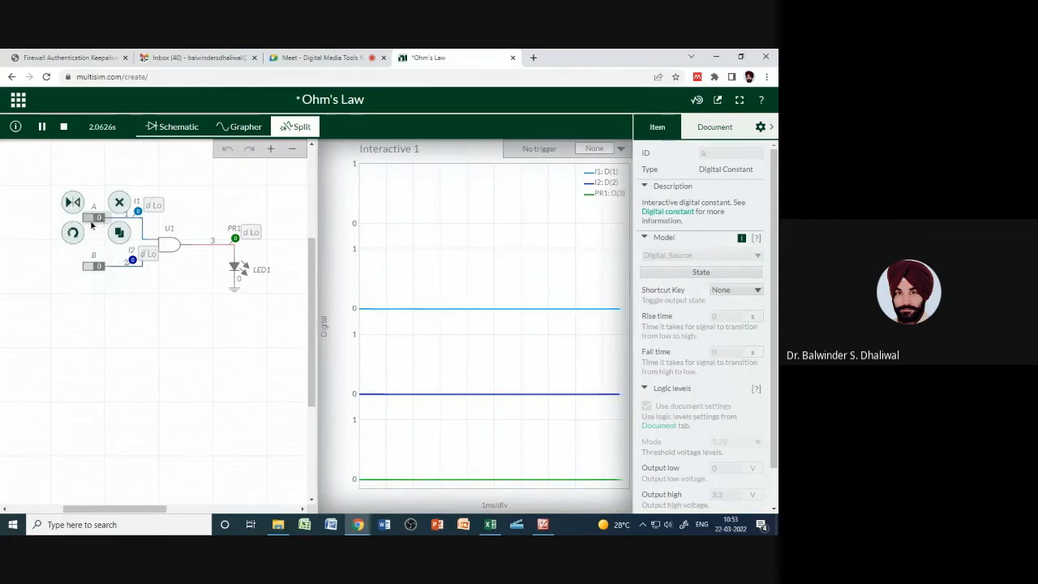
pyautogui.click(93, 266)
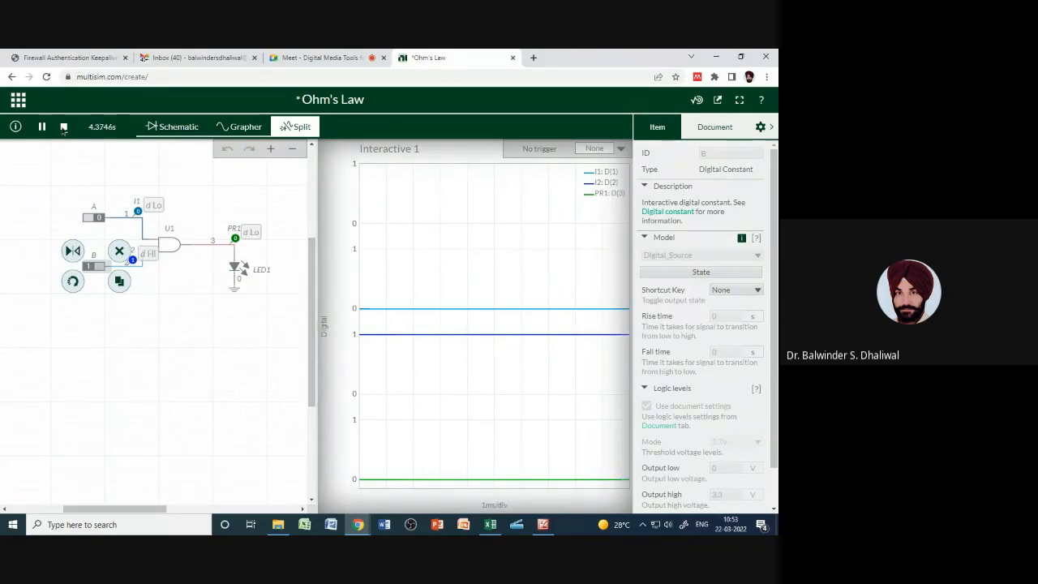
pyautogui.click(63, 128)
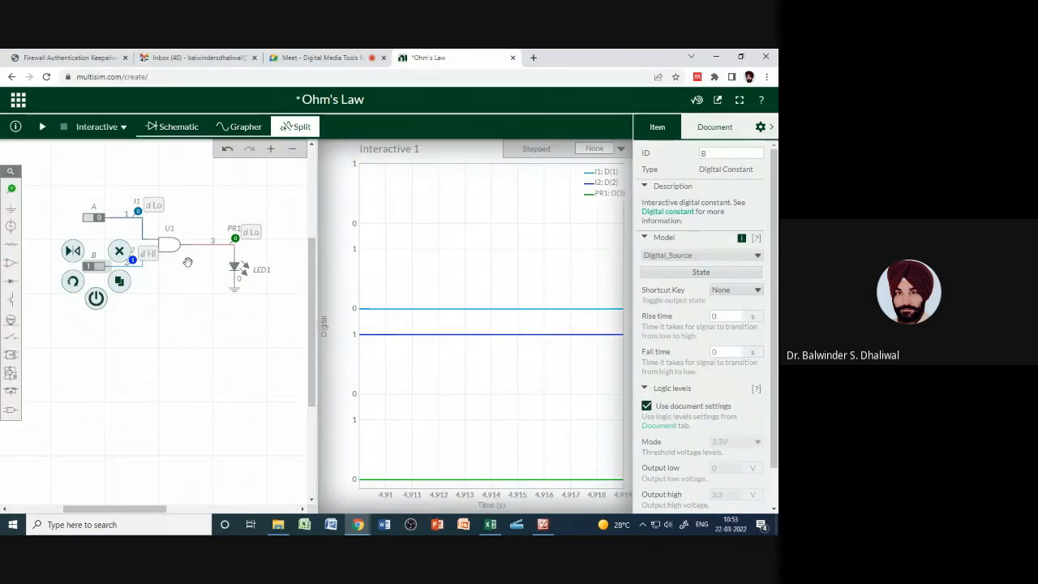
# Return to the schematic-only view and delete the wire connecting input A to the AND gate
pyautogui.click(172, 127)
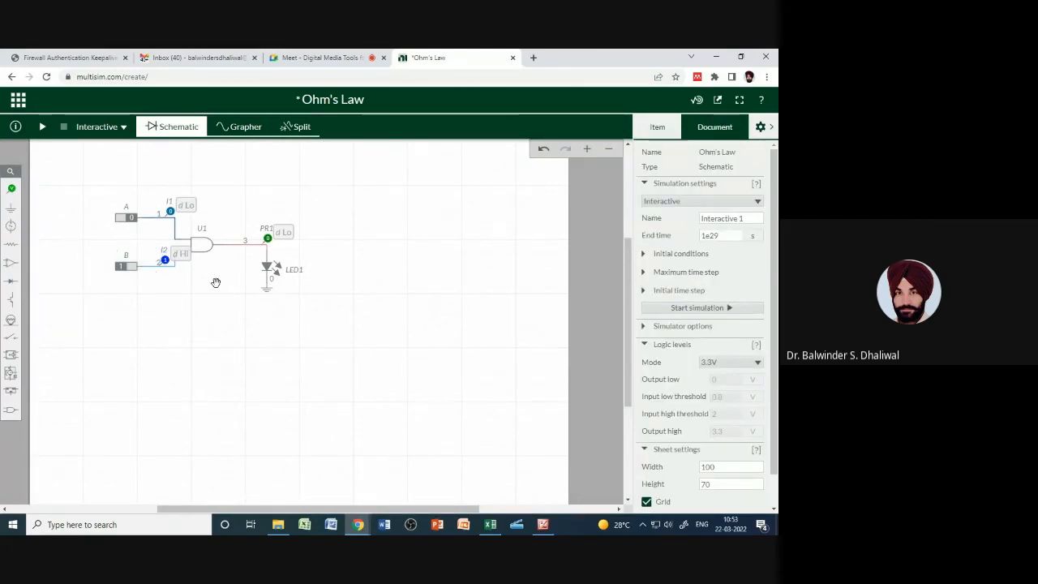
pyautogui.click(175, 232)
pyautogui.press('Delete')
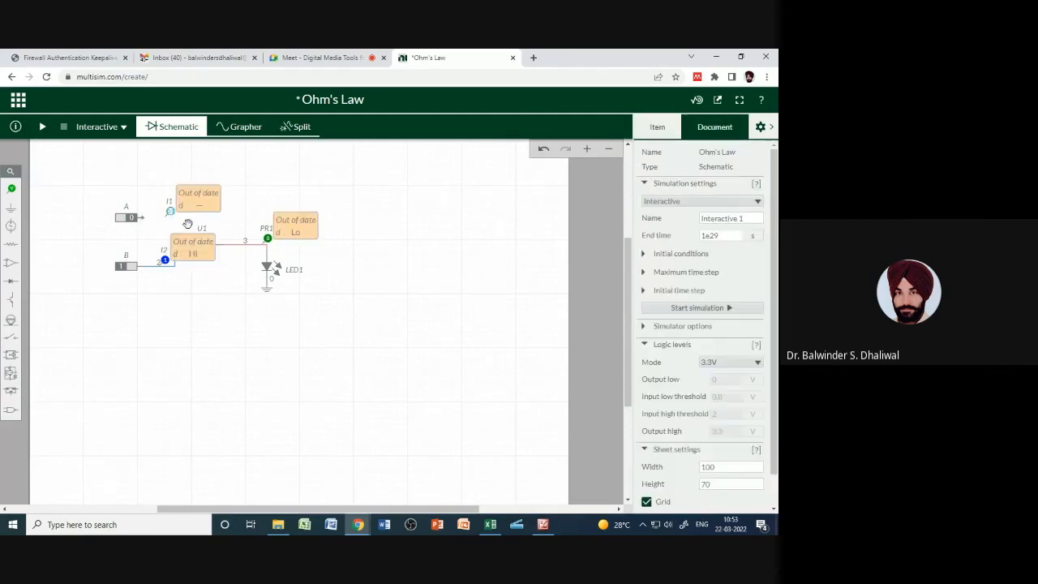
# Delete the AND gate's output wire, the LED, its digital probe and the wire connecting input B to the gate
pyautogui.click(242, 246)
pyautogui.click(276, 235)
pyautogui.click(272, 266)
pyautogui.click(291, 240)
pyautogui.click(267, 239)
pyautogui.click(280, 224)
pyautogui.click(153, 265)
pyautogui.click(191, 240)
pyautogui.click(220, 241)
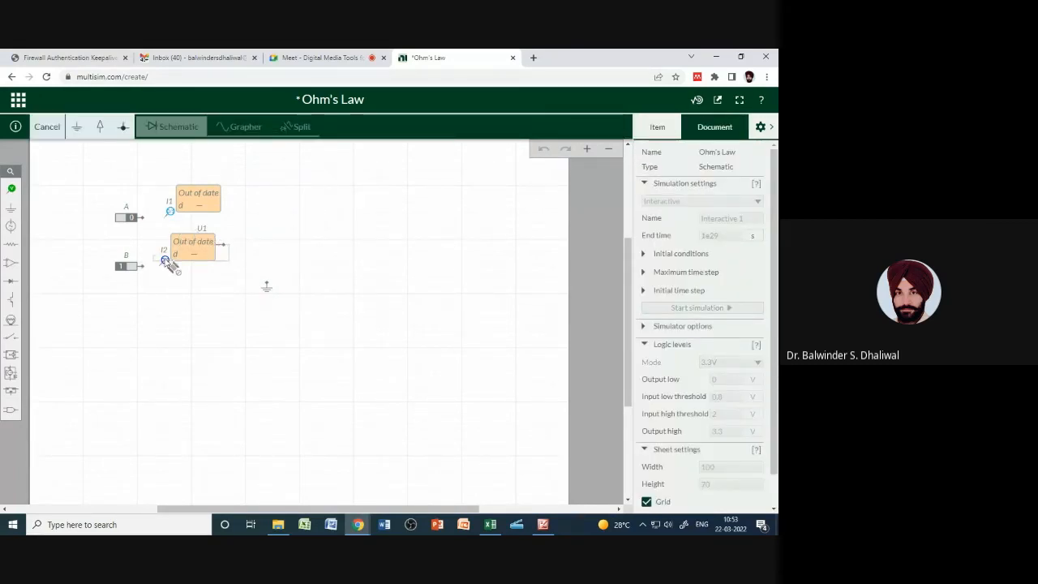
pyautogui.press('Escape')
# Delete the digital inputs B and A together with probe I1
pyautogui.click(132, 266)
pyautogui.click(153, 251)
pyautogui.click(131, 215)
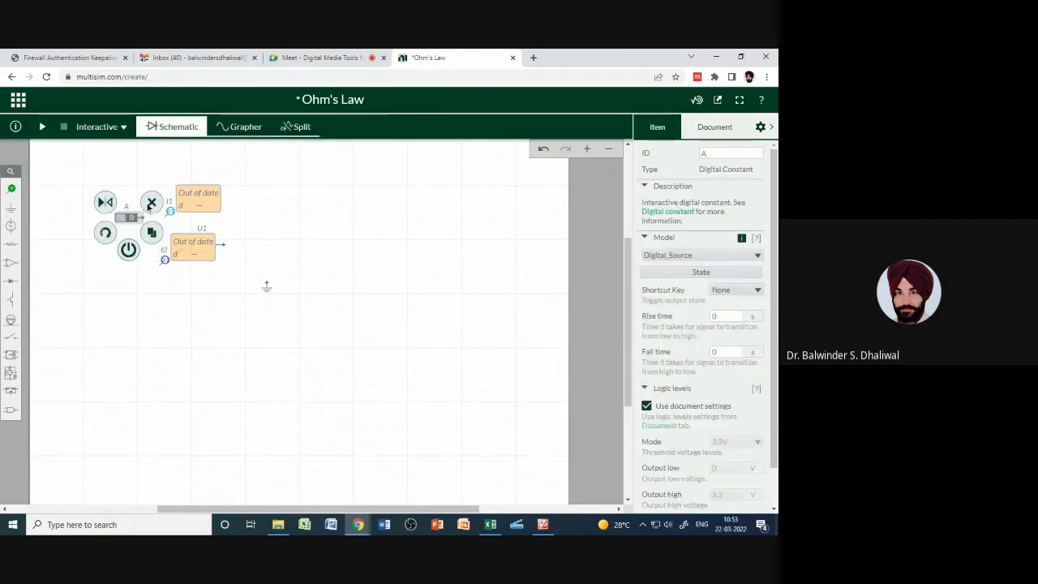
pyautogui.click(150, 204)
pyautogui.click(171, 211)
pyautogui.click(184, 199)
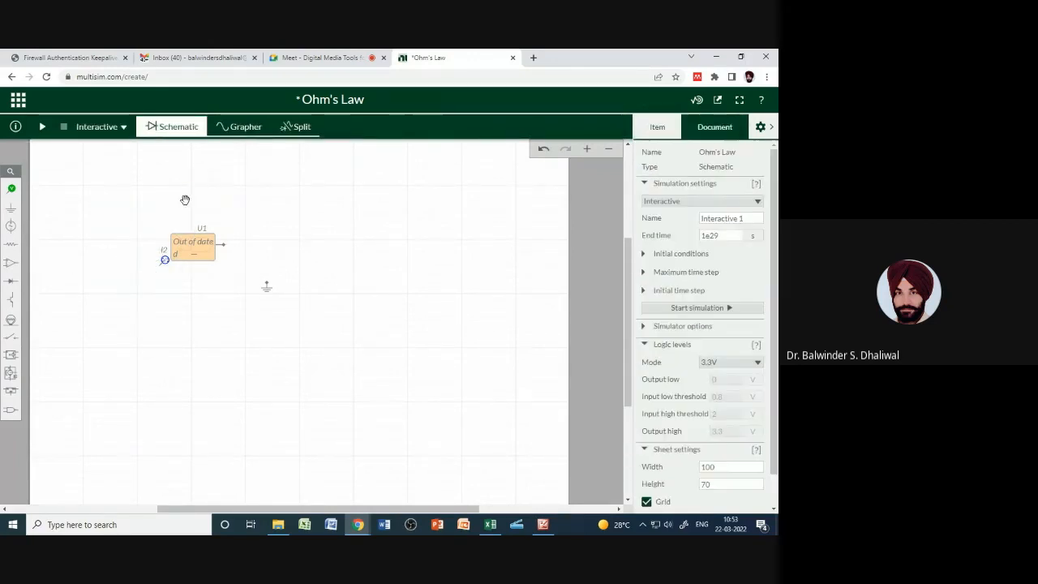
# Clear the rest of the schematic by deleting probe I2, the AND gate and the ground
pyautogui.click(165, 258)
pyautogui.click(176, 244)
pyautogui.click(212, 248)
pyautogui.click(235, 228)
pyautogui.click(269, 287)
pyautogui.click(280, 272)
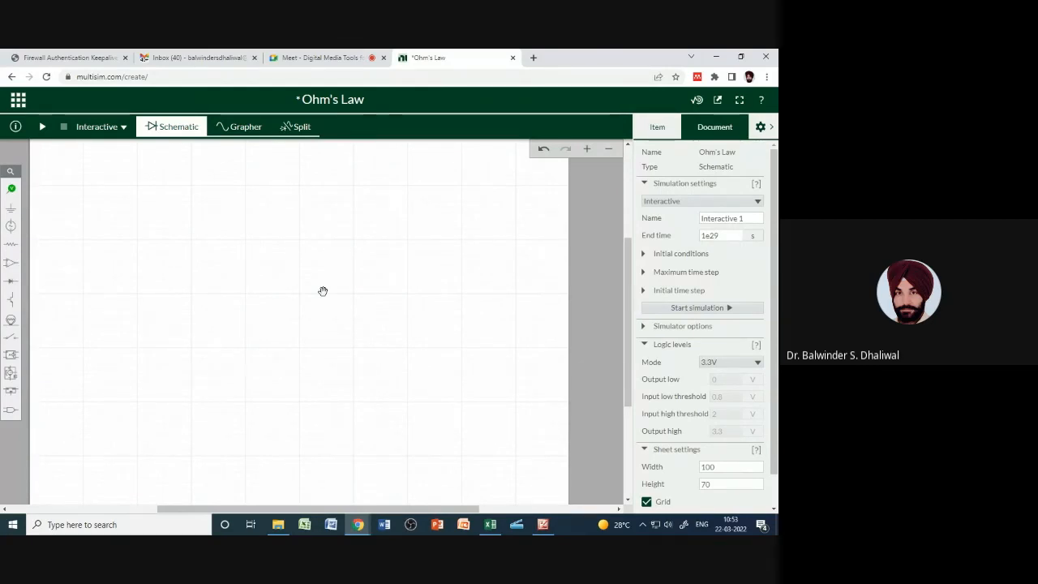
# Place a 2-input XOR gate on the empty schematic and a 2-input AND gate directly below it
pyautogui.click(11, 410)
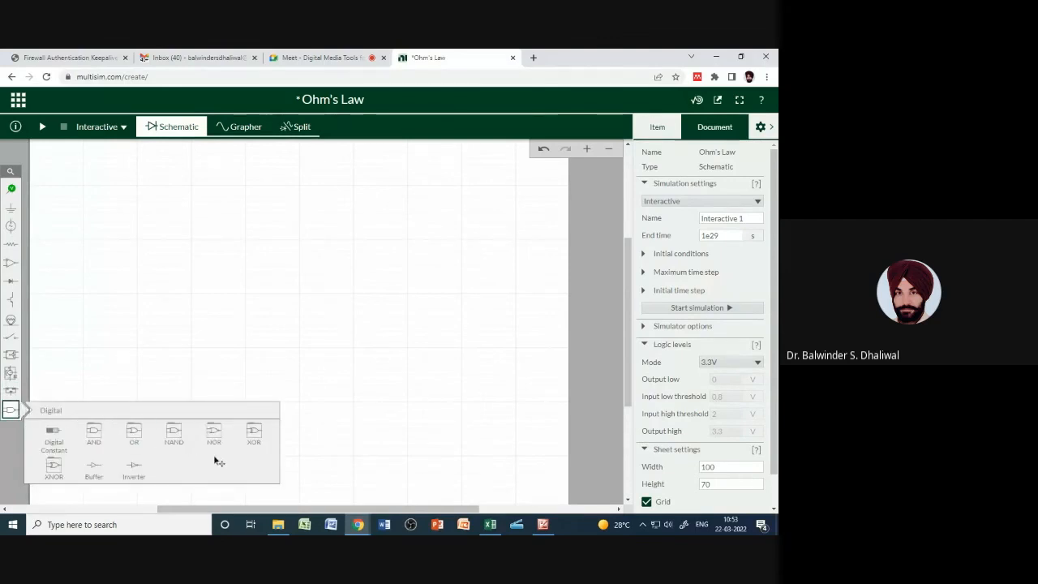
pyautogui.click(252, 437)
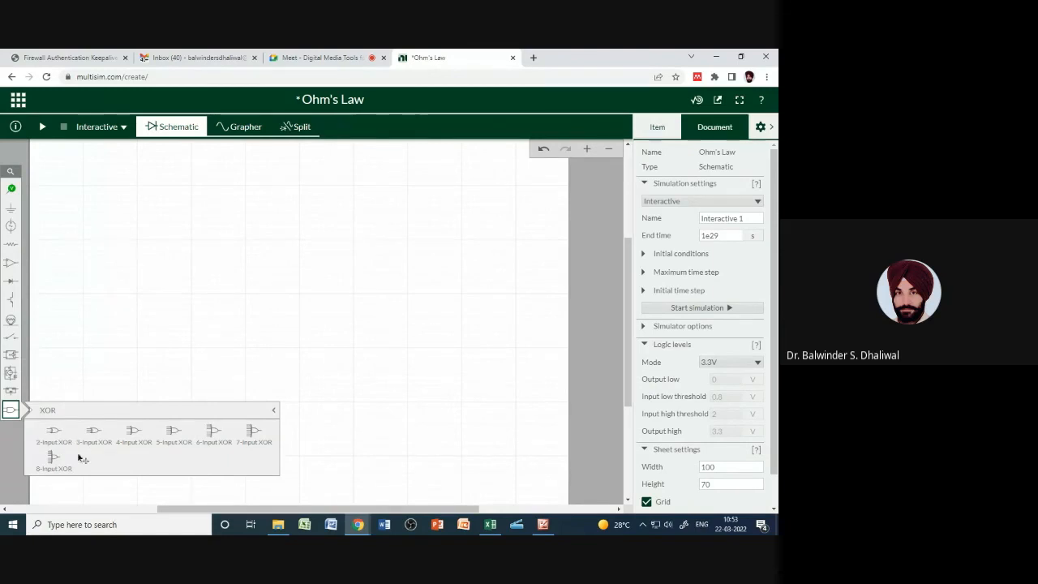
pyautogui.moveTo(51, 442); pyautogui.dragTo(233, 233)
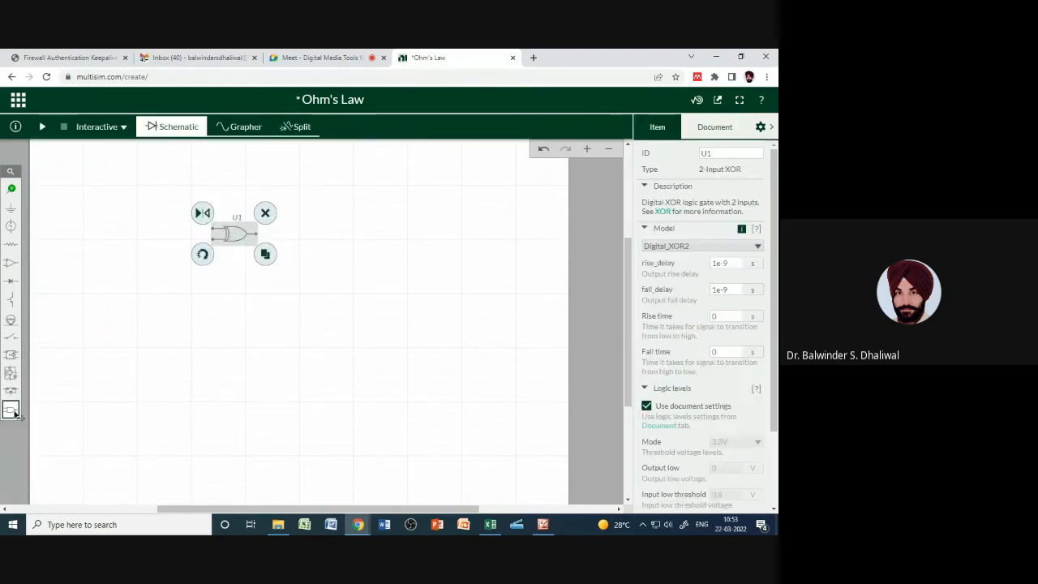
pyautogui.moveTo(11, 409)
pyautogui.click(95, 434)
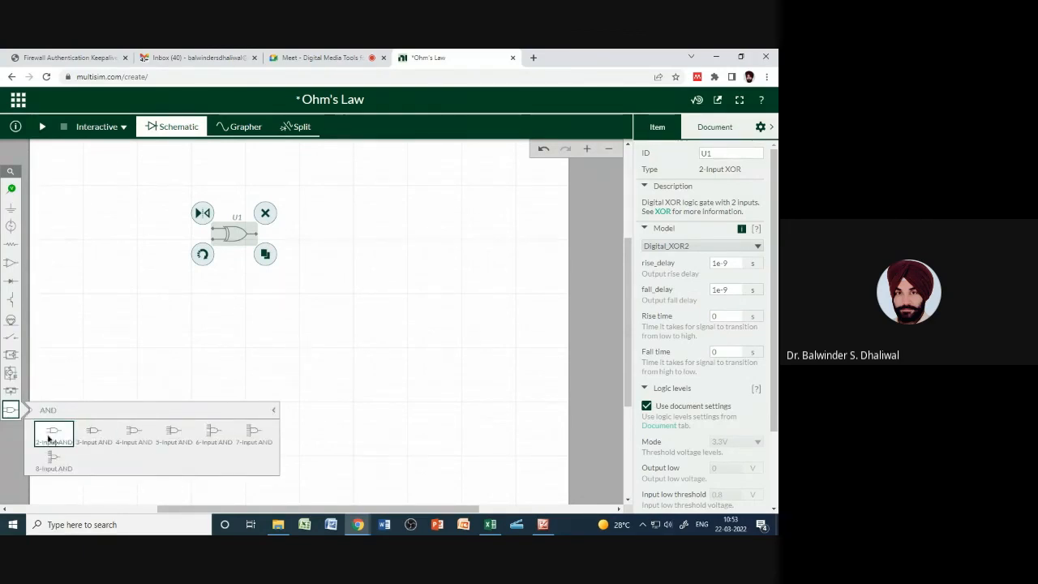
pyautogui.moveTo(51, 433); pyautogui.dragTo(254, 298)
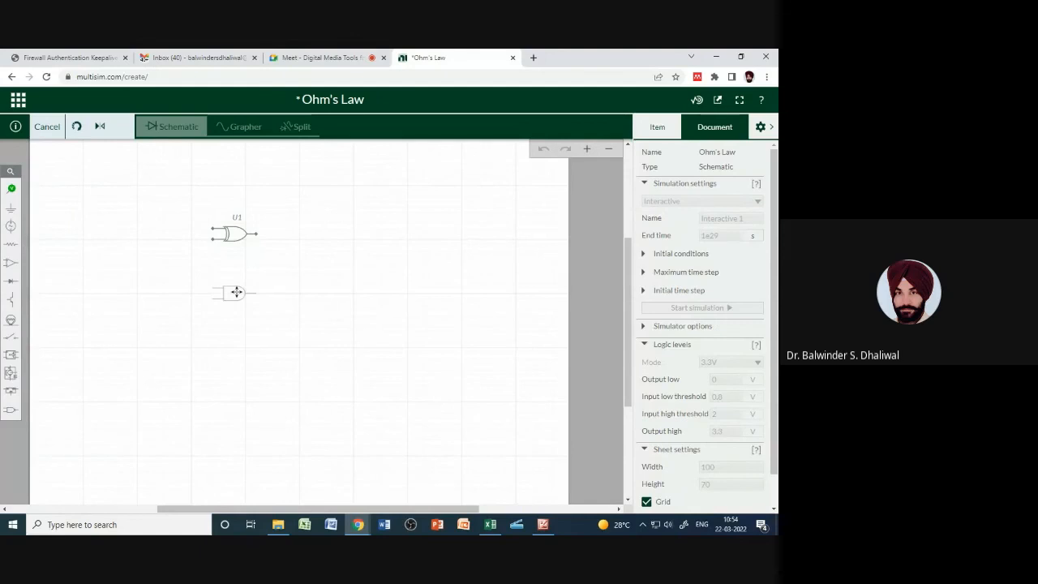
pyautogui.click(235, 293)
pyautogui.click(279, 337)
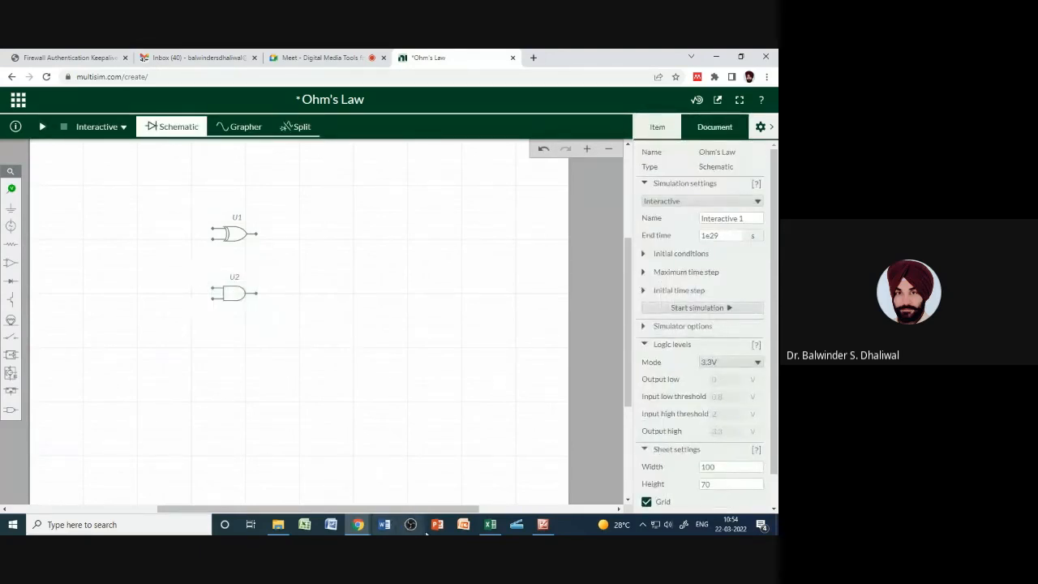
# Look through the circuit pictures in Microsoft Office Picture Manager, then return to the Multisim Live schematic
pyautogui.click(543, 525)
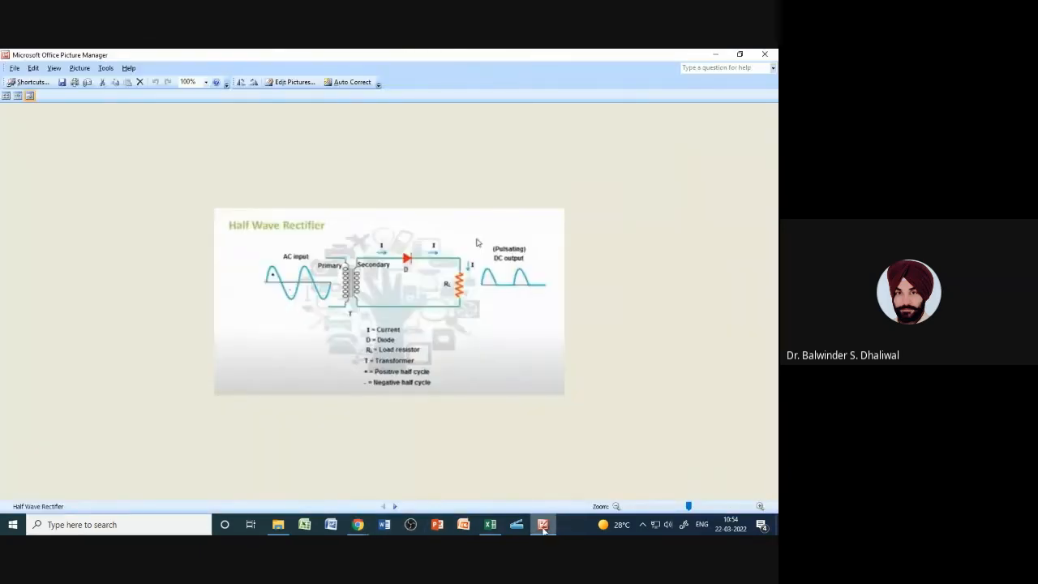
pyautogui.click(393, 506)
pyautogui.click(394, 506)
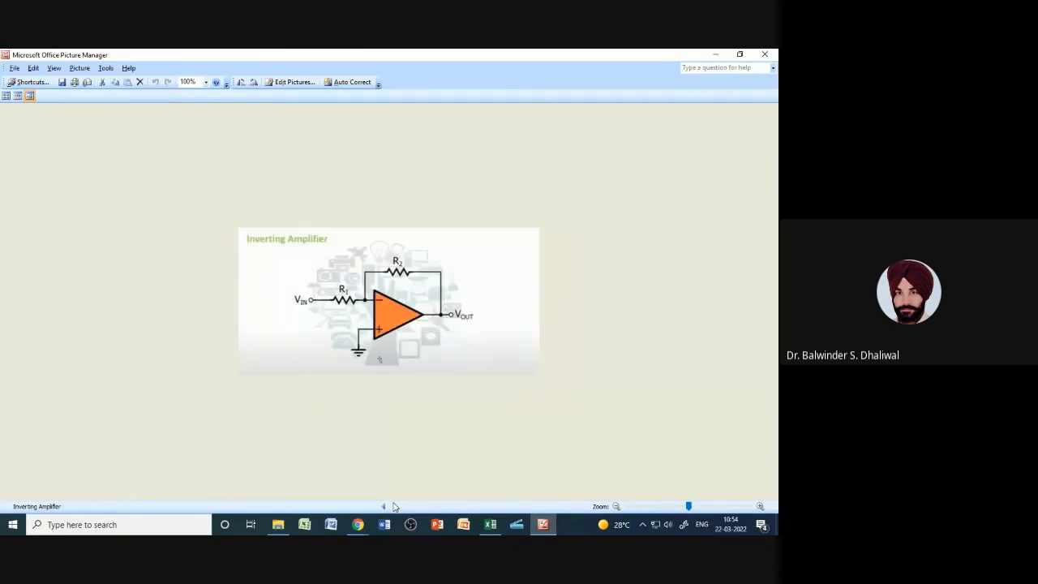
pyautogui.moveTo(358, 527)
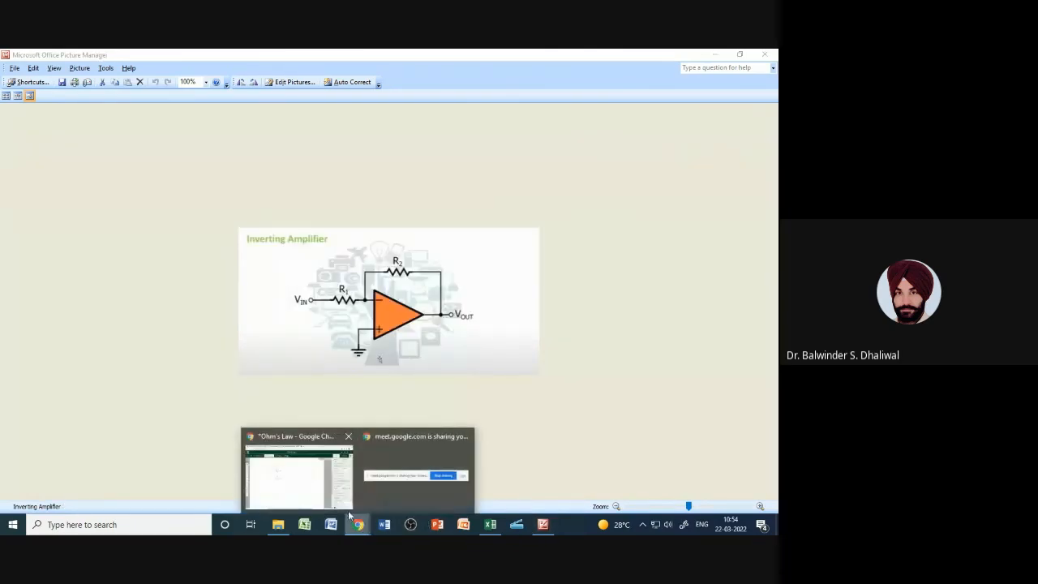
pyautogui.click(283, 482)
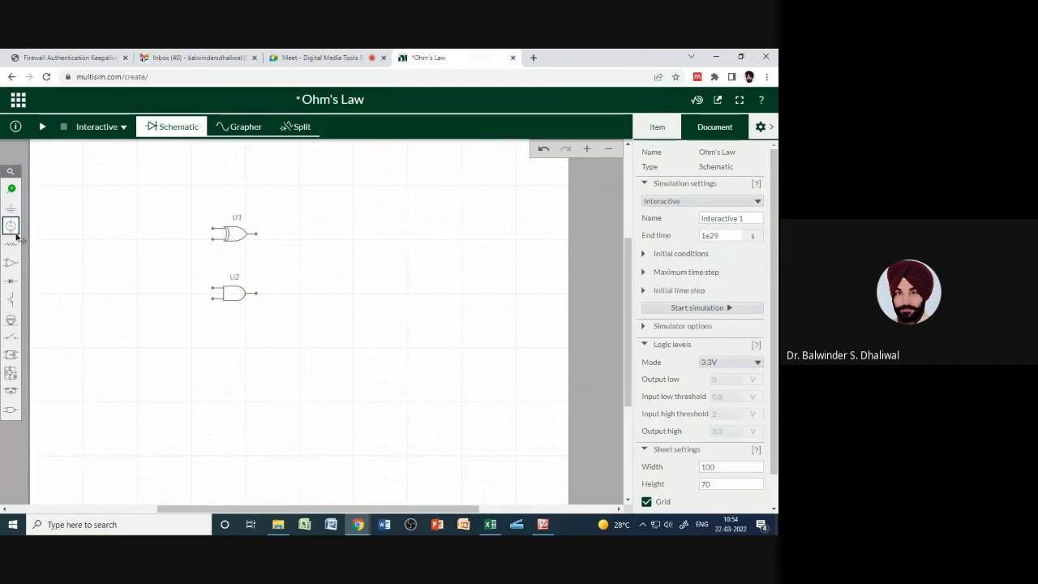
# Place two digital constants, one above the other, on the input side of the XOR and AND gates
pyautogui.click(11, 409)
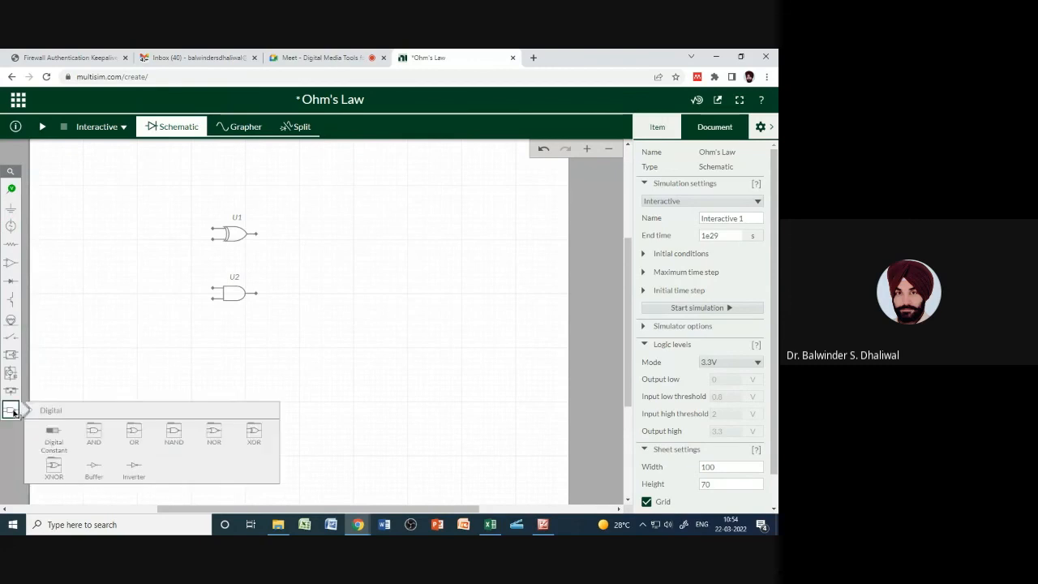
pyautogui.click(52, 432)
pyautogui.click(126, 206)
pyautogui.click(10, 410)
pyautogui.click(51, 433)
pyautogui.click(129, 237)
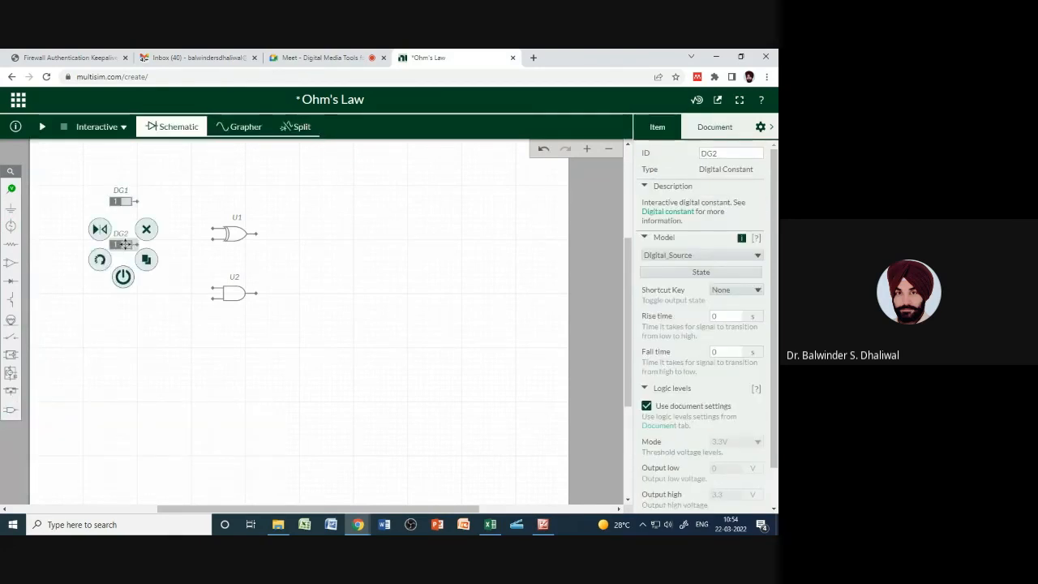
pyautogui.click(155, 209)
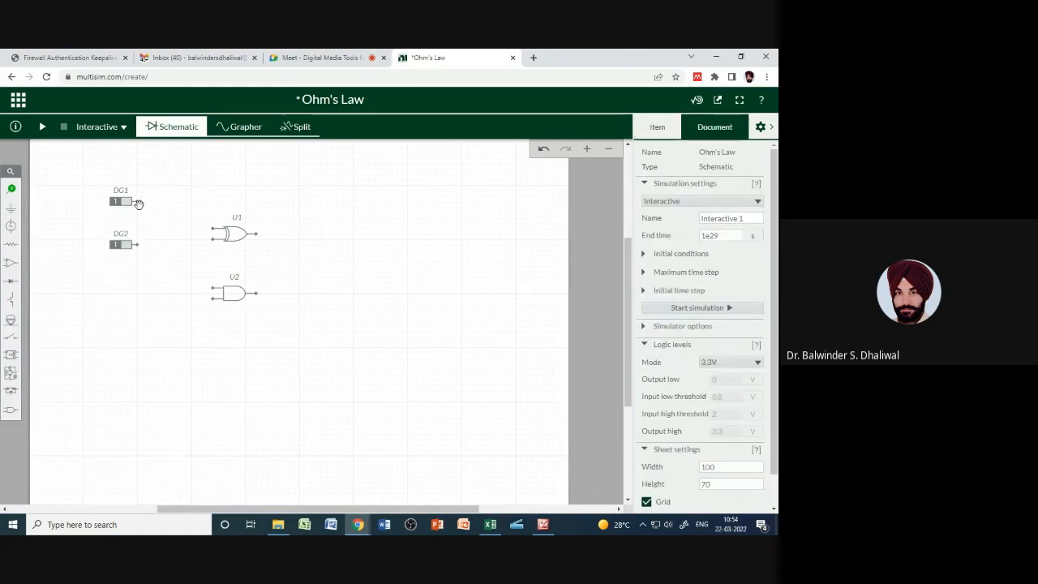
# Wire the upper digital constant's output to the upper input of the XOR gate
pyautogui.click(140, 201)
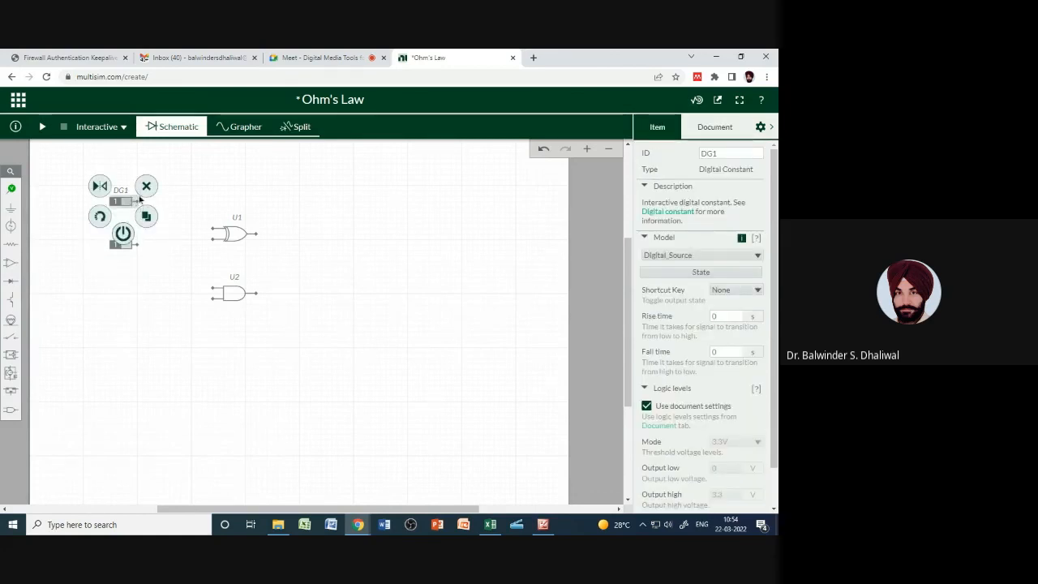
pyautogui.click(137, 201)
pyautogui.click(215, 227)
# Rename the upper digital constant as A and the lower one as B
pyautogui.click(126, 192)
pyautogui.click(127, 191)
pyautogui.doubleClick(127, 191)
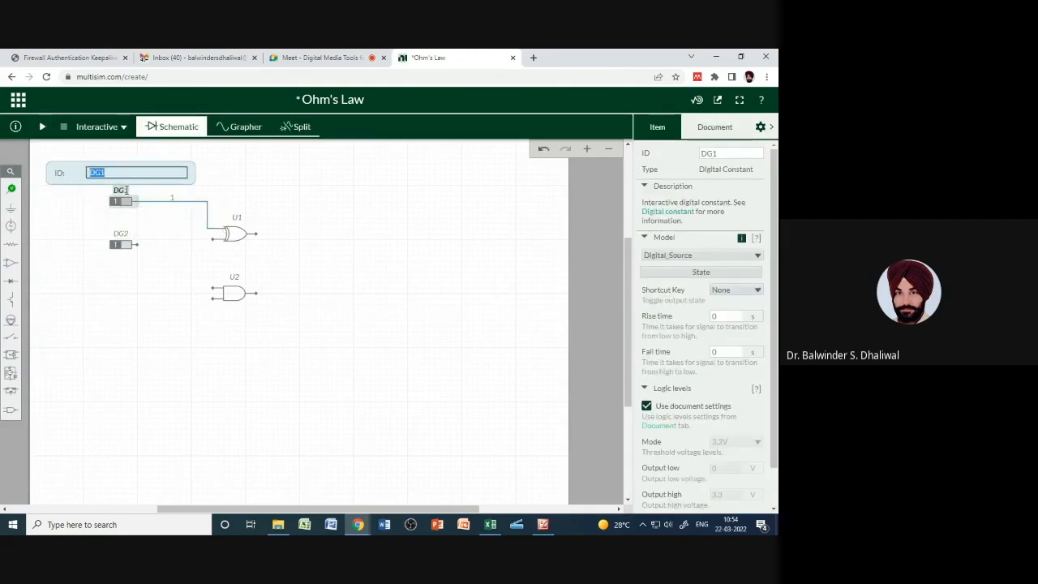
pyautogui.write('A')
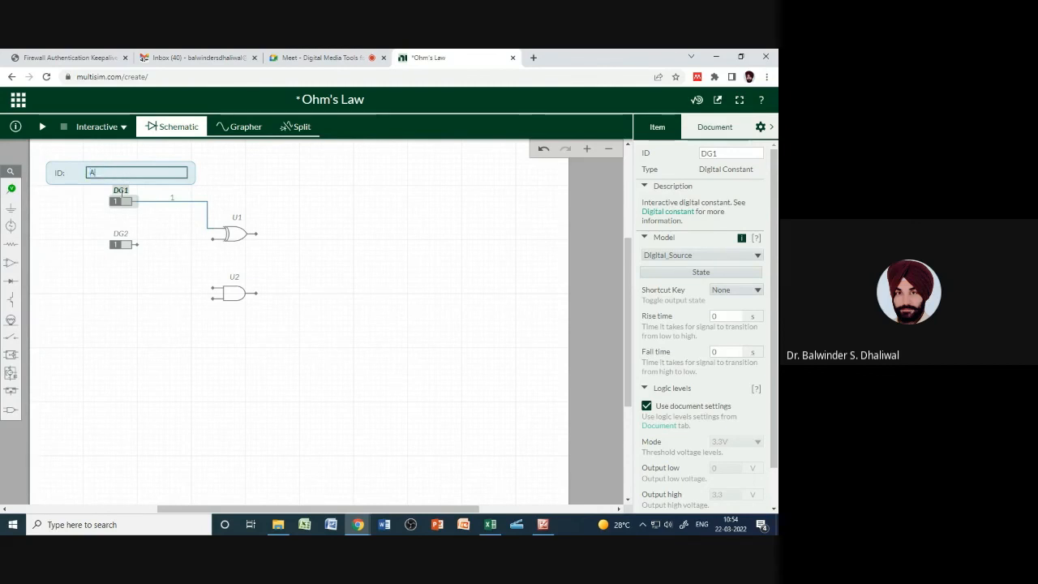
pyautogui.click(151, 288)
pyautogui.click(121, 234)
pyautogui.doubleClick(121, 233)
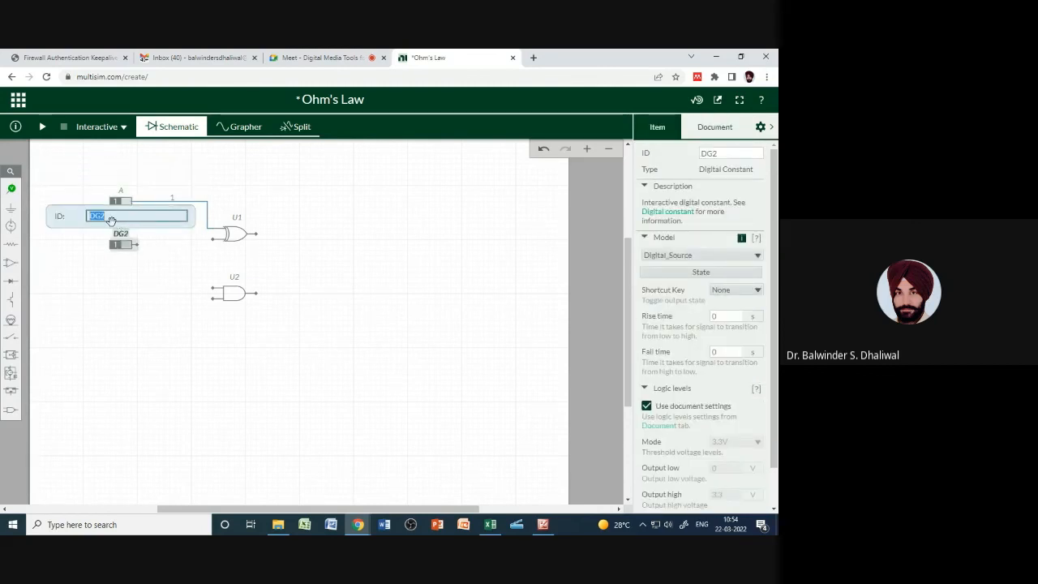
pyautogui.write('B')
pyautogui.click(140, 311)
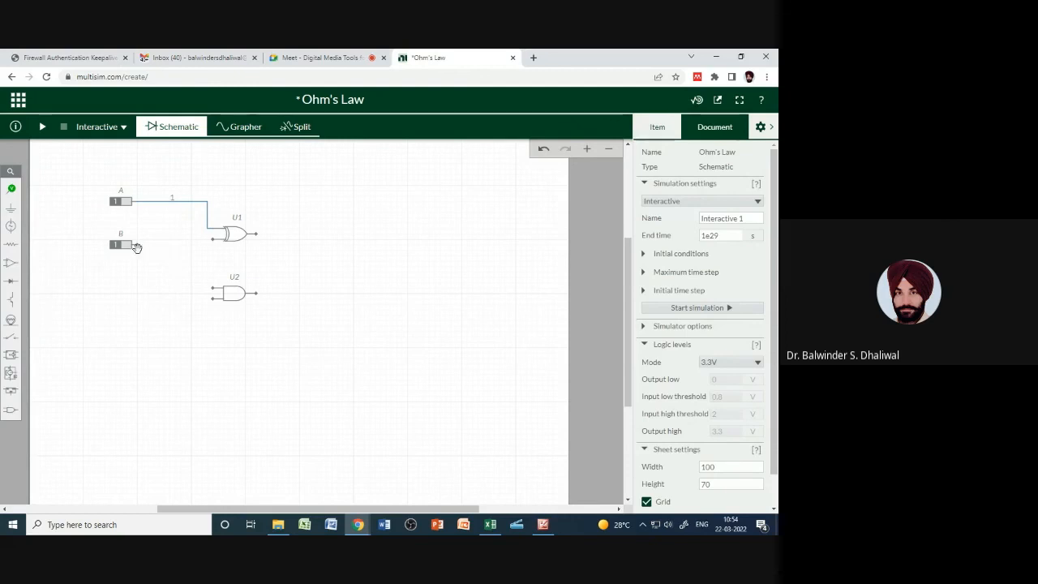
# Wire input B to the lower input of the XOR gate
pyautogui.click(136, 247)
pyautogui.click(140, 248)
pyautogui.click(135, 248)
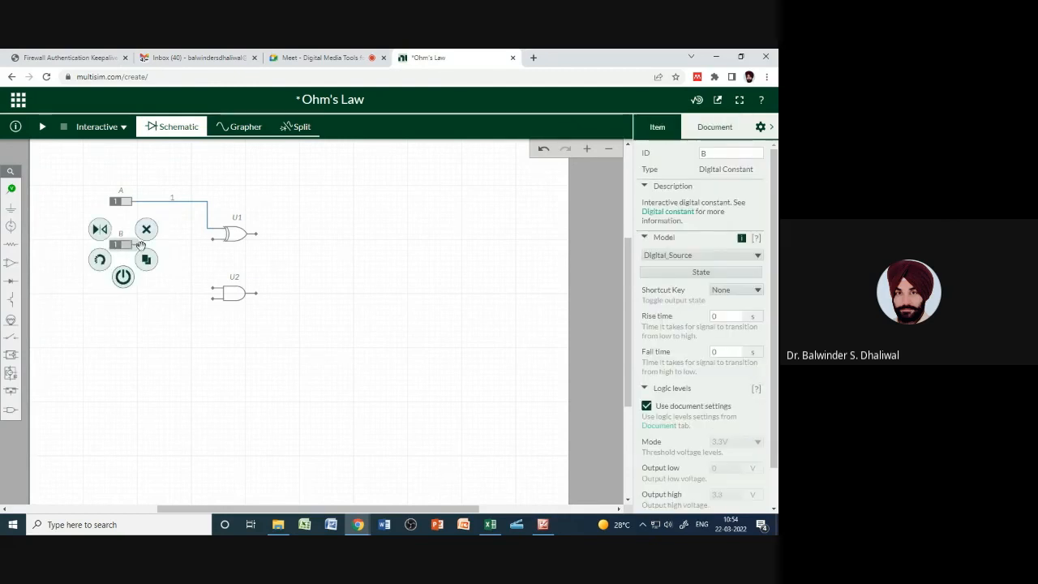
pyautogui.click(136, 244)
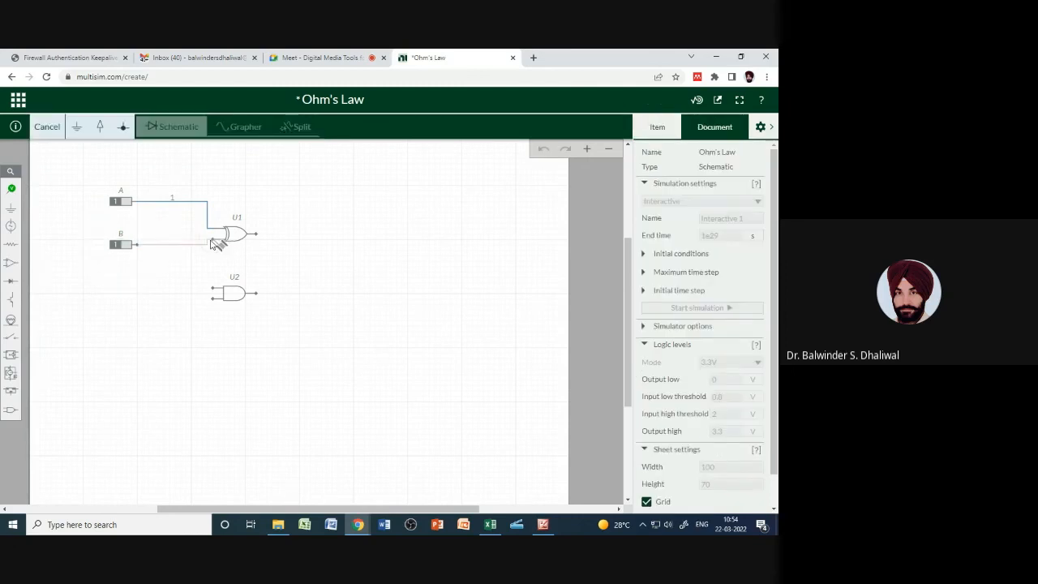
pyautogui.click(212, 244)
pyautogui.click(184, 275)
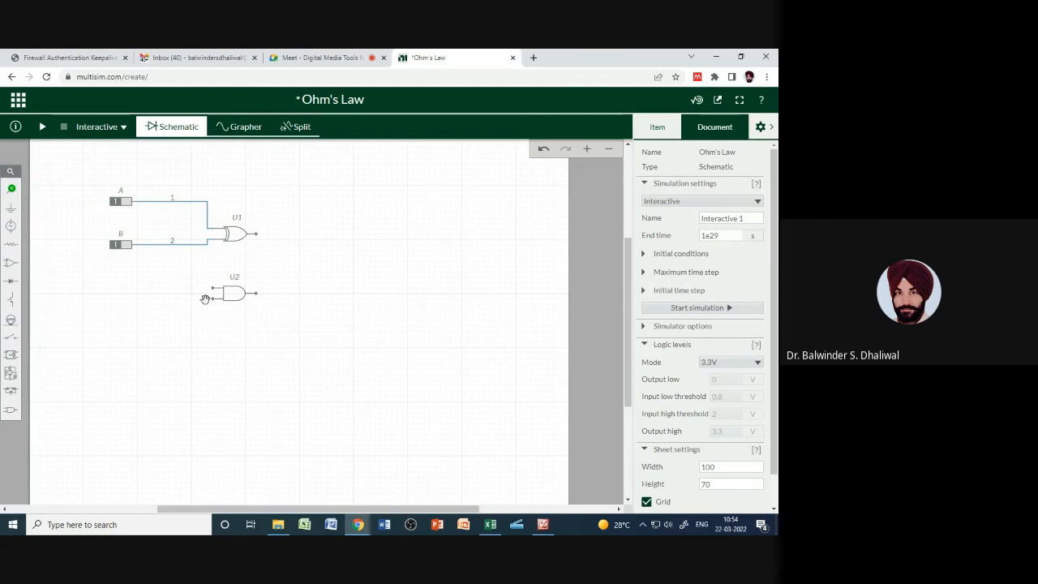
# Connect the AND gate's upper input to the wire from A and its lower input to the wire from B
pyautogui.click(195, 206)
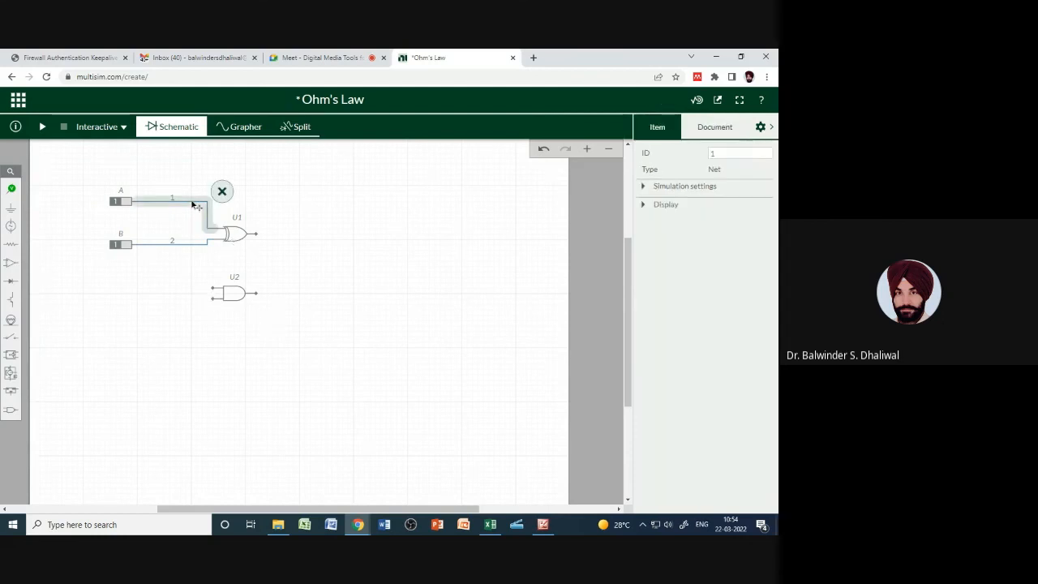
pyautogui.click(216, 293)
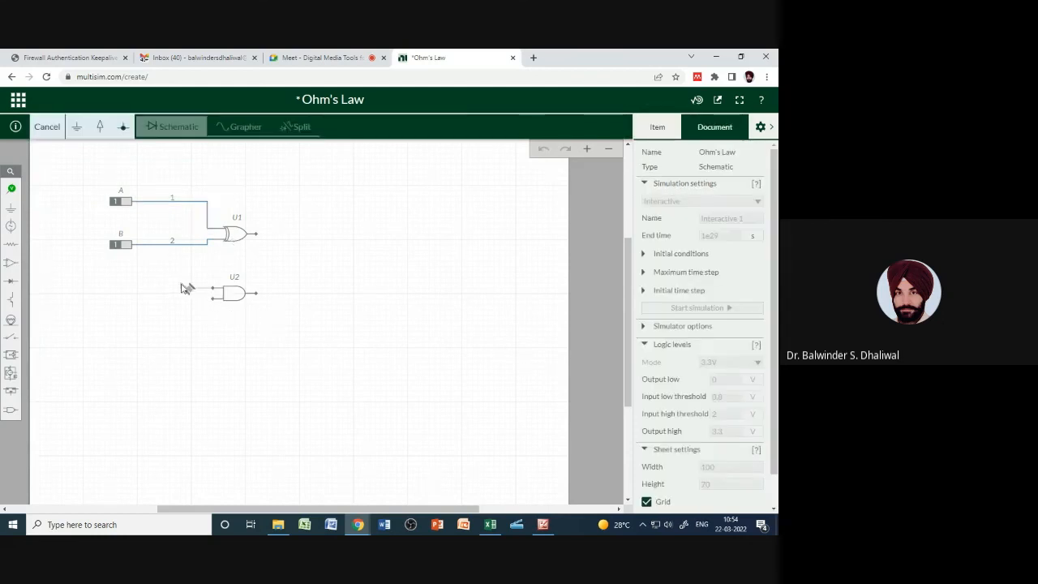
pyautogui.click(194, 206)
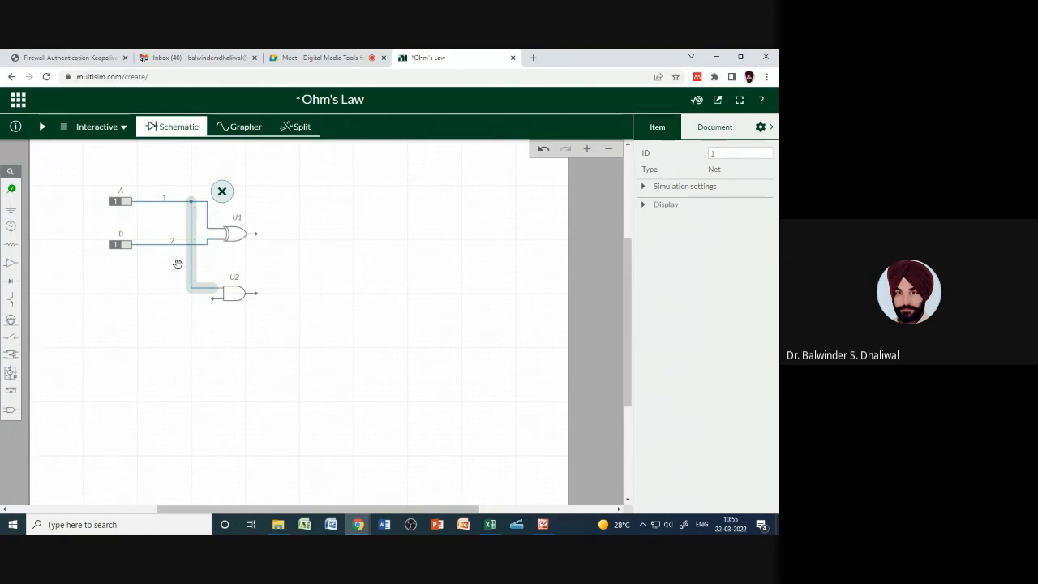
pyautogui.click(213, 300)
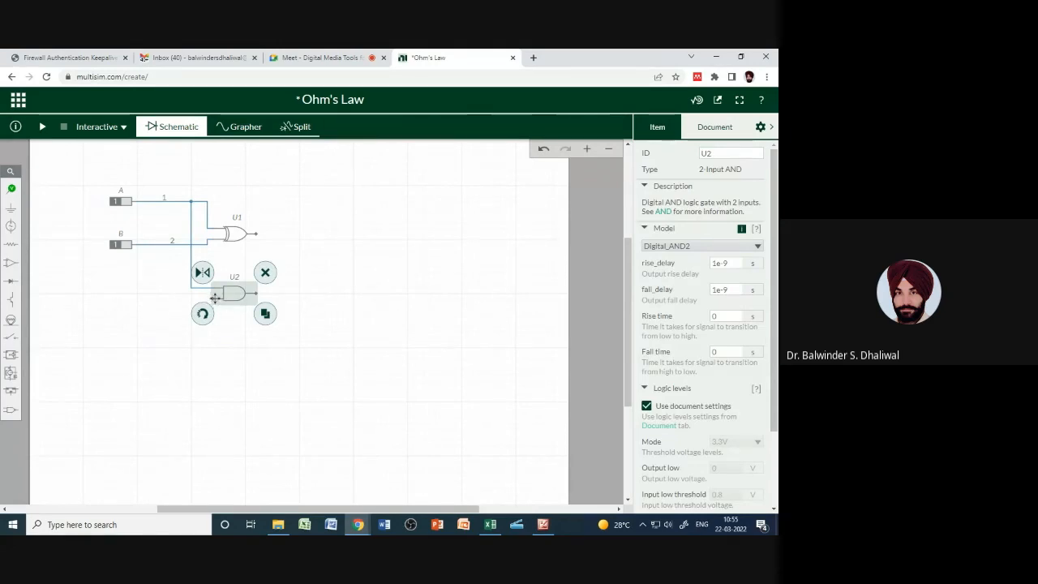
pyautogui.click(214, 297)
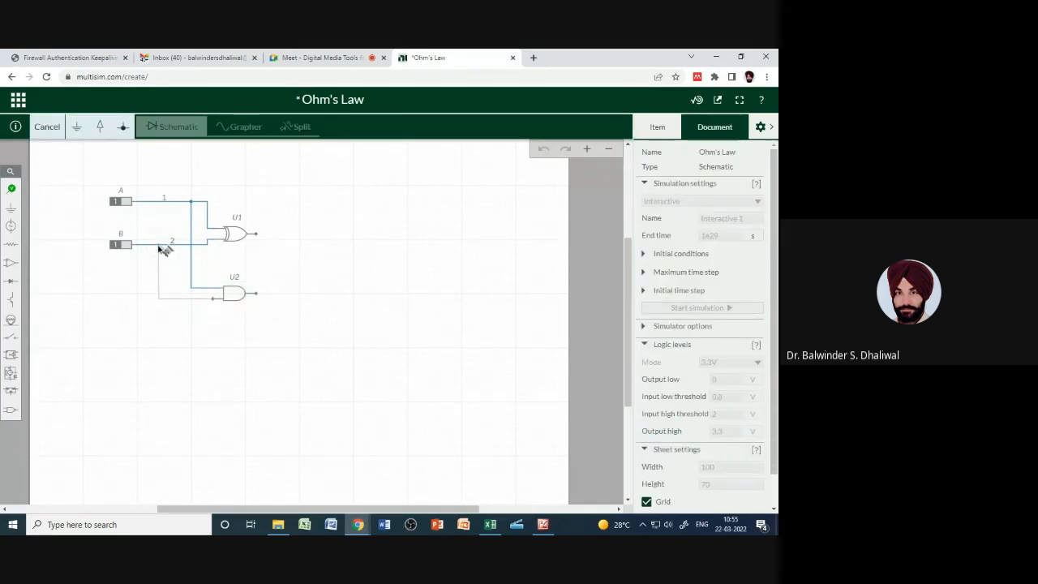
pyautogui.click(160, 246)
pyautogui.click(318, 296)
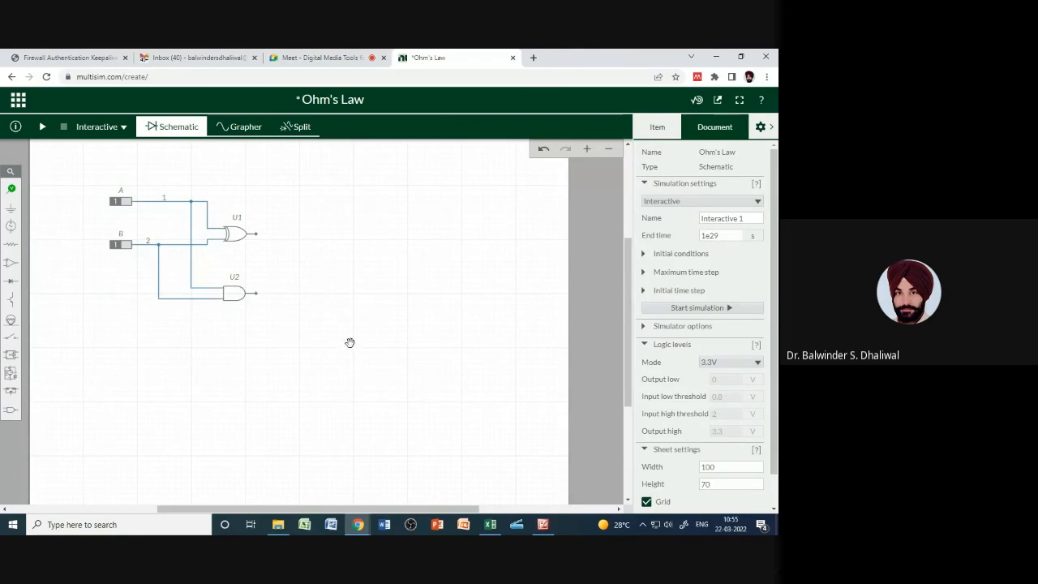
# Place an LED on the output side of the XOR gate and rename it as S
pyautogui.click(11, 286)
pyautogui.click(135, 306)
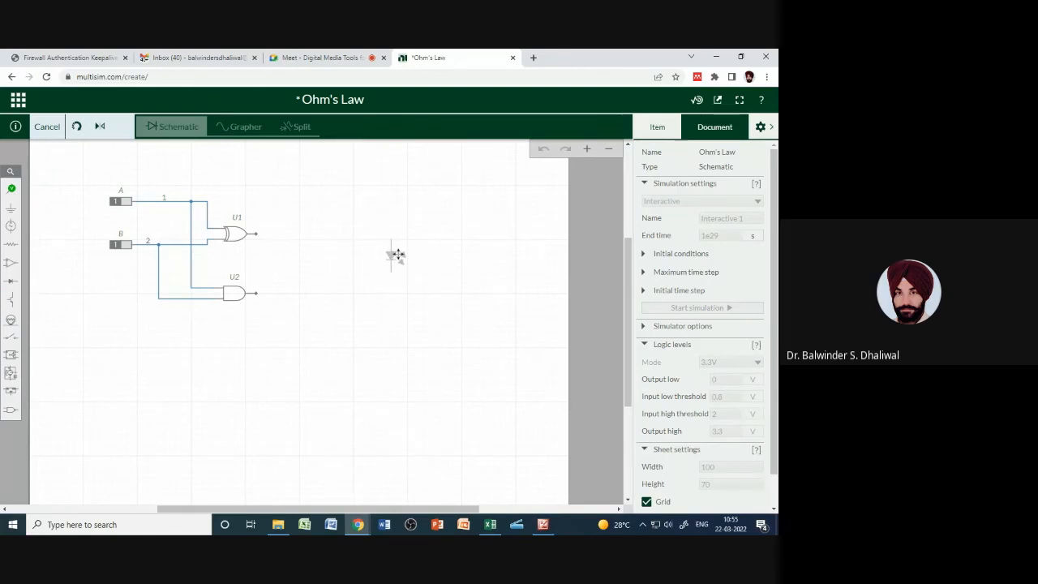
pyautogui.click(390, 252)
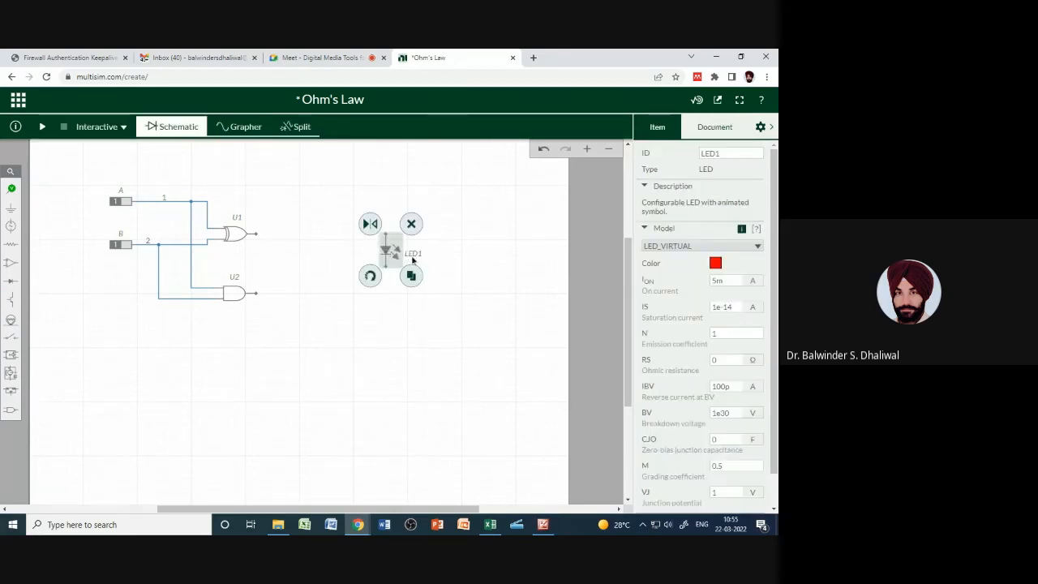
pyautogui.click(412, 255)
pyautogui.doubleClick(414, 253)
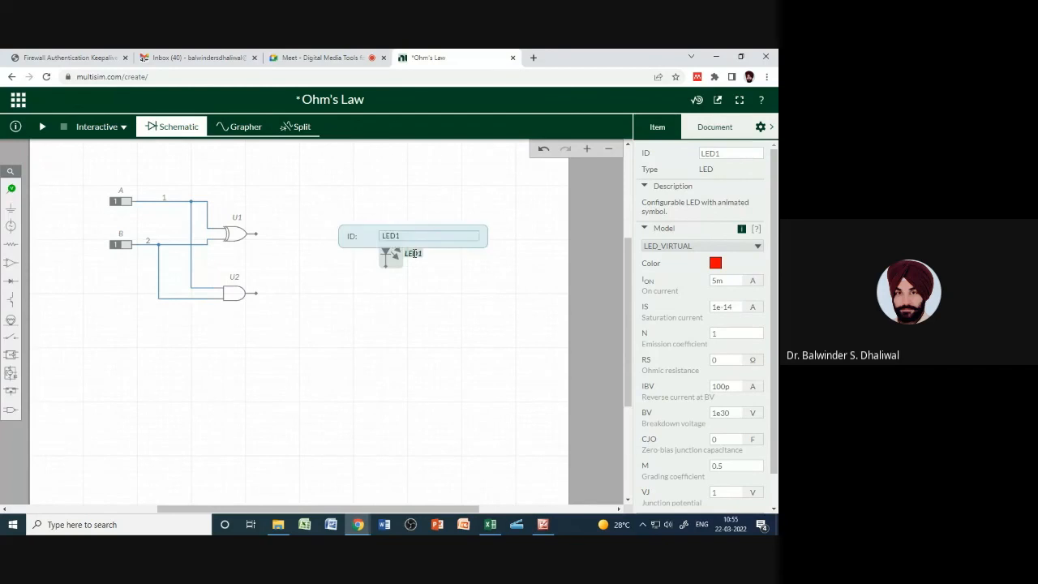
pyautogui.write('S')
pyautogui.click(435, 271)
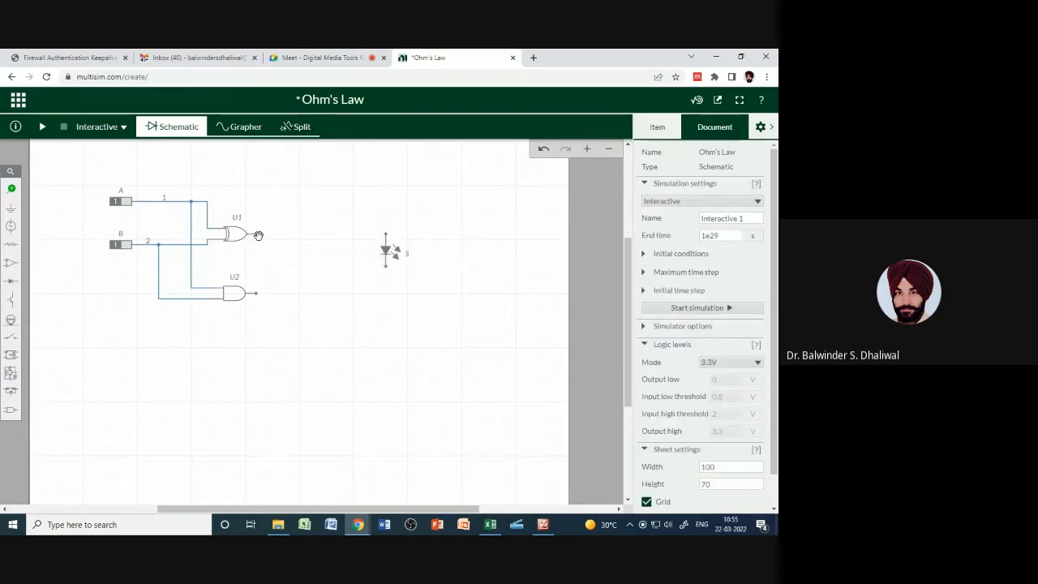
# Wire the XOR gate's output to the upper terminal of LED S
pyautogui.click(254, 235)
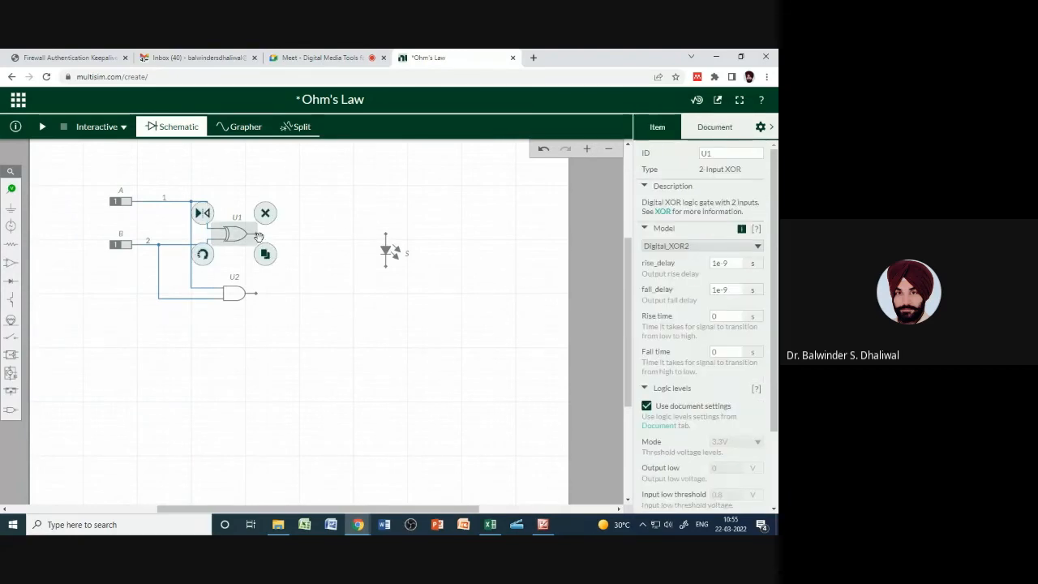
pyautogui.click(258, 236)
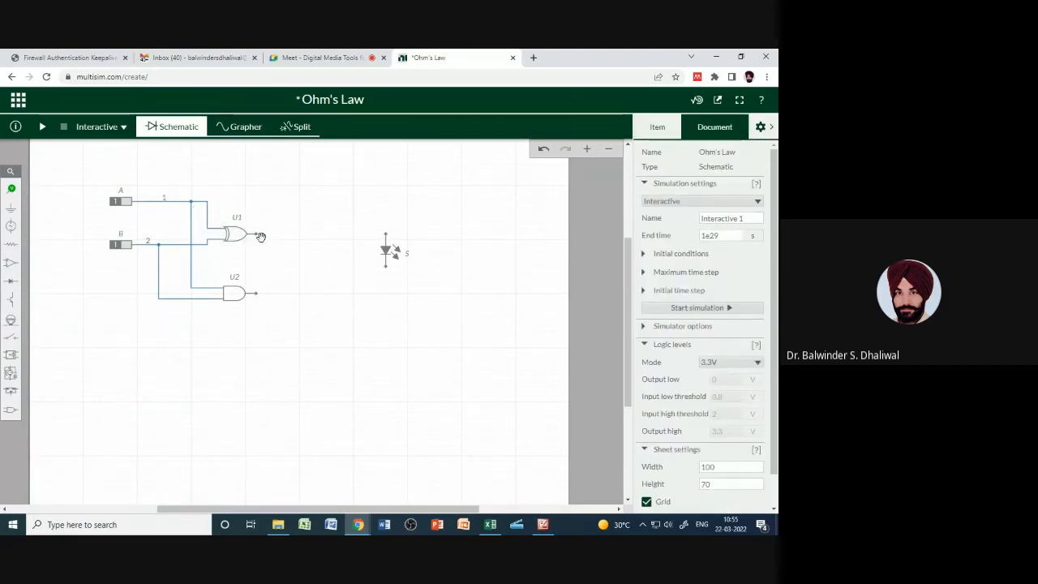
pyautogui.click(388, 241)
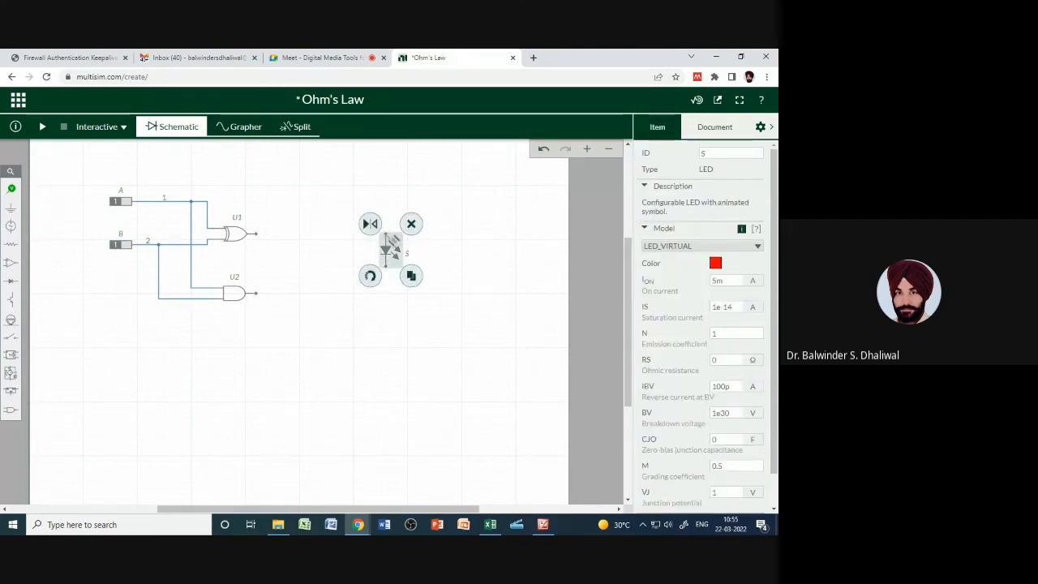
pyautogui.click(386, 235)
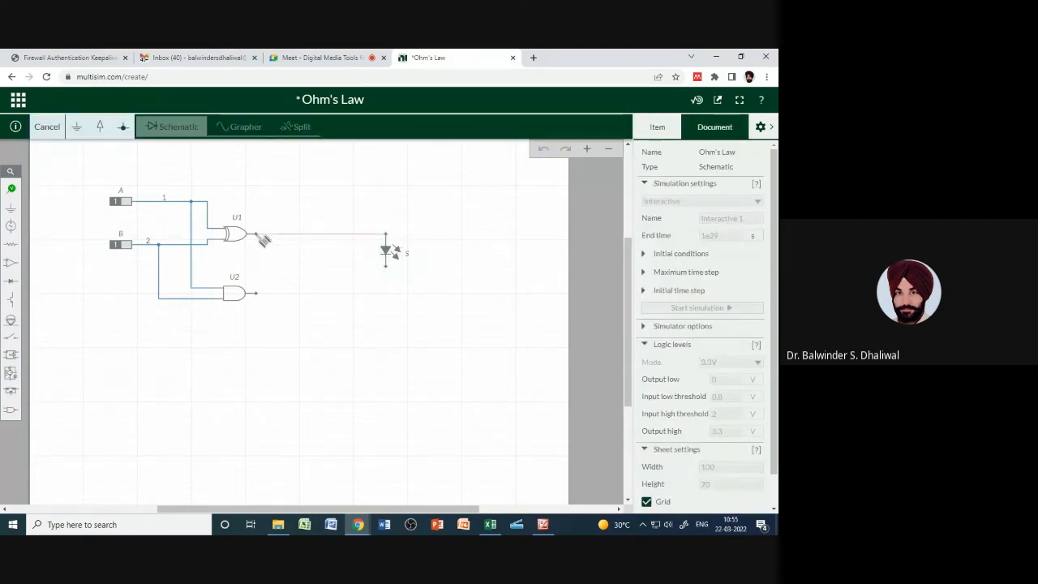
pyautogui.click(261, 237)
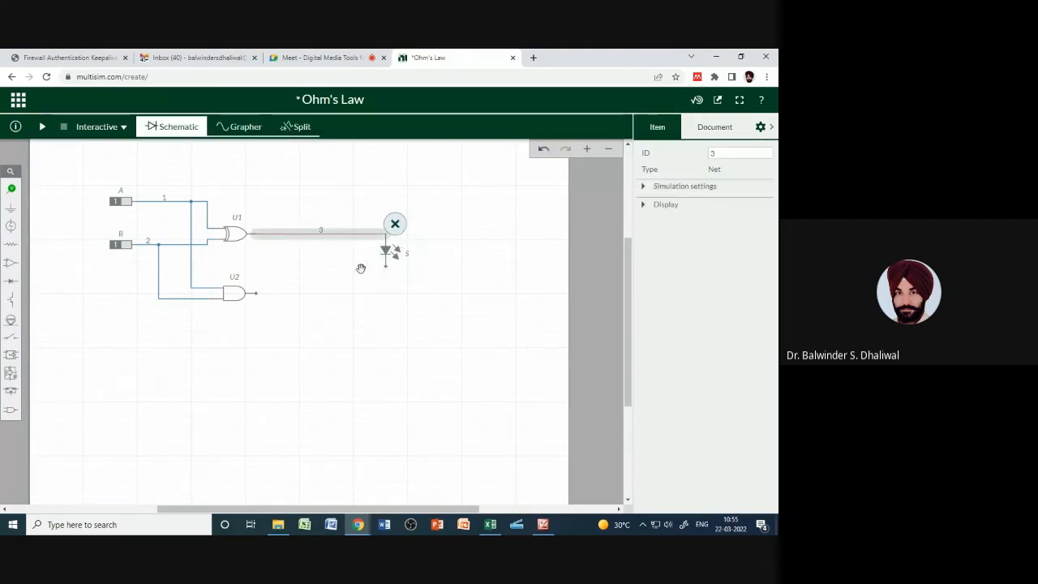
# Place a ground on the lower terminal of LED S
pyautogui.click(11, 208)
pyautogui.click(54, 236)
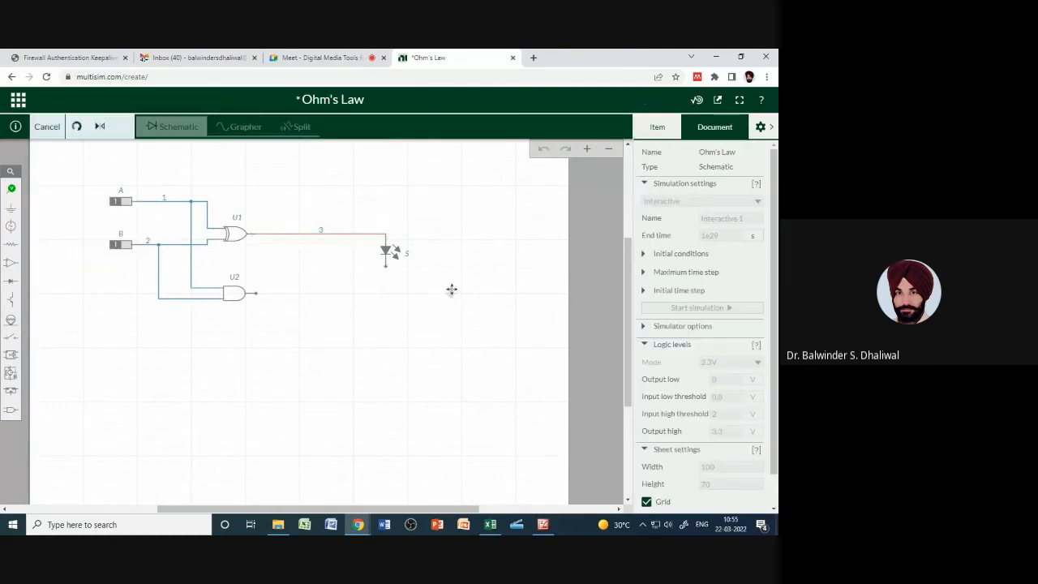
pyautogui.click(386, 272)
pyautogui.click(389, 326)
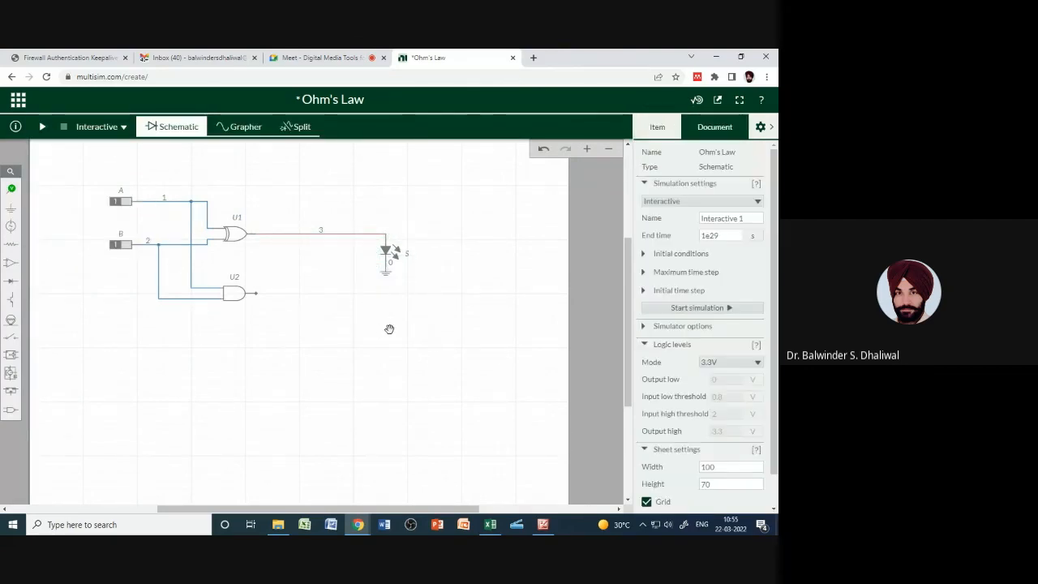
# Place a second LED on the output side of the AND gate and rename it as Carry
pyautogui.click(12, 282)
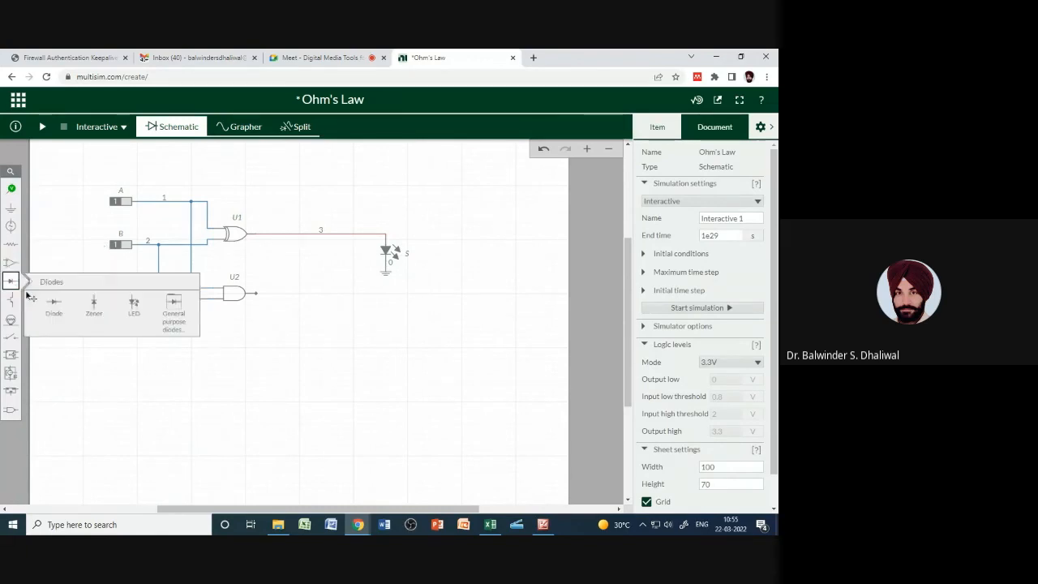
pyautogui.click(135, 302)
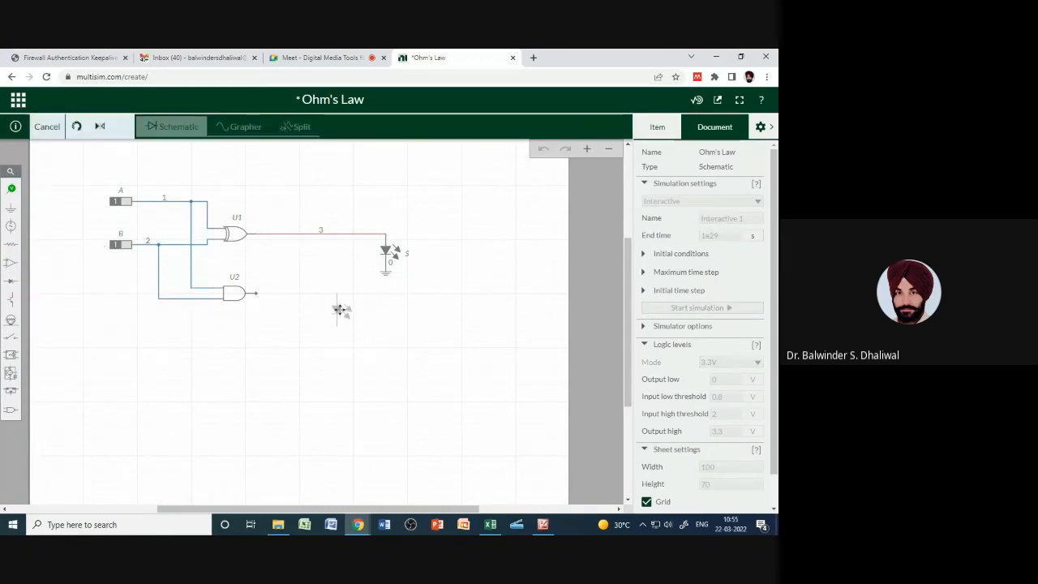
pyautogui.click(339, 310)
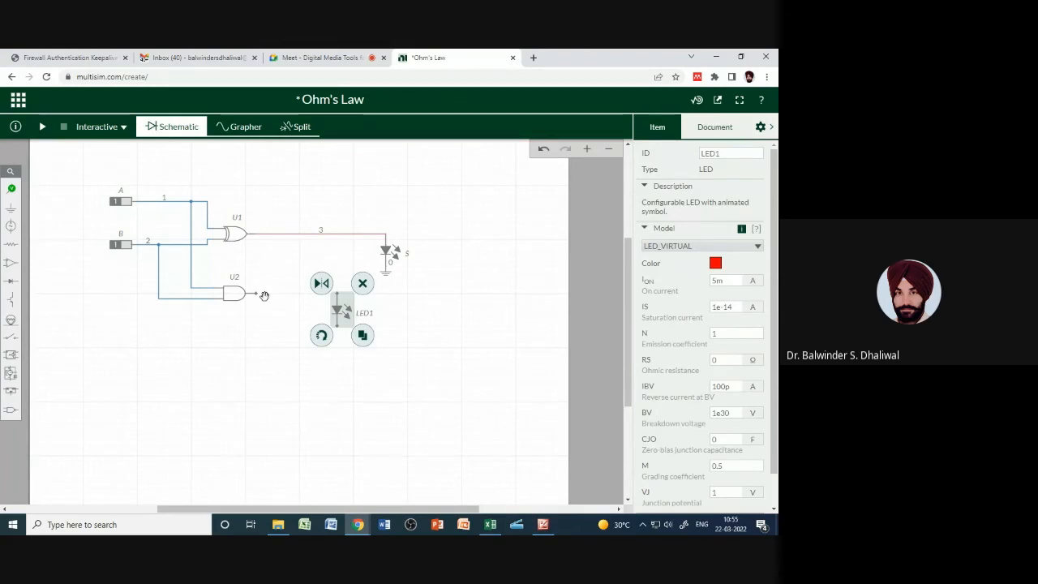
pyautogui.click(260, 294)
pyautogui.doubleClick(369, 314)
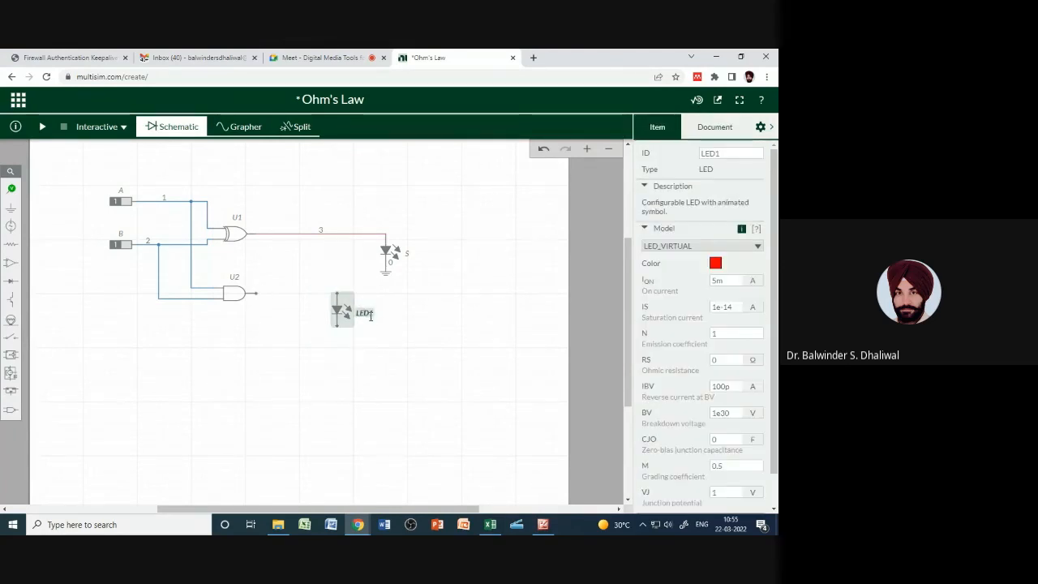
pyautogui.write('Carry')
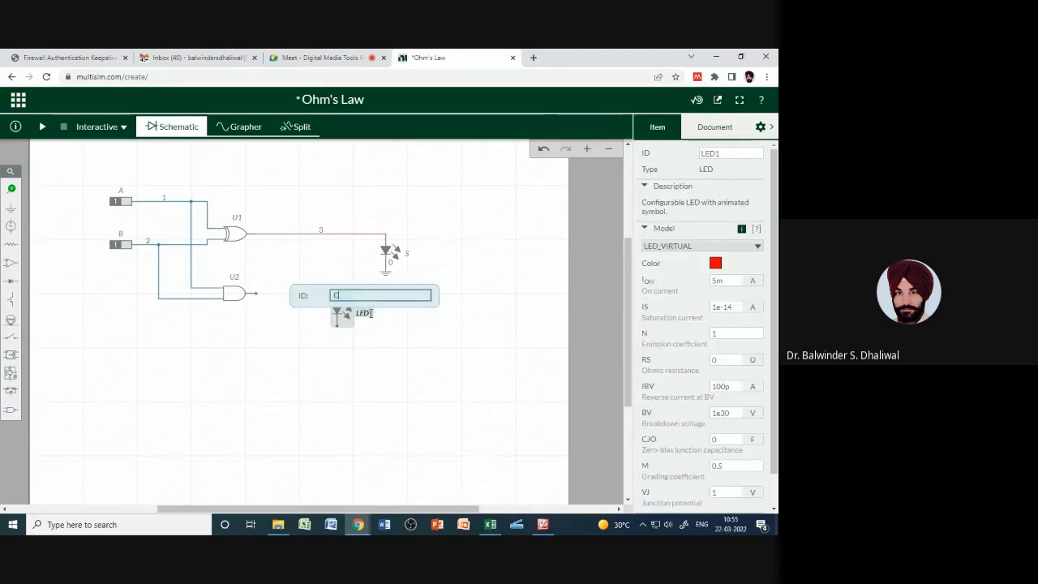
pyautogui.press('Return')
pyautogui.click(395, 356)
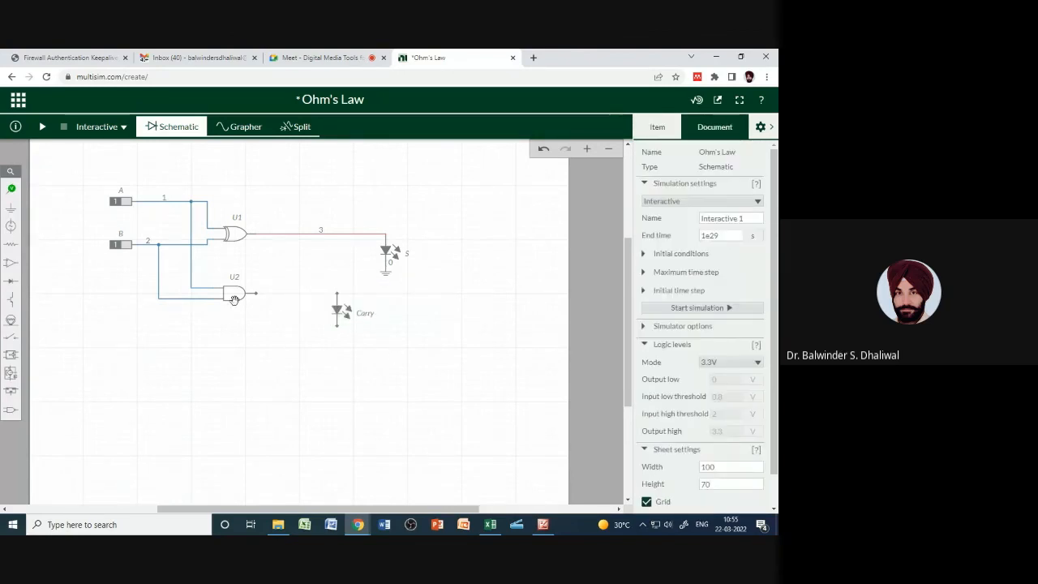
# Wire the AND gate's output to the Carry LED's upper terminal and ground its lower terminal
pyautogui.click(253, 295)
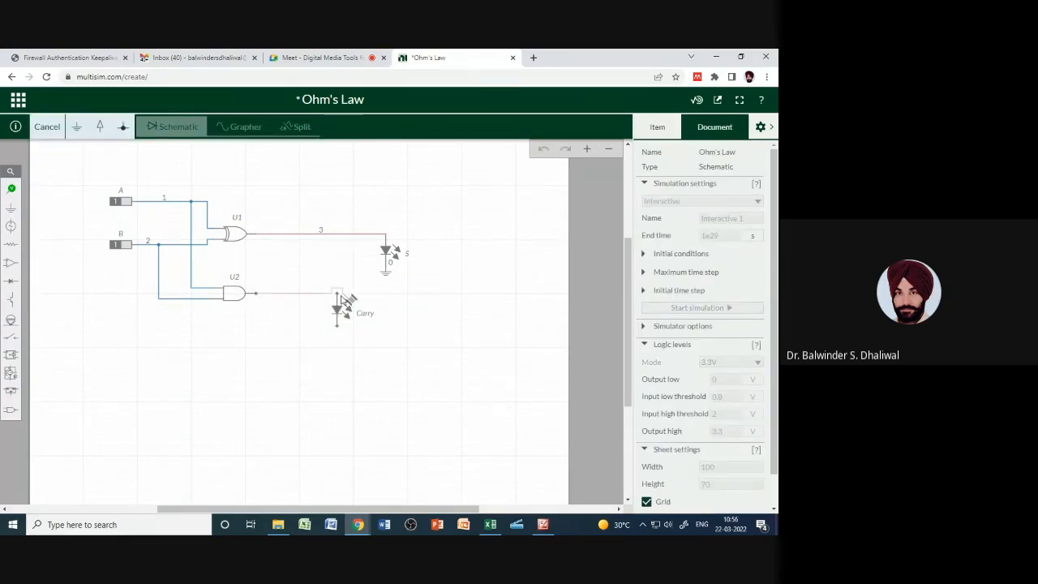
pyautogui.click(336, 296)
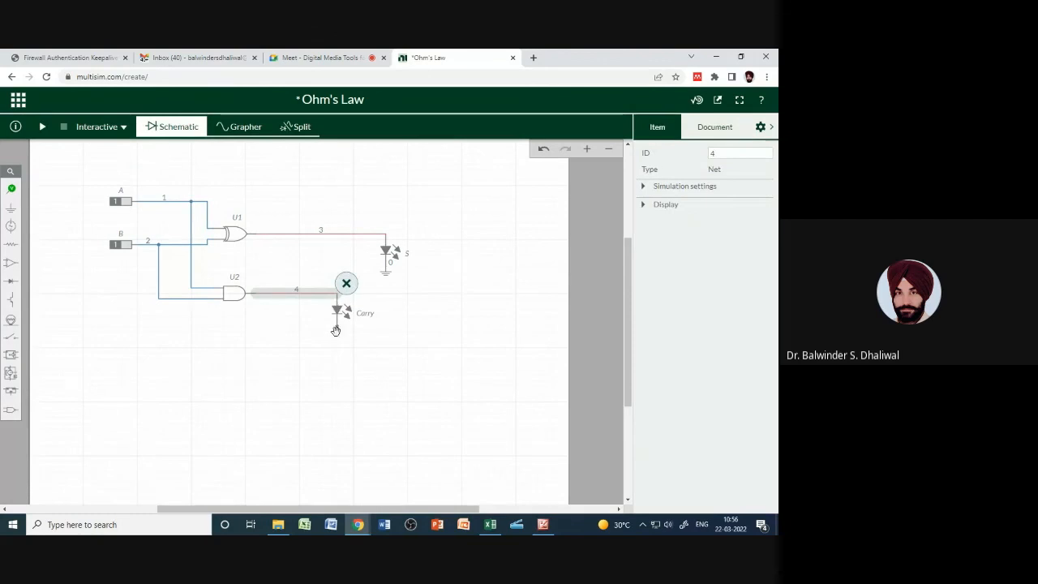
pyautogui.click(11, 208)
pyautogui.click(56, 241)
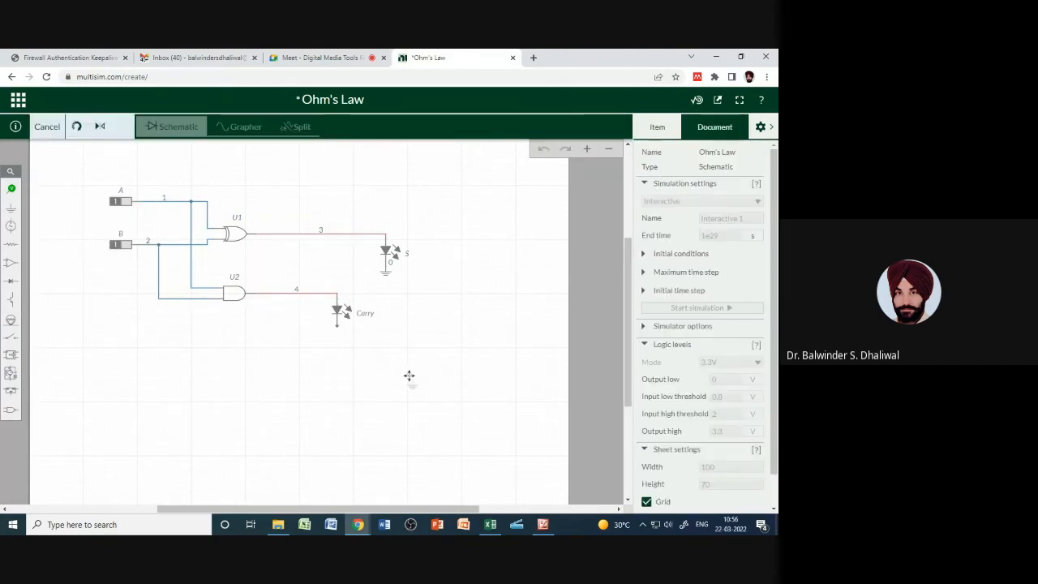
pyautogui.click(335, 330)
pyautogui.click(399, 344)
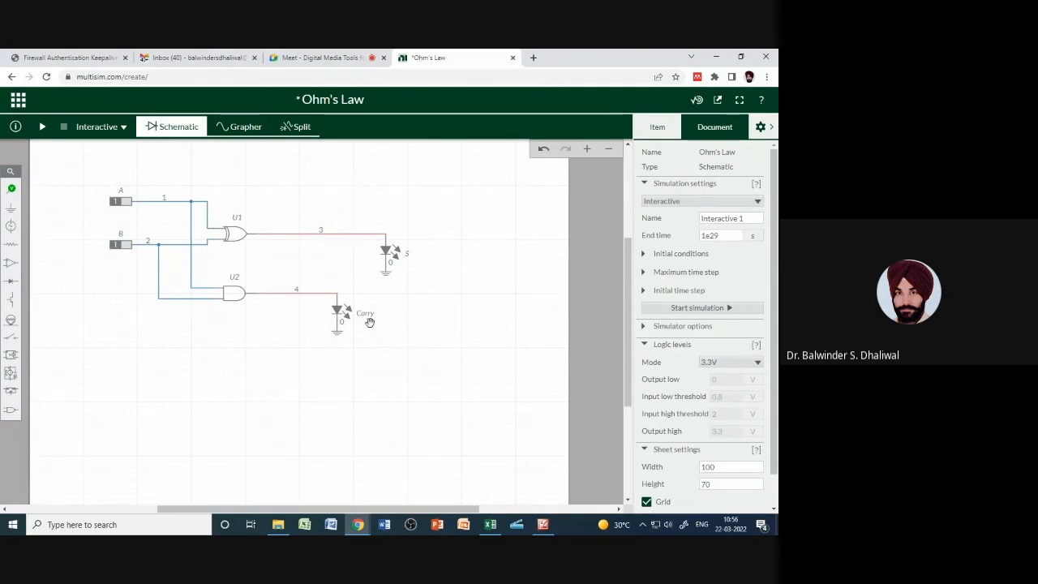
# Place a digital probe on the wire between the XOR gate and LED S and rename it as Sum
pyautogui.click(11, 188)
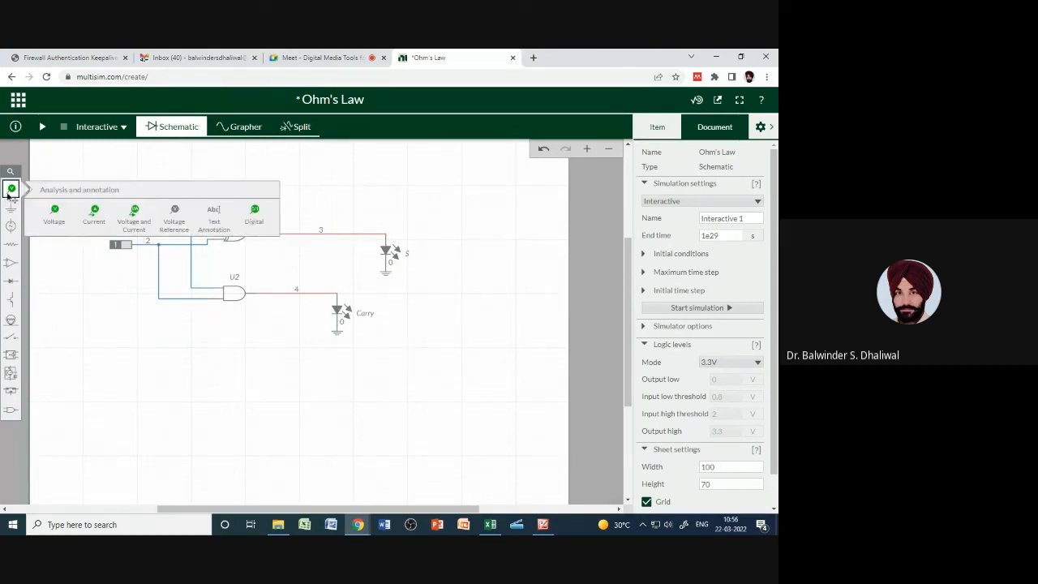
pyautogui.click(249, 217)
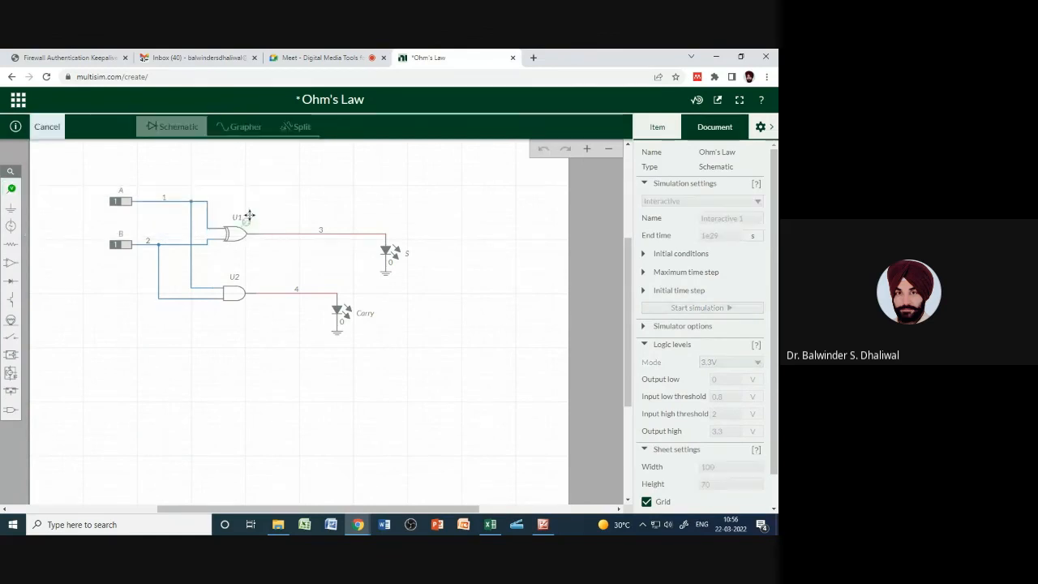
pyautogui.click(339, 228)
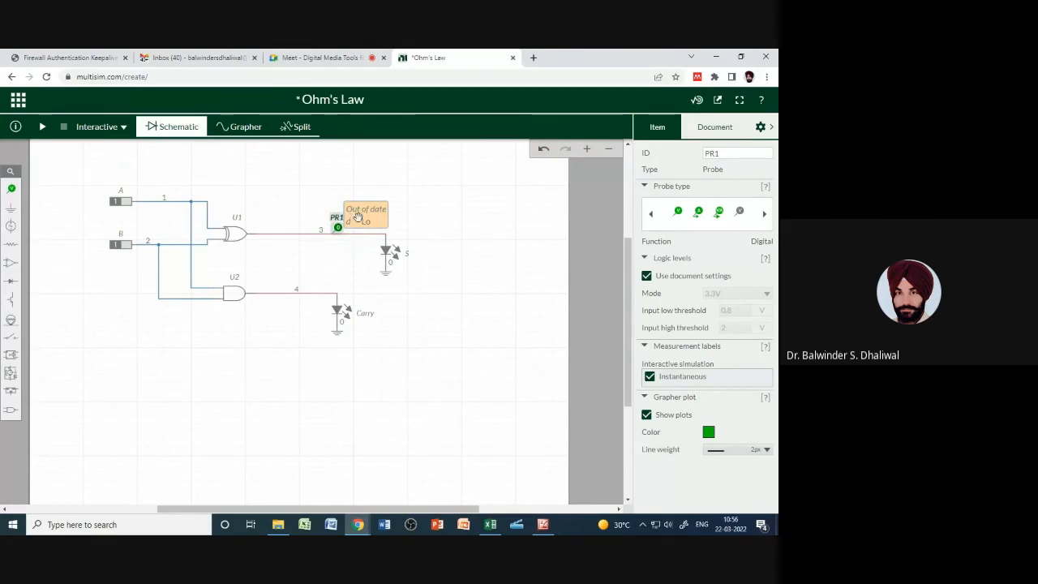
pyautogui.doubleClick(338, 217)
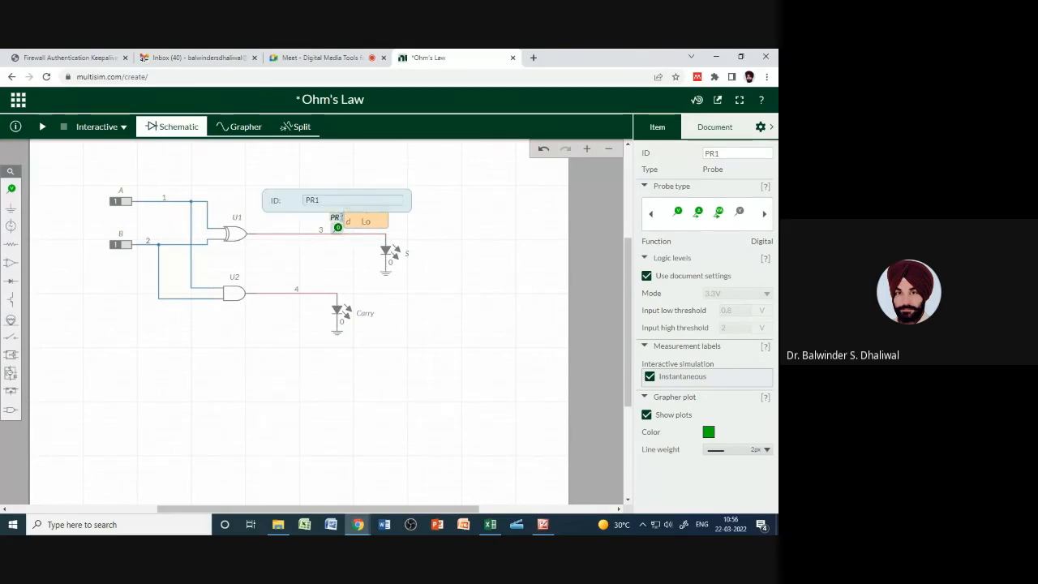
pyautogui.write('Sum')
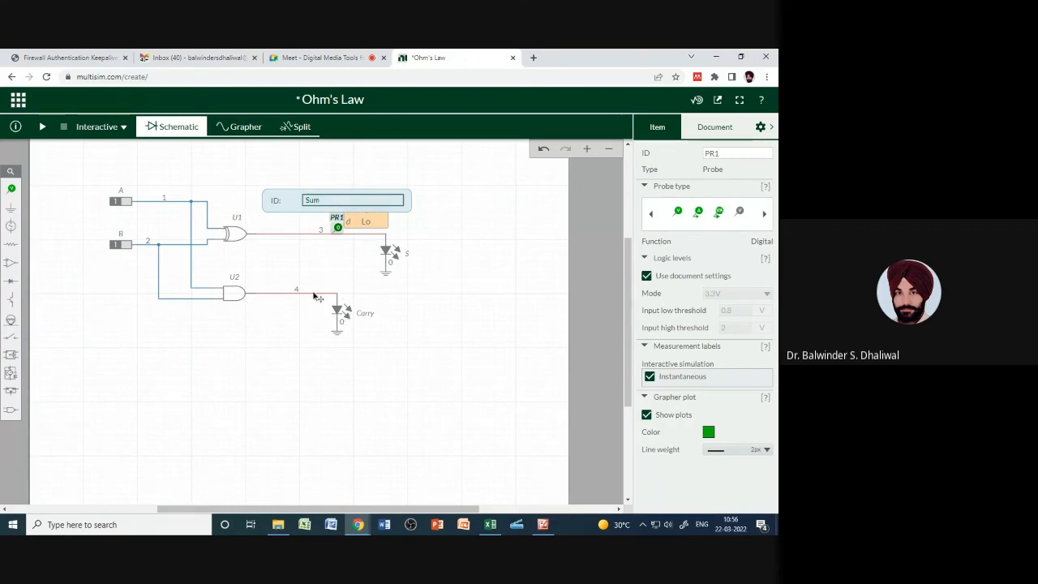
# Place a digital probe on the wire between the AND gate and the Carry LED and rename it as Carry
pyautogui.click(11, 188)
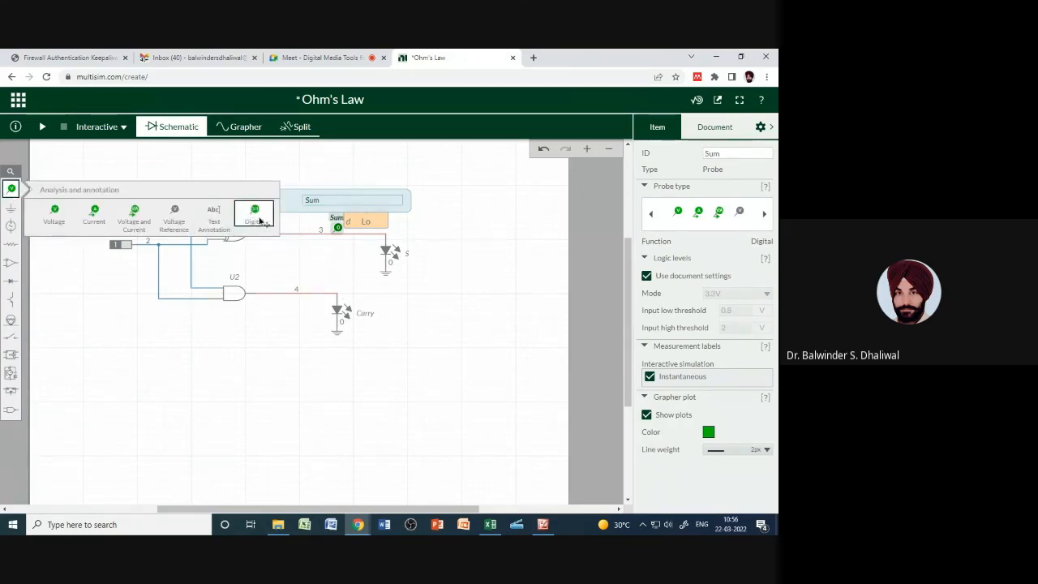
pyautogui.click(215, 215)
pyautogui.click(333, 285)
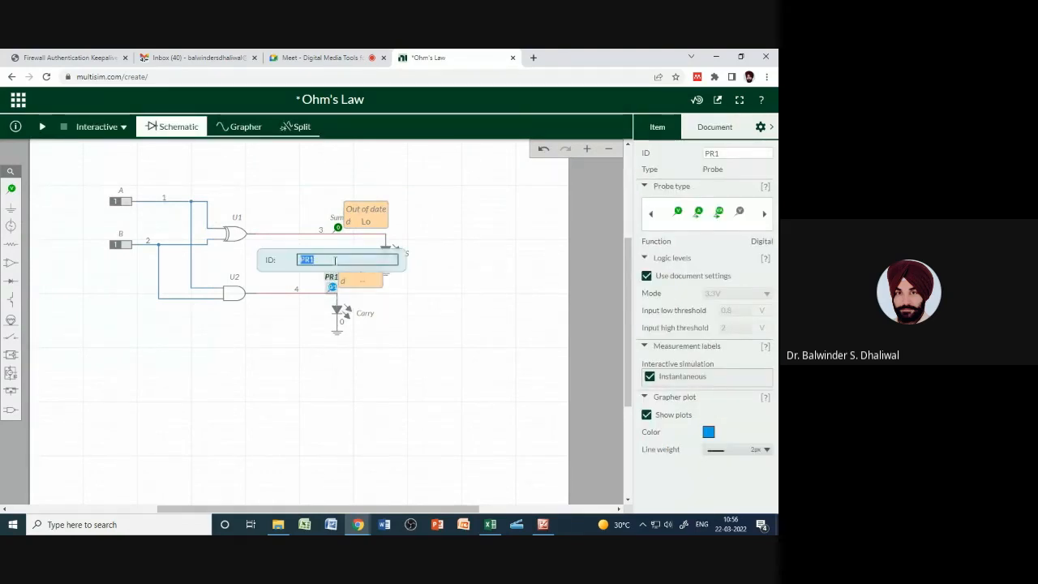
pyautogui.write('Carry')
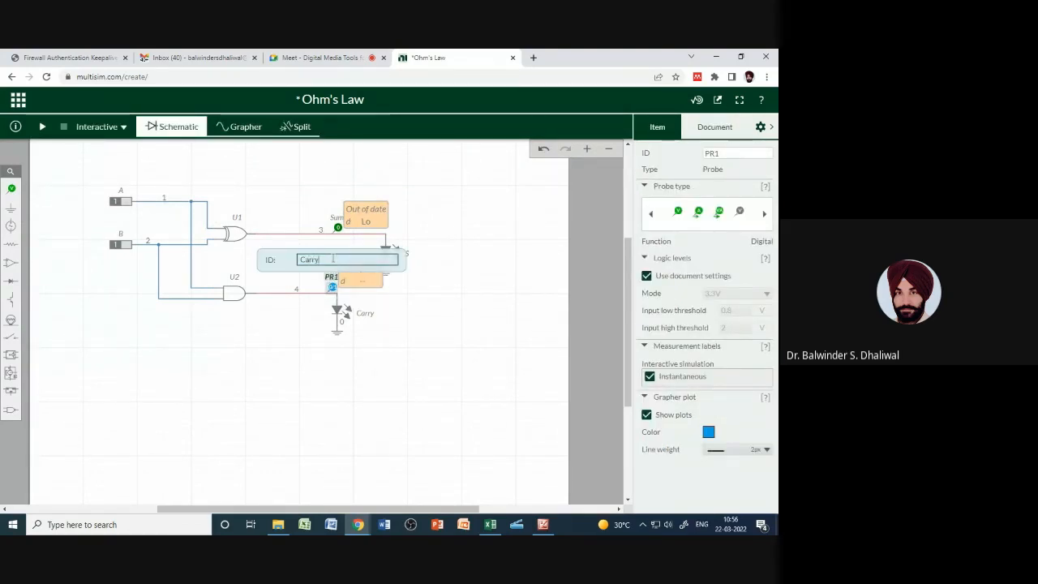
pyautogui.click(242, 346)
# Place a digital probe on the wire from input A and rename it as A
pyautogui.click(179, 205)
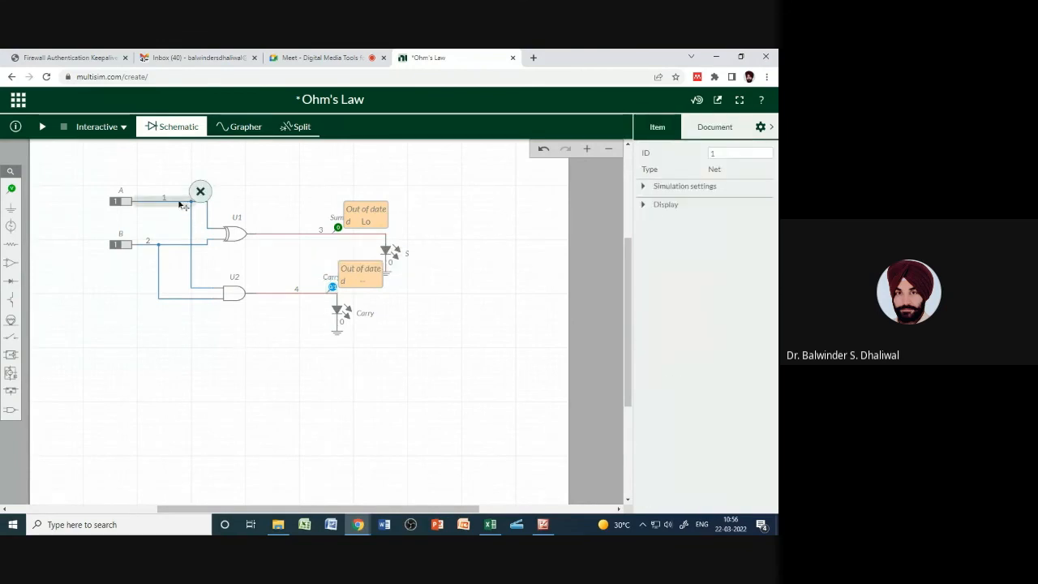
pyautogui.moveTo(11, 188)
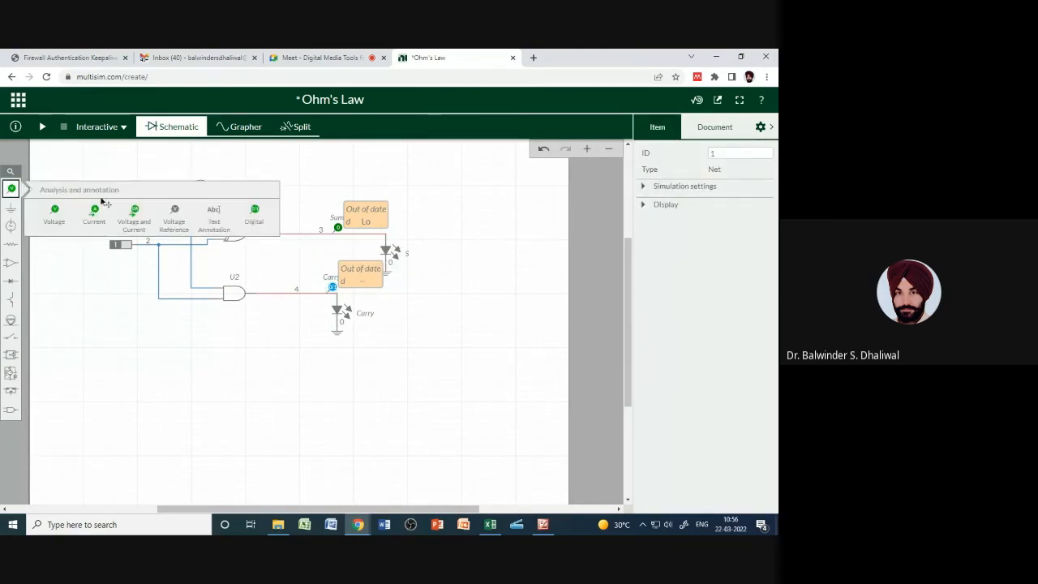
pyautogui.click(254, 213)
pyautogui.click(179, 194)
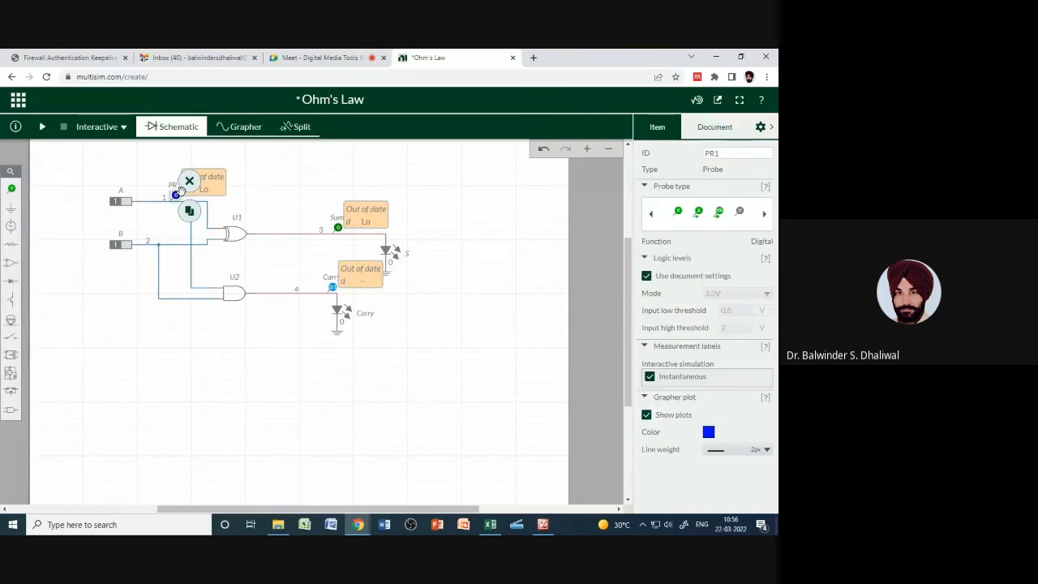
pyautogui.doubleClick(175, 186)
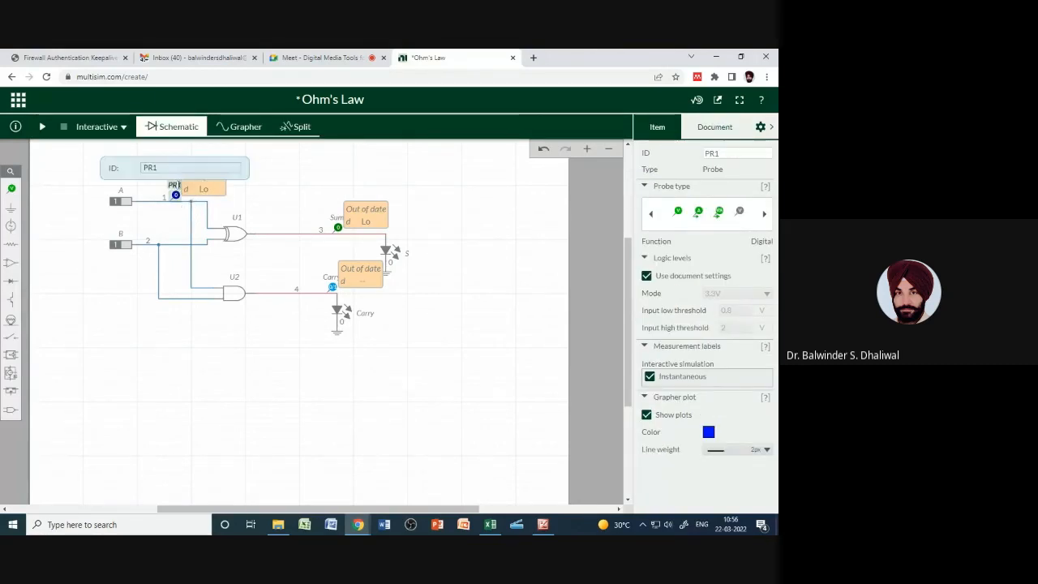
pyautogui.write('A')
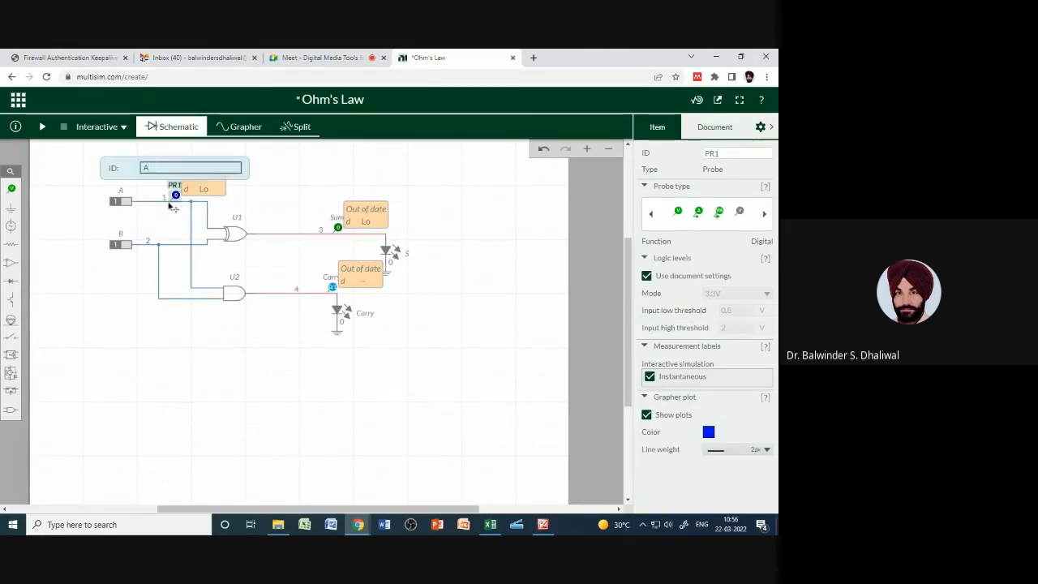
pyautogui.click(87, 271)
# Place a digital probe on the wire from input B and rename it as B
pyautogui.click(9, 189)
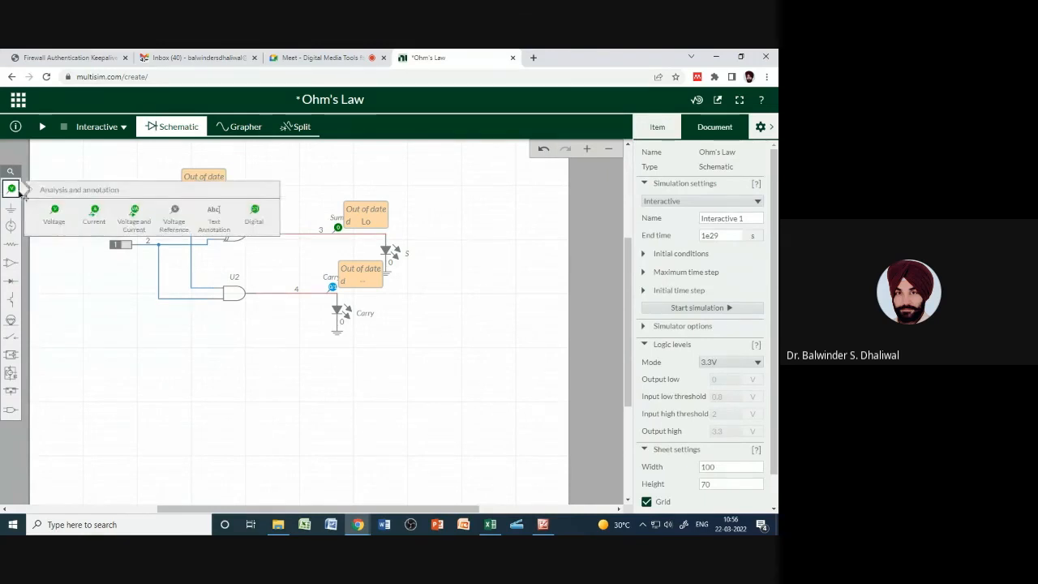
pyautogui.click(255, 212)
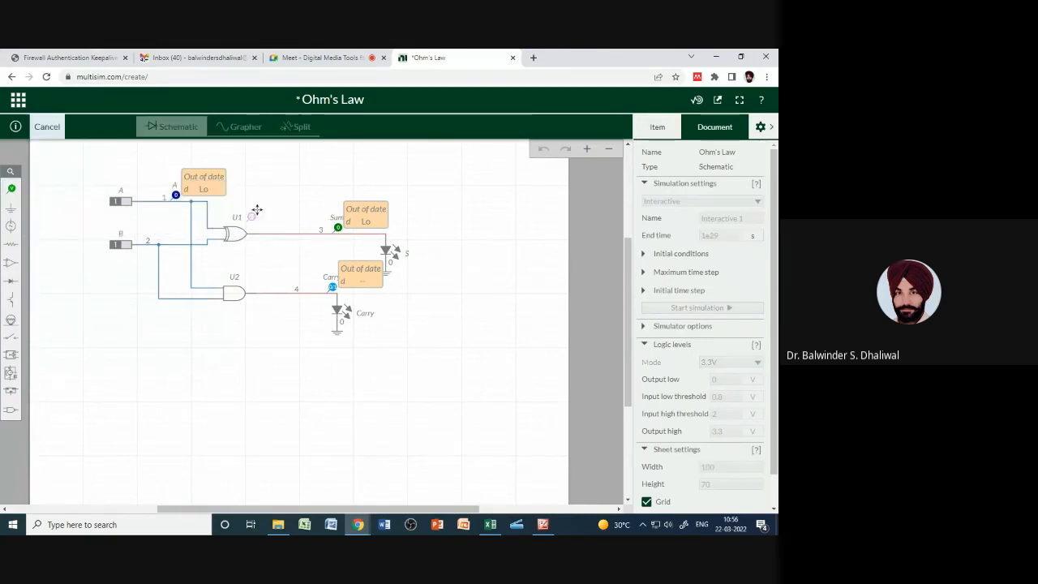
pyautogui.click(156, 236)
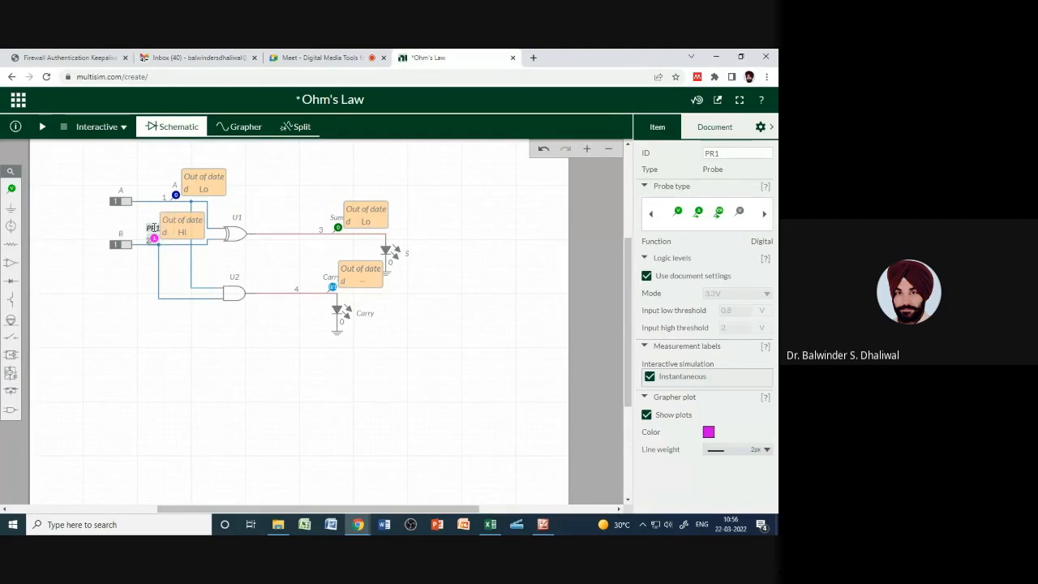
pyautogui.doubleClick(152, 228)
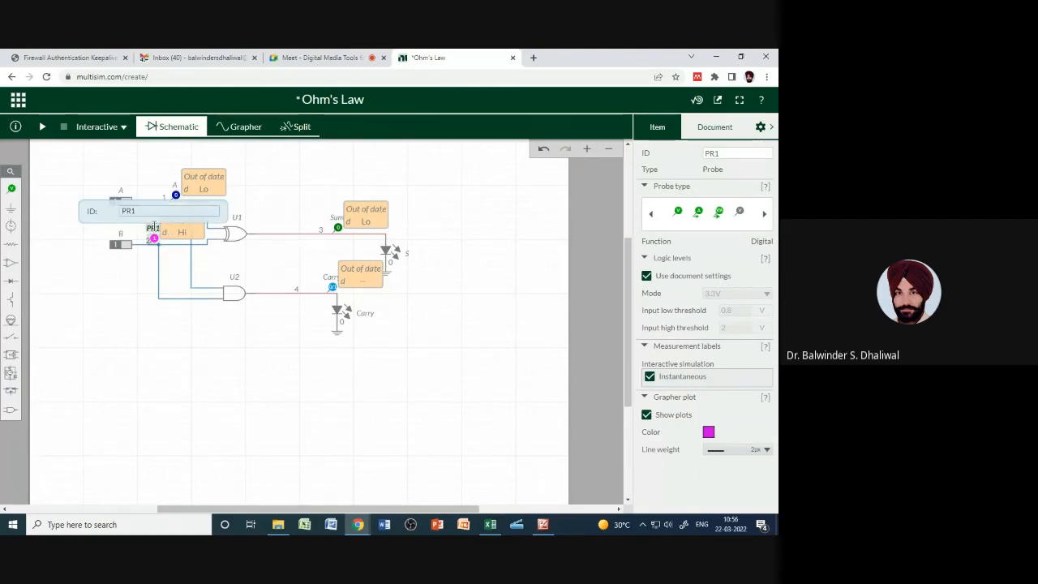
pyautogui.click(110, 307)
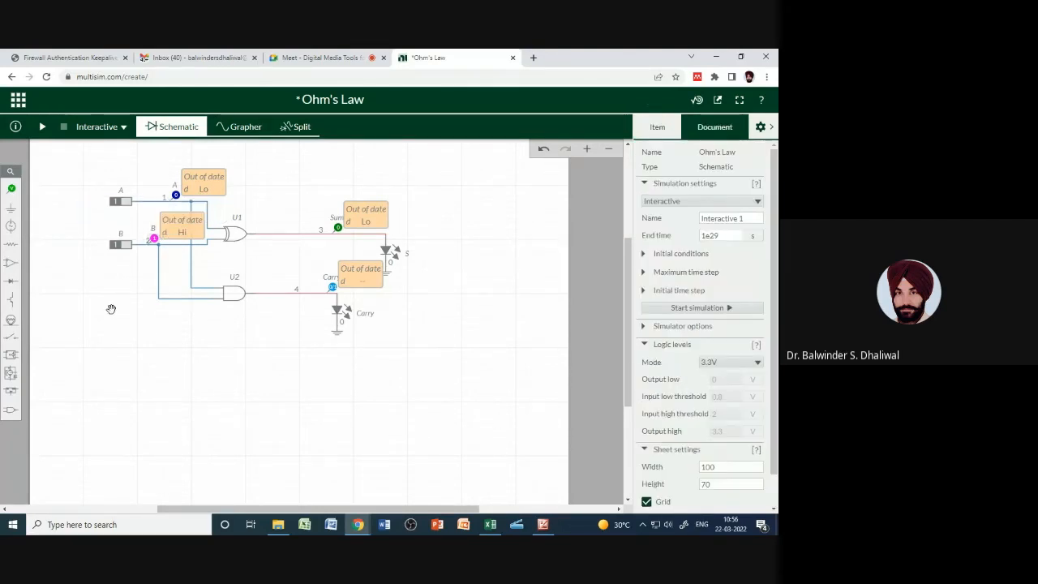
# Run the half adder simulation and set digital inputs A and B to 0
pyautogui.click(45, 128)
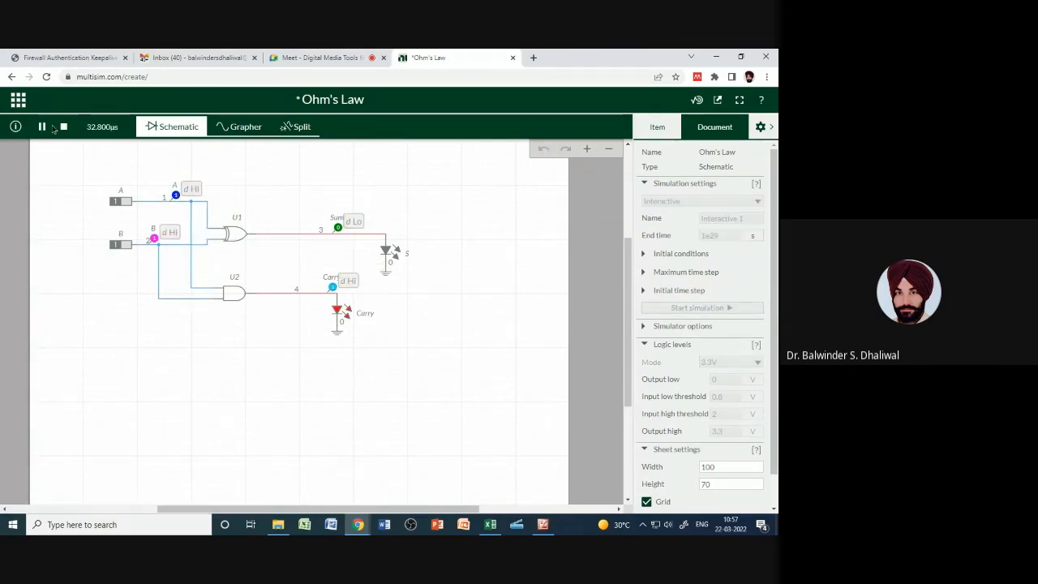
pyautogui.click(125, 248)
pyautogui.click(126, 203)
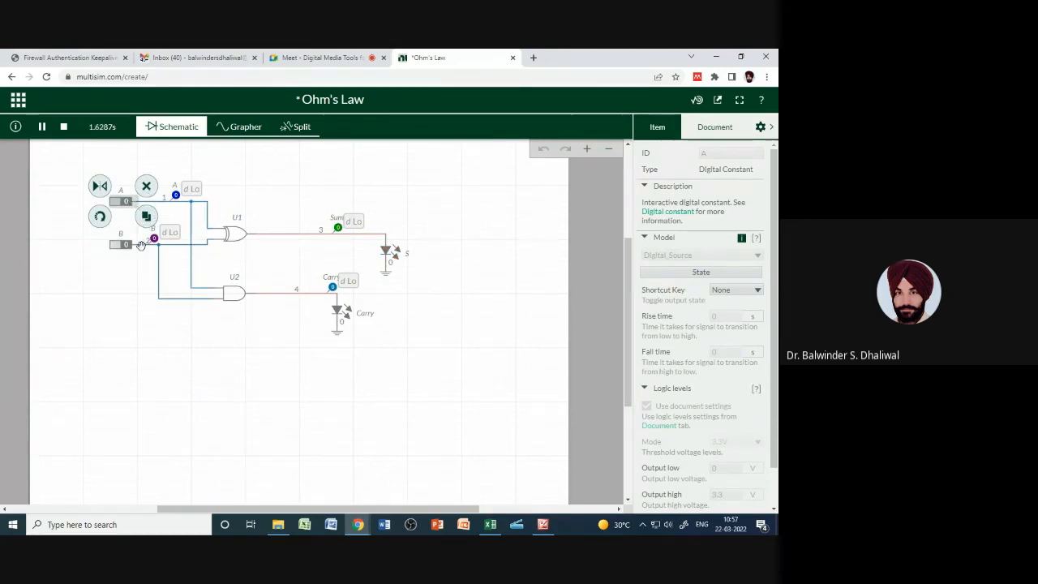
# Show the half adder schematic and its signal graph side by side, with inputs, gates and LEDs all in view
pyautogui.click(245, 127)
pyautogui.click(173, 126)
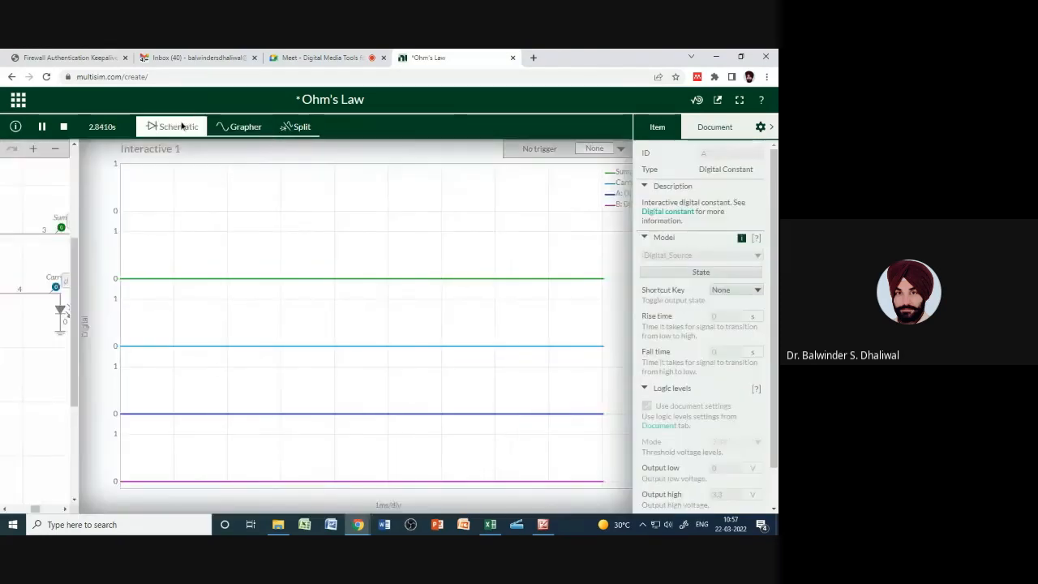
pyautogui.click(297, 127)
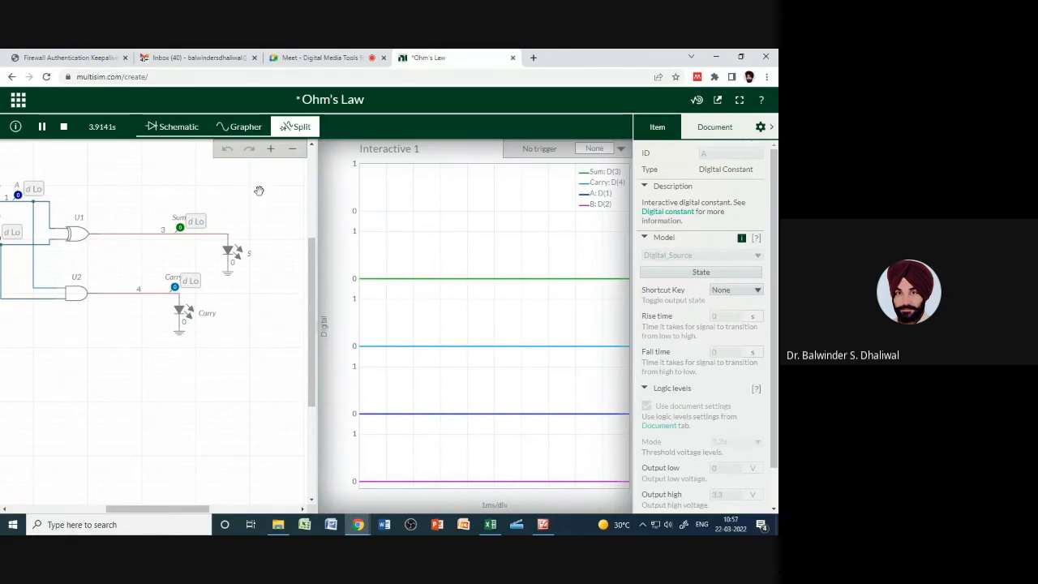
pyautogui.click(295, 151)
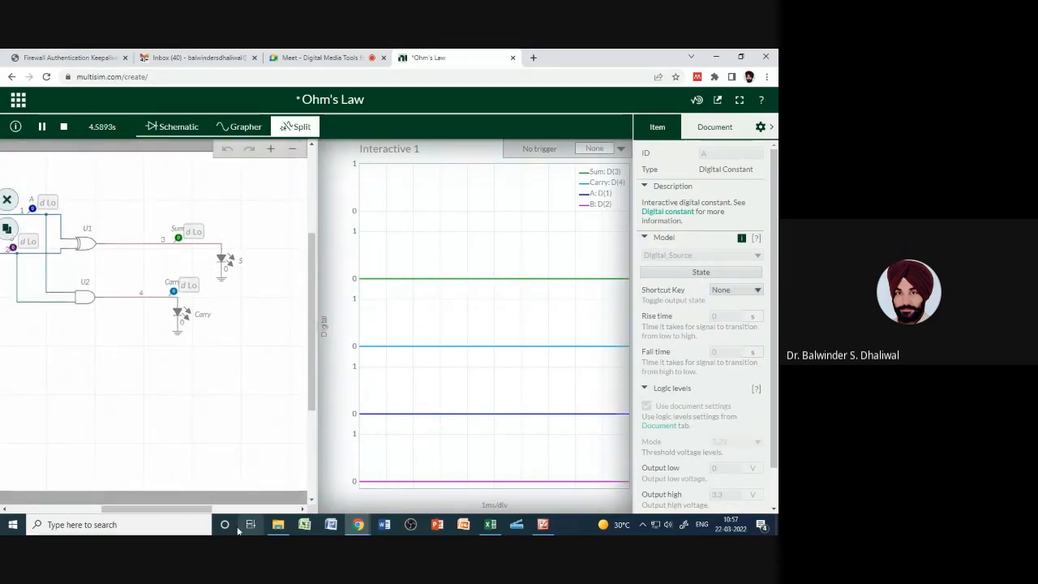
pyautogui.moveTo(205, 509); pyautogui.dragTo(185, 509)
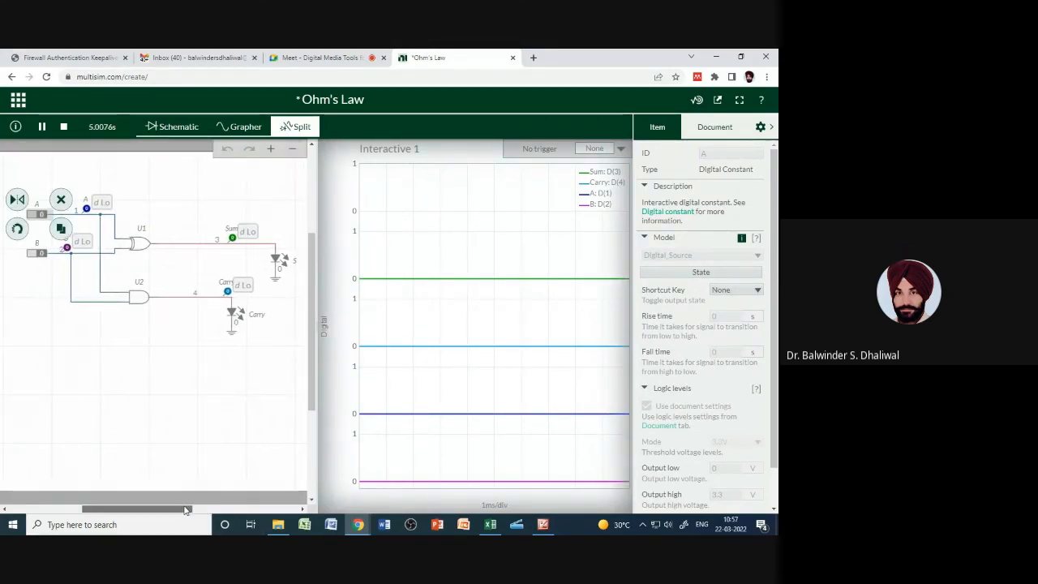
# Test the half adder with A=0 and B=1, A=1 and B=0, and both inputs at 1, checking the graph traces
pyautogui.click(35, 256)
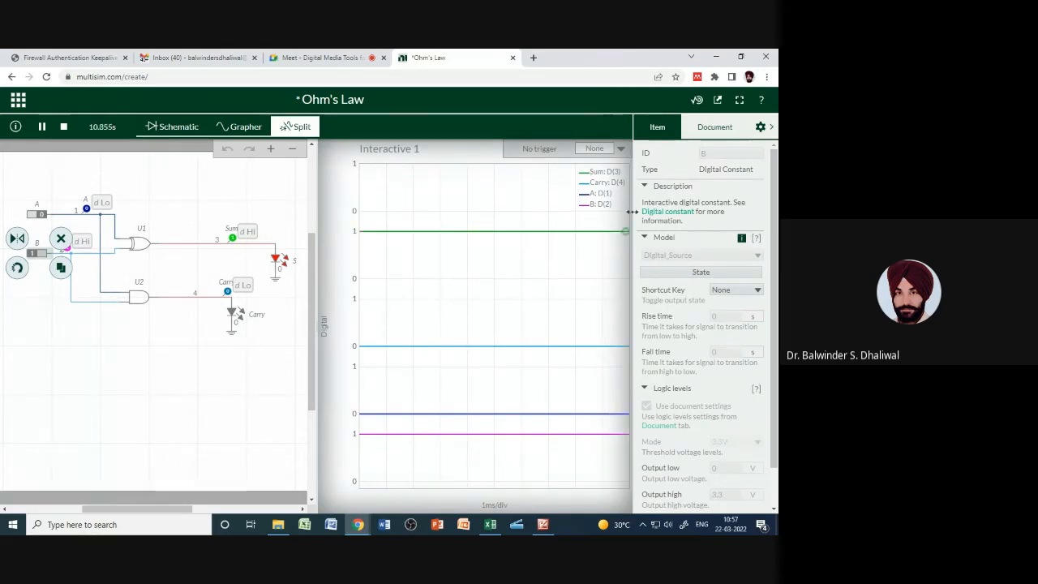
pyautogui.moveTo(414, 420)
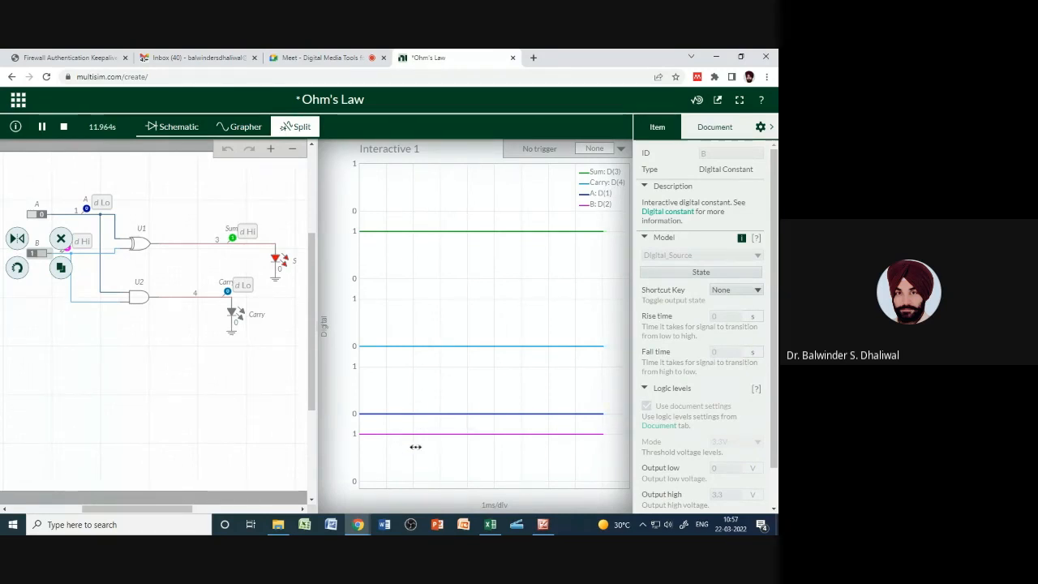
pyautogui.click(39, 255)
pyautogui.click(36, 215)
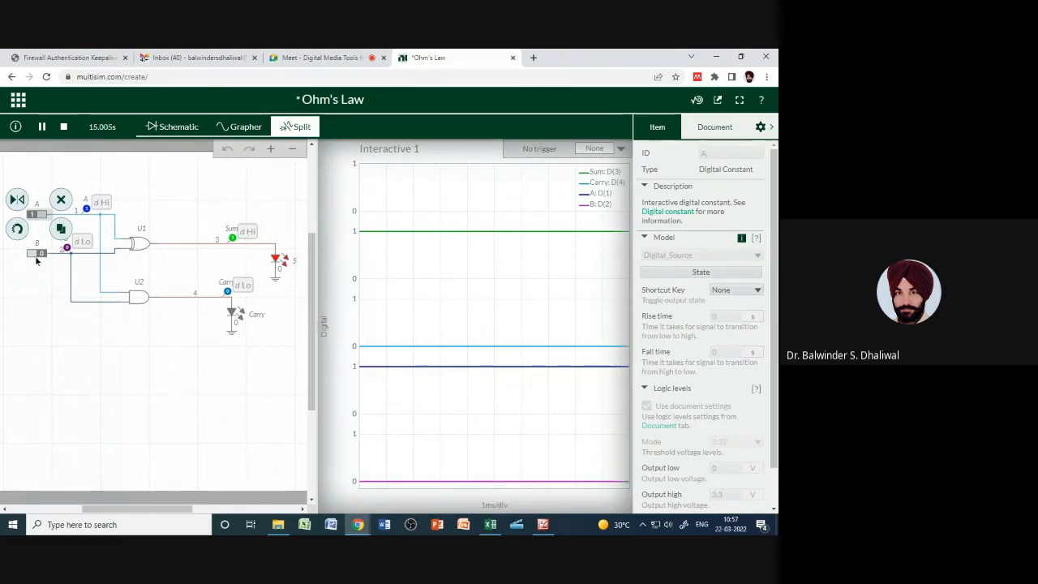
pyautogui.click(34, 254)
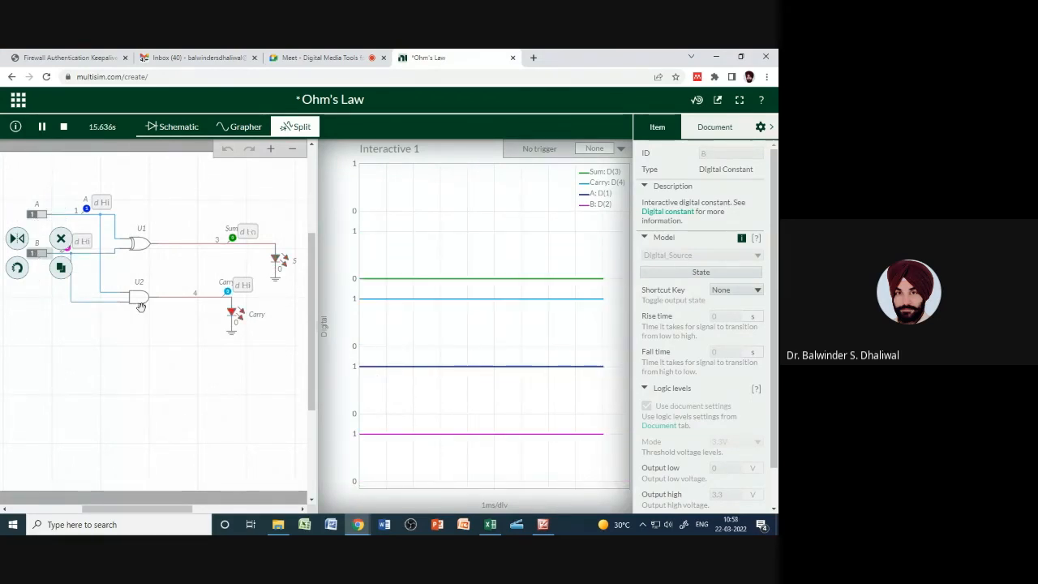
pyautogui.moveTo(389, 367)
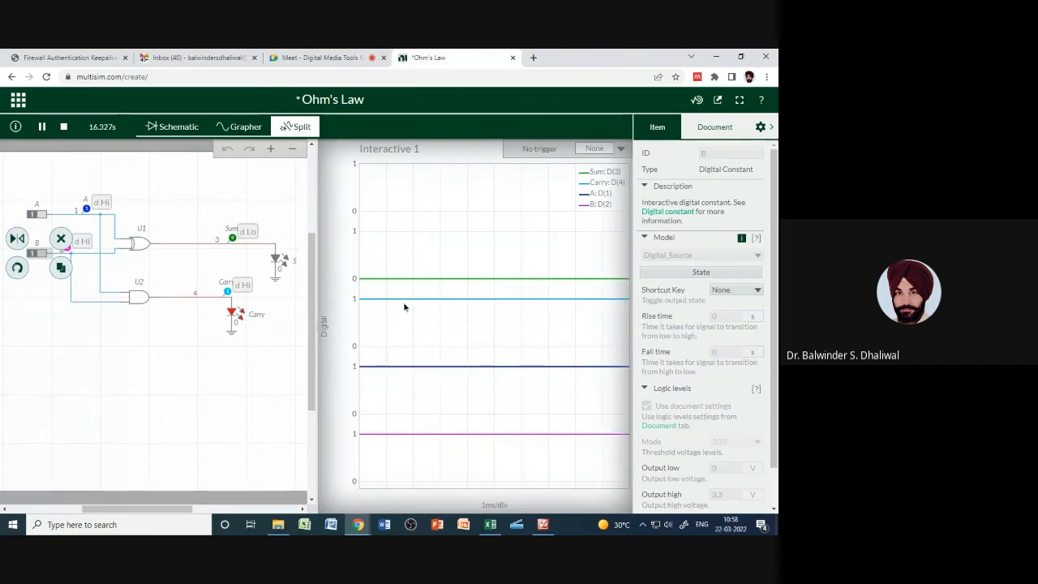
pyautogui.moveTo(421, 308)
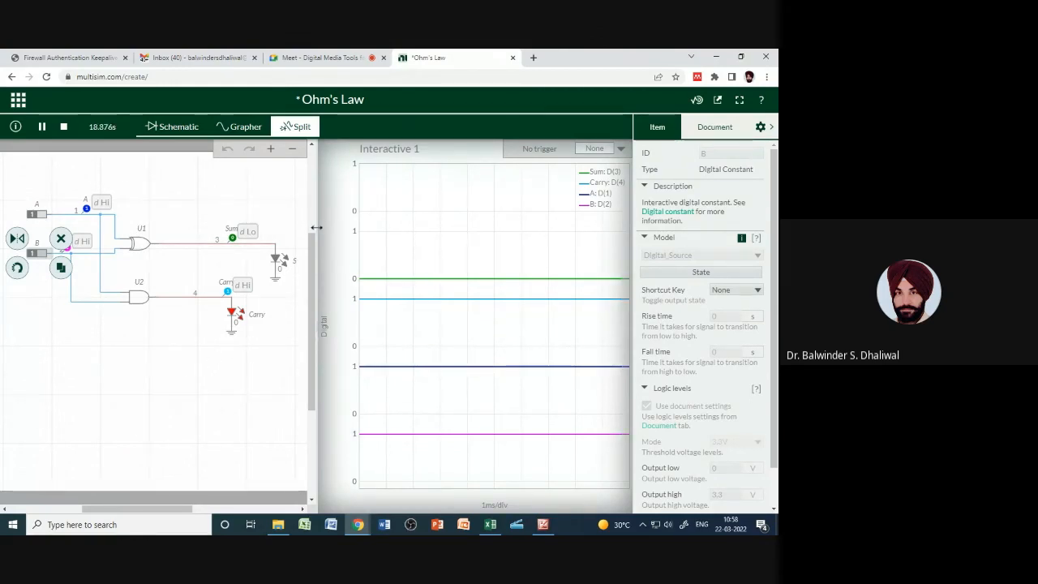
# Review the half adder in the grapher, schematic and split views, and stop the simulation from the schematic view
pyautogui.click(241, 127)
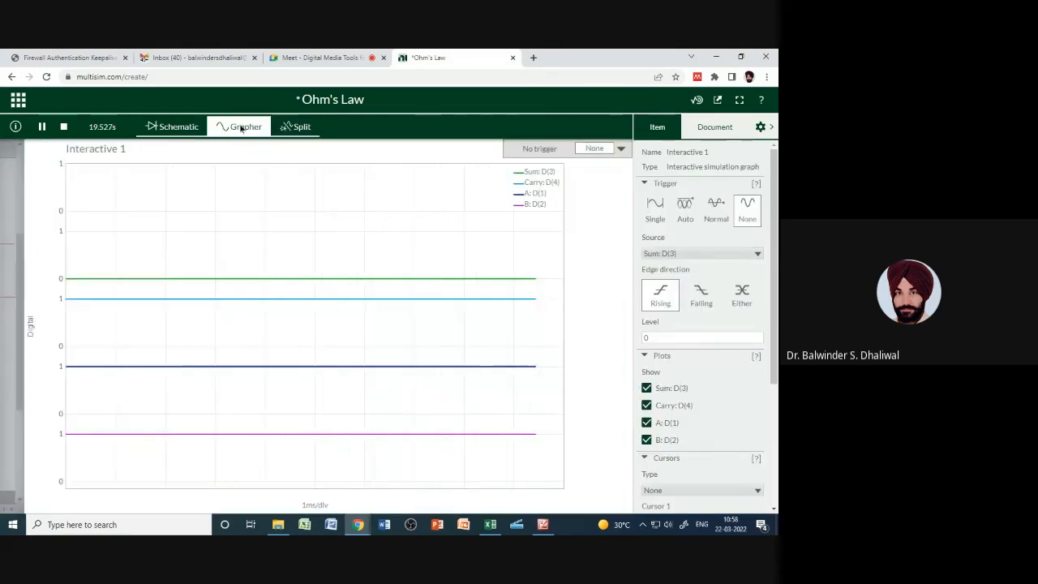
pyautogui.click(175, 132)
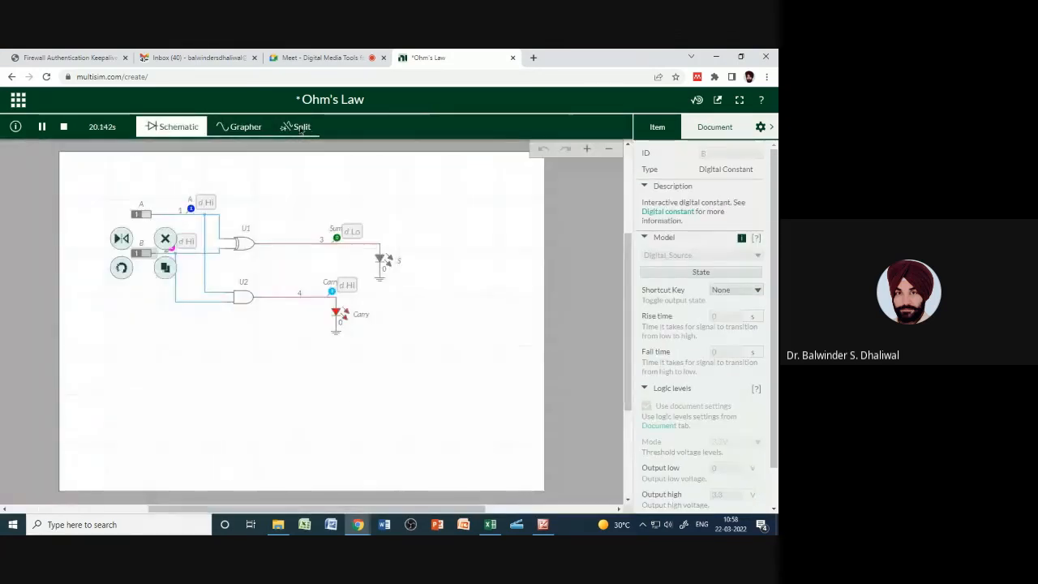
pyautogui.click(290, 128)
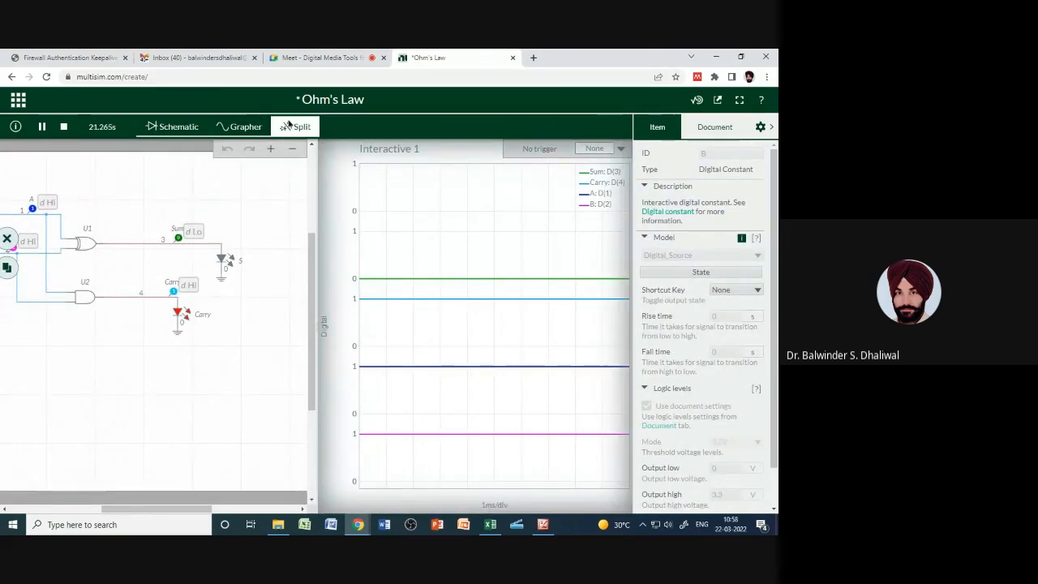
pyautogui.click(172, 132)
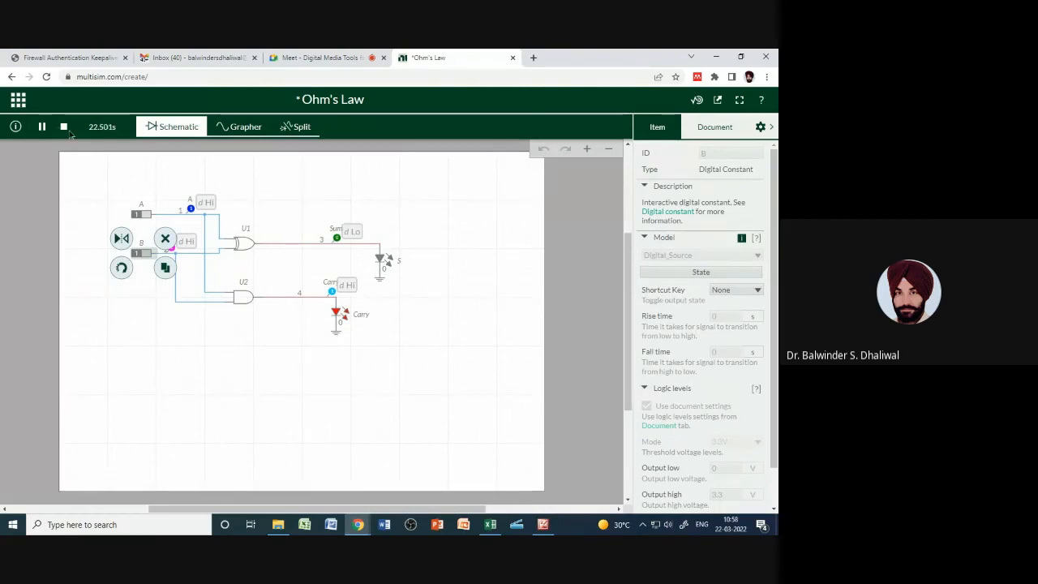
pyautogui.click(62, 126)
# Examine the export options for the circuit and the available digital components
pyautogui.click(18, 99)
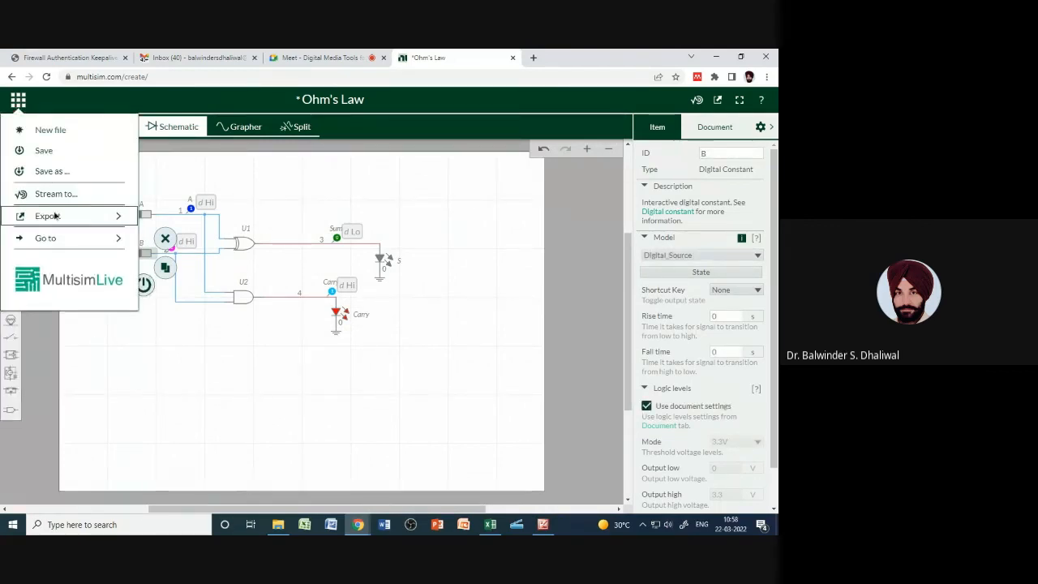
pyautogui.click(96, 220)
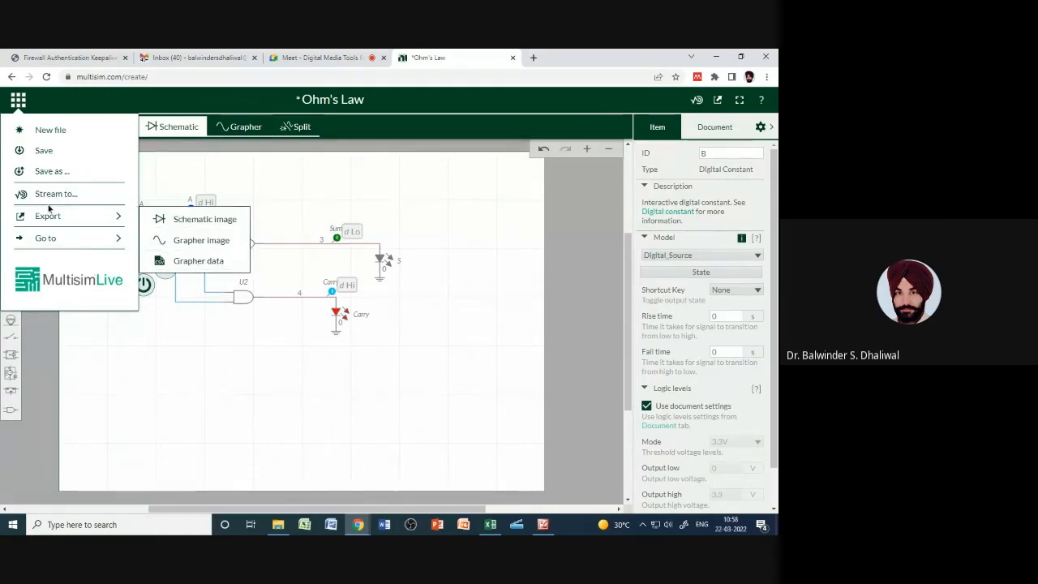
pyautogui.click(160, 170)
pyautogui.click(160, 170)
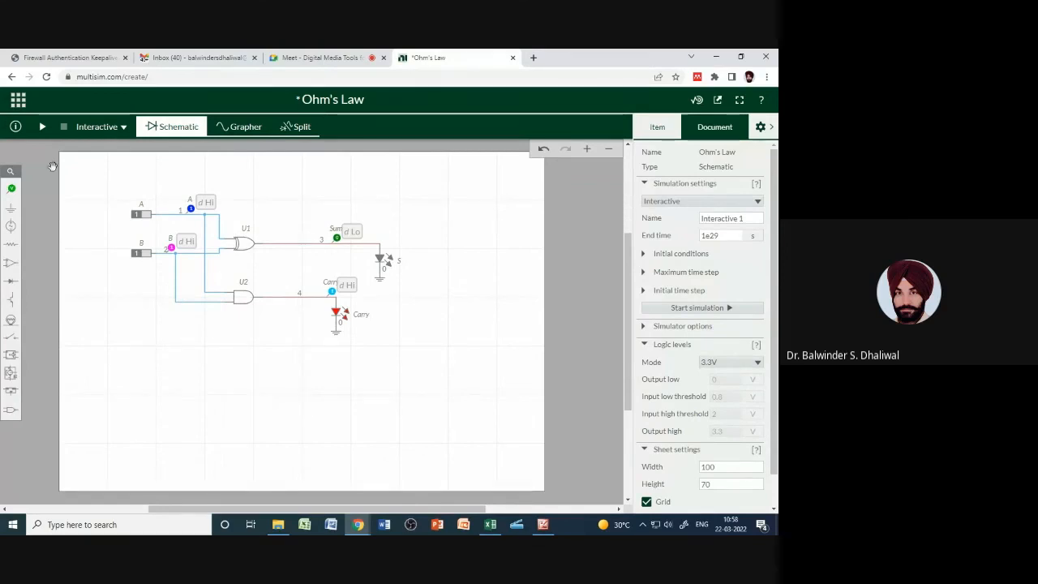
pyautogui.click(10, 411)
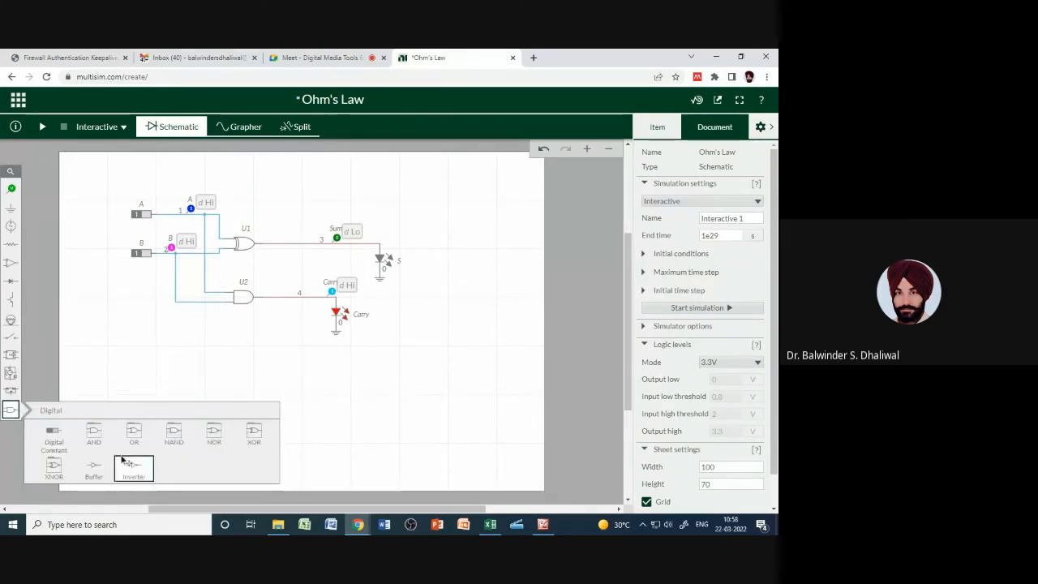
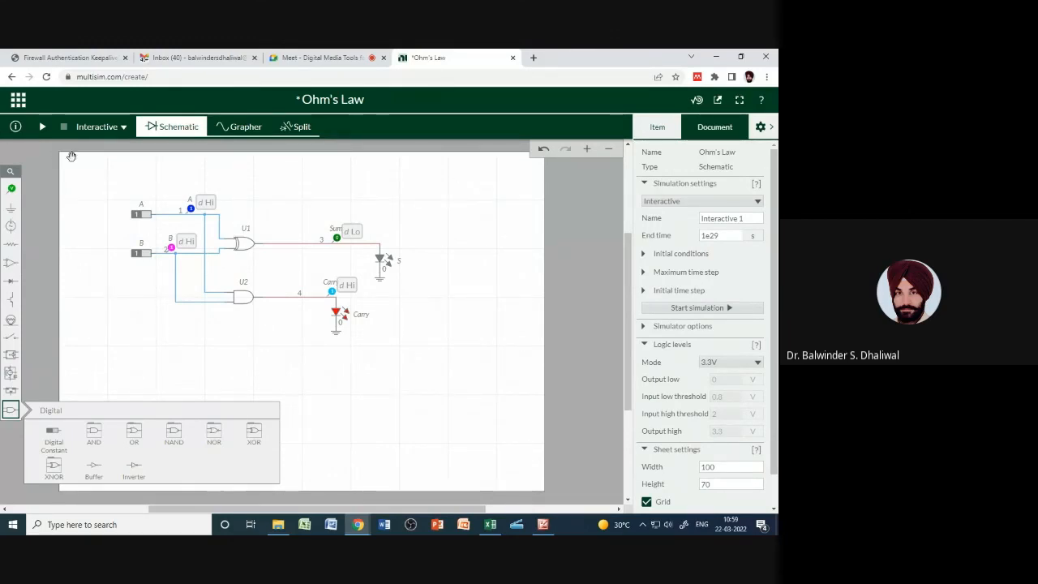
# Leave the circuit editor for the Multisim Live home page, discarding the unsaved changes
pyautogui.click(23, 102)
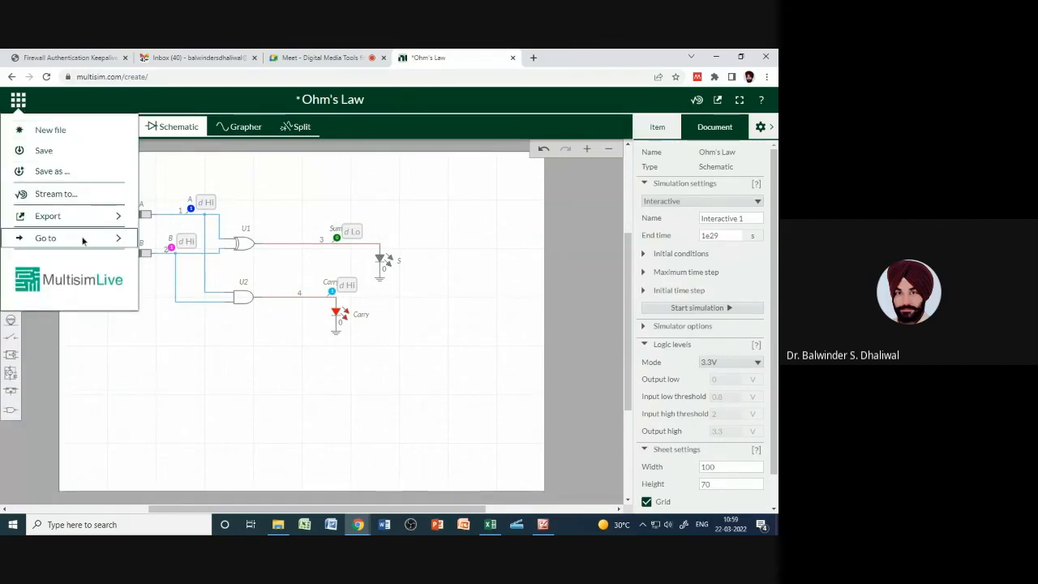
pyautogui.click(28, 288)
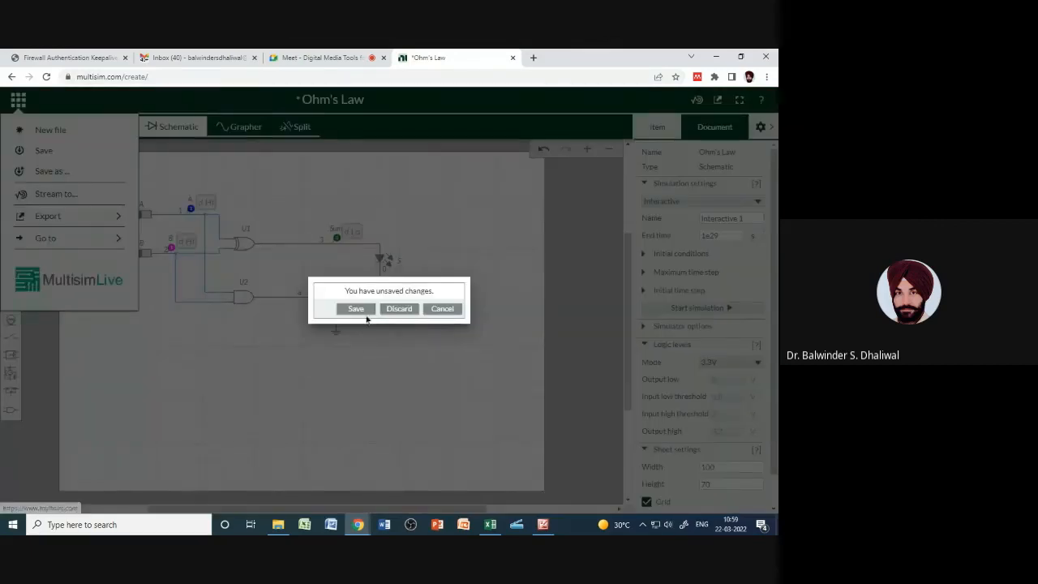
pyautogui.click(397, 309)
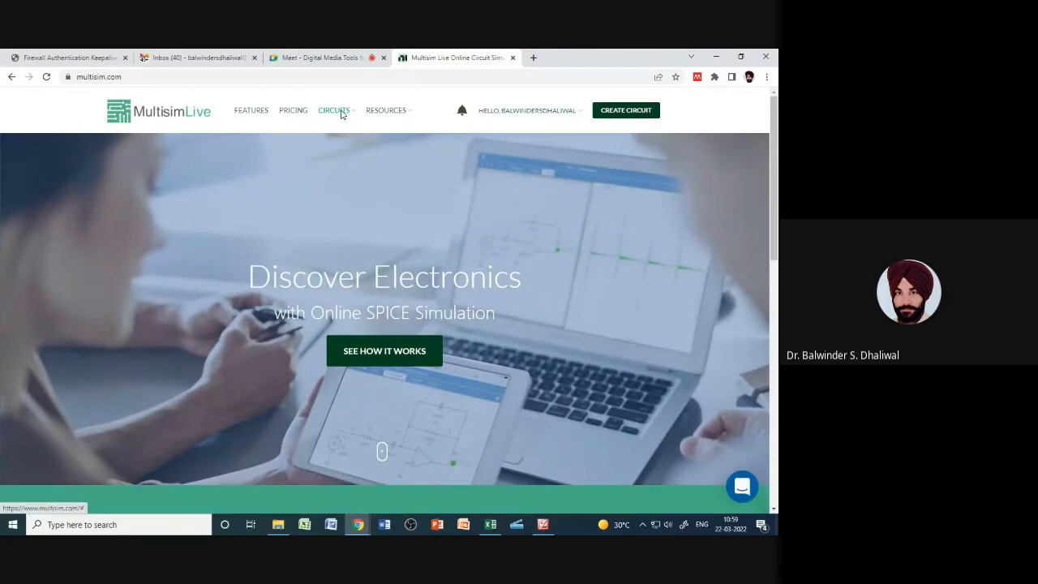
# Search the public circuits for "flip flop"
pyautogui.moveTo(341, 115)
pyautogui.click(338, 187)
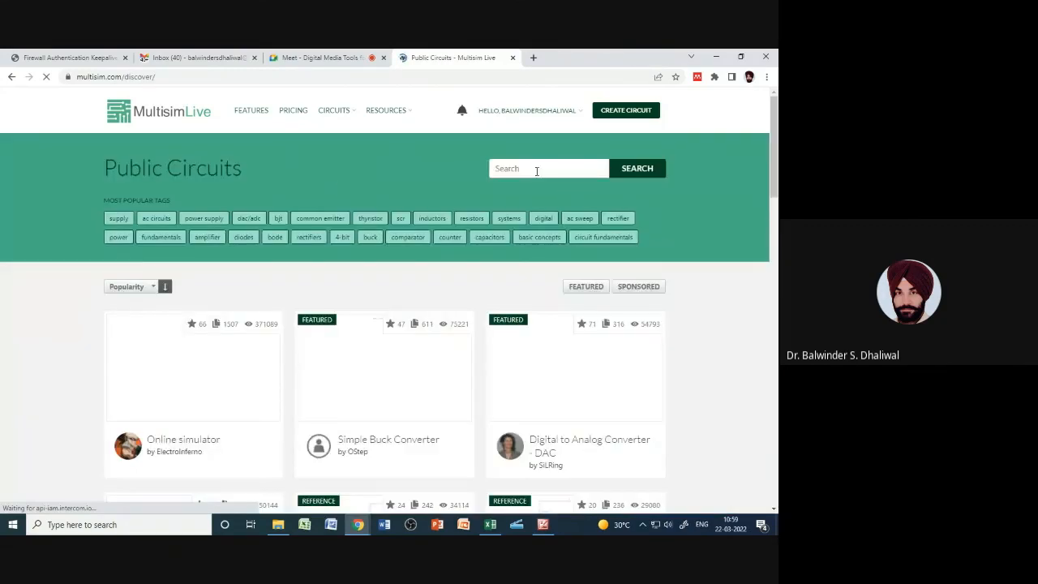
pyautogui.click(533, 170)
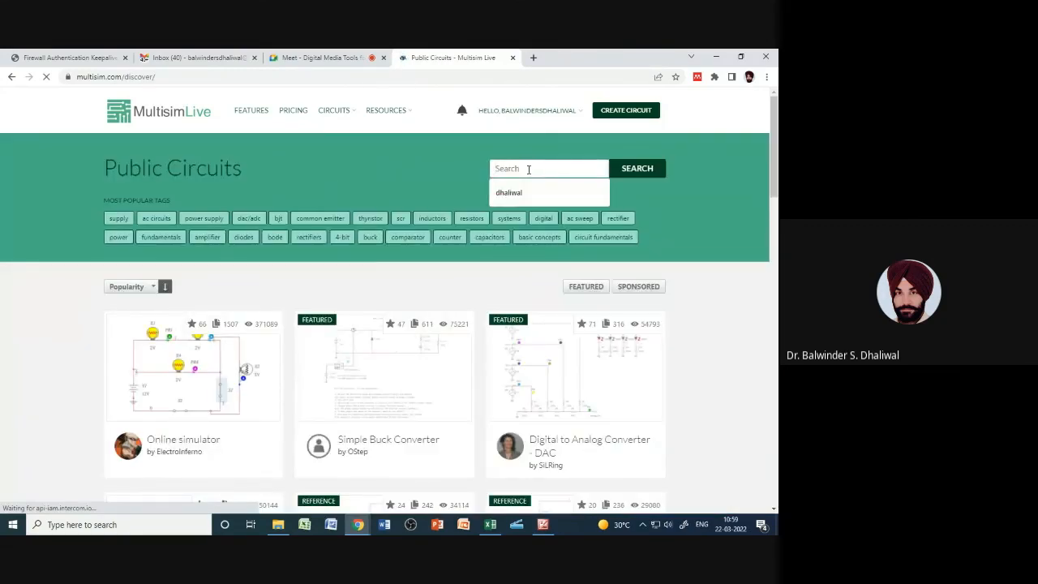
pyautogui.write('f')
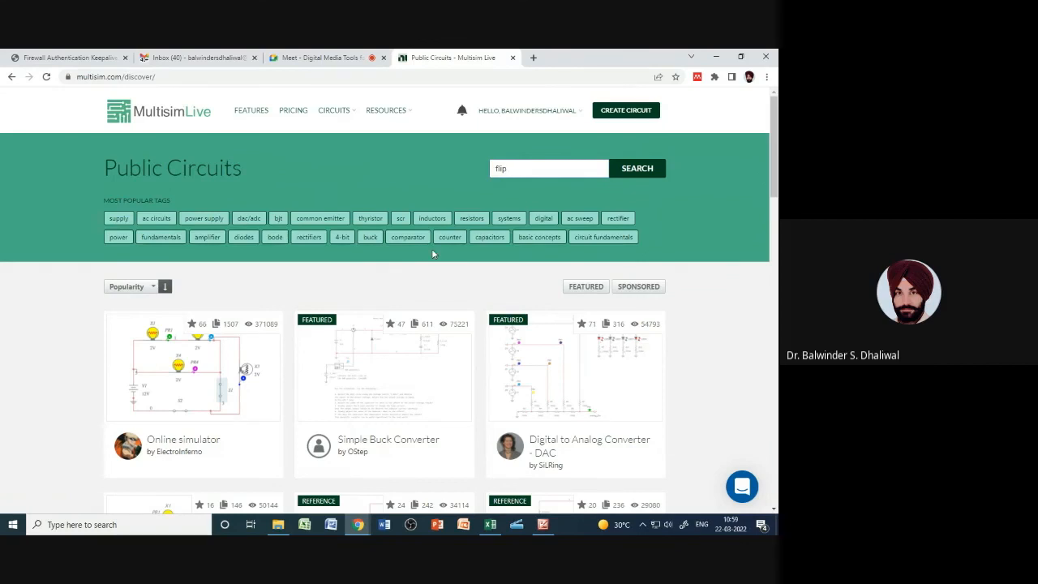
pyautogui.write('lip flop')
pyautogui.press('Return')
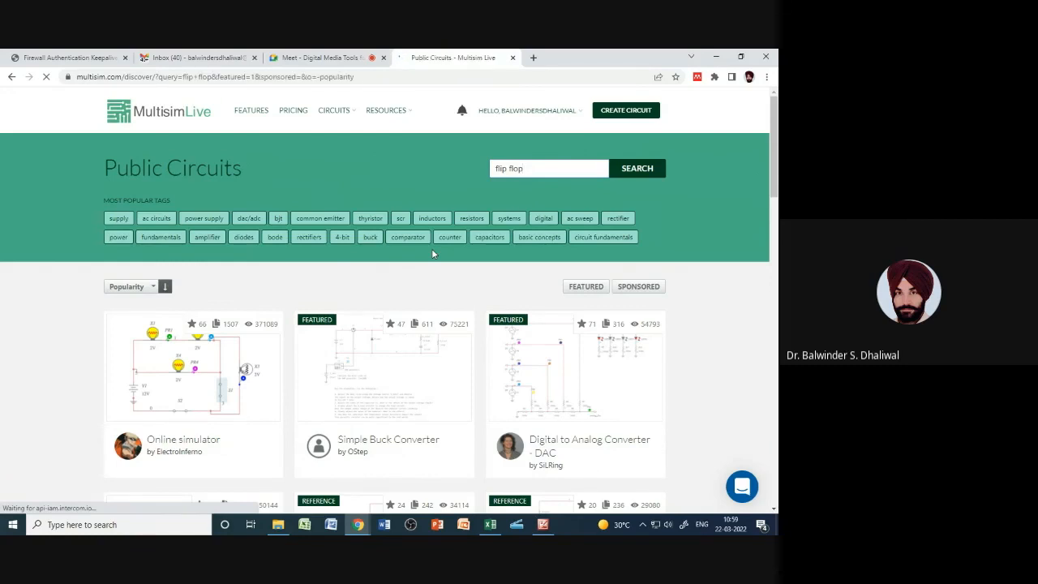
# Open the public 4-Bit Digital Counter circuit in the schematic editor
pyautogui.scroll(-1, 384, 351)
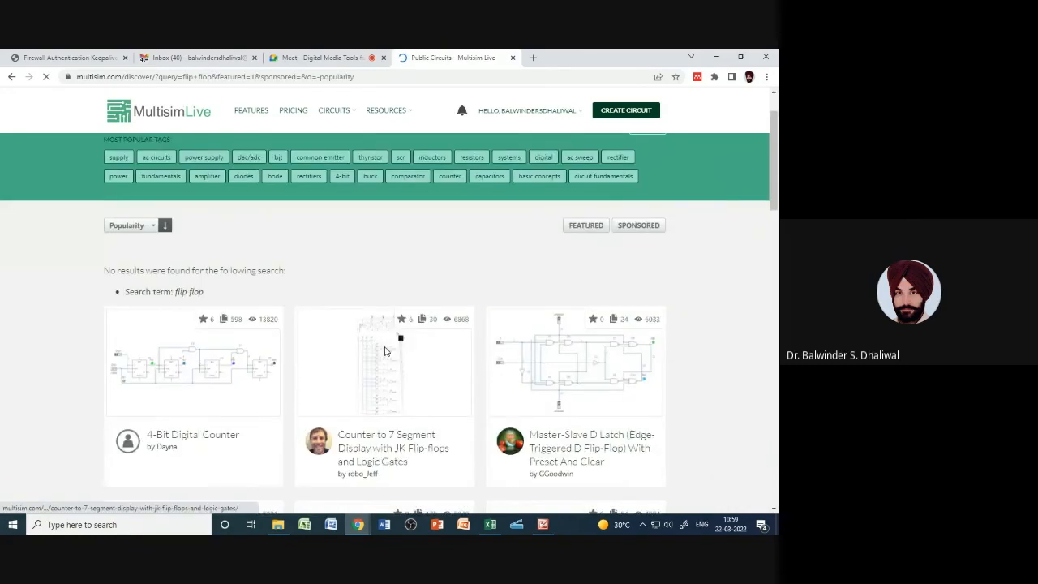
pyautogui.scroll(-1, 384, 352)
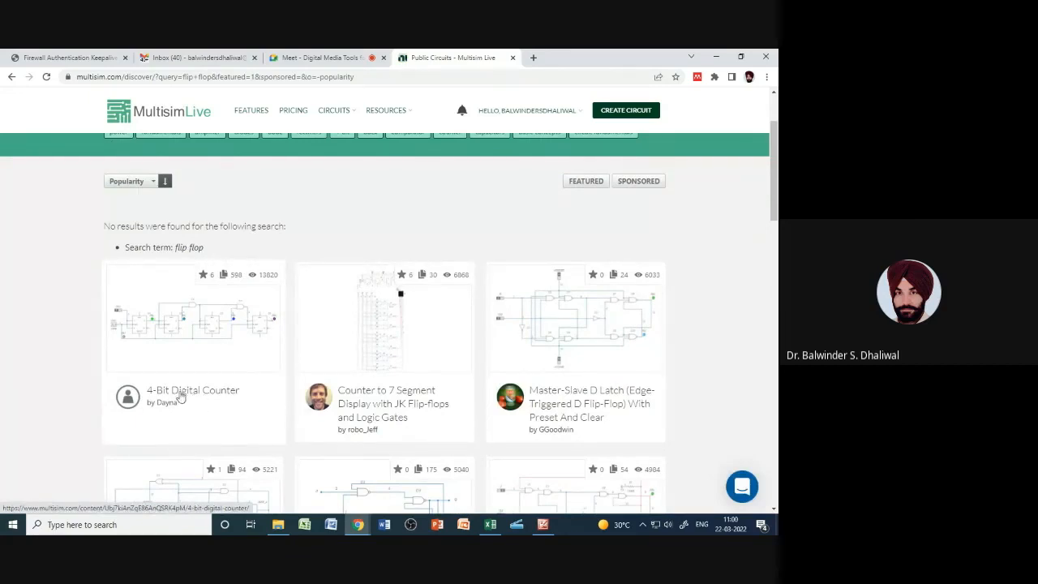
pyautogui.click(212, 349)
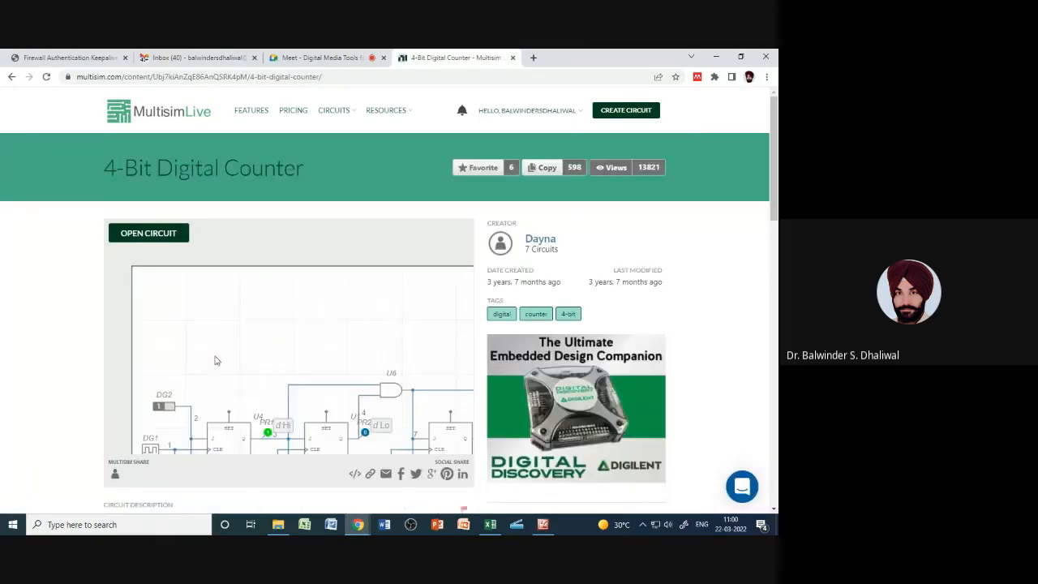
pyautogui.click(167, 235)
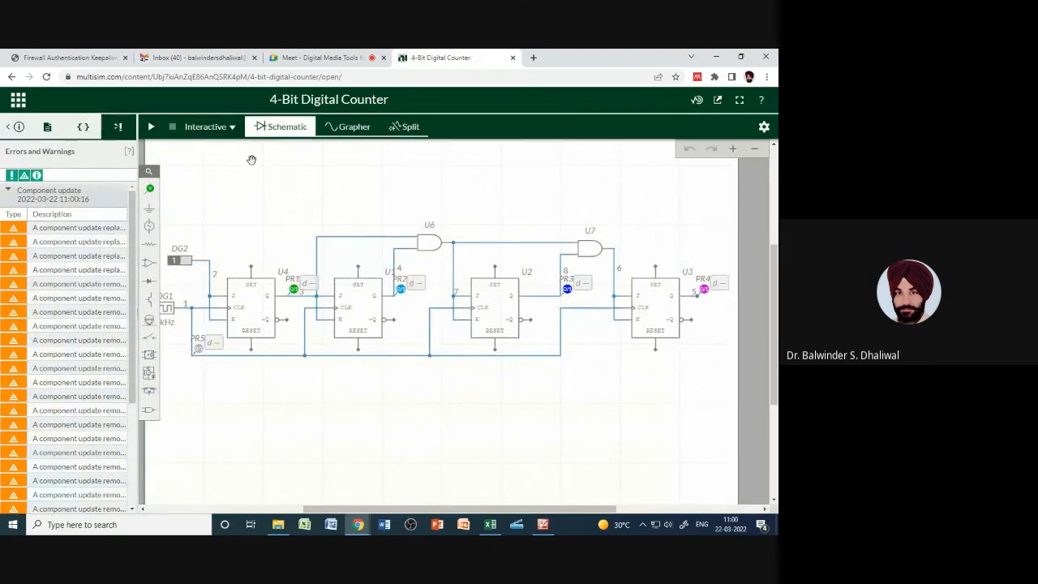
# Run the 4-bit counter simulation and view its probe waveforms, full size and beside the schematic
pyautogui.click(151, 127)
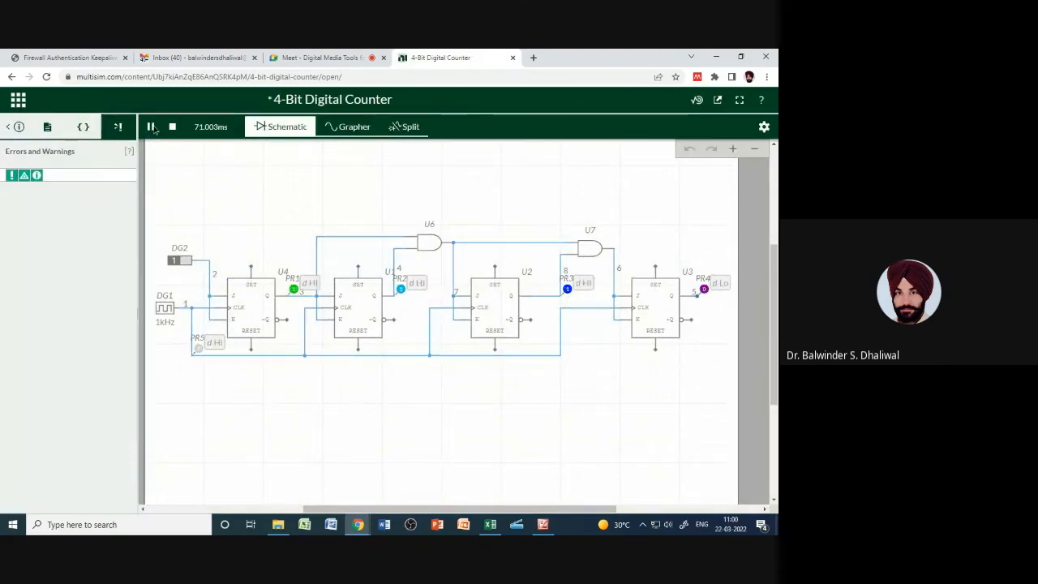
pyautogui.click(352, 126)
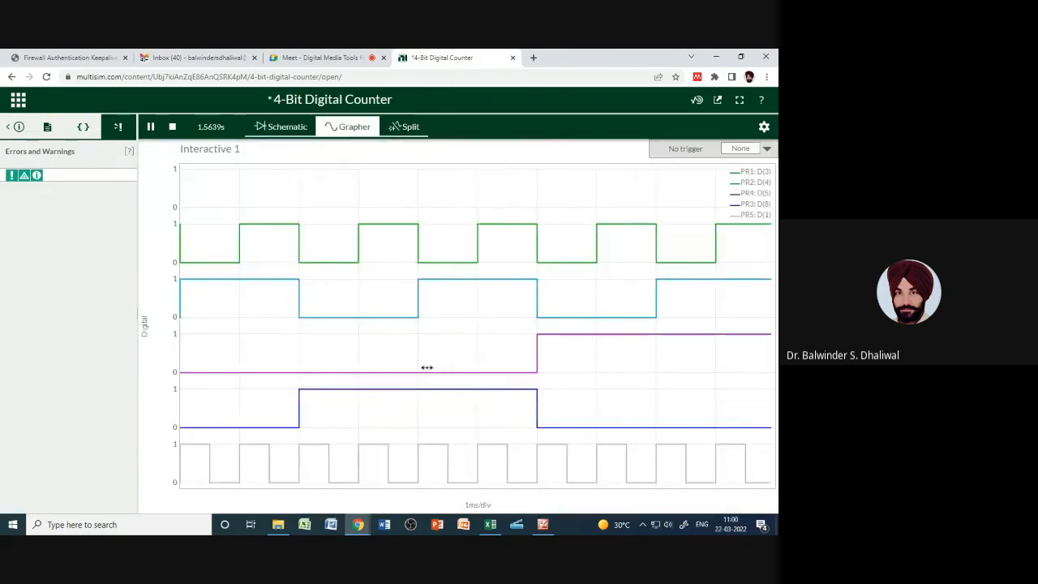
pyautogui.click(404, 128)
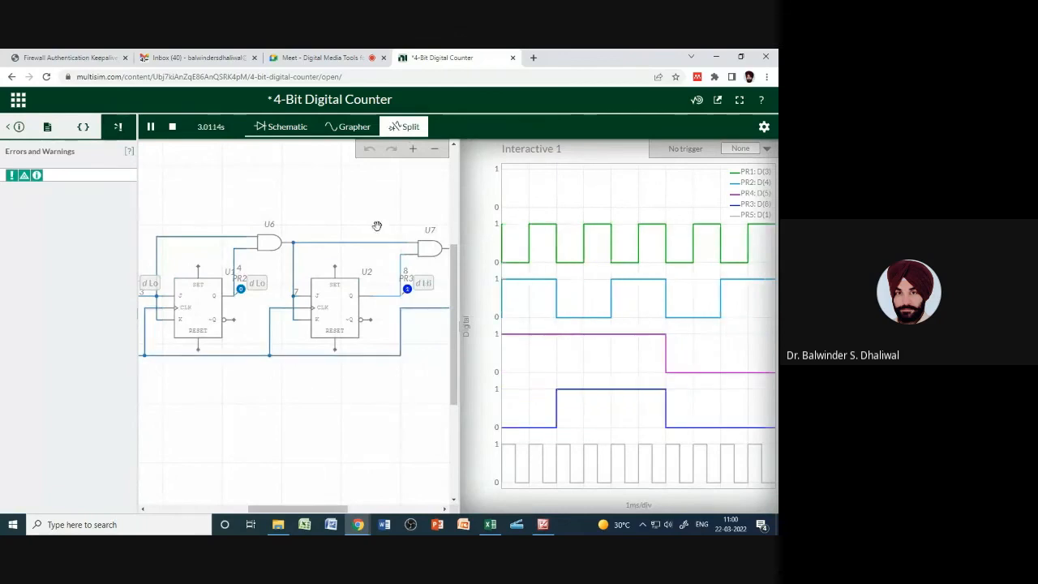
# Fit the whole 4-bit counter schematic in view beside its waveforms and stop the running simulation
pyautogui.click(436, 151)
pyautogui.click(435, 151)
pyautogui.click(435, 151)
pyautogui.click(436, 152)
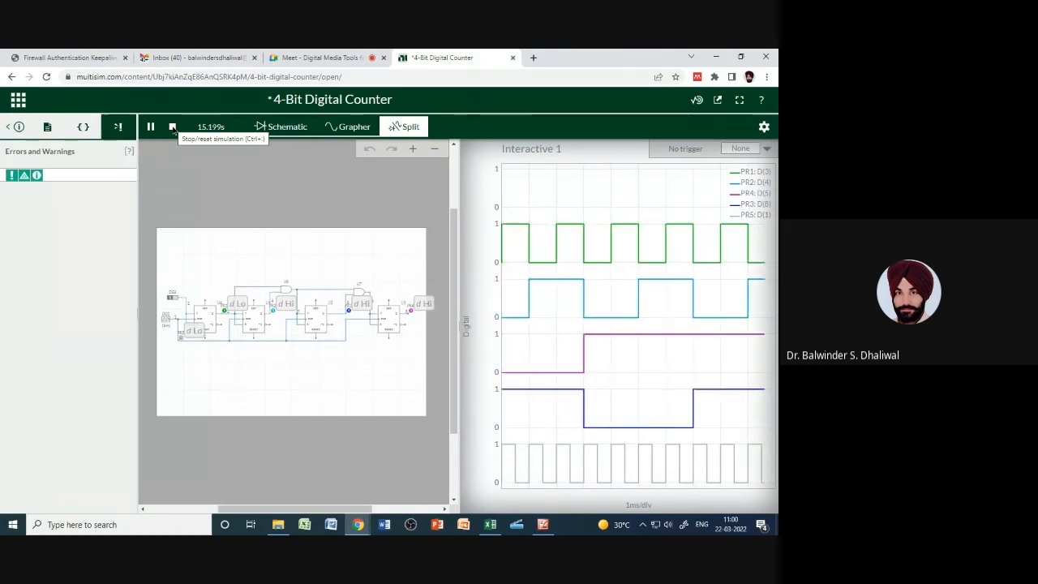
pyautogui.click(173, 128)
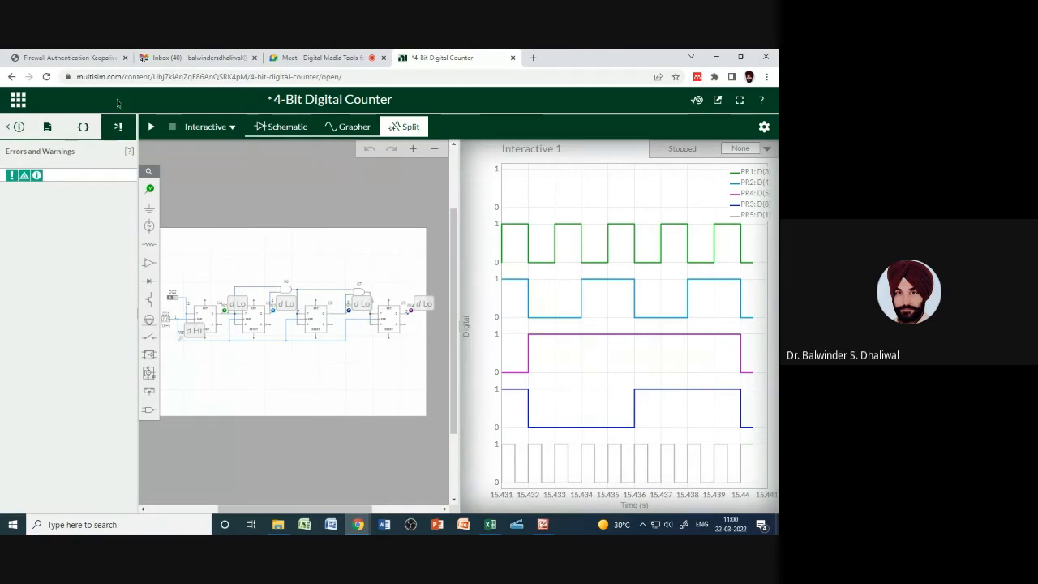
# Return from the 4-Bit Digital Counter to the Multisim Live home page, discarding the unsaved changes
pyautogui.click(17, 104)
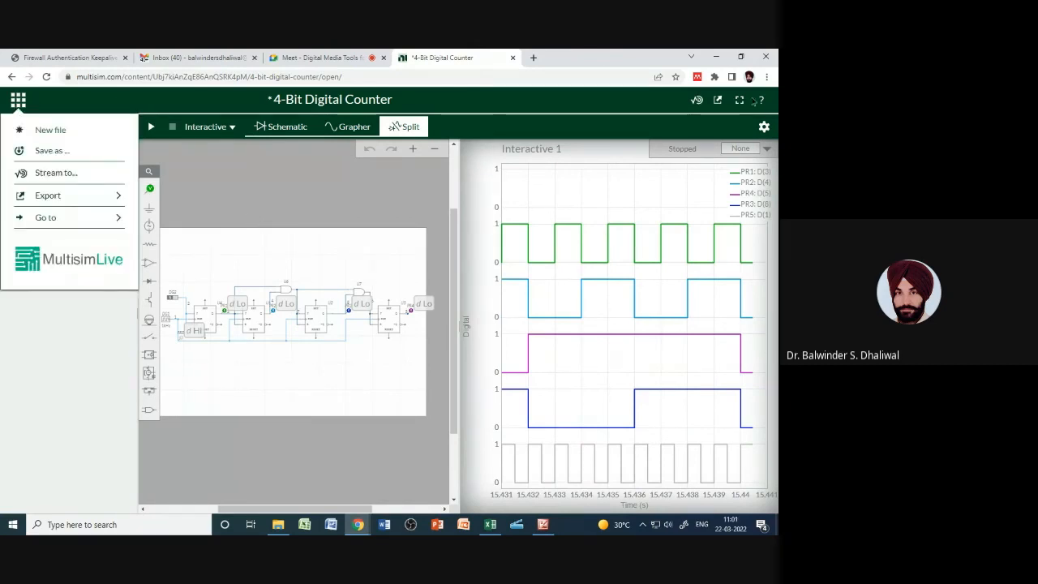
pyautogui.click(76, 262)
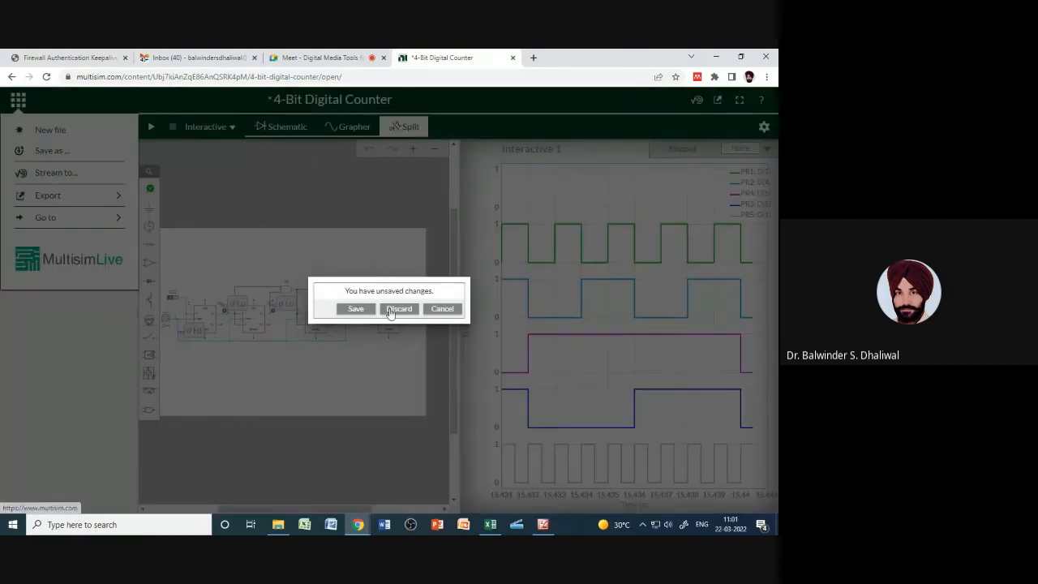
pyautogui.click(398, 308)
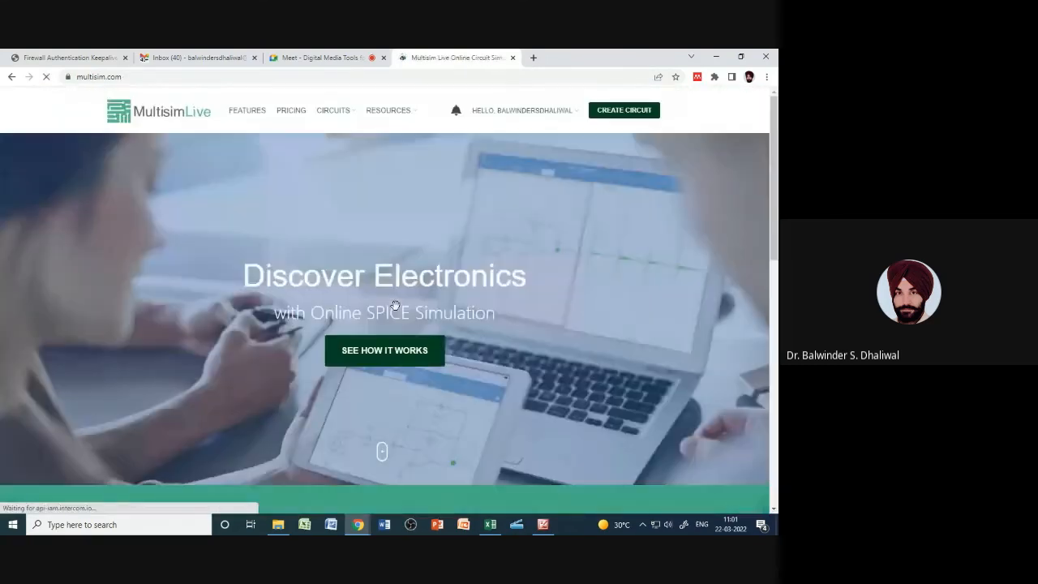
# Create a new blank circuit and open its list of simulation types
pyautogui.click(626, 110)
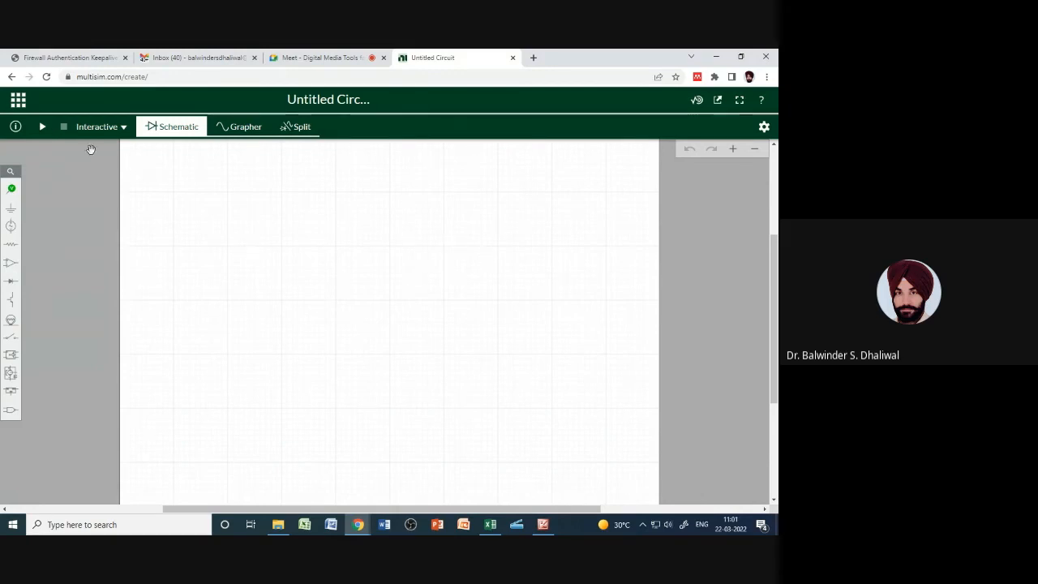
pyautogui.click(122, 130)
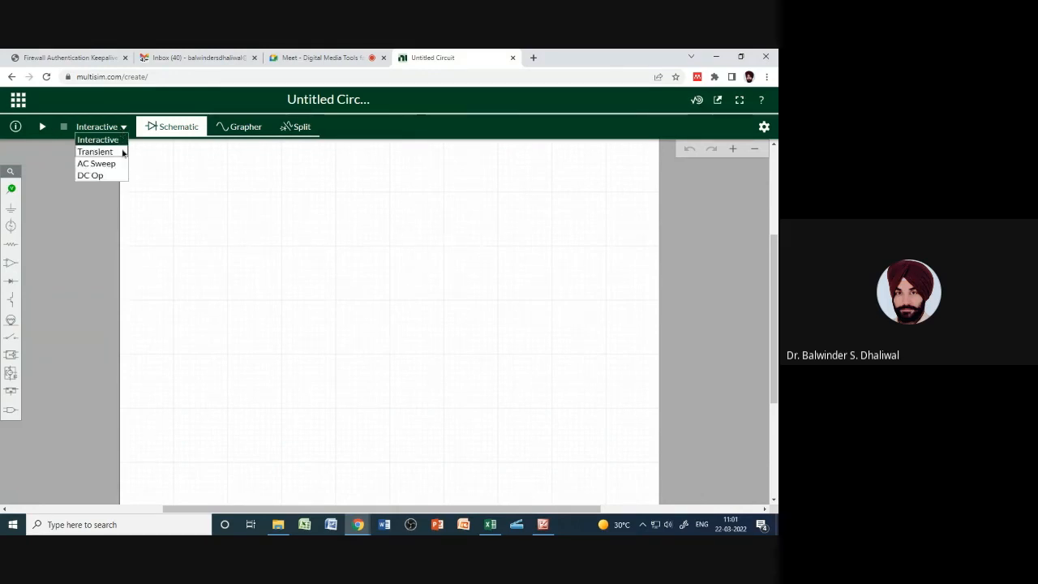